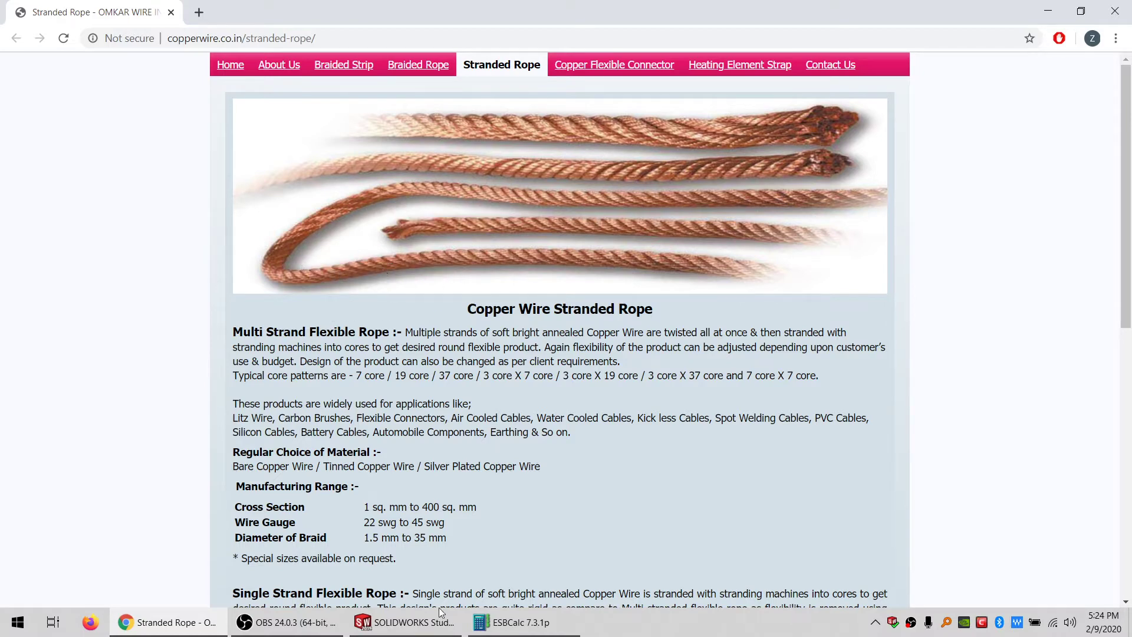
- Switch to SOLIDWORKS, create a new part and start a sketch on the Z_ZERO plane
left_click(419, 622)
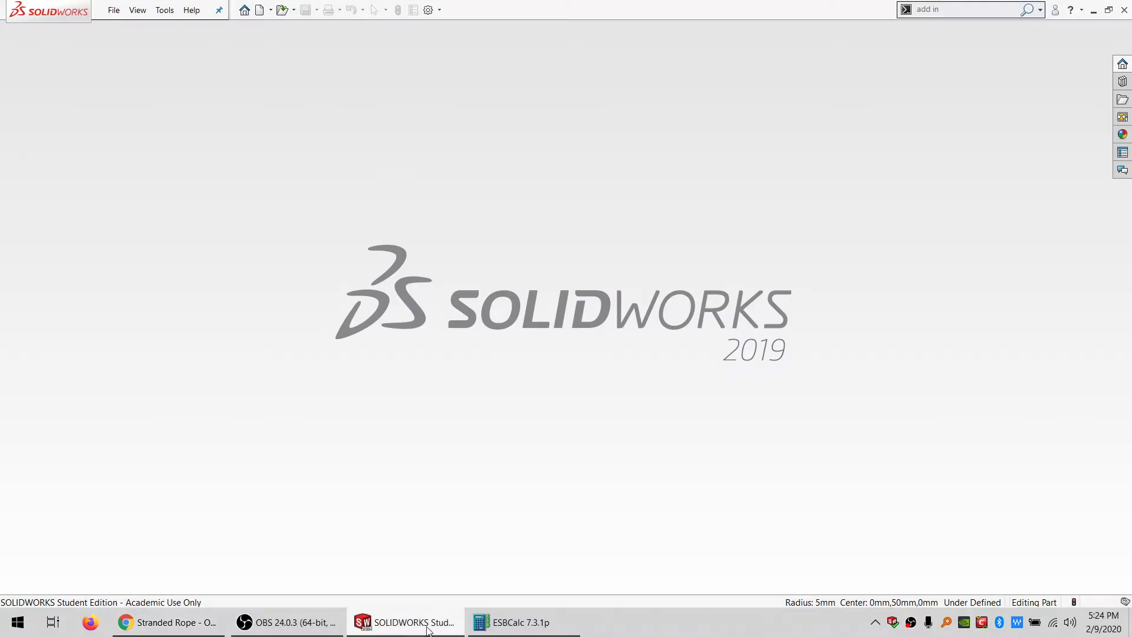
left_click(260, 11)
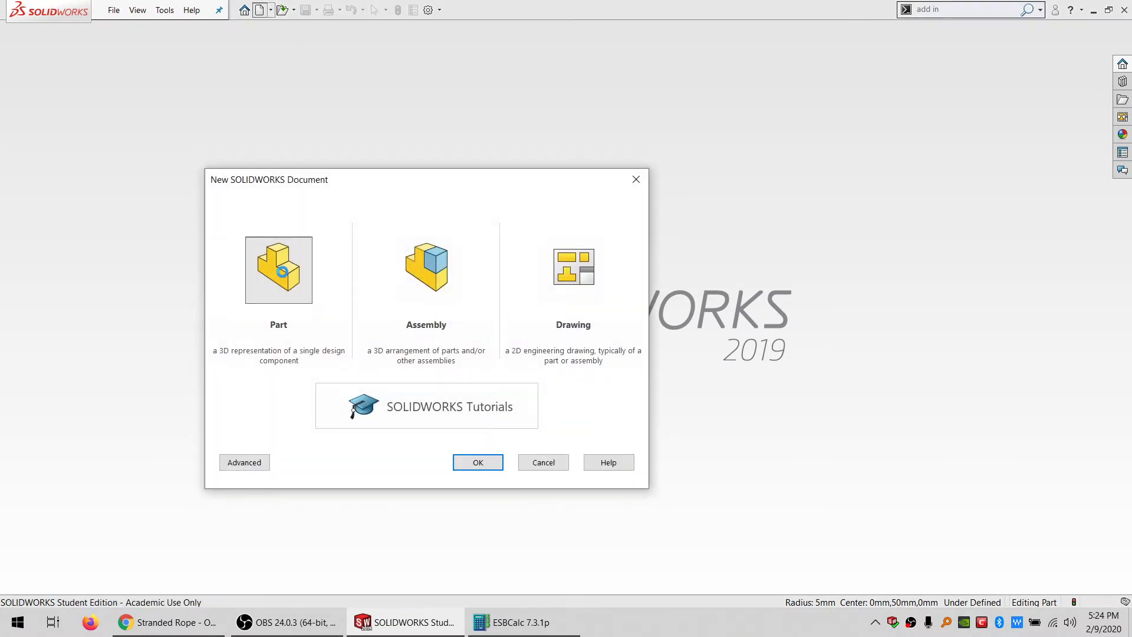
double_click(281, 272)
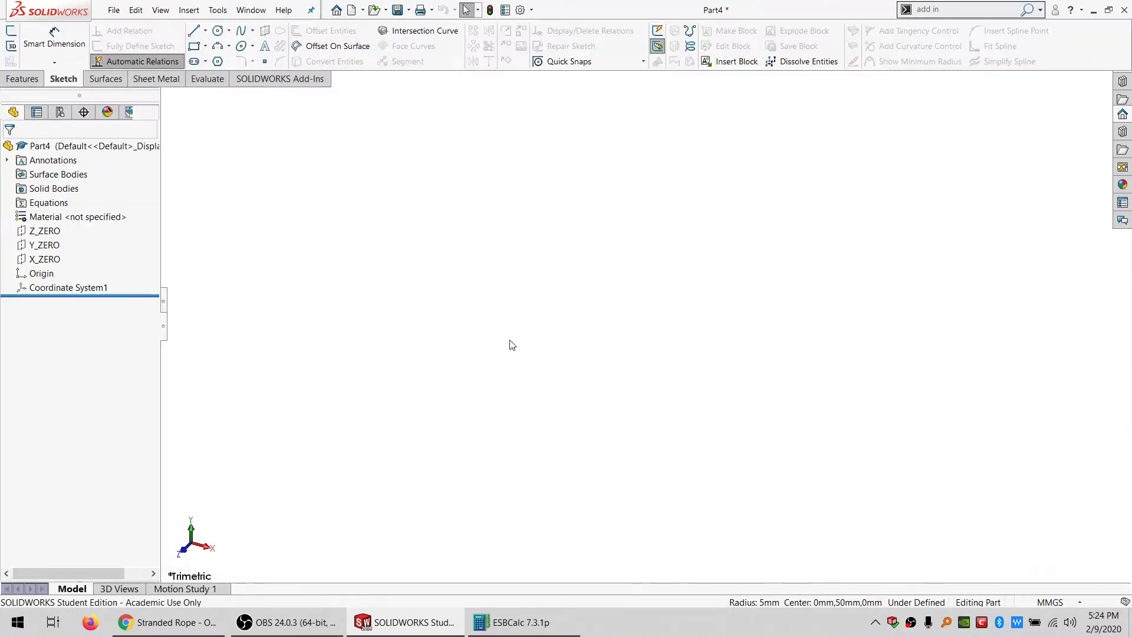
left_click(45, 230)
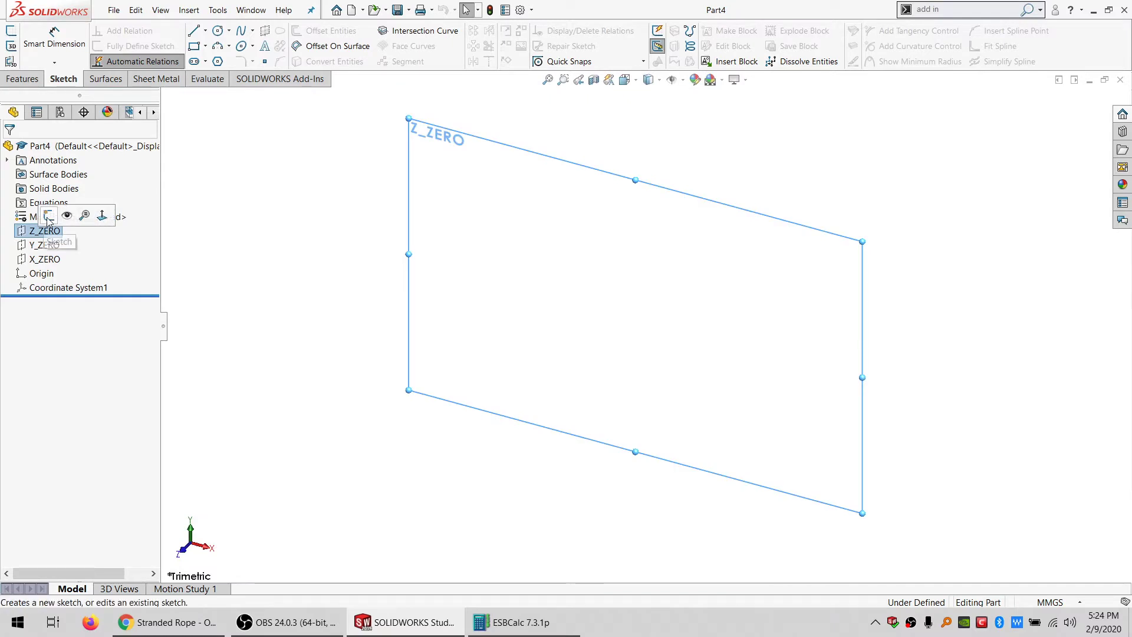
left_click(48, 217)
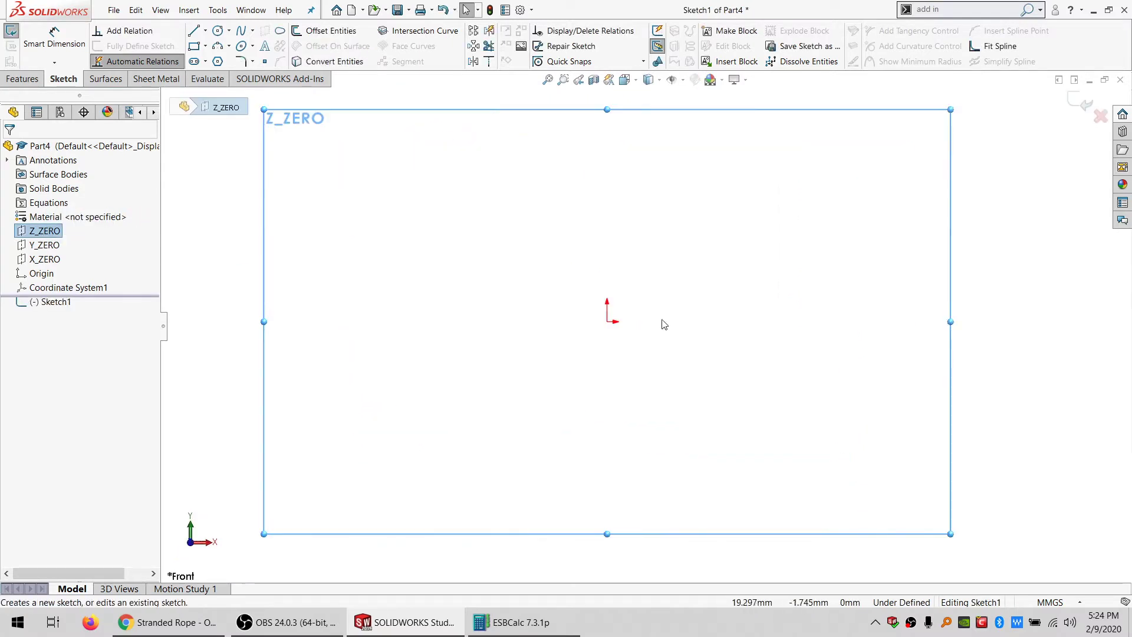
- Sketch a closed U-shaped line profile around the origin, with a base about 42 mm long and a rectangular notch in its upper side
key("l")
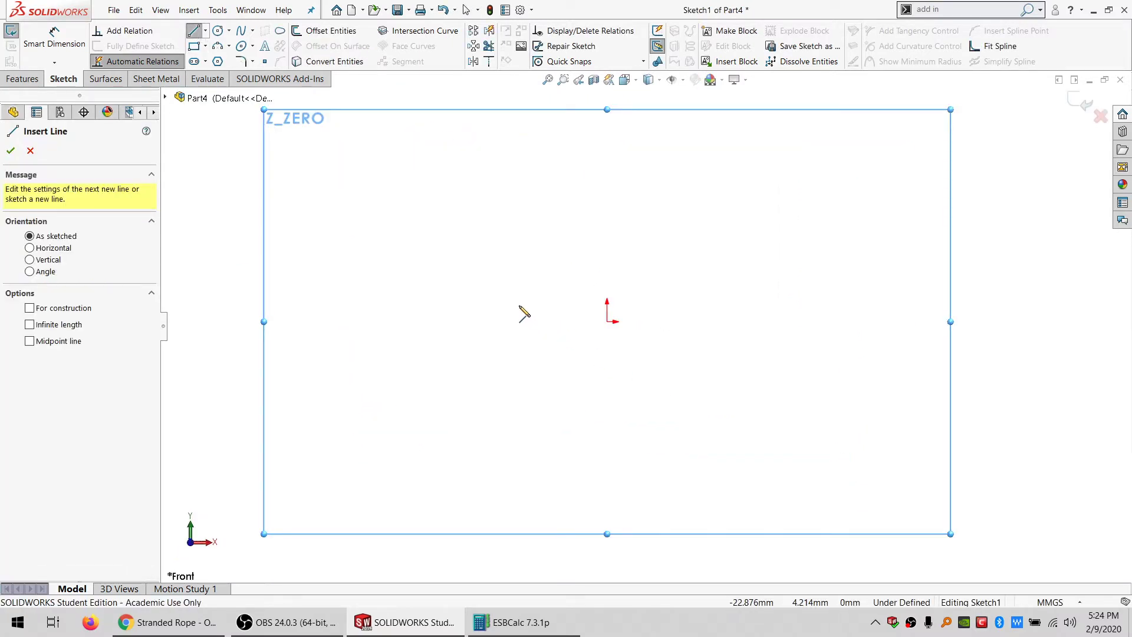
left_click(524, 307)
left_click(684, 310)
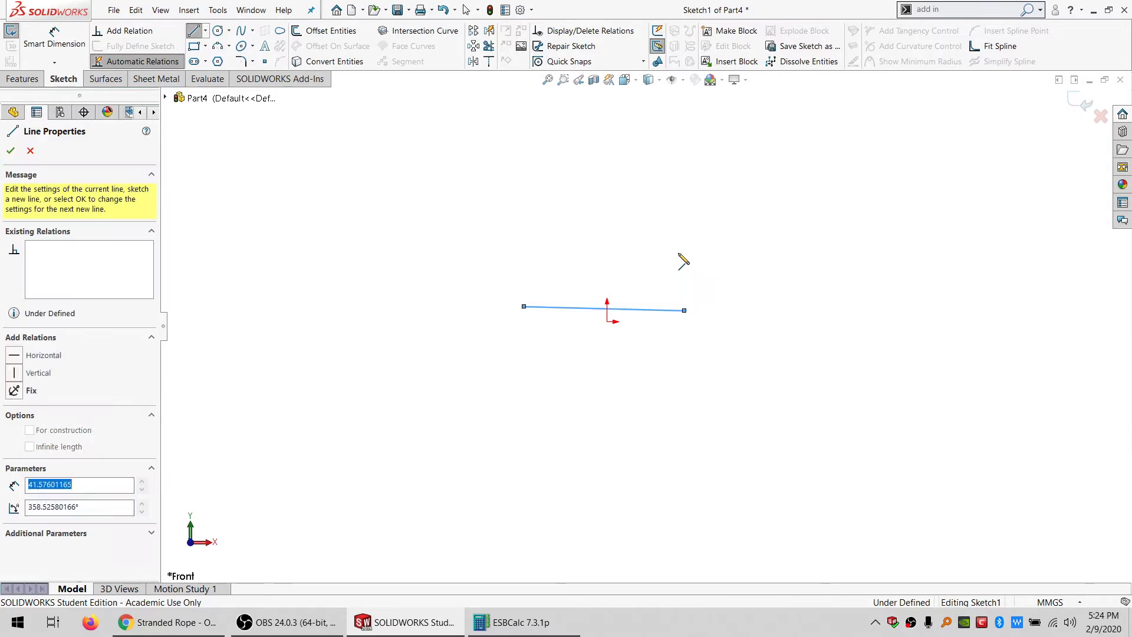
left_click(686, 142)
left_click(662, 142)
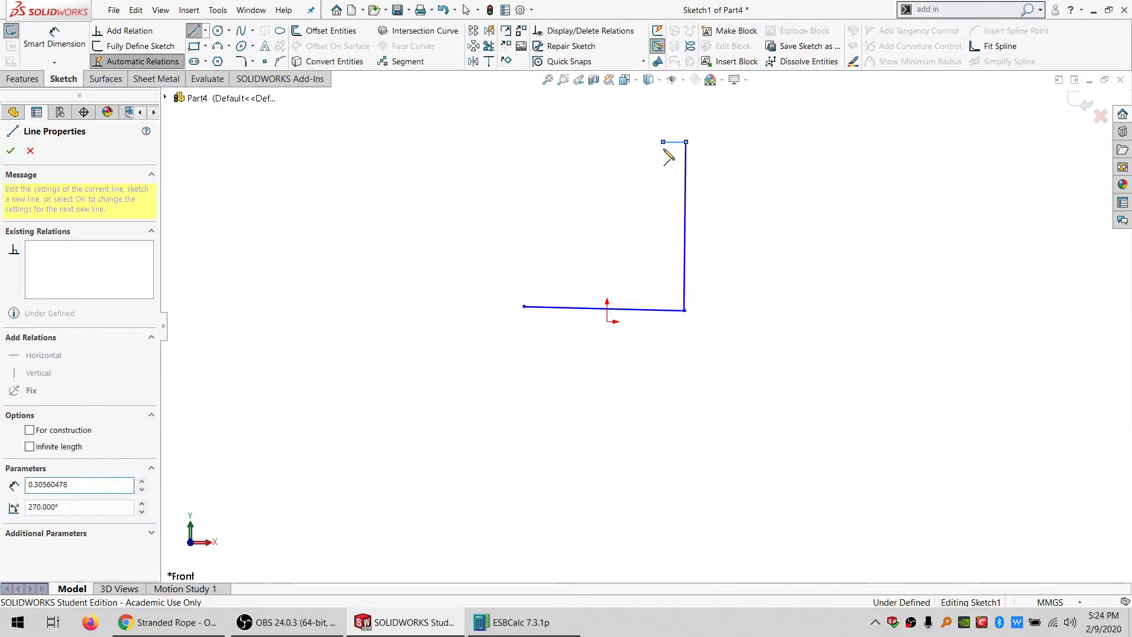
left_click(664, 188)
left_click(559, 191)
left_click(559, 126)
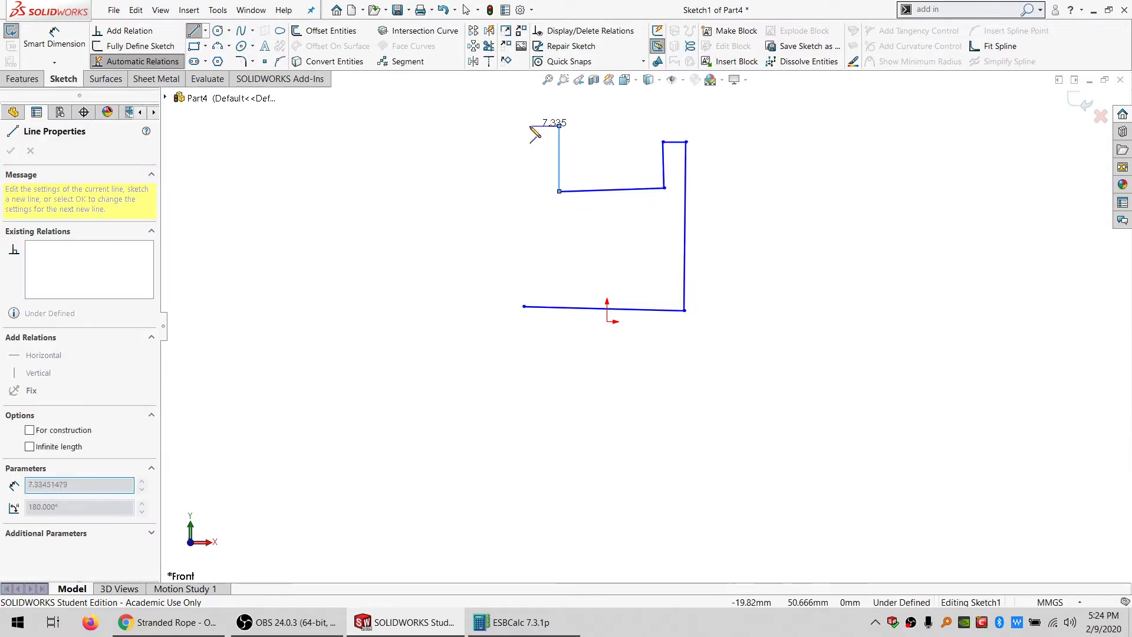
left_click(529, 126)
left_click(524, 307)
key("Escape")
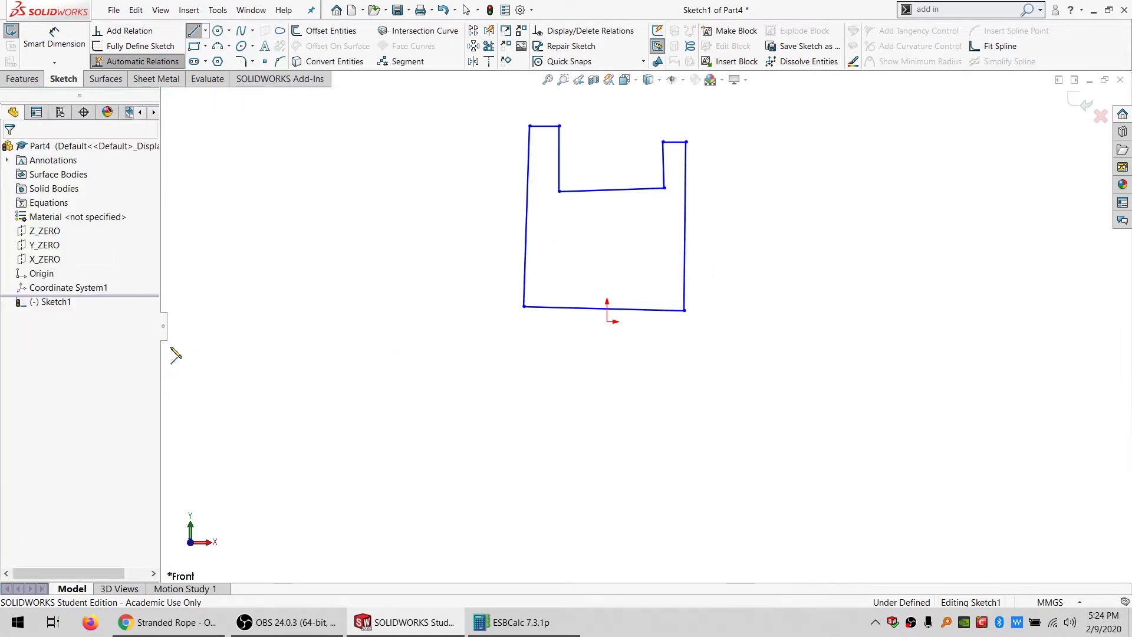
- Add a Midpoint relation between the origin and the profile's base line
left_click(41, 273)
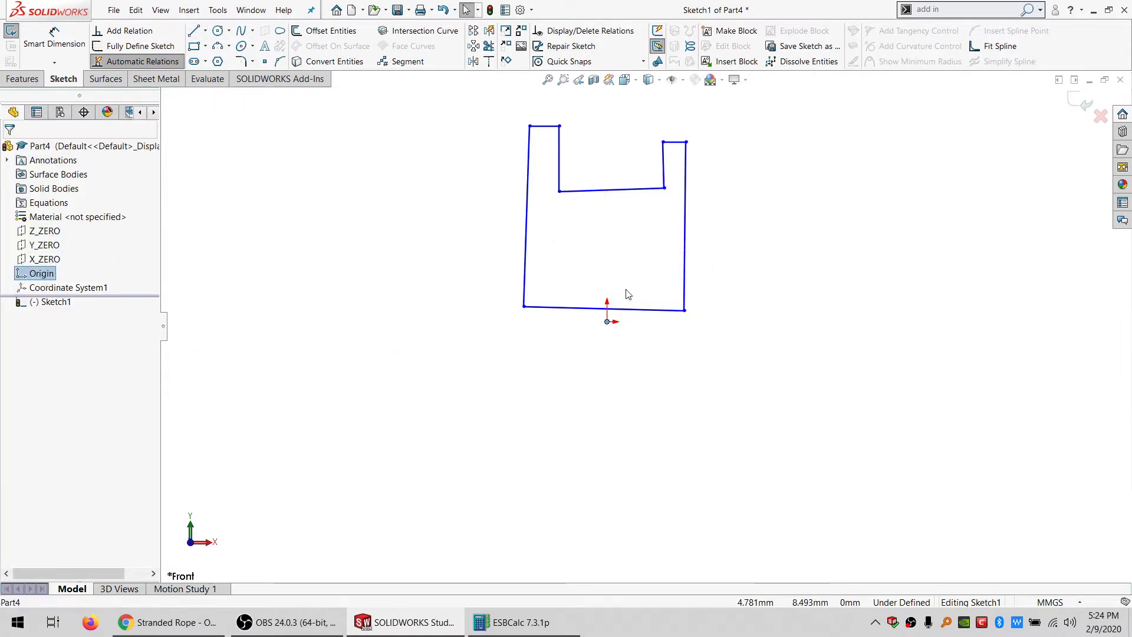
left_click(564, 313, "ctrl")
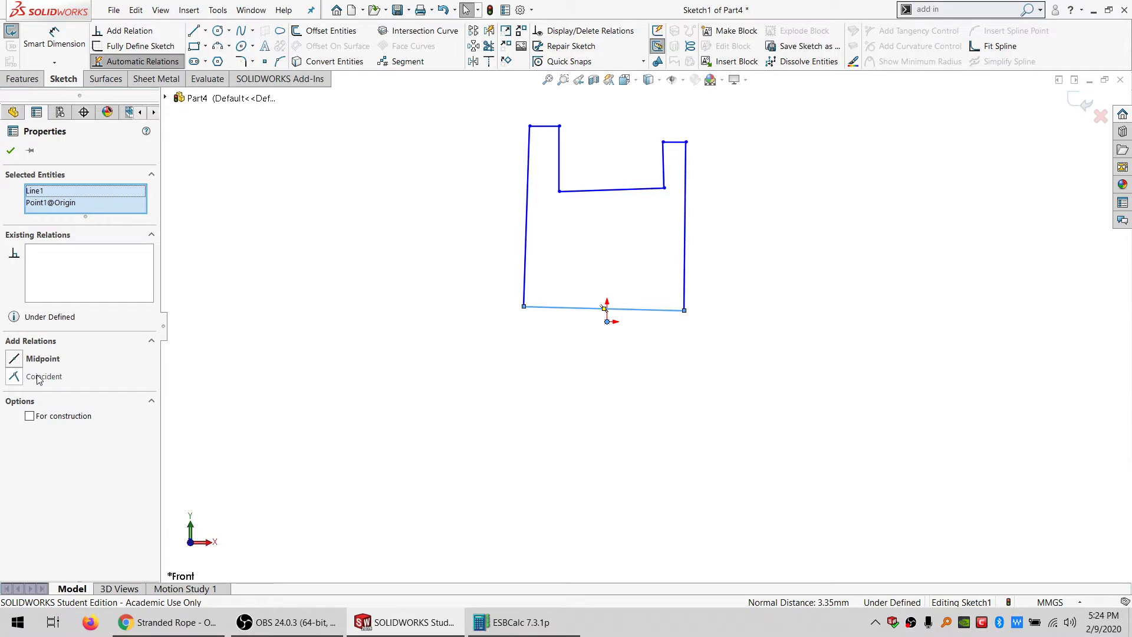
left_click(39, 362)
left_click(394, 361)
- Make the base line and the notch's bottom line horizontal
left_click(557, 321)
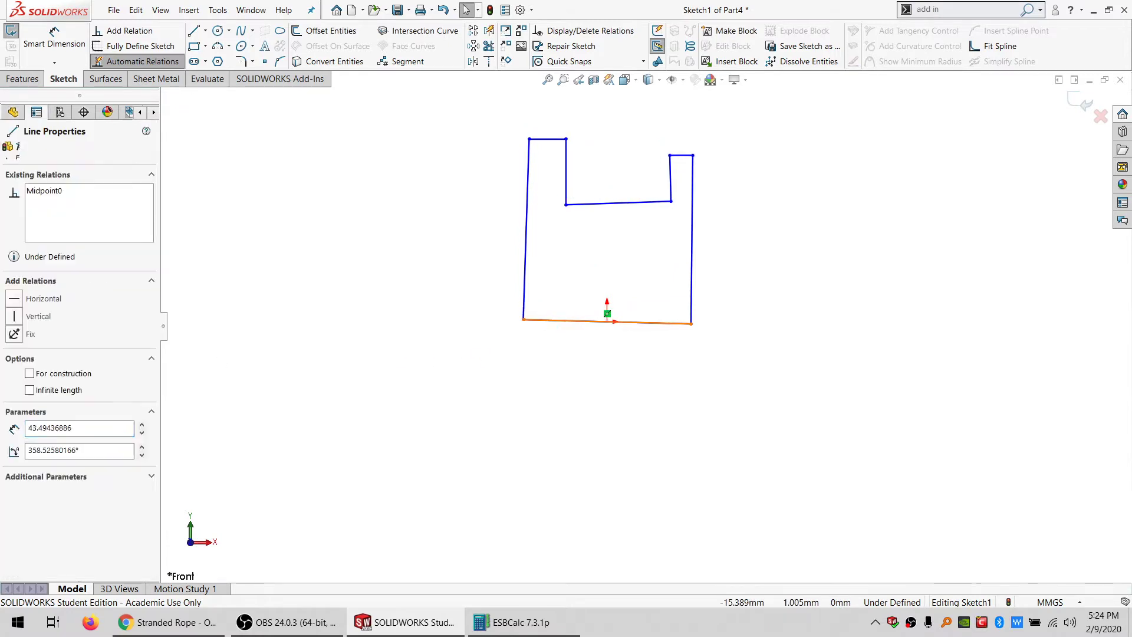
left_click(557, 321, "ctrl")
left_click(36, 446)
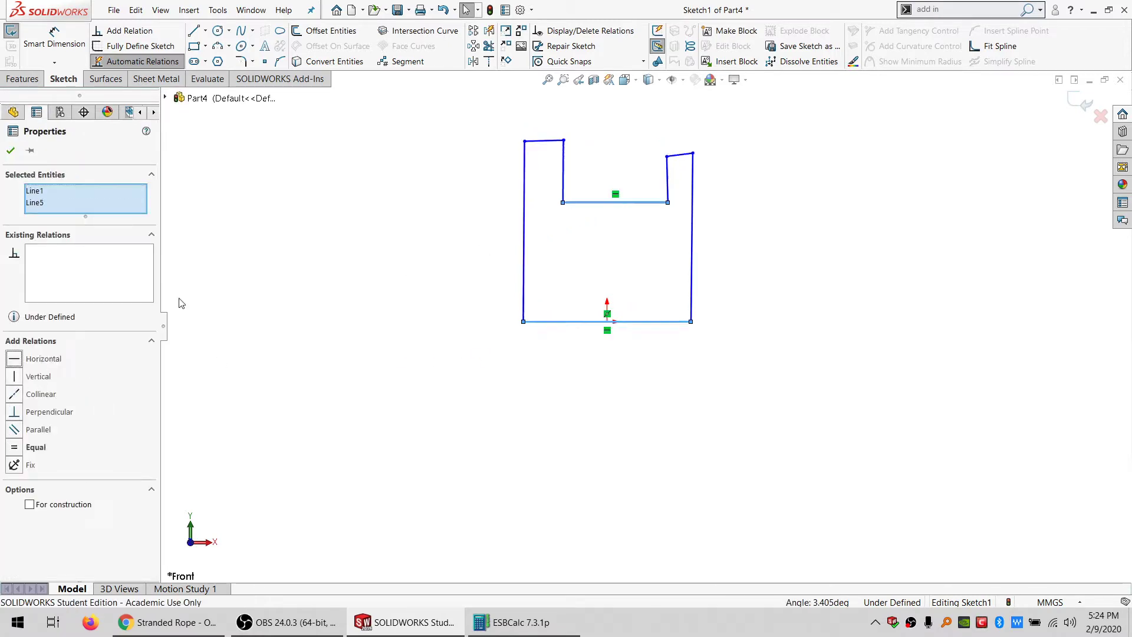
- Make the two short upper edges beside the notch collinear, equal in length and horizontal
left_click(544, 140)
left_click(679, 154, "ctrl")
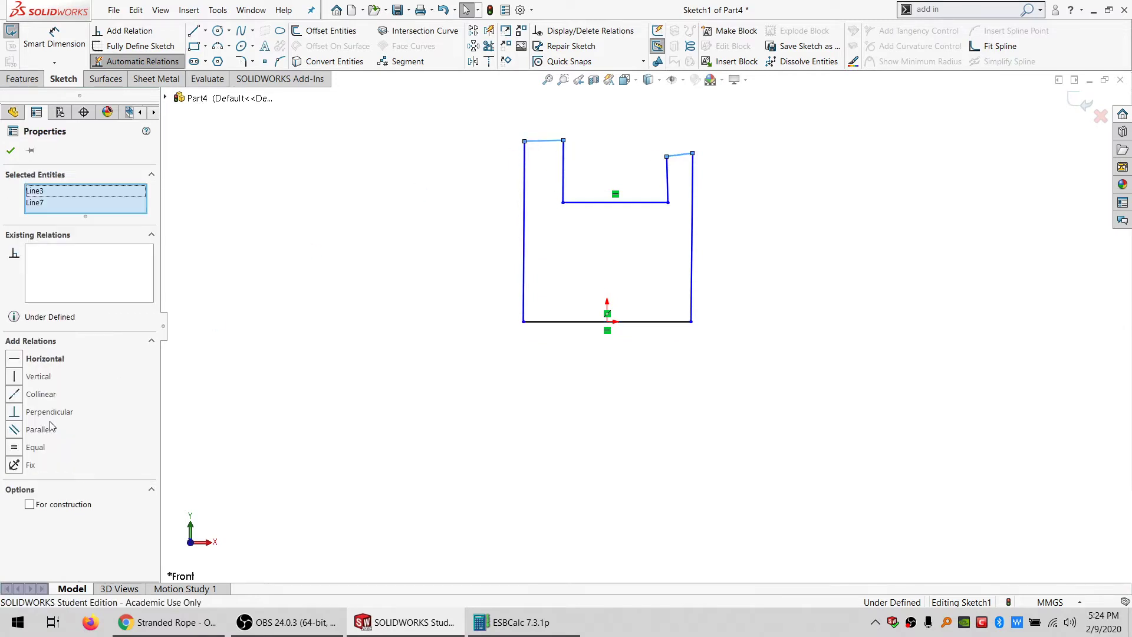
left_click(40, 393)
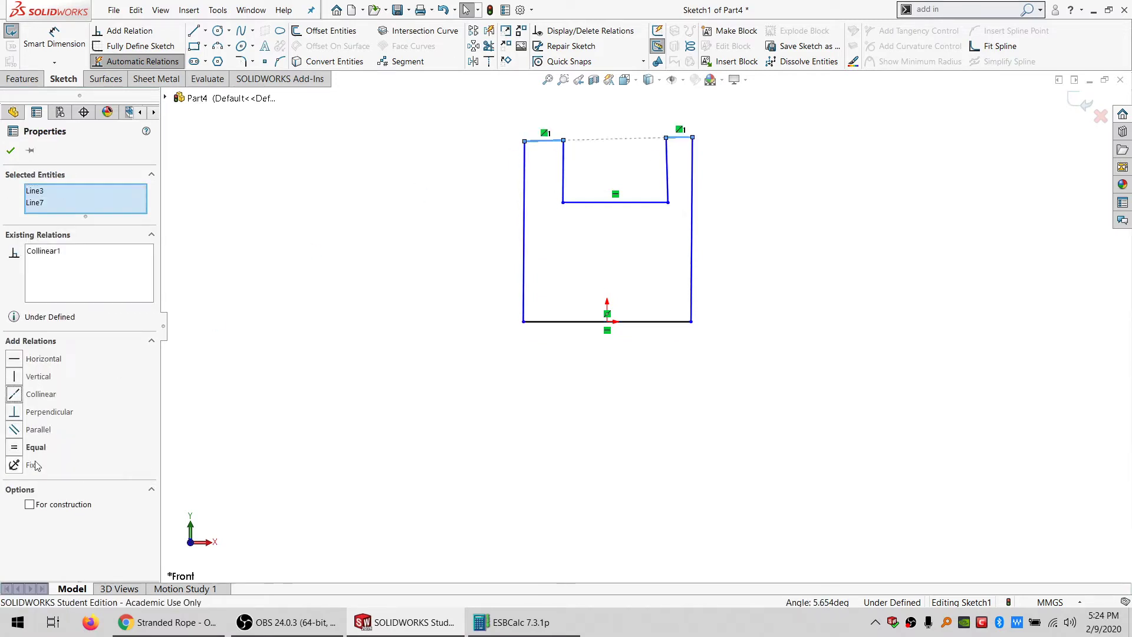
left_click(36, 447)
key("Escape")
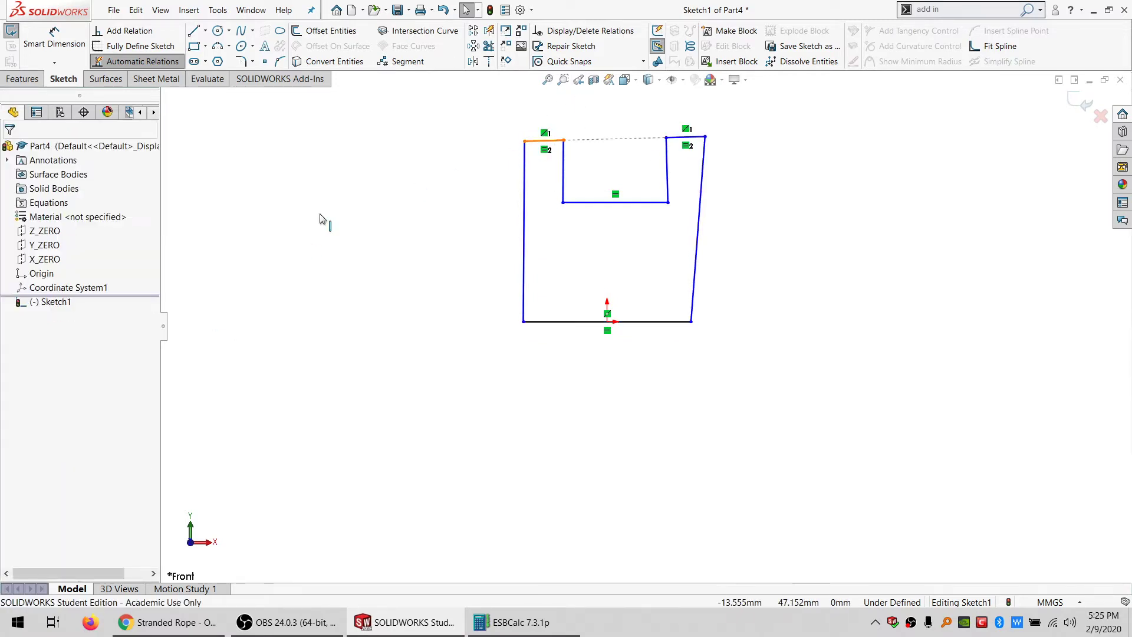
left_click(42, 296)
- Add Vertical relations to the profile's two outer sides and the notch's two side walls
left_click_drag(755, 272, 493, 252)
left_click(49, 379)
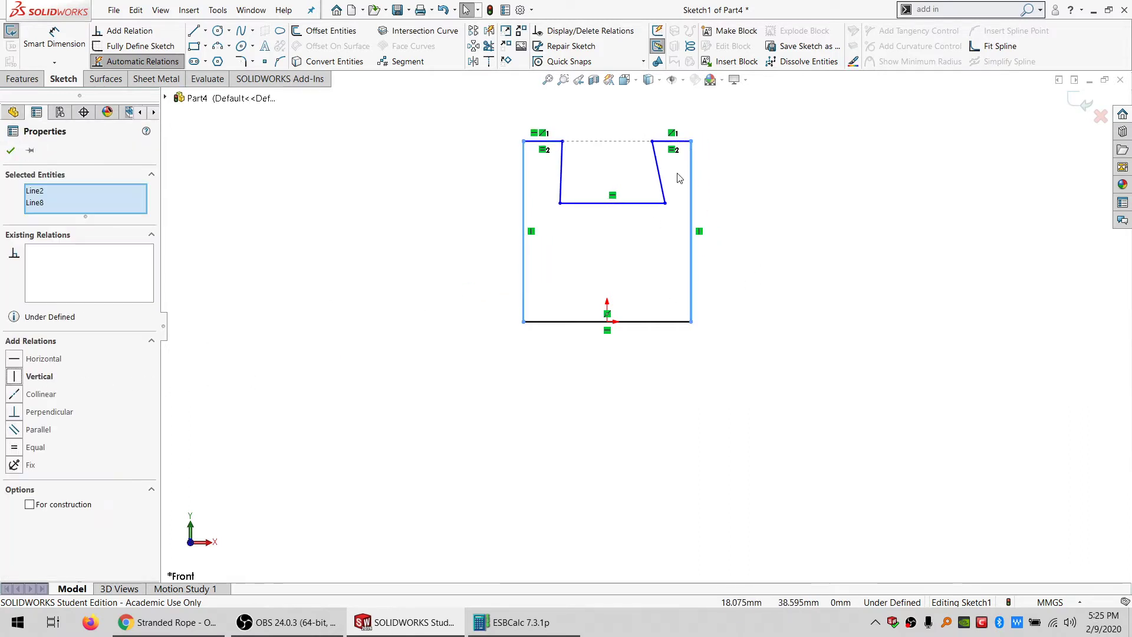
left_click_drag(678, 178, 554, 155)
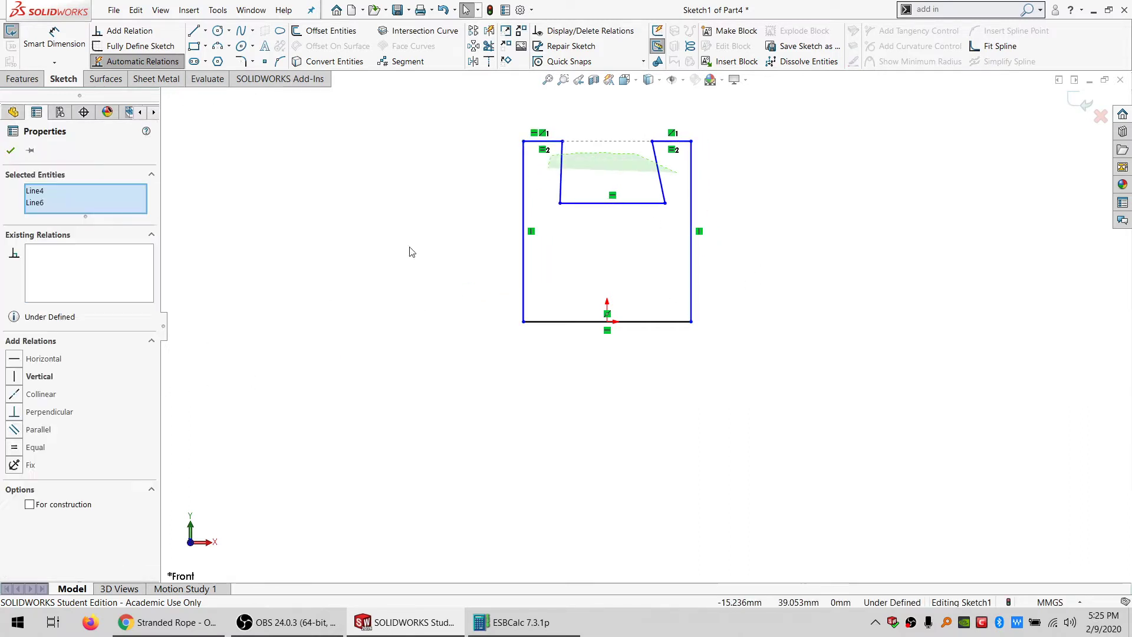
left_click(42, 378)
left_click(553, 260)
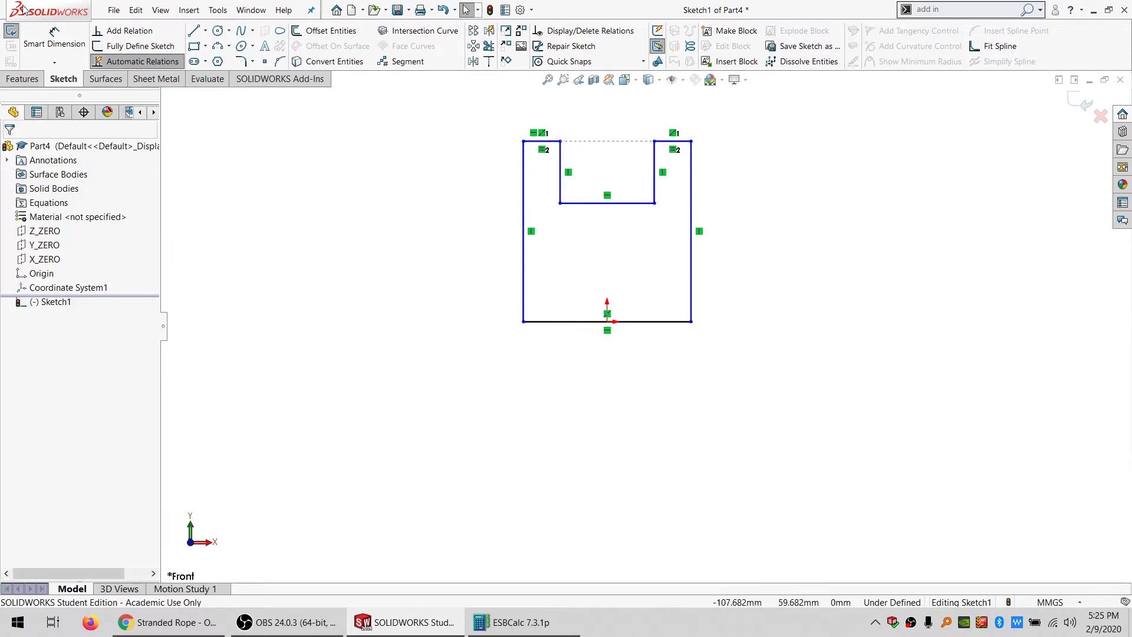
- Switch to Chrome and examine the stranded rope page's typical core patterns, braid diameter range and special sizes note
left_click(53, 39)
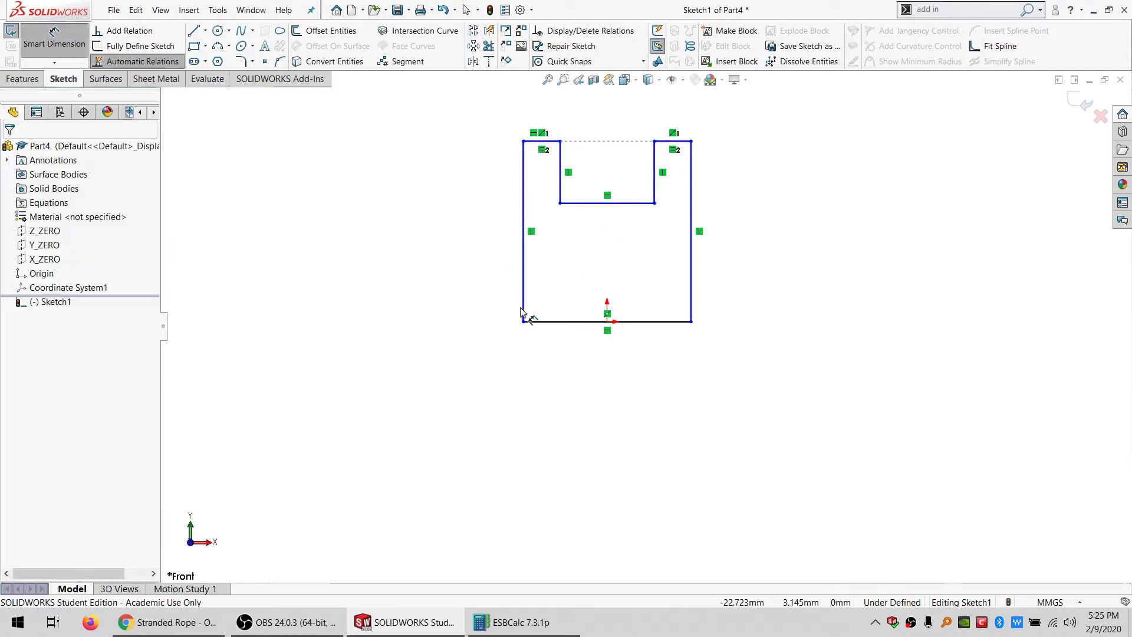
left_click(177, 622)
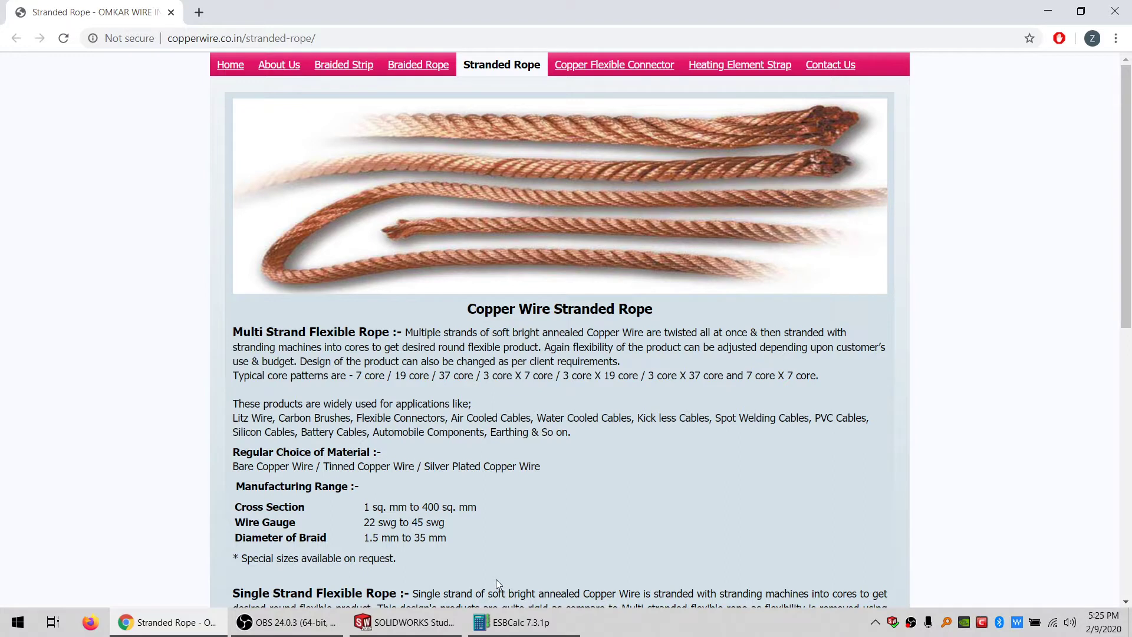
left_click(519, 622)
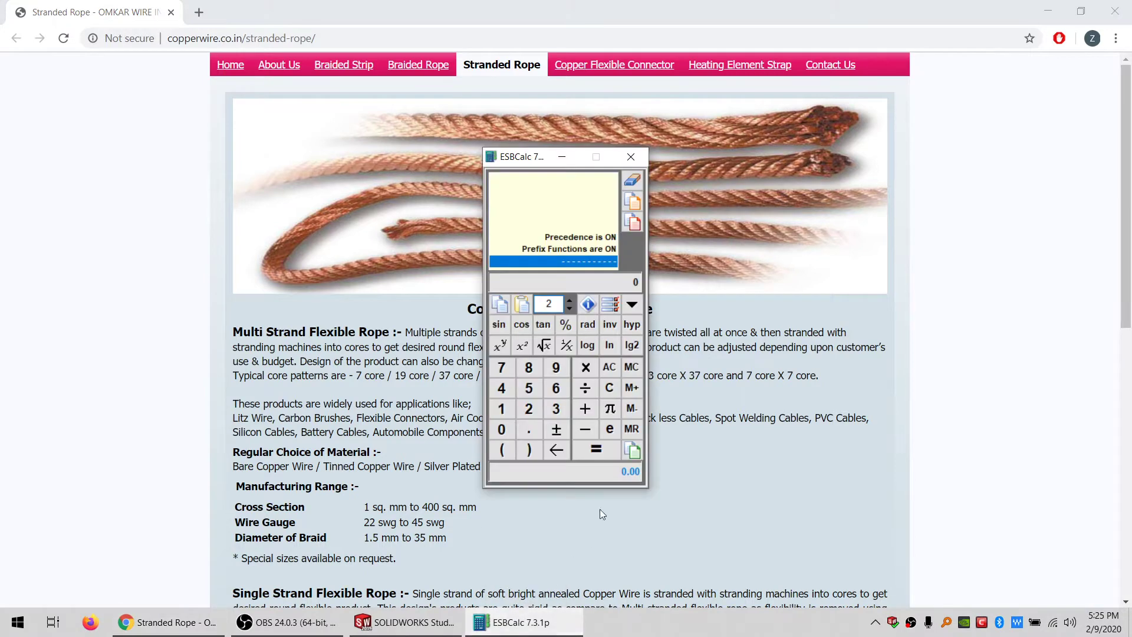
left_click(616, 366)
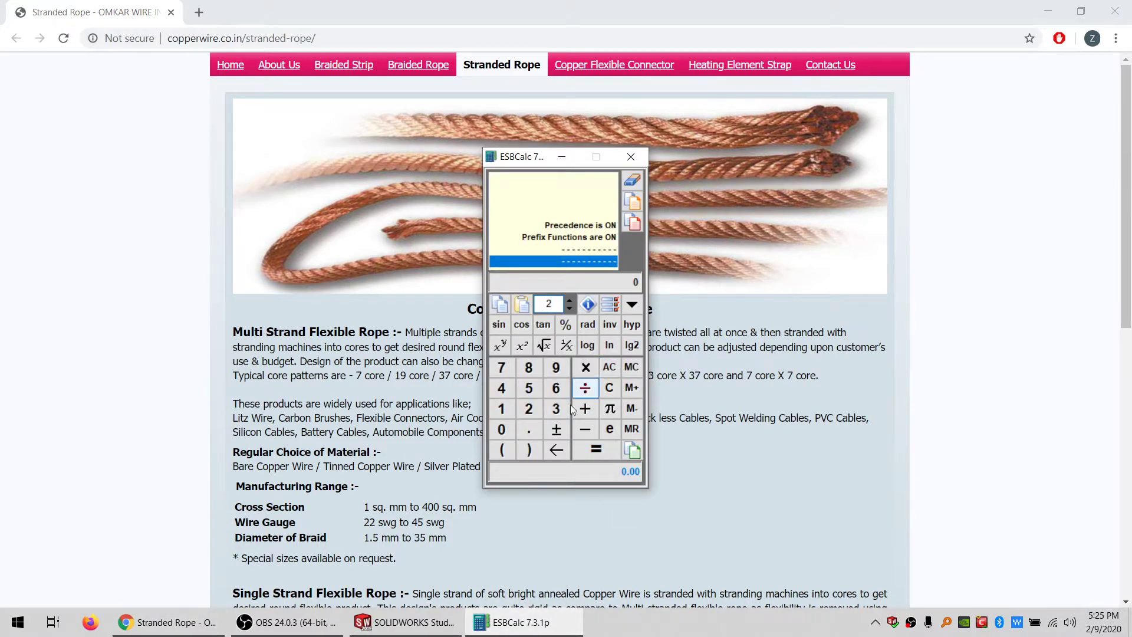
left_click_drag(285, 537, 395, 542)
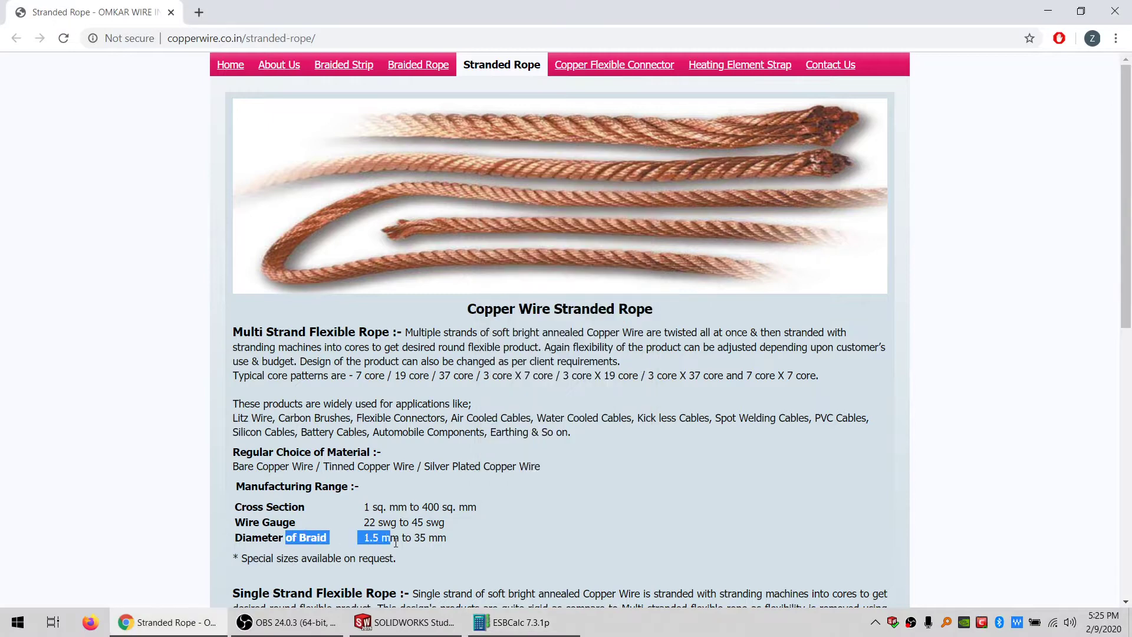
left_click(433, 542)
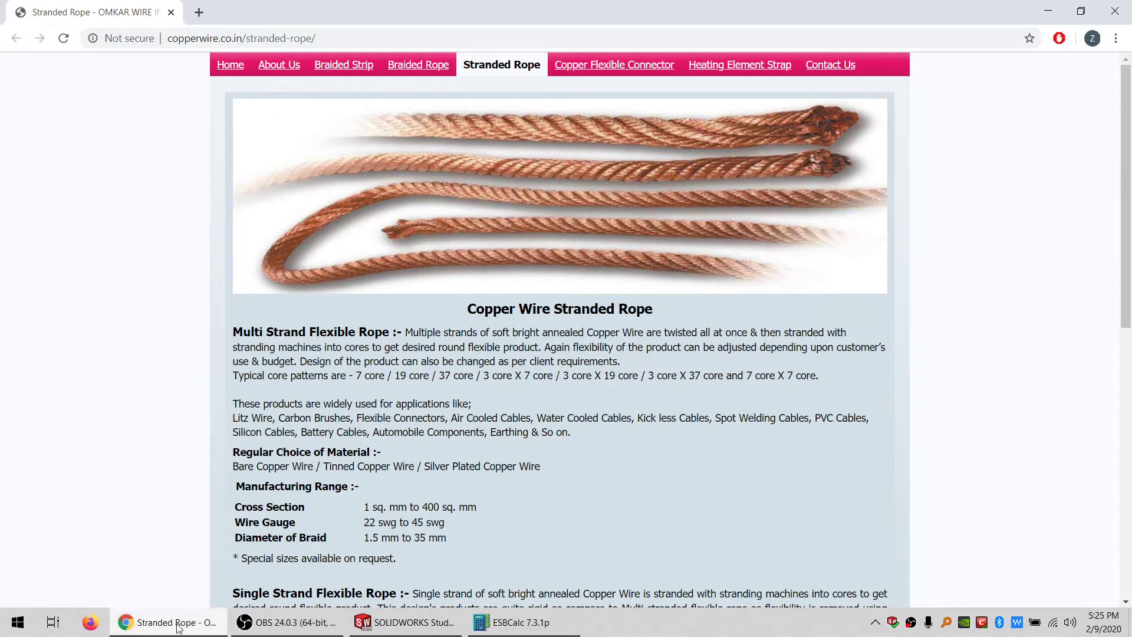
mouse_move(173, 628)
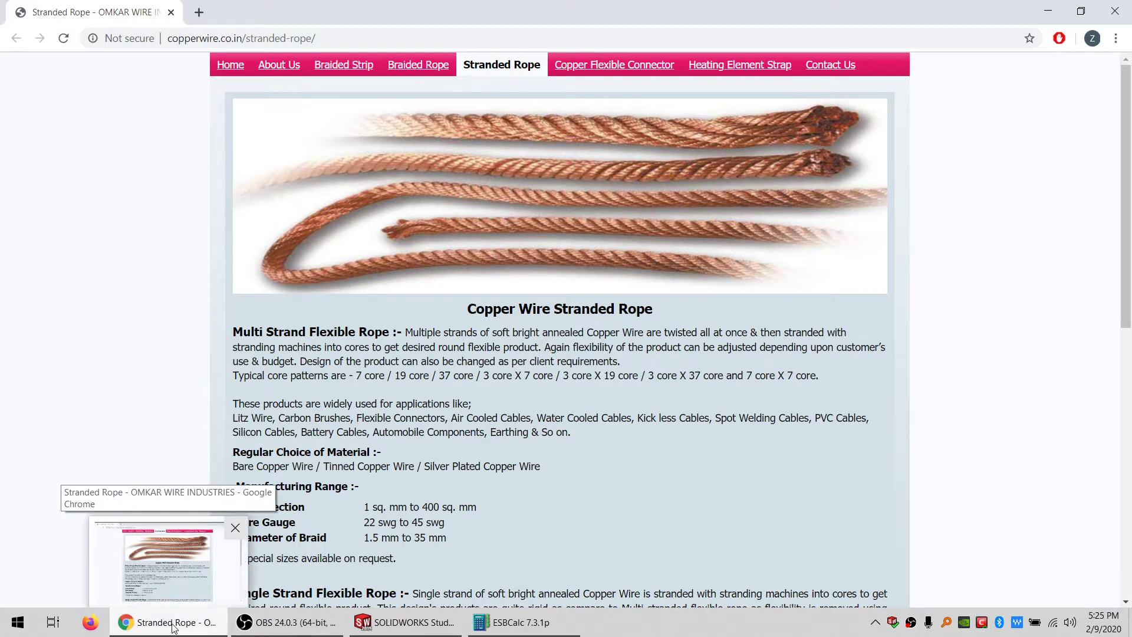
left_click_drag(403, 557, 272, 559)
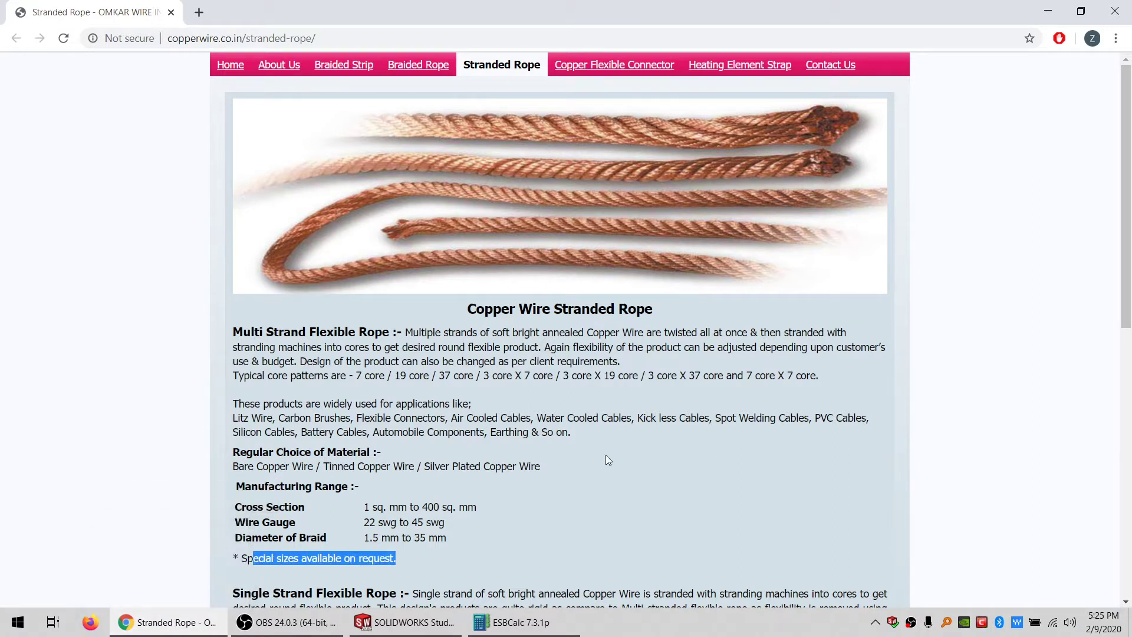
left_click_drag(816, 375, 331, 376)
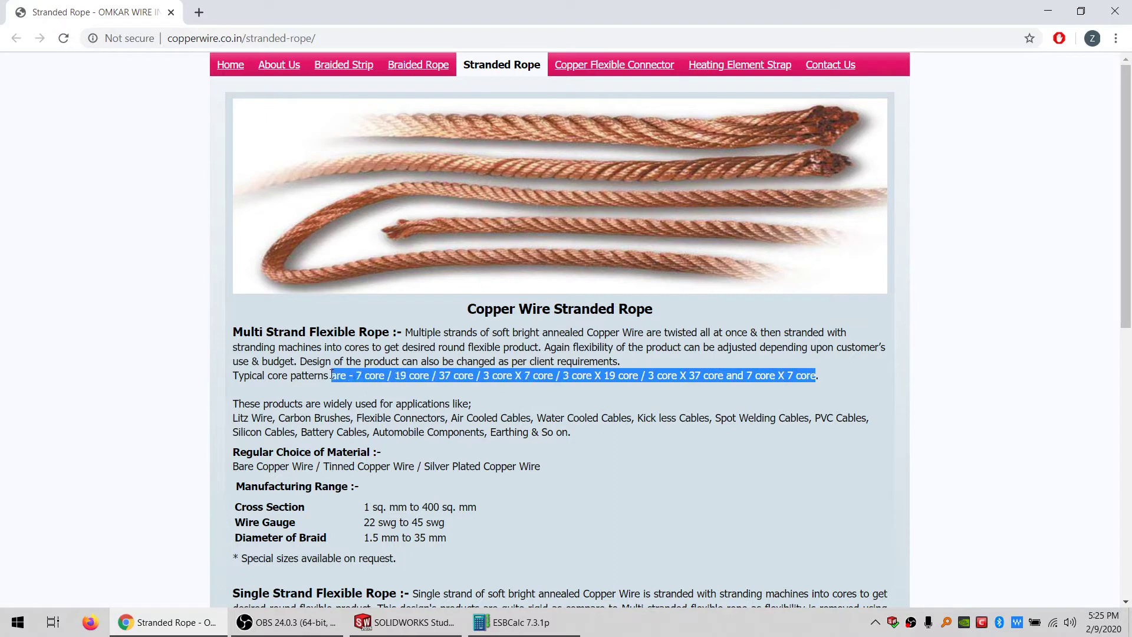
left_click(347, 557)
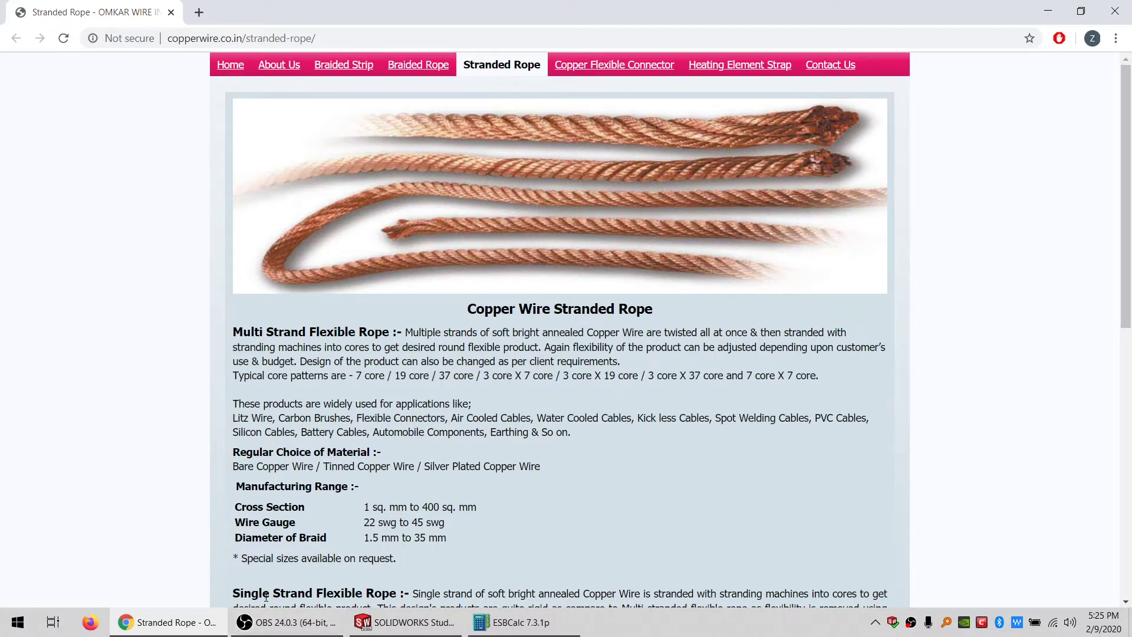
mouse_move(171, 623)
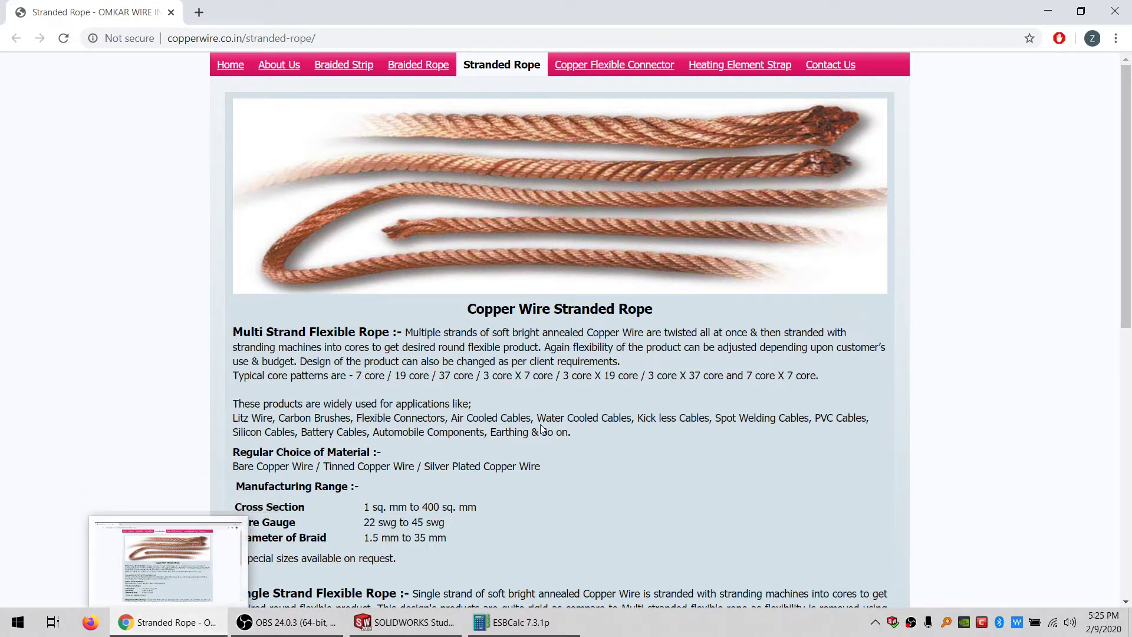
- Switch back to SOLIDWORKS and sketch a 3 Point Arc between the notch's lower corners, bulging downward with a radius of about 12.7 mm
left_click(405, 622)
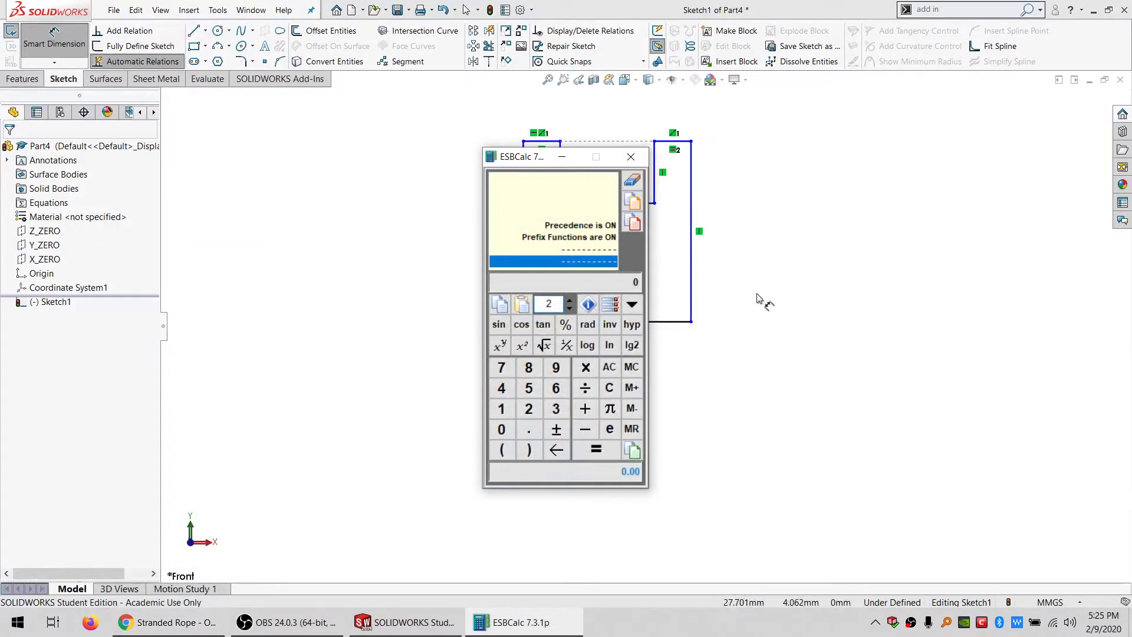
left_click(733, 281)
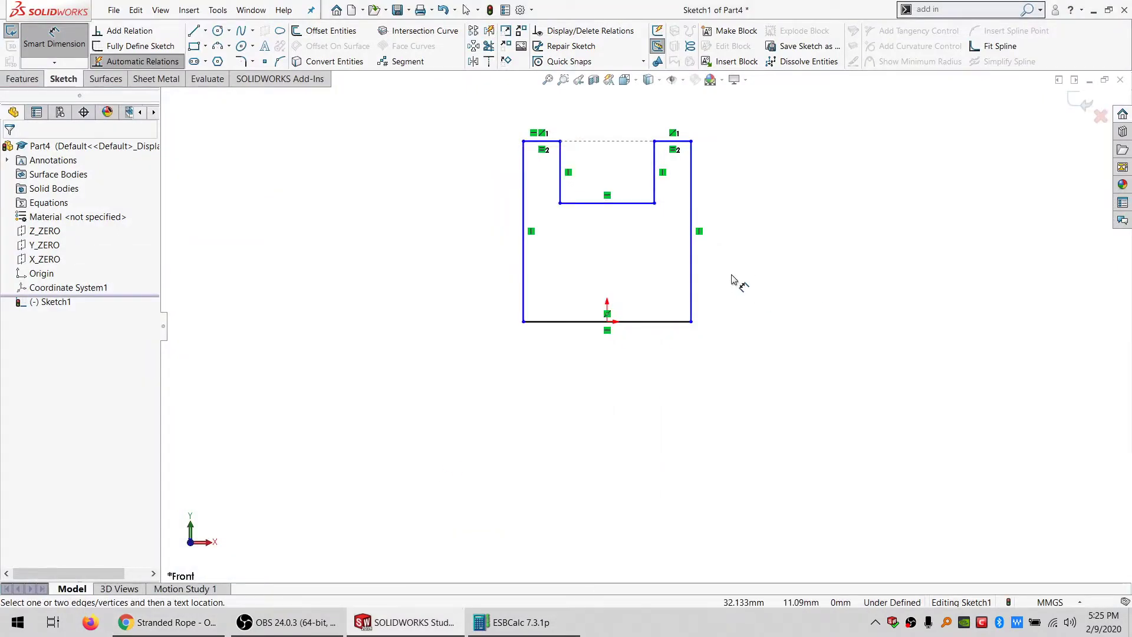
left_click(217, 48)
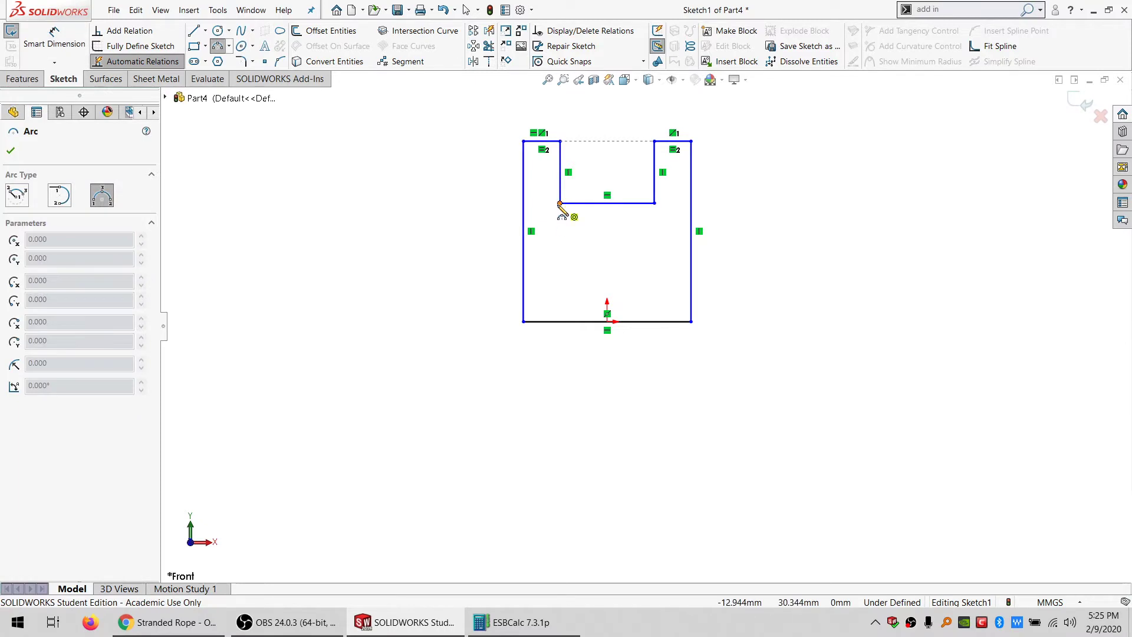
left_click(560, 204)
left_click(654, 203)
left_click(628, 237)
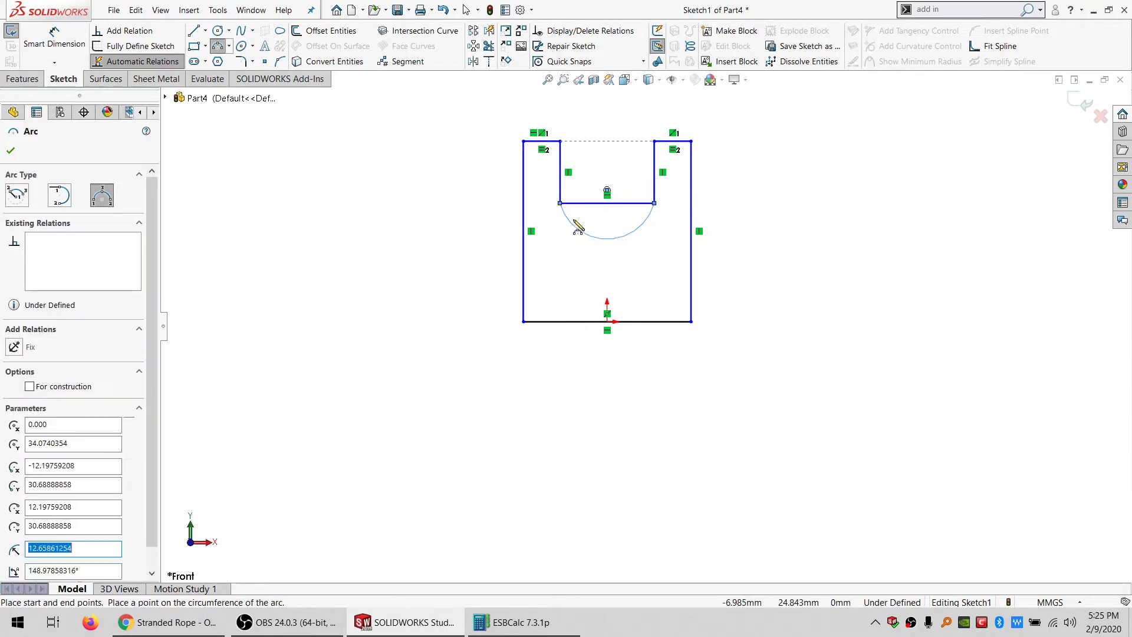
- Add a Tangent relation between the arc and the notch's left side wall
key("Escape")
left_click(560, 190)
left_click(38, 356)
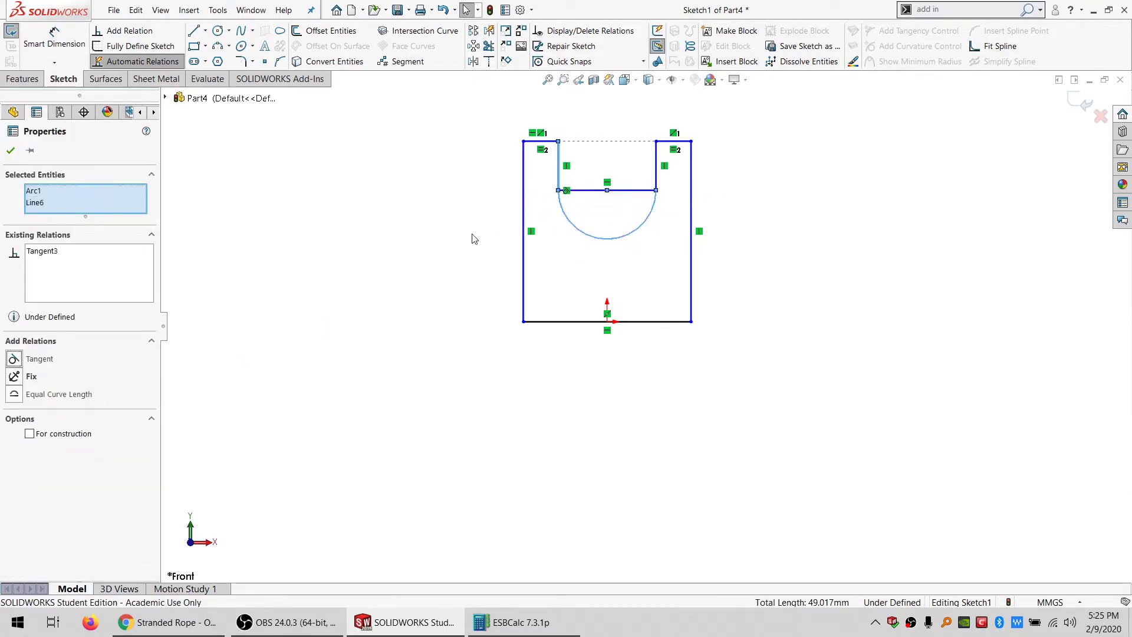
left_click(494, 216)
- Dimension the arc's radius as 11 mm
left_click(54, 41)
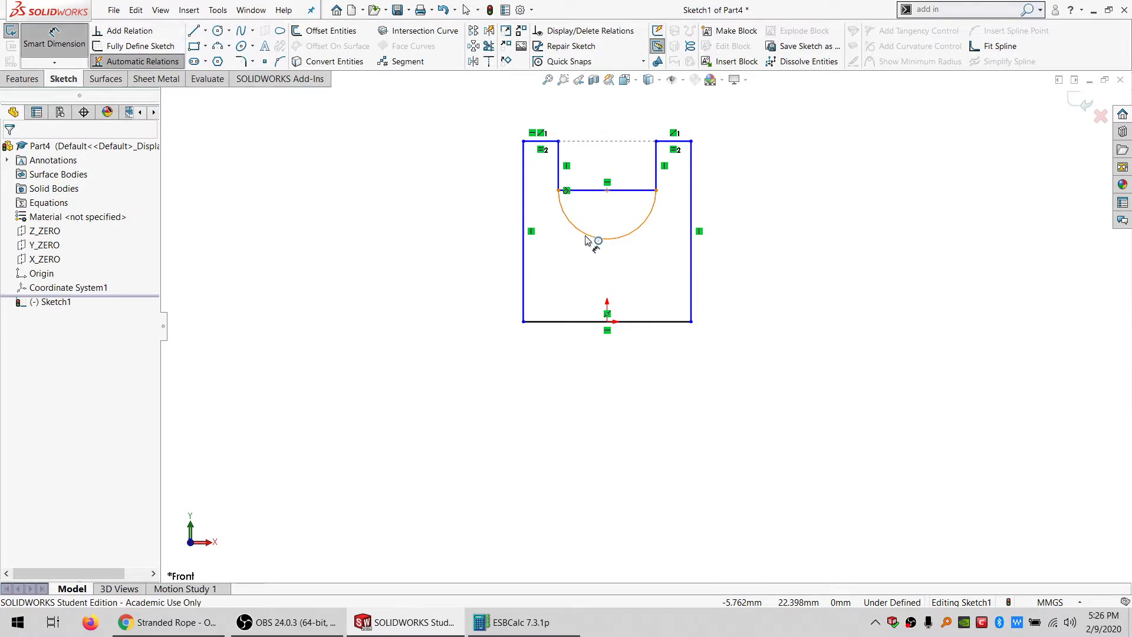
left_click(590, 238)
left_click(366, 309)
type("11")
key("Return")
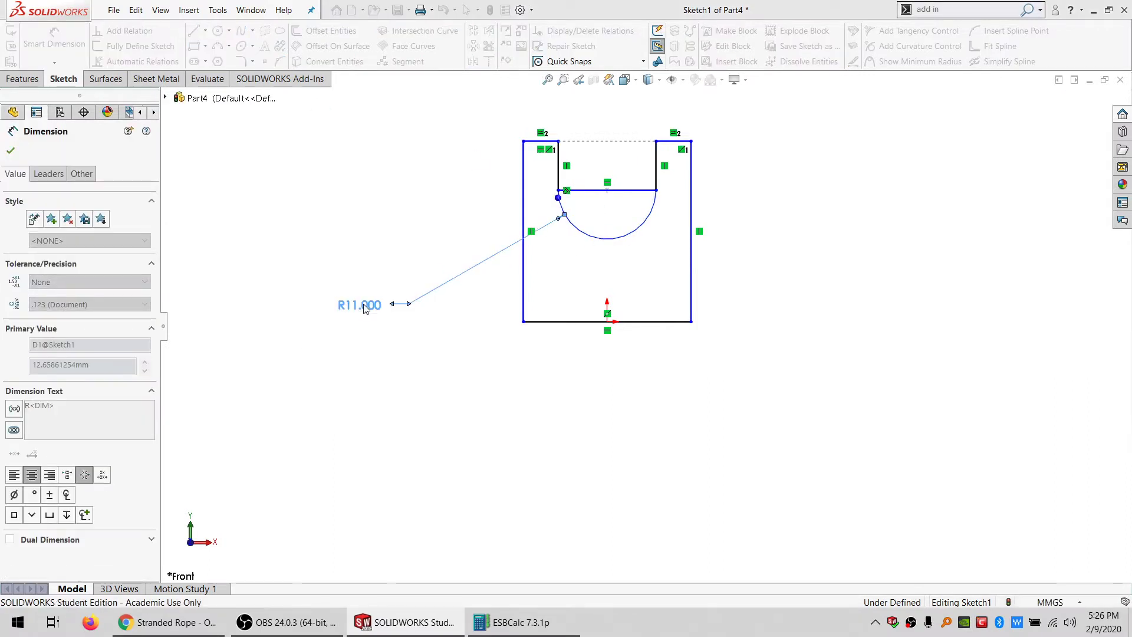
key("Escape")
key("Escape")
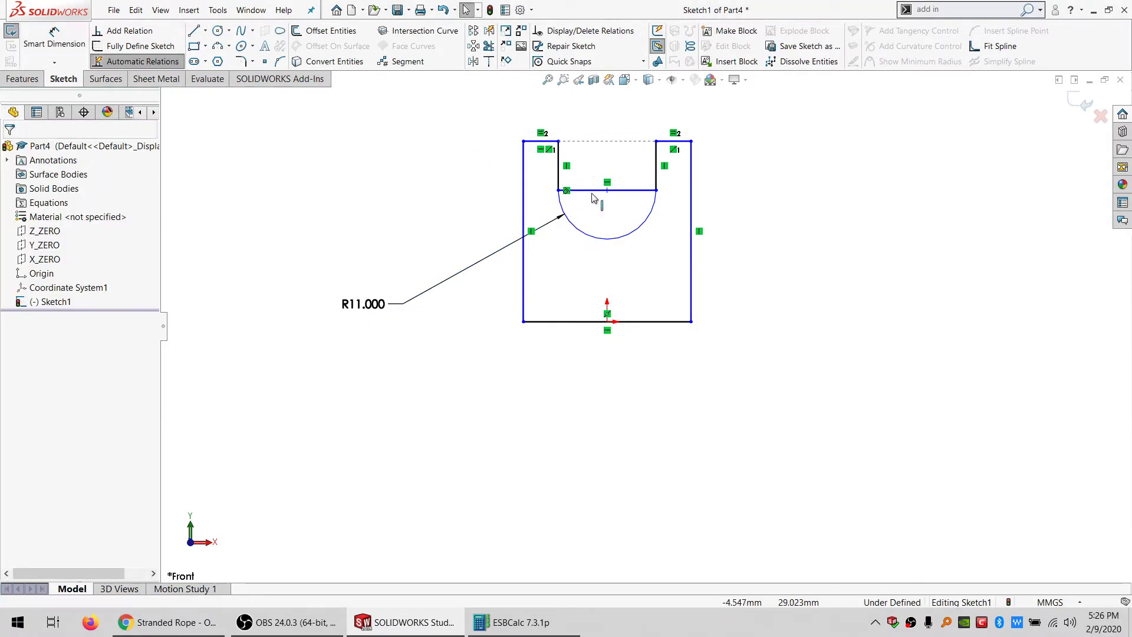
- Convert the horizontal line joining the arc's endpoints to construction geometry
left_click(591, 190)
left_click(30, 374)
left_click(422, 184)
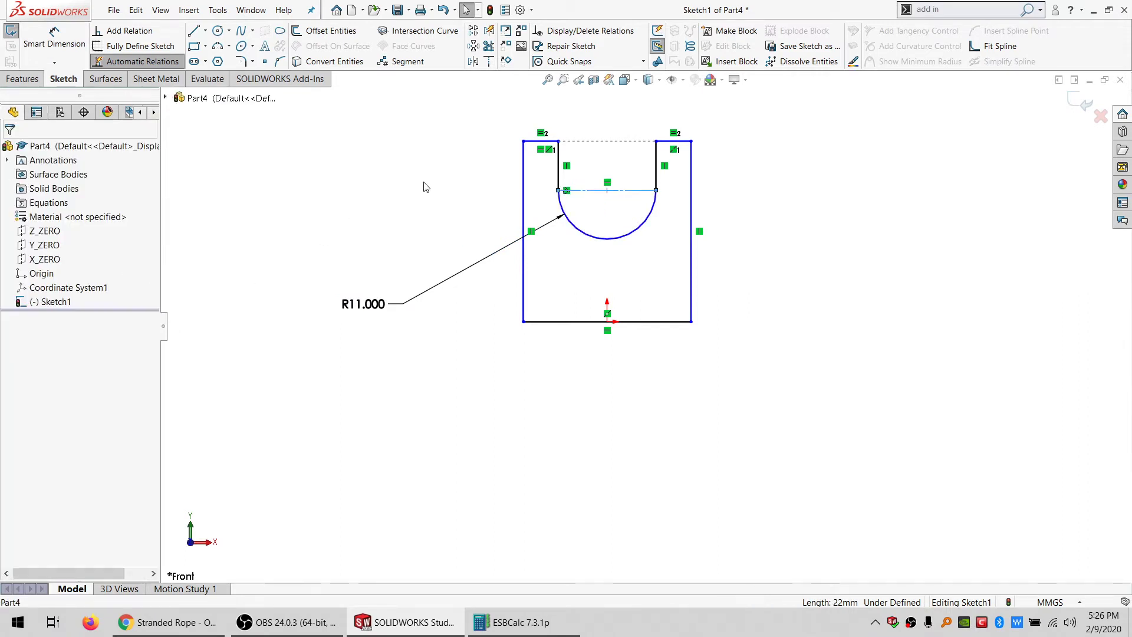
- Dimension the vertical distance from the arc's left endpoint to the profile's short upper edge as 11 mm
left_click(54, 38)
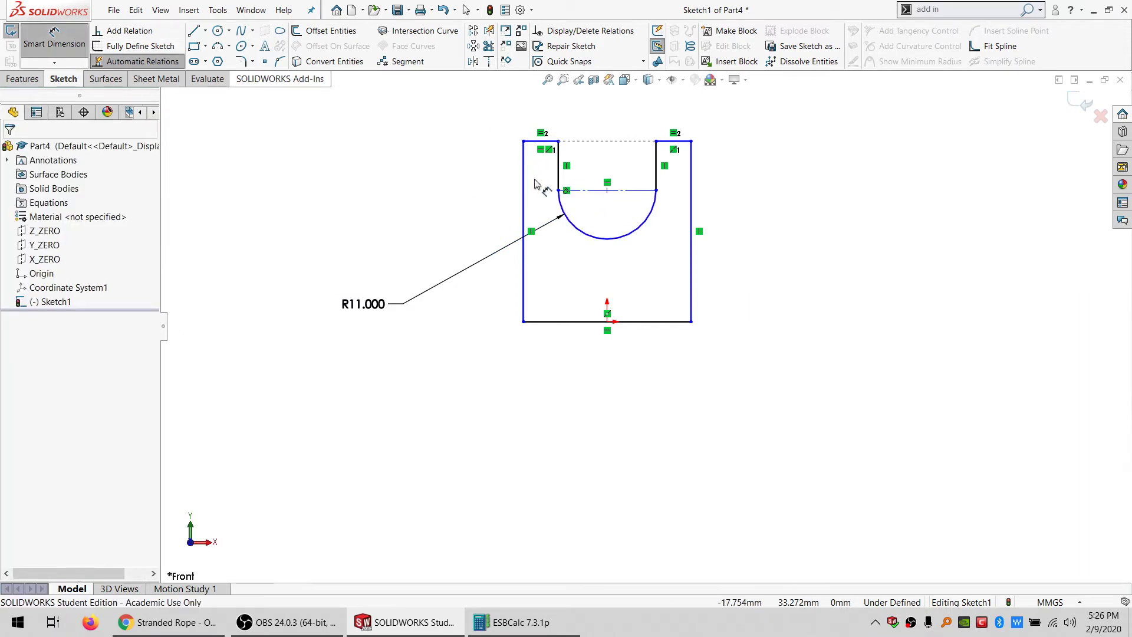
left_click(559, 190)
left_click(539, 141)
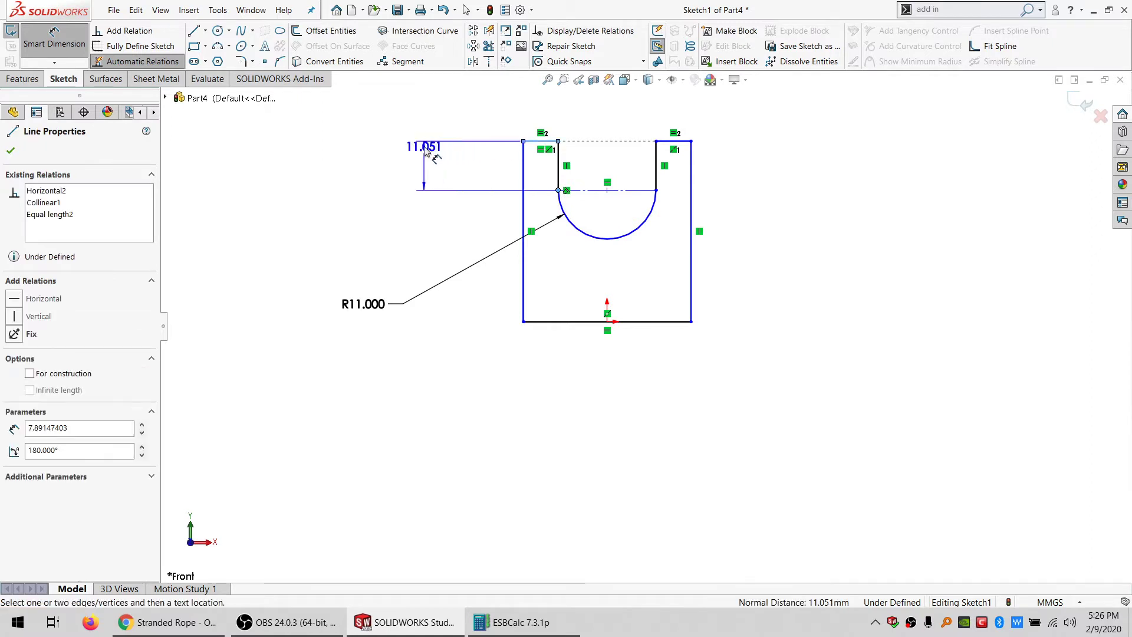
left_click(427, 151)
type("11.000mm")
key("Return")
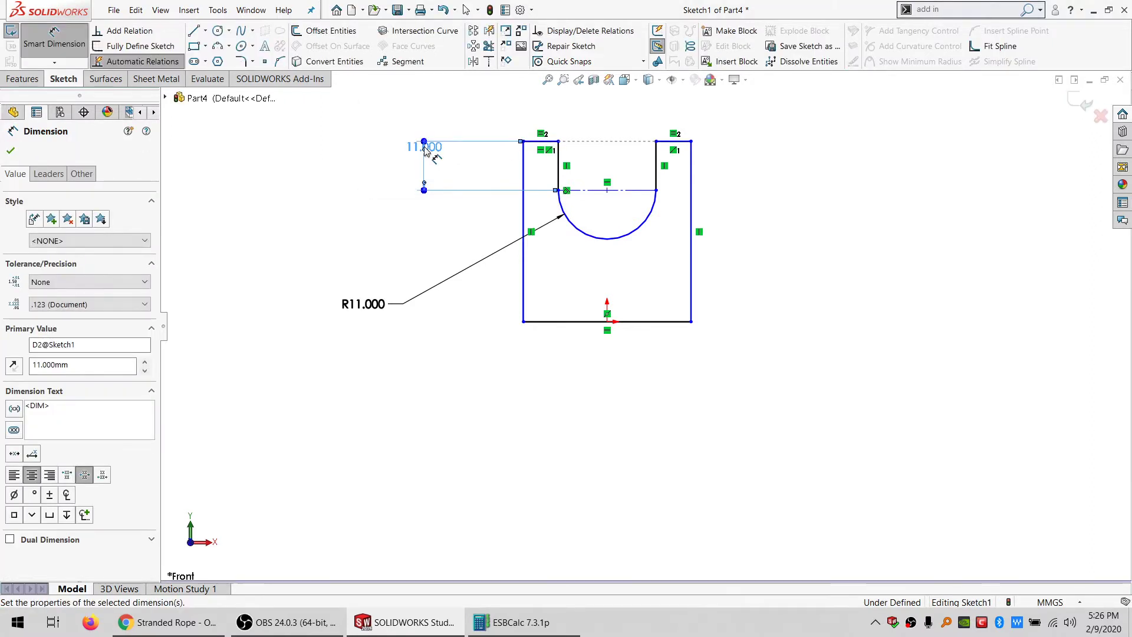
key("Escape")
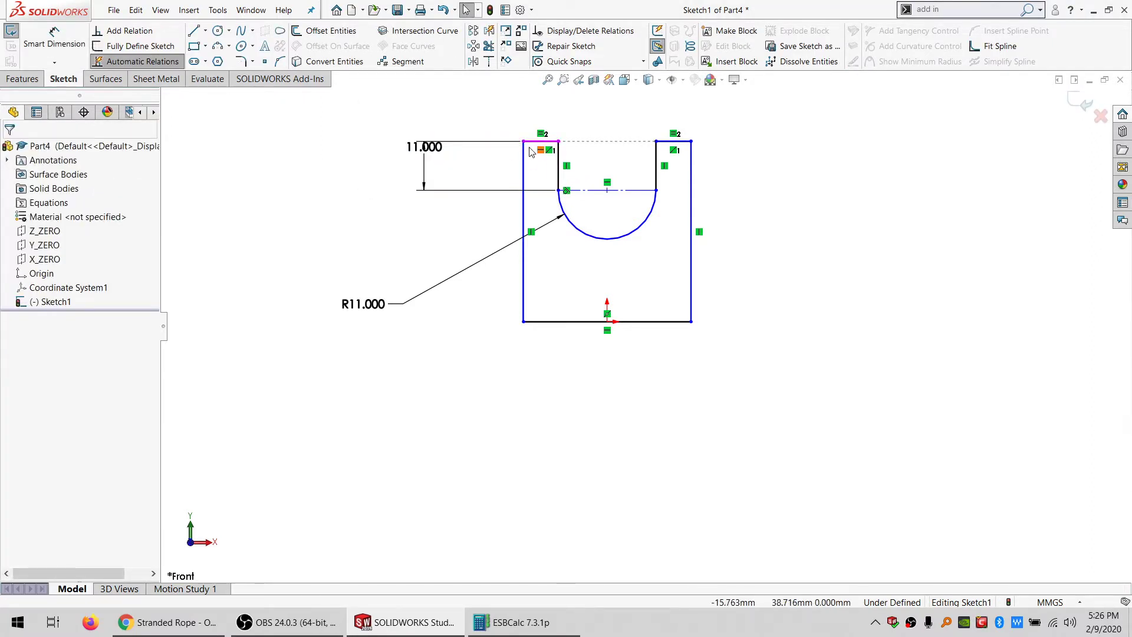
- Dimension the wall thickness between the notch's upper left corner and the profile's left outer side as 4 mm
left_click(59, 50)
left_click(559, 142)
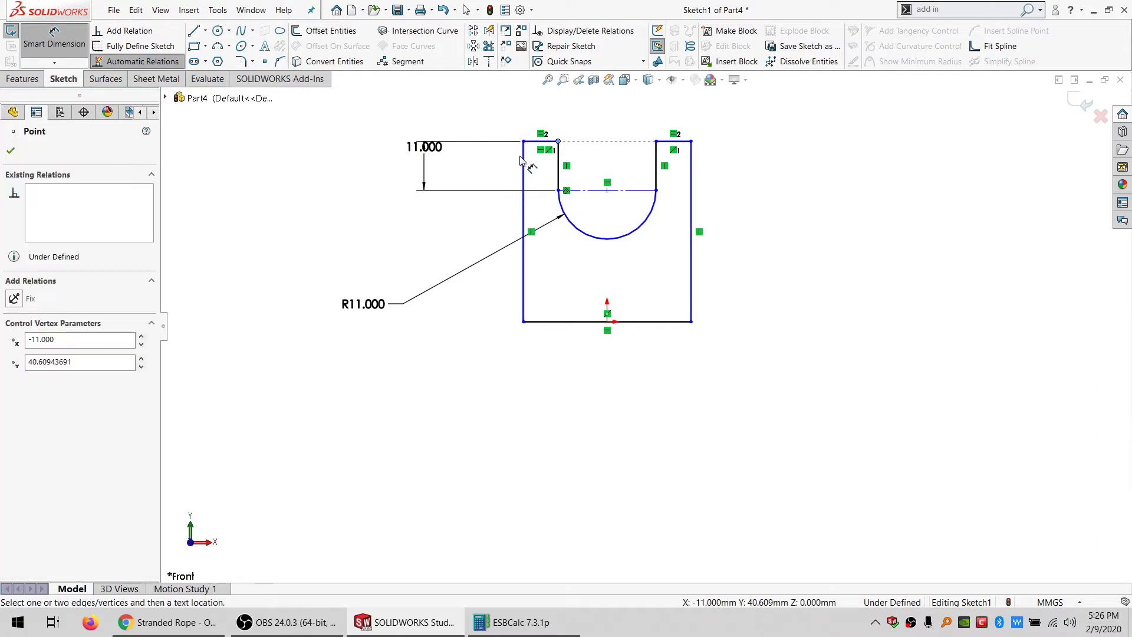
left_click(524, 157)
left_click(539, 111)
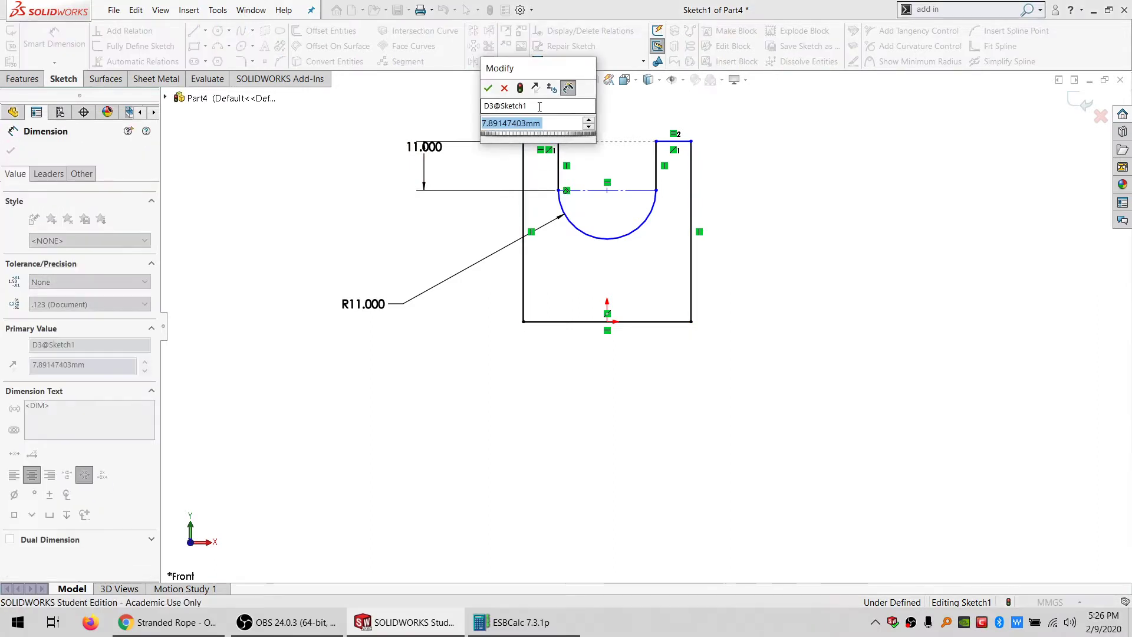
type("4")
key("Return")
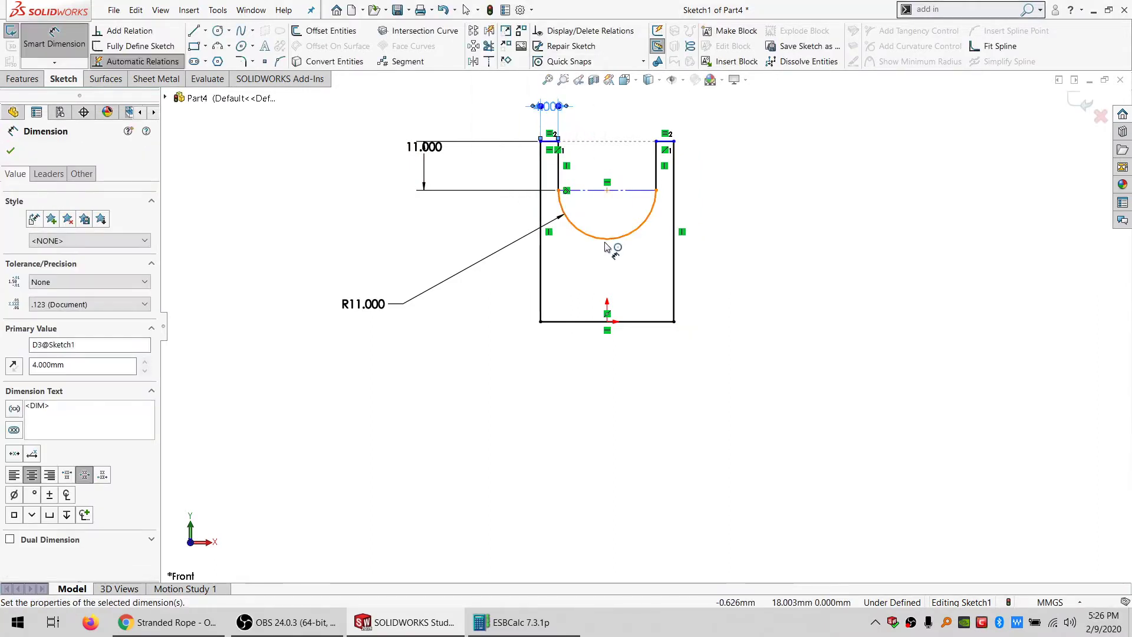
key("Escape")
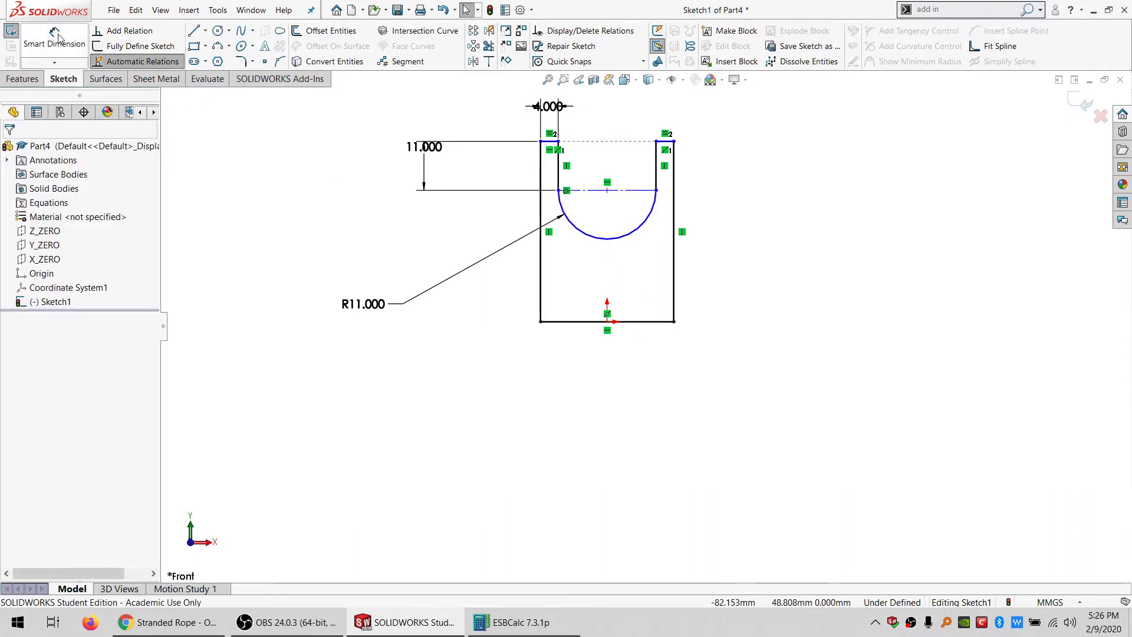
- Dimension the height from the profile's bottom edge to the arc's center as 50 mm
left_click(653, 321)
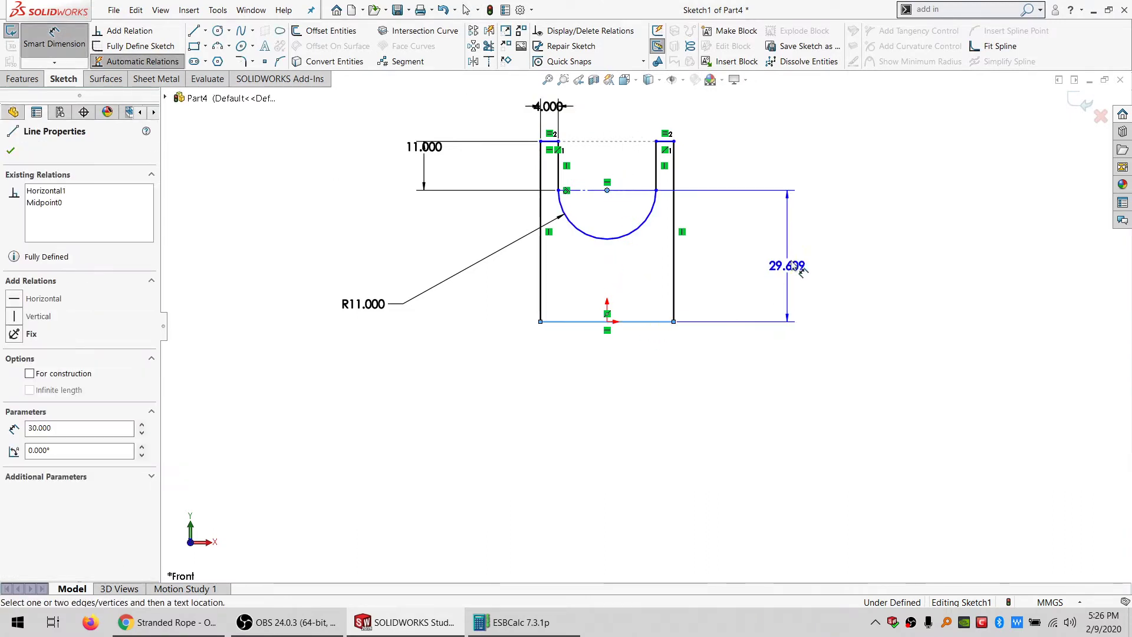
left_click(791, 264)
type("50")
key("Return")
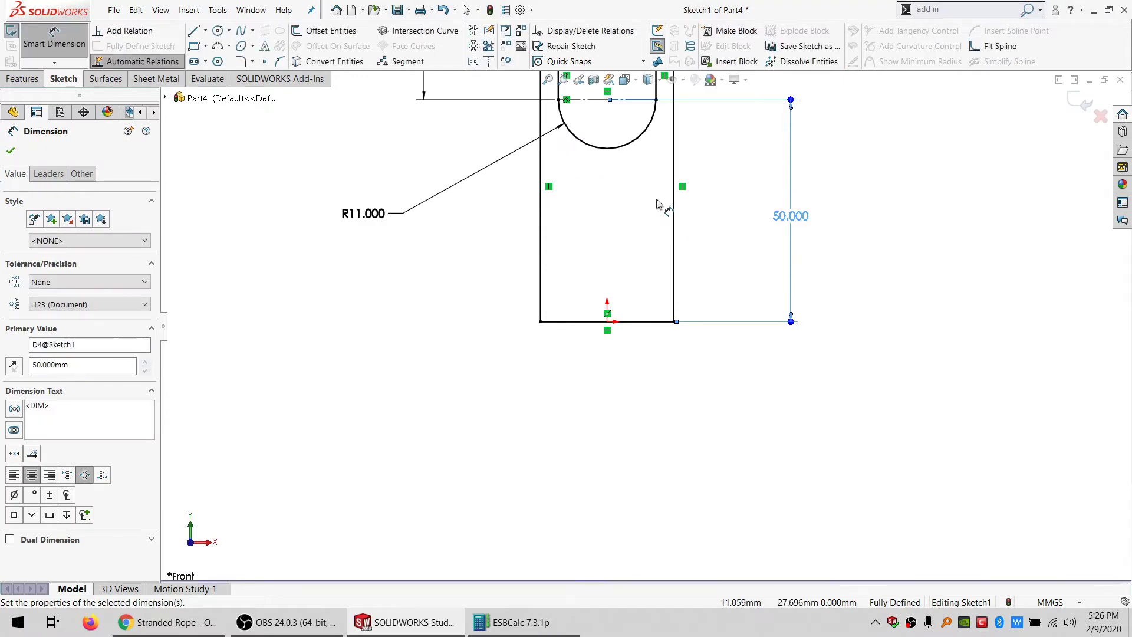
scroll(661, 202, "up", 2)
scroll(646, 319, "down", 1)
key("Escape")
- Revolve the profile 360 degrees about its bottom edge with the Blind end condition
left_click(644, 442)
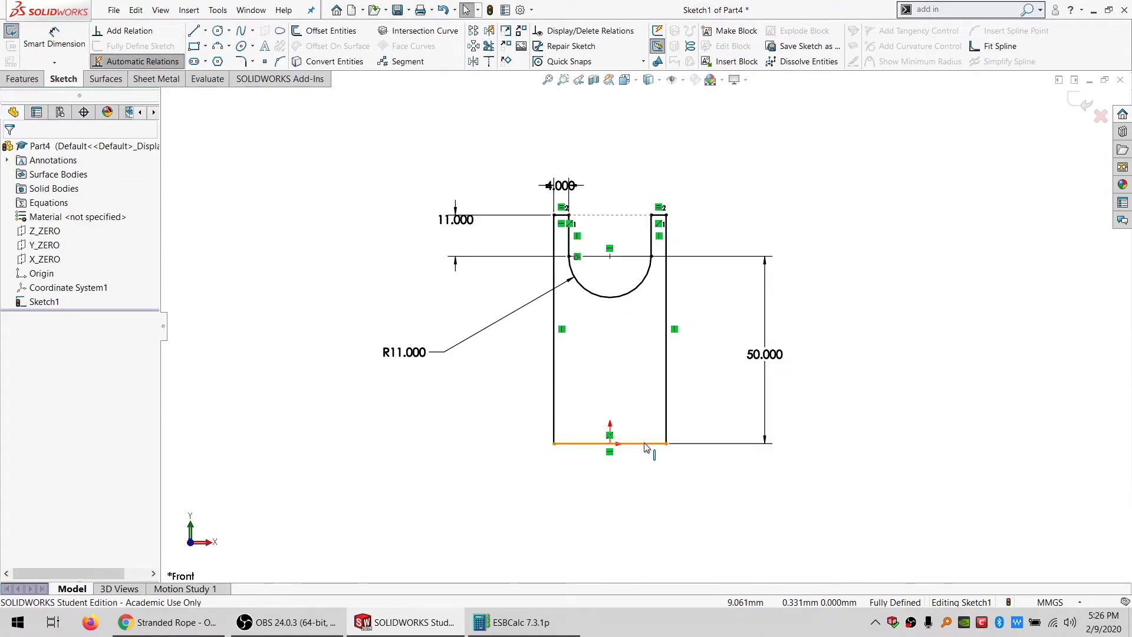
left_click(24, 79)
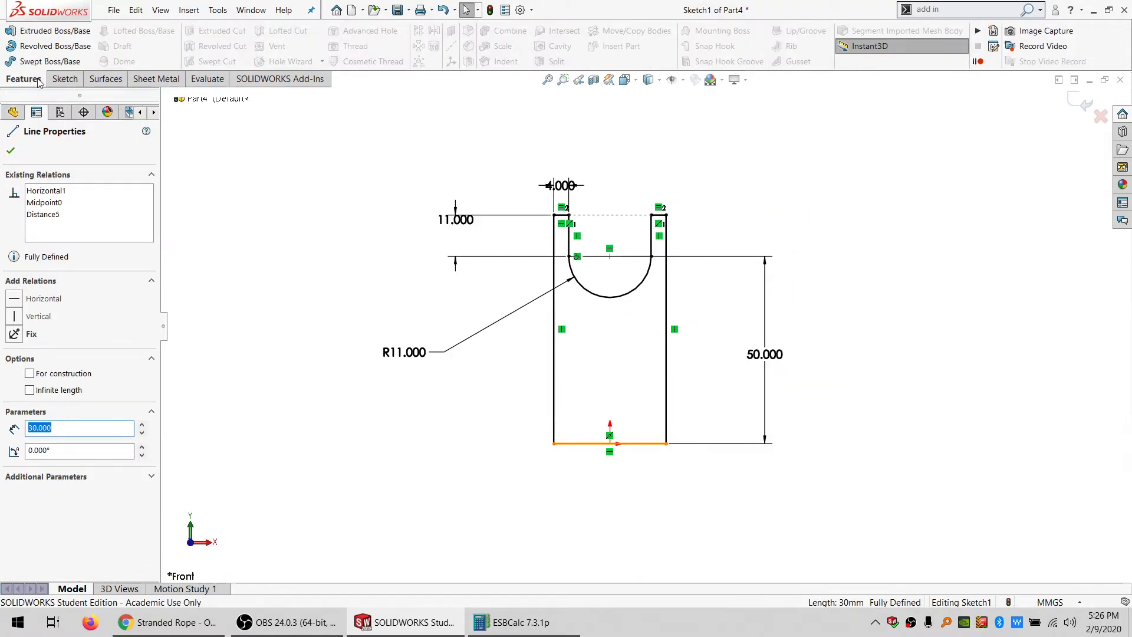
left_click(37, 49)
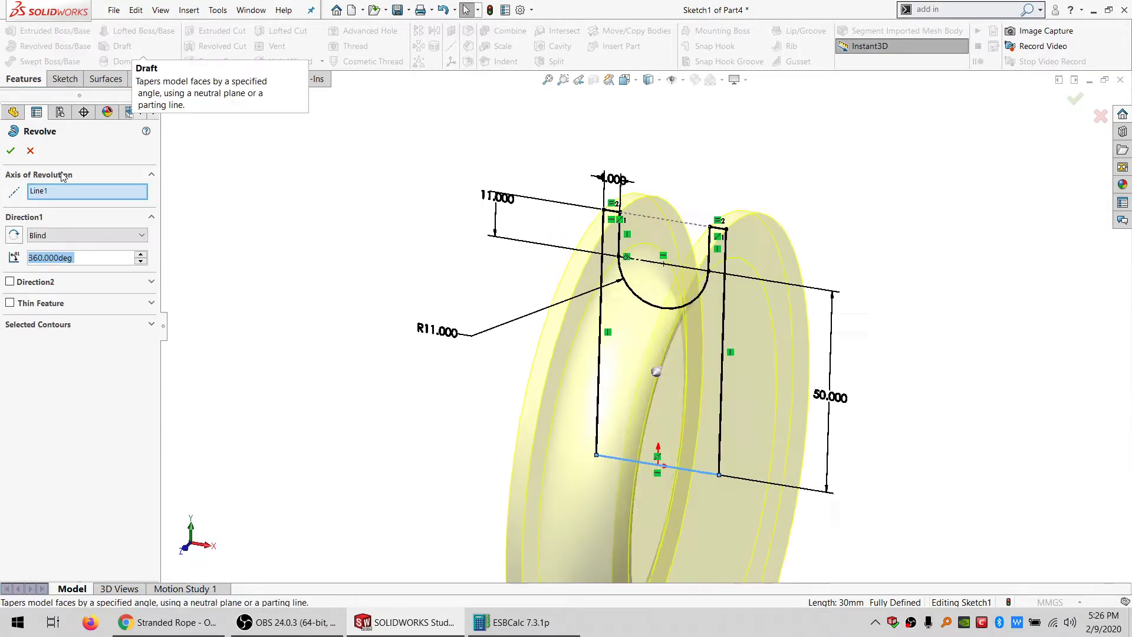
key("Return")
- Reopen the revolve's sketch for editing and convert the bottom edge and both outer sides to construction geometry
scroll(699, 352, "up", 3)
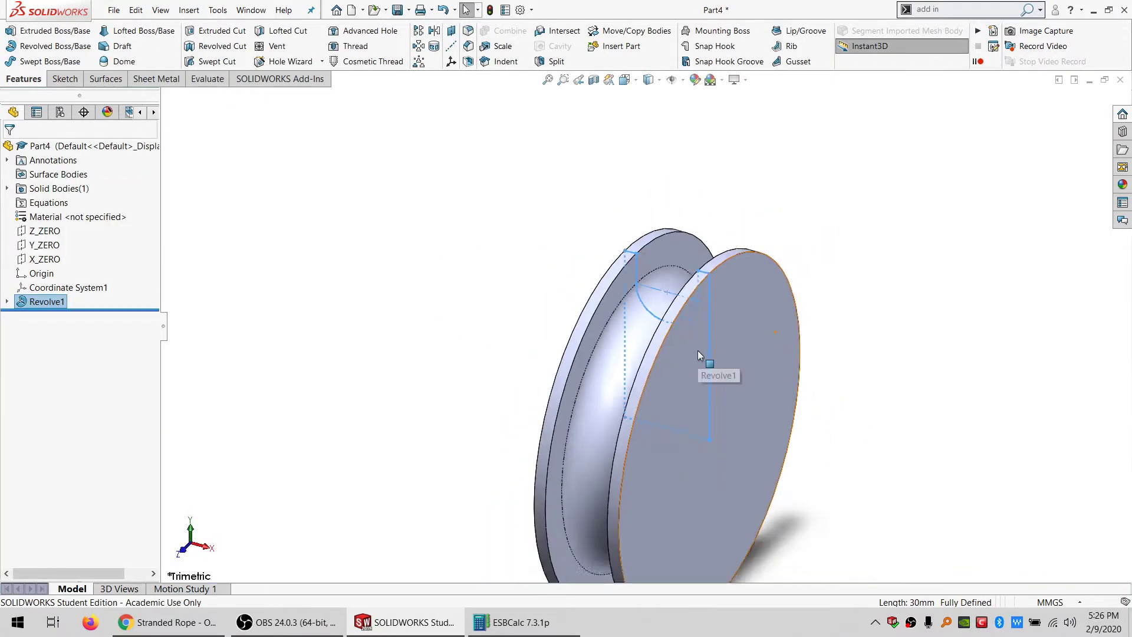
middle_click_drag(667, 346, 723, 325)
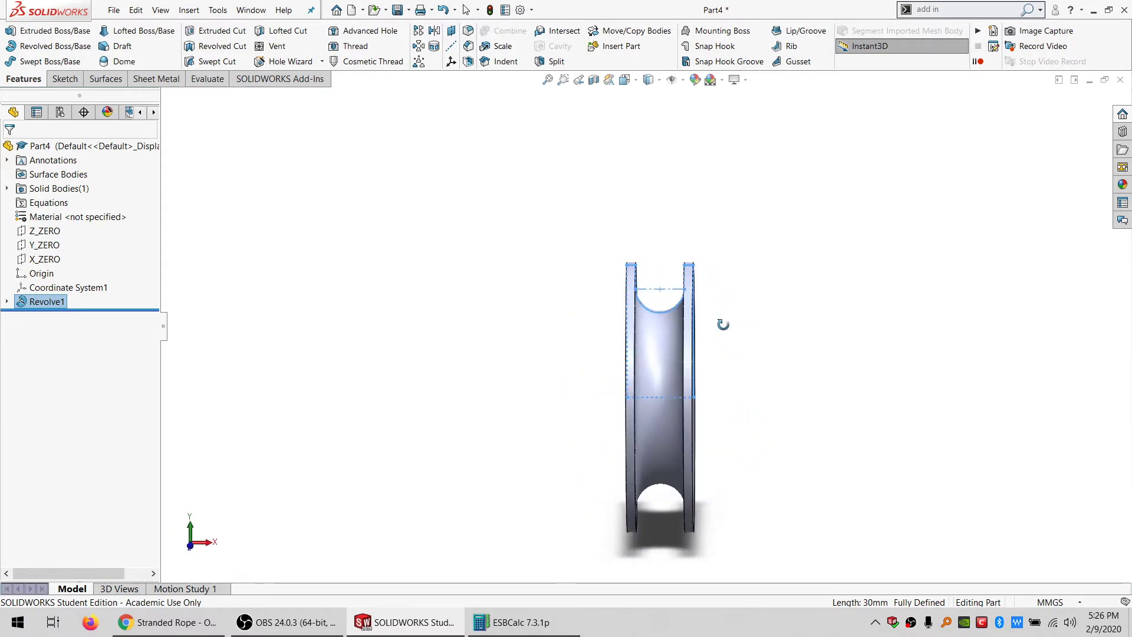
right_click(46, 301)
left_click(73, 268)
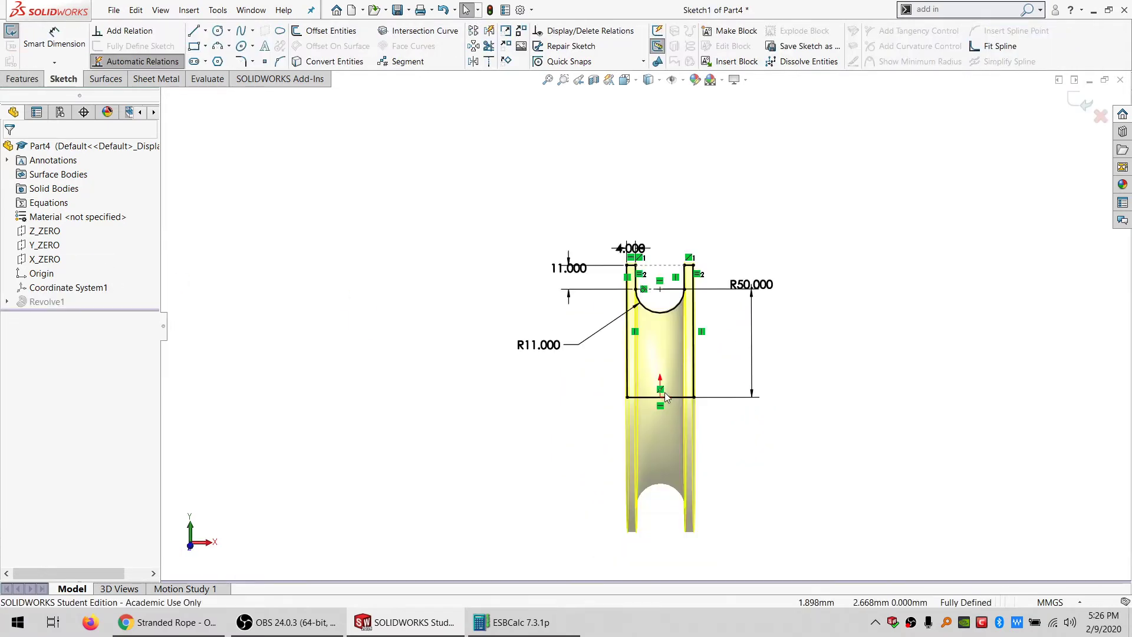
mouse_move(769, 439)
left_mouse_down()
mouse_move(523, 382)
mouse_move(470, 404)
left_mouse_up()
left_click(29, 261)
key("Escape")
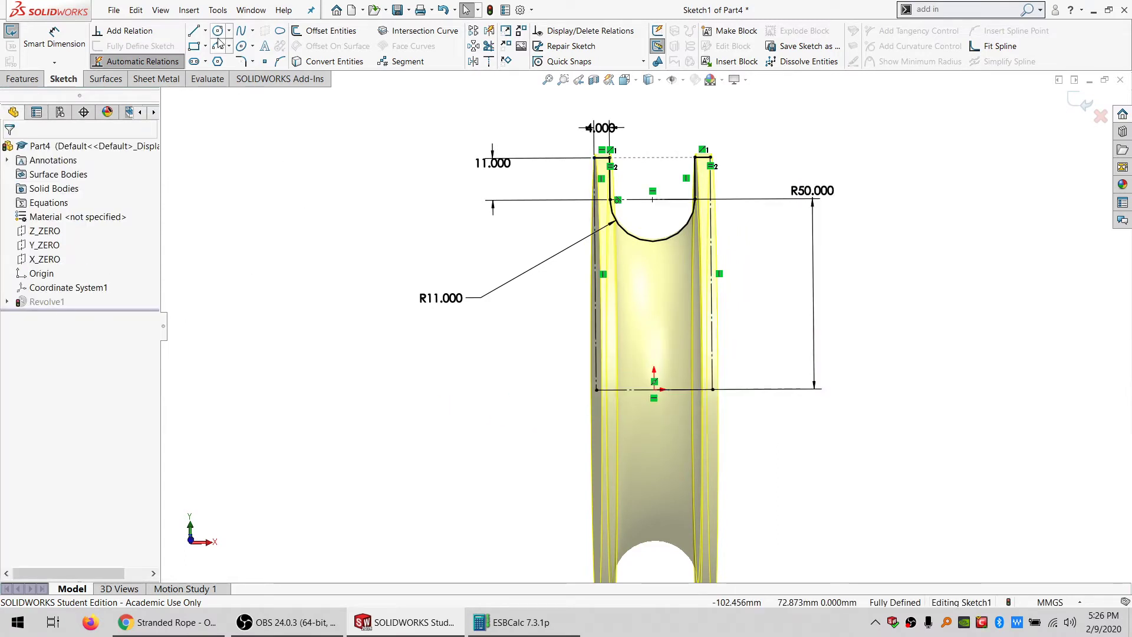
- Sketch lines from the upper left corner down the left side, across the profile, and up about 42 mm to the upper right corner
left_click(229, 31)
left_click(210, 45)
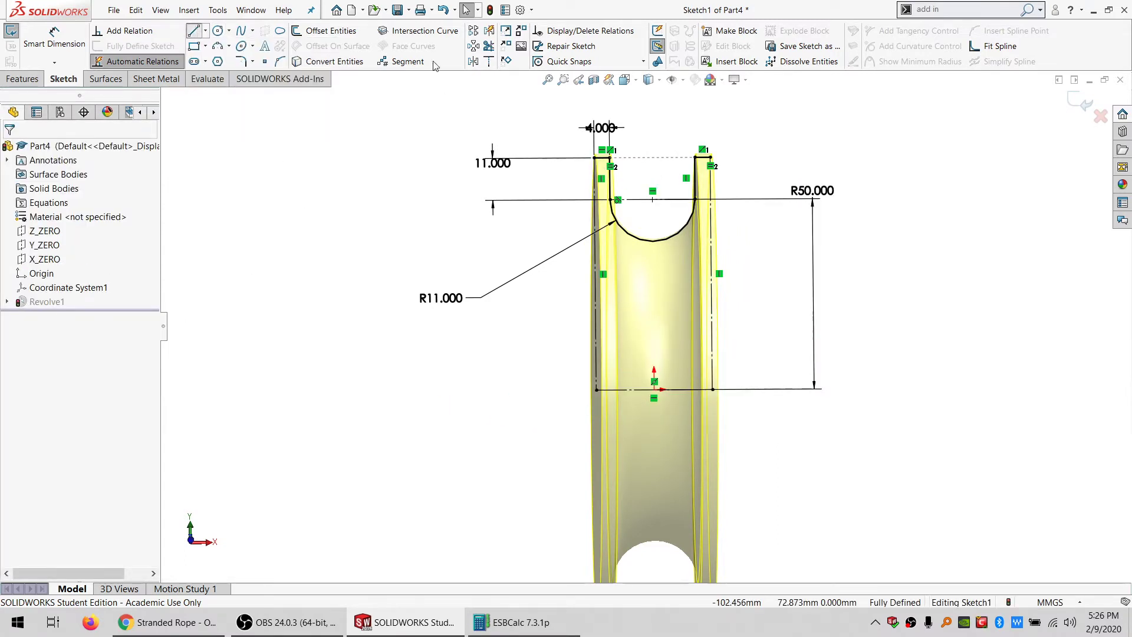
left_click_drag(595, 157, 595, 312)
left_click(710, 318)
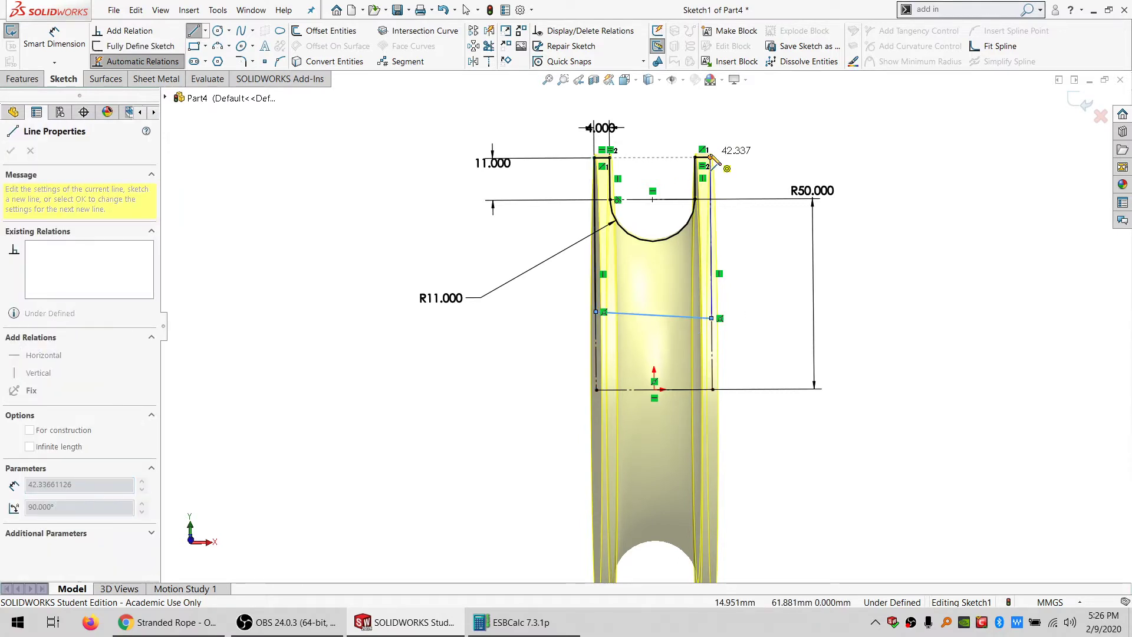
left_click(710, 158)
key("Escape")
- Add a Parallel relation between the new crossing line and the bottom construction line
left_click(671, 316)
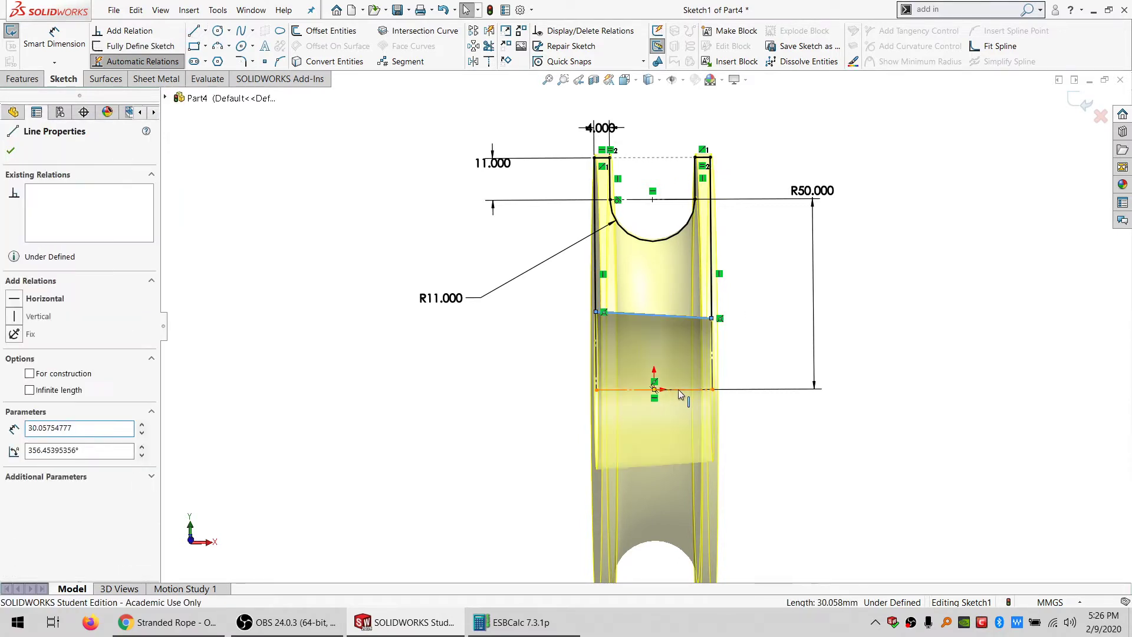
left_click(678, 389, "ctrl")
left_click(37, 428)
- Dimension the crossing line's height above the bottom construction line as 10 mm and exit the sketch to rebuild the revolve
left_click(54, 39)
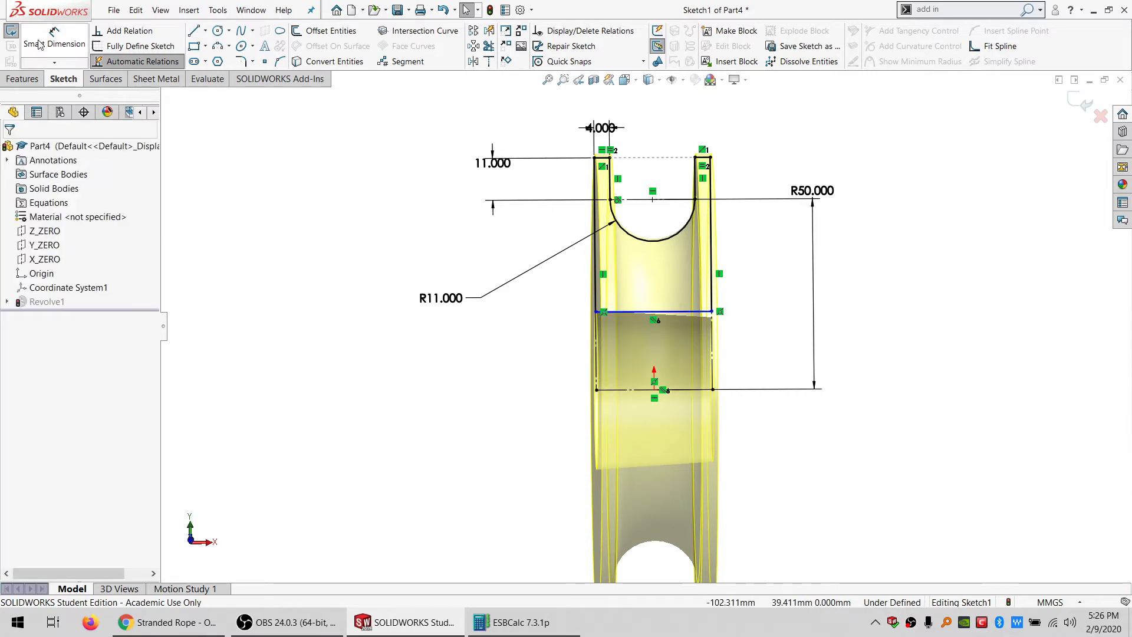
left_click(597, 313)
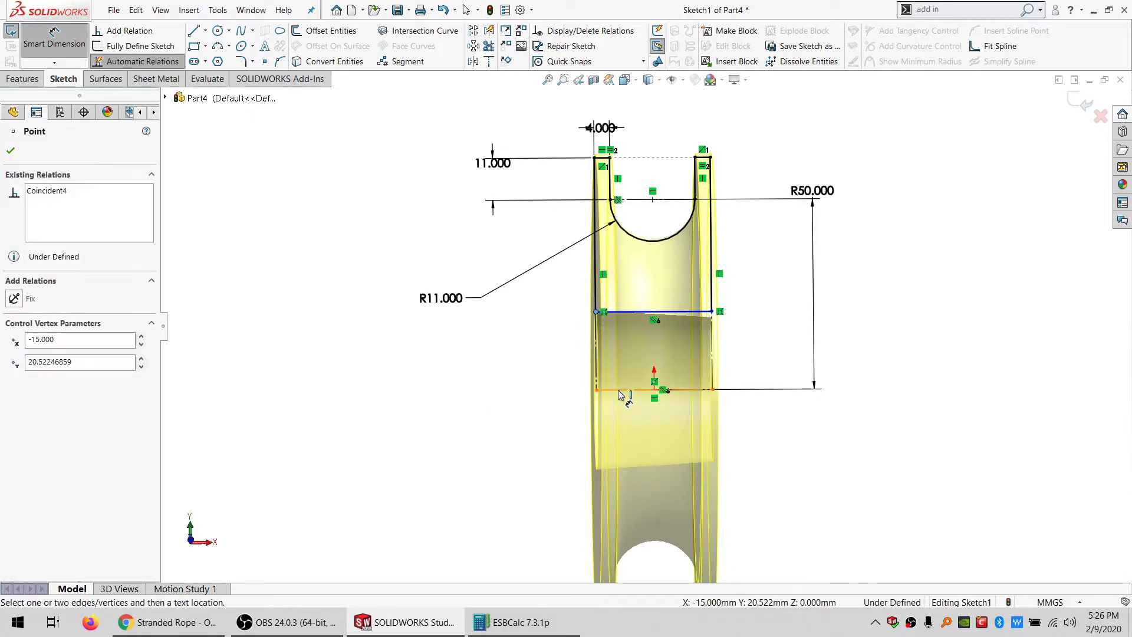
left_click(619, 390)
left_click(511, 348)
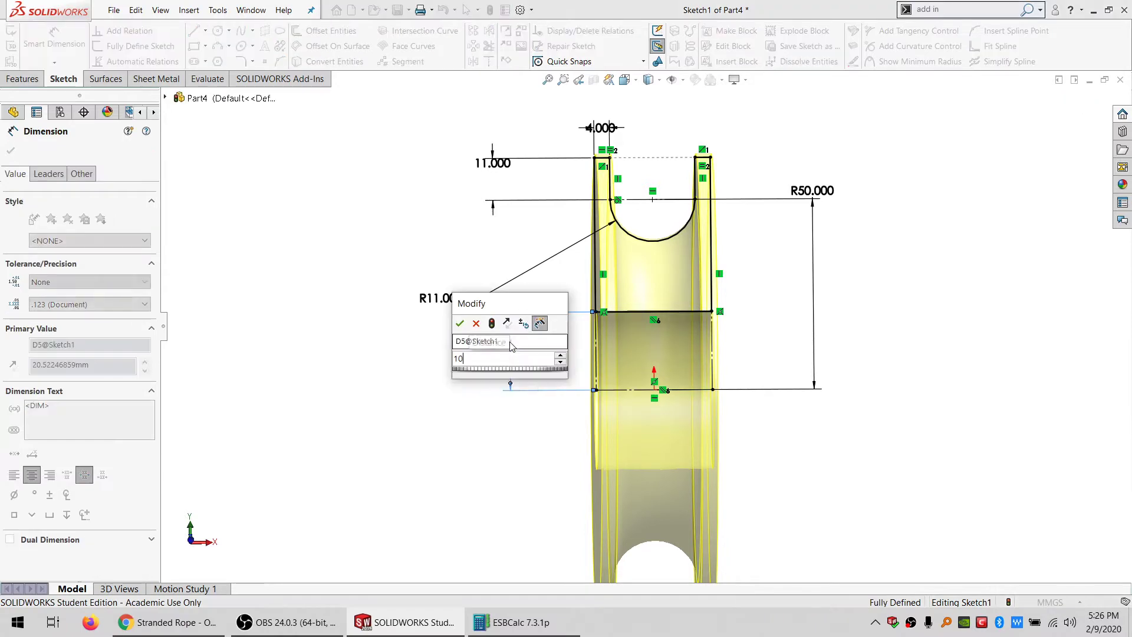
type("10")
key("Return")
left_click(12, 32)
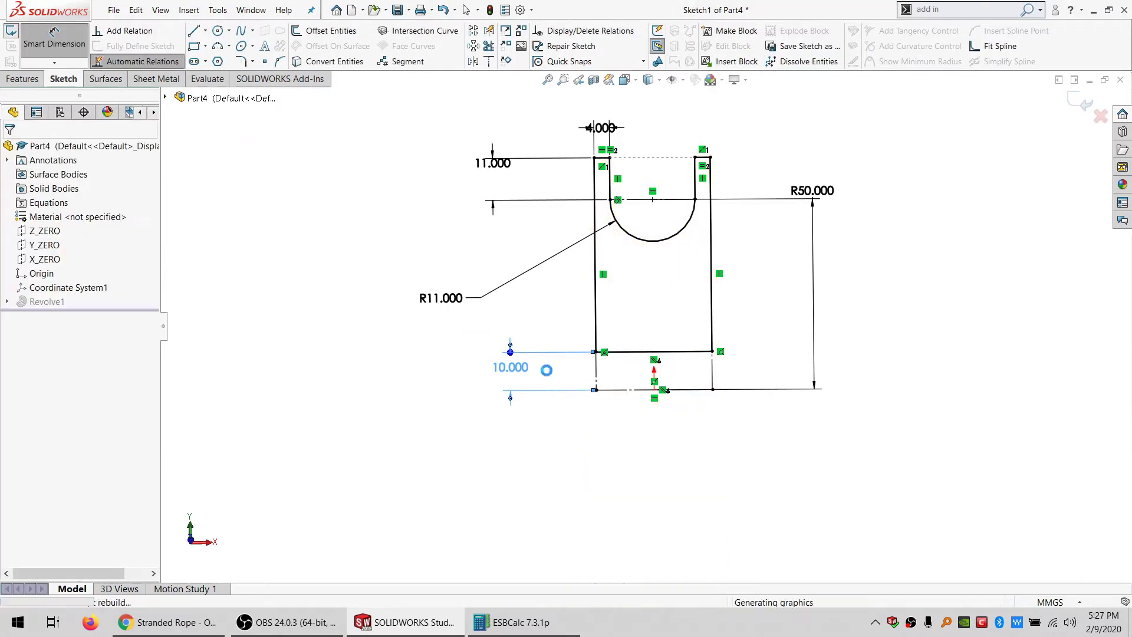
- Save the part to the Desktop as PULLEY
middle_click_drag(776, 404, 617, 399)
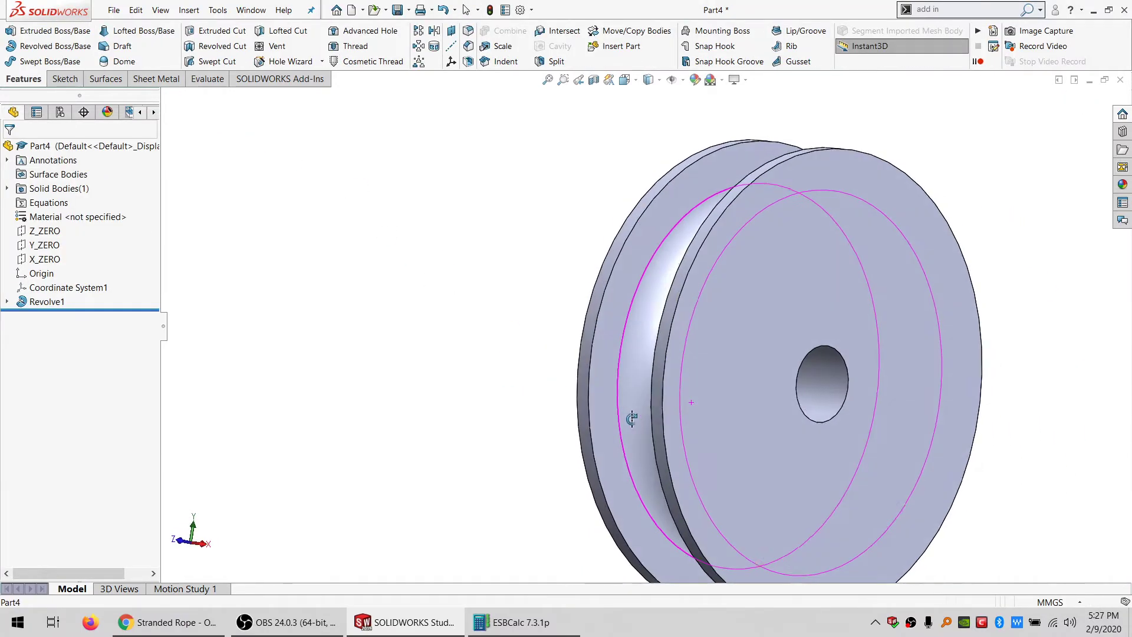
scroll(717, 296, "up", 5)
scroll(701, 370, "down", 3)
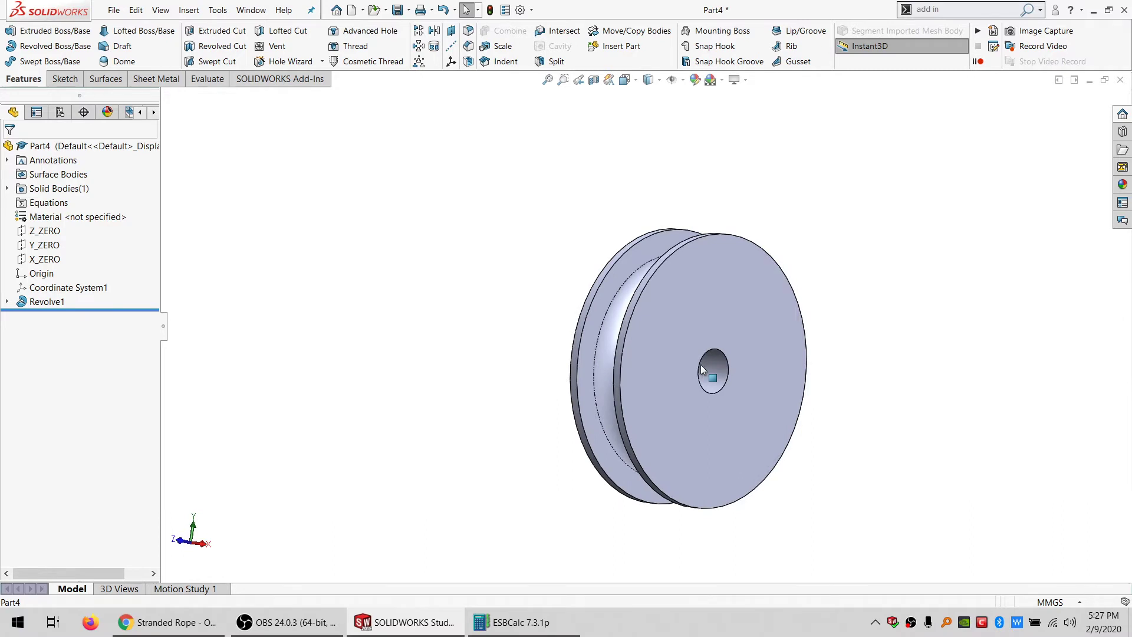
left_click(396, 9)
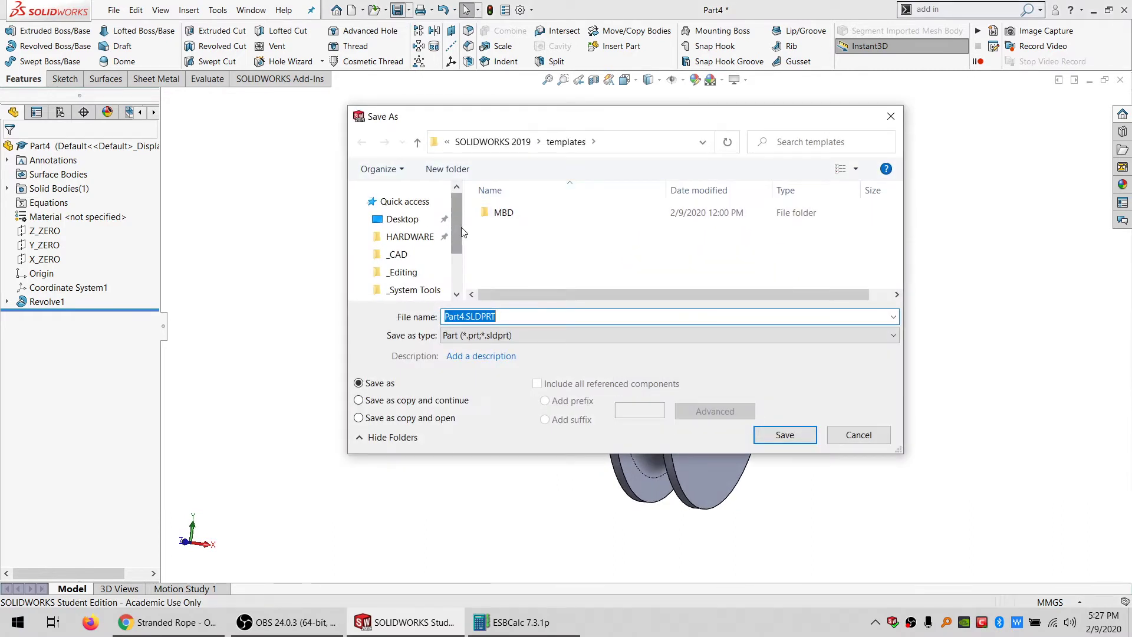
left_click(402, 218)
left_click(523, 317)
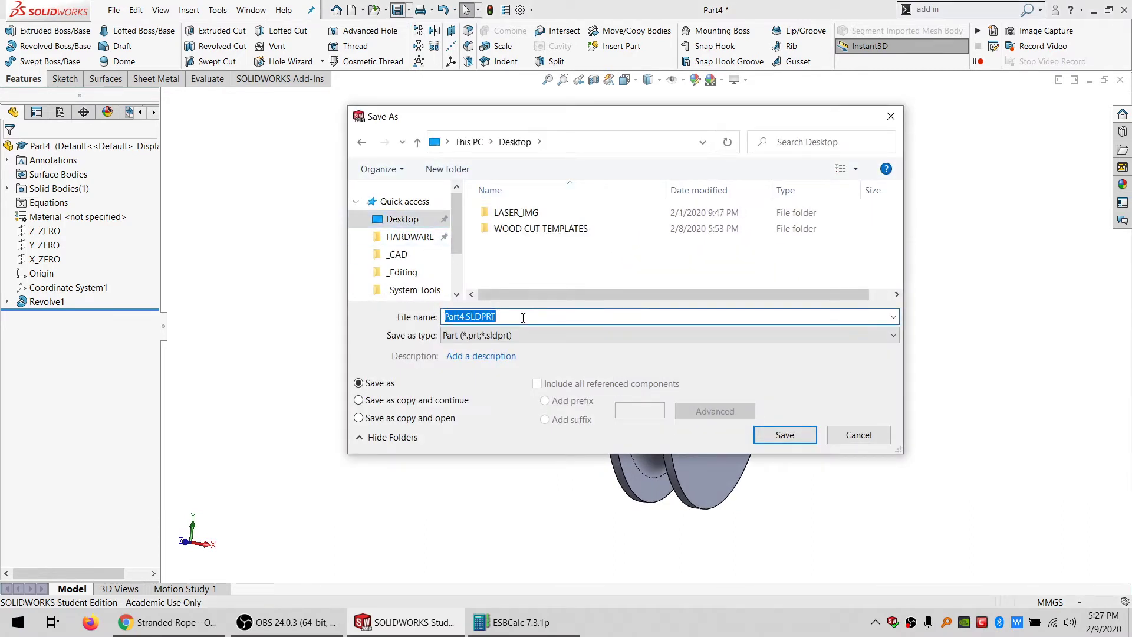
type("p")
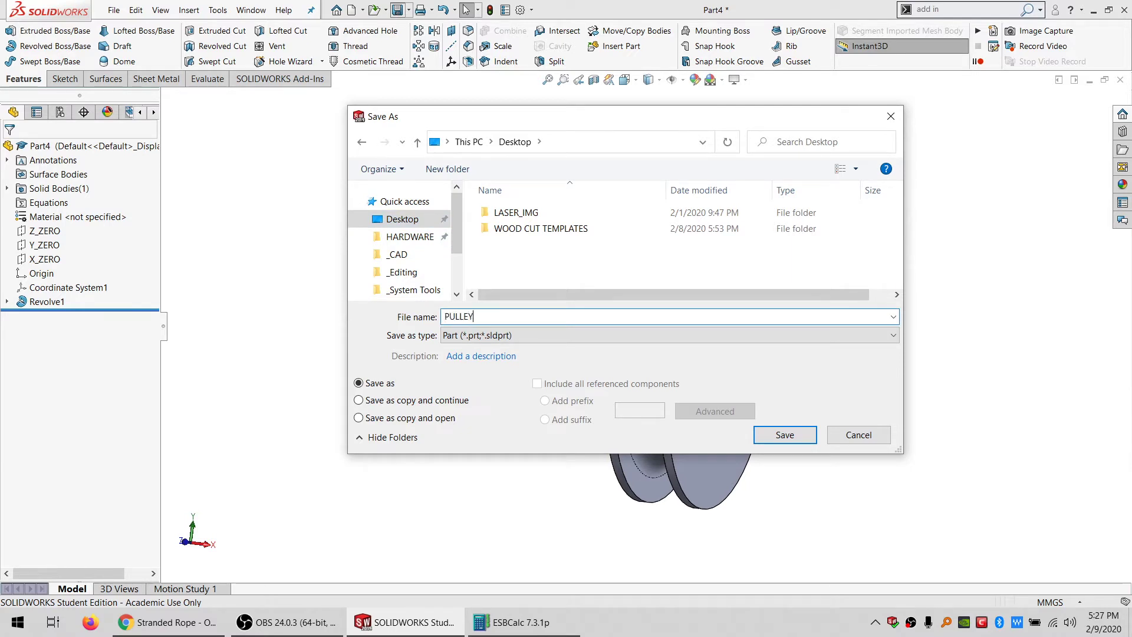
key("Return")
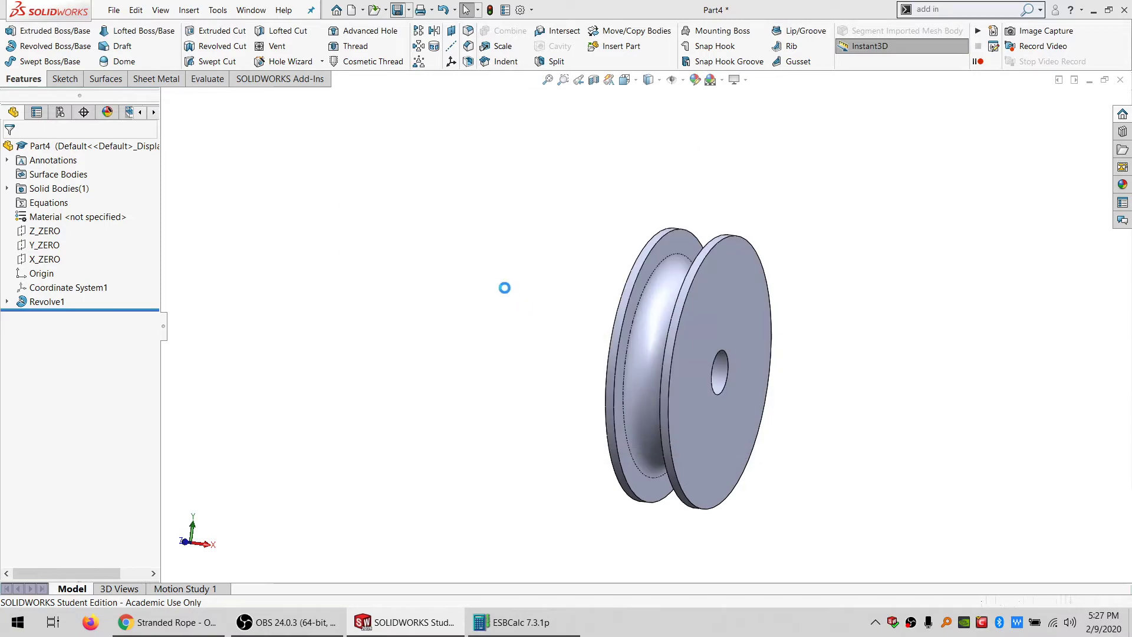
- Create a new assembly and place two instances of the PULLEY part in it, apart from each other
left_click(352, 10)
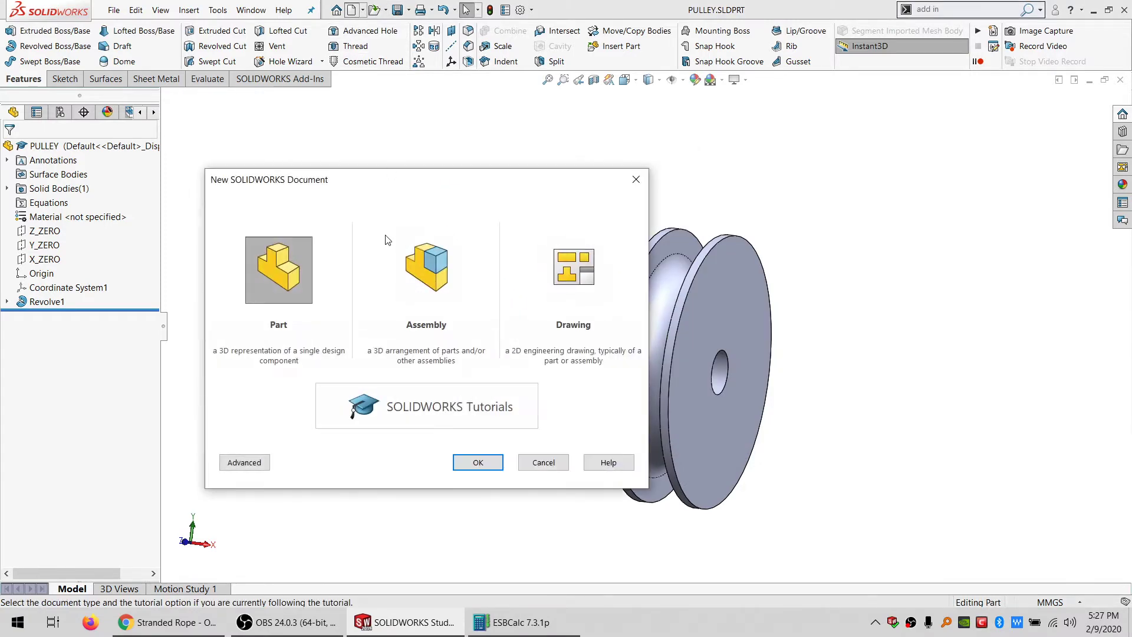
double_click(425, 269)
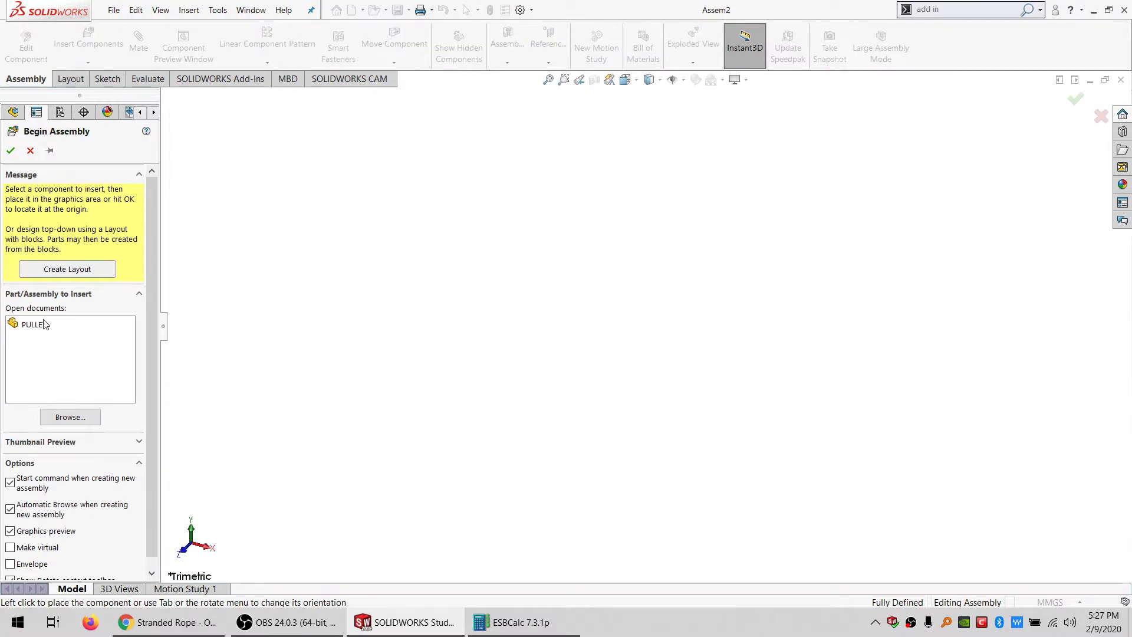
left_click(46, 324)
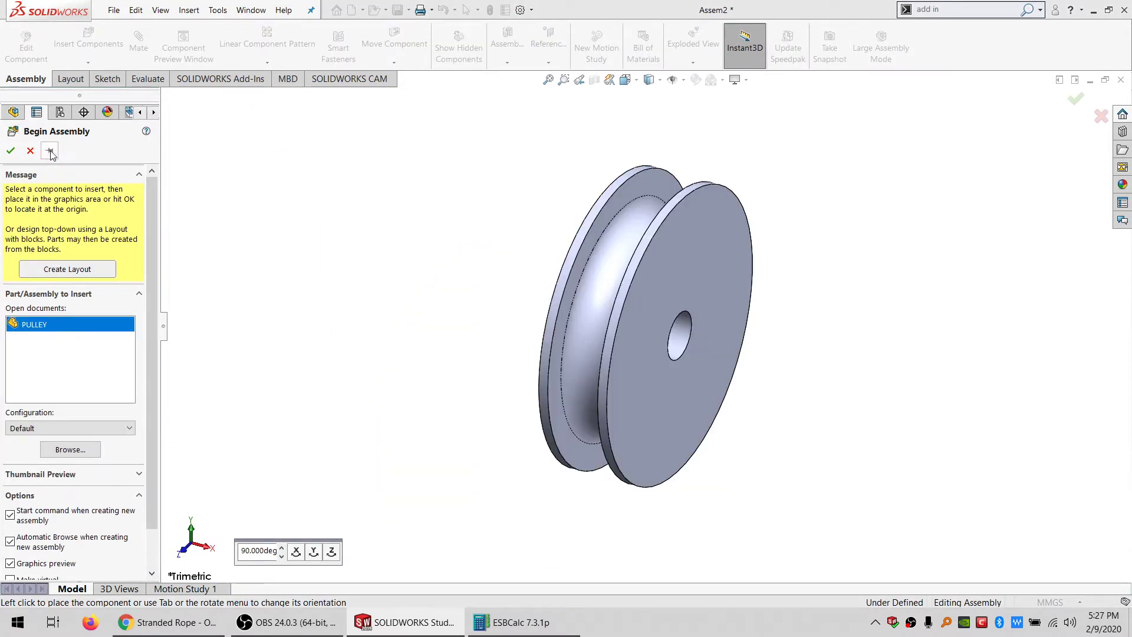
left_click(50, 151)
left_click(468, 434)
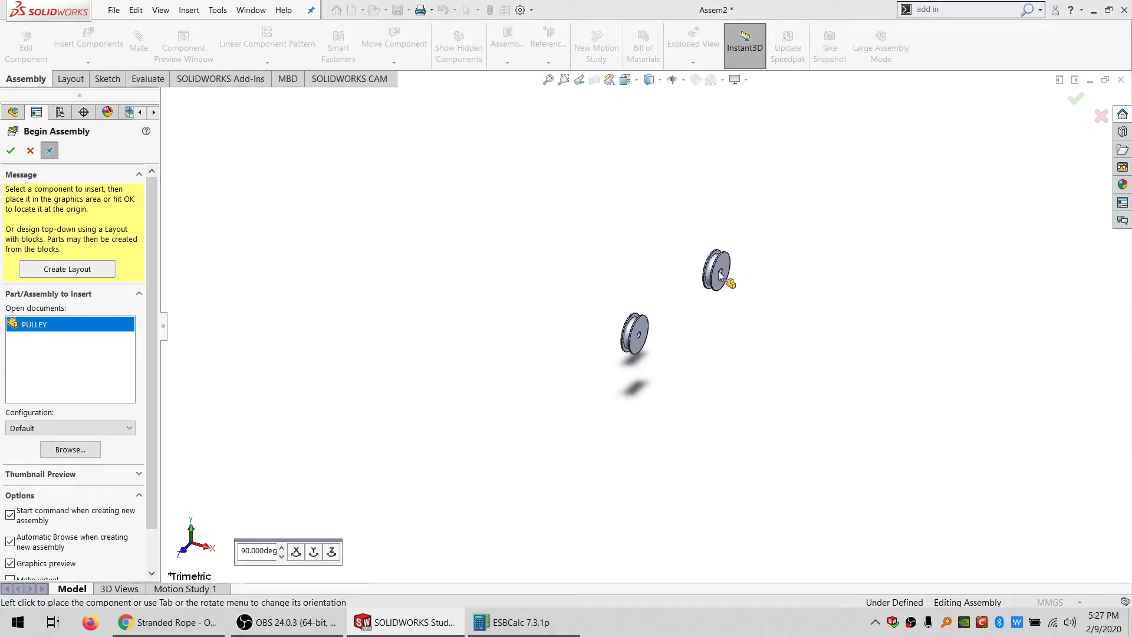
scroll(720, 276, "up", 1)
scroll(684, 346, "down", 2)
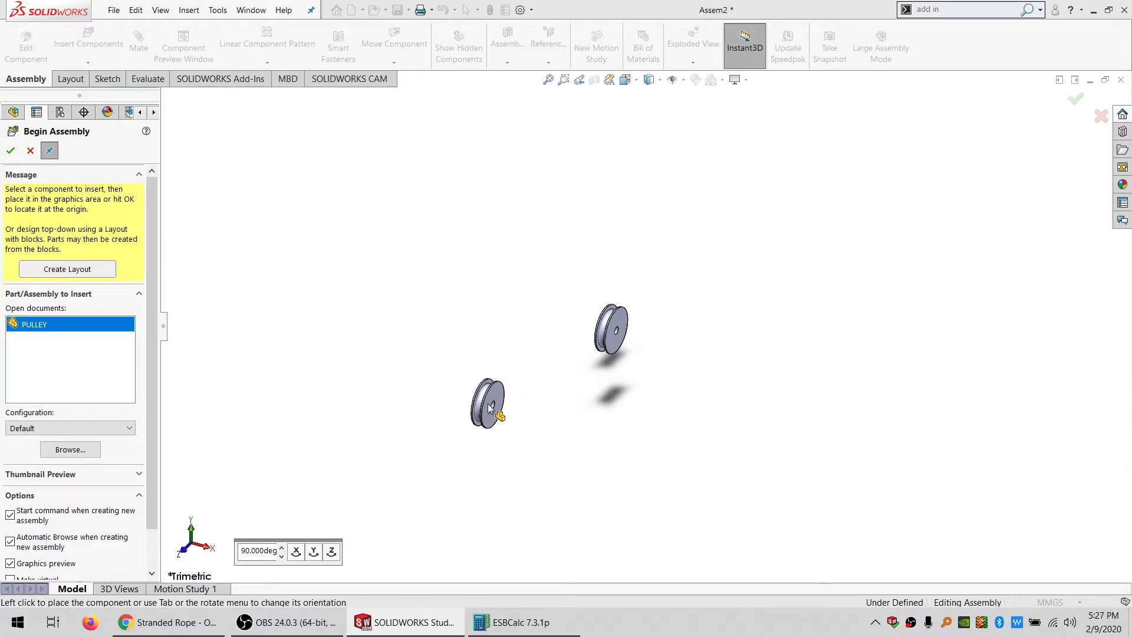
left_click(489, 406)
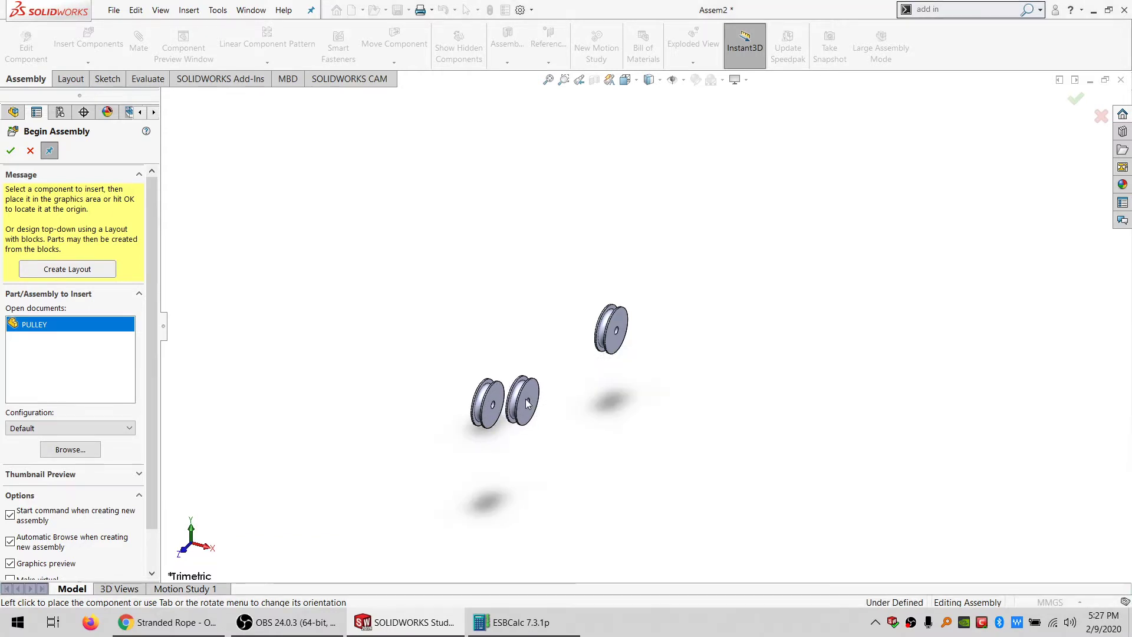
key("Escape")
- Add a Coincident mate between the matching outer side faces of the two pulleys
left_click(498, 394)
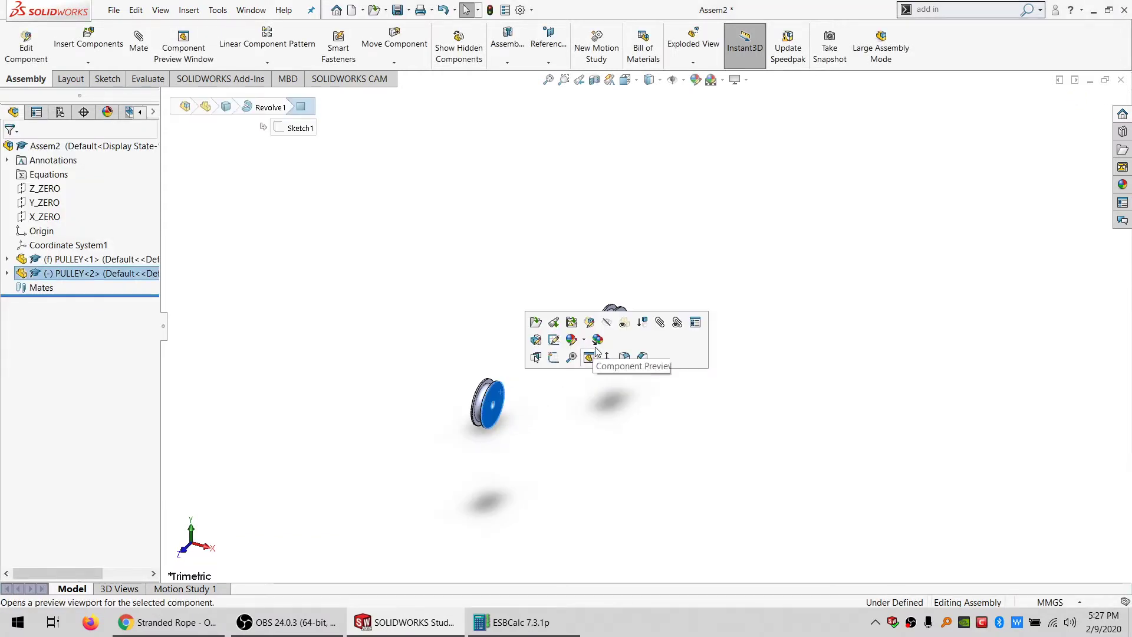
scroll(672, 315, "down", 3)
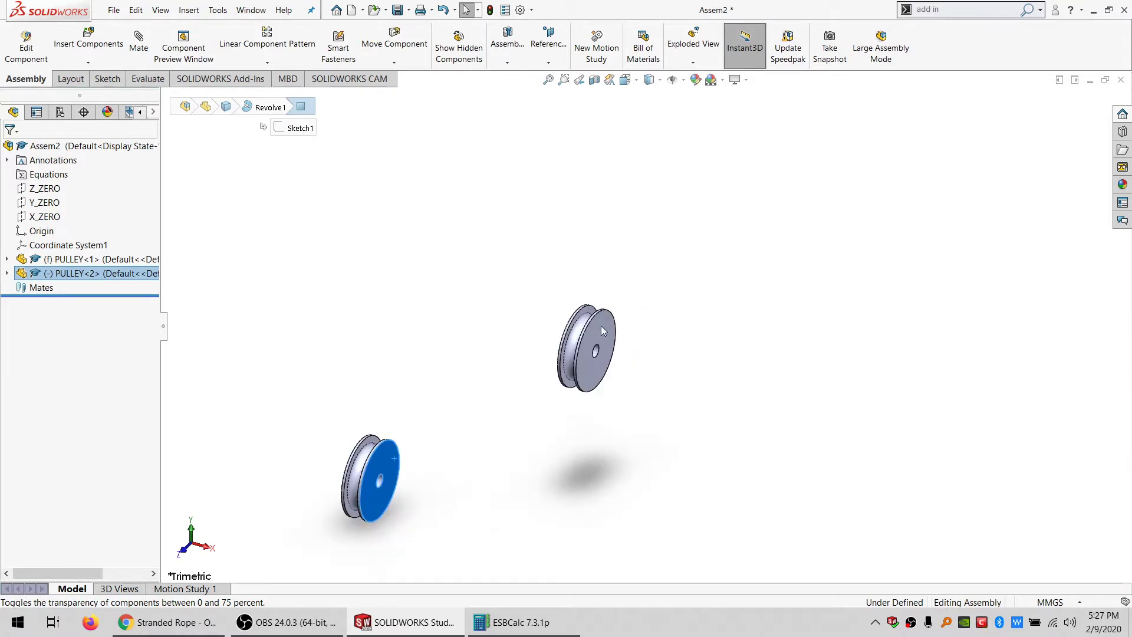
left_click(600, 325, "ctrl")
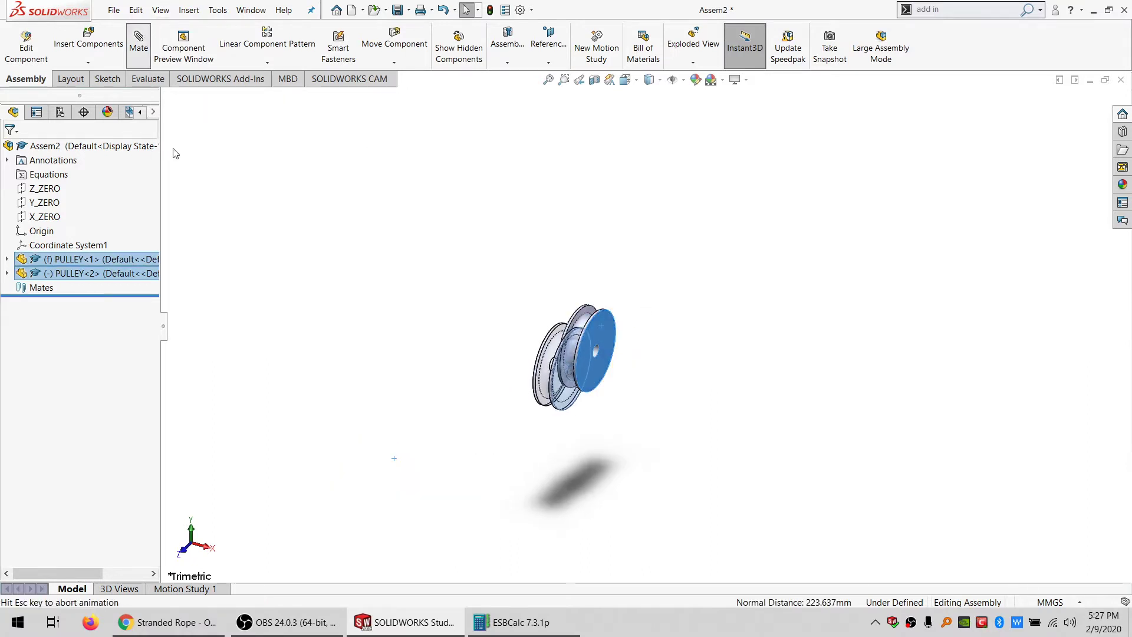
left_click(11, 151)
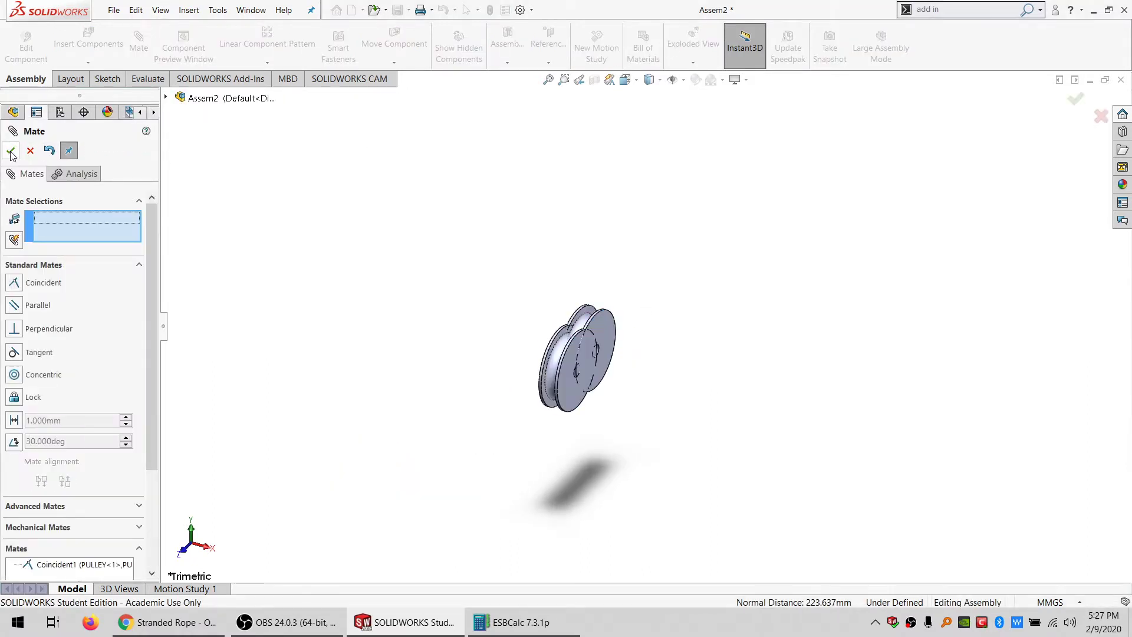
- Move the second pulley away from the first and fix it in place
left_click_drag(561, 394, 379, 543)
right_click(92, 270)
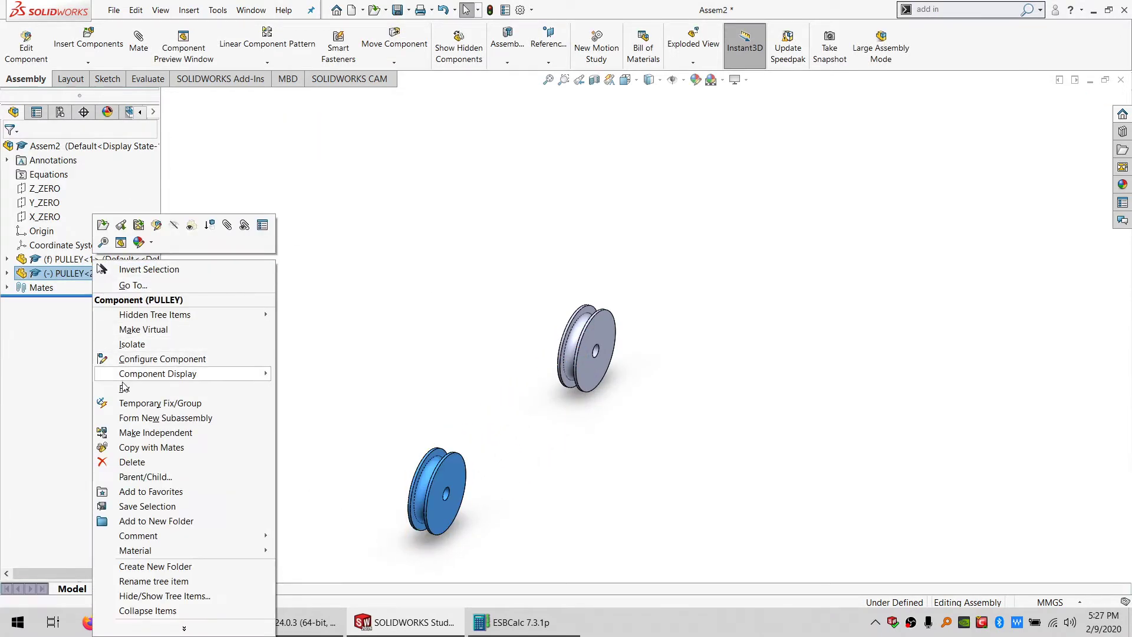
left_click(168, 383)
- Save the assembly to the Desktop as Assem2.SLDASM
middle_click_drag(497, 447, 533, 436)
middle_click_drag(667, 466, 598, 417)
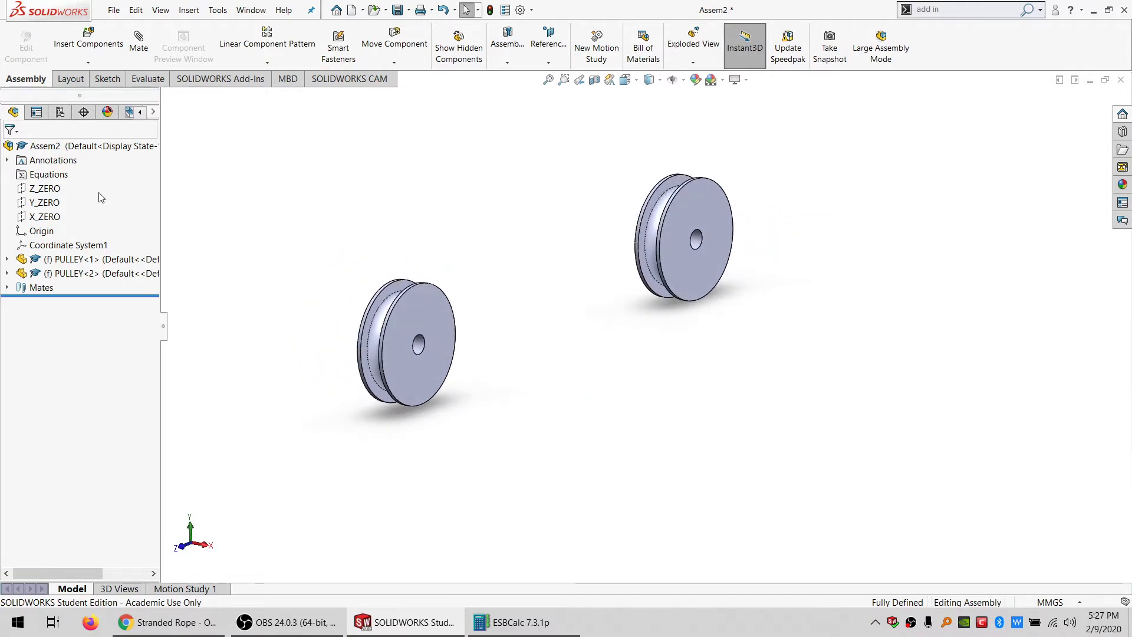
left_click(398, 10)
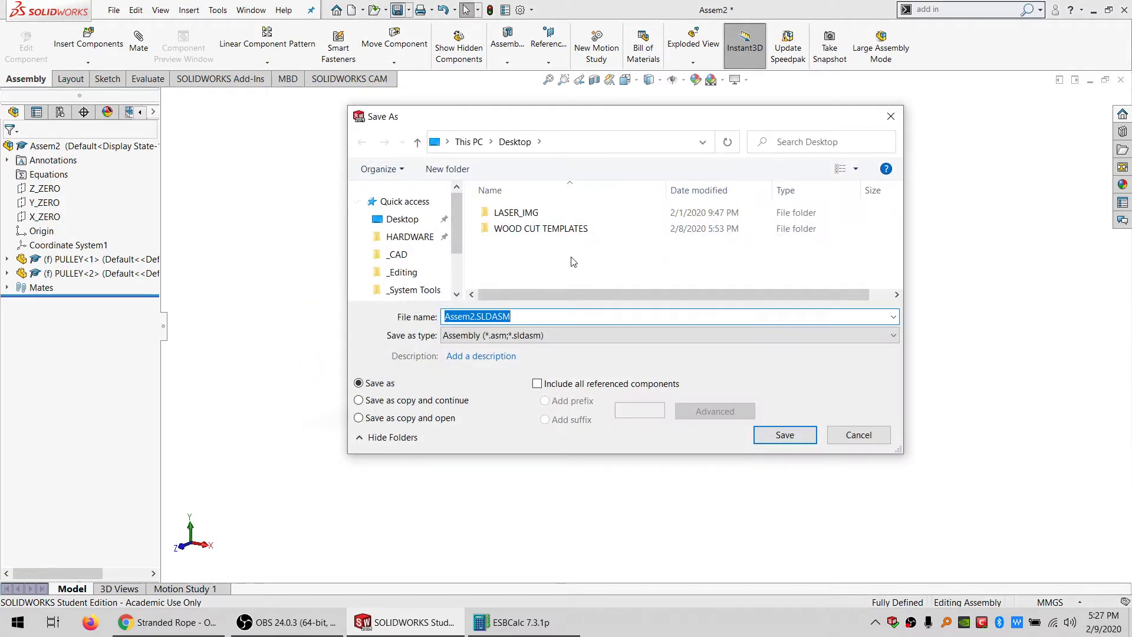
left_click(767, 434)
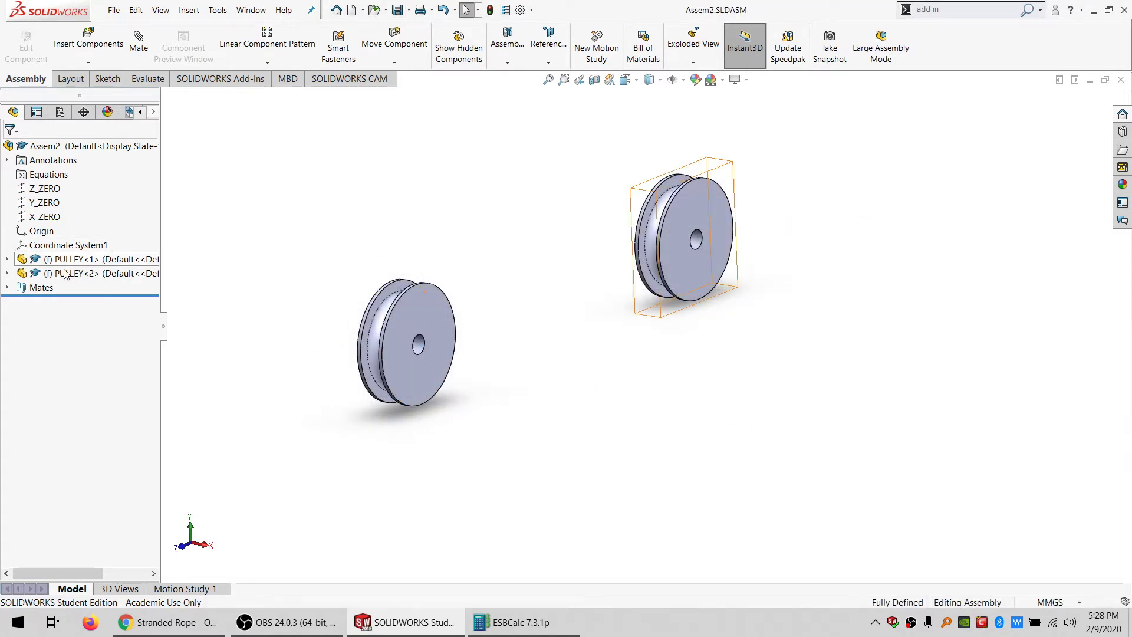
- Insert a new virtual part into the assembly and set it to float
left_click(82, 63)
left_click(87, 92)
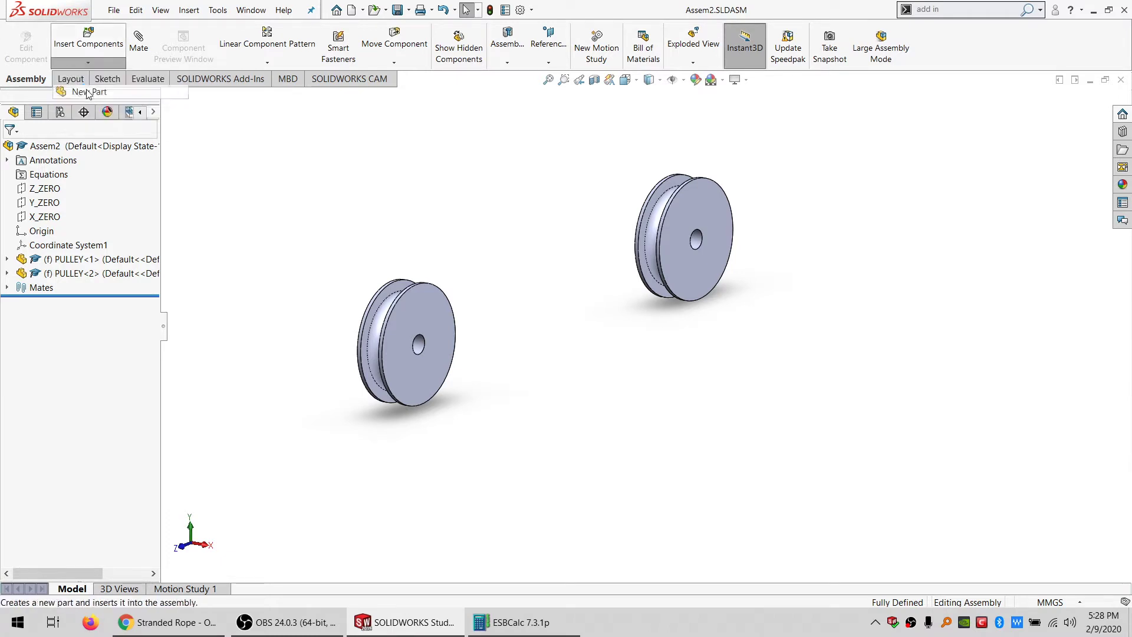
left_click(234, 120)
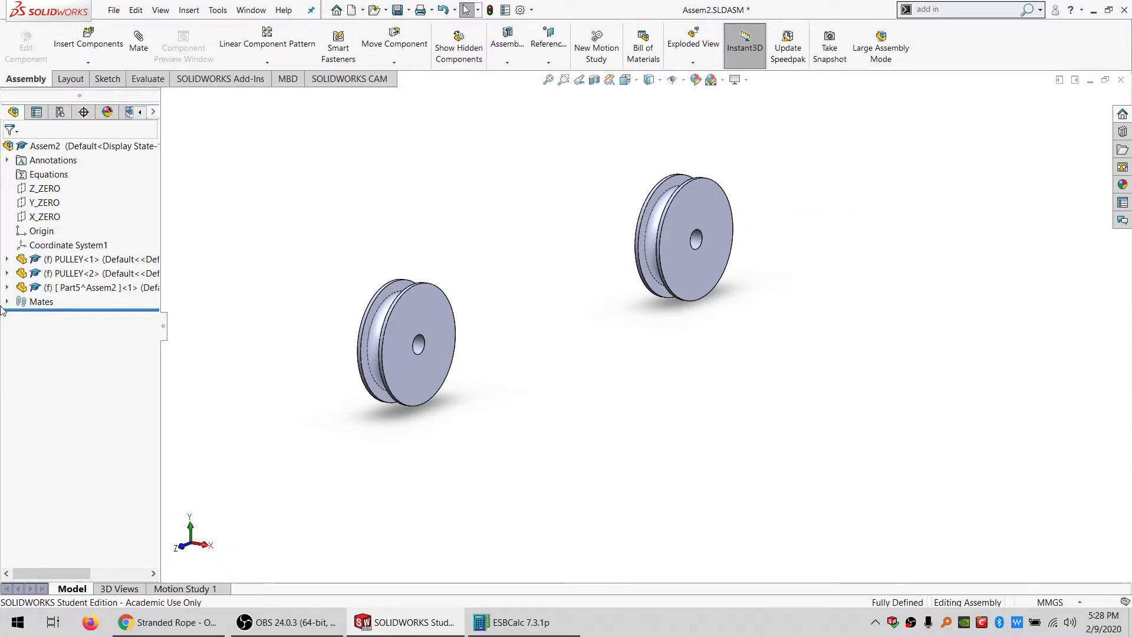
right_click(76, 294)
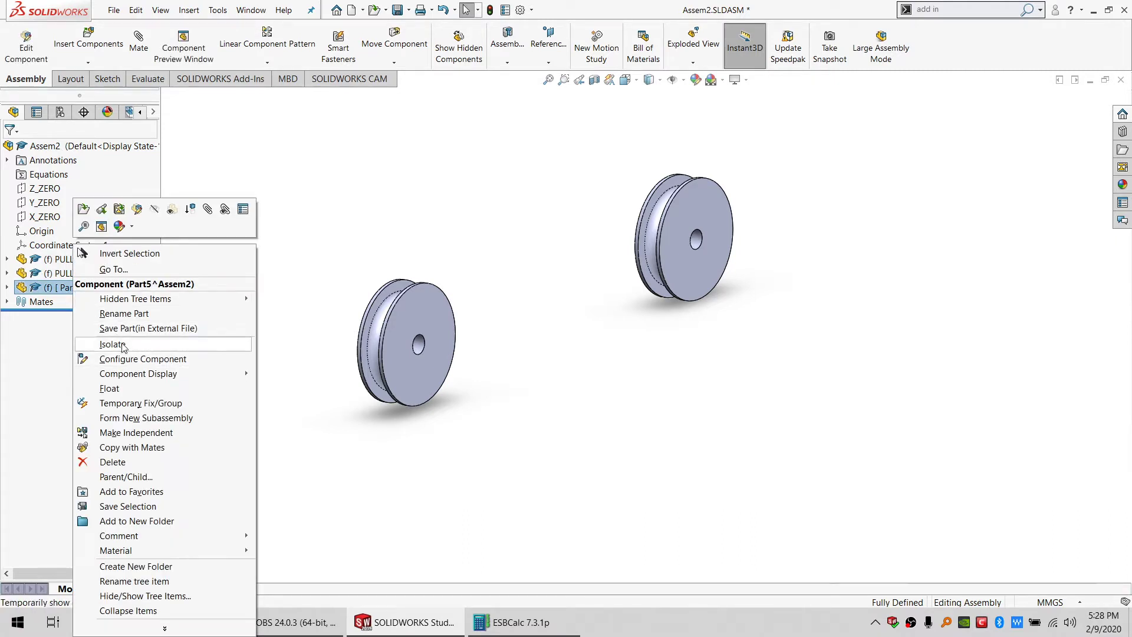
left_click(133, 389)
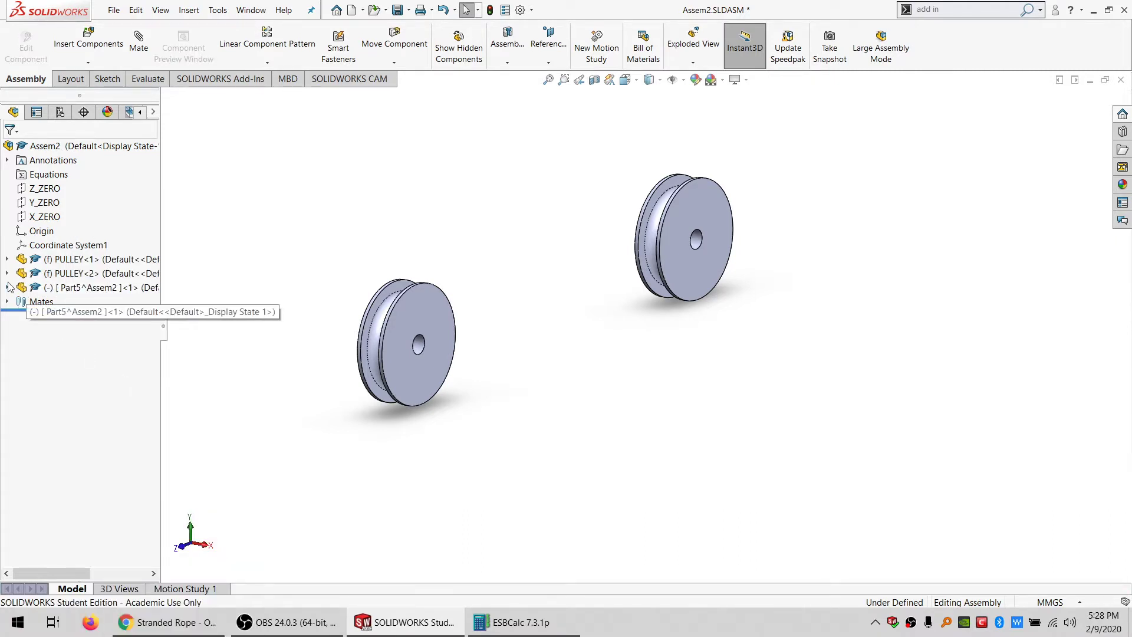
- Mate the new part's origin coincident with the assembly origin, with the axes aligned
left_click(8, 287)
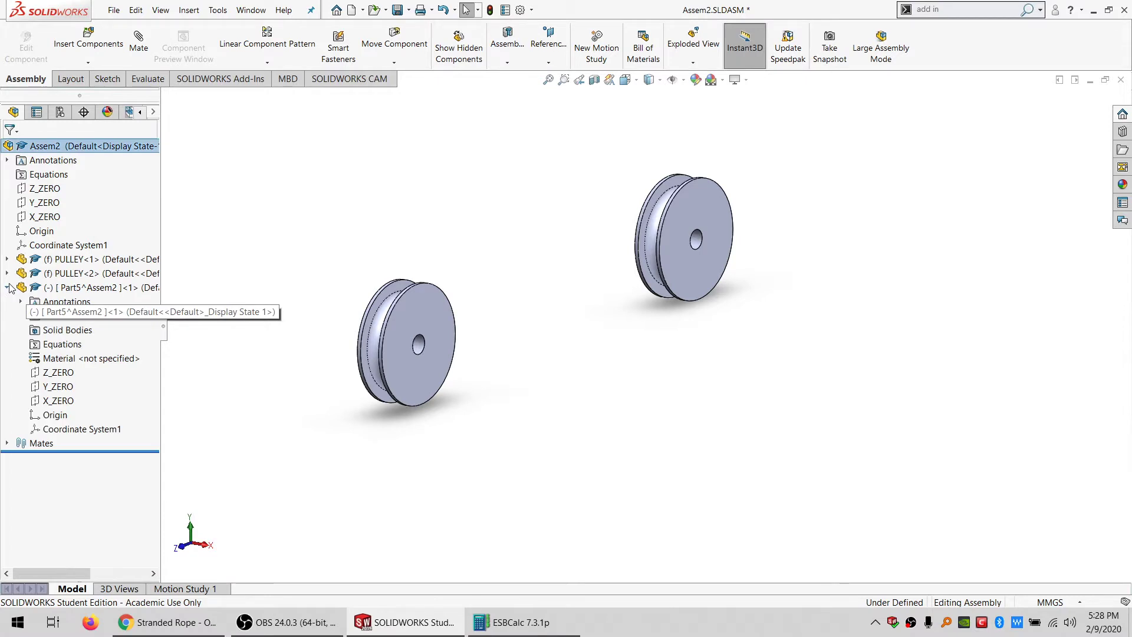
left_click(55, 414)
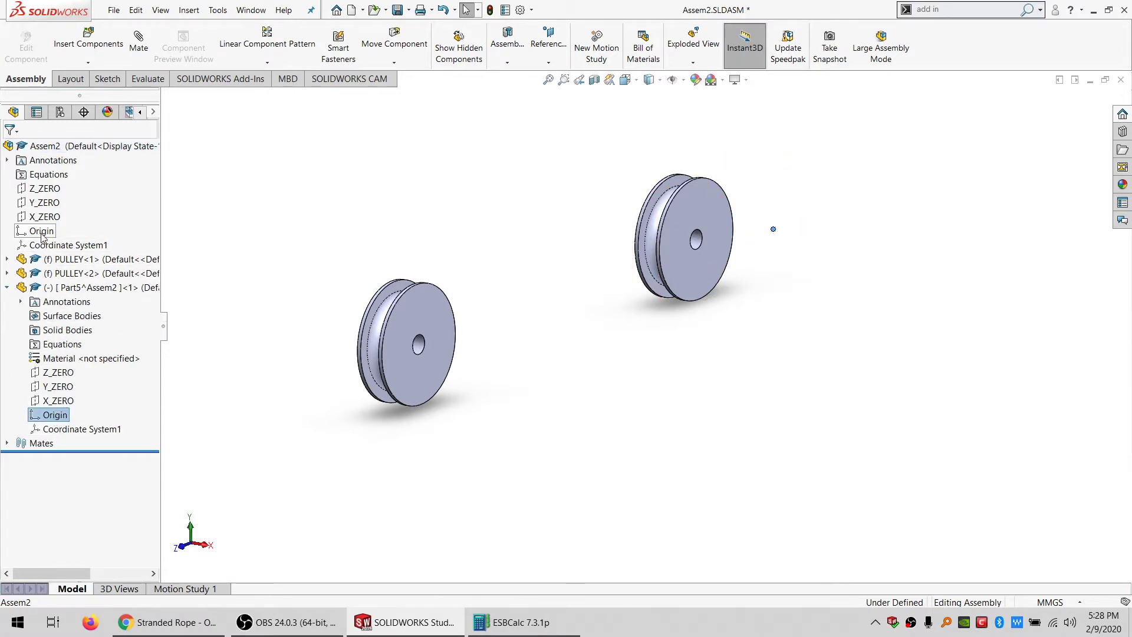
left_click(42, 230, "ctrl")
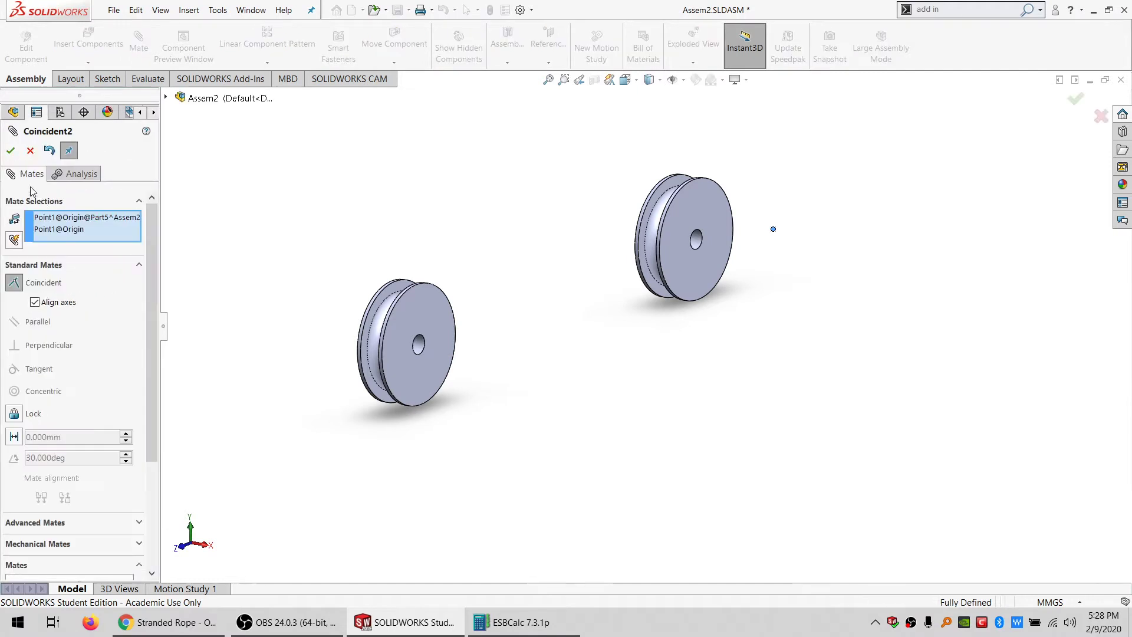
left_click(12, 151)
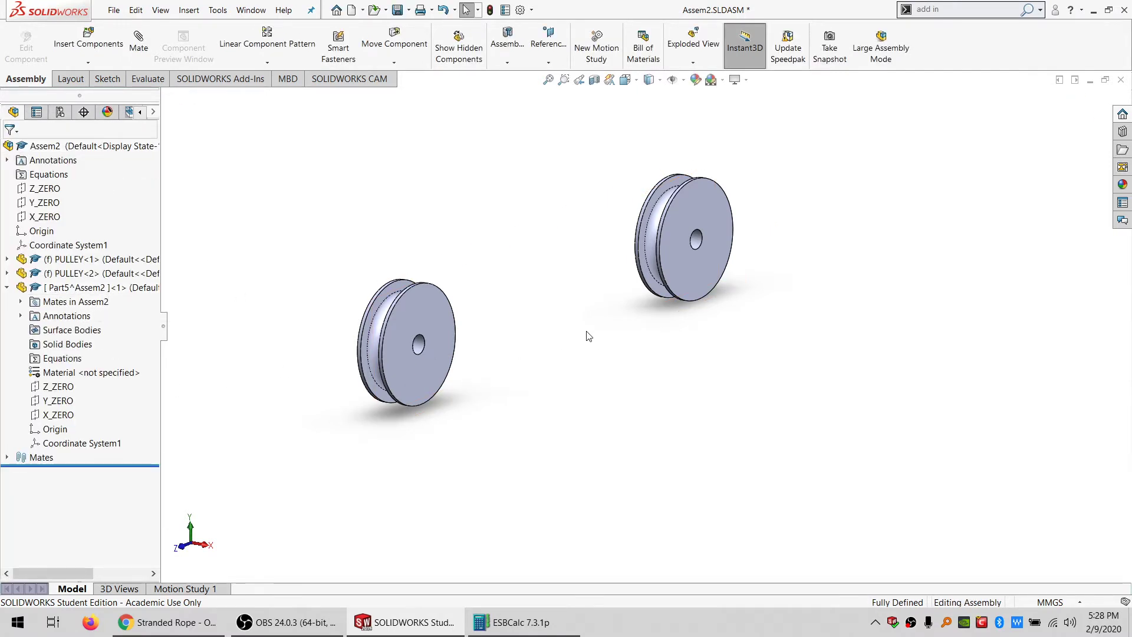
- Start editing the new part in the context of the assembly
left_click(93, 288)
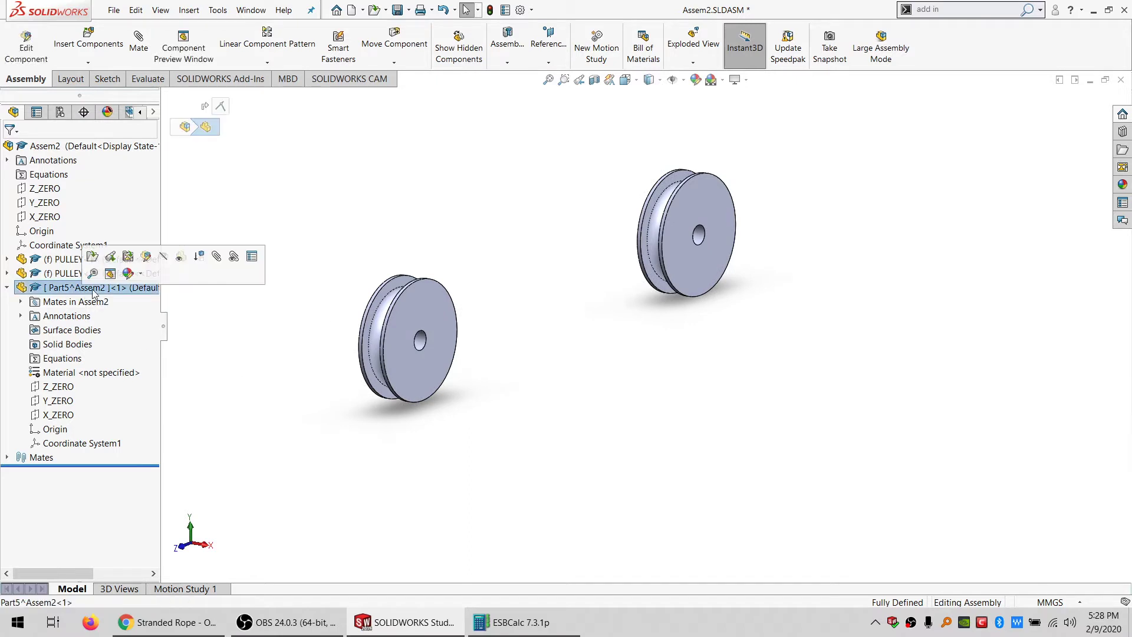
left_click(26, 53)
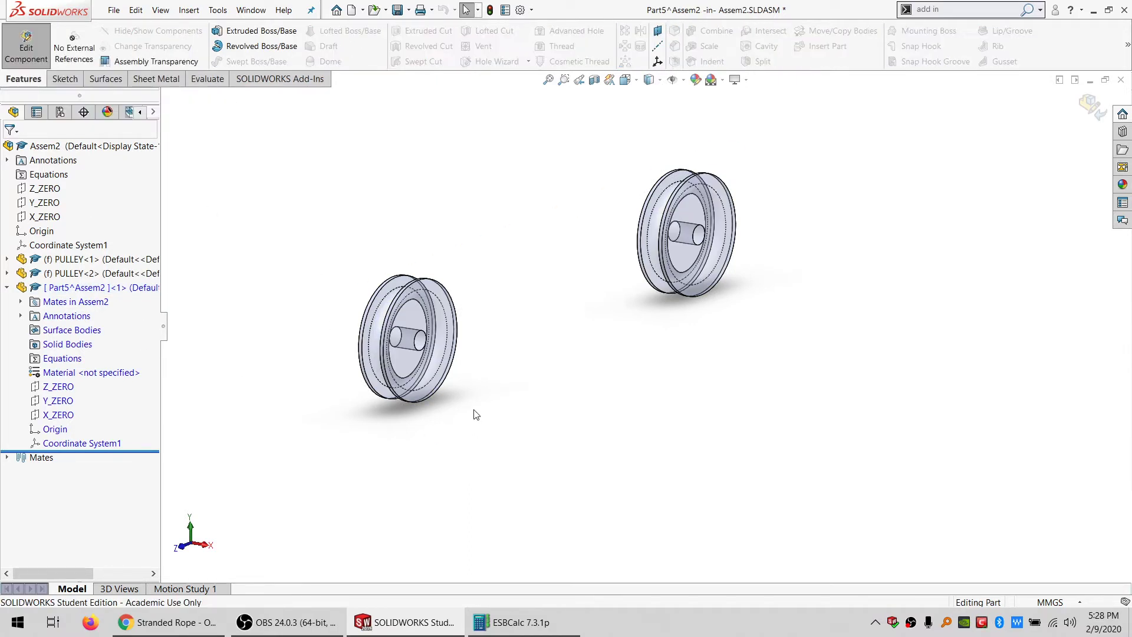
- Create a mid plane in the new part between the two opposite outer faces of the second pulley
middle_click_drag(426, 354, 415, 330)
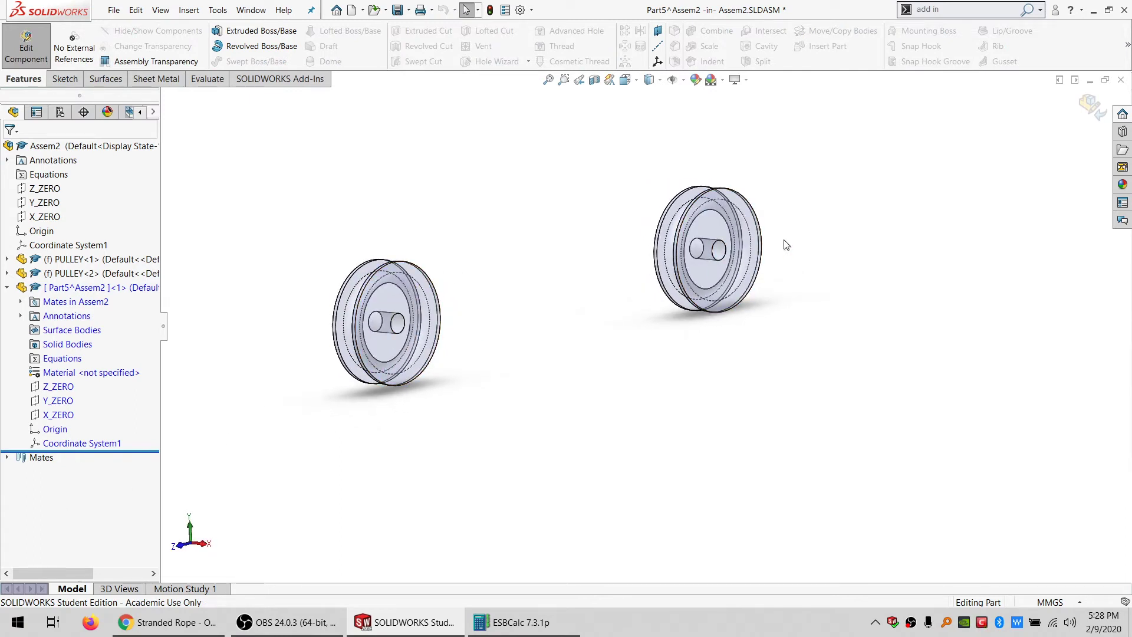
scroll(331, 379, "down", 2)
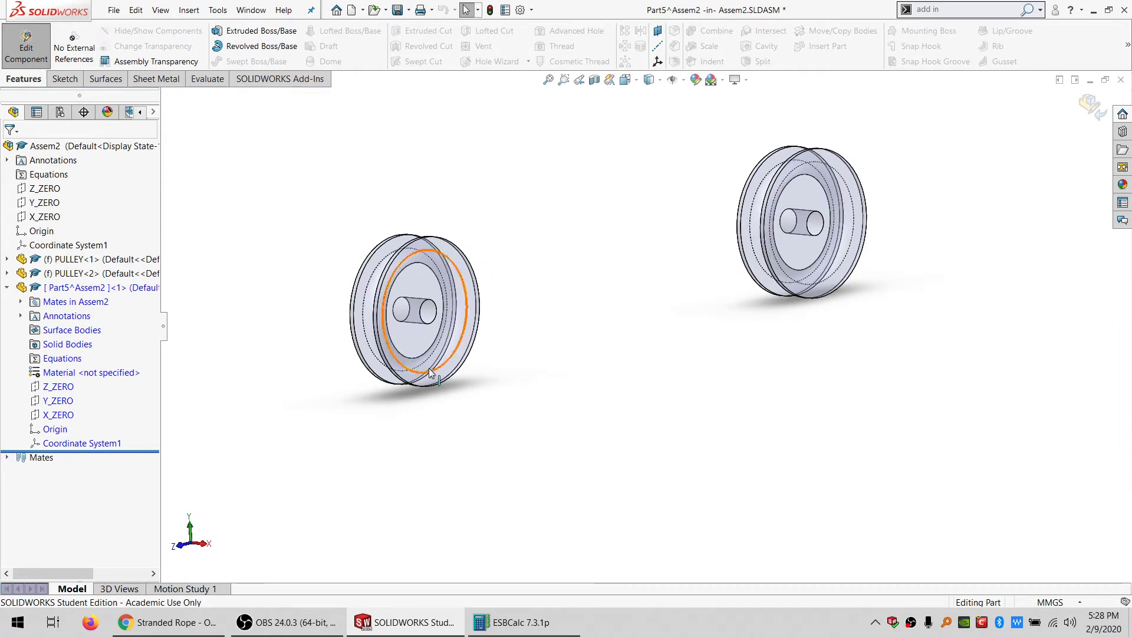
middle_click_drag(429, 368, 504, 365)
scroll(498, 372, "down", 3)
scroll(459, 358, "up", 4)
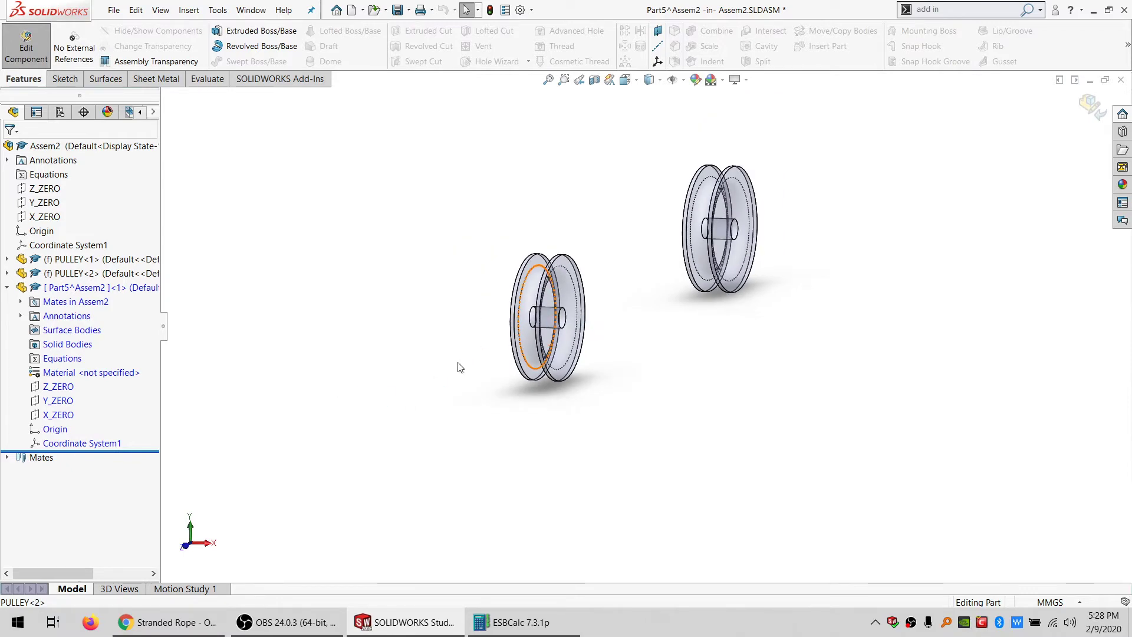
mouse_move(550, 329)
middle_mouse_down()
mouse_move(589, 310)
mouse_move(548, 320)
middle_mouse_up()
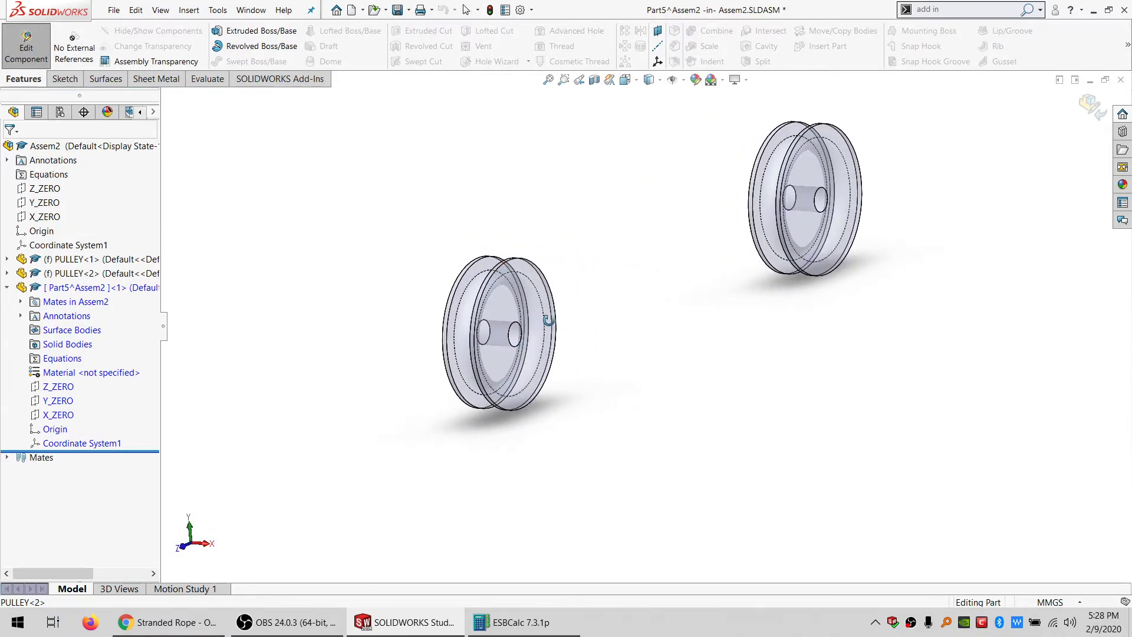
left_click(537, 278)
middle_click_drag(538, 278, 653, 314)
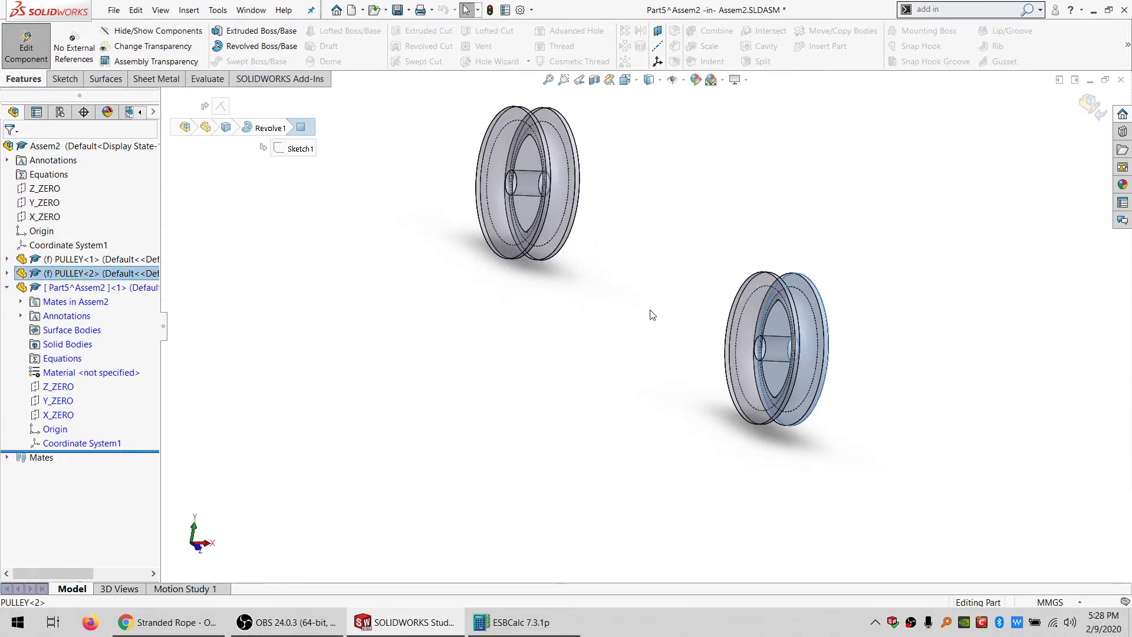
middle_click_drag(756, 285, 654, 303)
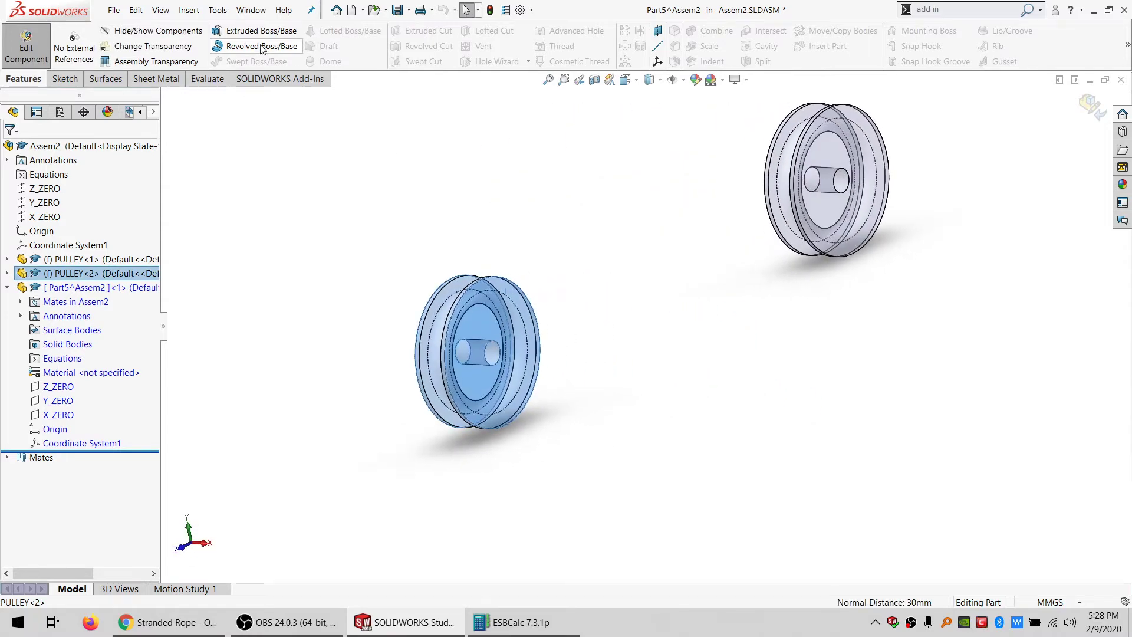
left_click(657, 33)
left_click(10, 155)
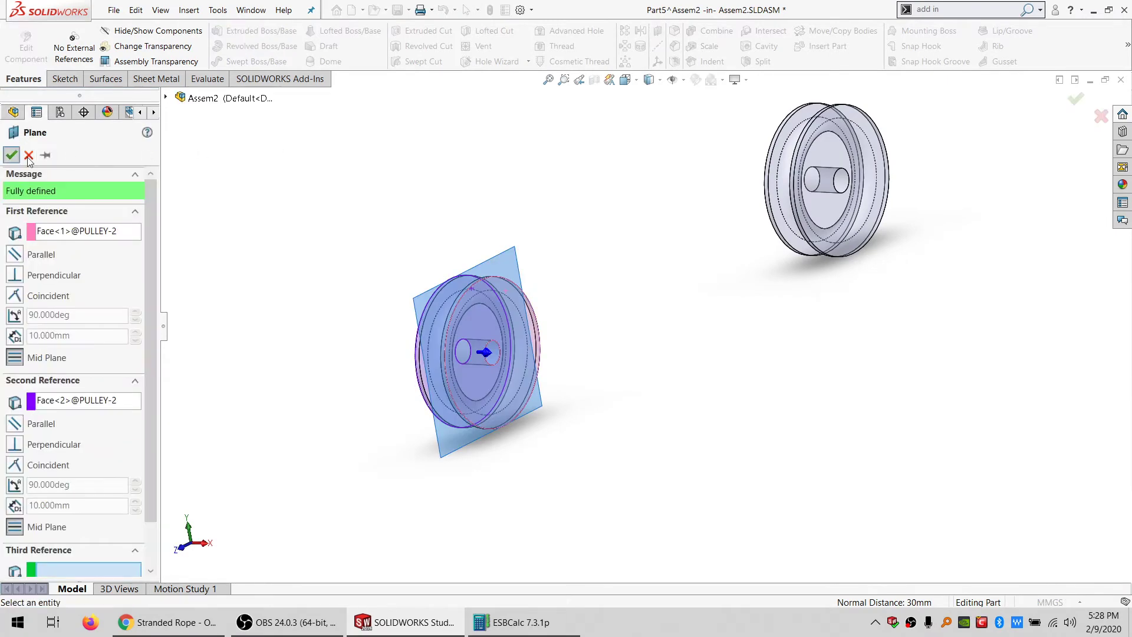
- Start a sketch on the new mid plane and convert a circular groove edge of each pulley into it
left_click(64, 79)
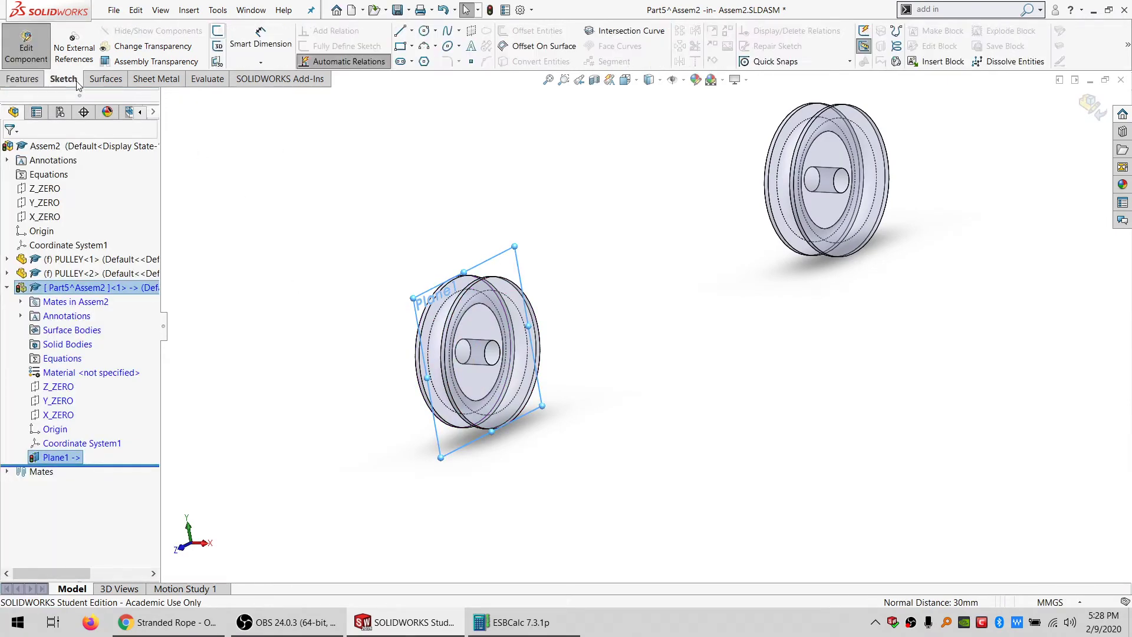
left_click(219, 33)
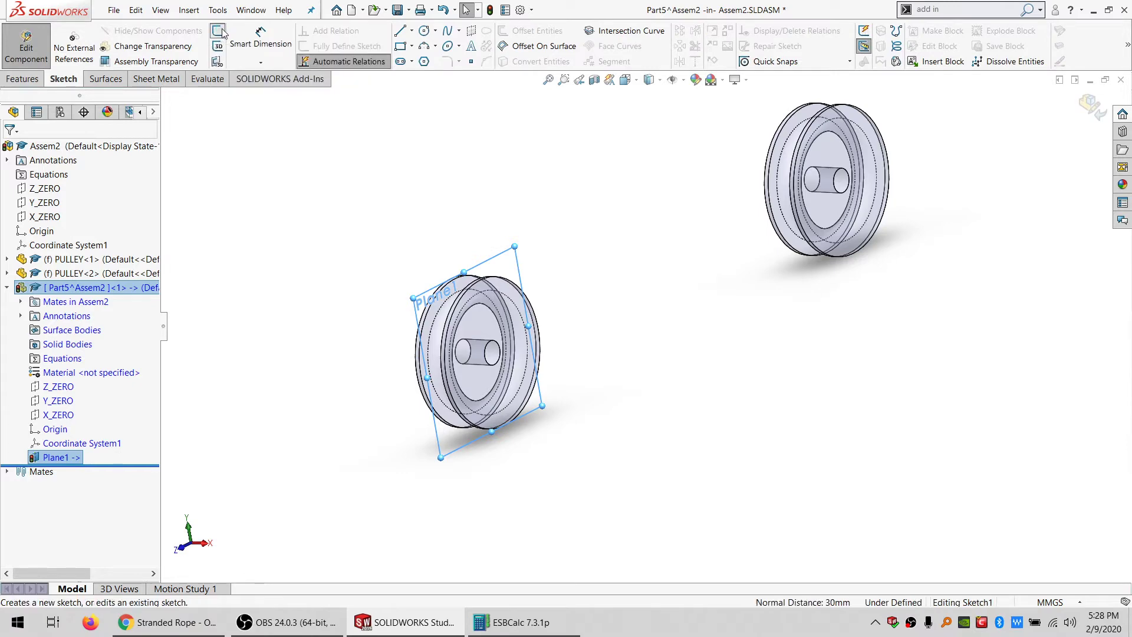
middle_click_drag(479, 355, 481, 386)
scroll(500, 356, "down", 2)
left_click(481, 386)
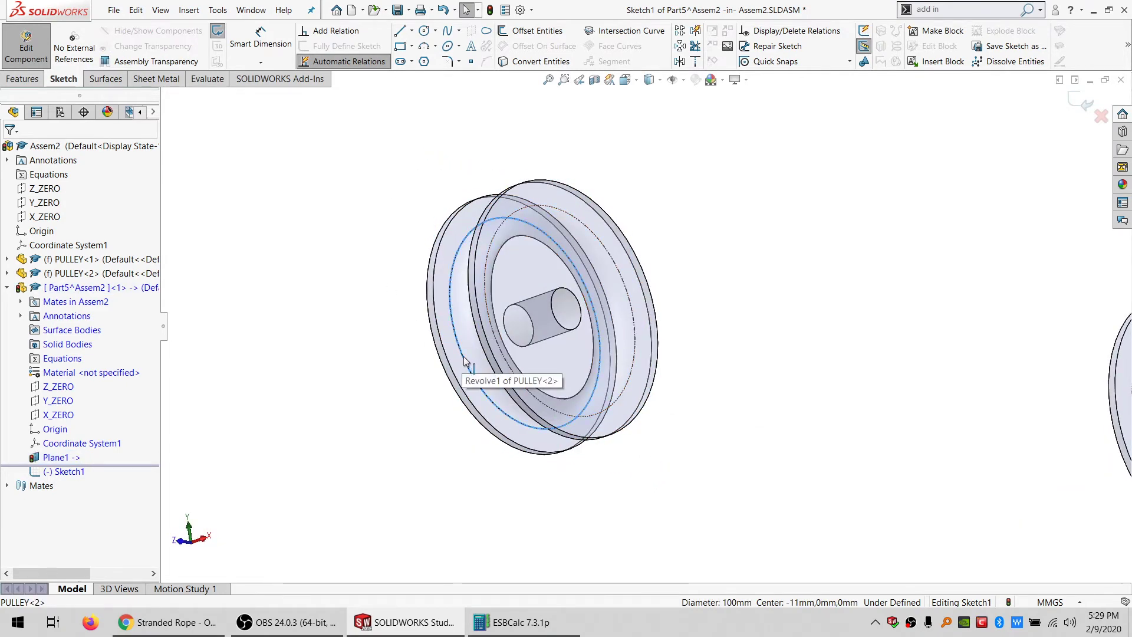
scroll(479, 376, "down", 1)
middle_click_drag(487, 378, 509, 297)
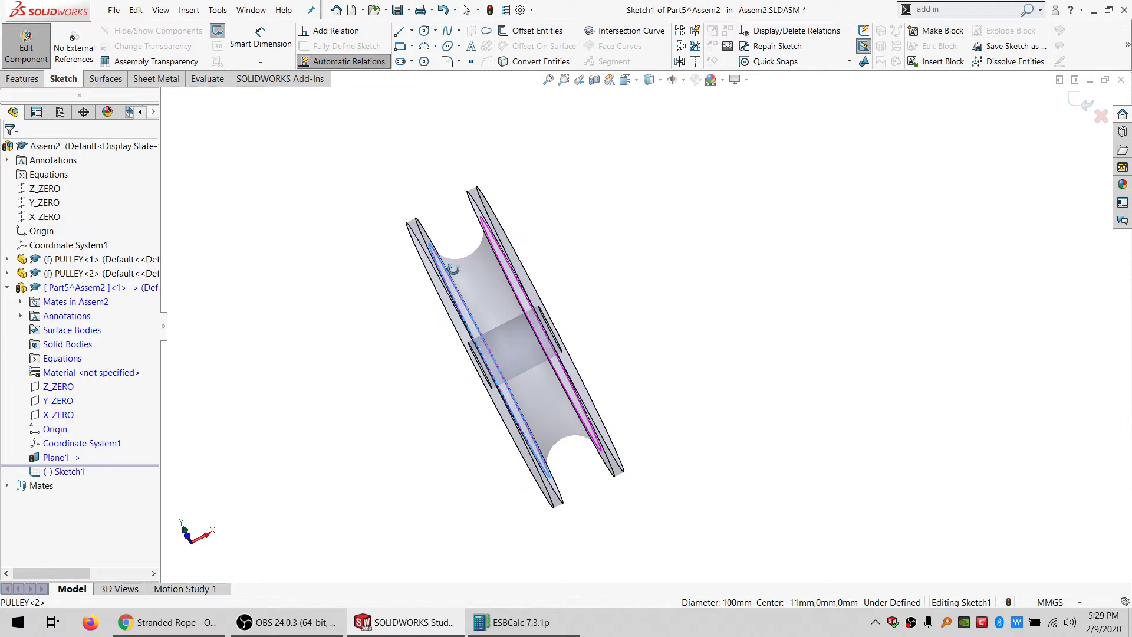
middle_click_drag(454, 270, 539, 455)
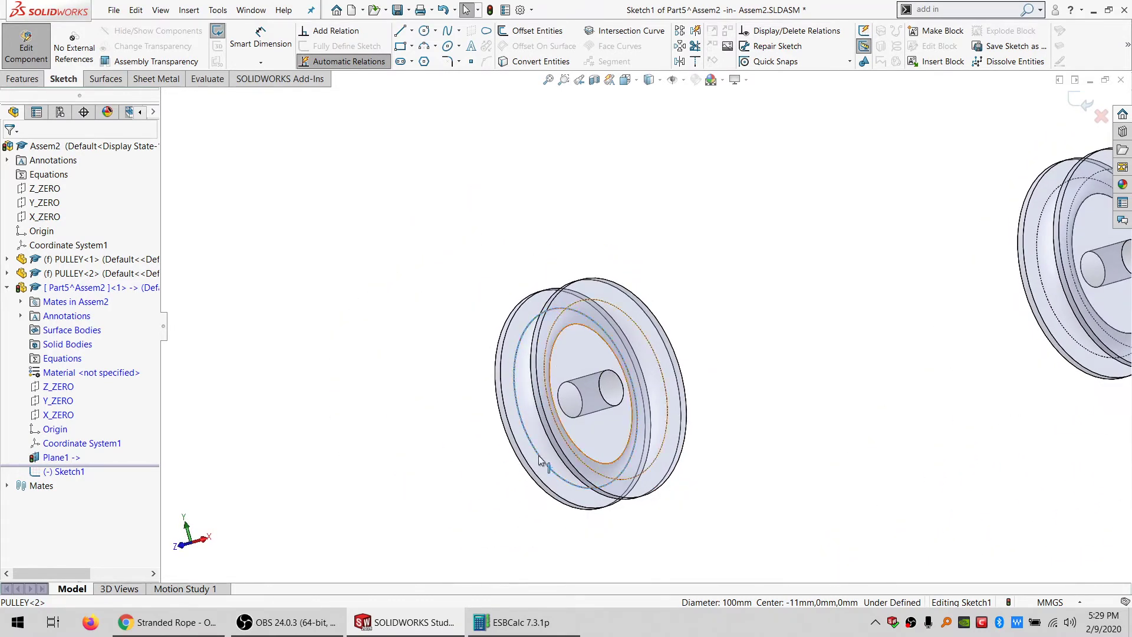
left_click(524, 63)
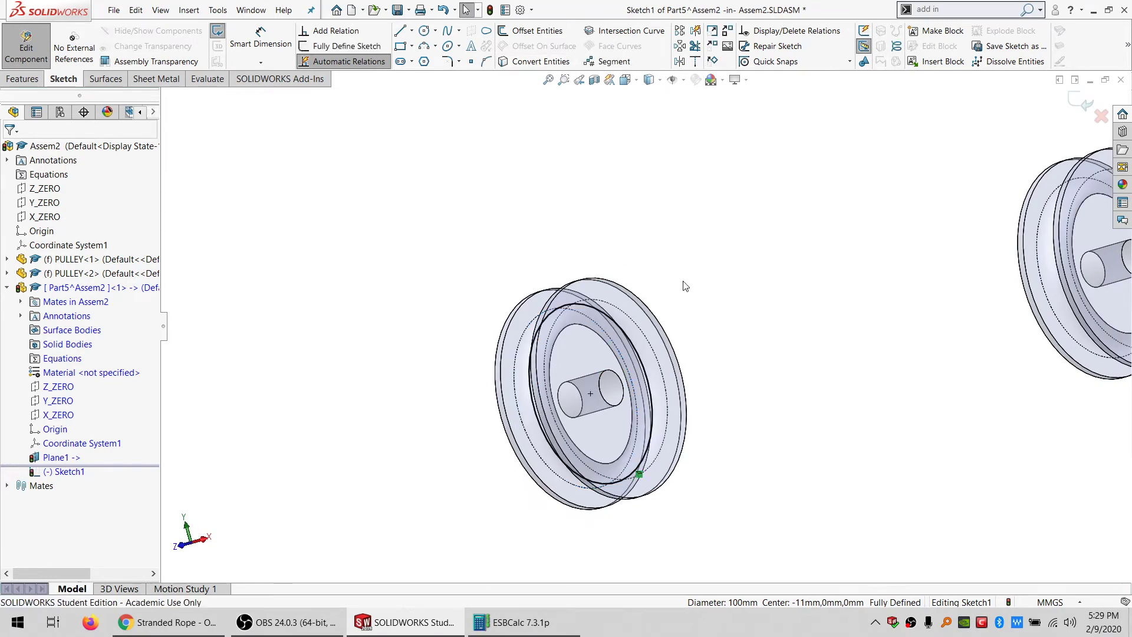
left_click(1055, 321)
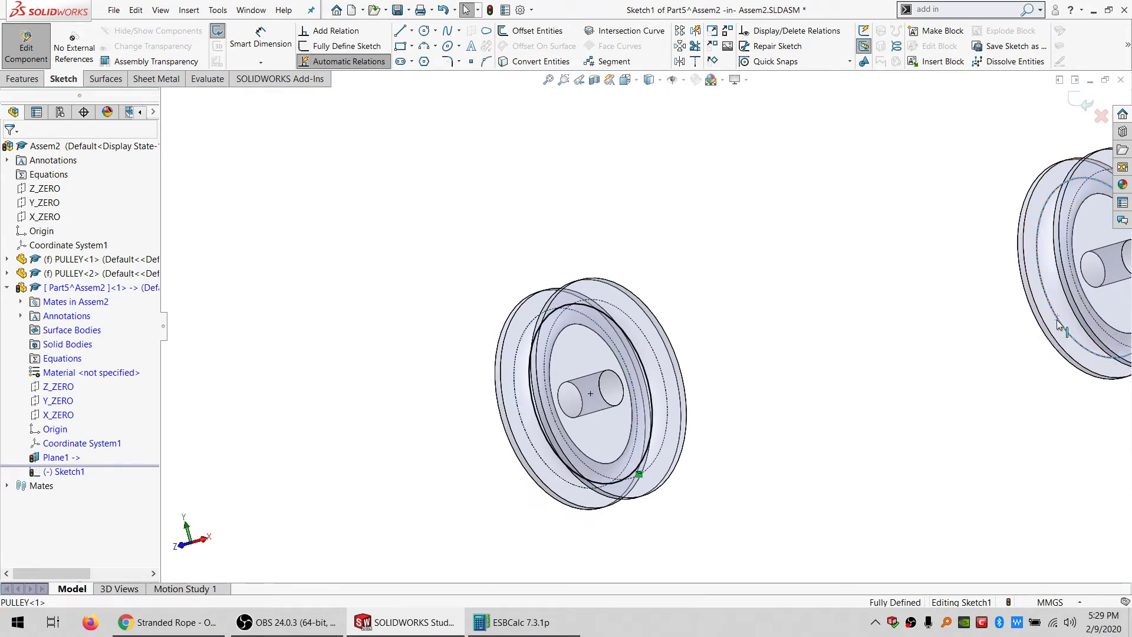
left_click(532, 65)
- Sketch a line about 457 mm long from the upper side of the second pulley's circle to the lower side of the first pulley's circle
scroll(916, 347, "up", 3)
mouse_move(914, 355)
middle_mouse_down("ctrl")
mouse_move(849, 350)
mouse_move(815, 299)
middle_mouse_up("ctrl")
key("ctrl+8")
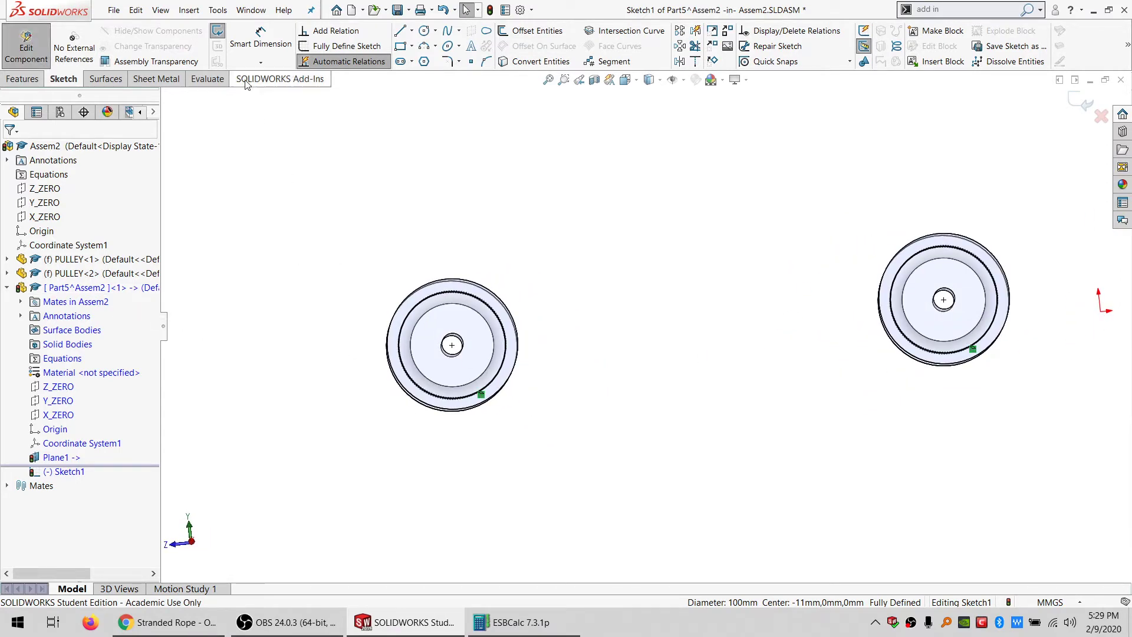
key("l")
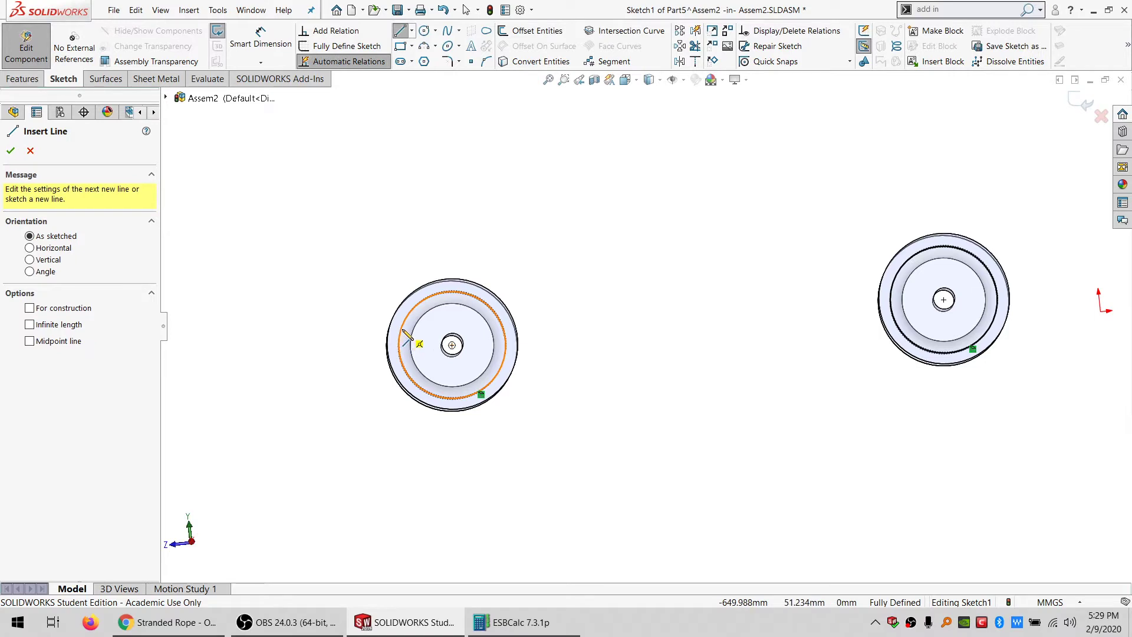
scroll(478, 362, "up", 4)
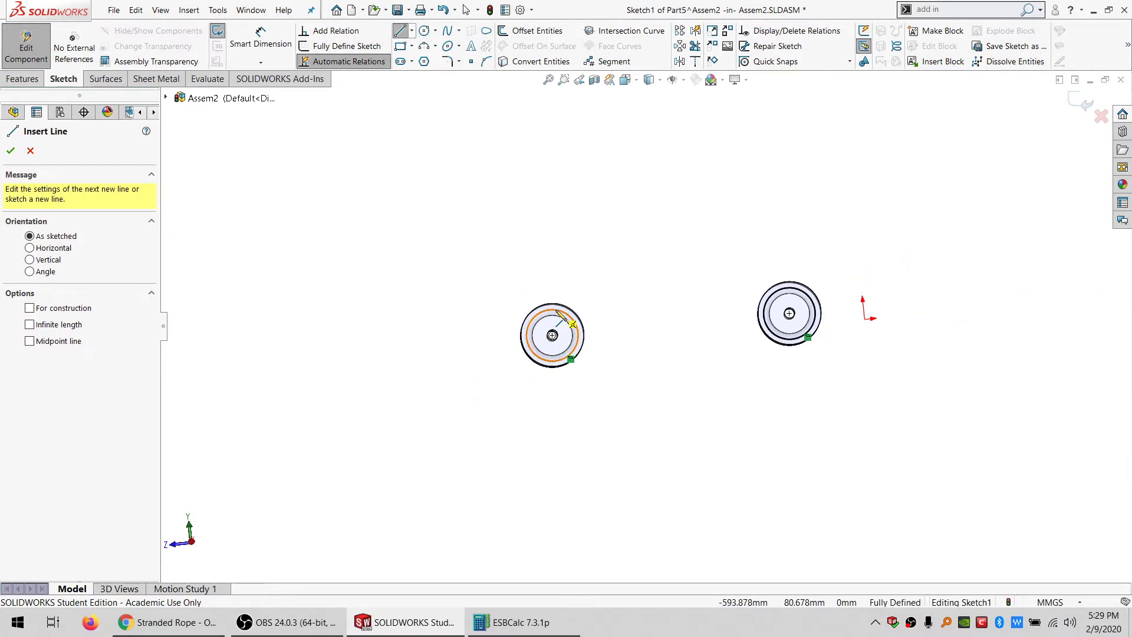
left_click(555, 311)
left_click(789, 340)
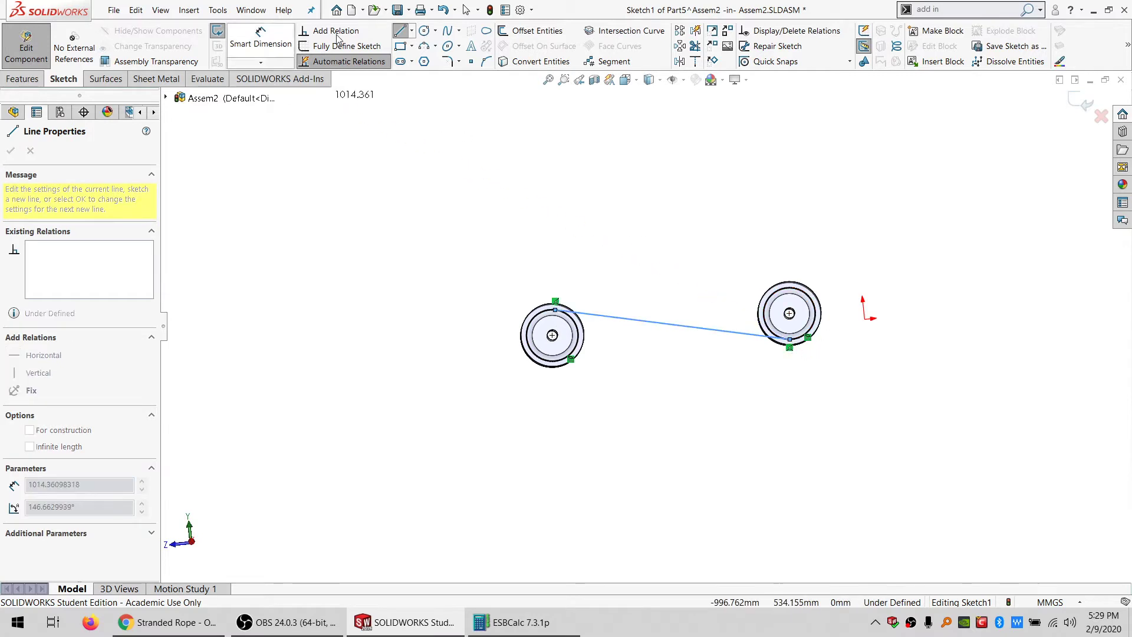
left_click(400, 46)
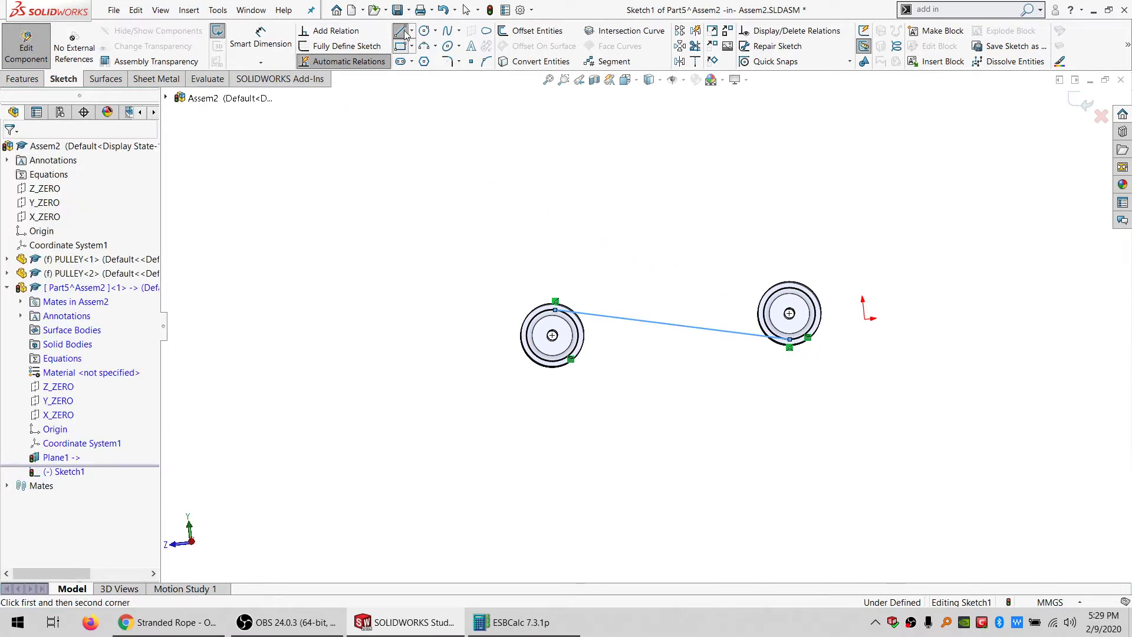
left_click(819, 326)
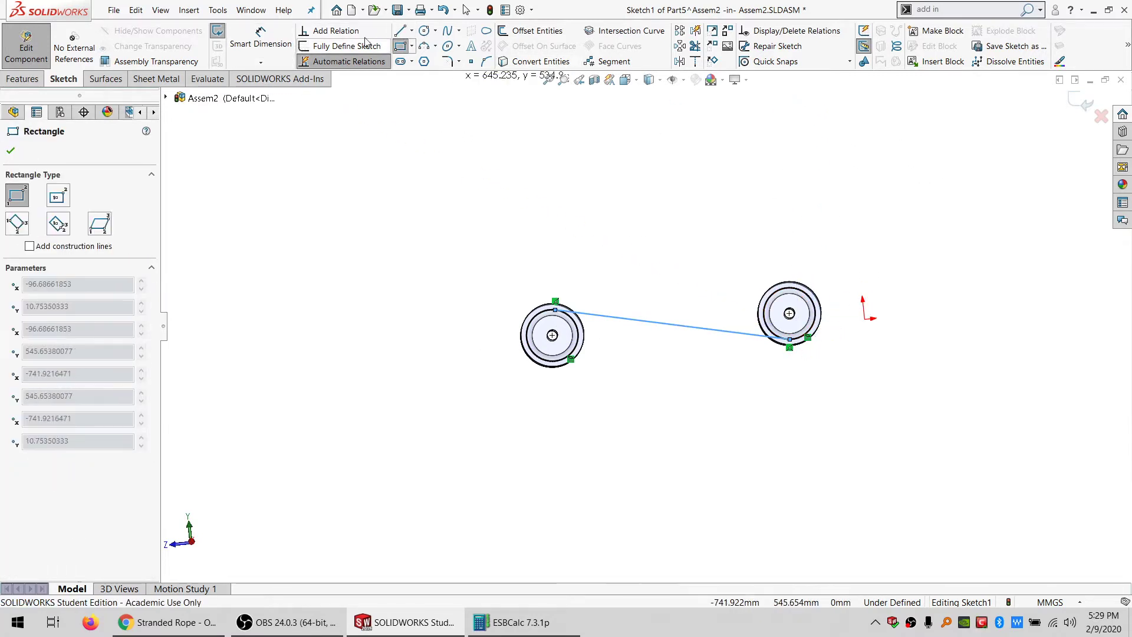
- Sketch a line about 391 mm long rising from the first pulley's outer side and one about 363 mm long descending from the second pulley's outer side
left_click(400, 33)
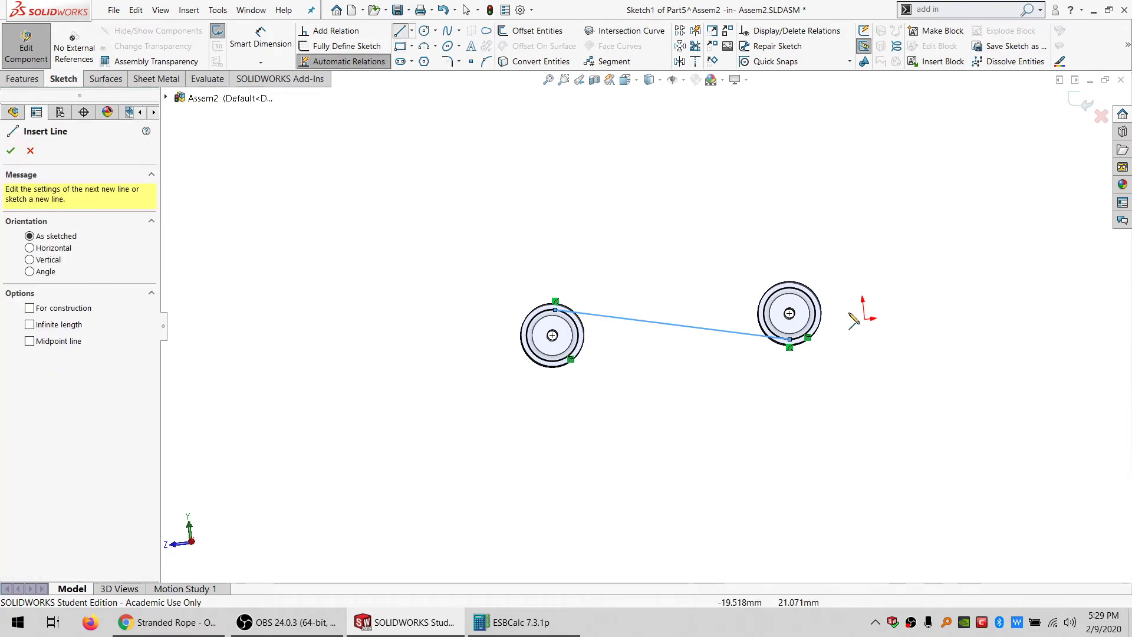
left_click(818, 319)
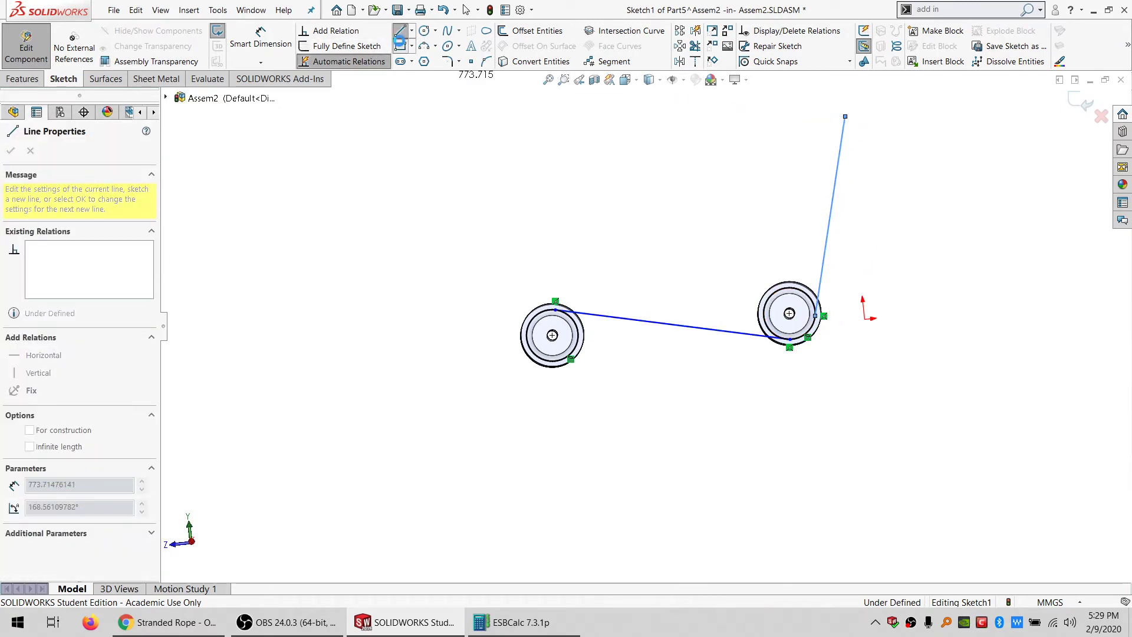
left_click(400, 46)
left_click(404, 31)
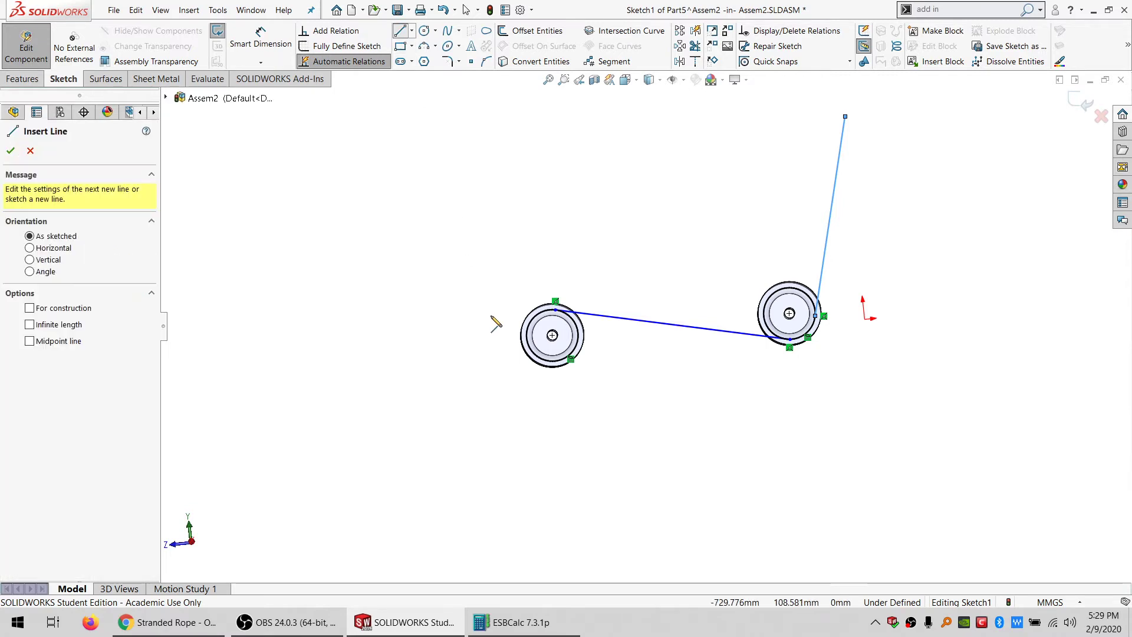
left_click(526, 333)
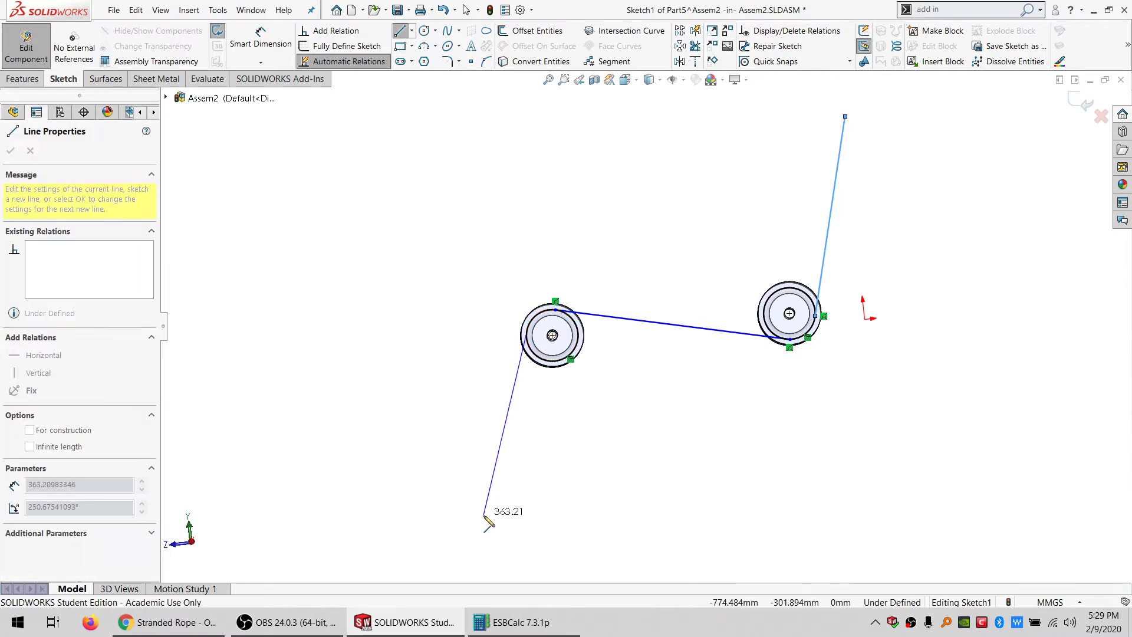
left_click(483, 514)
left_click(395, 33)
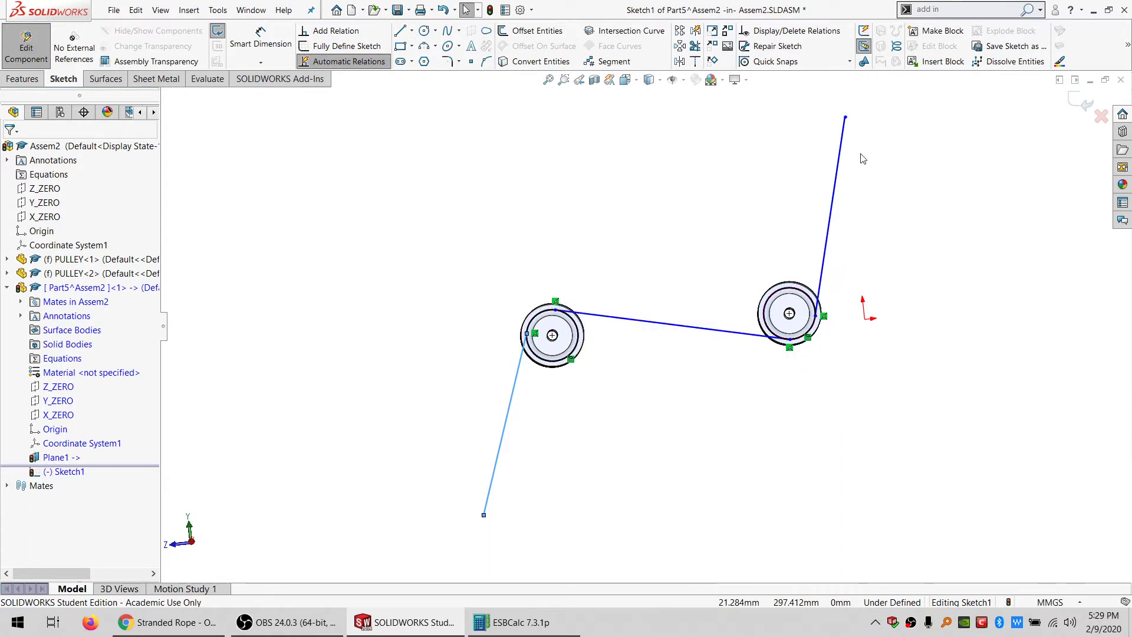
- Leave in-context editing and check the rope part in its own window, saving its changes on closing
left_click(26, 47)
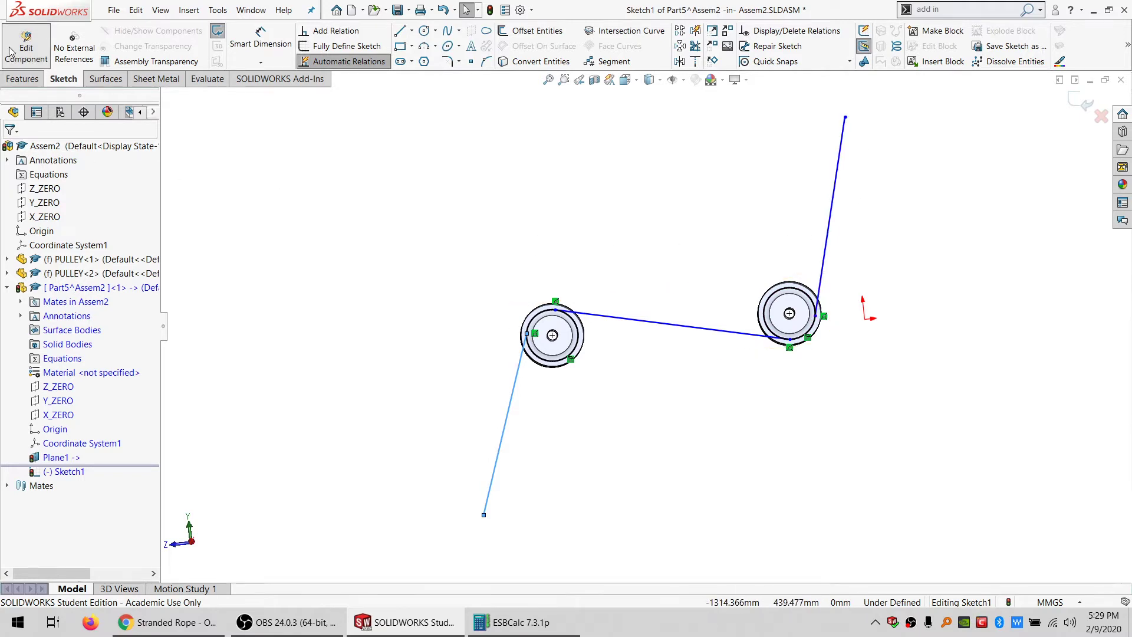
left_click(56, 288)
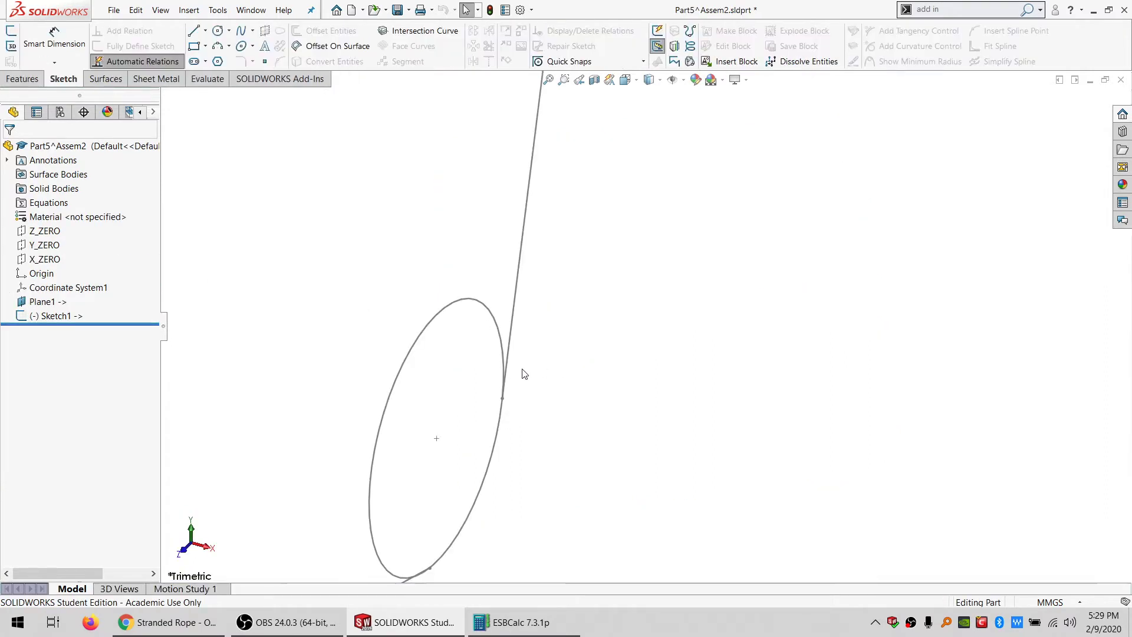
scroll(595, 356, "up", 9)
mouse_move(626, 354)
middle_mouse_down()
mouse_move(654, 384)
mouse_move(626, 366)
middle_mouse_up()
left_click(1120, 80)
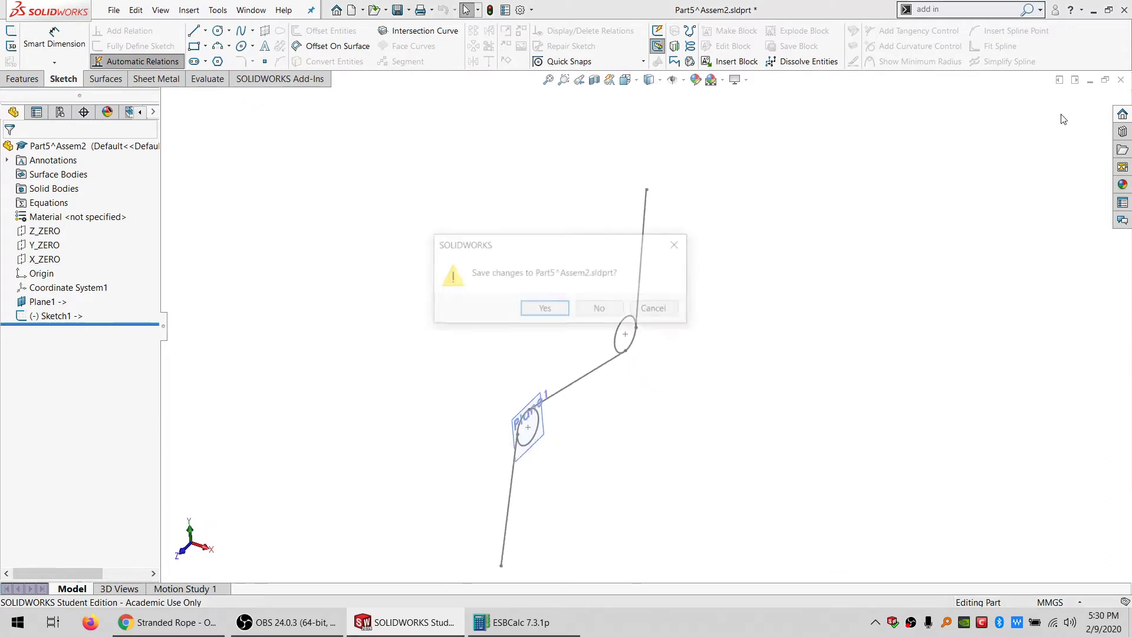
left_click(544, 310)
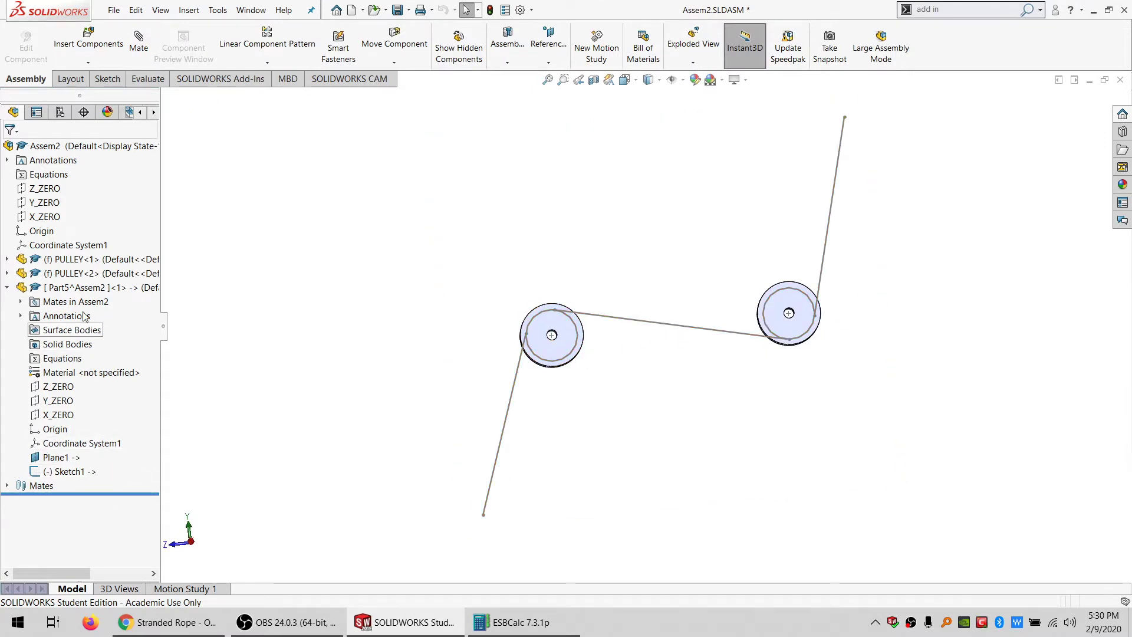
- Open the rope part in position in its own window and edit its path sketch
right_click(69, 288)
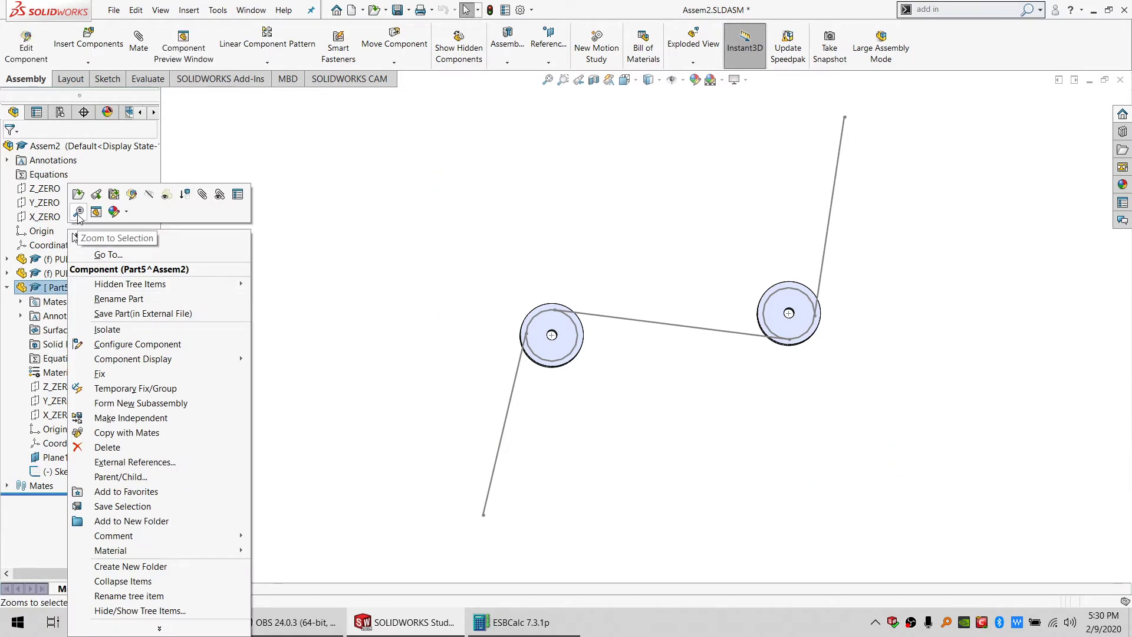
left_click(96, 195)
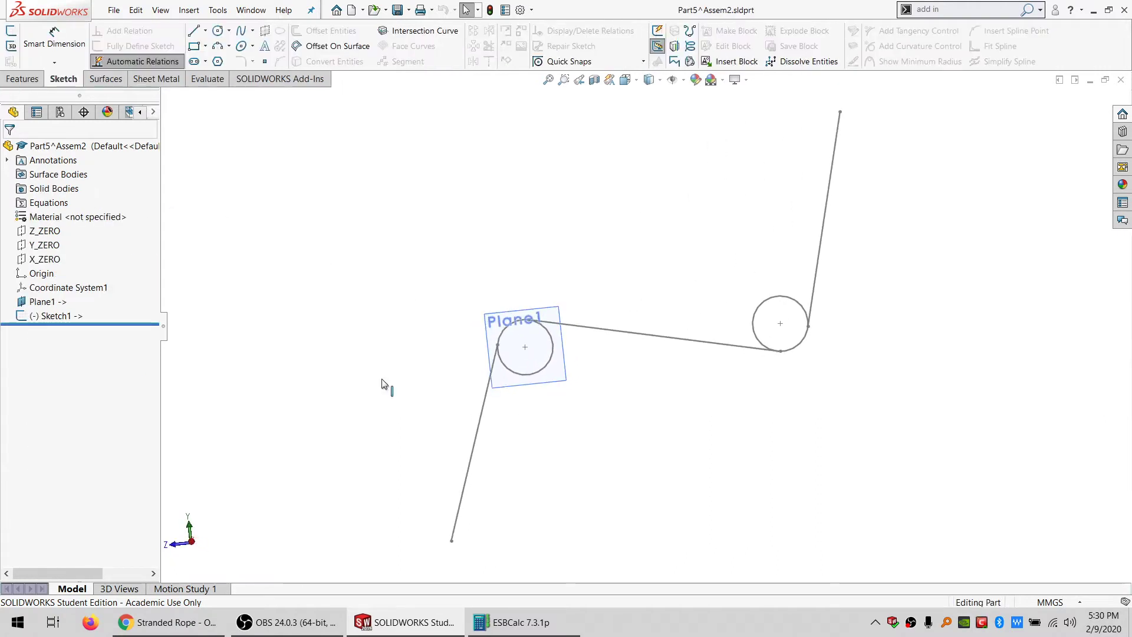
left_click(59, 317)
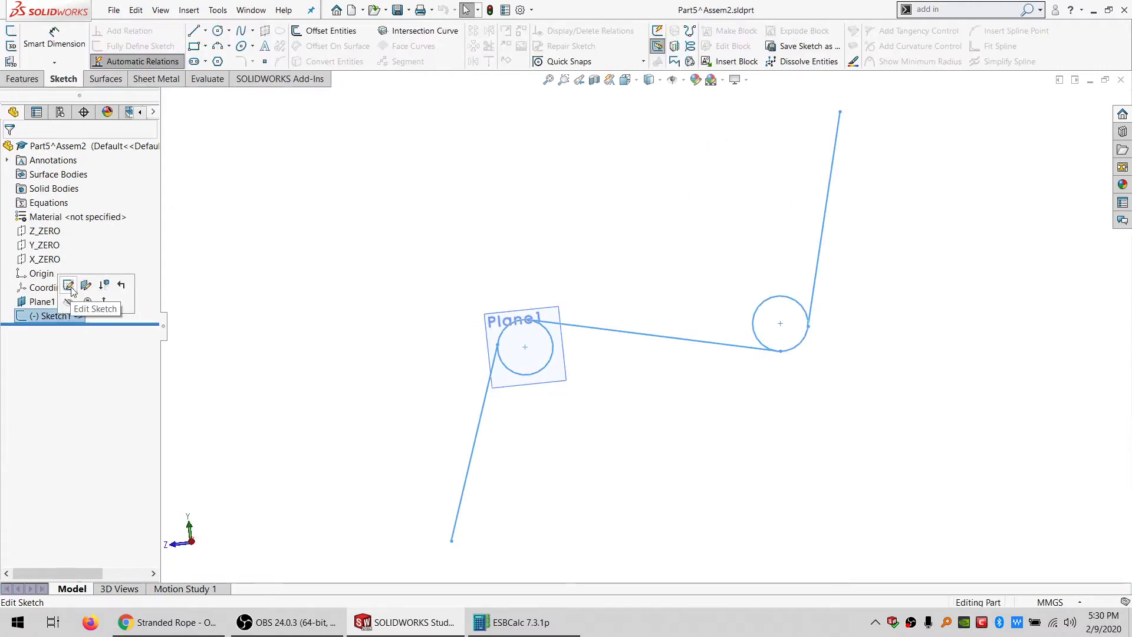
left_click(70, 287)
right_click(47, 305)
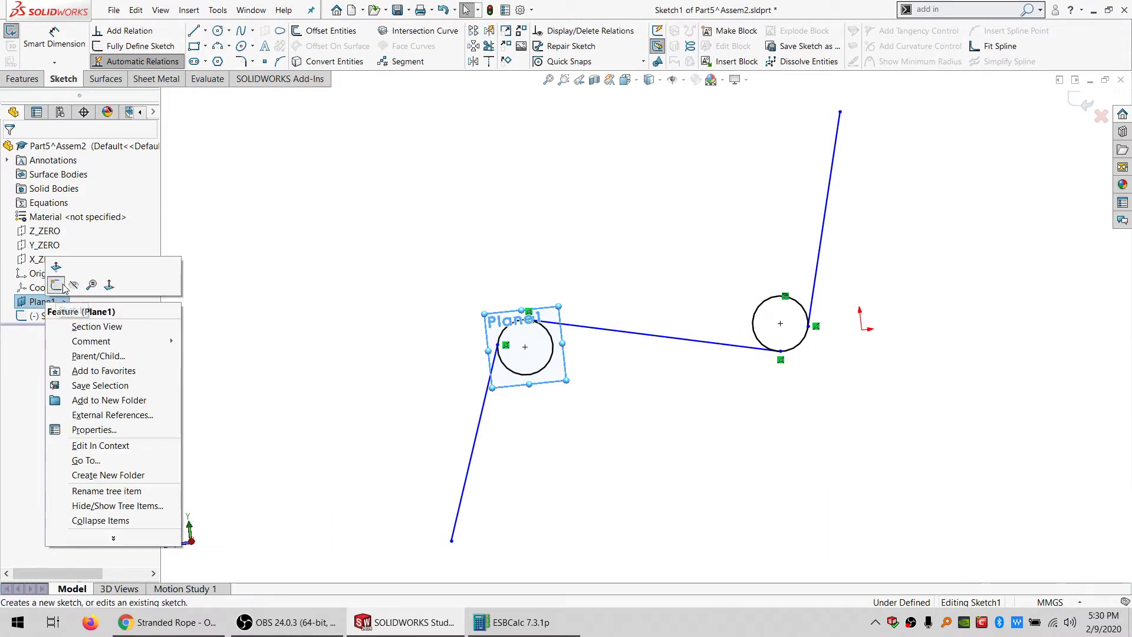
left_click(460, 302)
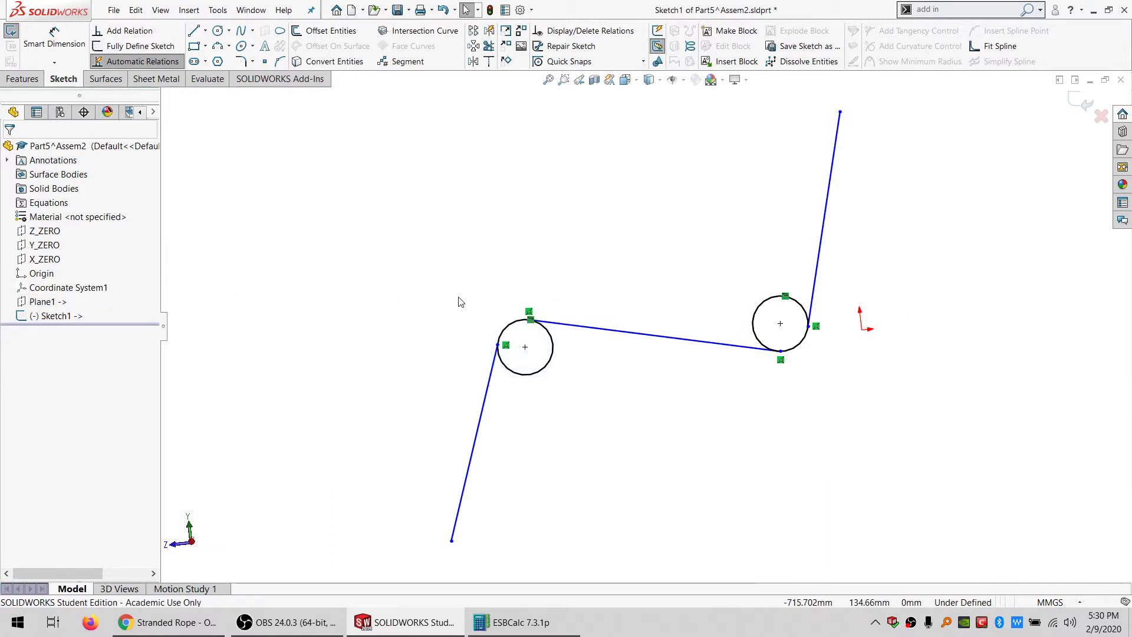
- Make the descending line and the connecting line tangent to the second pulley's circle
left_click(502, 379)
left_click(487, 389, "ctrl")
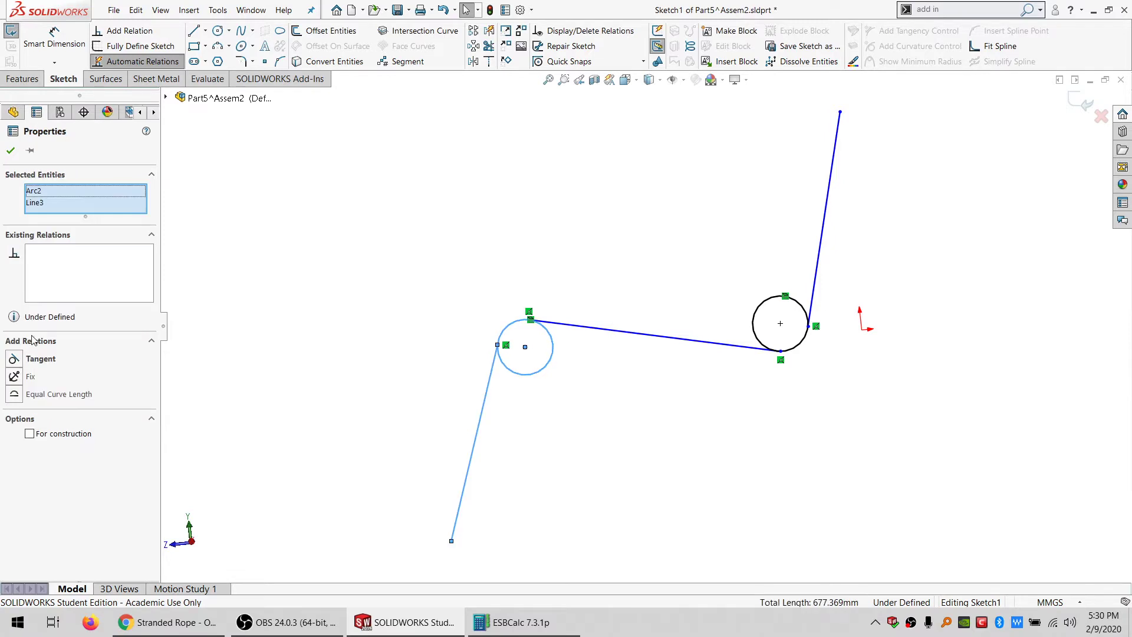
left_click(581, 333)
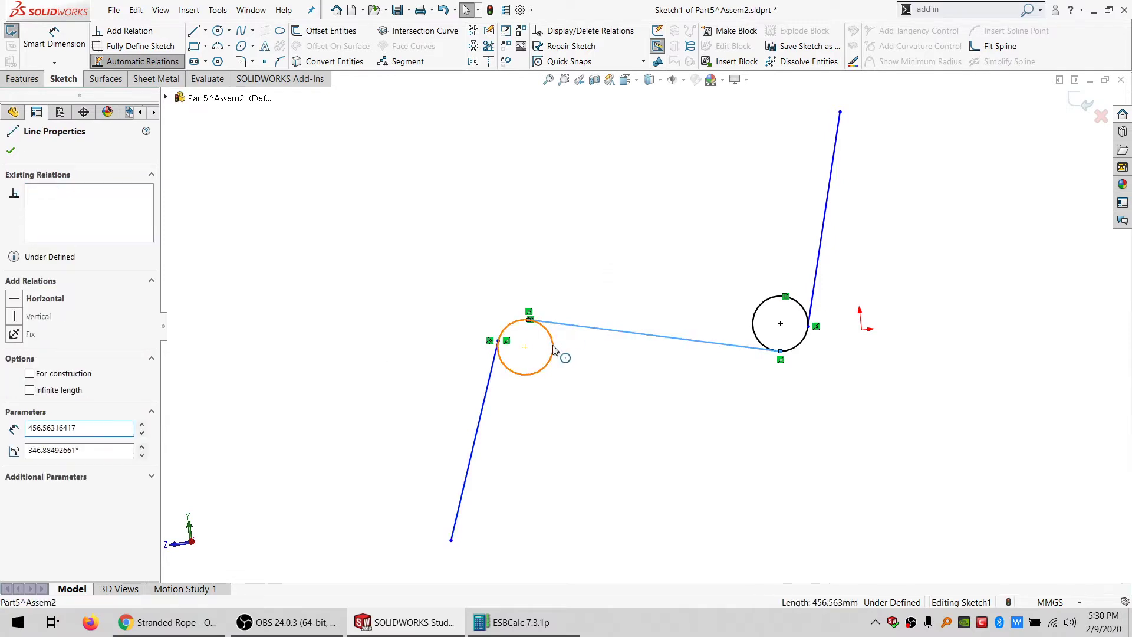
left_click(552, 352, "ctrl")
left_click(34, 363)
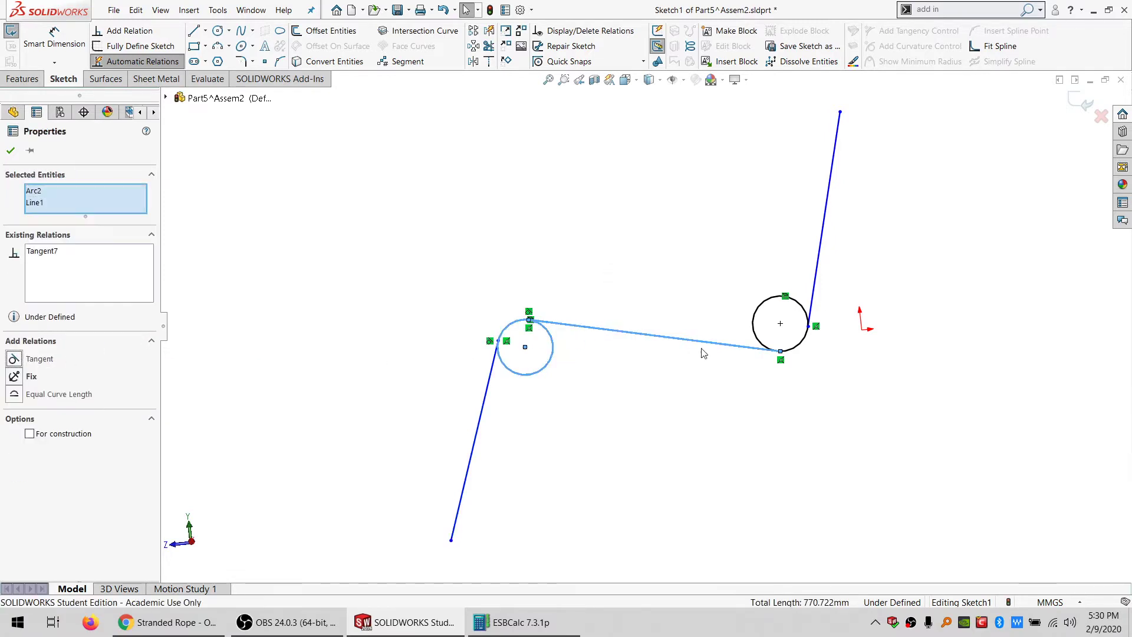
- Make the connecting line and the rising line tangent to the first pulley's circle
left_click(754, 337)
left_click(744, 349)
left_click(783, 324, "ctrl")
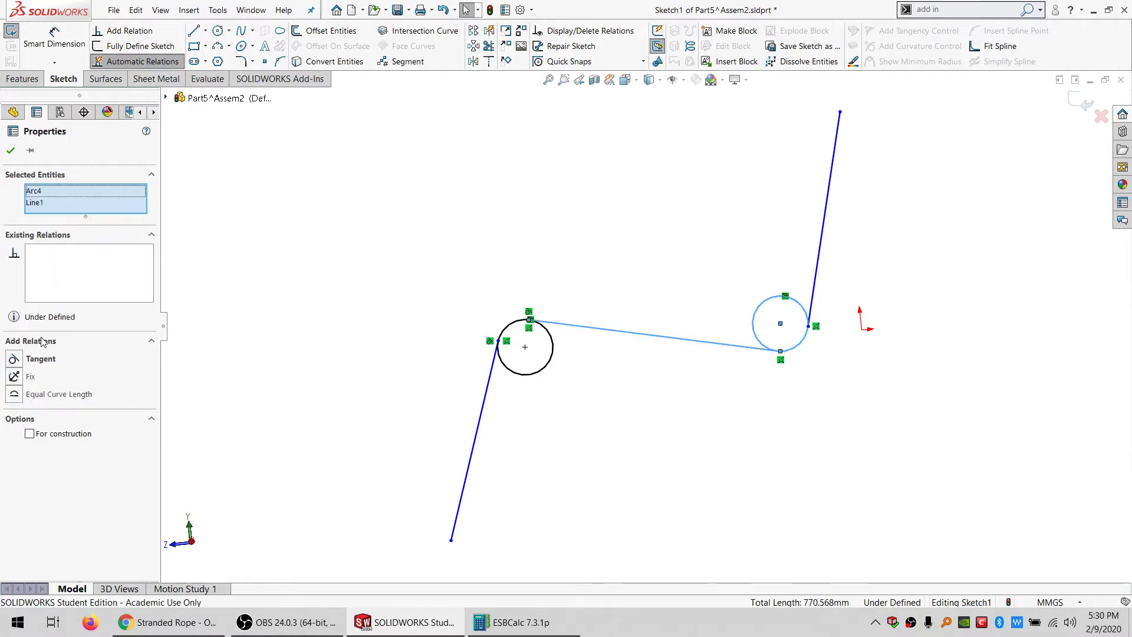
left_click(34, 359)
left_click(809, 308)
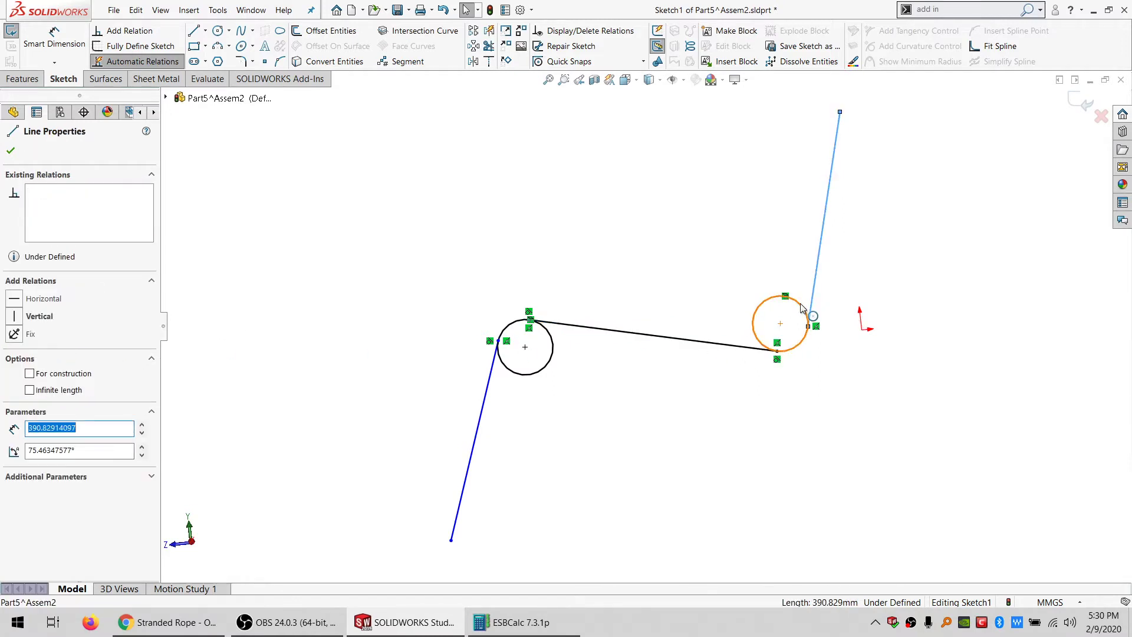
left_click(793, 307, "ctrl")
left_click(33, 358)
left_click(730, 241)
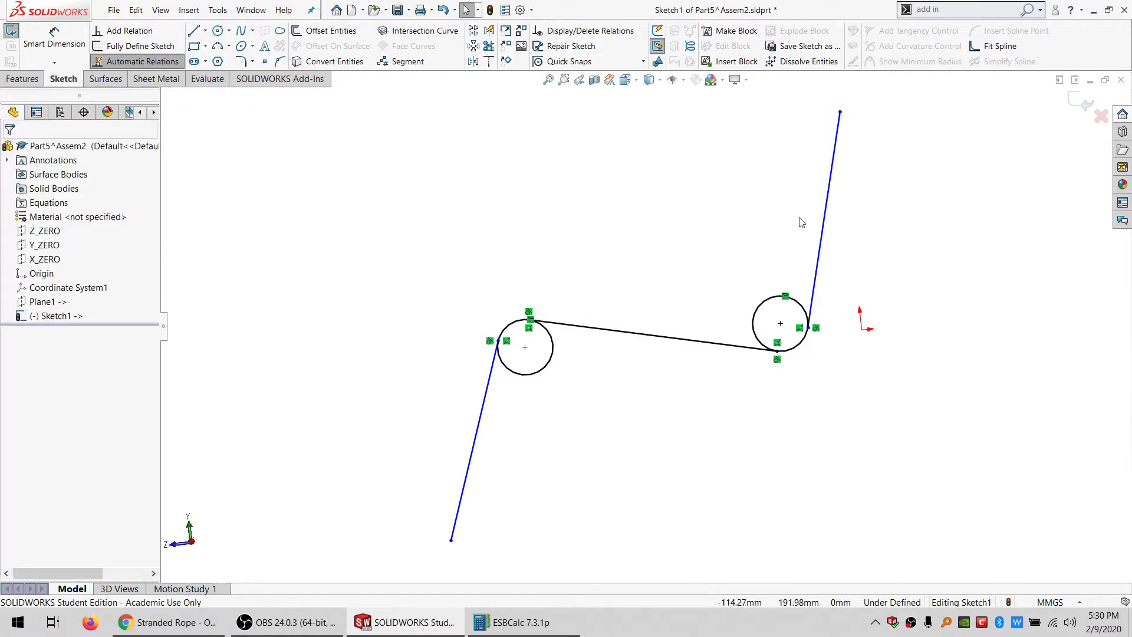
- Add a Fix relation to the free upper endpoint of the rising line
left_click(840, 111)
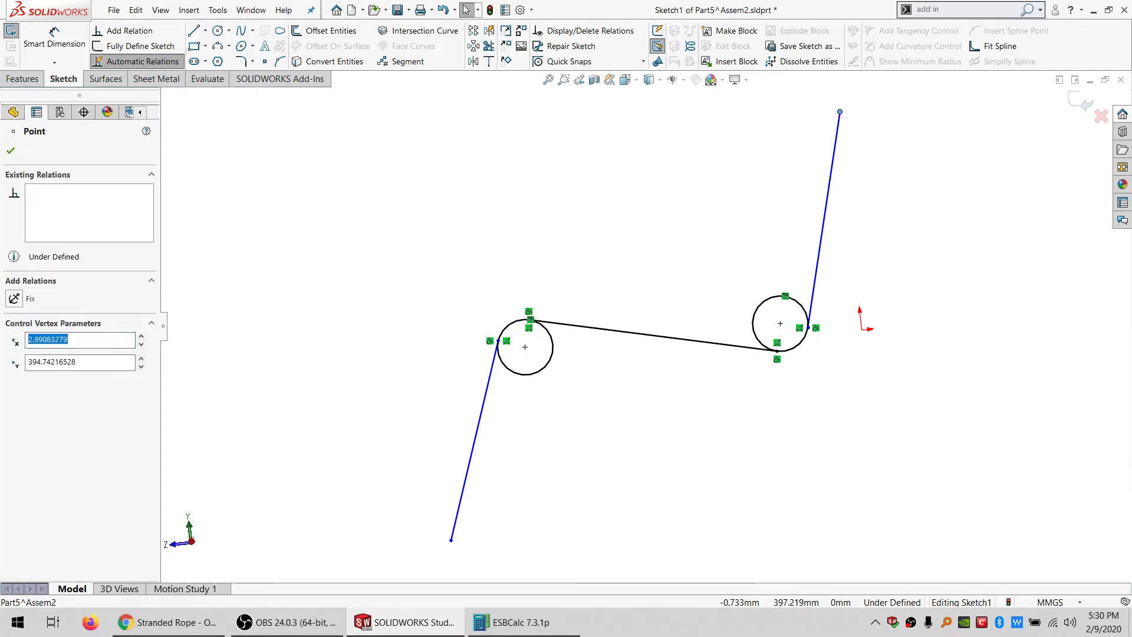
left_click(14, 297)
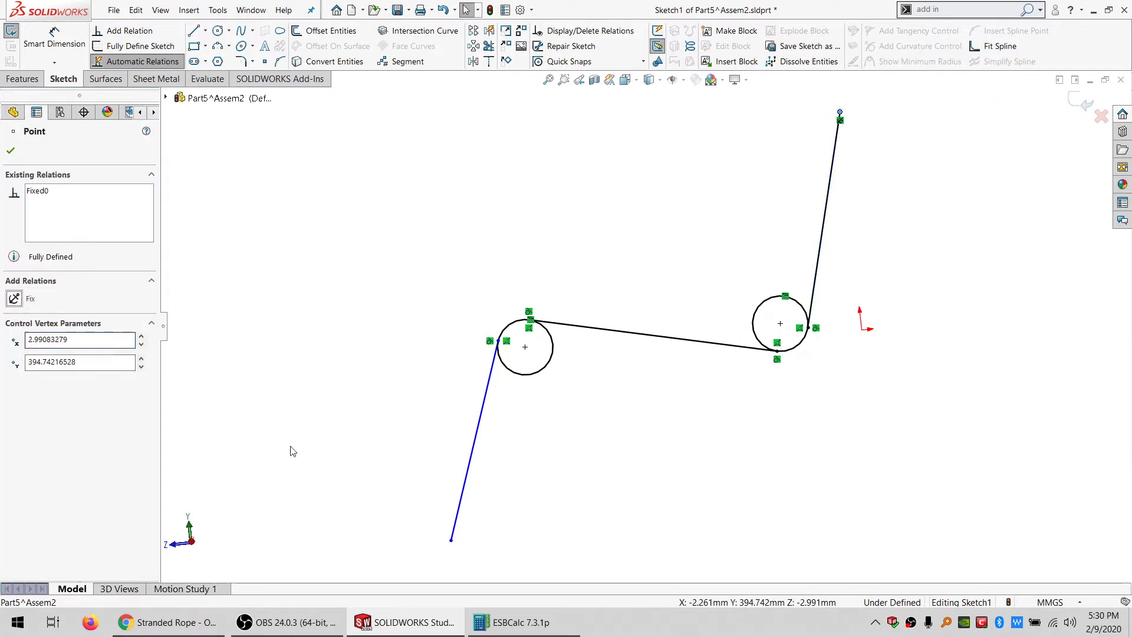
- Add a Fix relation to the free lower endpoint of the descending line
left_click(451, 541)
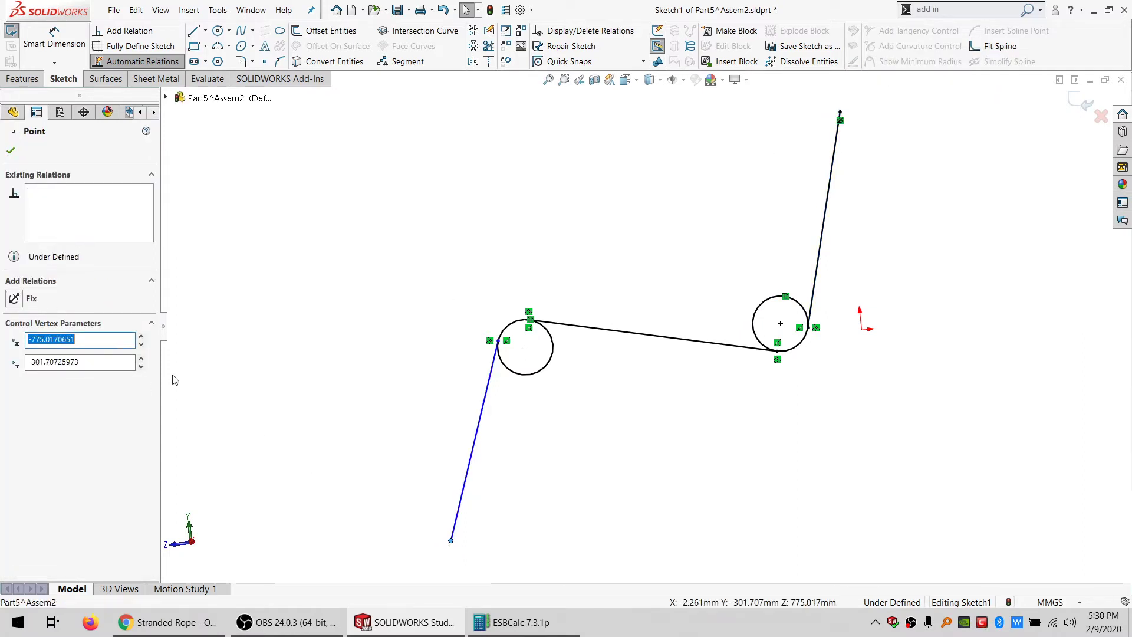
left_click(439, 344)
scroll(722, 407, "up", 2)
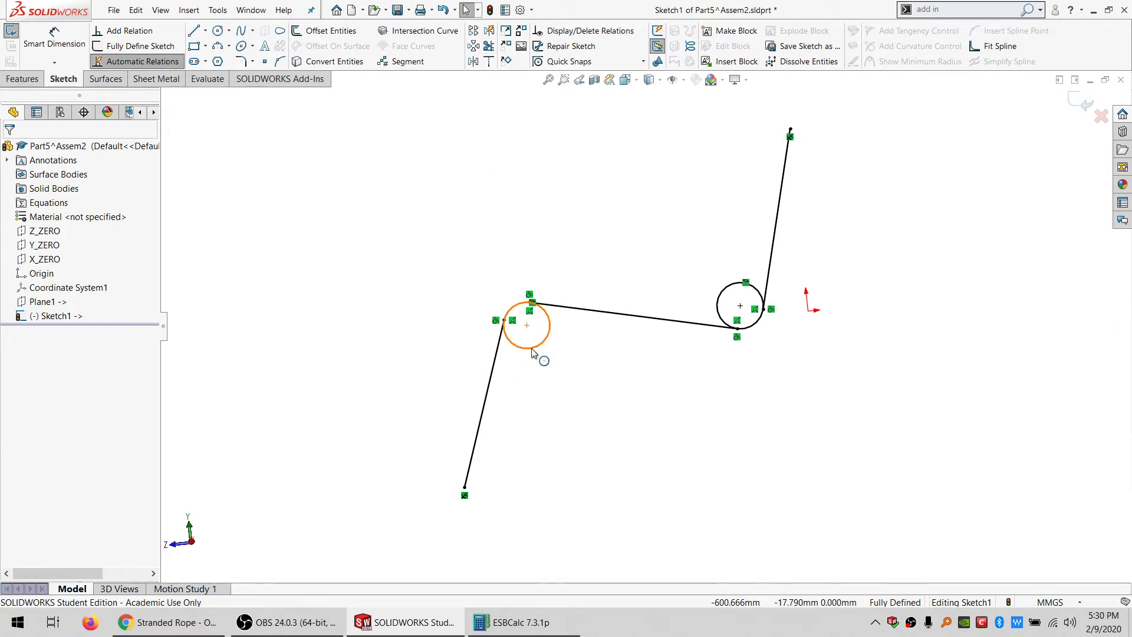
- Trim both pulley circles with Trim to closest, keeping only the arcs that join the tangent lines, and exit the path sketch
left_click(491, 48)
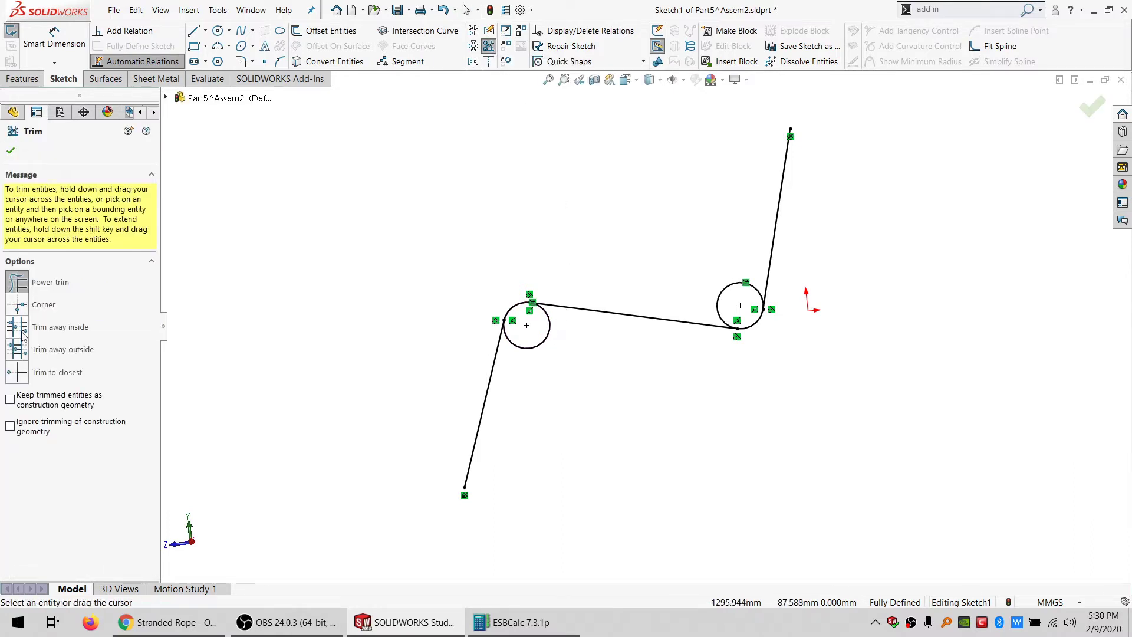
left_click(18, 375)
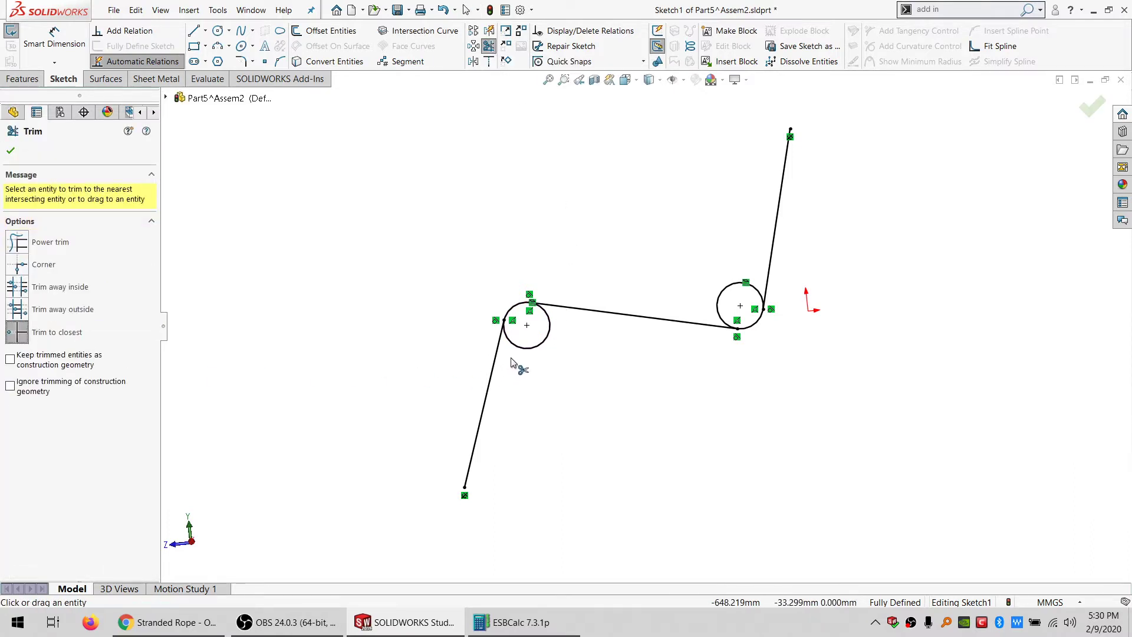
left_click(530, 353)
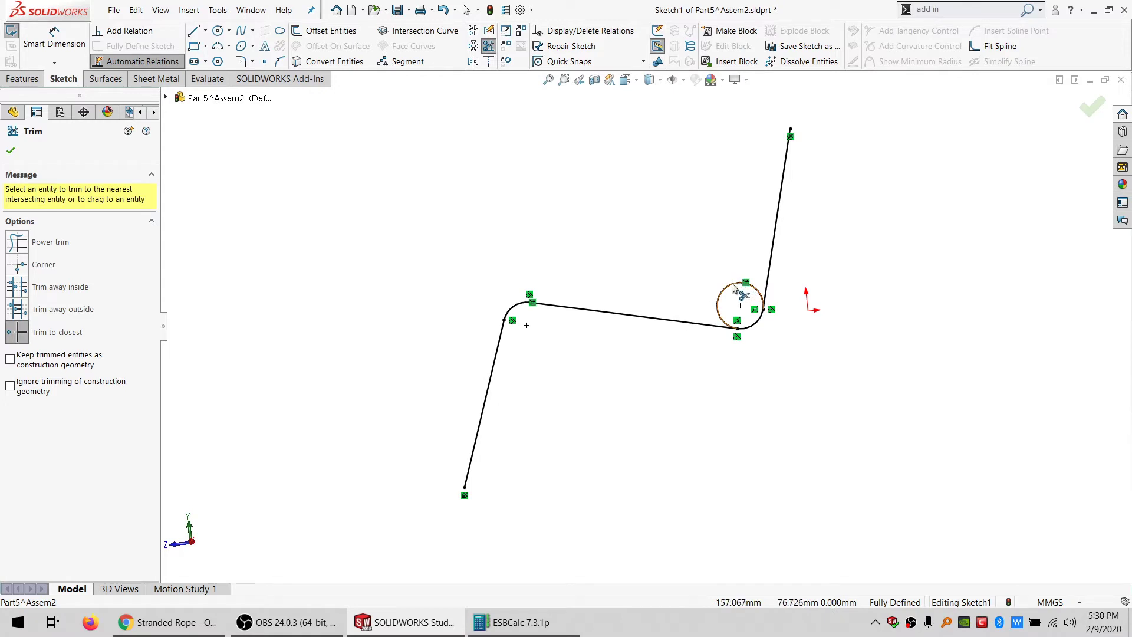
left_click(726, 321)
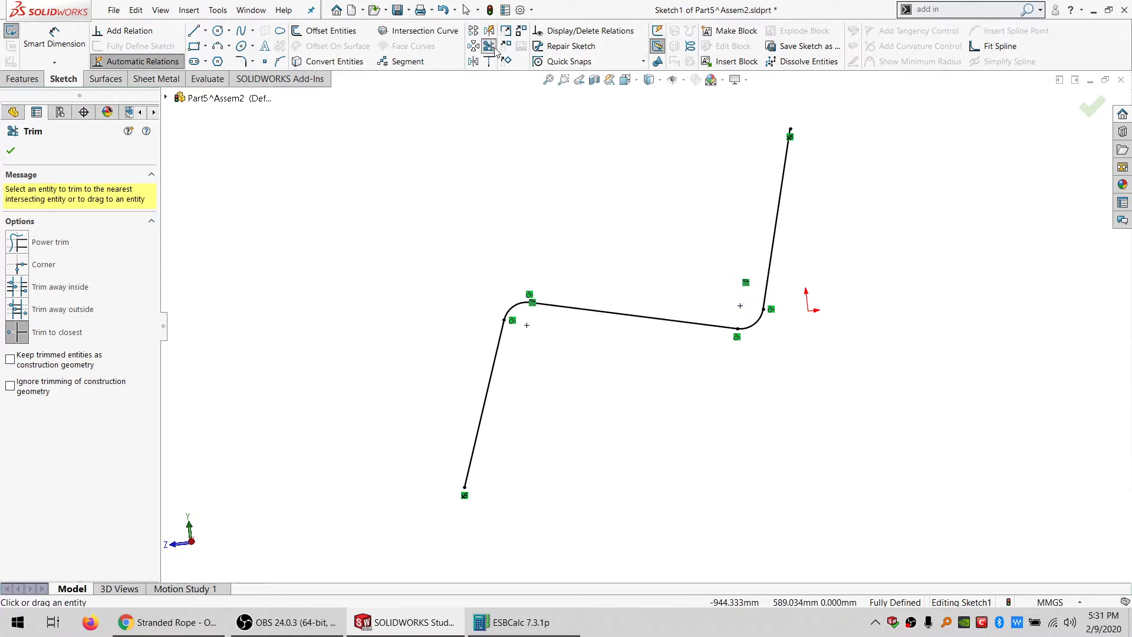
key("Escape")
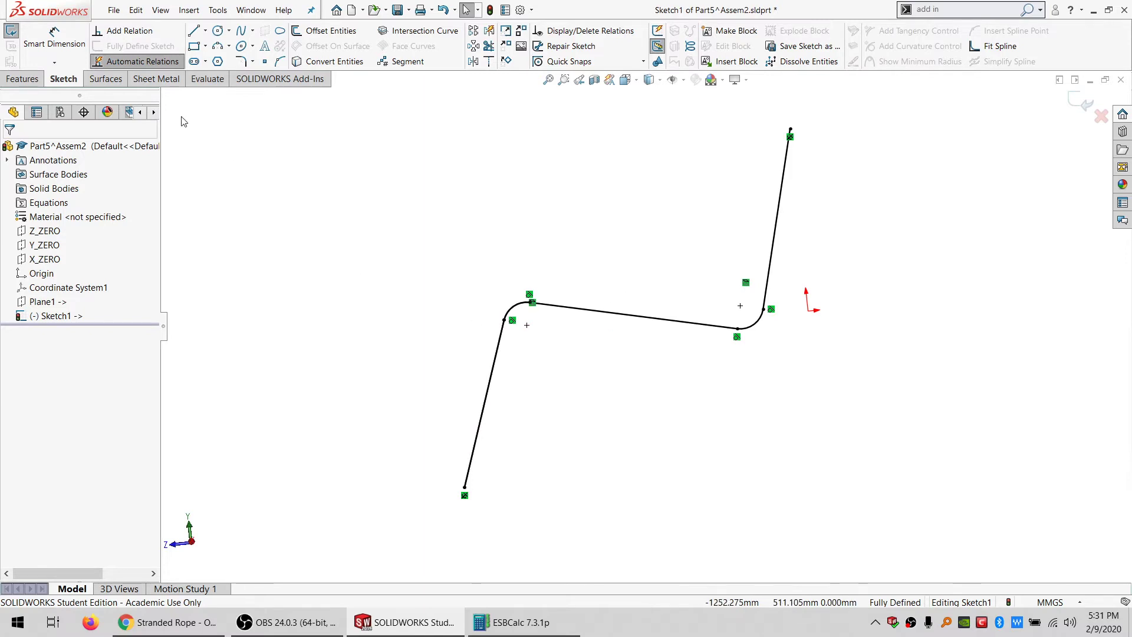
left_click(12, 31)
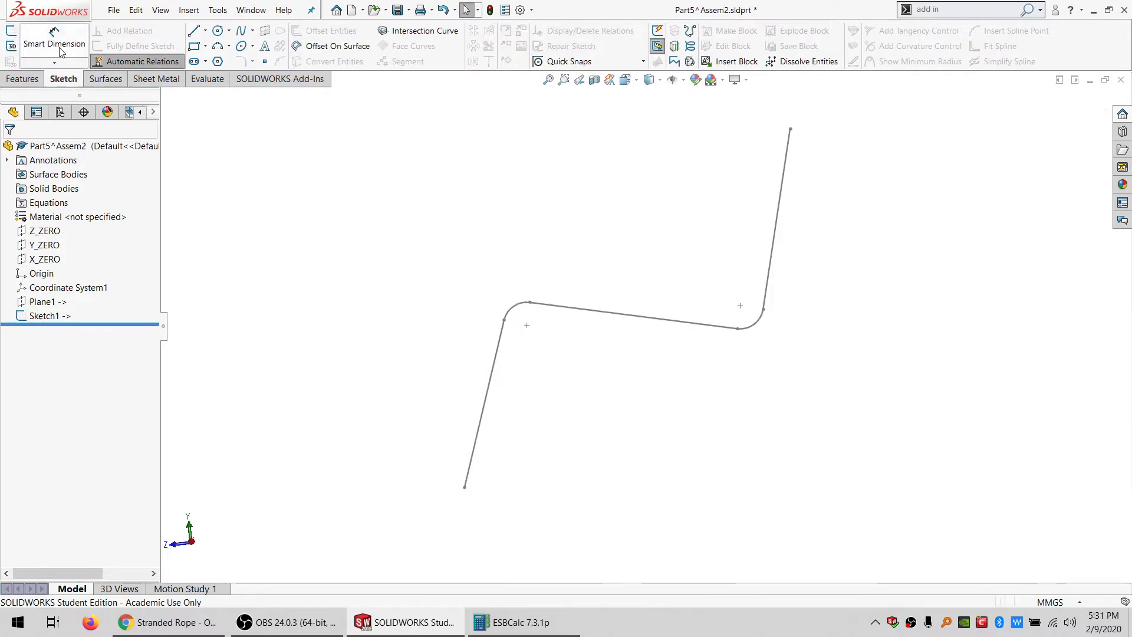
- Check the groove radius in the pulley part's revolve sketch, leave that sketch and return to the rope part
left_click(251, 12)
left_click(277, 141)
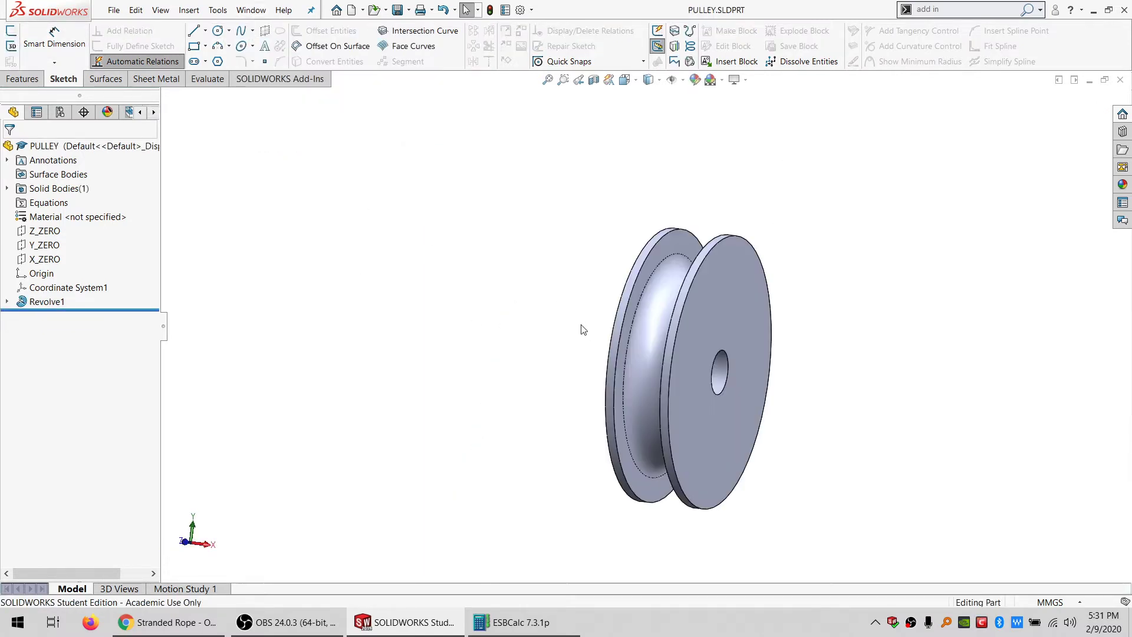
left_click(656, 331)
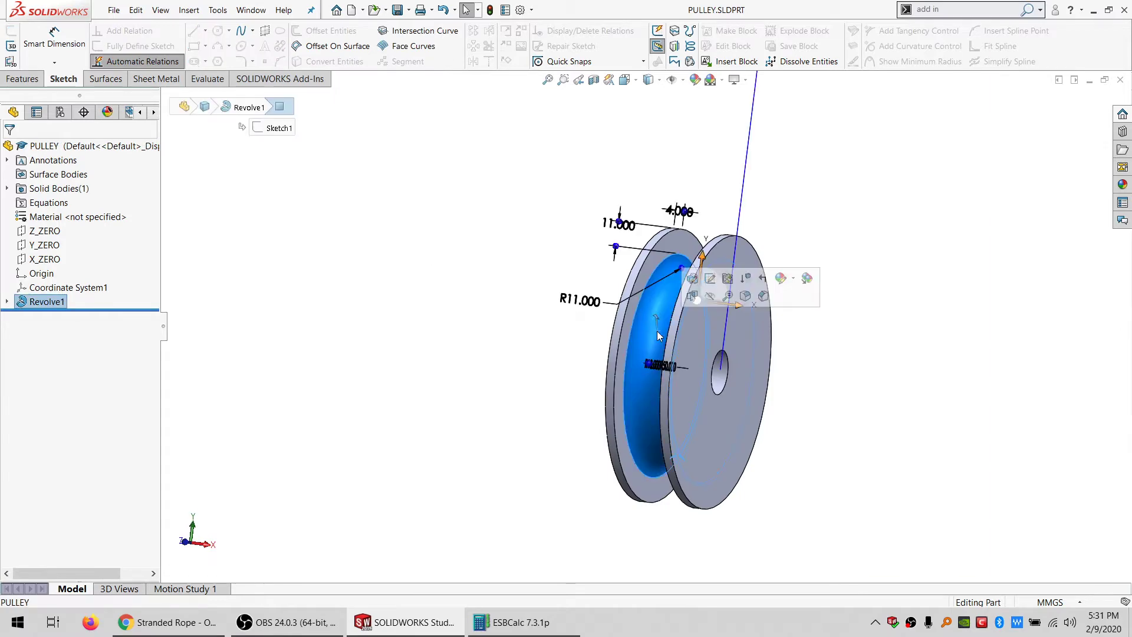
right_click(46, 301)
left_click(58, 266)
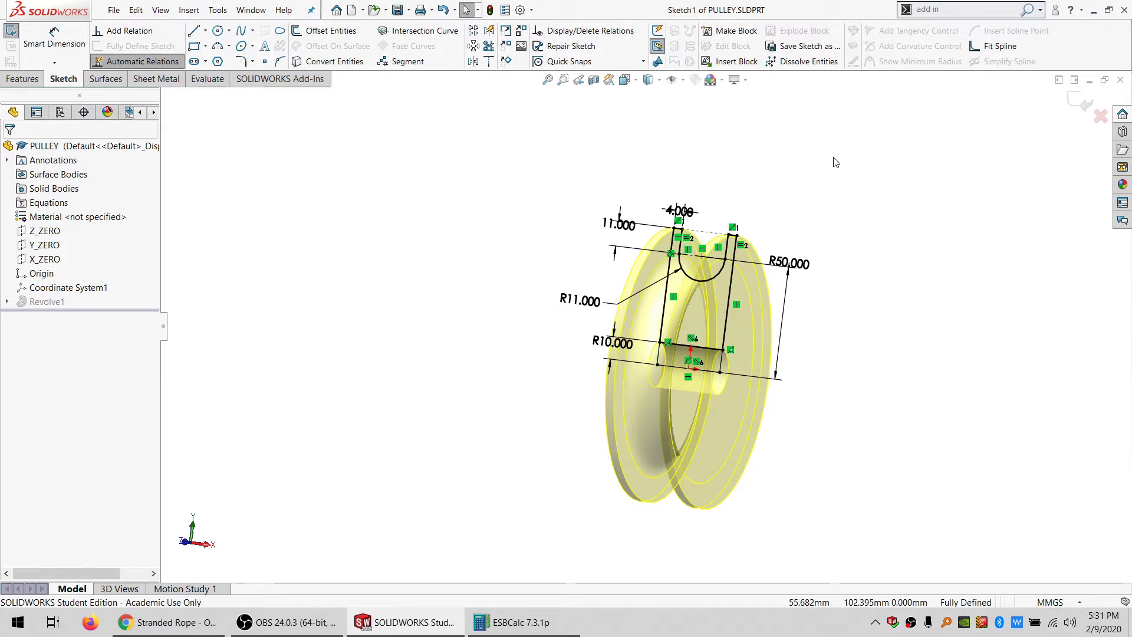
left_click(1088, 111)
left_click(251, 10)
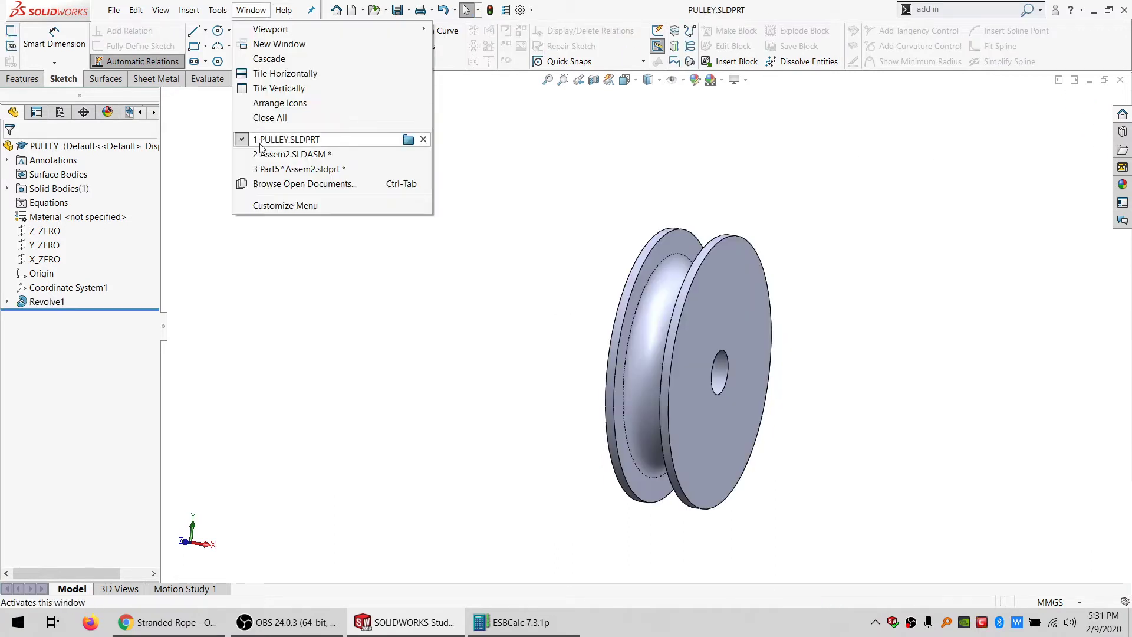
left_click(261, 180)
left_click(260, 145)
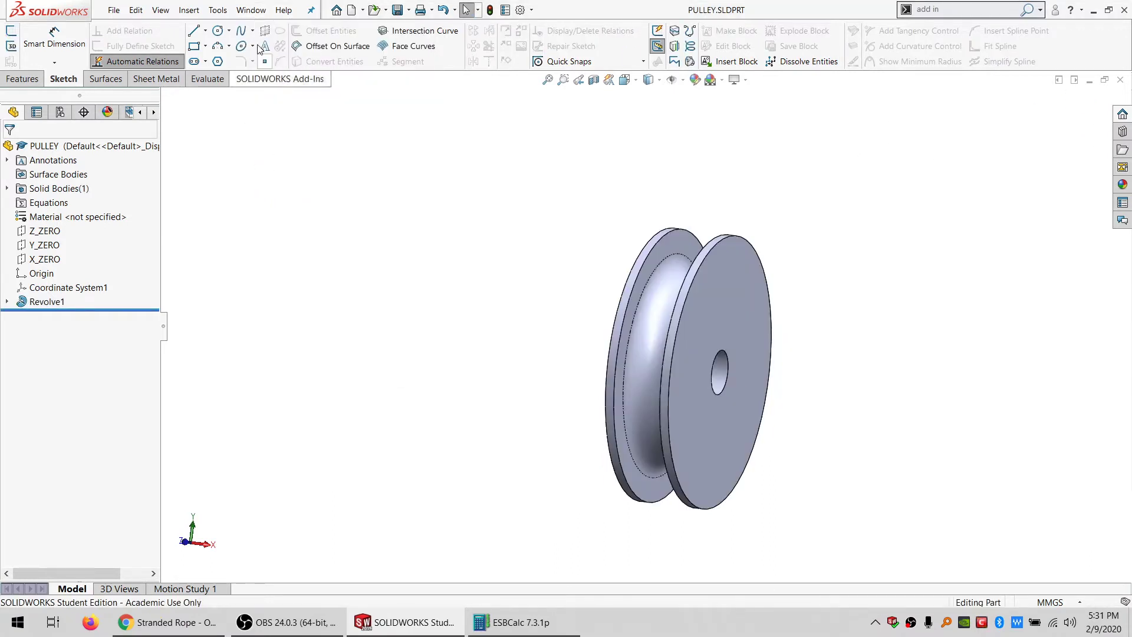
left_click(254, 13)
left_click(271, 169)
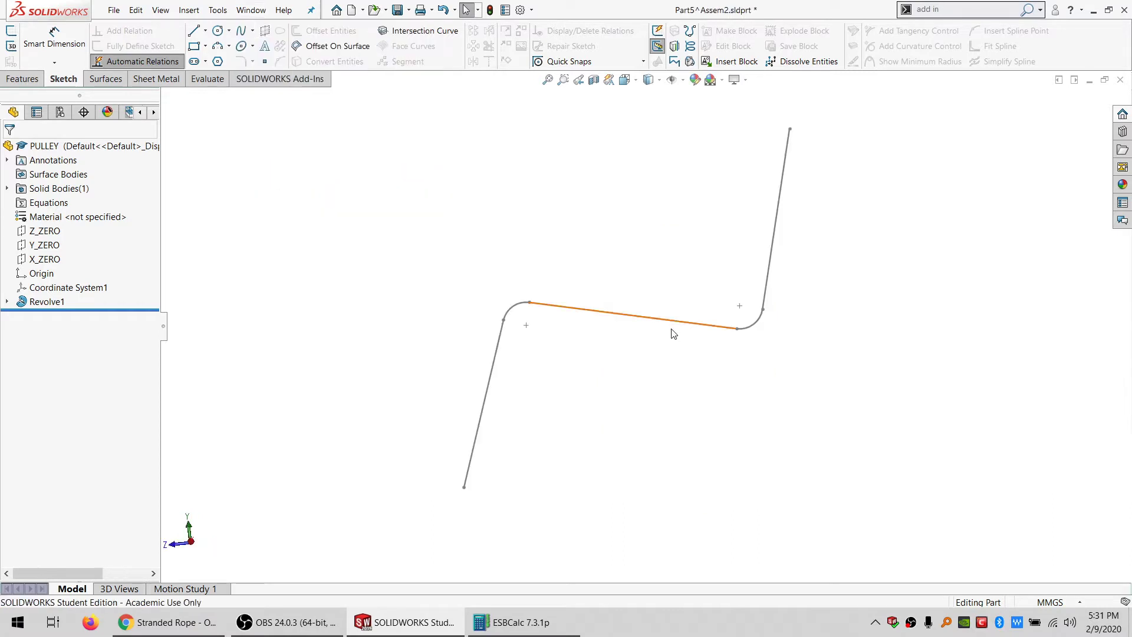
- Create a reference plane through the path's lower endpoint, perpendicular to the descending line
scroll(536, 431, "up", 1)
mouse_move(558, 432)
middle_mouse_down()
mouse_move(564, 366)
mouse_move(542, 401)
middle_mouse_up()
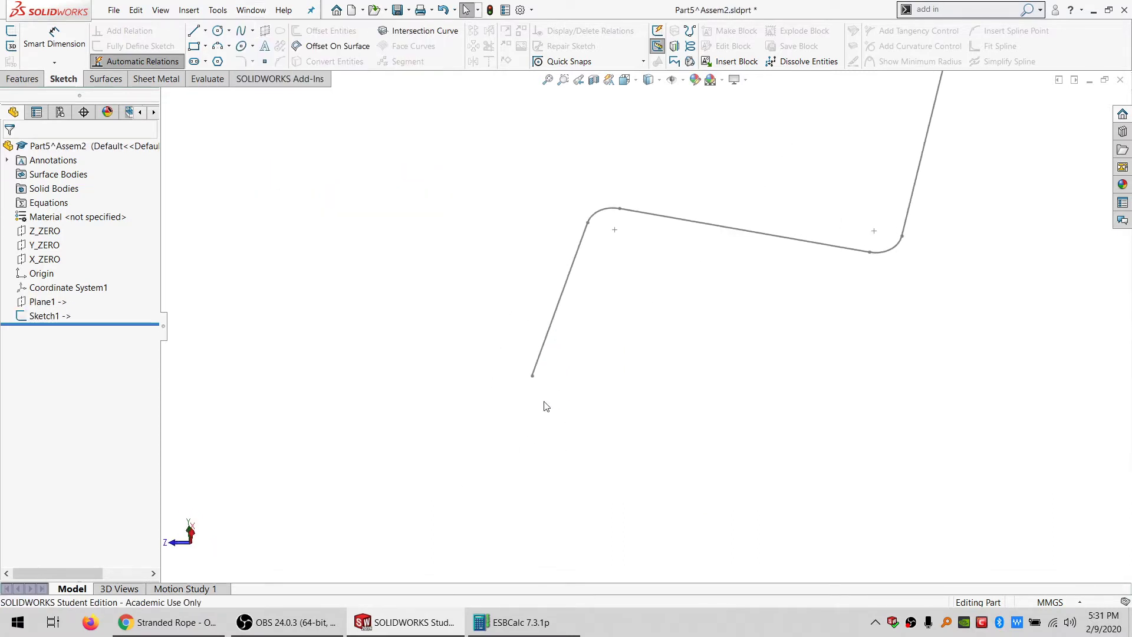
scroll(559, 343, "up", 3)
left_click(26, 80)
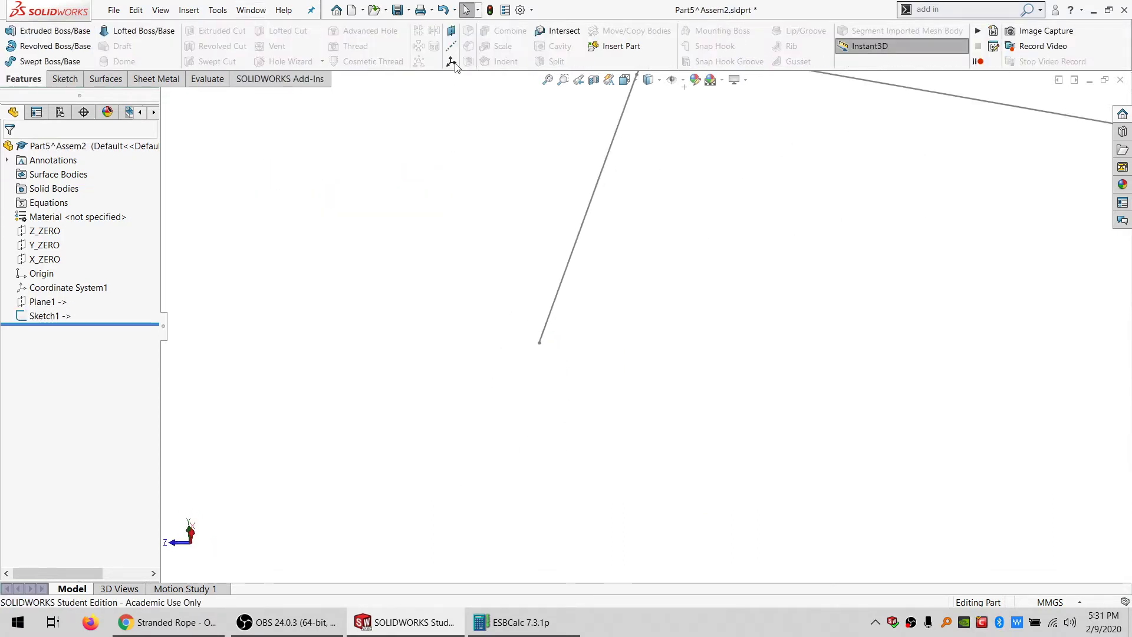
left_click(452, 31)
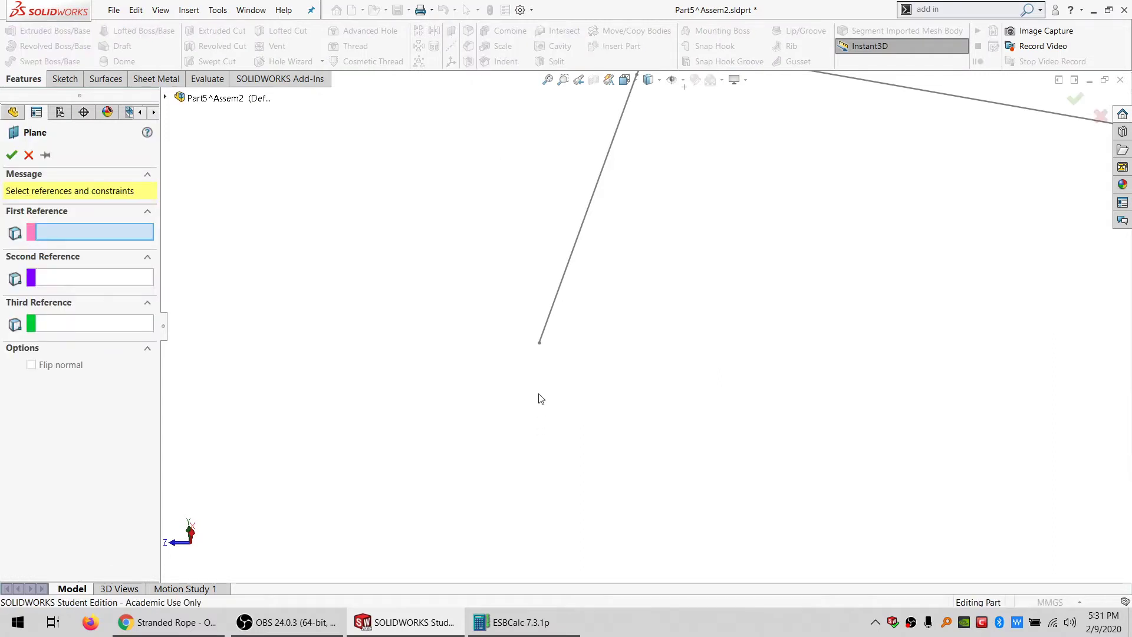
left_click(539, 343)
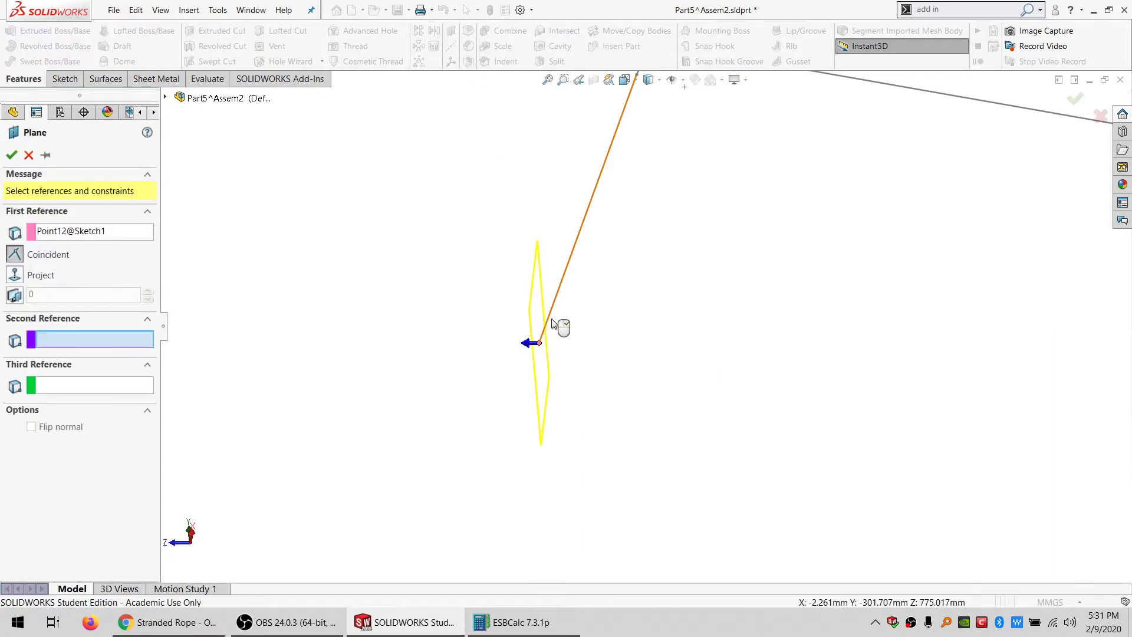
left_click(552, 319)
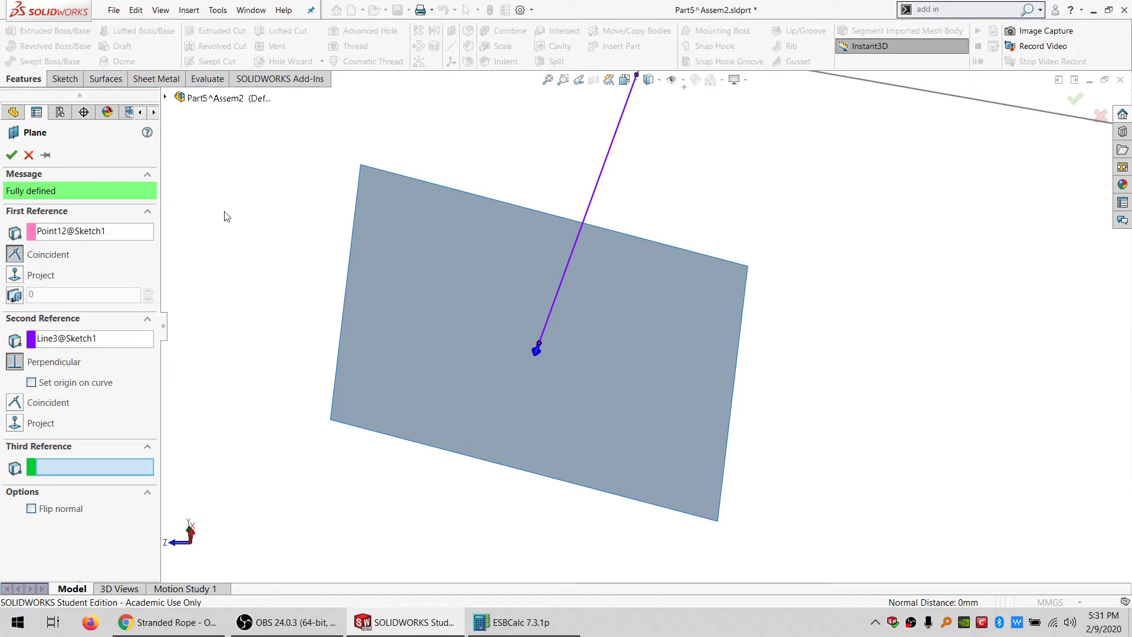
left_click(11, 155)
- Start a sketch on the new plane and draw a circle of about 94 mm radius centred on the path's endpoint
left_click(65, 78)
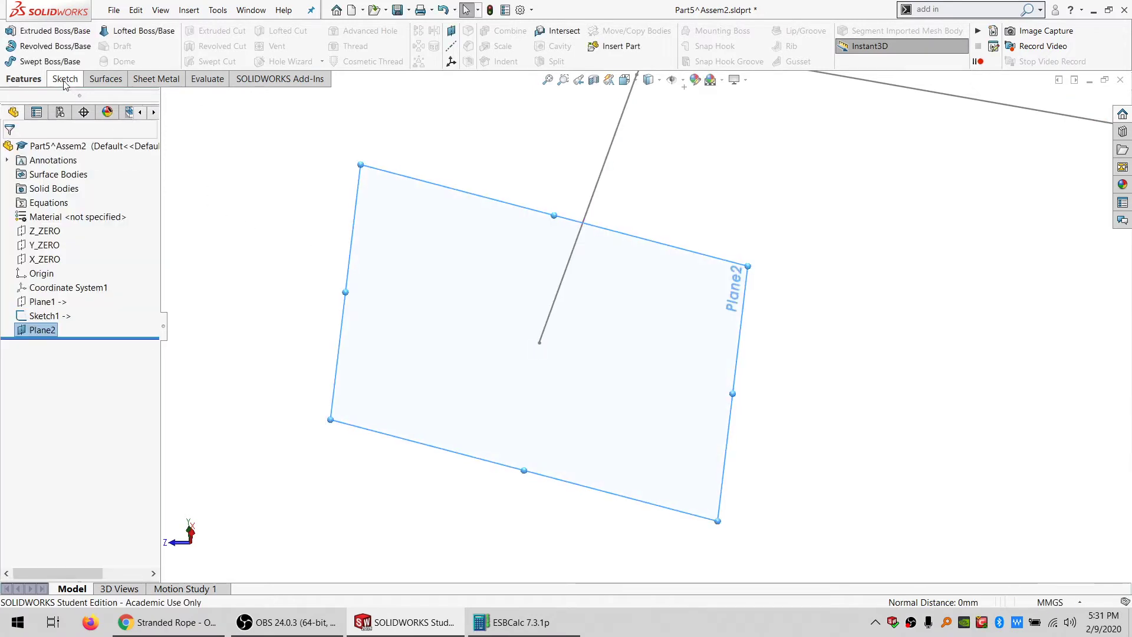
left_click(10, 33)
left_click(217, 30)
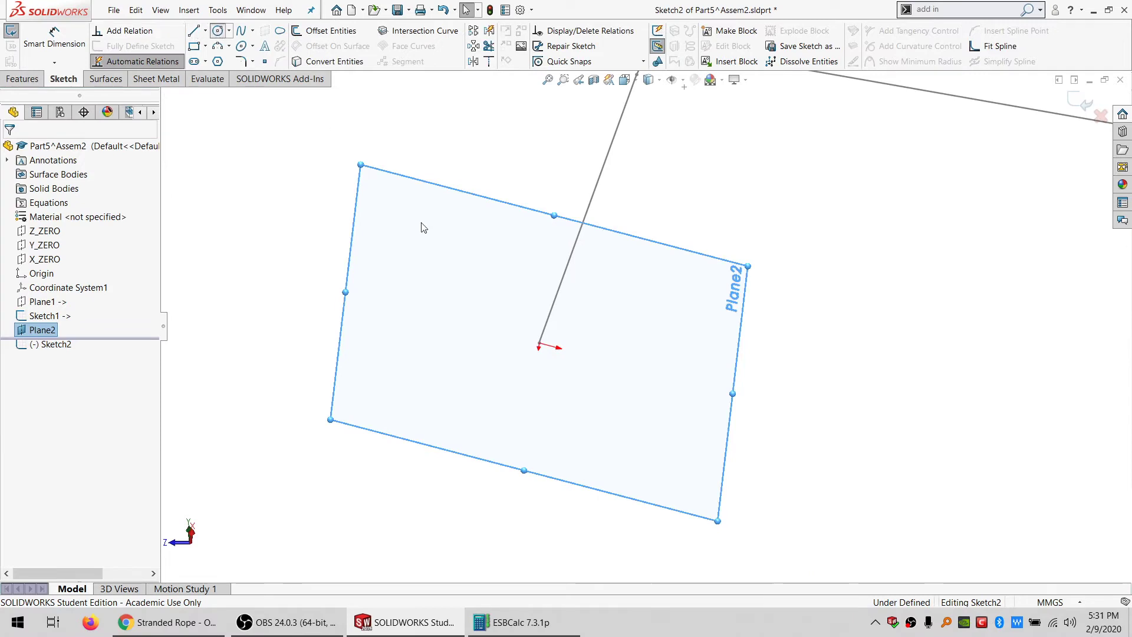
left_click(540, 344)
left_click(557, 405)
- Dimension the profile circle with a diameter of 22 mm
left_click(54, 62)
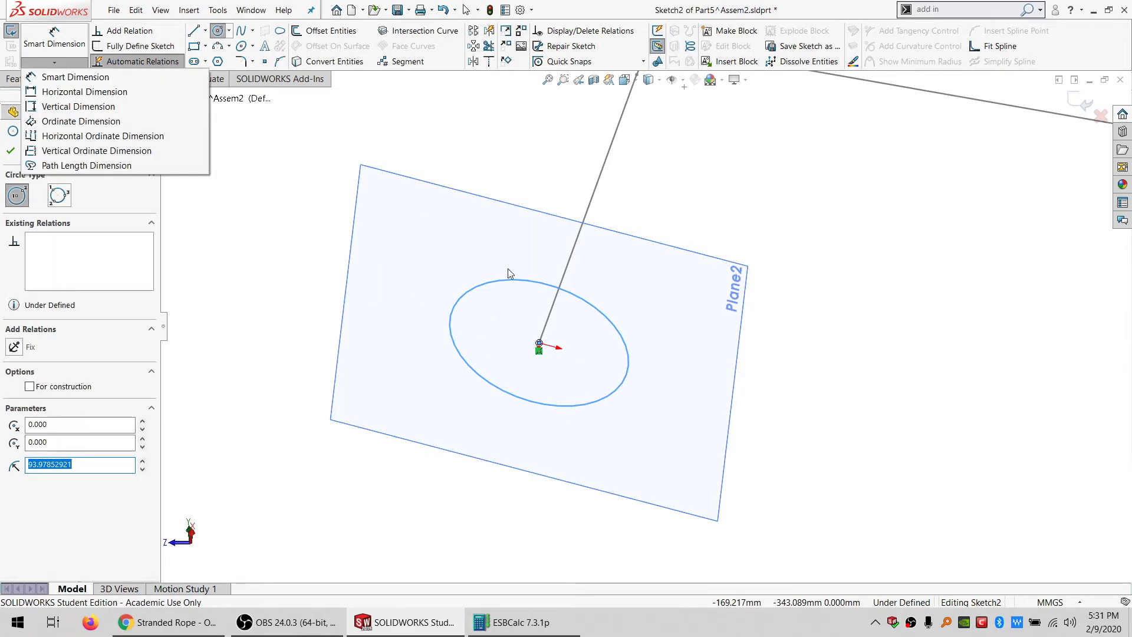
left_click(40, 35)
left_click(472, 298)
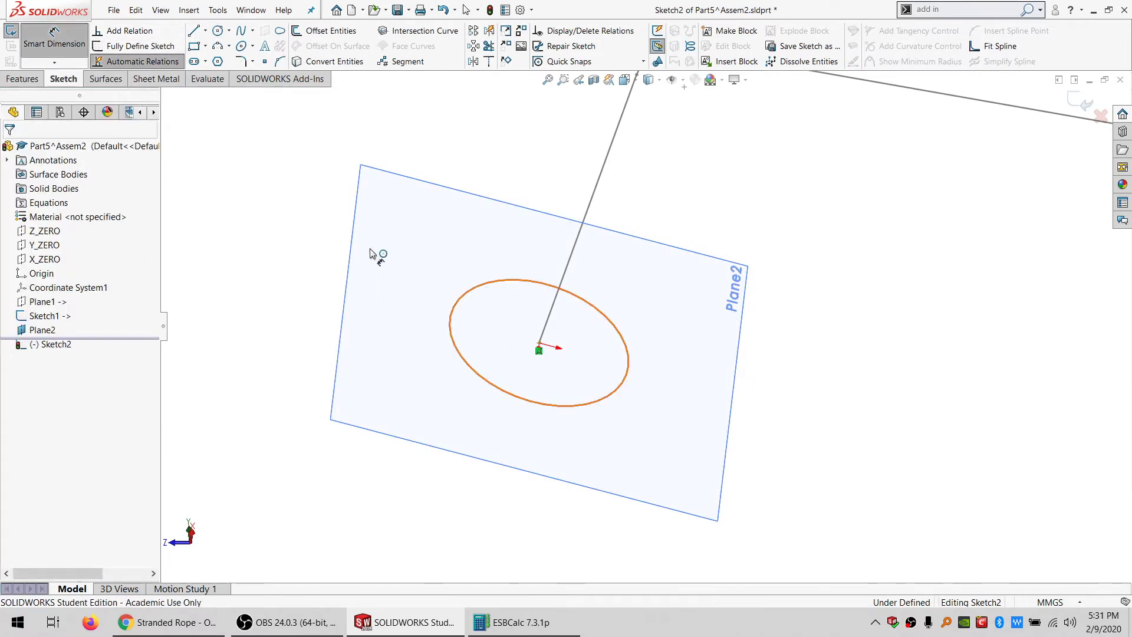
left_click(295, 234)
type("22")
key("Return")
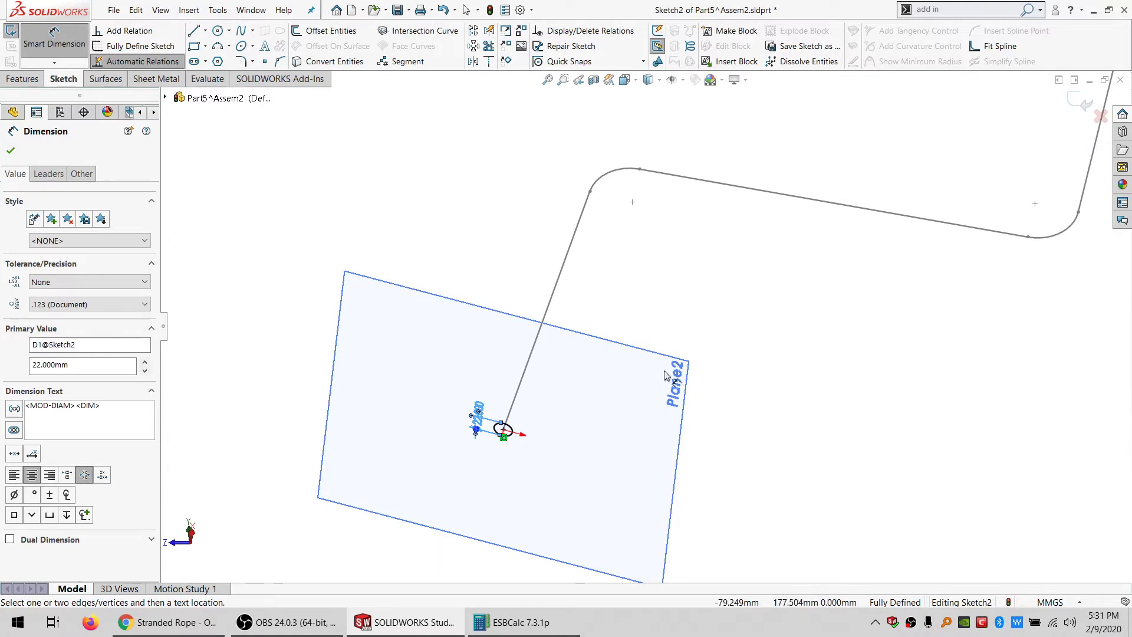
key("f")
left_click(37, 37)
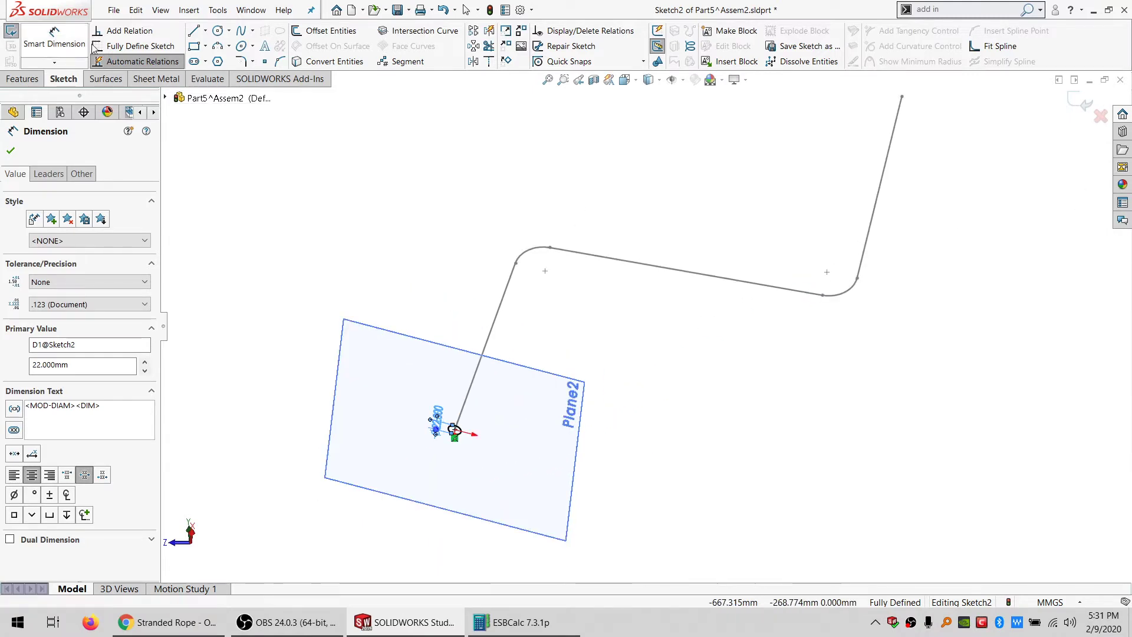
- Hide the profile's reference plane and exit the circle sketch
scroll(544, 419, "down", 2)
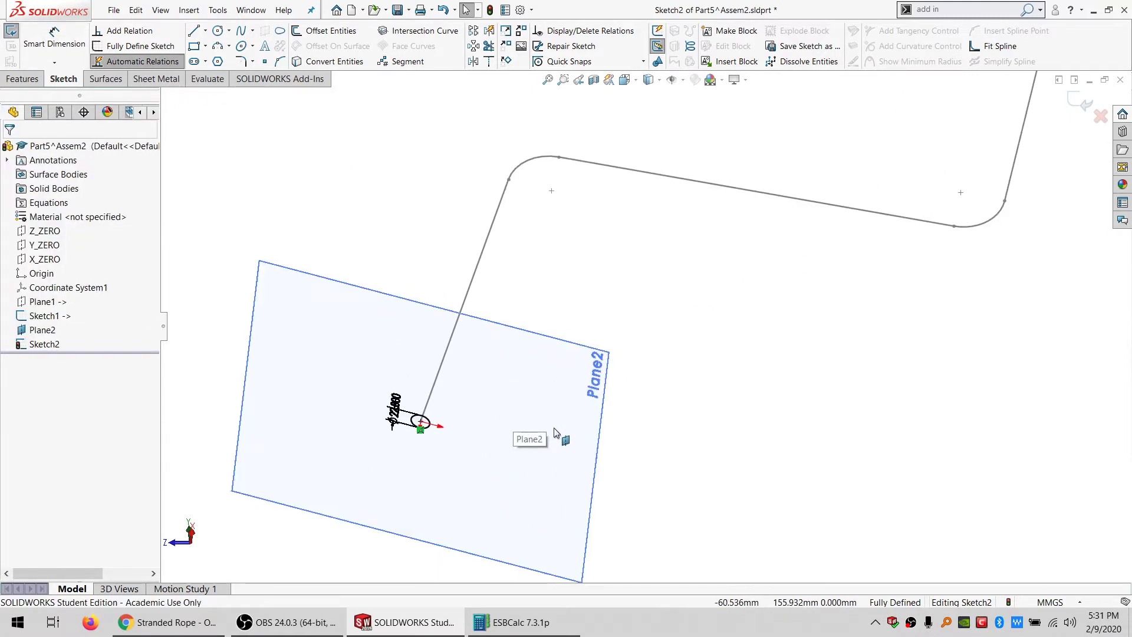
left_click(35, 330)
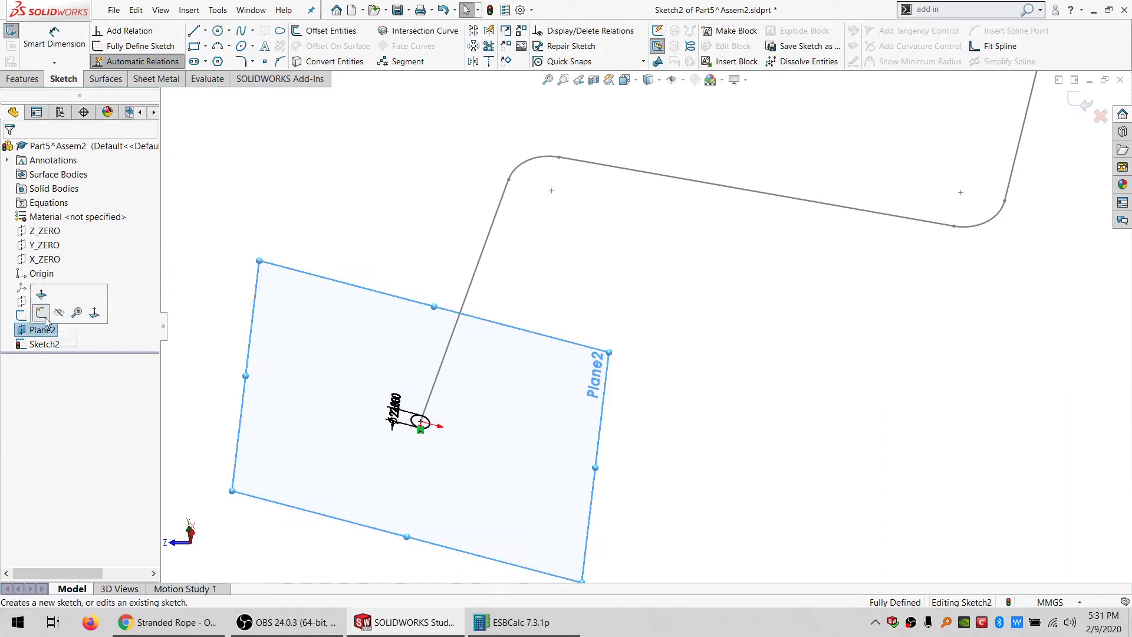
left_click(60, 317)
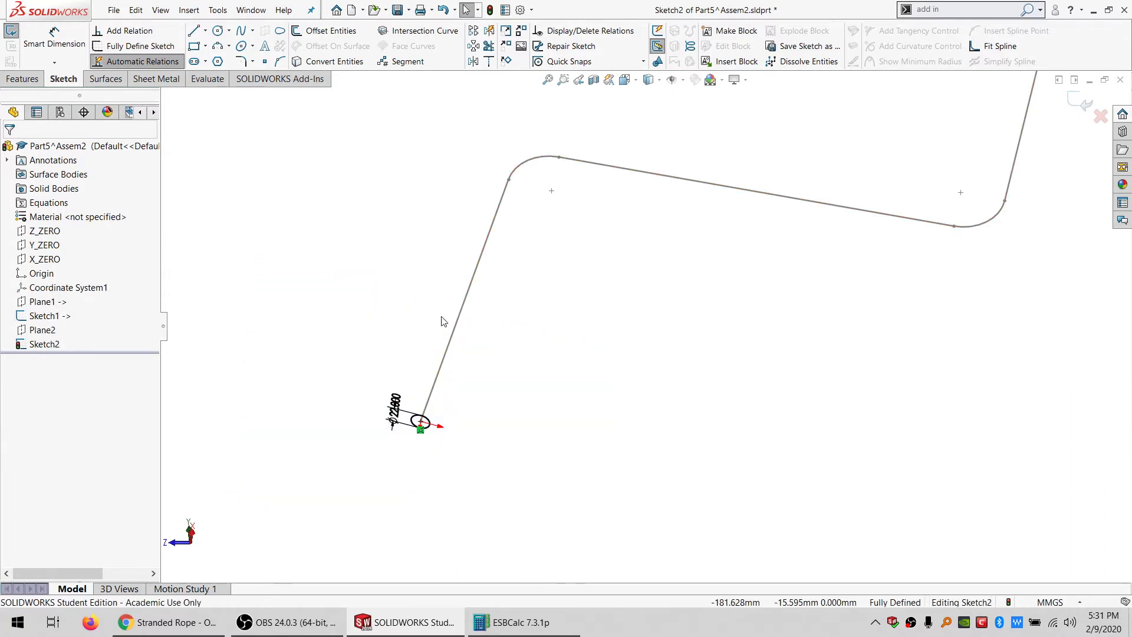
scroll(664, 349, "up", 3)
scroll(685, 335, "down", 2)
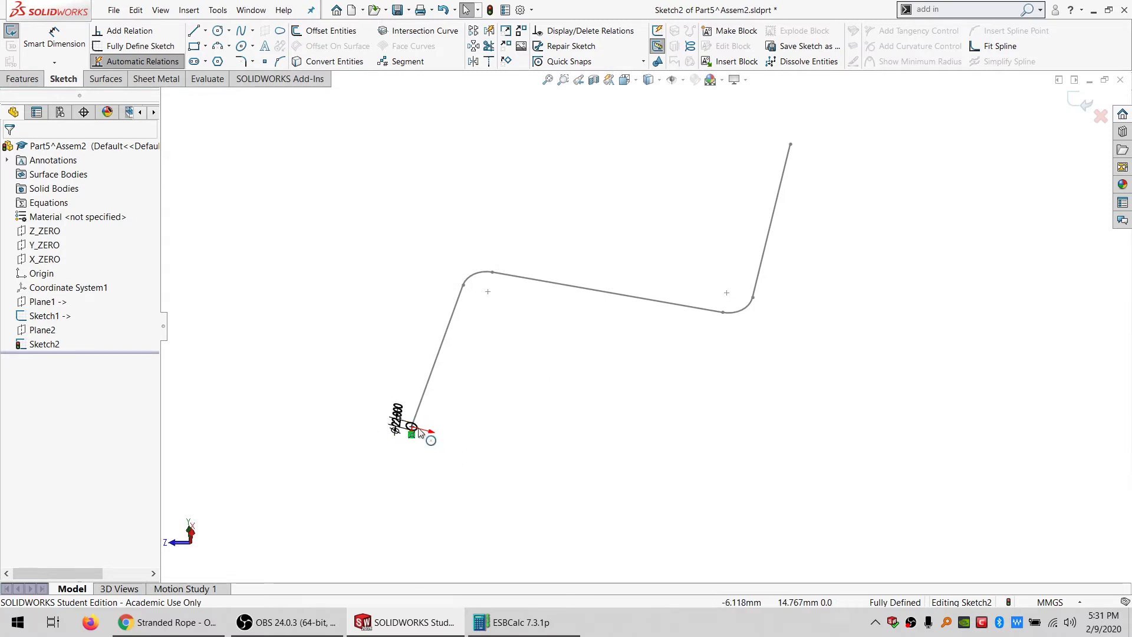
left_click(11, 31)
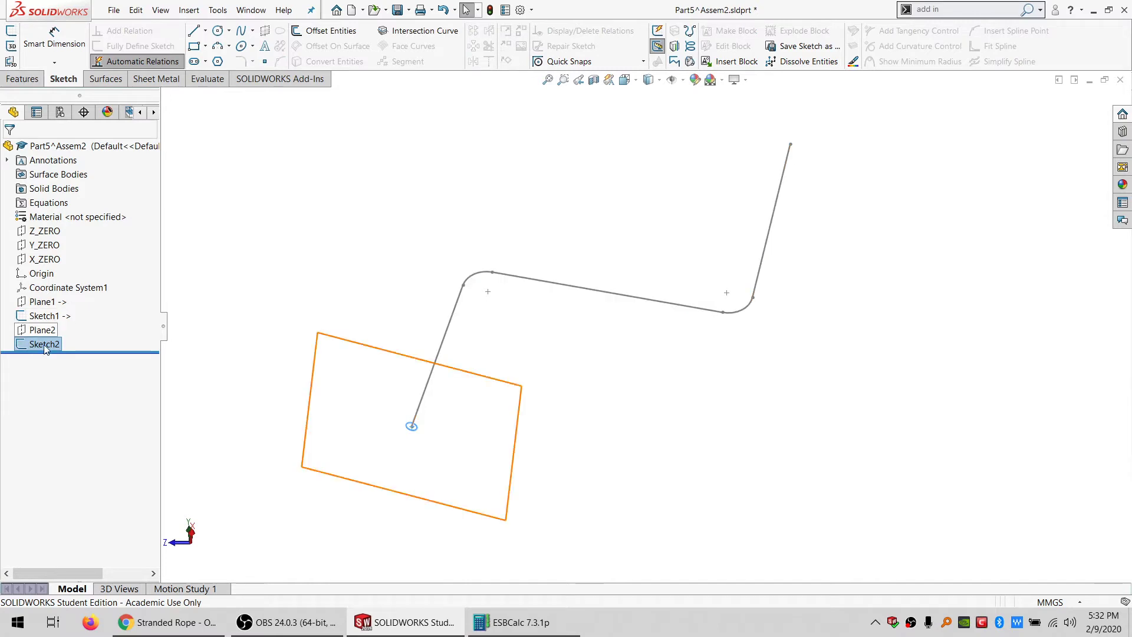
- Create a Swept Boss/Base from the circle sketch along the rope path sketch
left_click(21, 79)
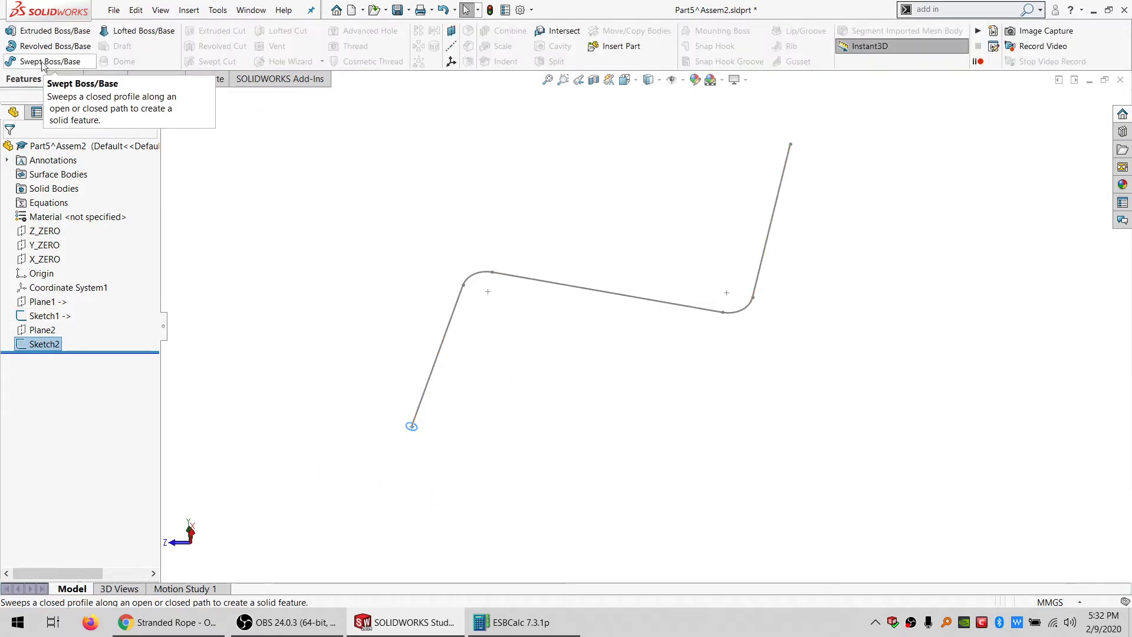
left_click(45, 61)
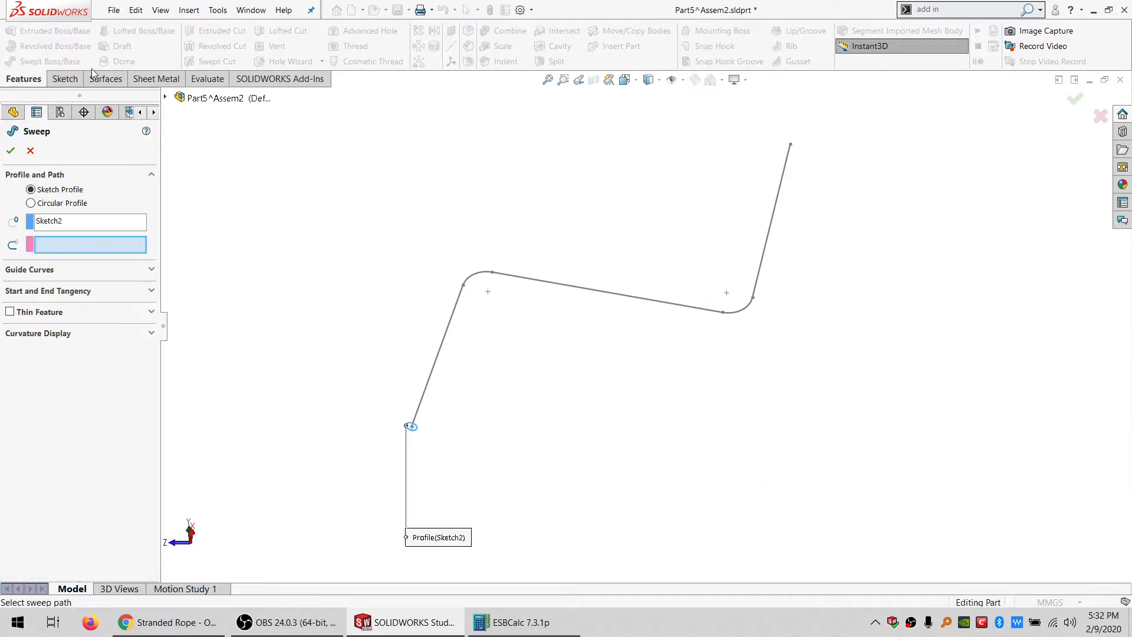
left_click(9, 115)
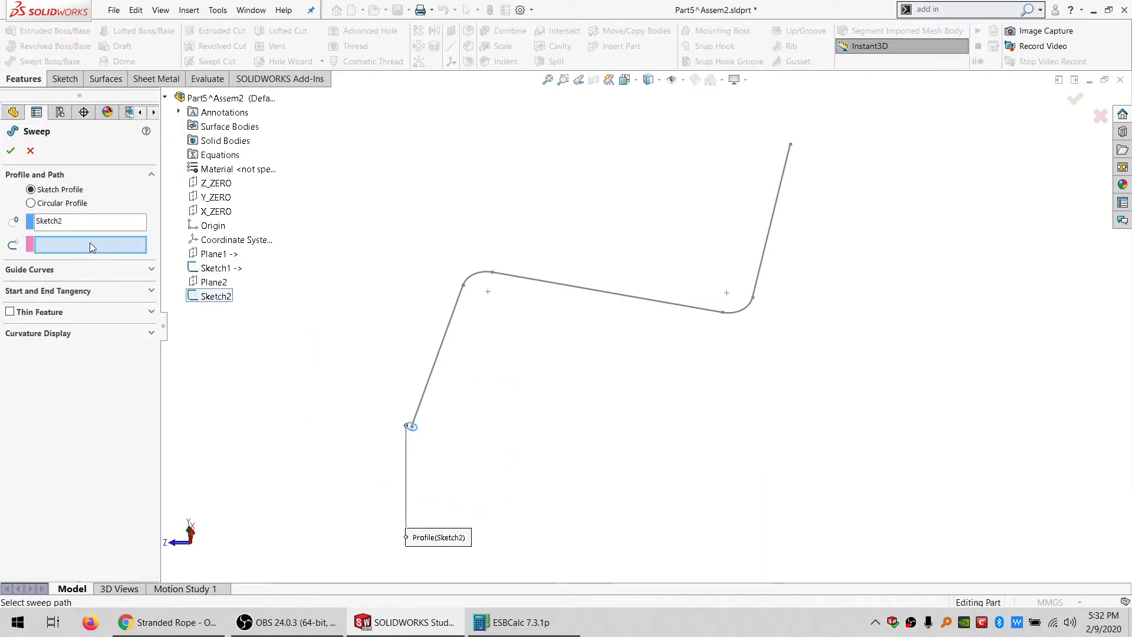
left_click(217, 268)
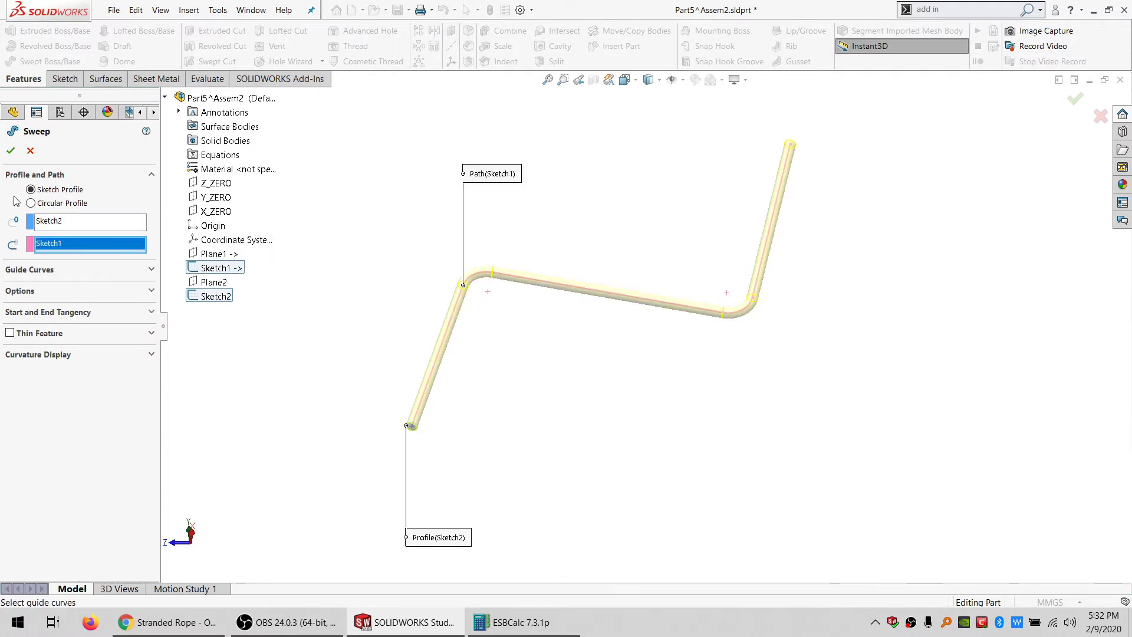
left_click(10, 151)
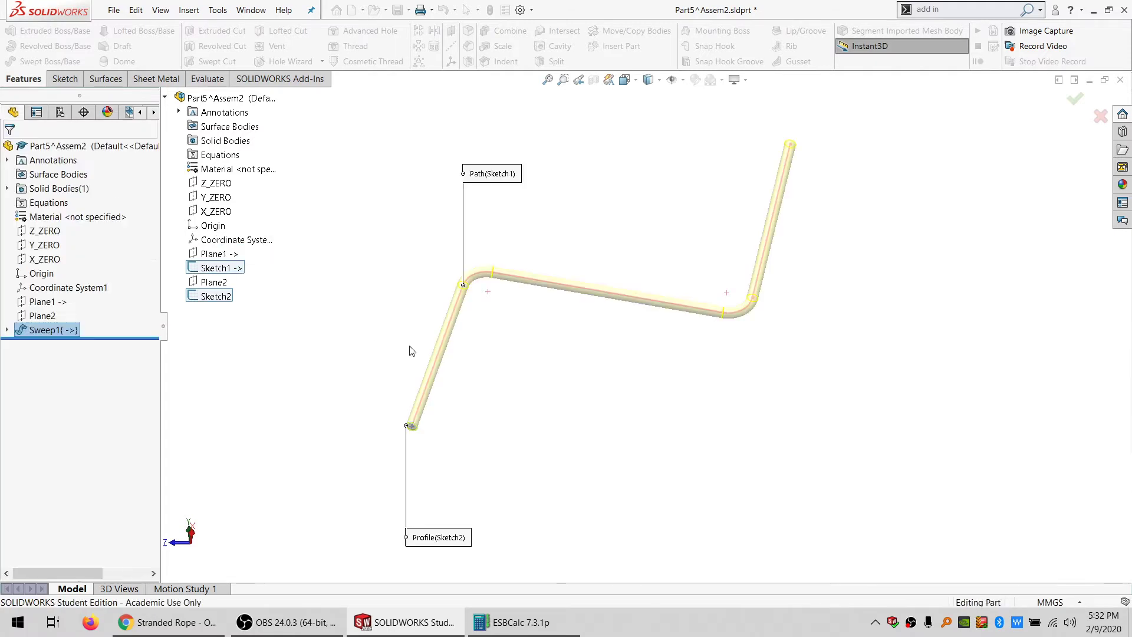
- Delete the Swept Boss/Base feature, keeping its path and profile sketches
left_click(600, 363)
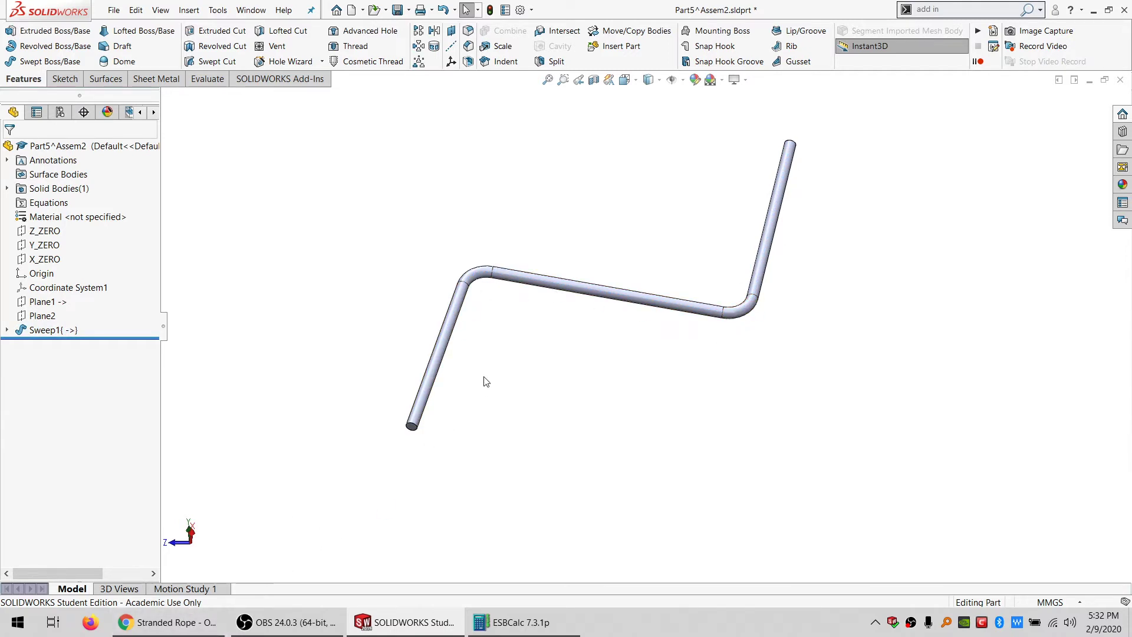
left_click(40, 330)
key("Delete")
key("Return")
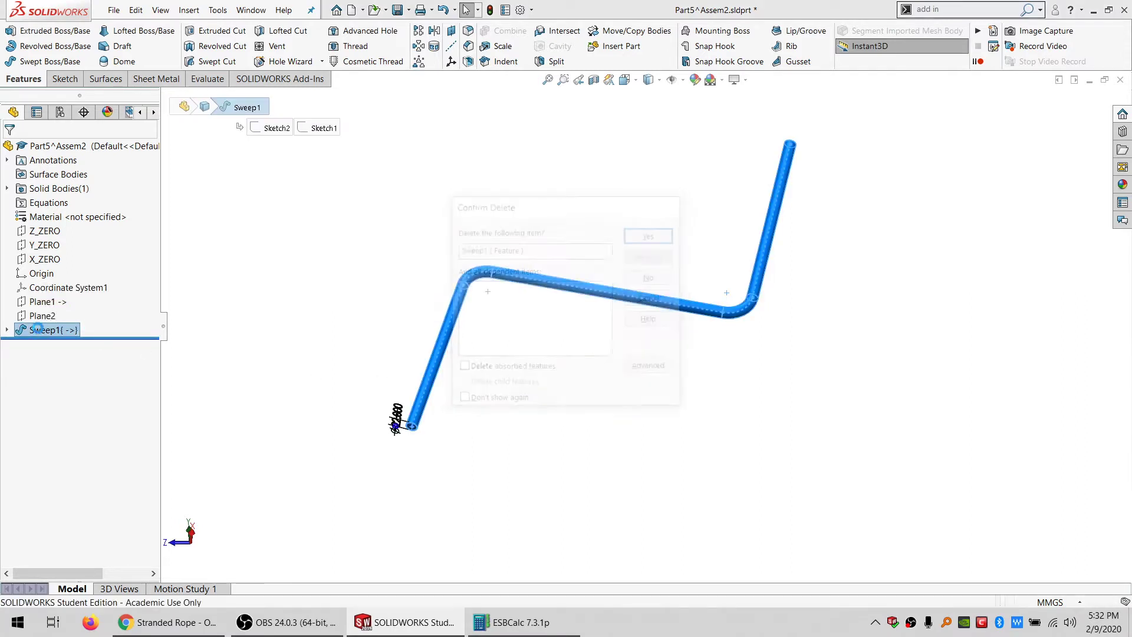
- Orient the view normal to Plane2 and open the 22 mm profile circle sketch for editing
scroll(495, 392, "down", 5)
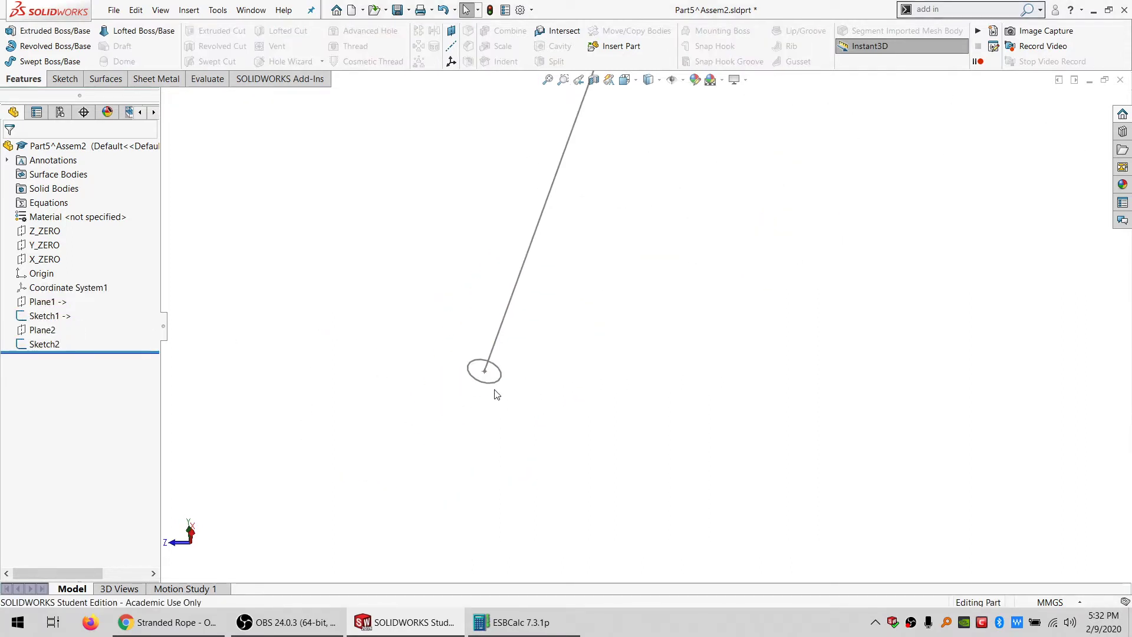
mouse_move(496, 374)
middle_mouse_down()
mouse_move(518, 351)
mouse_move(529, 281)
mouse_move(490, 391)
middle_mouse_up()
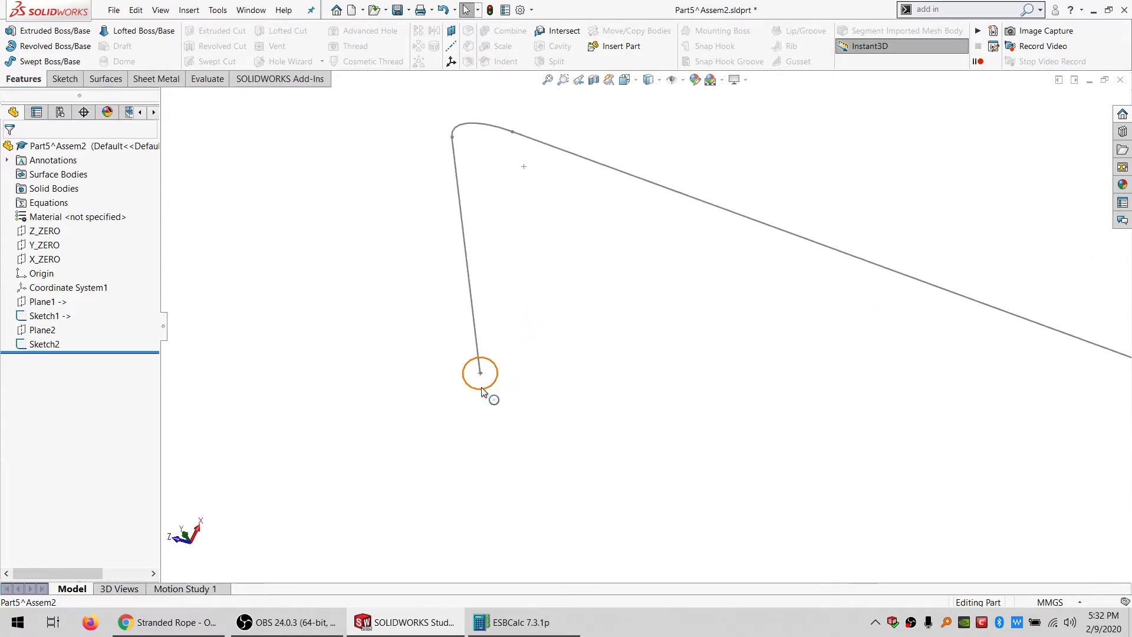
scroll(448, 392, "down", 3)
left_click(41, 330)
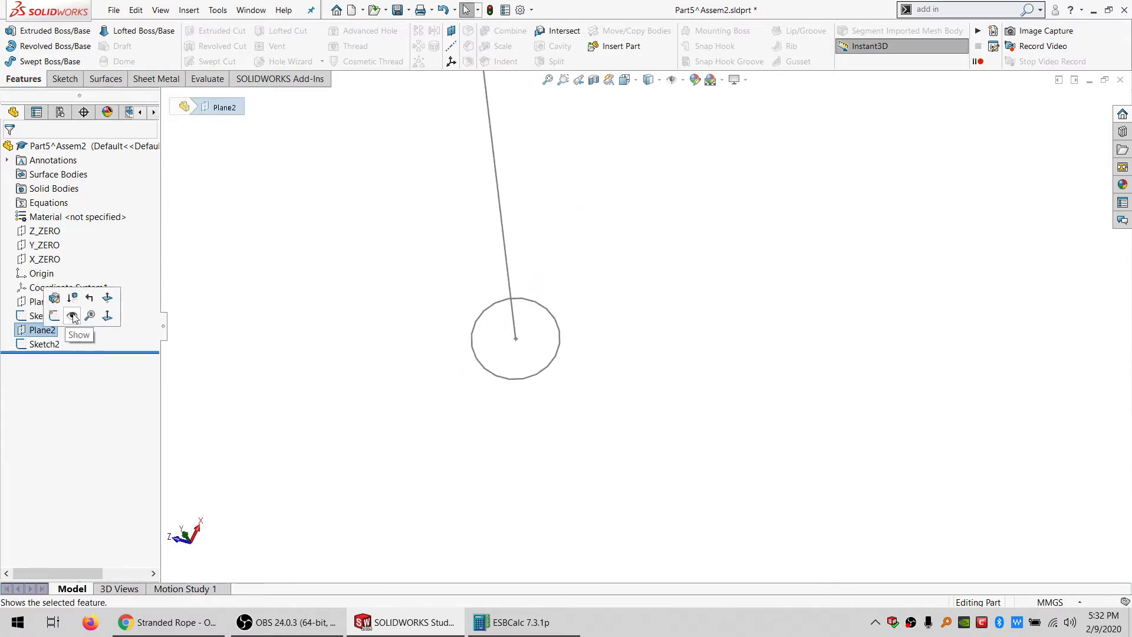
left_click(107, 315)
scroll(653, 442, "down", 6)
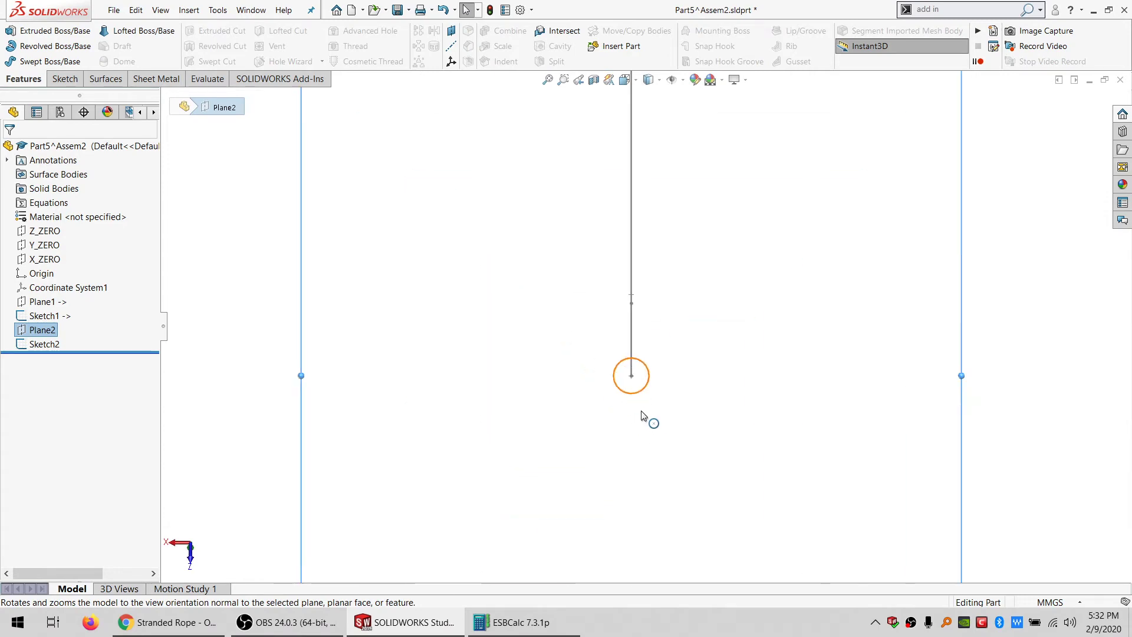
scroll(641, 363, "down", 4)
left_click(44, 344)
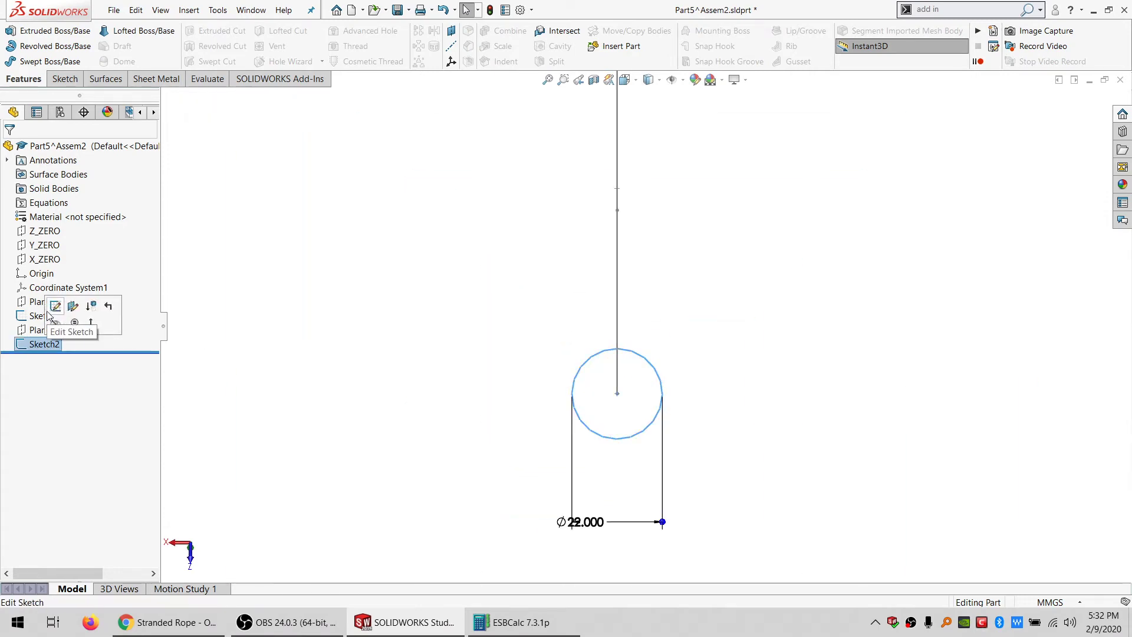
left_click(56, 306)
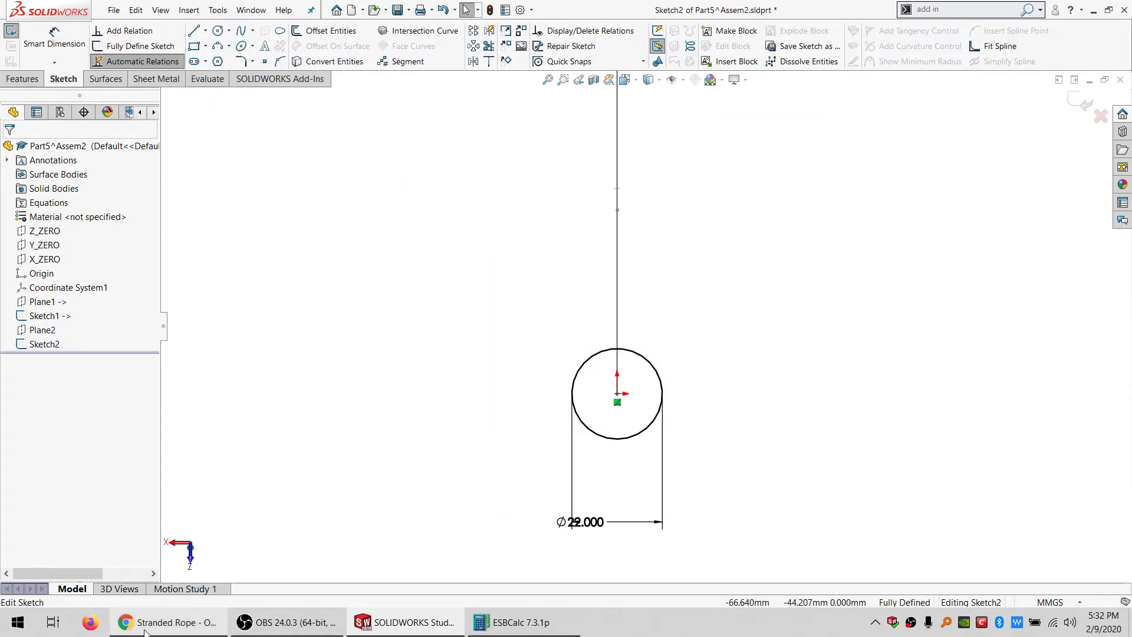
- Switch to the Stranded Rope web page in Chrome and examine the typical core patterns, highlighting 3 core X 7 core
left_click(168, 622)
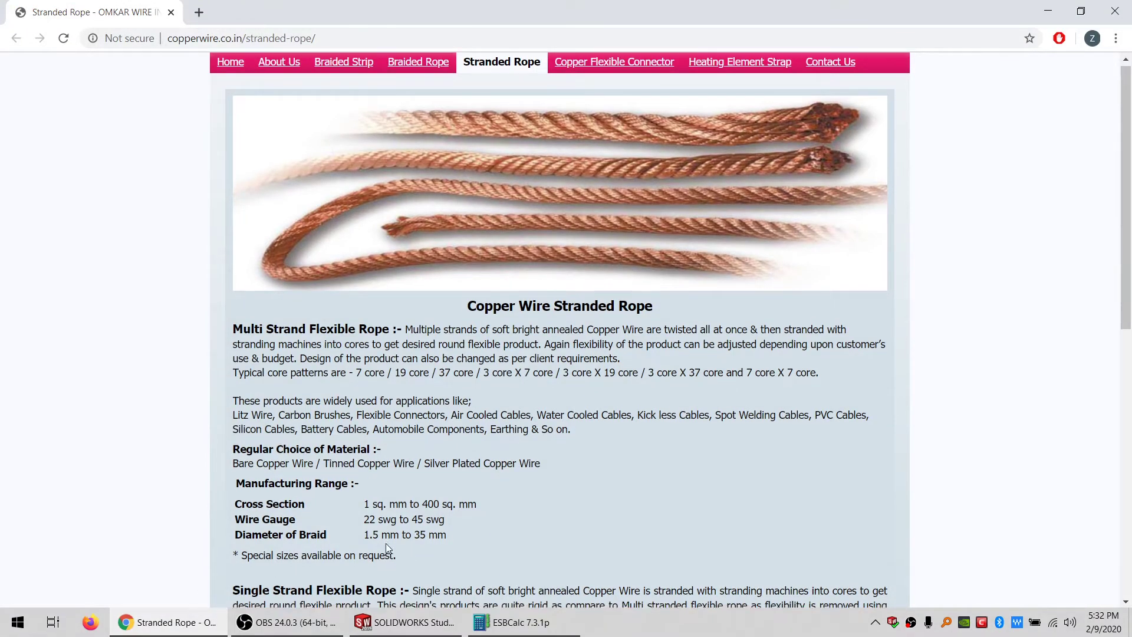
scroll(386, 543, "down", 1)
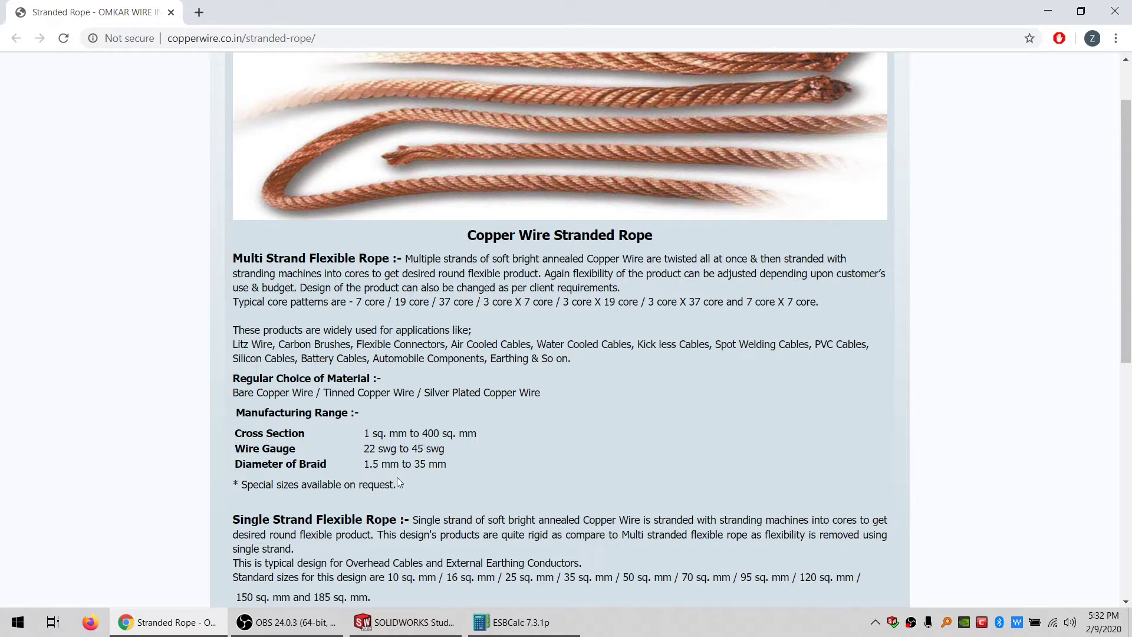
scroll(413, 446, "up", 1)
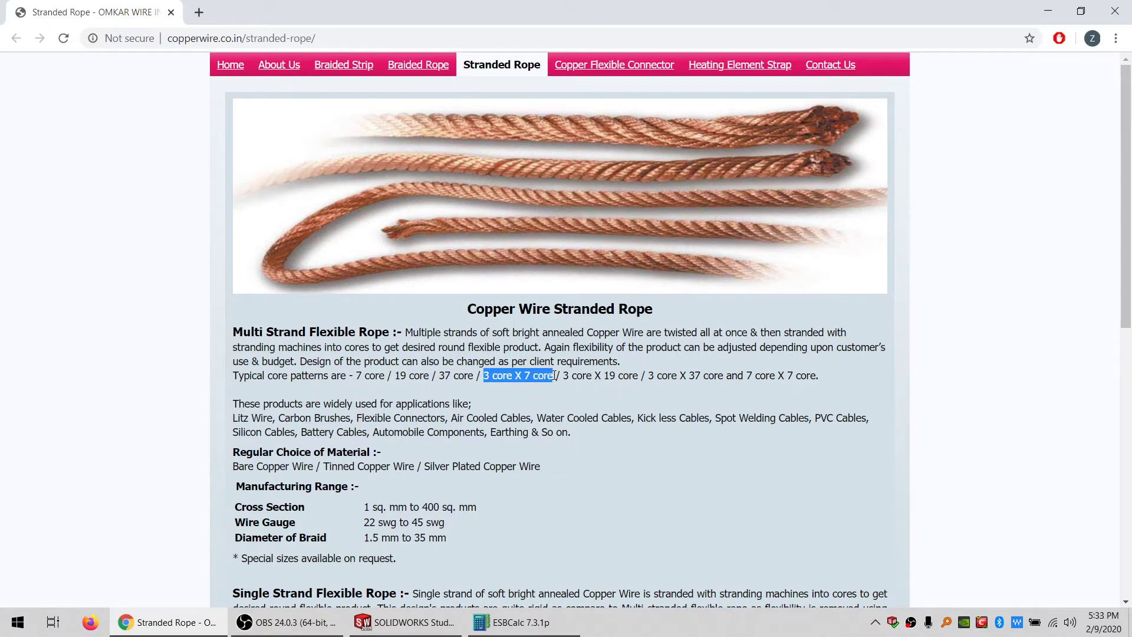
left_click(413, 620)
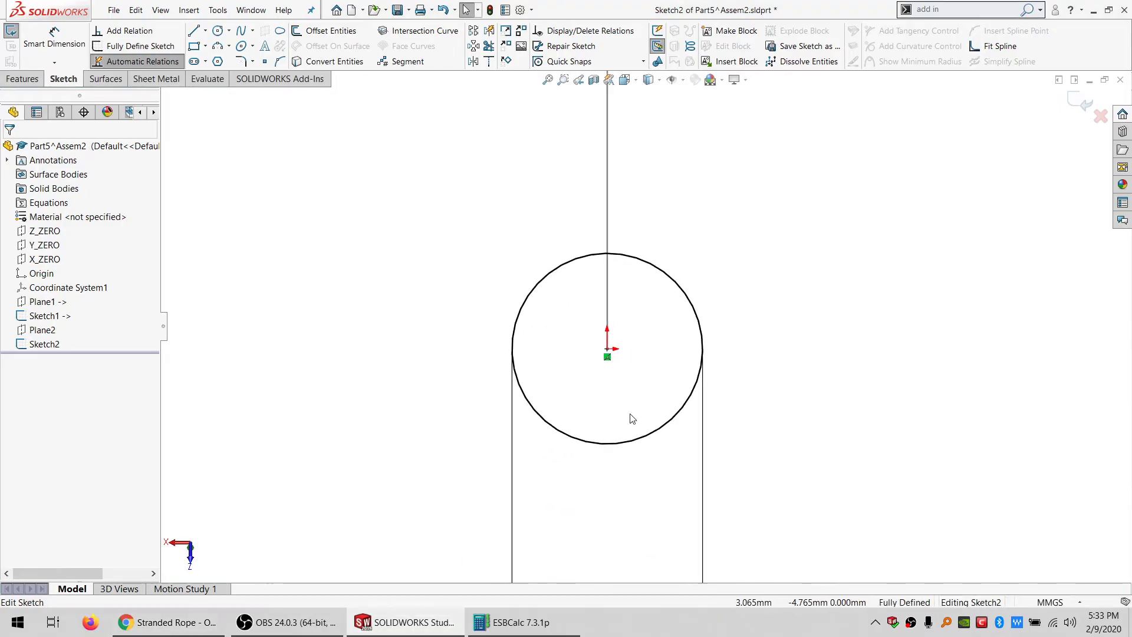
- In the SOLIDWORKS profile sketch, draw three small circles of about 0.7 to 1 mm radius close together near the large circle's lower-left edge
key("c")
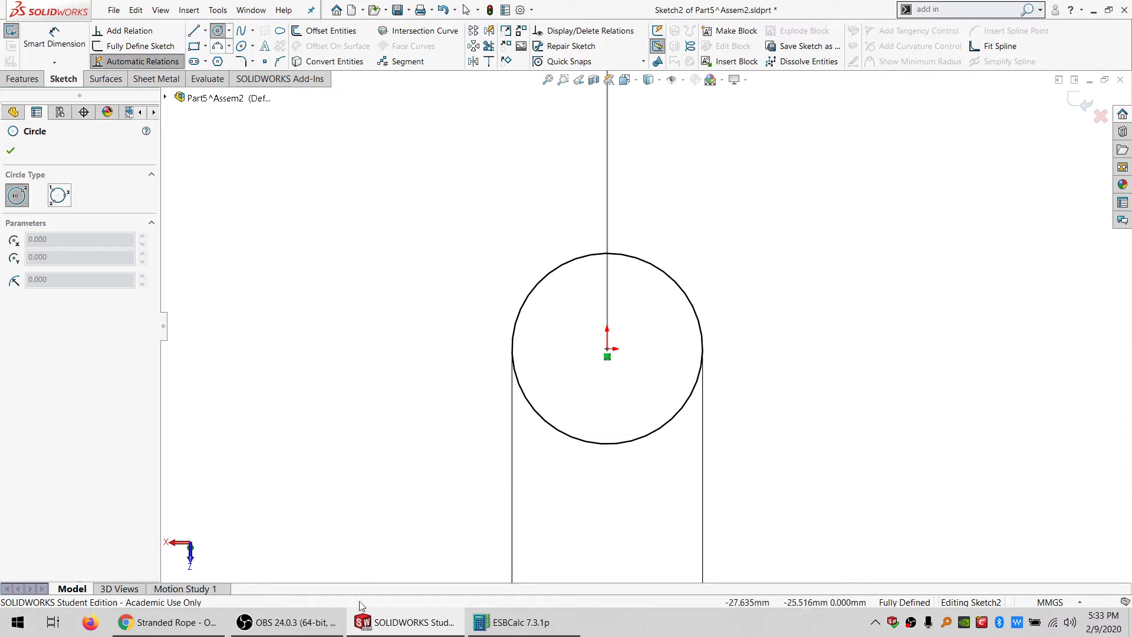
left_click(561, 409)
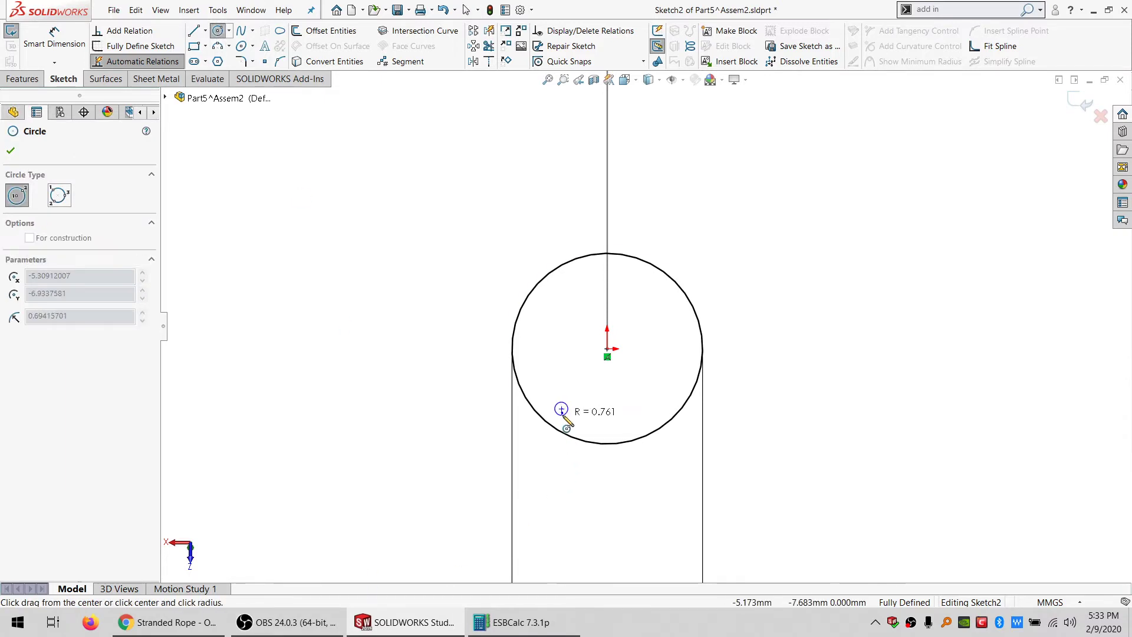
left_click(566, 422)
left_click(561, 409)
left_click(572, 398)
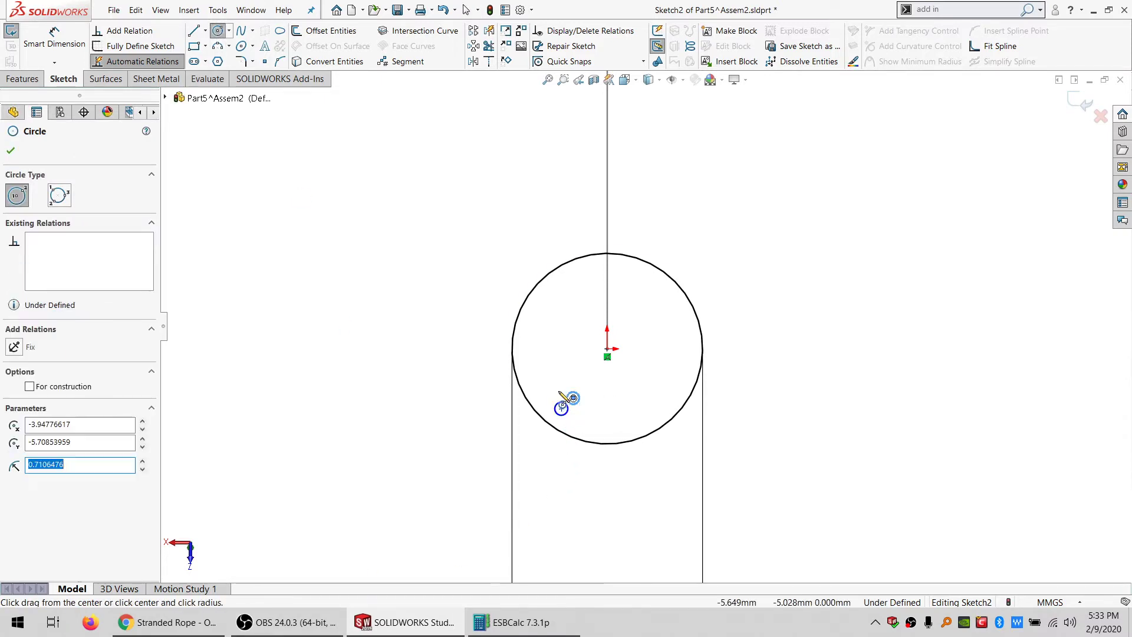
left_click(559, 391)
left_click(570, 403)
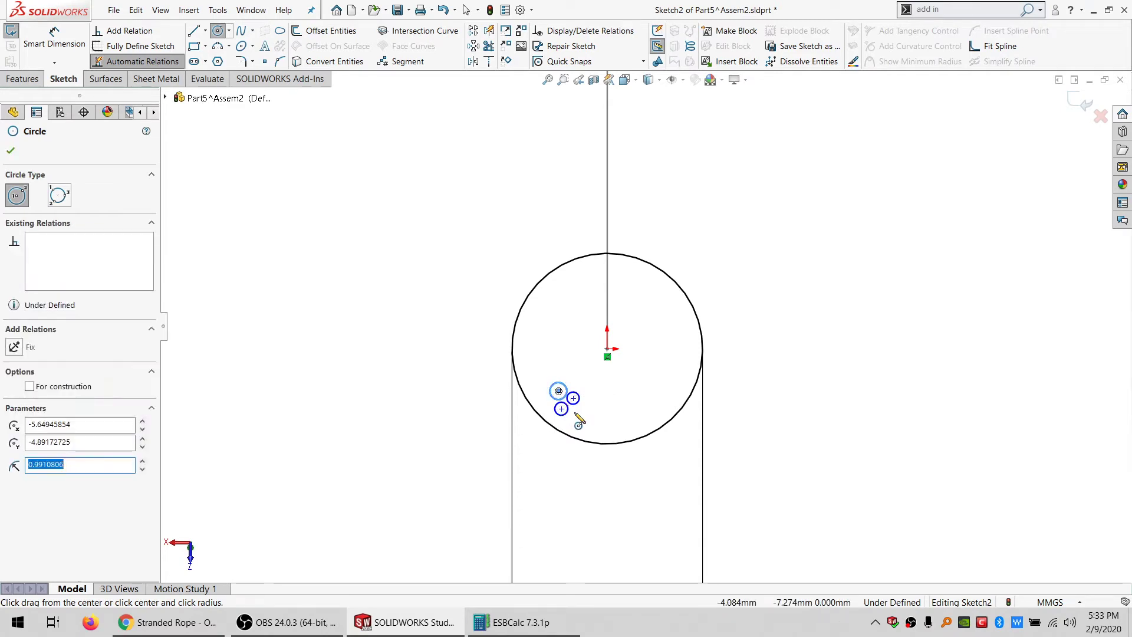
- Add an Equal relation between the three small circles
scroll(602, 420, "down", 5)
key("Escape")
mouse_move(557, 381)
left_mouse_down()
mouse_move(480, 277)
mouse_move(484, 358)
mouse_move(495, 370)
left_mouse_up()
left_click(36, 406)
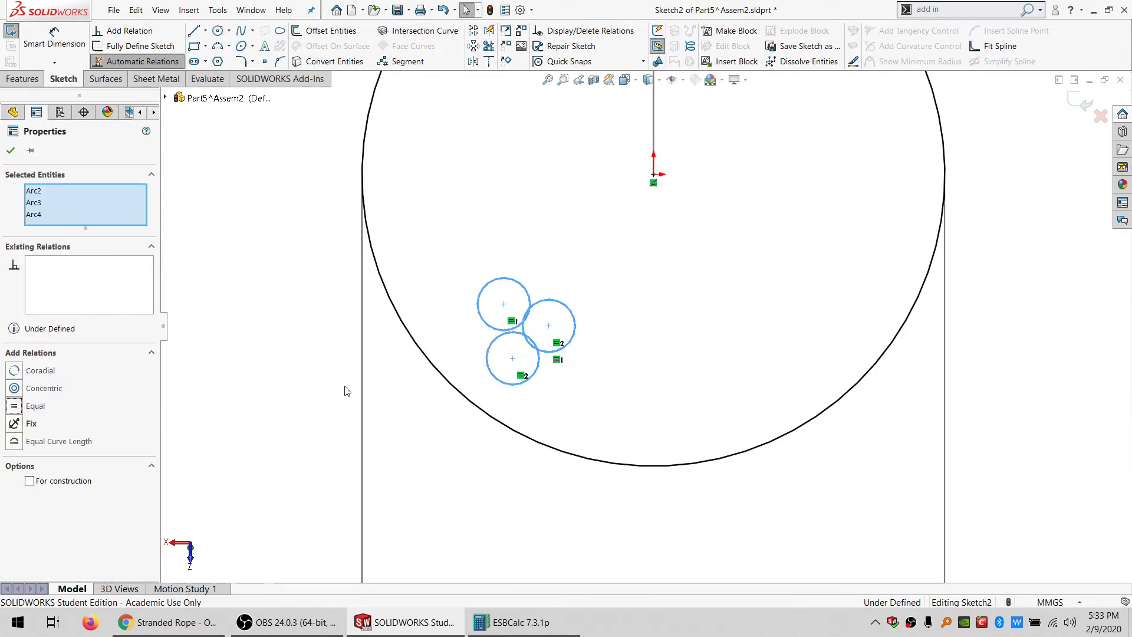
key("Escape")
- Make the upper-left small circle tangent to each of the other two small circles
left_click(531, 306)
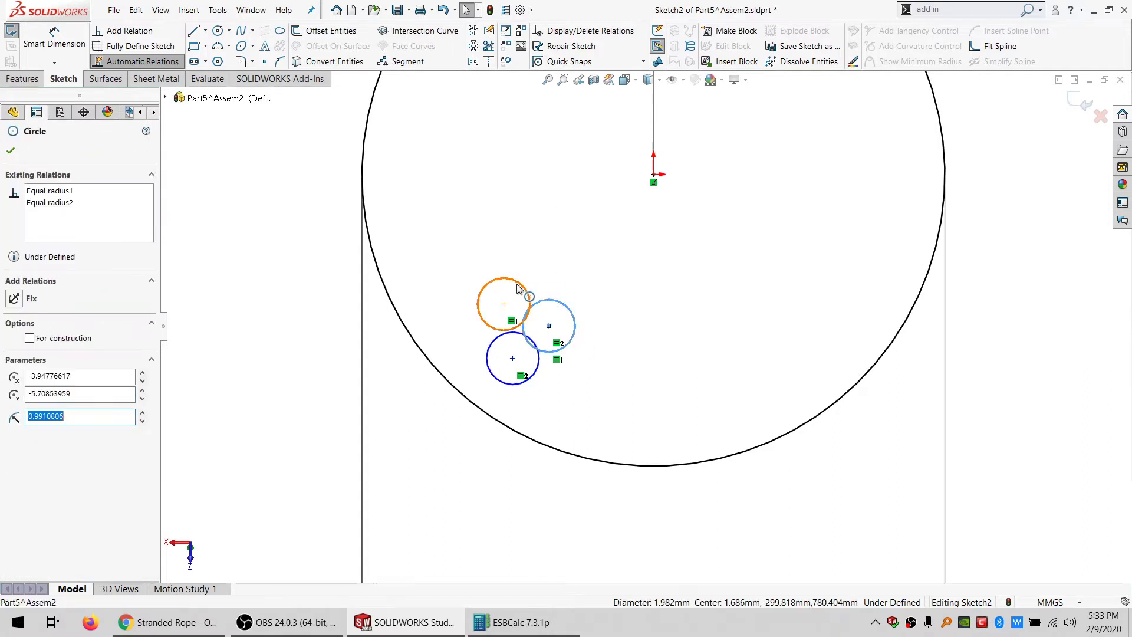
left_click(525, 292)
left_click(37, 378)
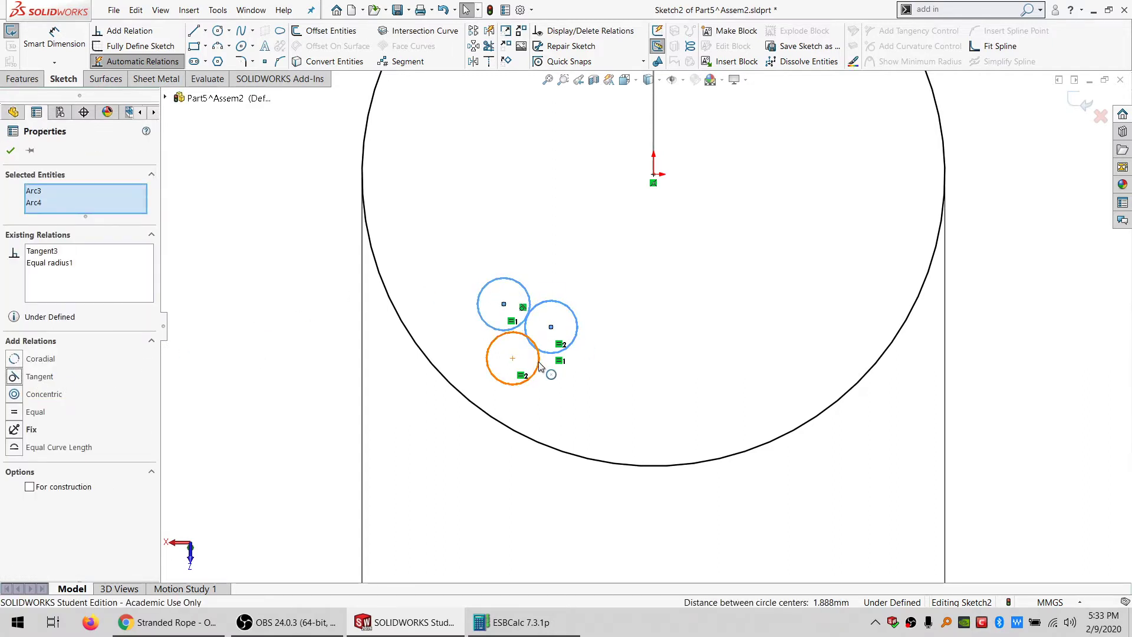
left_click(495, 340)
left_click(495, 329, "ctrl")
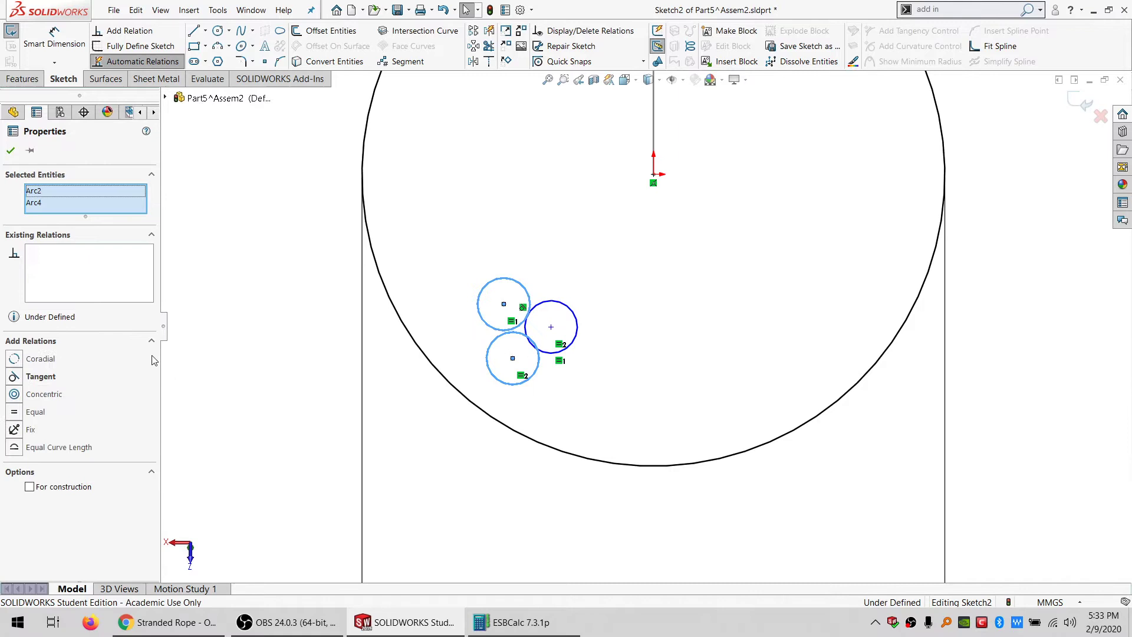
left_click(36, 377)
left_click(266, 368)
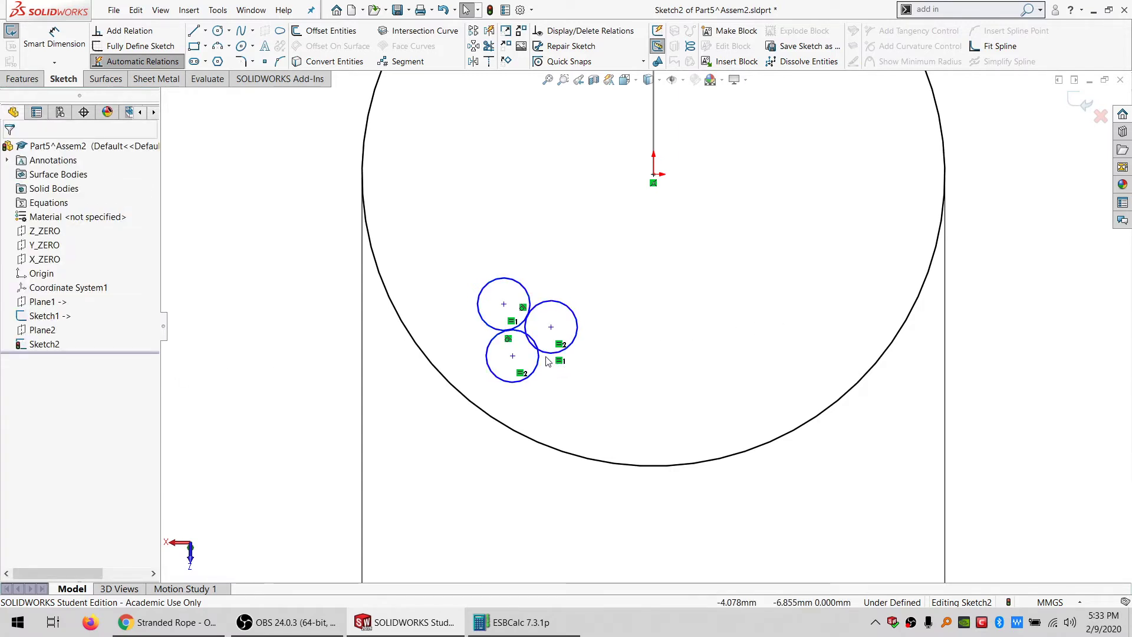
- Add a Tangent relation between the lower and right small circles, completing the three-circle strand cluster
left_click(516, 362)
left_click(574, 327, "ctrl")
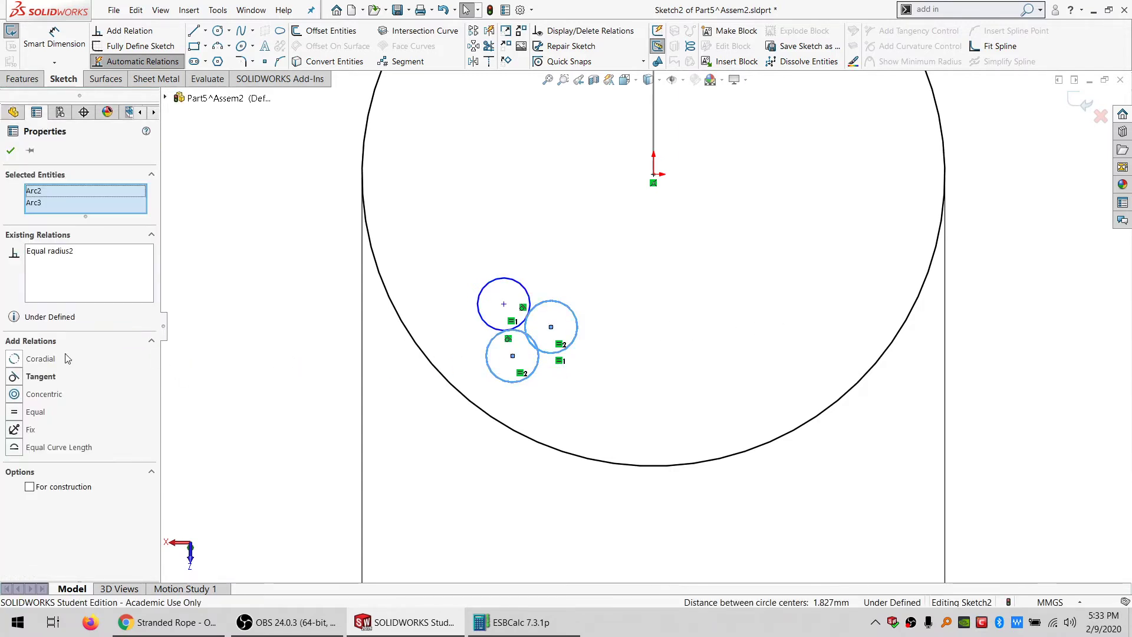
left_click(47, 377)
scroll(723, 313, "up", 5)
scroll(695, 289, "down", 4)
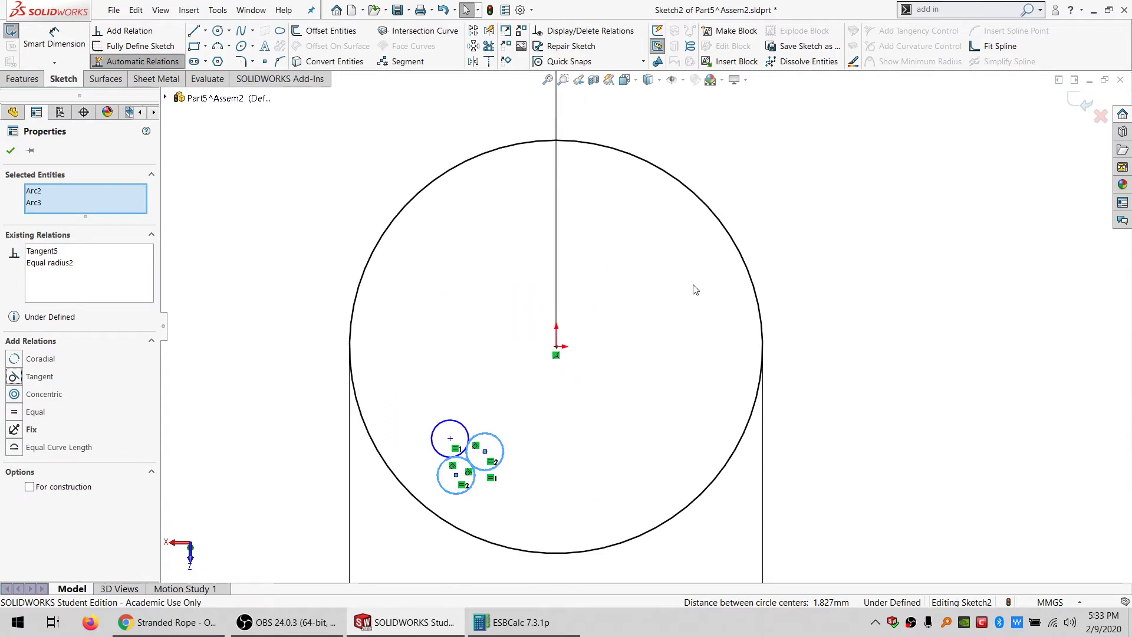
left_click(551, 439)
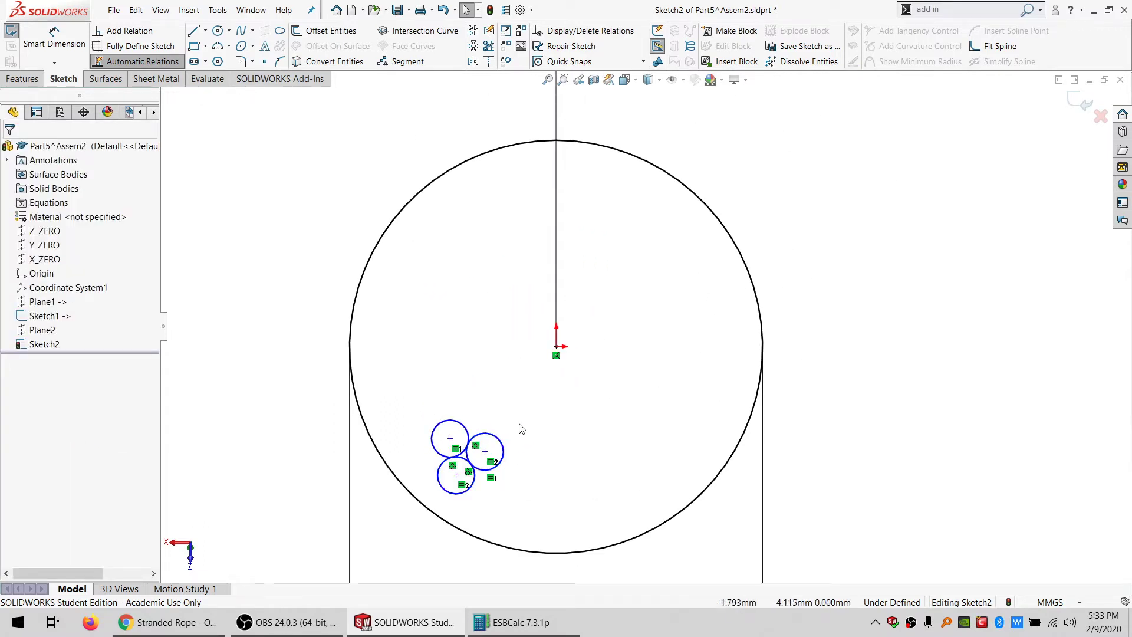
- Copy the three-circle cluster and paste six copies inside the large circle, five spread around it and one near the centre
mouse_move(494, 411)
left_mouse_down()
mouse_move(427, 480)
mouse_move(490, 496)
left_mouse_up()
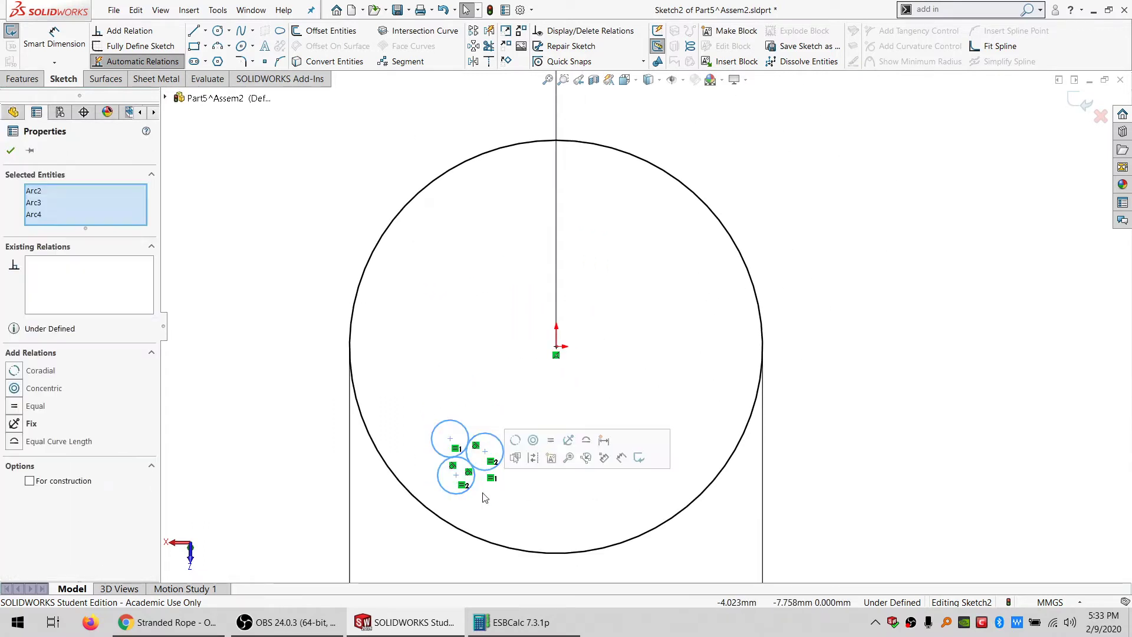
left_click(446, 333)
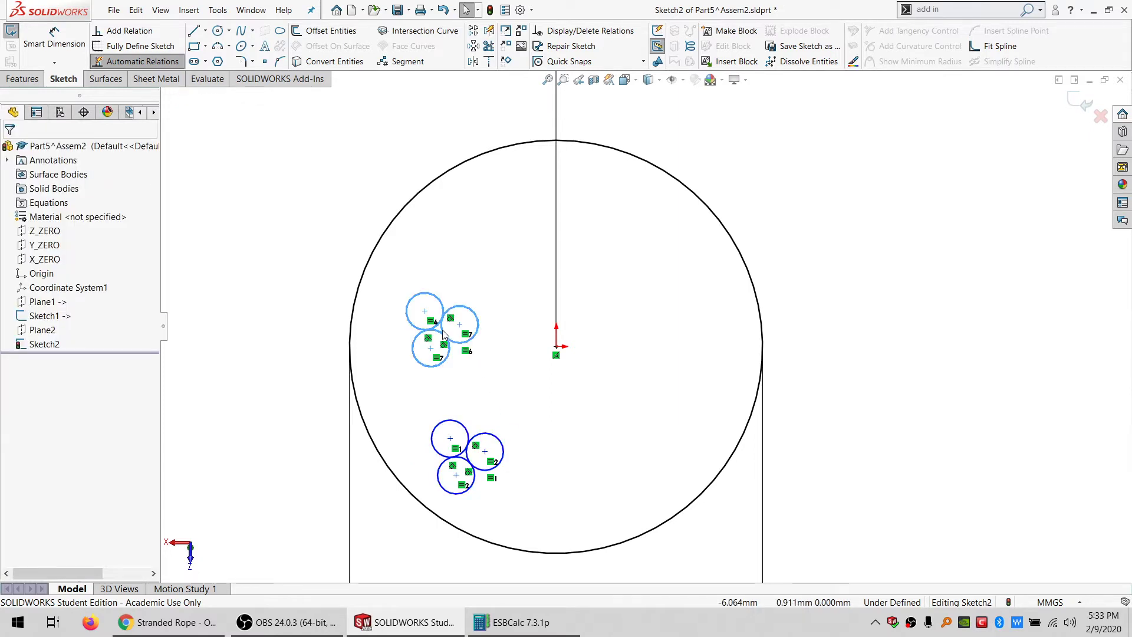
left_click(495, 249)
key("ctrl+v")
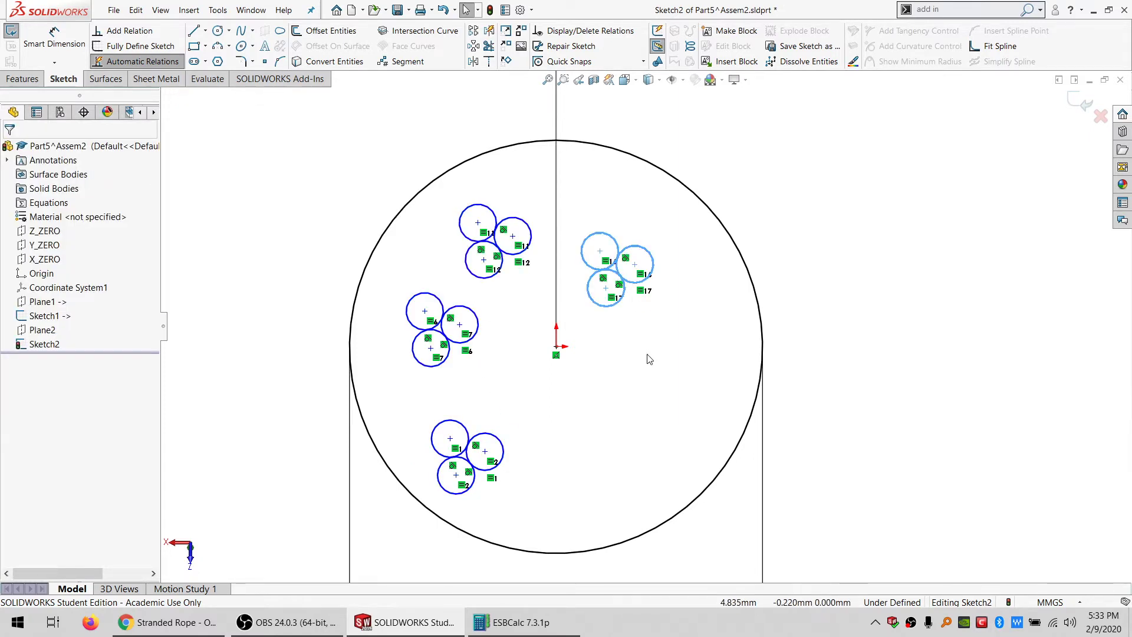
left_click(656, 376)
key("ctrl+v")
left_click(585, 490)
key("ctrl+v")
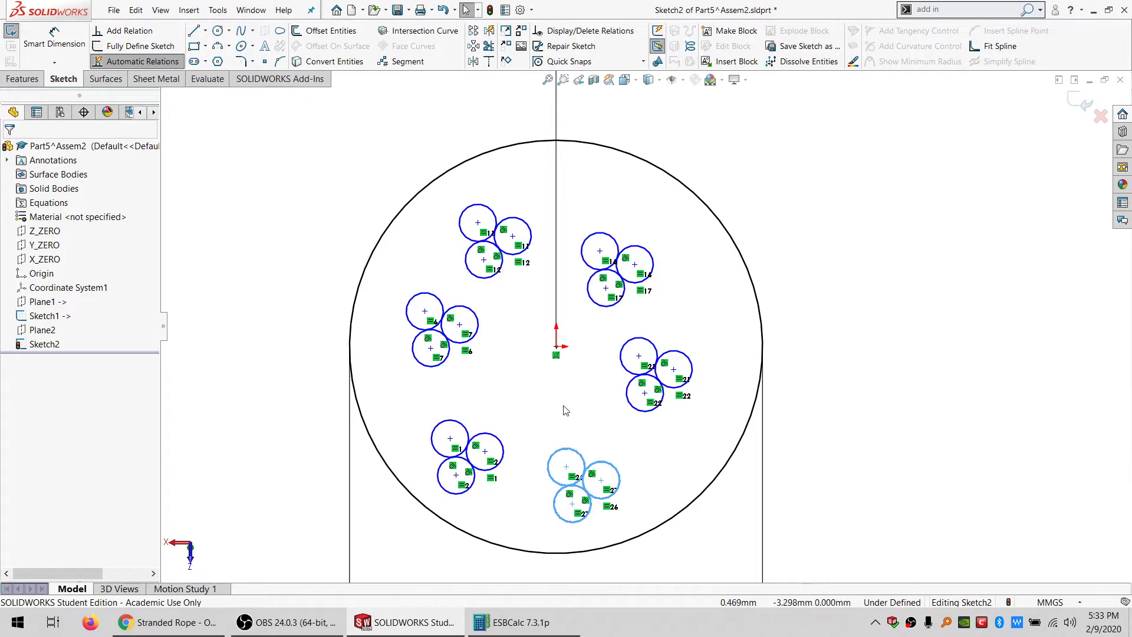
left_click(560, 383)
key("ctrl+v")
left_click(564, 419)
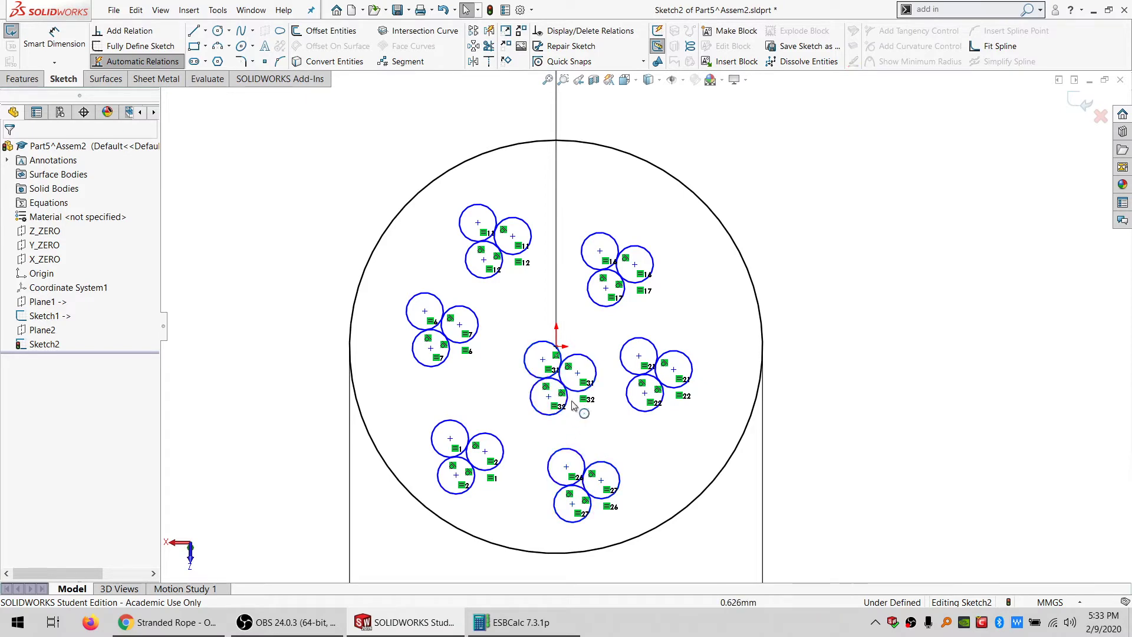
- Draw a triangle of three lines connecting the circle centres of the middle cluster
scroll(569, 413, "down", 3)
left_click(195, 31)
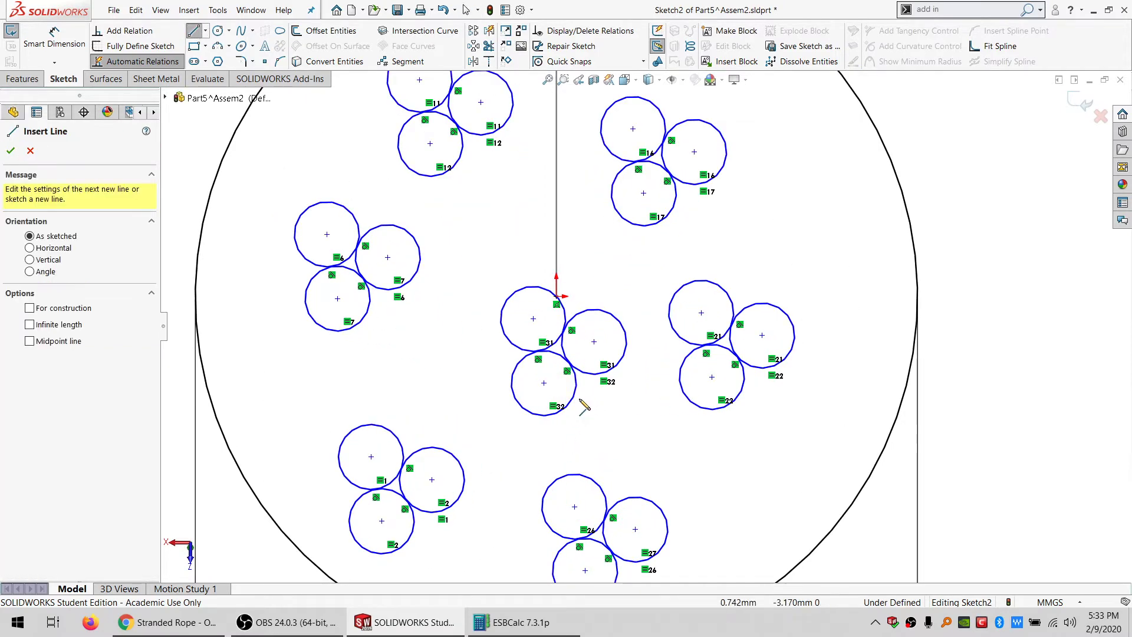
left_click(534, 319)
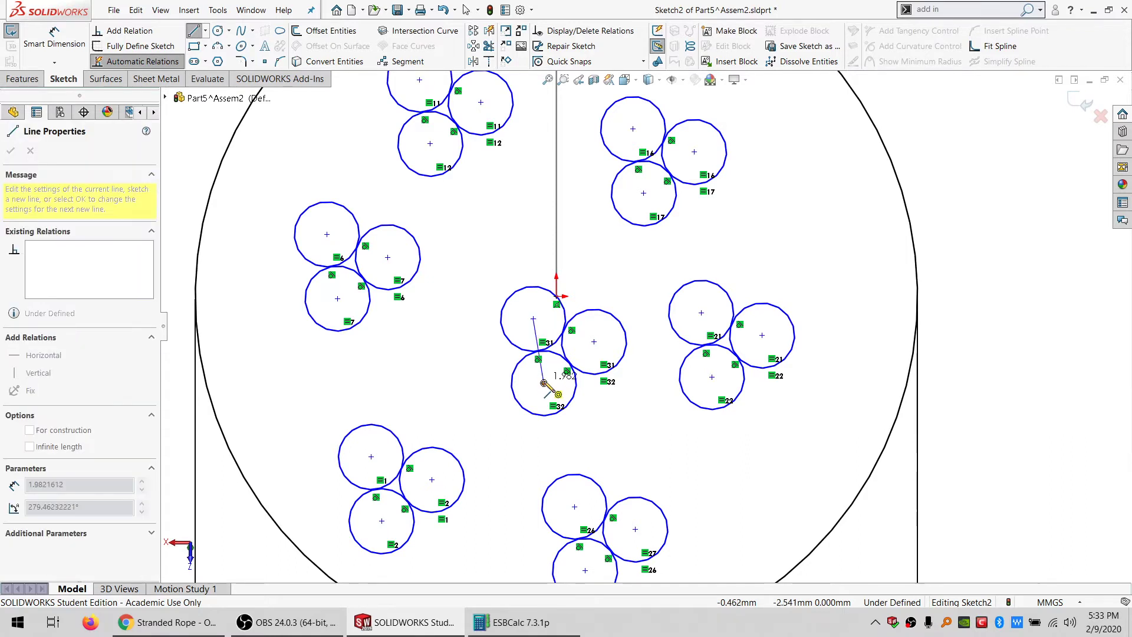
left_click(544, 383)
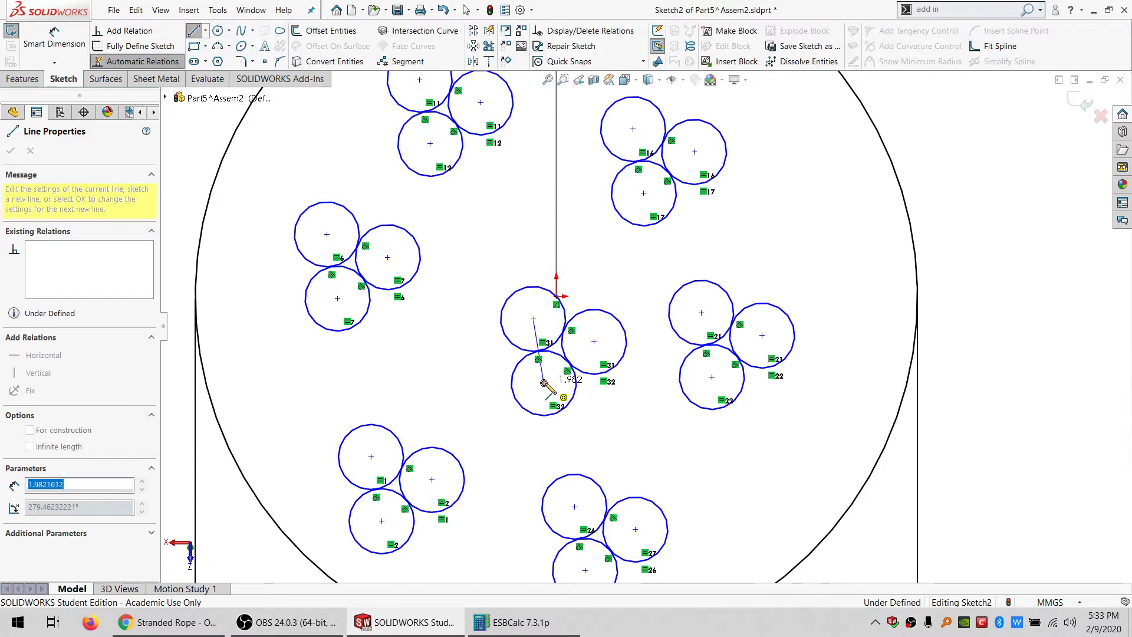
left_click(593, 341)
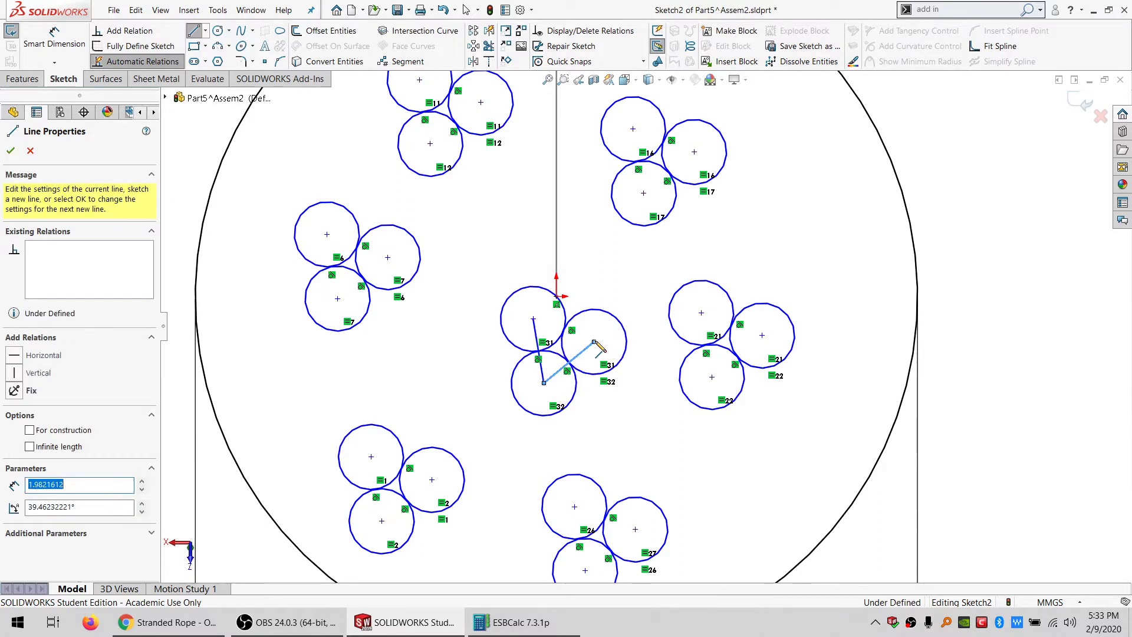
left_click(533, 319)
- Draw three lines from the circle centres of the middle cluster to a common point inside its triangle
scroll(572, 378, "down", 3)
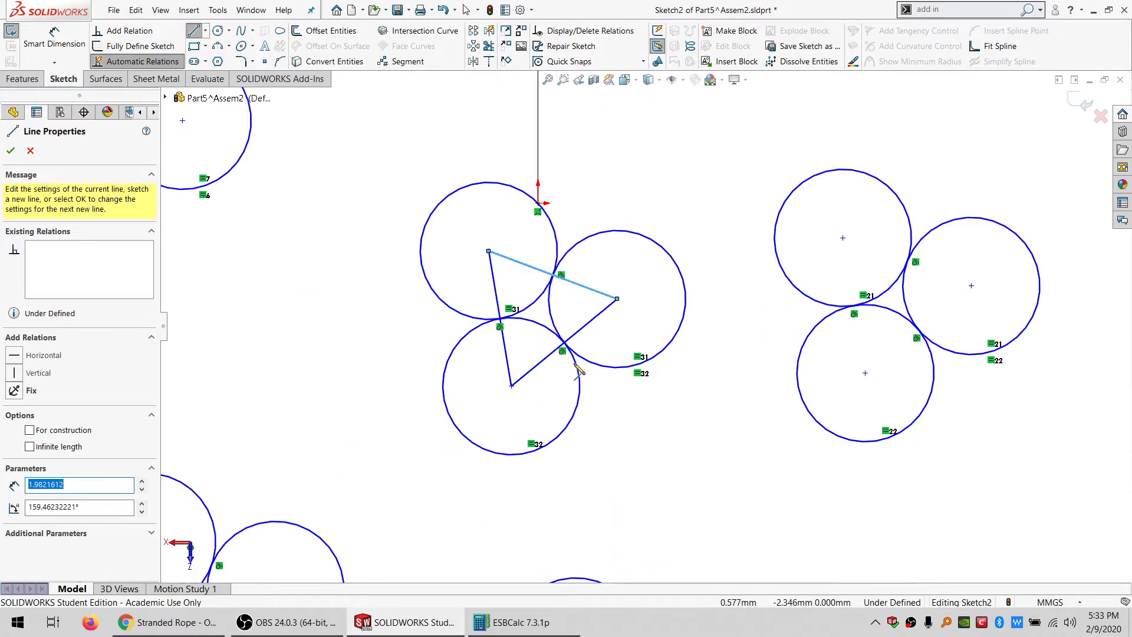
left_click(488, 252)
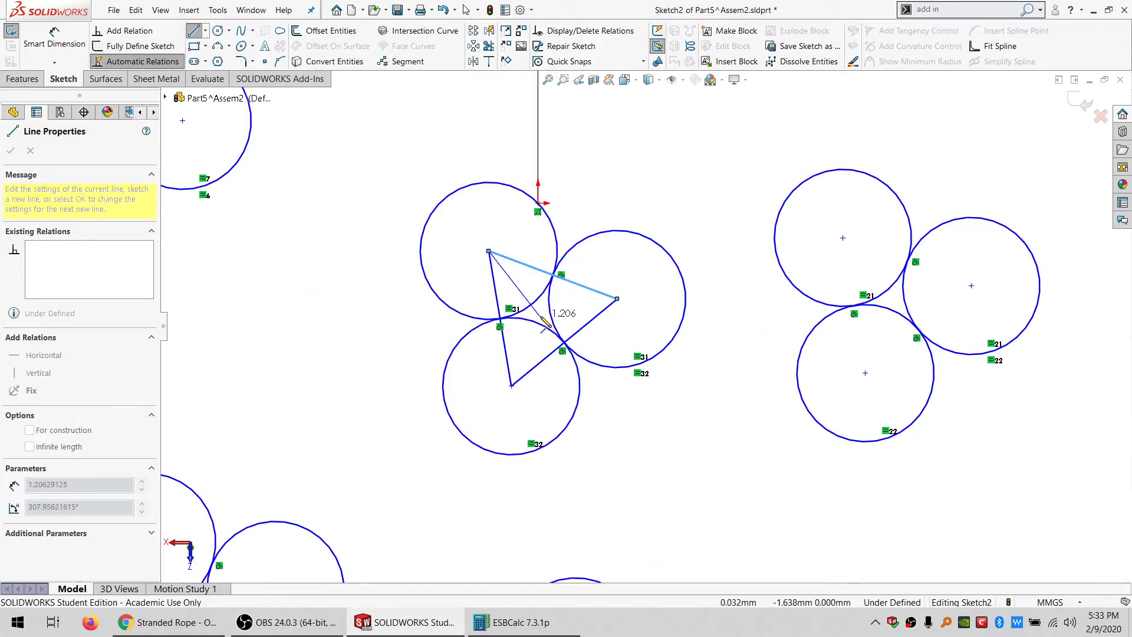
left_click(538, 311)
left_click(511, 386)
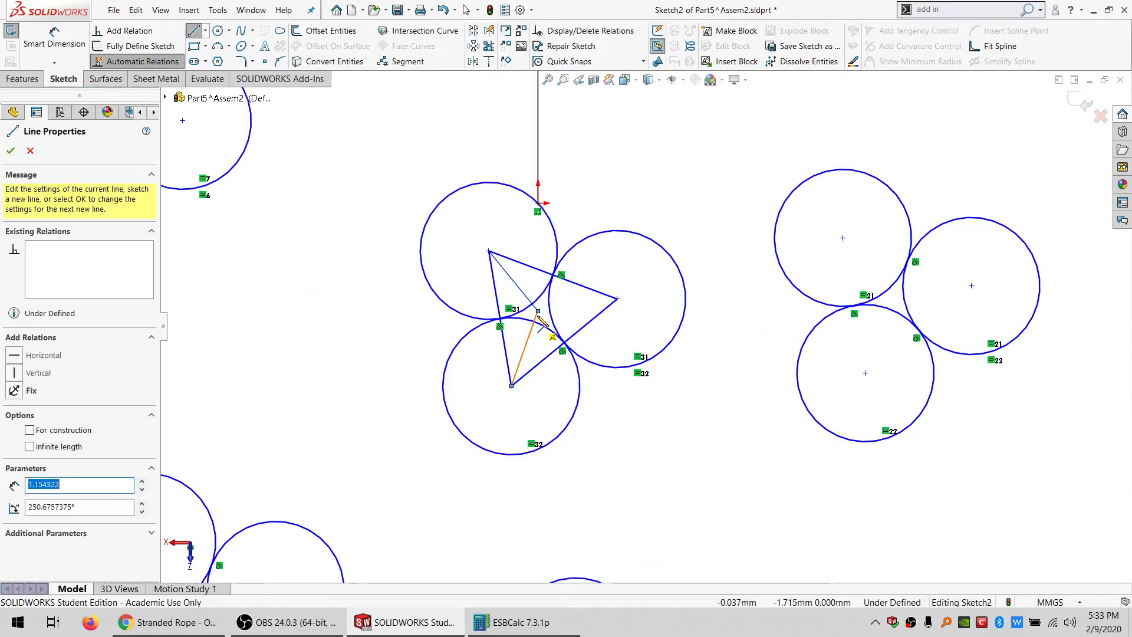
left_click(537, 310)
double_click(617, 299)
key("Escape")
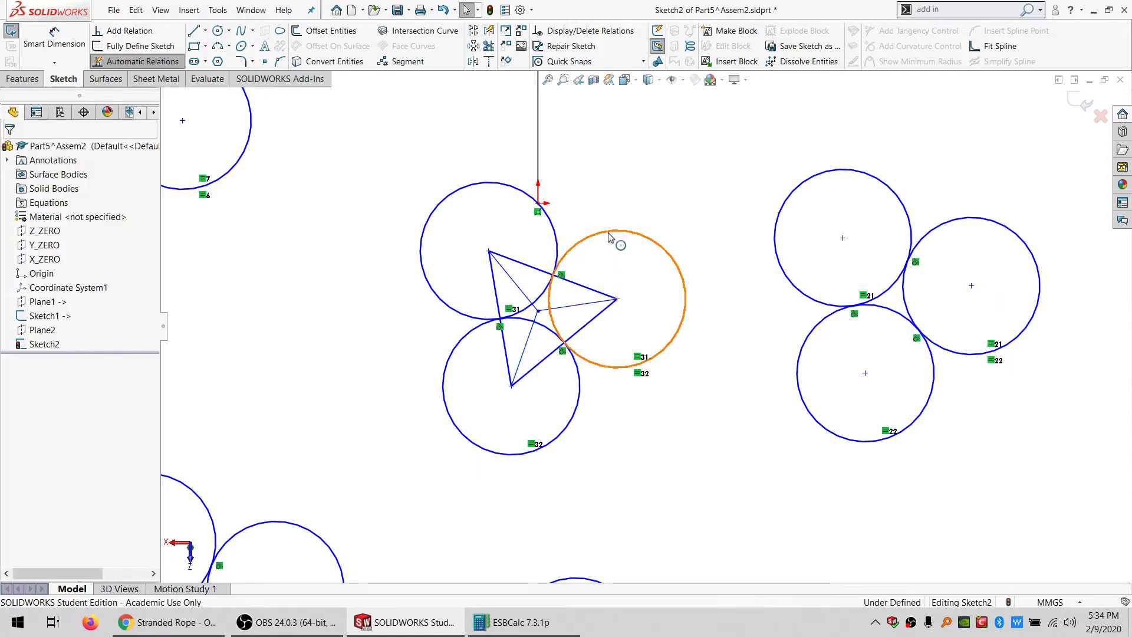
- Add an Equal relation to the three inner lines of the middle cluster
left_click(608, 234)
left_click(547, 311)
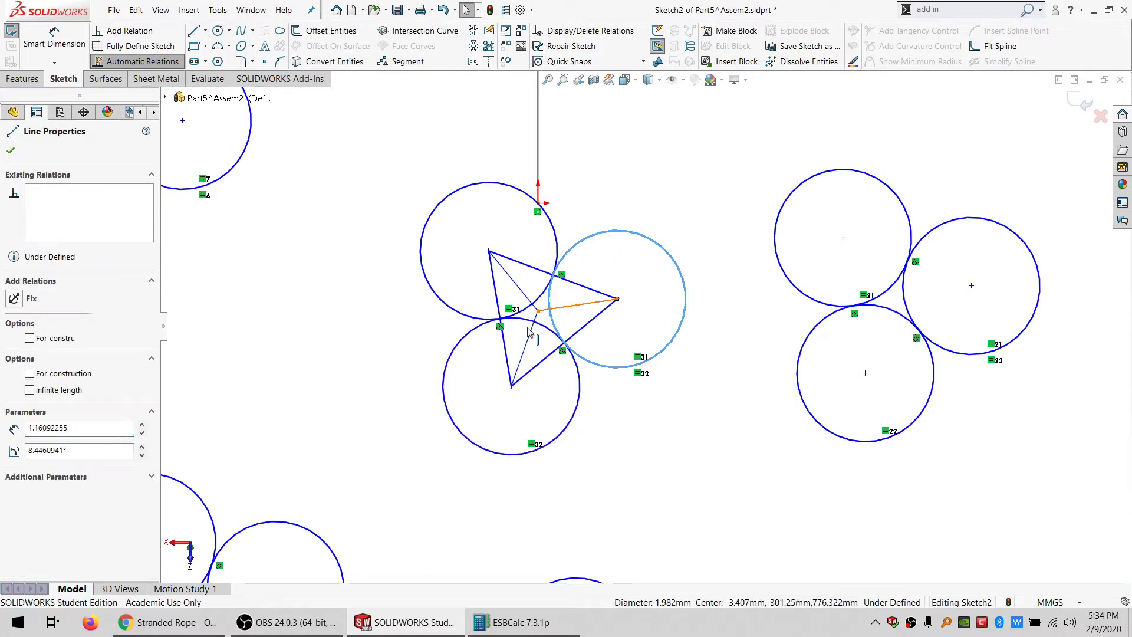
left_click(530, 344, "ctrl")
left_click(521, 294, "ctrl")
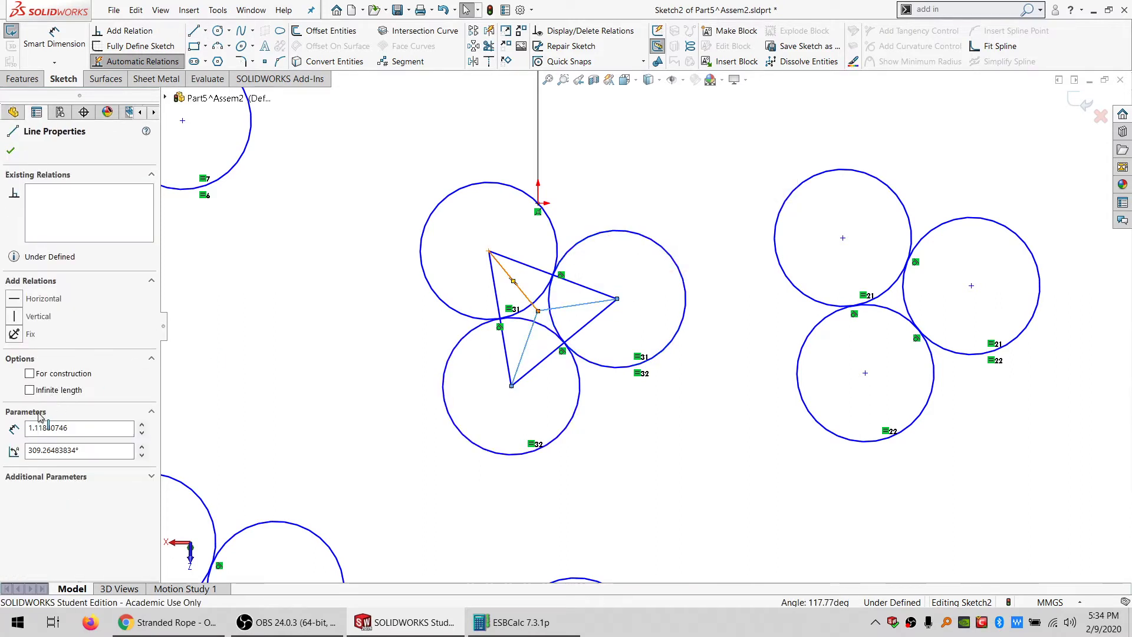
left_click(35, 442)
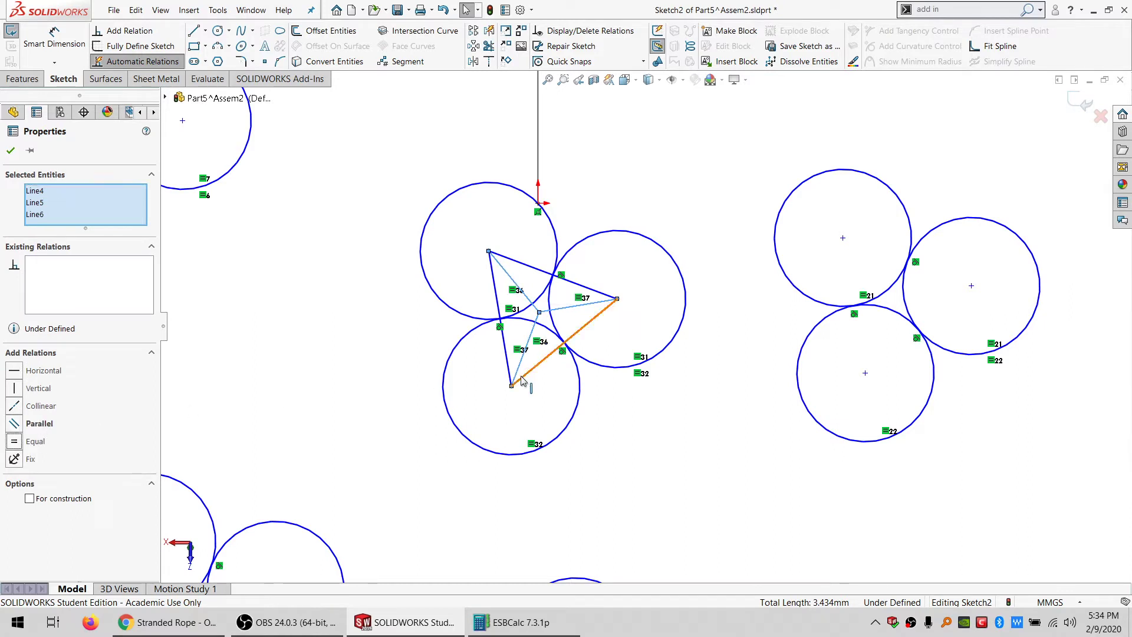
- Make the upper side of the middle triangle horizontal and merge the inner lines' common point with the sketch origin
left_click(543, 273)
left_click(41, 298)
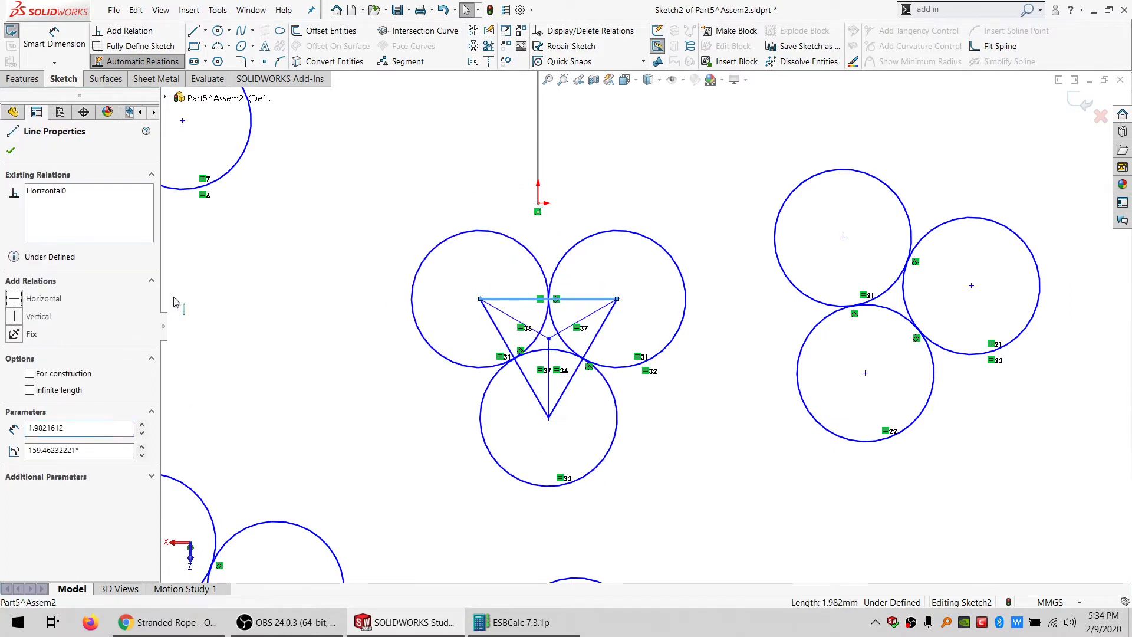
left_click(538, 204)
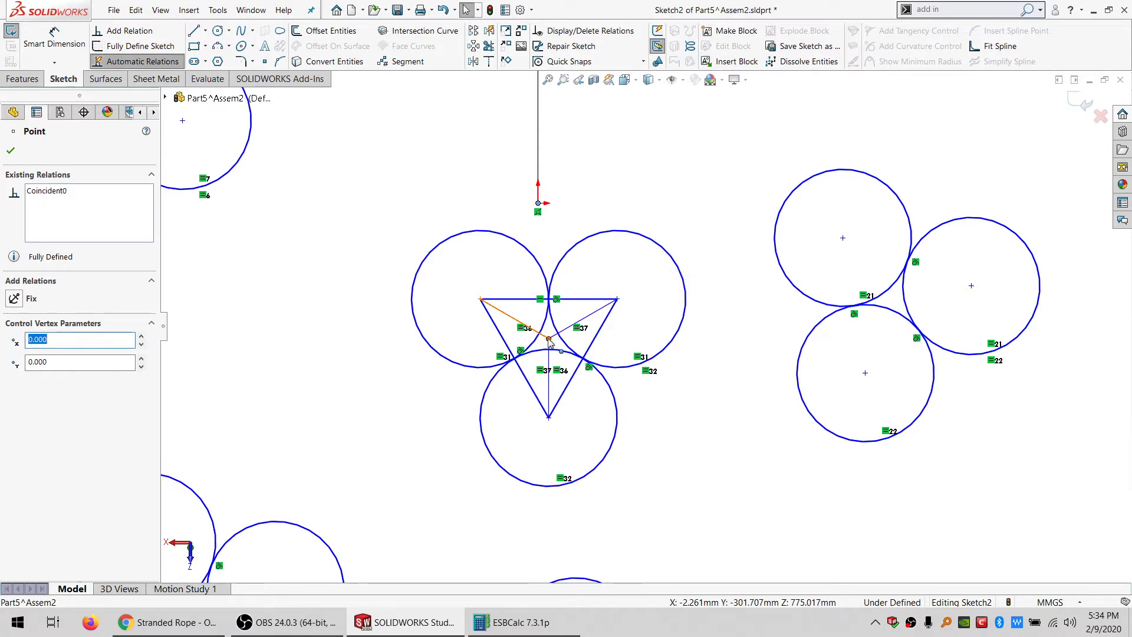
left_click(548, 338, "ctrl")
left_click(36, 413)
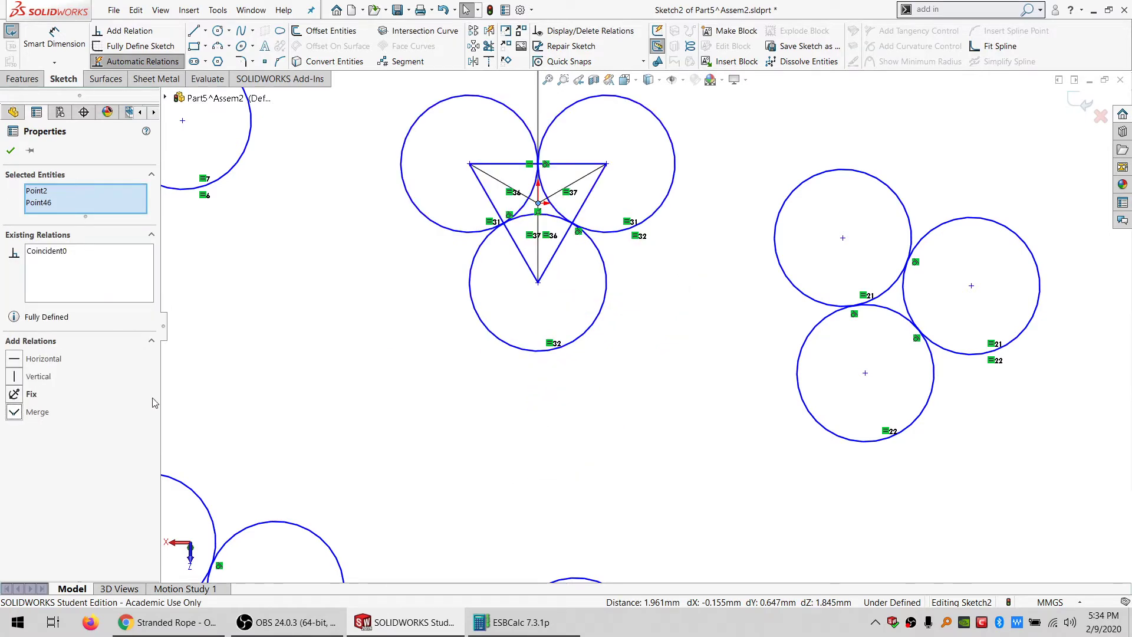
left_click(544, 398)
- Compare the cluster layout with the rope photo on the Stranded Rope web page in Chrome and return to SOLIDWORKS
scroll(551, 354, "up", 5)
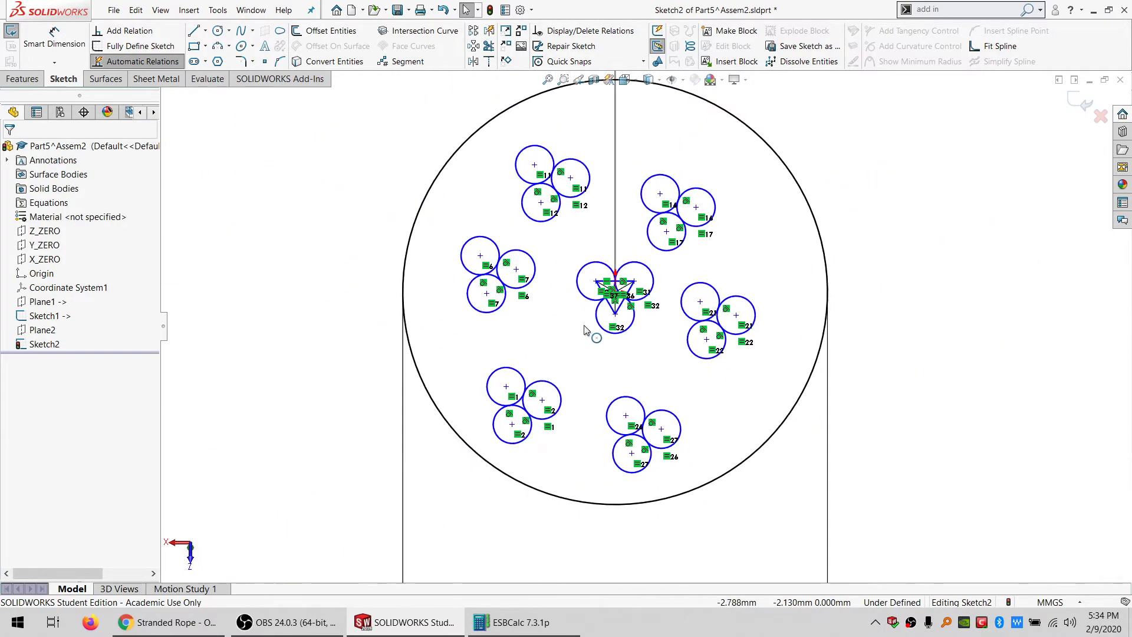
scroll(718, 329, "down", 2)
scroll(651, 253, "up", 2)
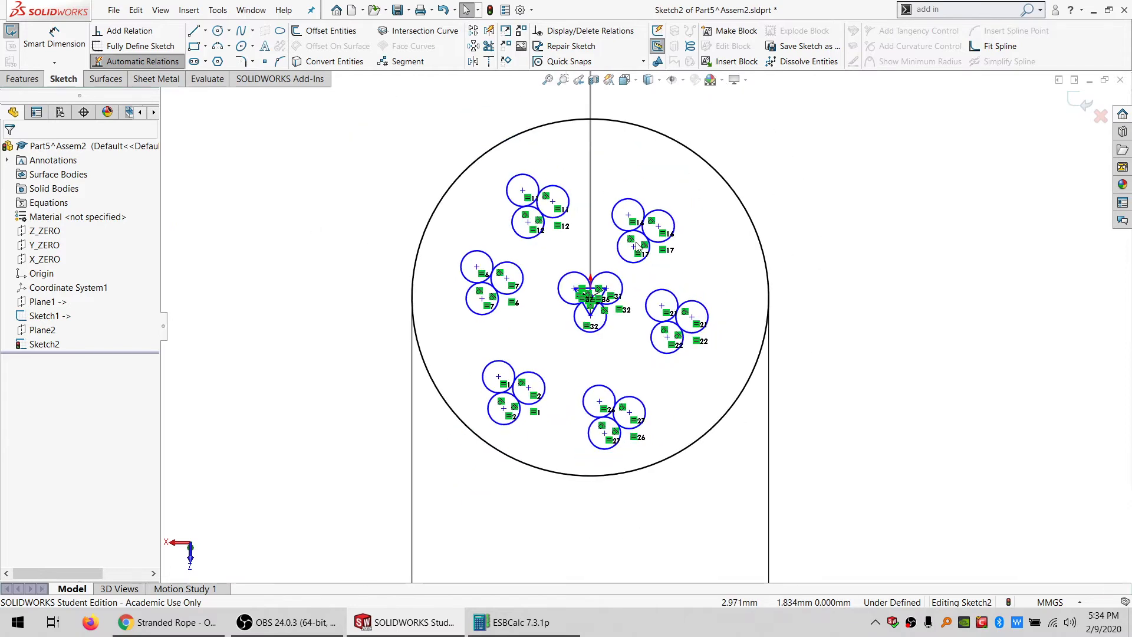
scroll(545, 236, "down", 4)
scroll(636, 367, "up", 2)
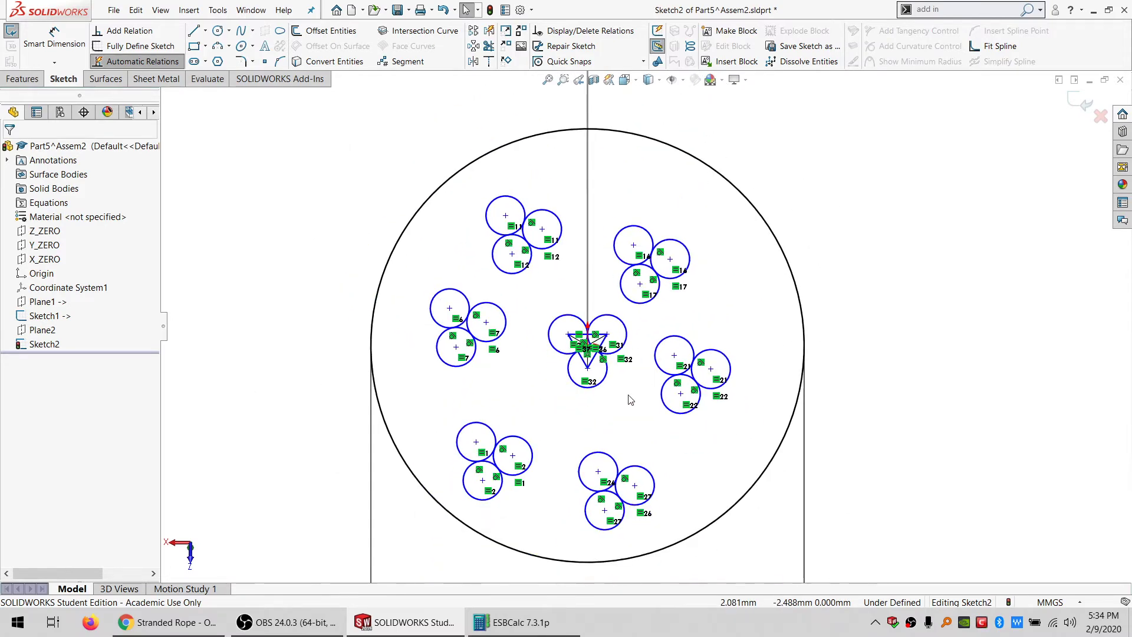
scroll(645, 342, "down", 2)
scroll(652, 312, "up", 1)
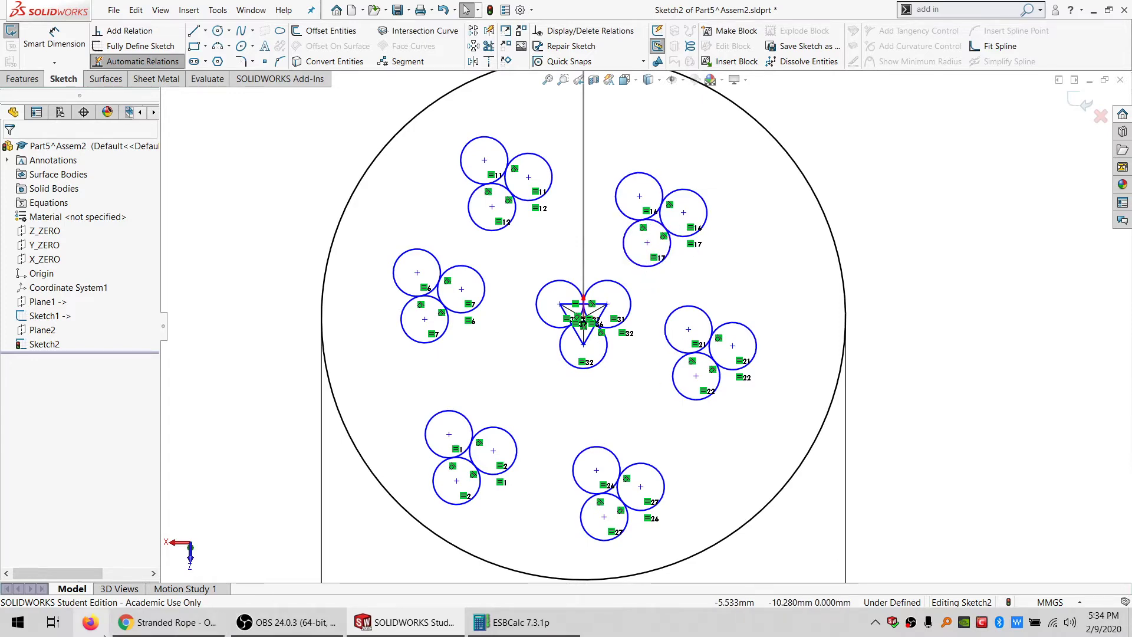
left_click(172, 628)
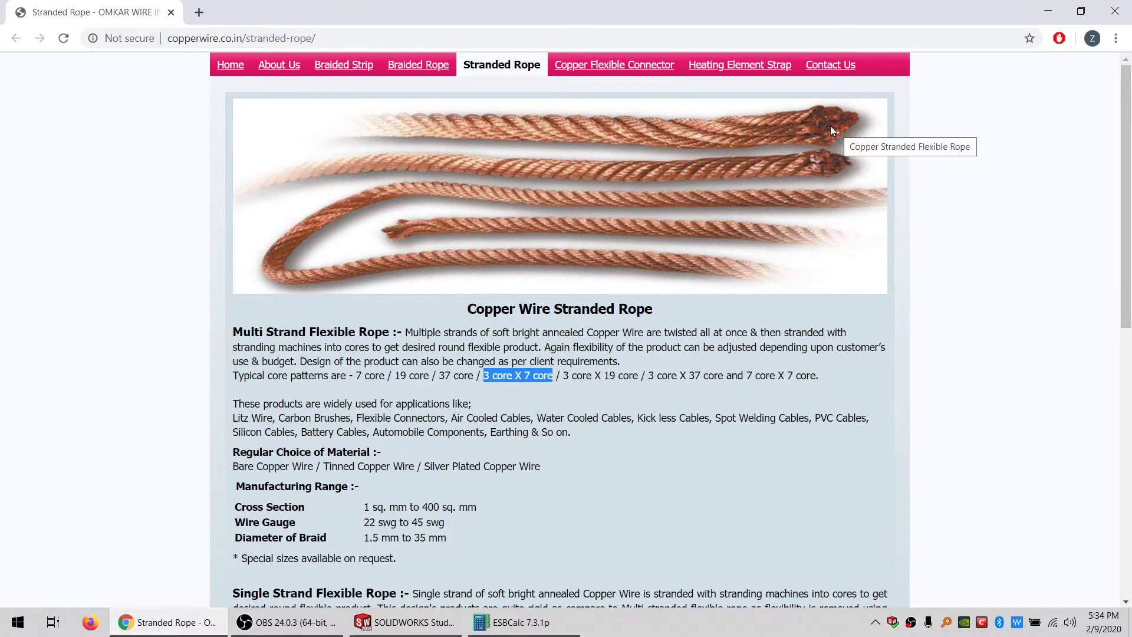
left_click(212, 616)
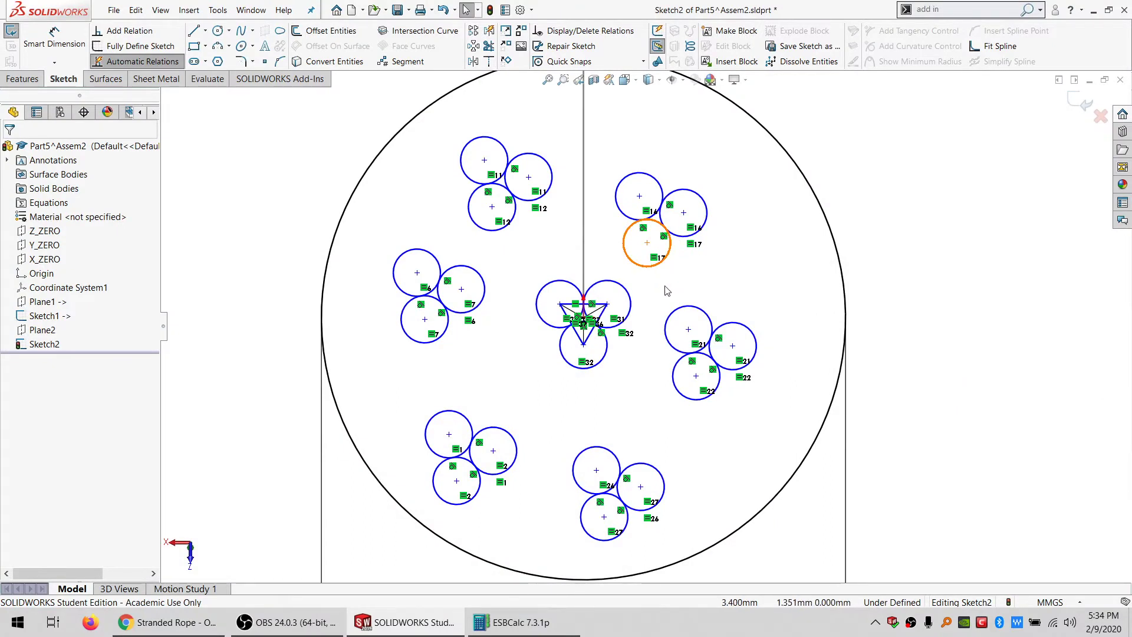
- Delete the five surrounding cluster copies, keeping only the middle cluster and the one at the lower left of the large circle
mouse_move(586, 409)
left_mouse_down()
mouse_move(568, 527)
mouse_move(740, 452)
mouse_move(766, 321)
mouse_move(701, 311)
left_mouse_up()
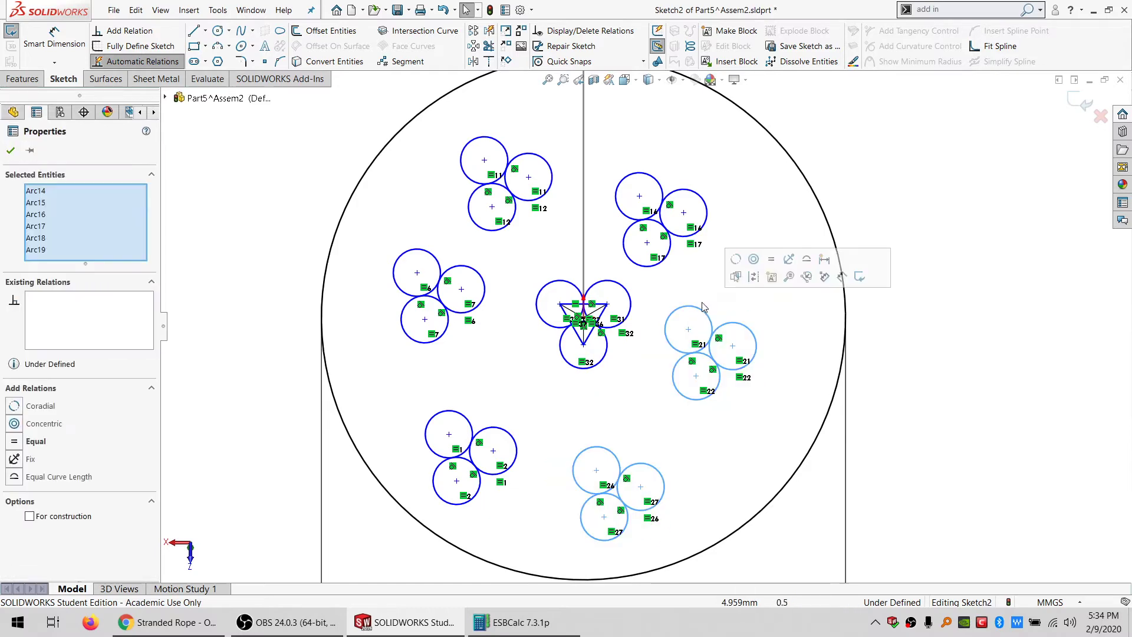
key("Delete")
mouse_move(747, 256)
left_mouse_down()
mouse_move(645, 186)
mouse_move(573, 173)
left_mouse_up()
key("Delete")
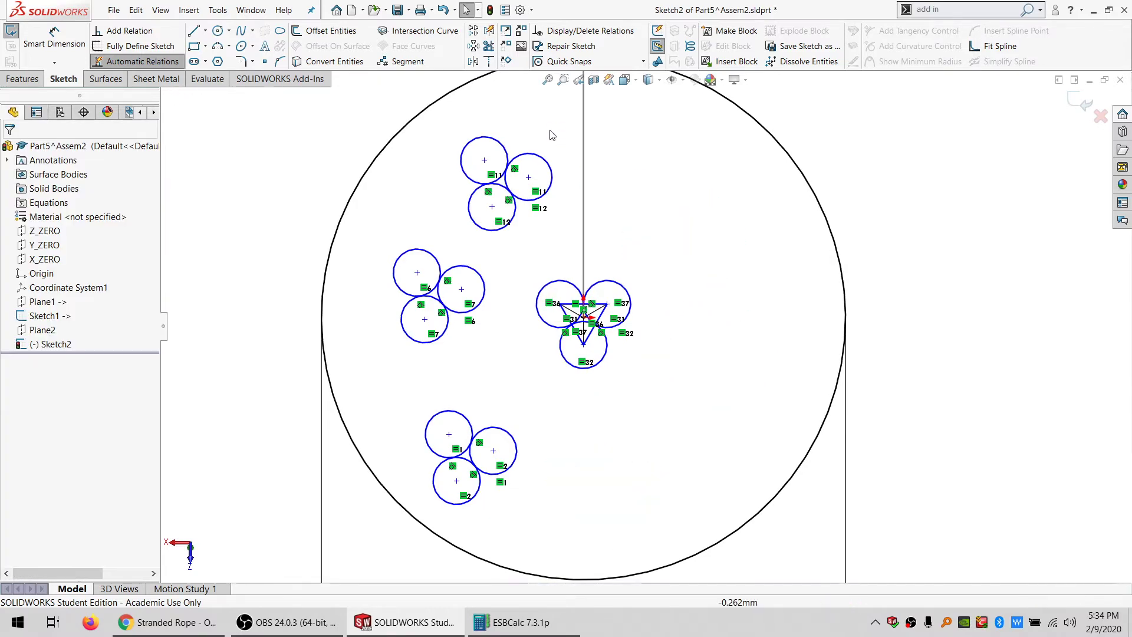
mouse_move(553, 129)
left_mouse_down()
mouse_move(390, 277)
mouse_move(422, 312)
mouse_move(452, 315)
left_mouse_up()
key("Delete")
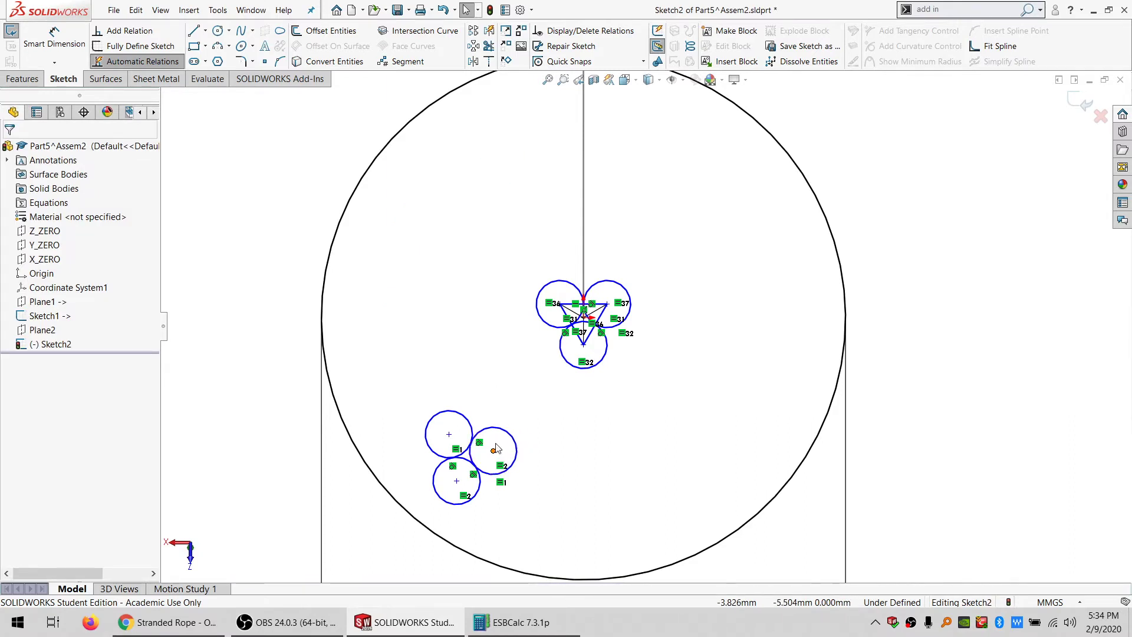
- Draw a triangle of three lines connecting the circle centres of the lower-left cluster
mouse_move(490, 391)
left_mouse_down()
mouse_move(507, 498)
mouse_move(530, 392)
left_mouse_up()
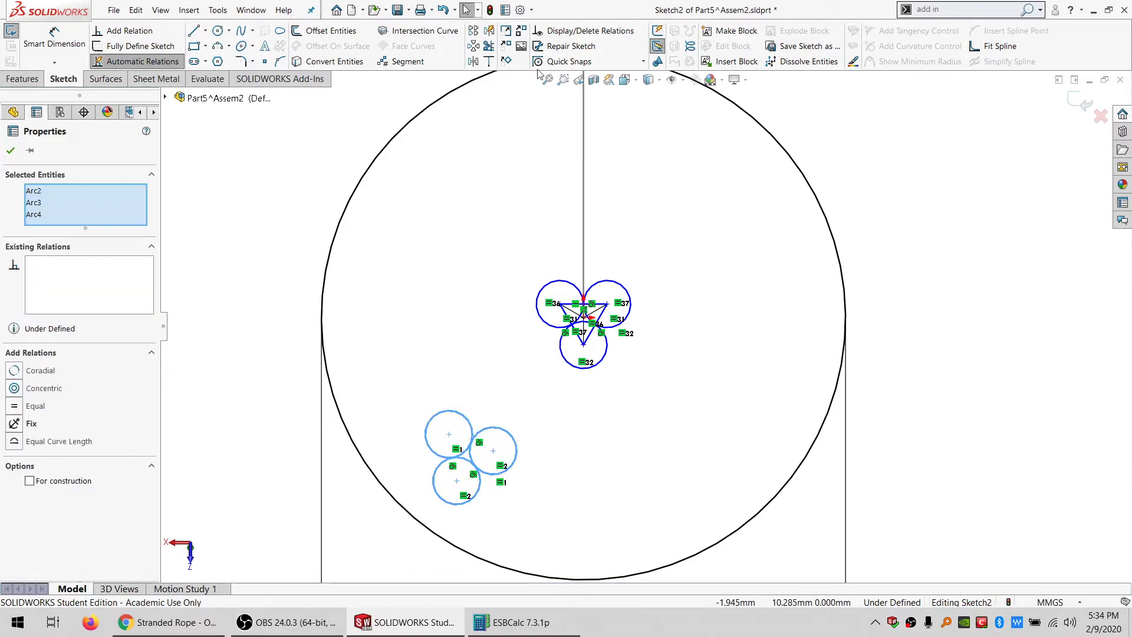
left_click(481, 284)
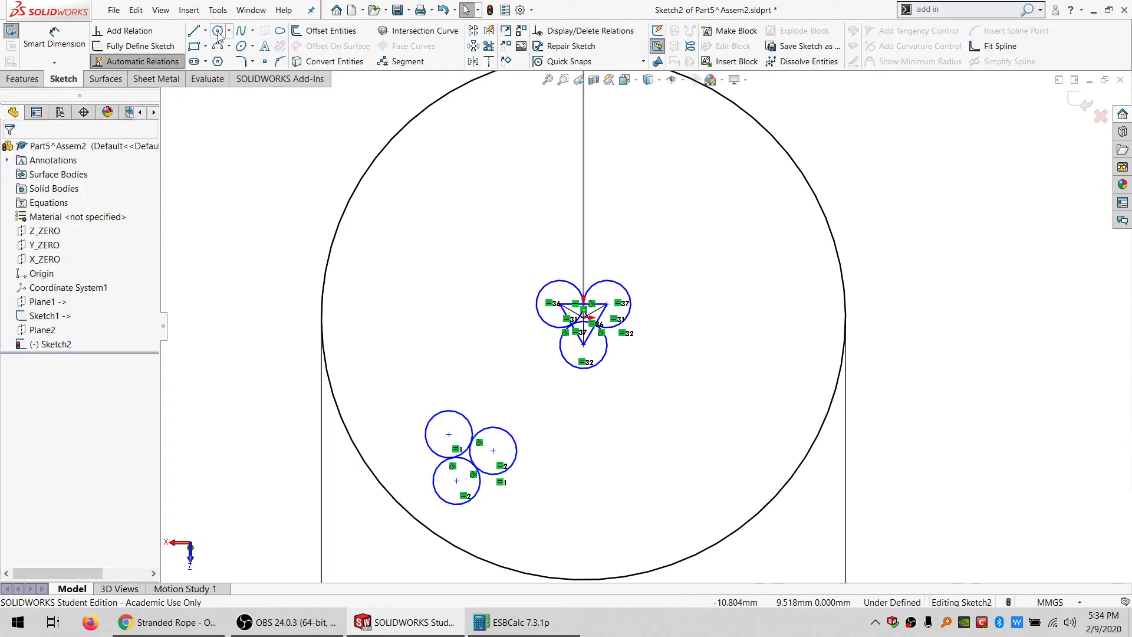
left_click(194, 30)
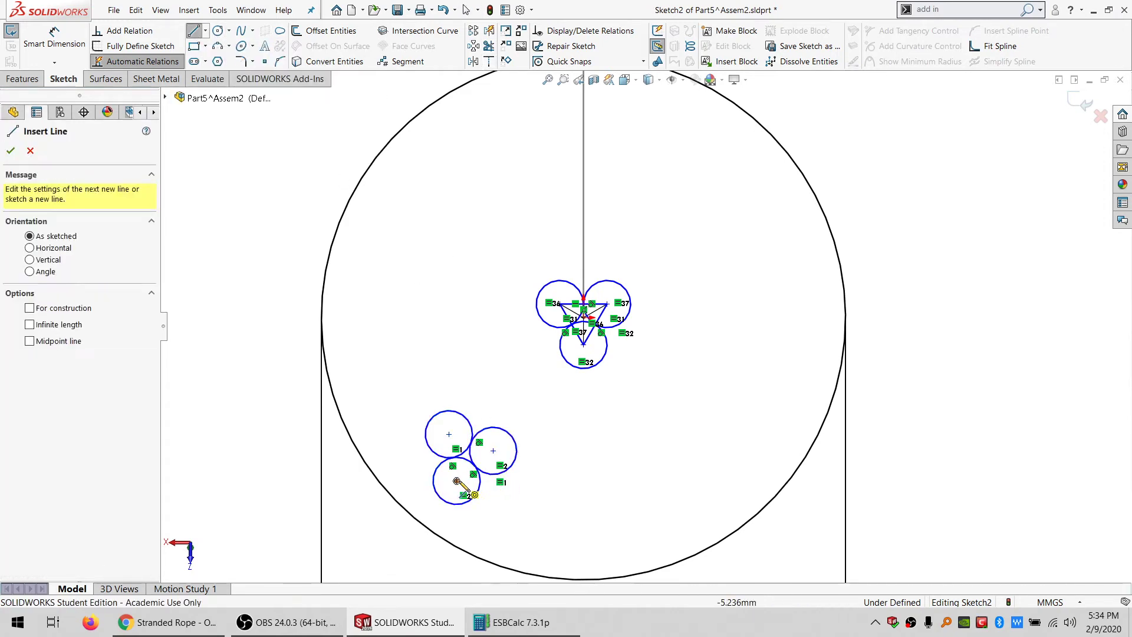
left_click(448, 434)
left_click(493, 450)
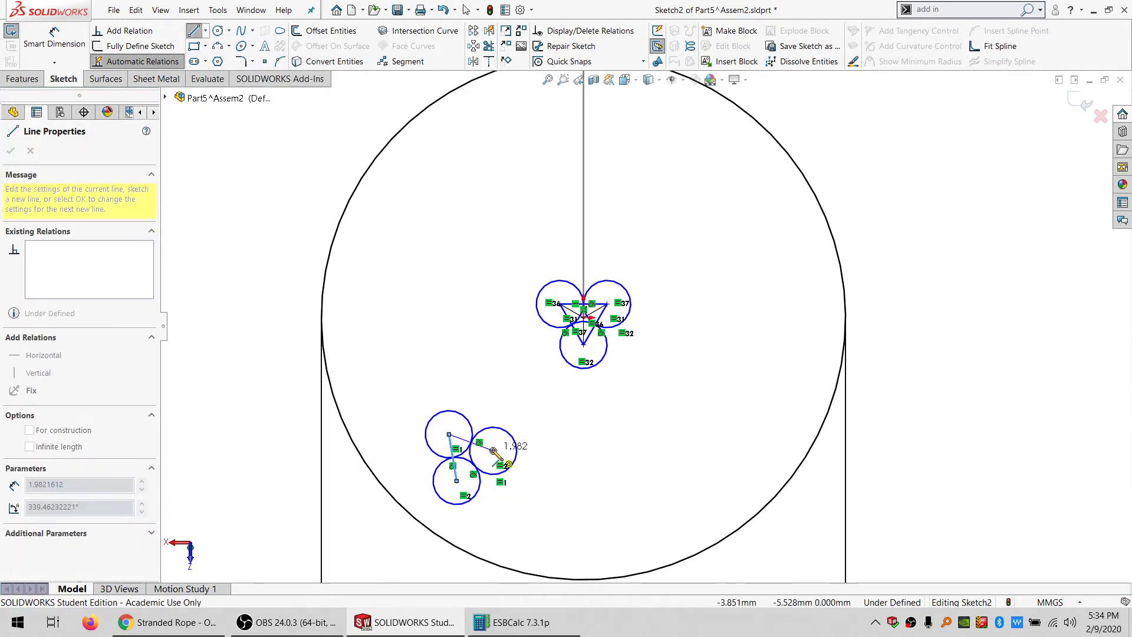
left_click(458, 481)
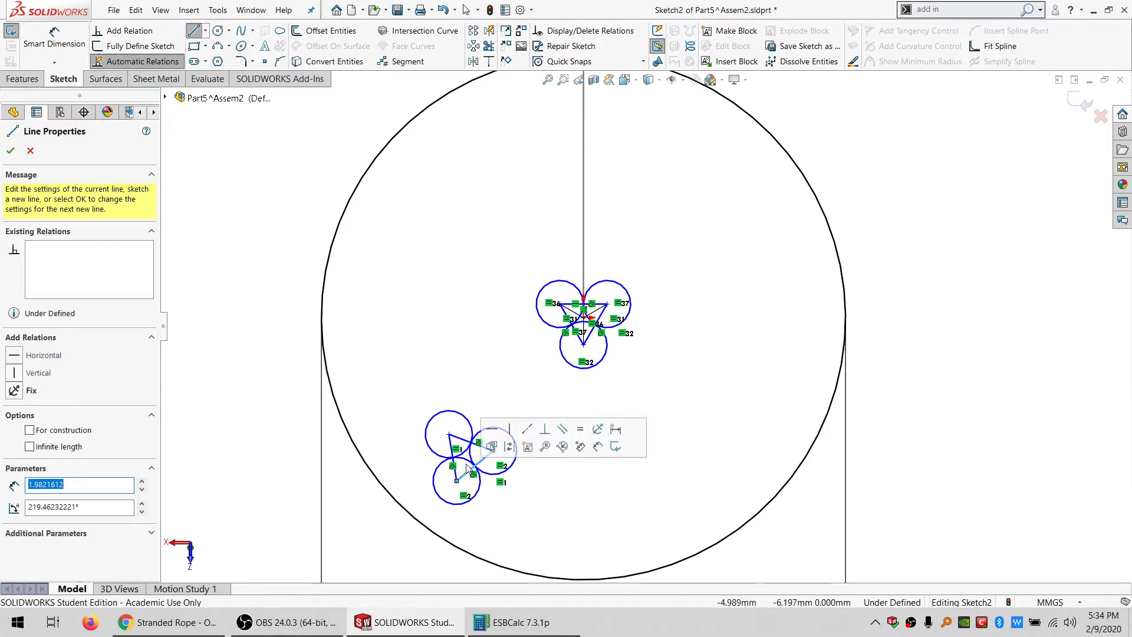
- Draw three lines from the lower-left cluster's circle centres to a common point inside its triangle
scroll(439, 487, "down", 3)
scroll(488, 461, "down", 3)
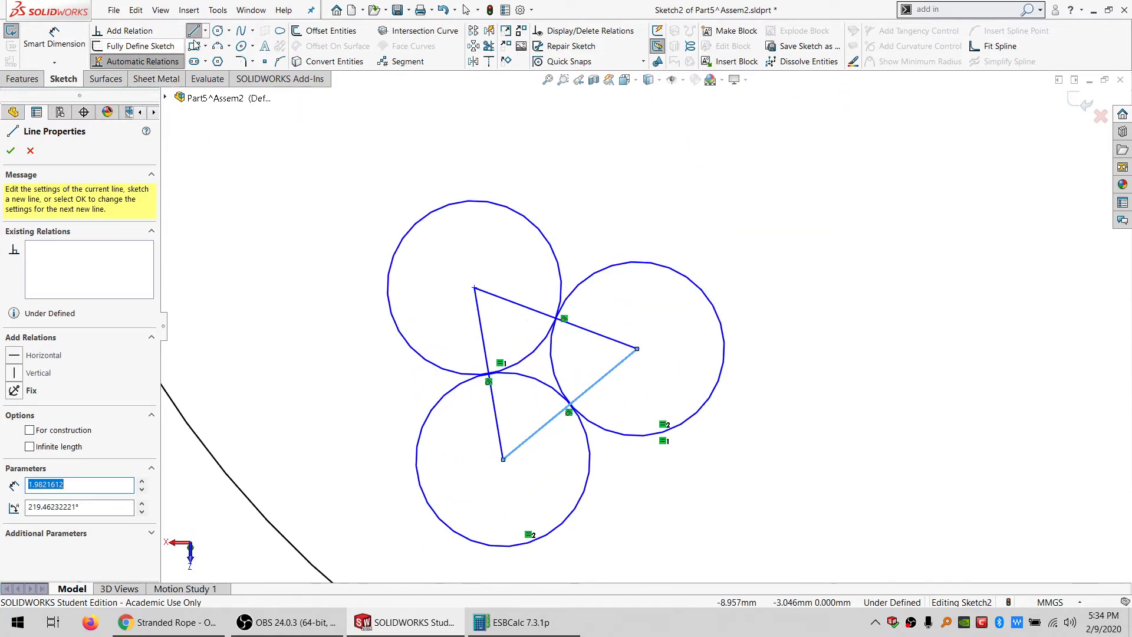
left_click(536, 368)
left_click(474, 288)
left_click(536, 368)
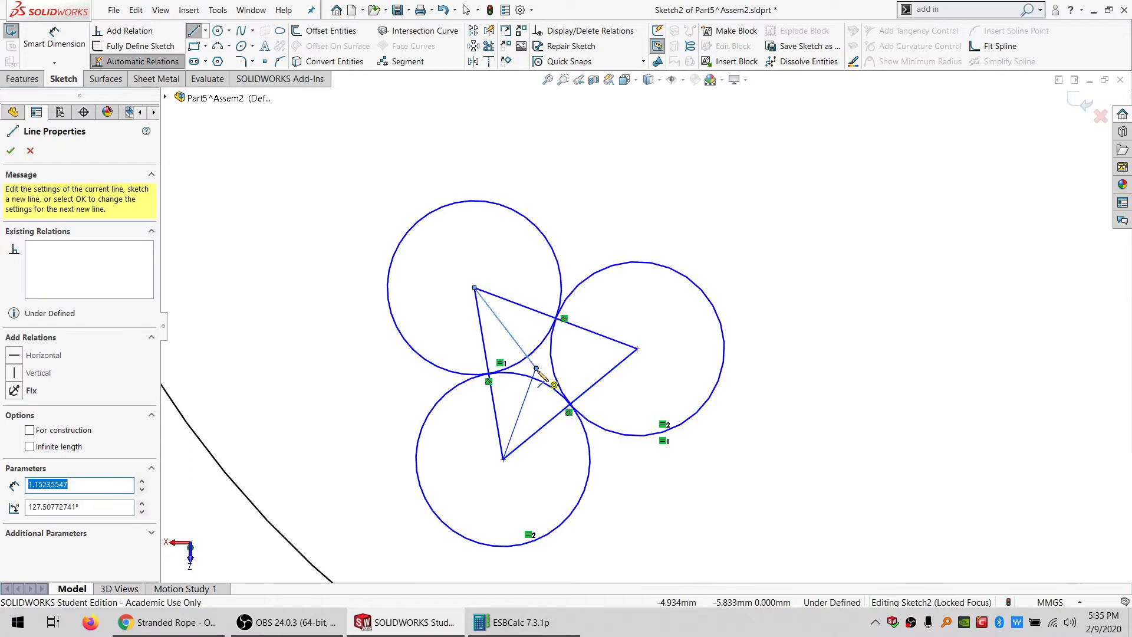
double_click(637, 348)
key("Escape")
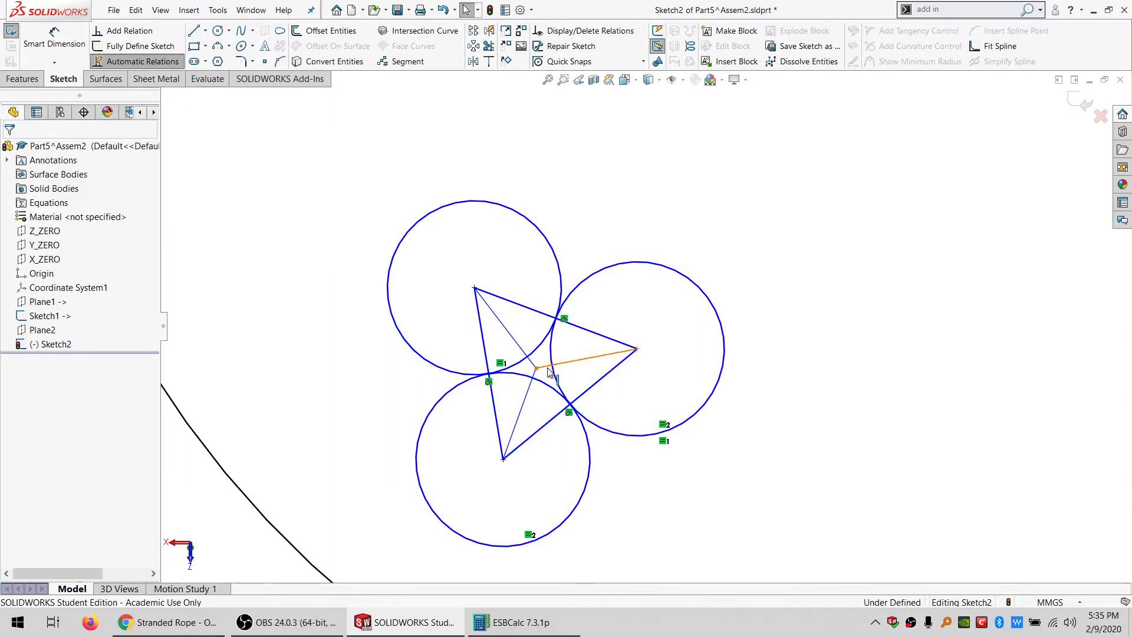
- Add an Equal relation to the three inner lines of the lower-left cluster
left_click(525, 398)
left_click(519, 348, "ctrl")
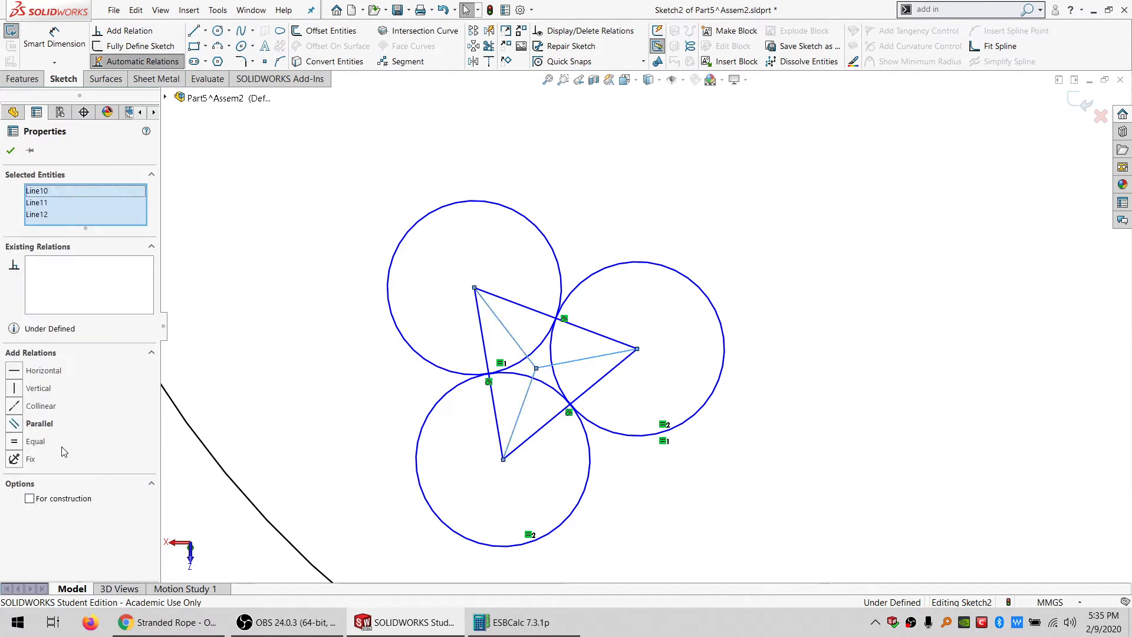
left_click(38, 437)
left_click(556, 380)
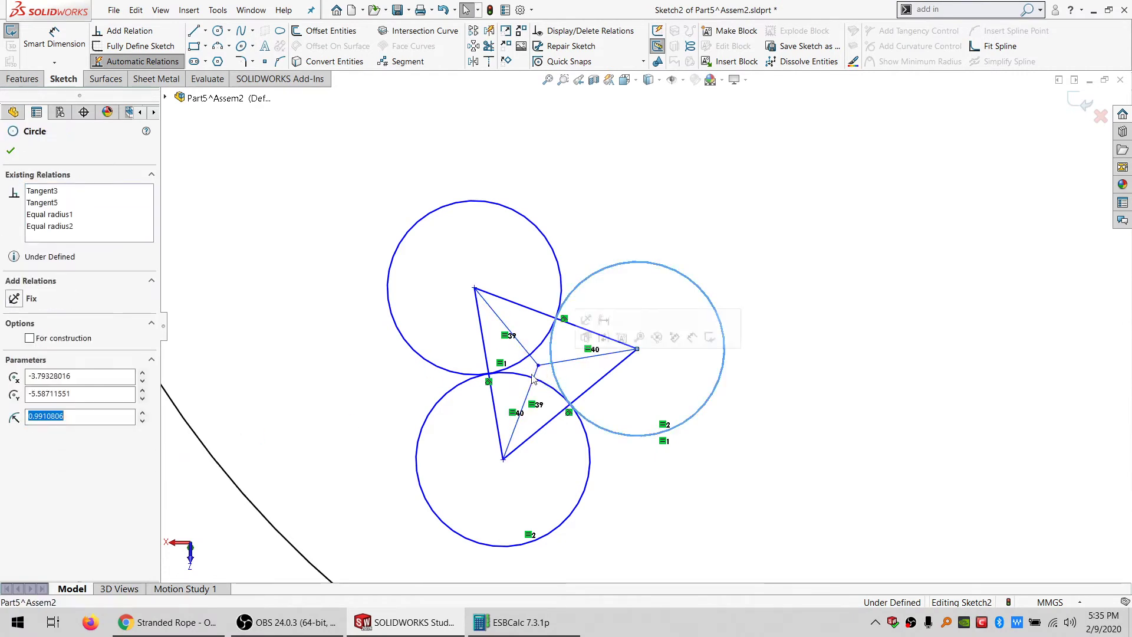
- Make the inner line from the lower-left cluster's bottom circle coincident with the sketch origin
left_click_drag(531, 382, 612, 292)
scroll(645, 332, "up", 5)
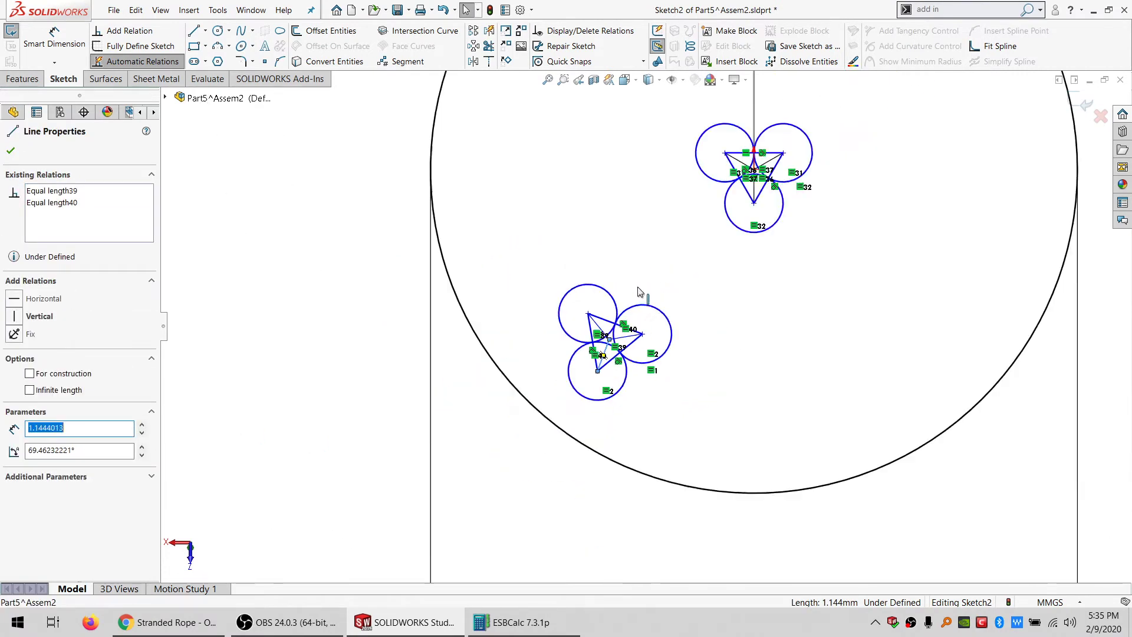
left_click(736, 197, "ctrl")
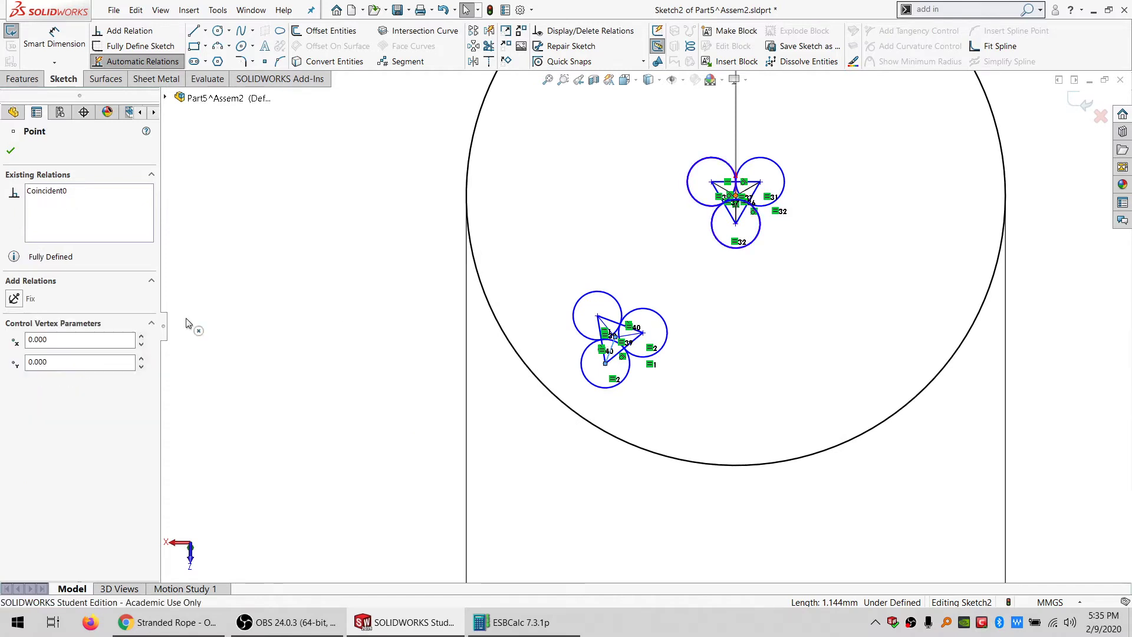
left_click(35, 377)
left_click(566, 344)
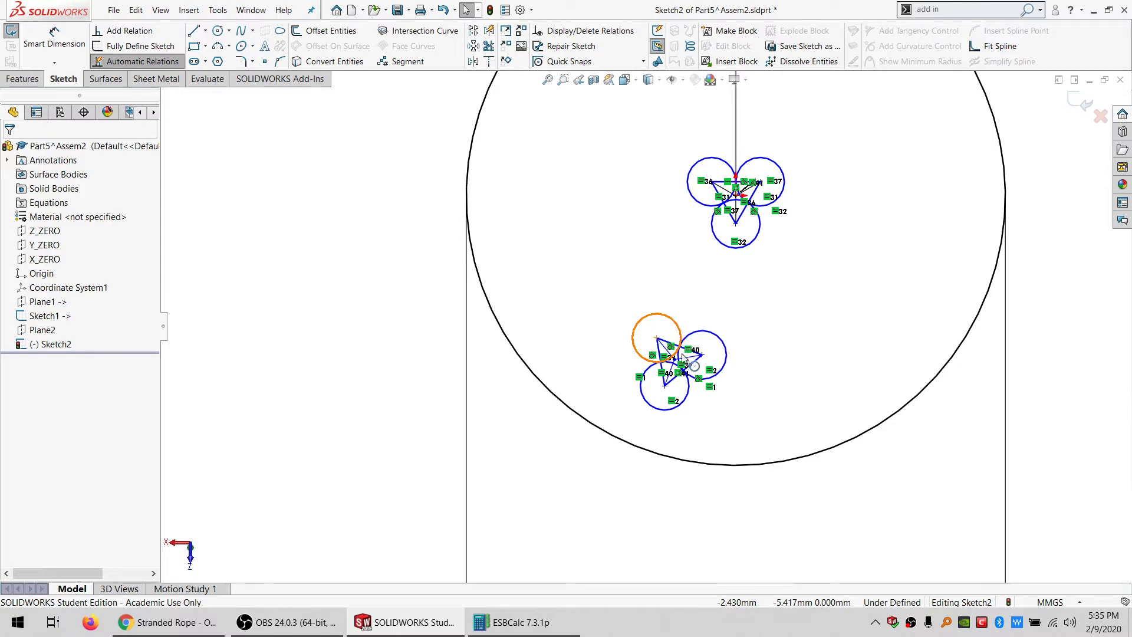
- Circularly pattern the lower-left cluster's three circles into 6 equally spaced instances over 360 degrees
left_click(676, 353)
left_click(685, 396, "ctrl")
left_click(722, 347, "ctrl")
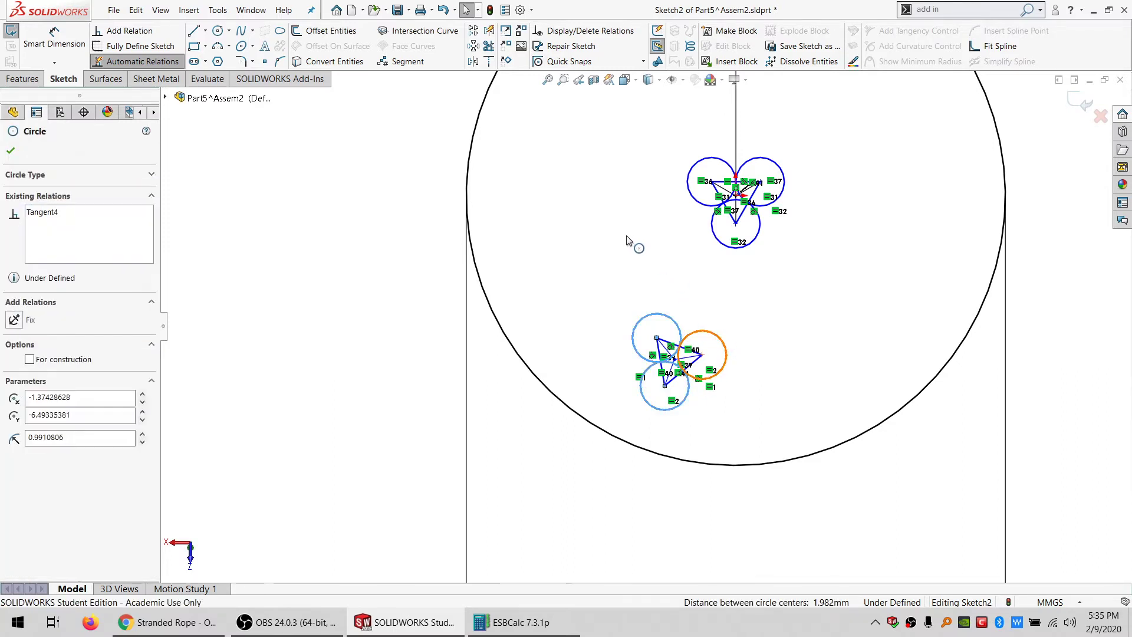
left_click(476, 48)
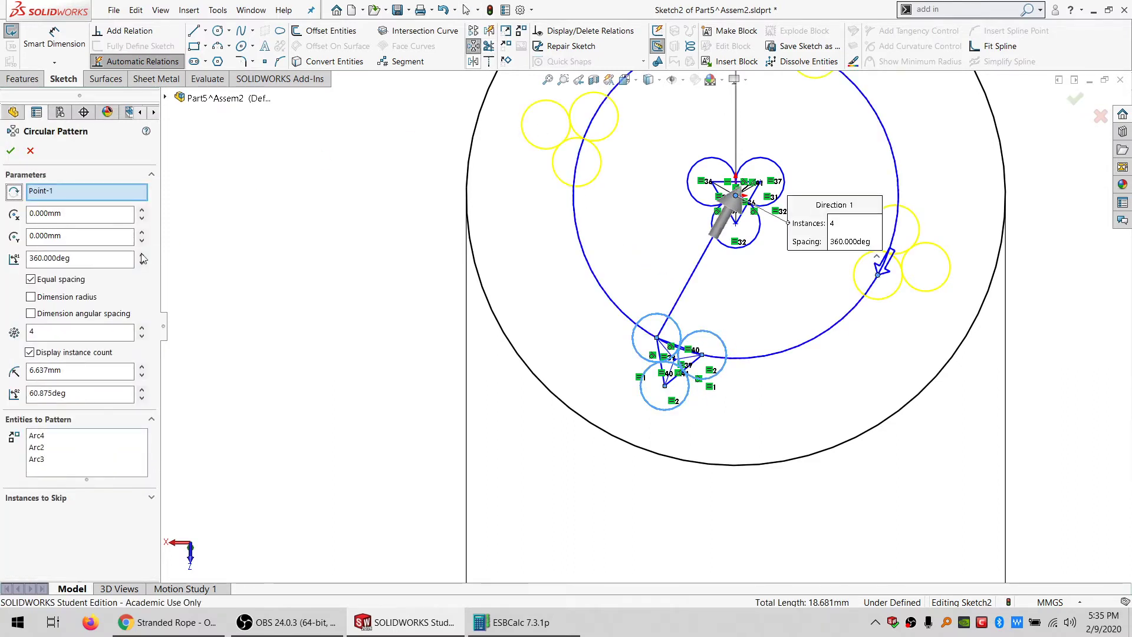
left_click(33, 329)
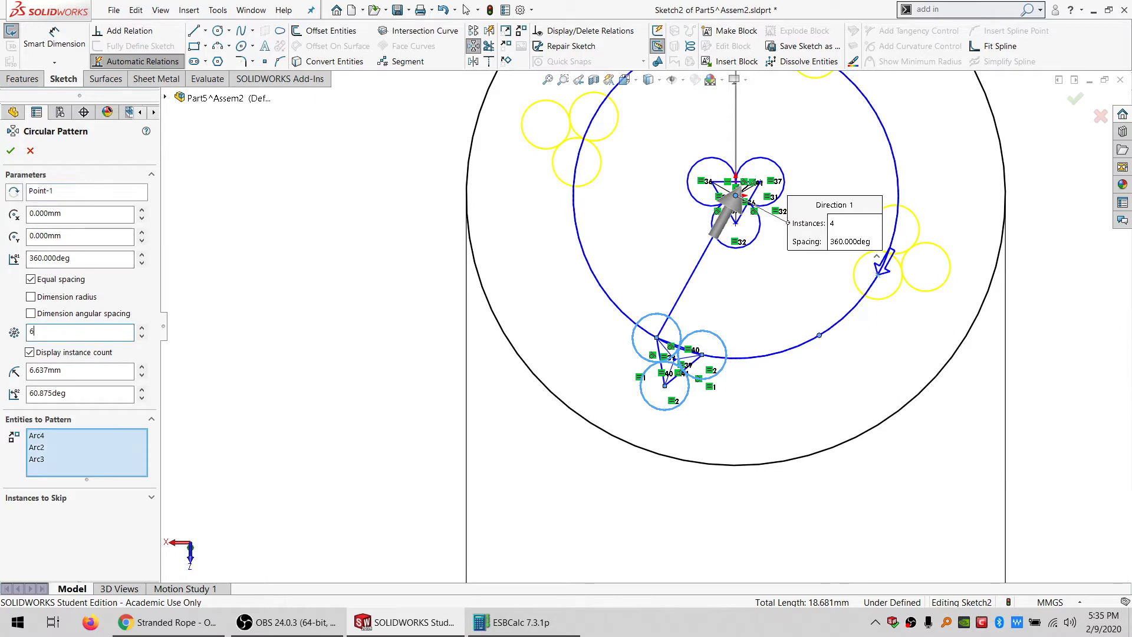
key("Return")
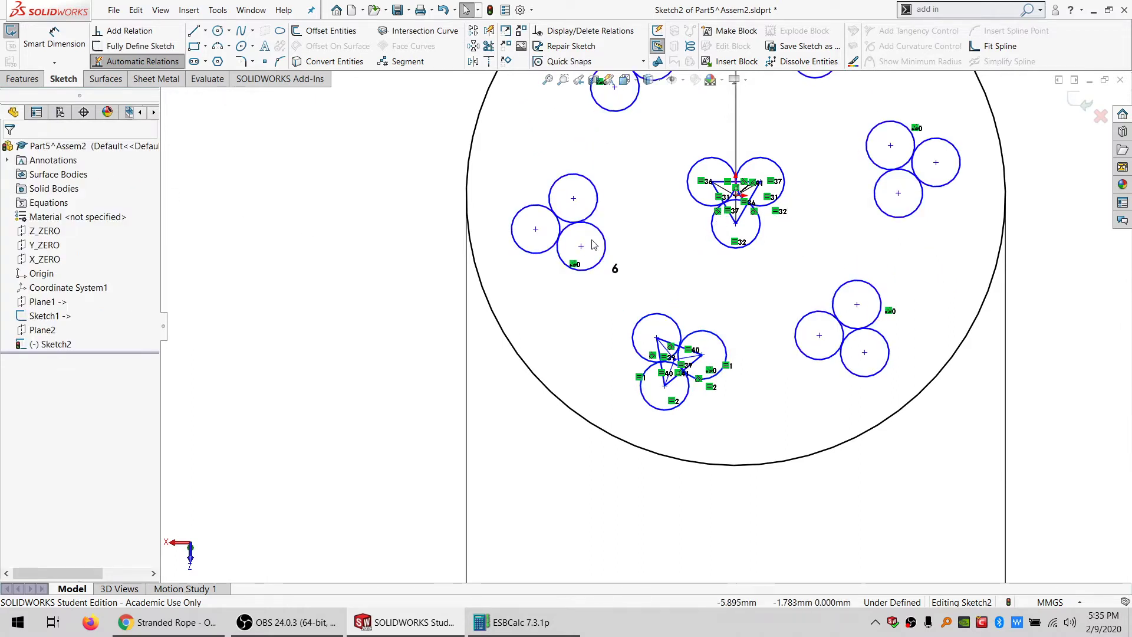
- Add a Tangent relation between the lower-left cluster's top circle and the nearest circle of the patterned cluster above it
left_click(602, 259)
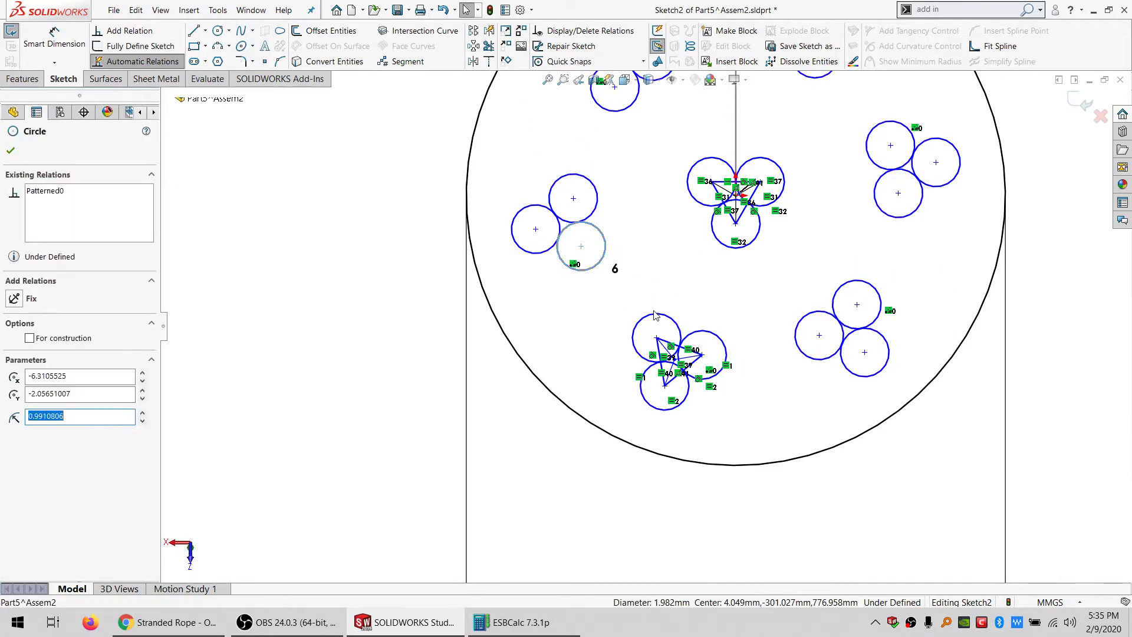
left_click(653, 314, "ctrl")
left_click(39, 377)
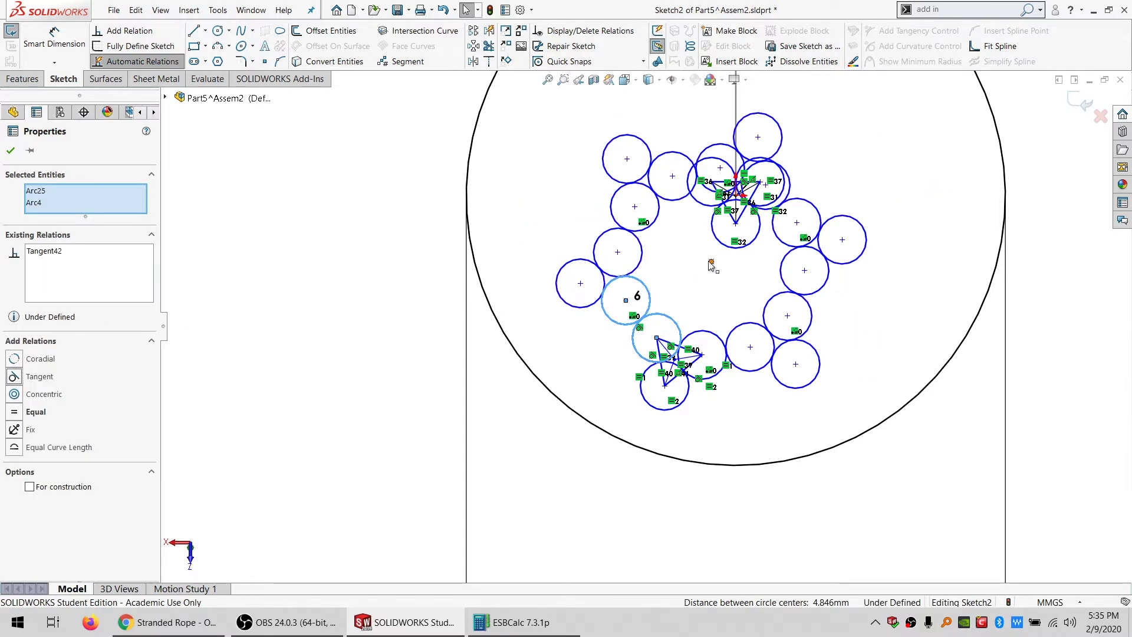
- Make the circular pattern's centre point coincident with the sketch origin
left_click(711, 262)
scroll(737, 192, "down", 5)
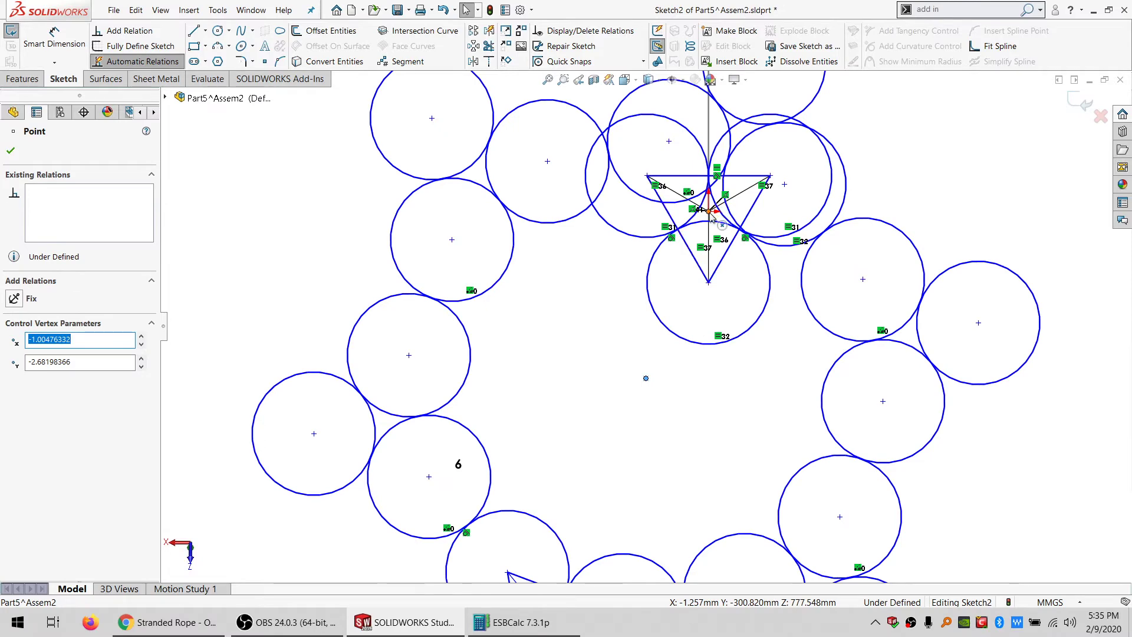
left_click(710, 214, "ctrl")
left_click(45, 394)
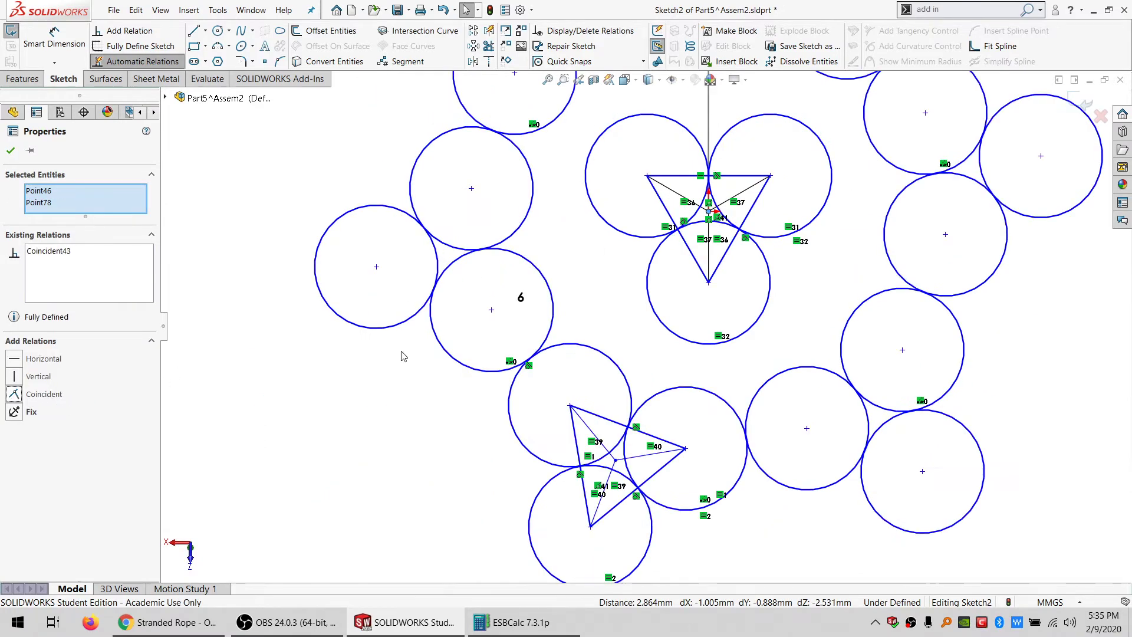
scroll(538, 353, "up", 5)
scroll(858, 320, "down", 1)
left_click(916, 331)
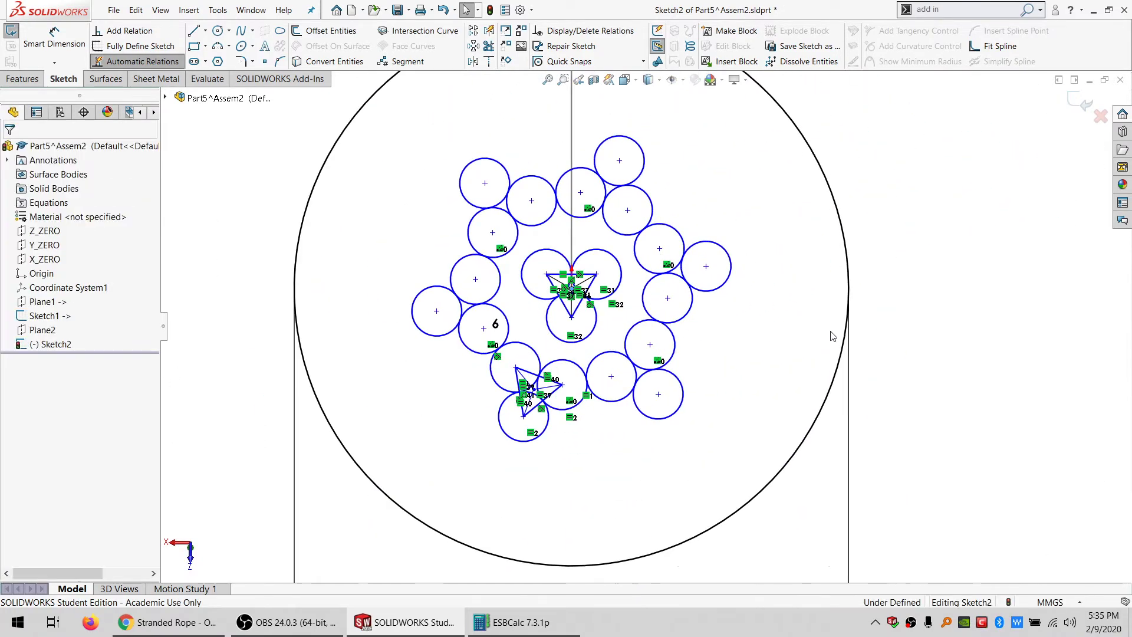
- Try to make the central cluster's bottom circle tangent to the lower-left cluster's right circle
scroll(537, 355, "down", 2)
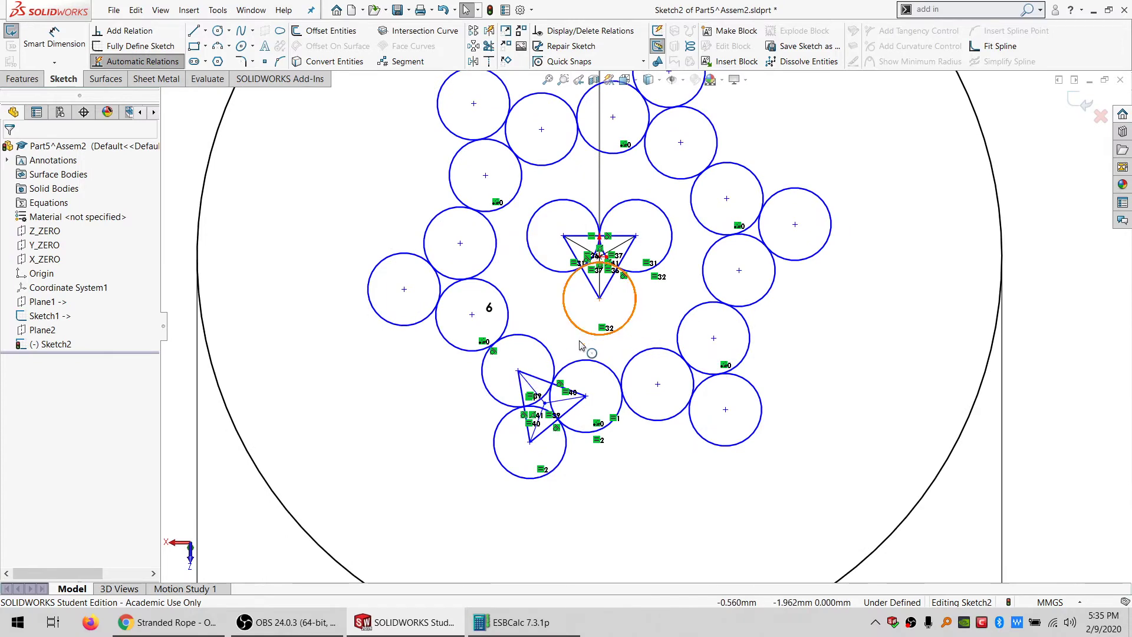
left_click(580, 345)
left_click(563, 368, "ctrl")
left_click(29, 380)
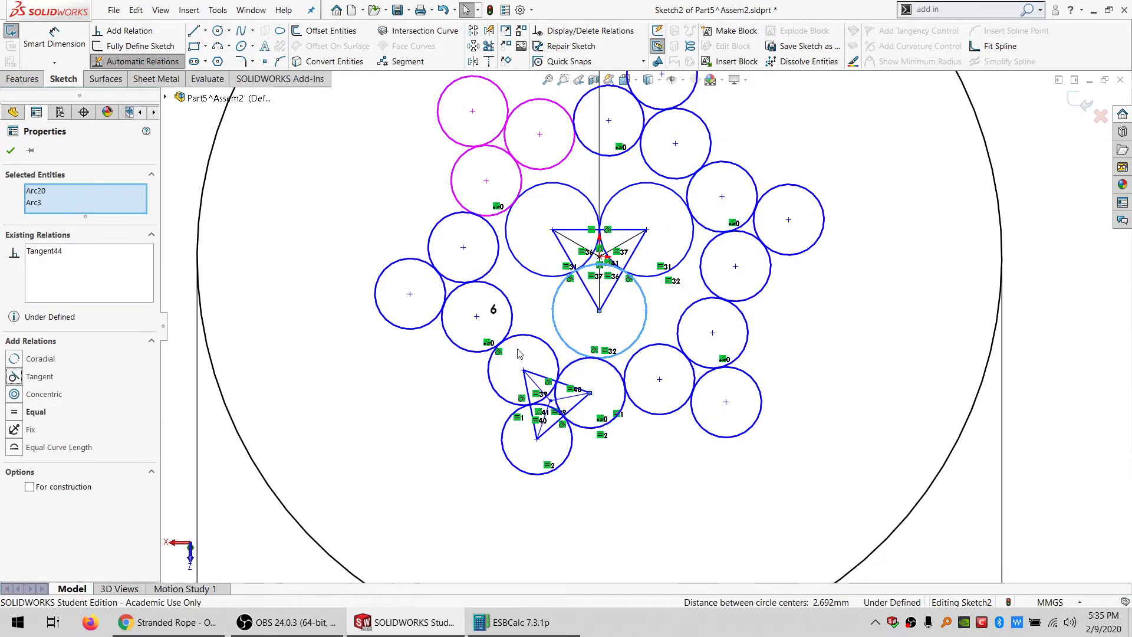
- Add an Equal relation between the central cluster's bottom circle and the lower-left cluster's right circle
left_click(553, 349)
left_click(558, 342, "ctrl")
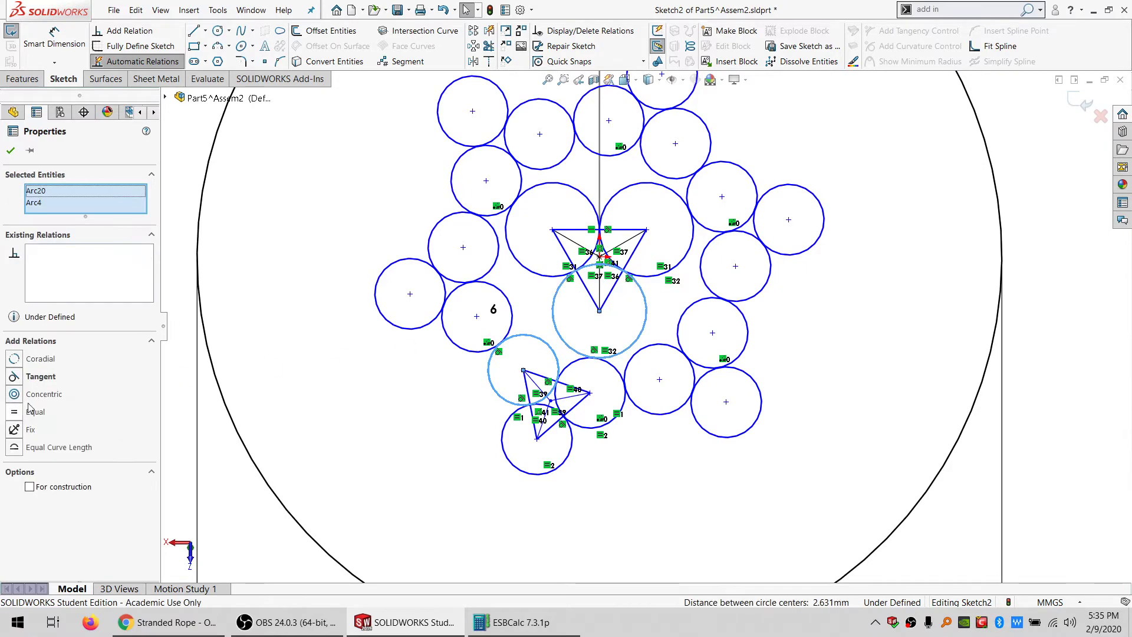
left_click(30, 413)
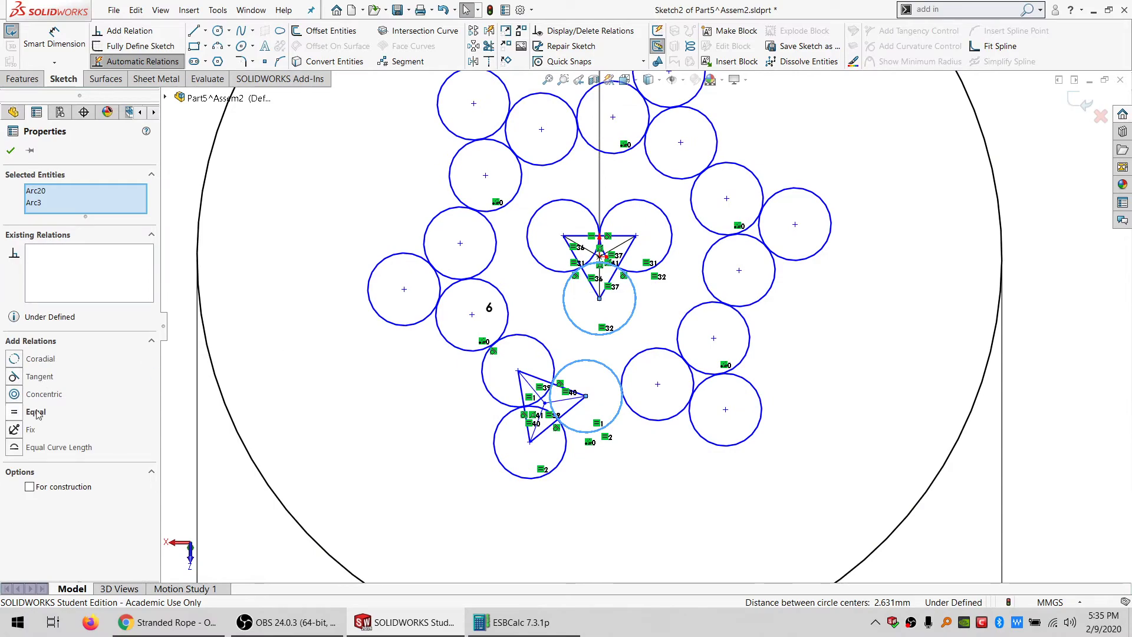
left_click(972, 361)
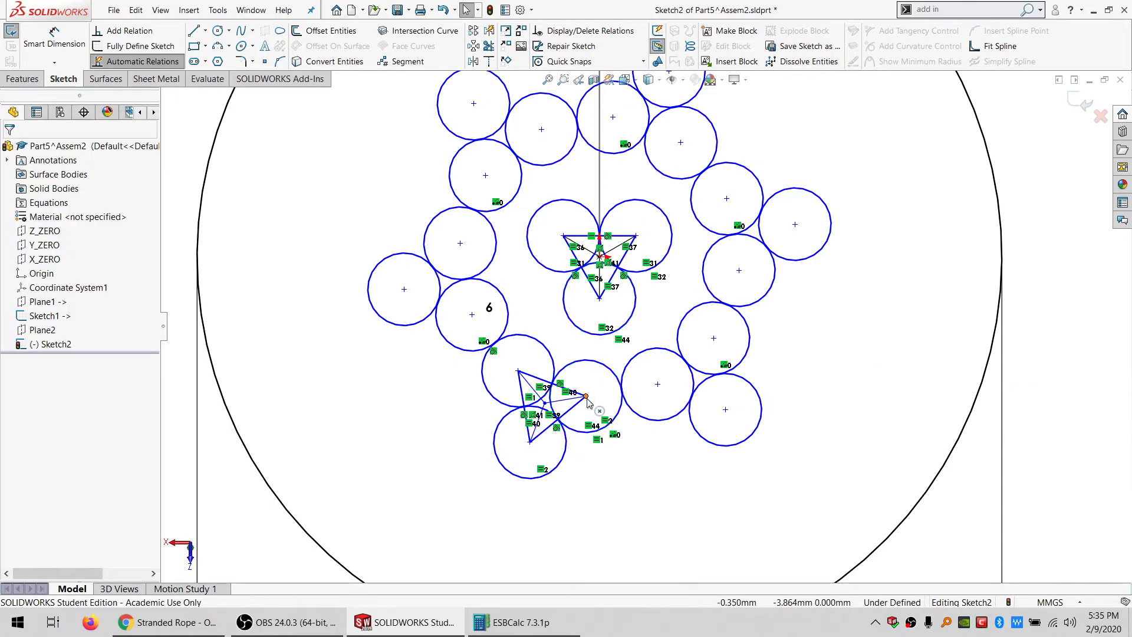
- Move the centre of the lower-left cluster's right circle slightly, and check the stranded rope web page in Chrome
mouse_move(587, 401)
left_mouse_down()
mouse_move(564, 415)
mouse_move(569, 394)
left_mouse_up()
scroll(659, 395, "up", 5)
scroll(641, 360, "down", 2)
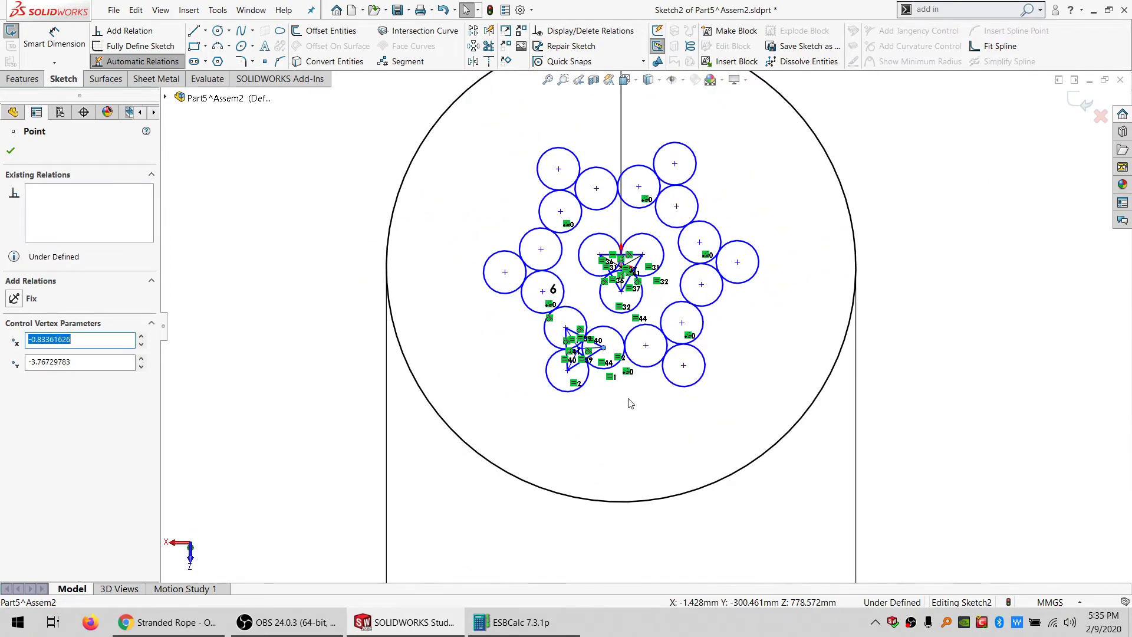
left_click(155, 626)
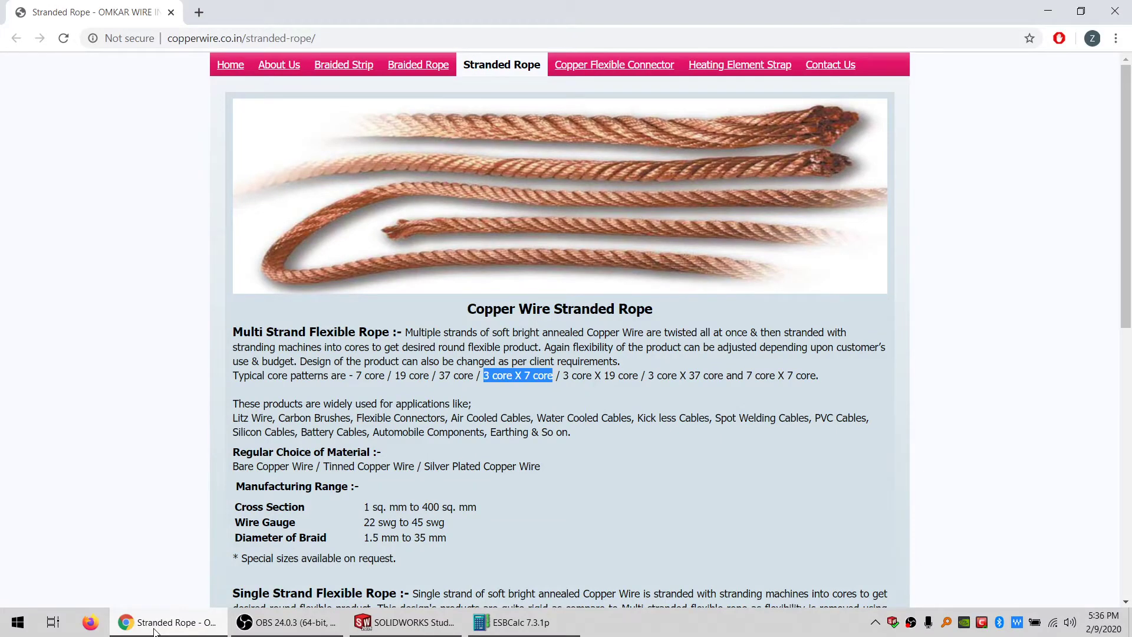
left_click(155, 627)
- Try to relate the lower-left cluster's bottom circle to the large outer circle
left_click(552, 384)
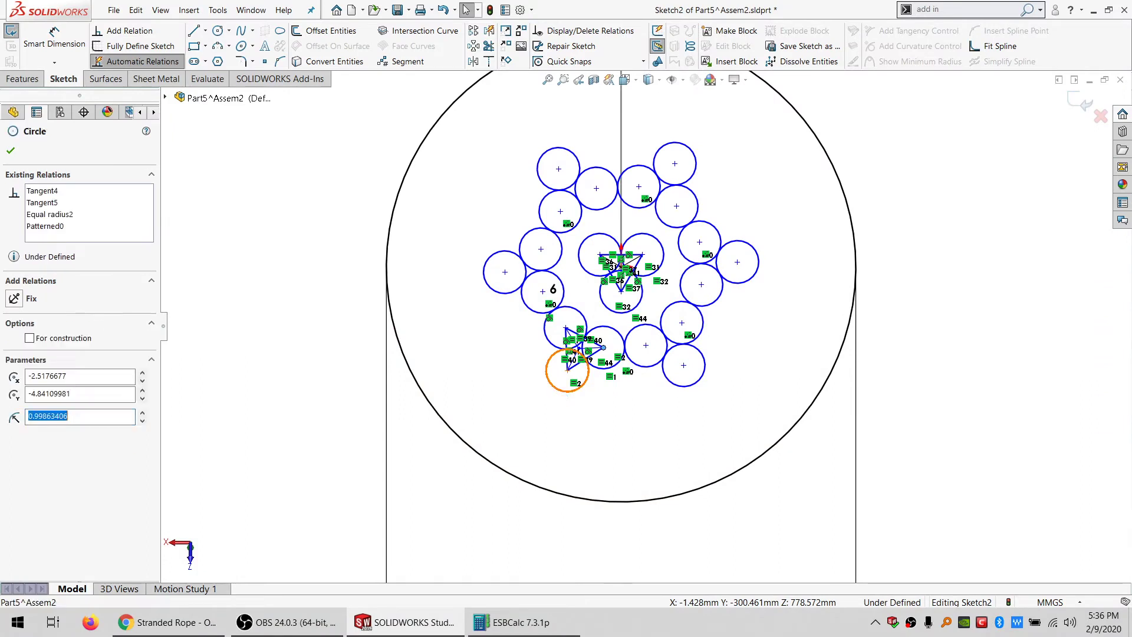
left_click(489, 460, "ctrl")
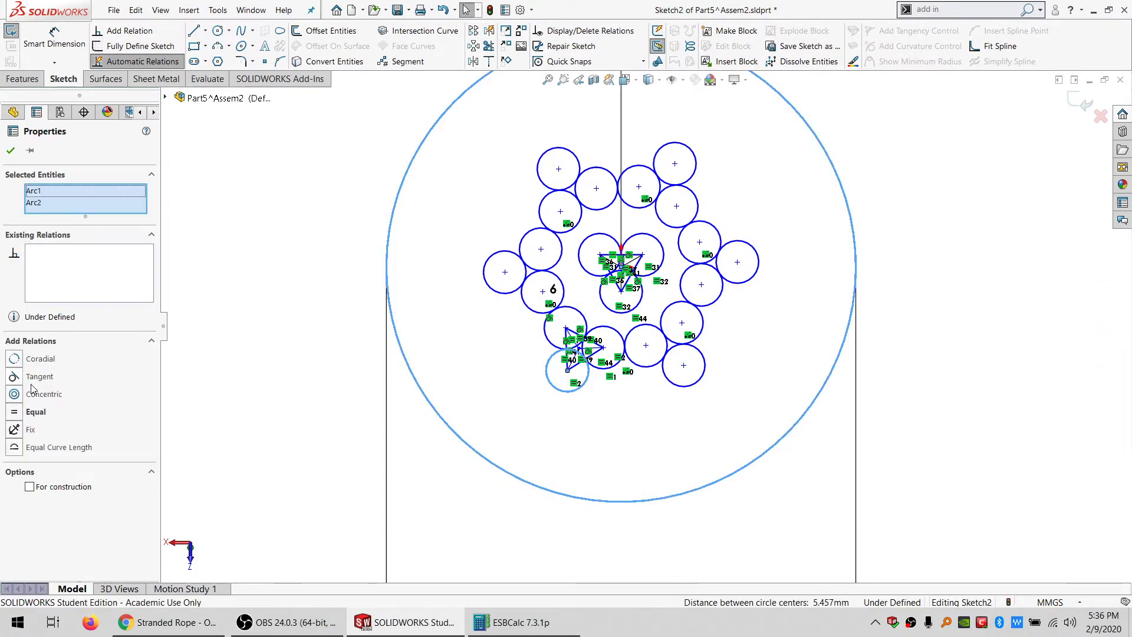
left_click(566, 433)
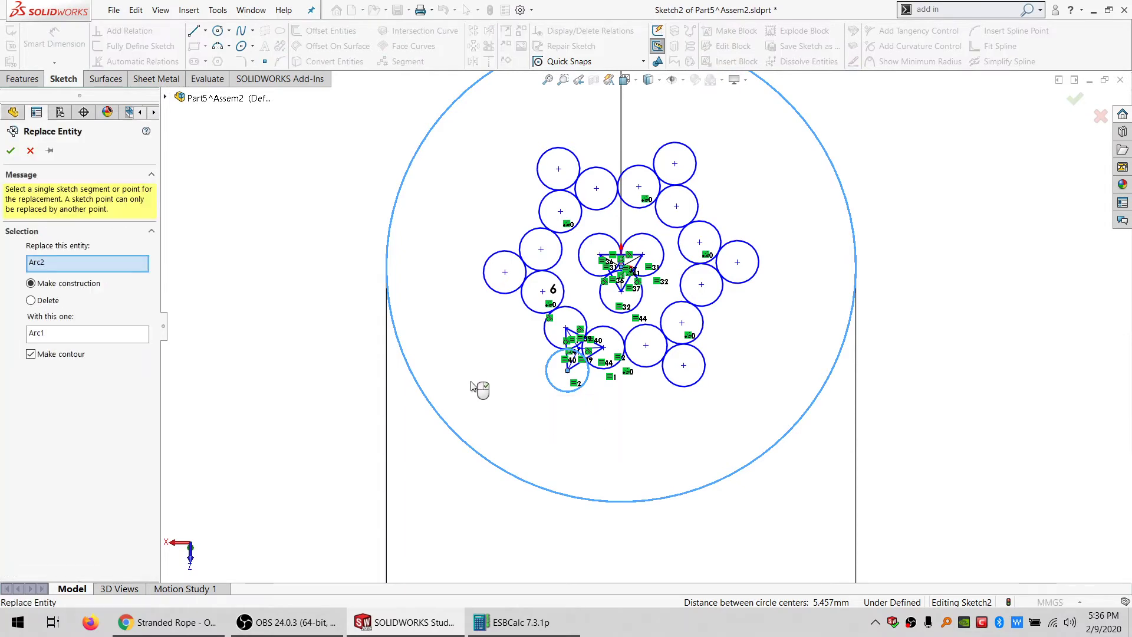
right_click(349, 311)
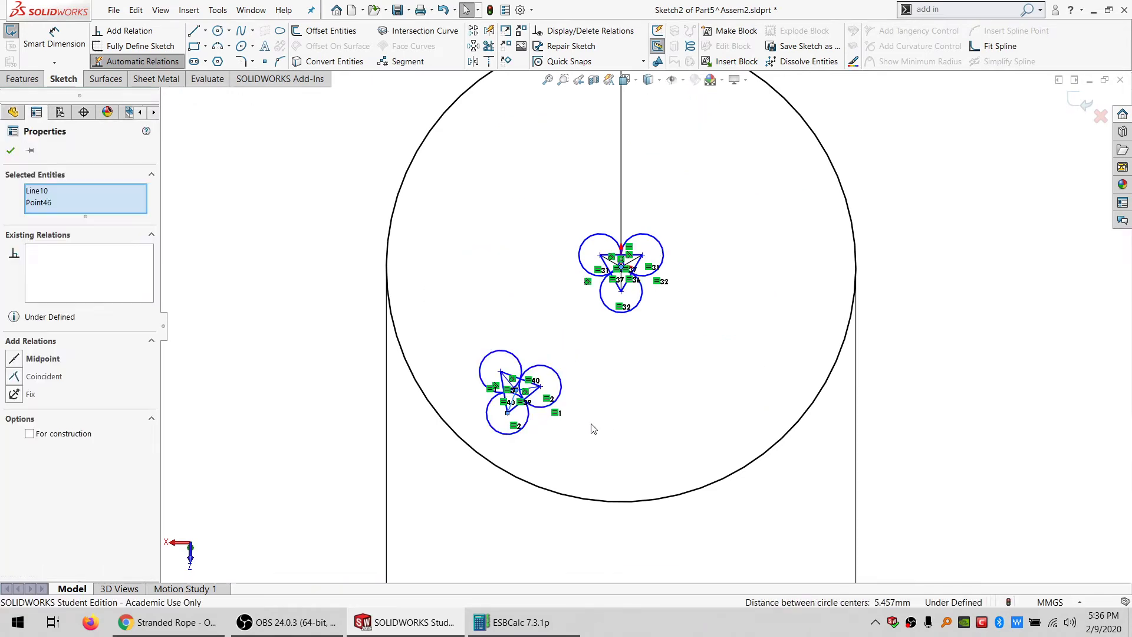
- Fix the lower-left cluster's common inner point and enlarge the circles around it until the inner lines are about 2.87 mm long
scroll(559, 463, "down", 2)
left_click(509, 350)
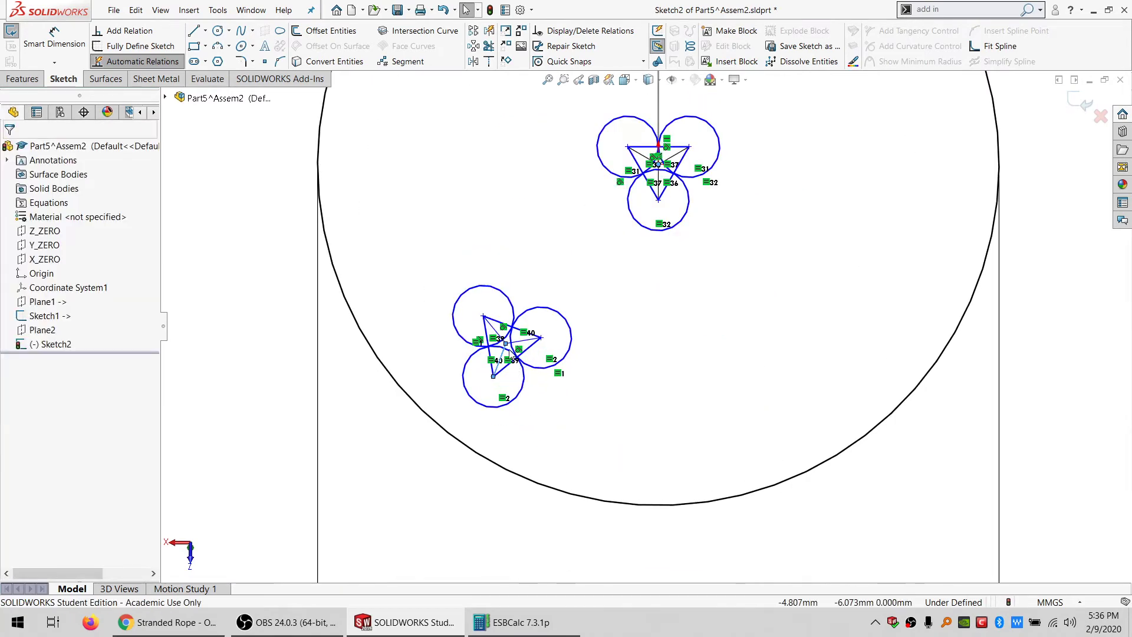
left_click(505, 343)
left_click(15, 298)
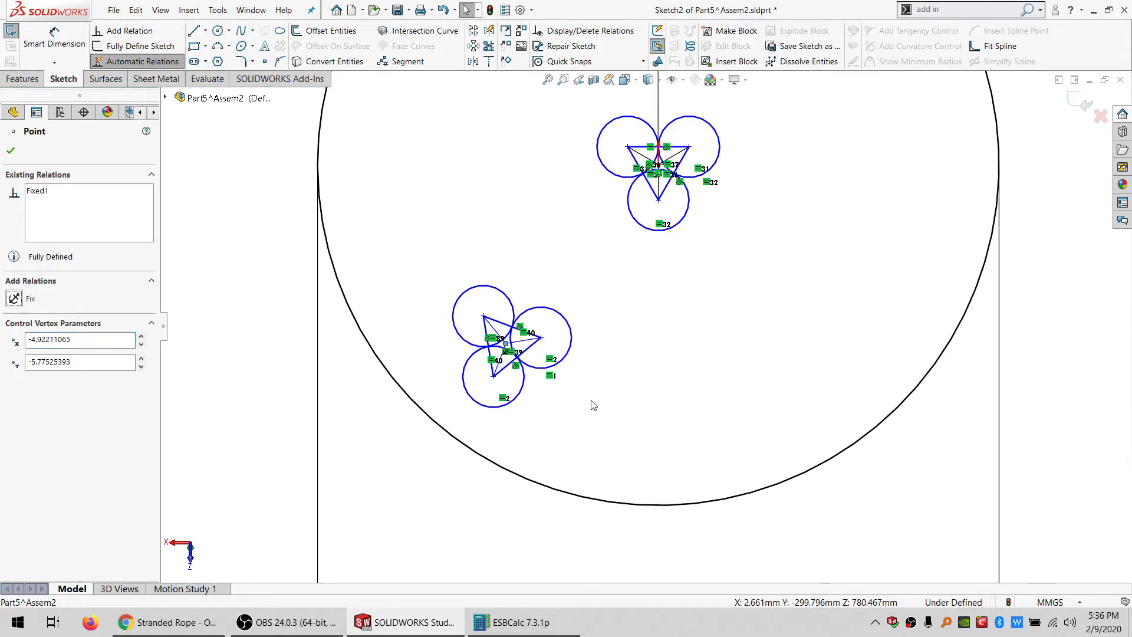
left_click(593, 405)
left_click_drag(541, 337, 573, 285)
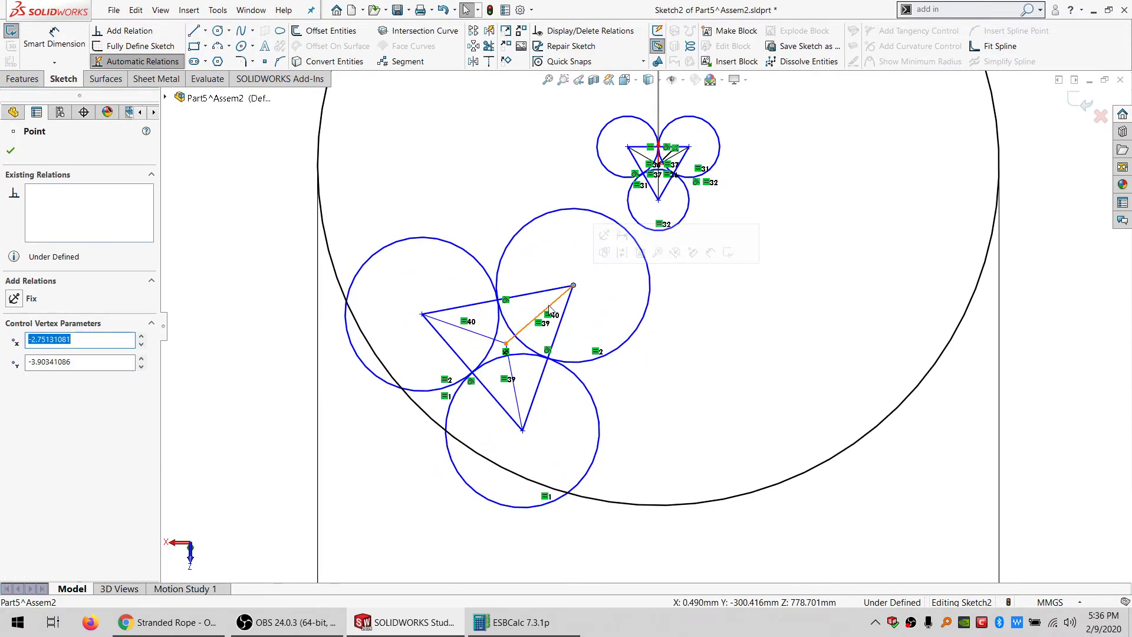
- Make the inner line to the cluster's upper-right circle centre coincident with the sketch origin
left_click(549, 308)
left_click(670, 175, "ctrl")
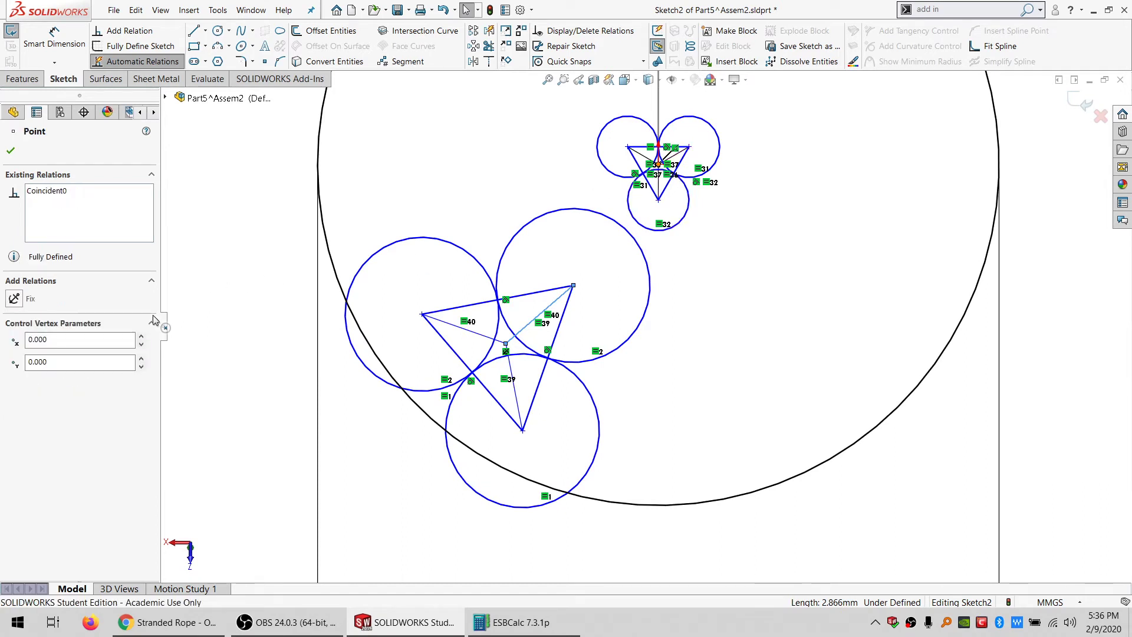
left_click(41, 376)
left_click(523, 357)
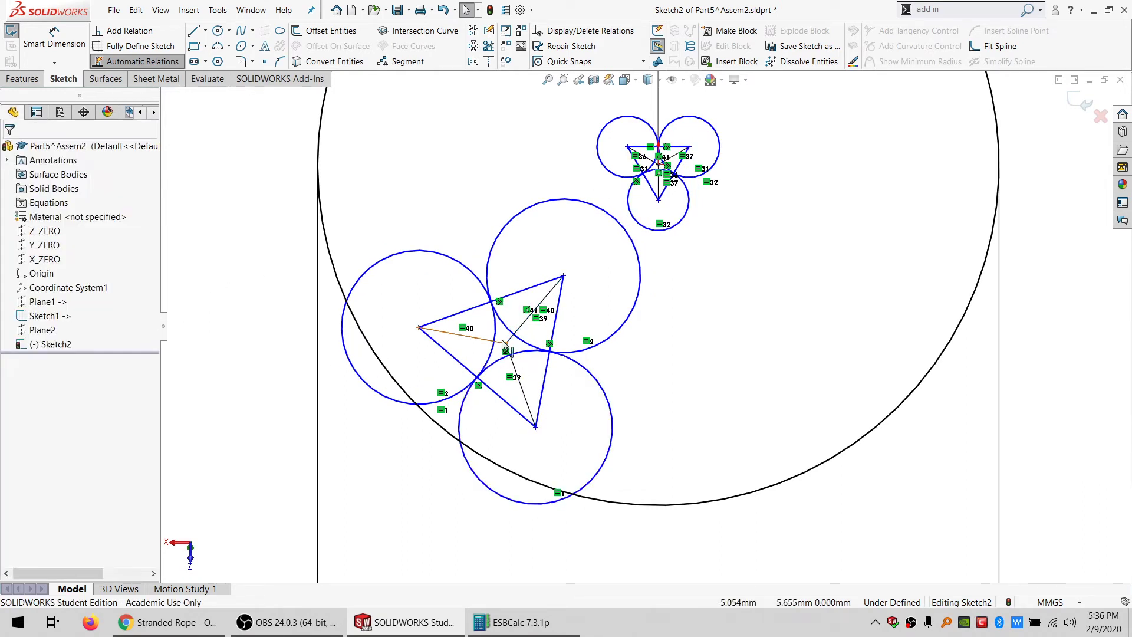
- Delete the Fixed relation from the lower-left cluster's common inner point
left_click(506, 344)
left_click(55, 193)
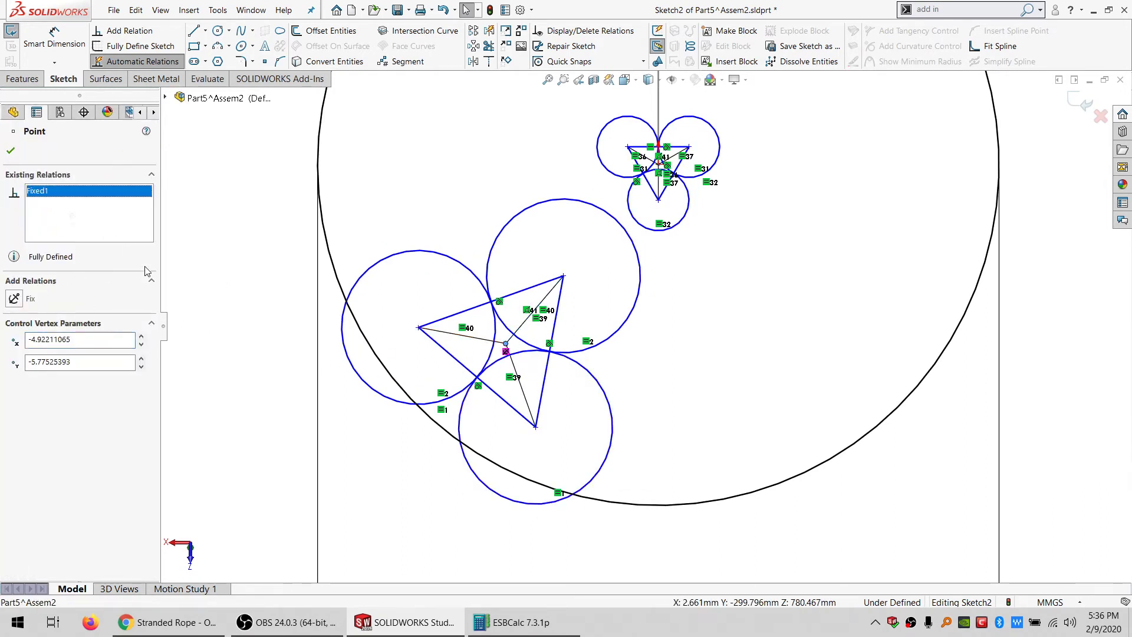
key("Delete")
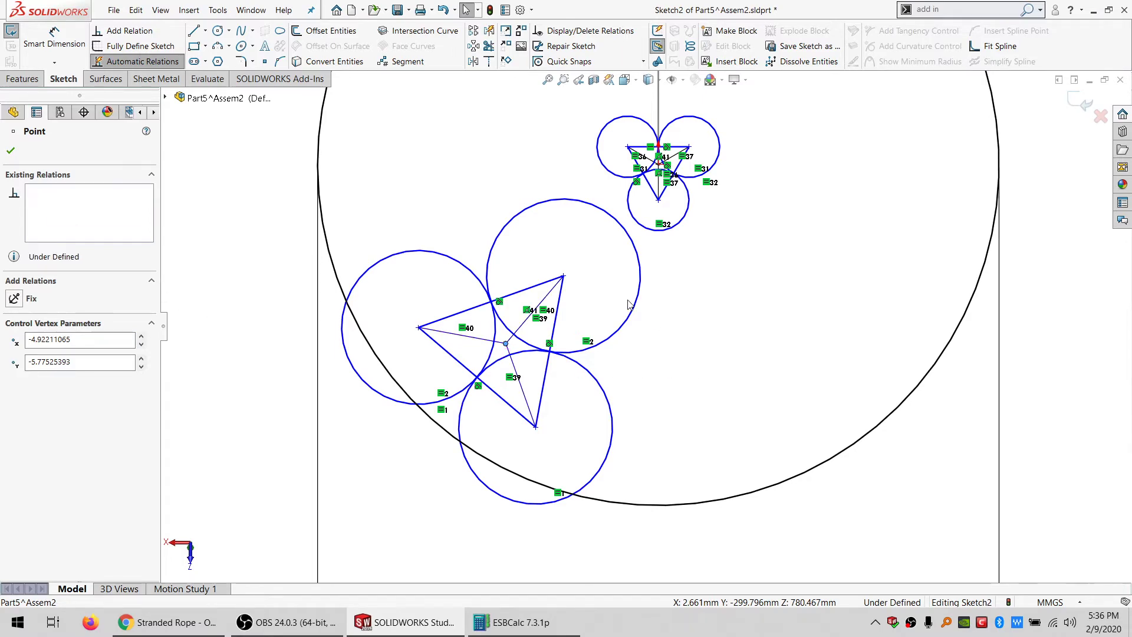
- Circularly pattern the whole lower-left cluster, its circles and lines, into 6 equally spaced instances over 360 degrees
mouse_move(628, 304)
left_mouse_down()
mouse_move(412, 330)
mouse_move(495, 432)
left_mouse_up()
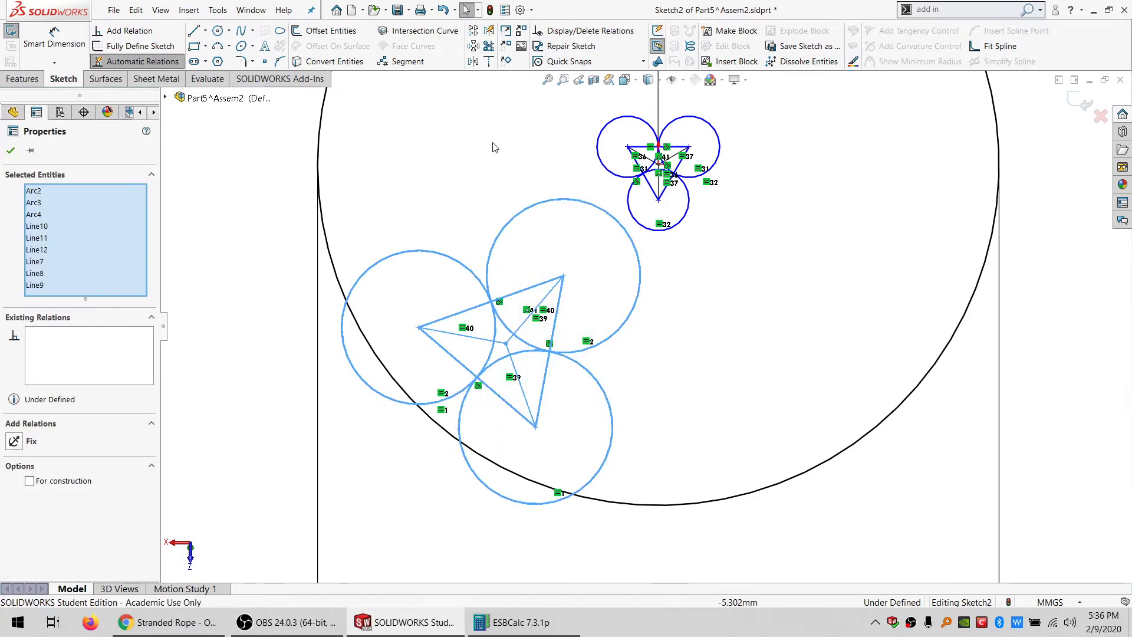
left_click(473, 46)
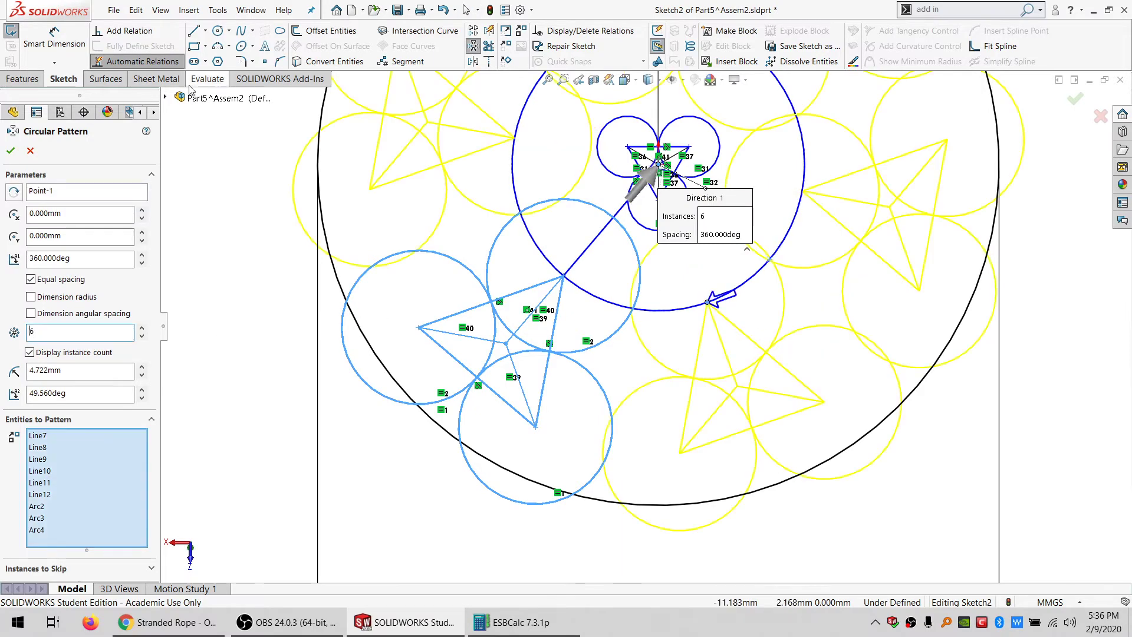
left_click(11, 153)
scroll(707, 203, "up", 5)
scroll(872, 171, "down", 2)
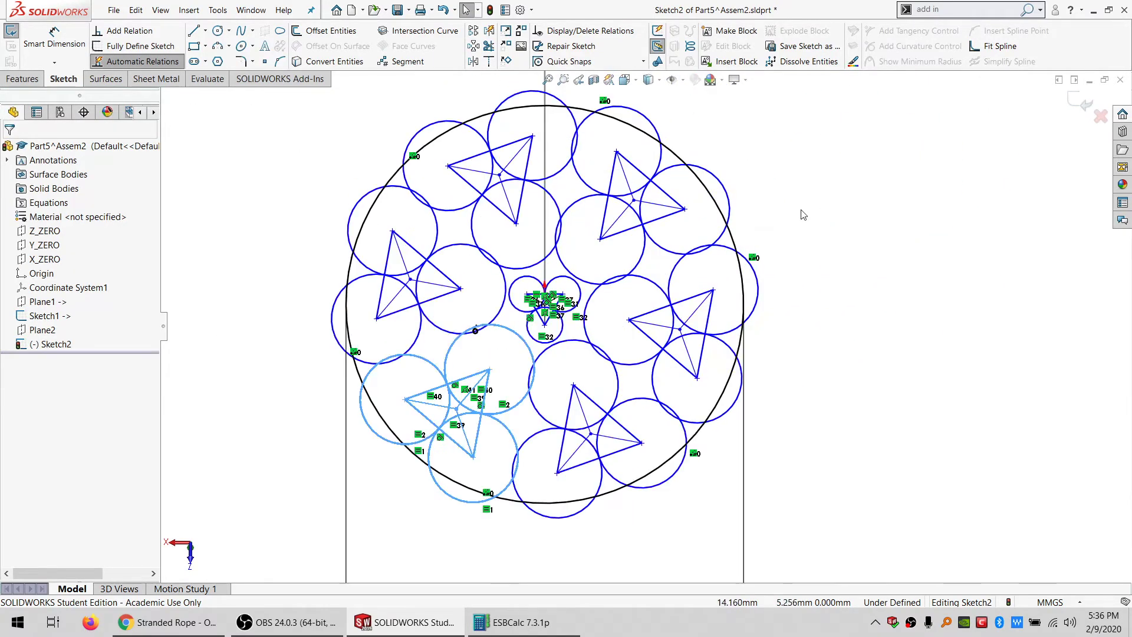
- Pull a patterned cluster outward to expose the pattern's centre point, and make that point coincident with the sketch origin
left_click(793, 216)
left_click_drag(684, 209, 804, 164)
left_click(604, 281)
left_click(559, 302, "ctrl")
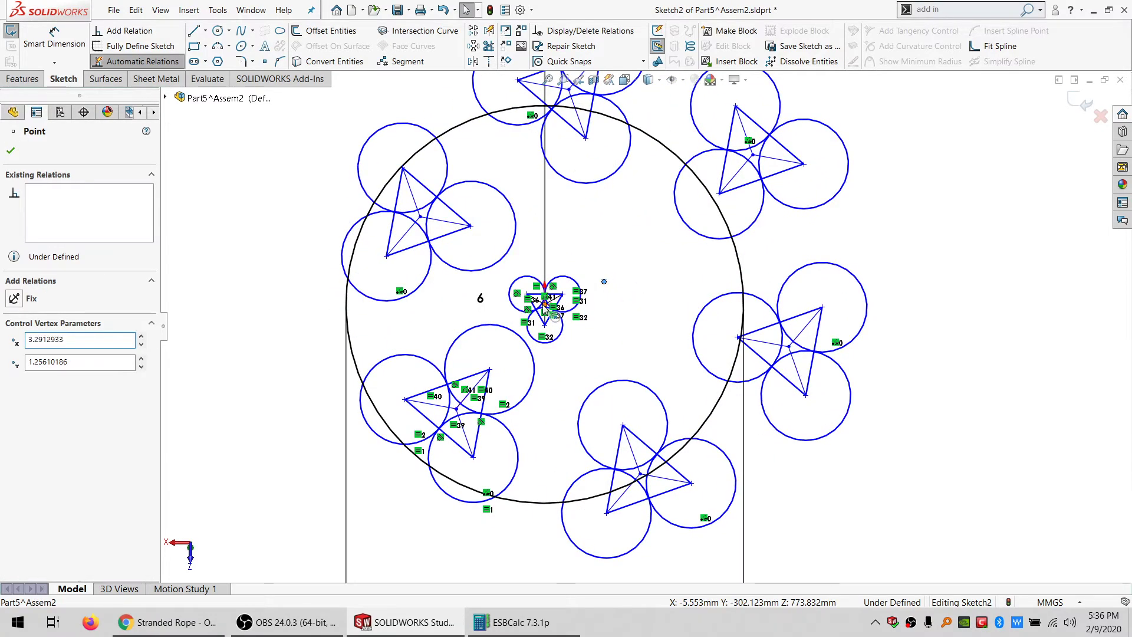
left_click(39, 393)
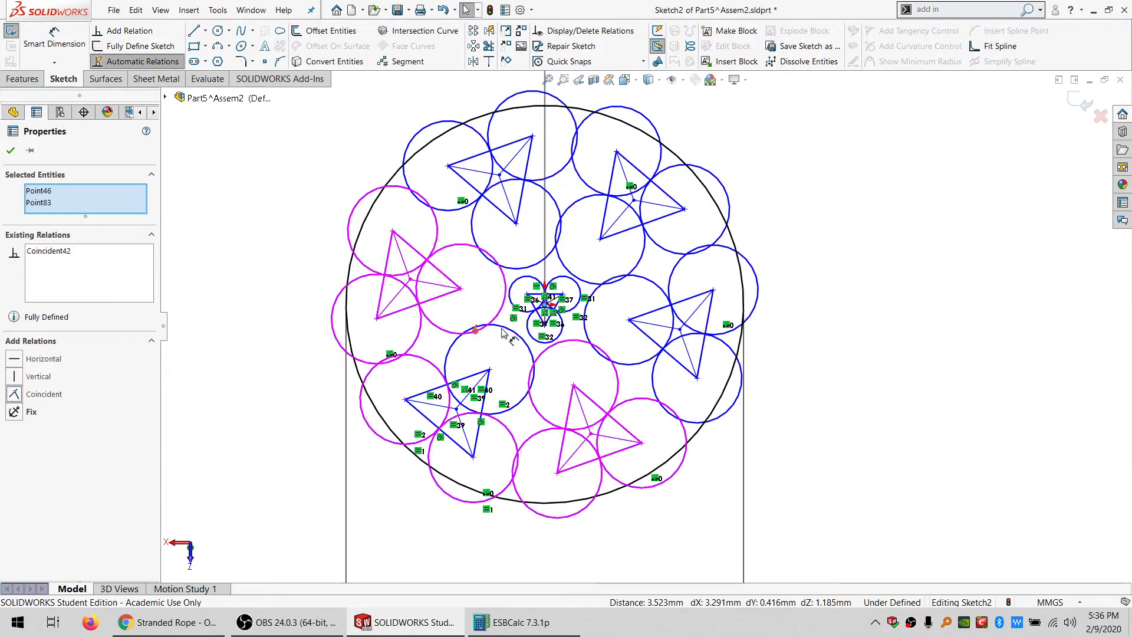
left_click(798, 447)
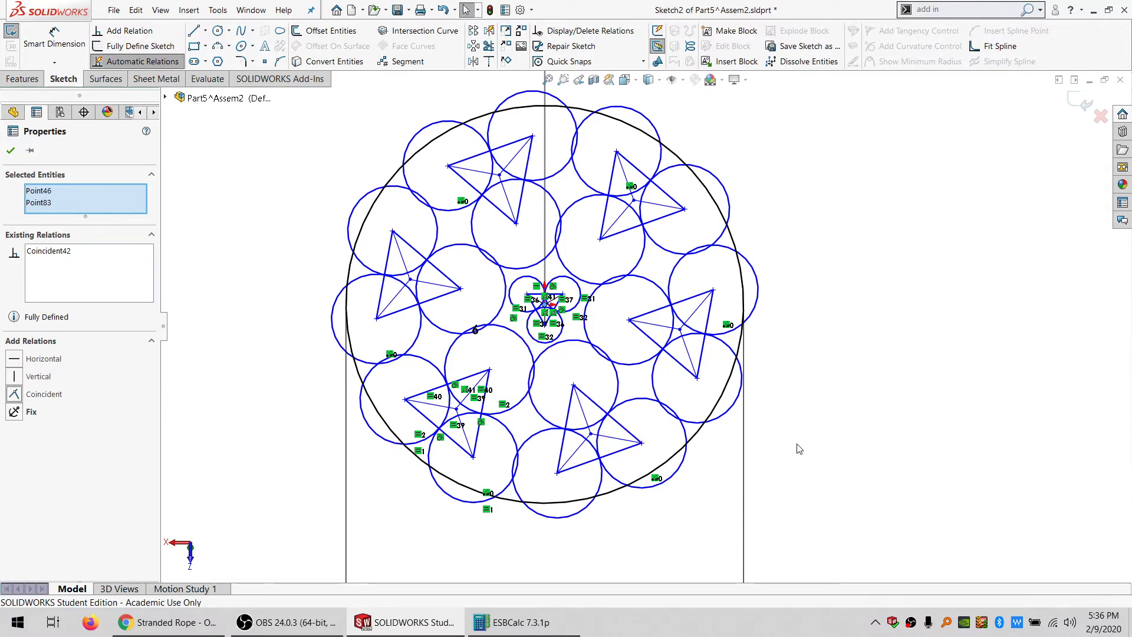
- Shrink the patterned circles to a radius of about 1.53 mm and select the top circle of the cluster below the centre
scroll(643, 455, "down", 4)
left_click_drag(642, 408, 582, 328)
left_click(542, 224)
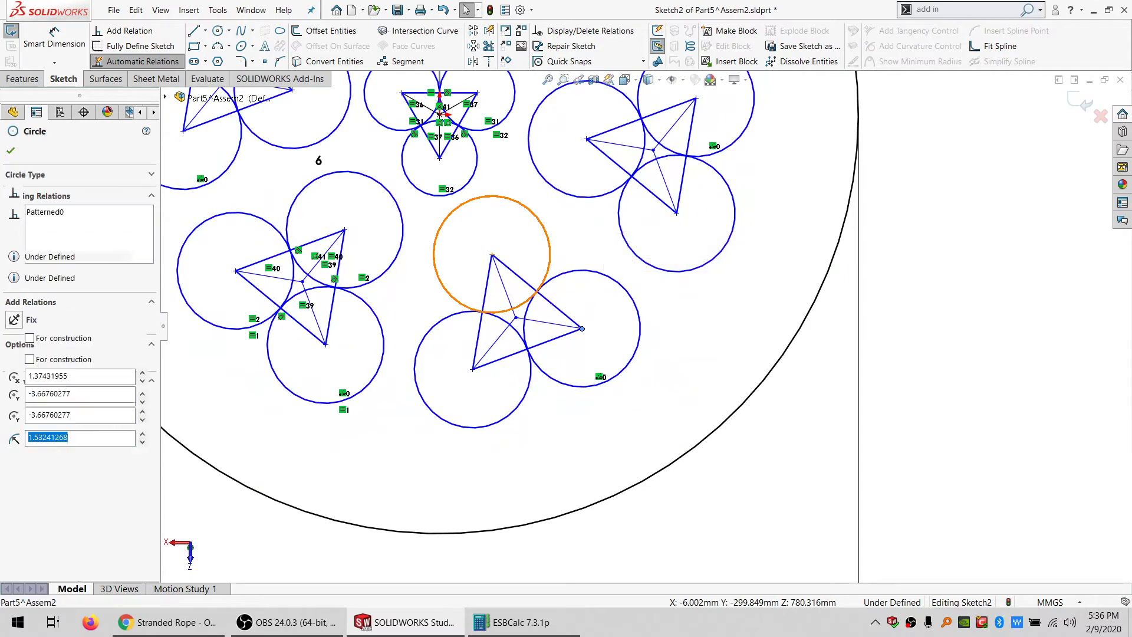
- Try to make the inner circles of the two neighbouring clusters at the right and lower right tangent, and undo it
left_click(560, 190, "ctrl")
left_click(39, 376)
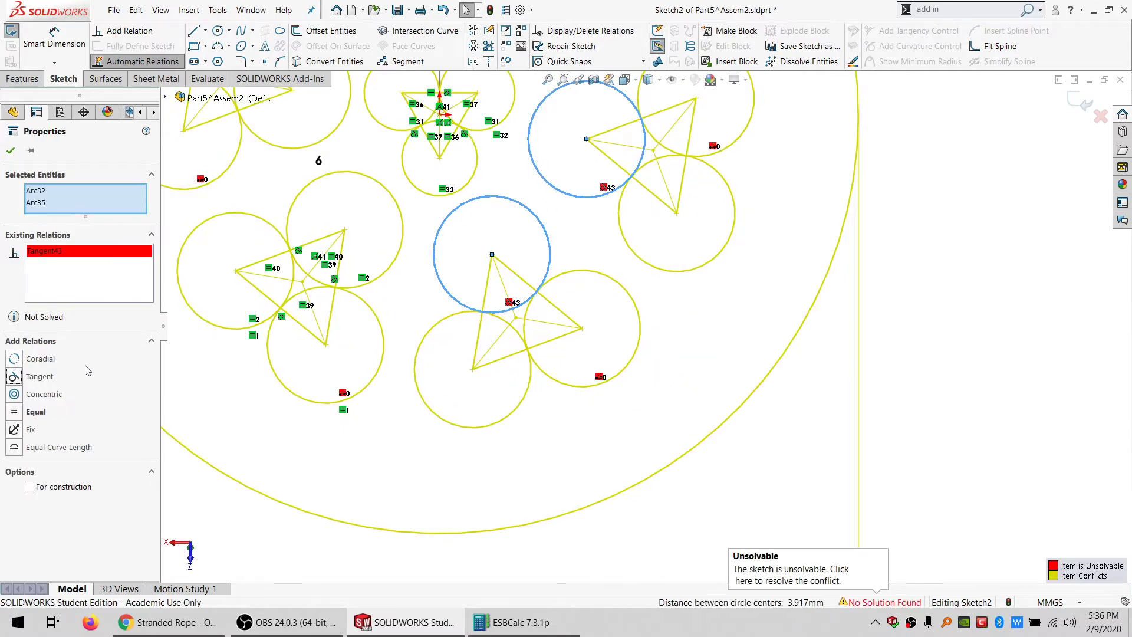
key("ctrl+z")
scroll(437, 247, "up", 3)
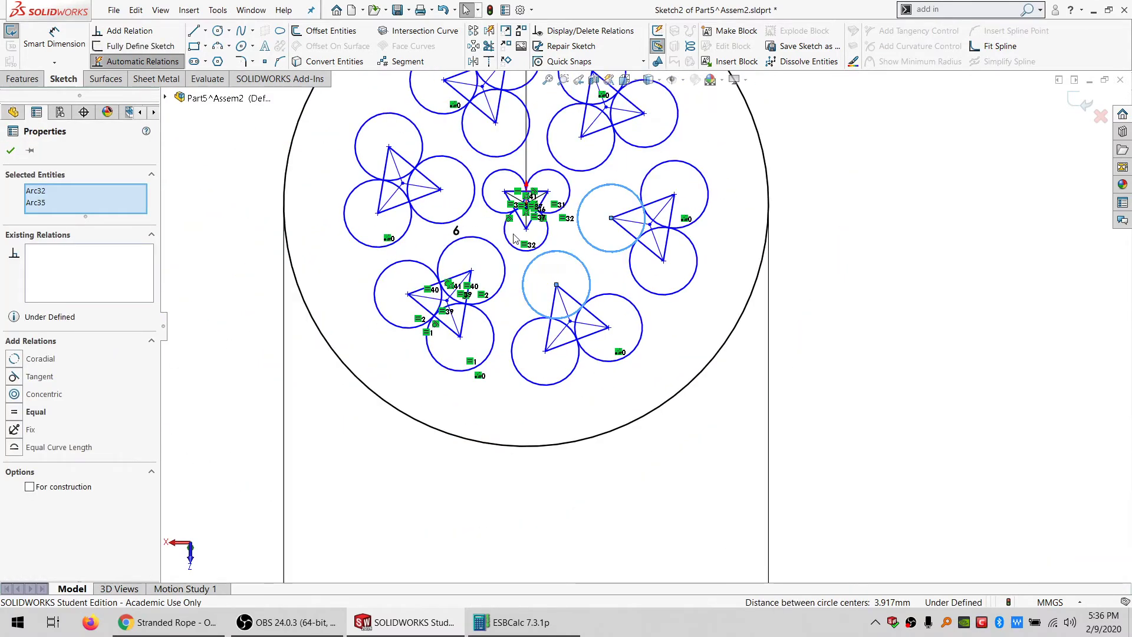
- Make the central cluster's lowest circle equal and tangent to the nearest circle of the lower-left cluster
scroll(517, 239, "down", 3)
left_click(603, 310)
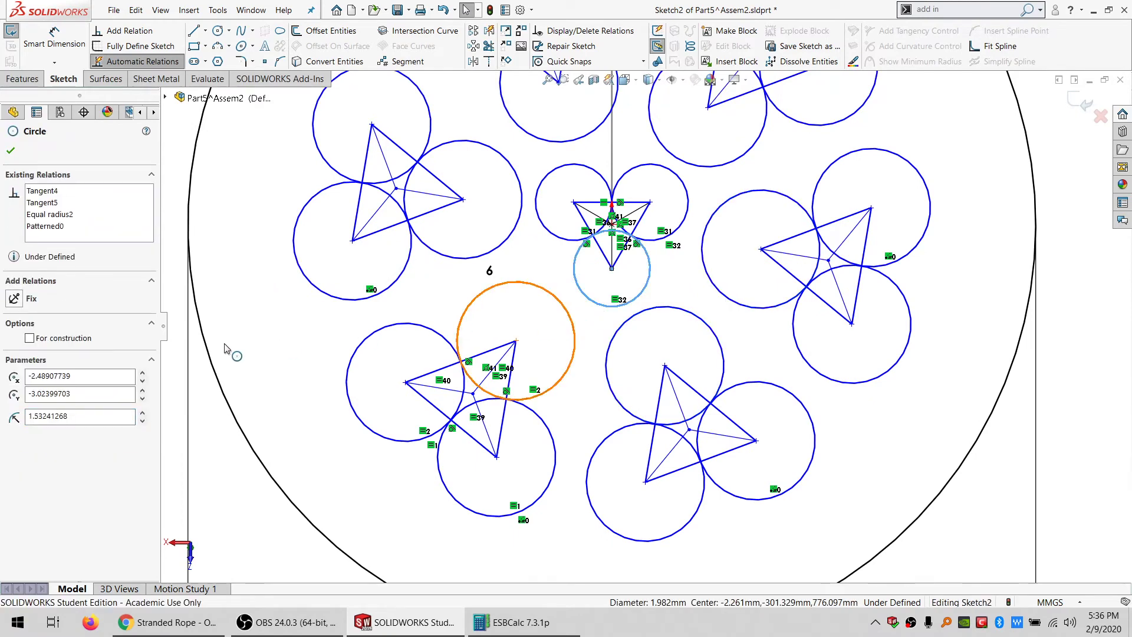
left_click(569, 318, "ctrl")
left_click(36, 411)
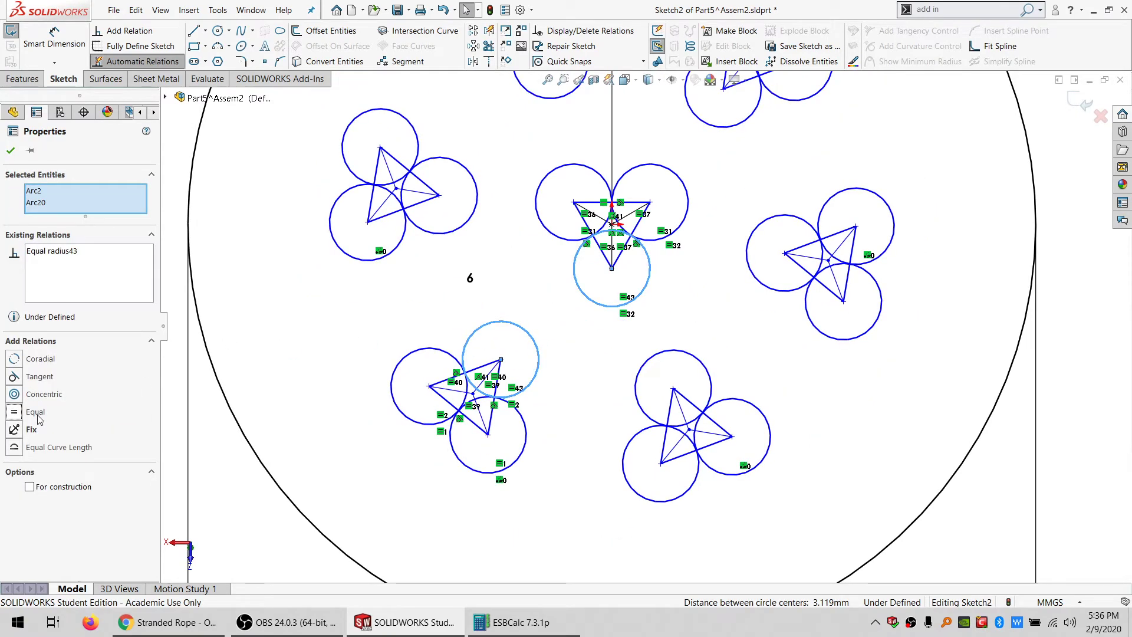
left_click(39, 377)
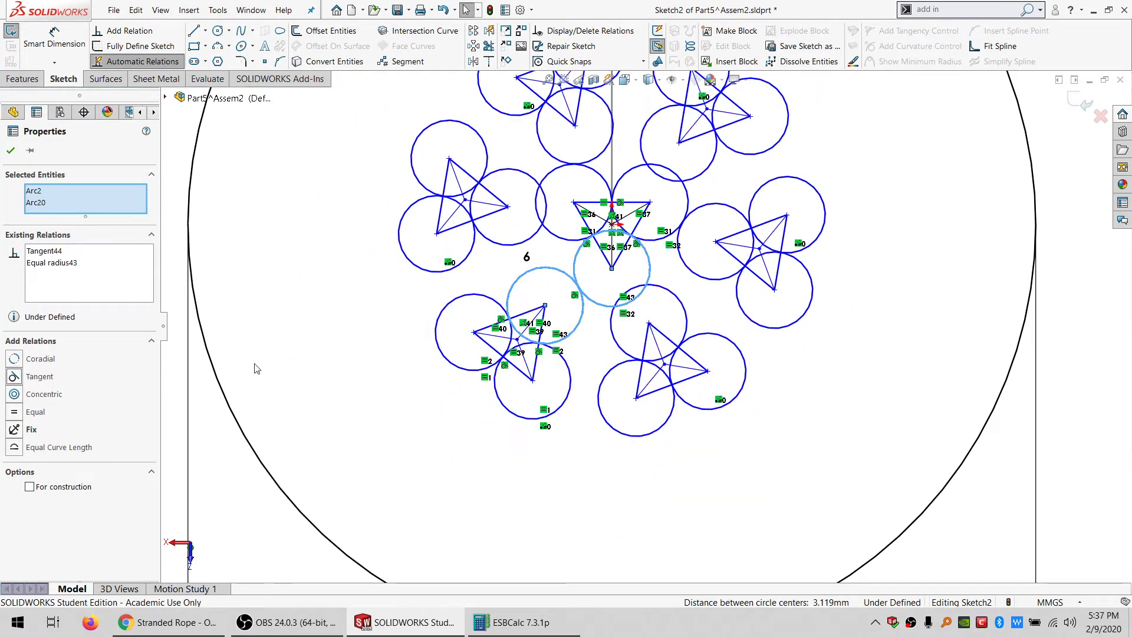
- Make the central cluster's lowest circle tangent to the nearest circle of the lower-right cluster
left_click(662, 293)
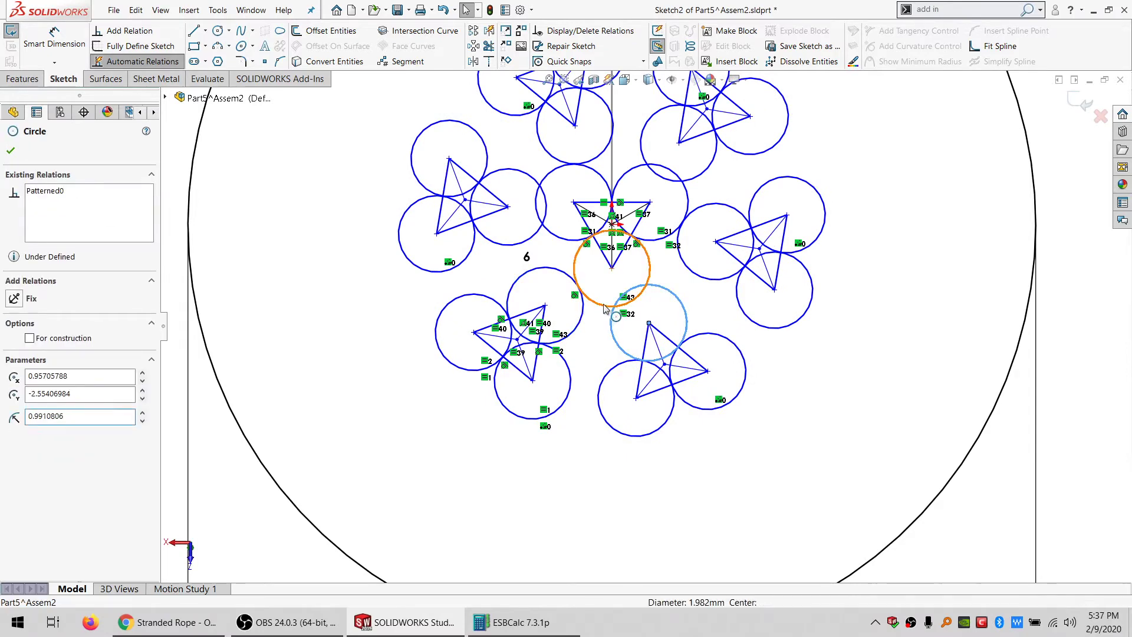
left_click(643, 289, "ctrl")
left_click(34, 376)
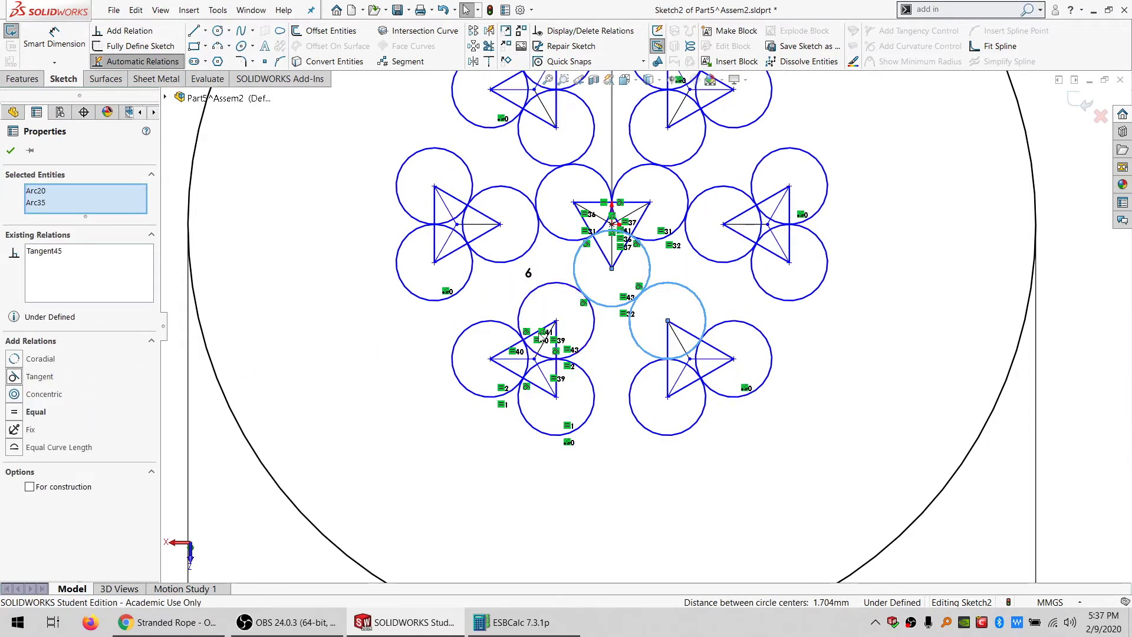
scroll(678, 247, "up", 5)
scroll(672, 318, "down", 5)
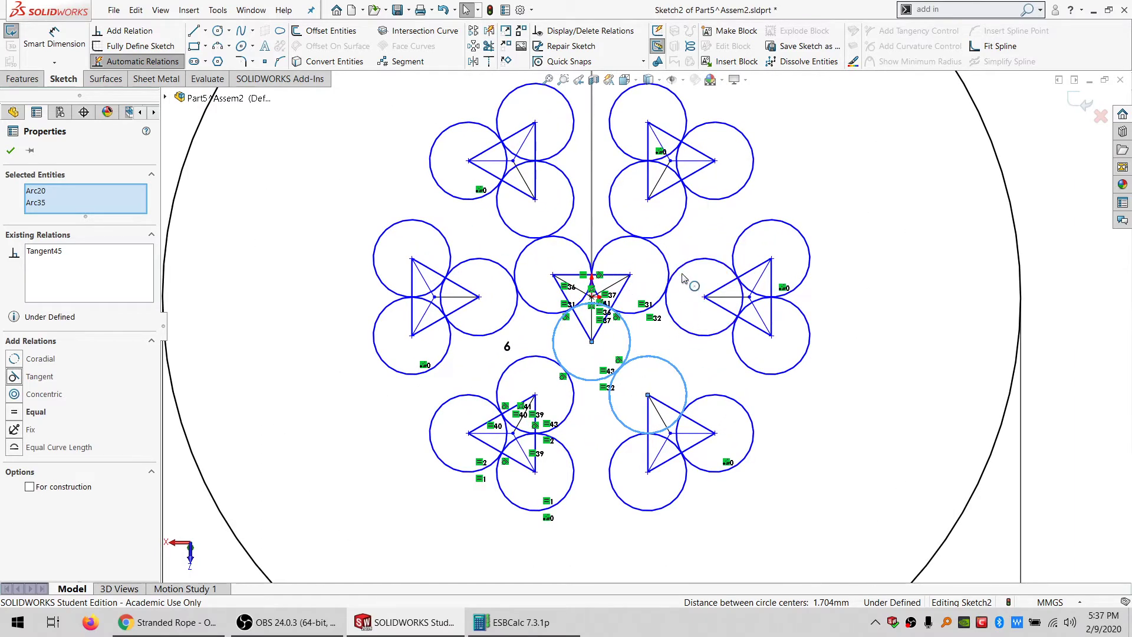
scroll(947, 337, "up", 3)
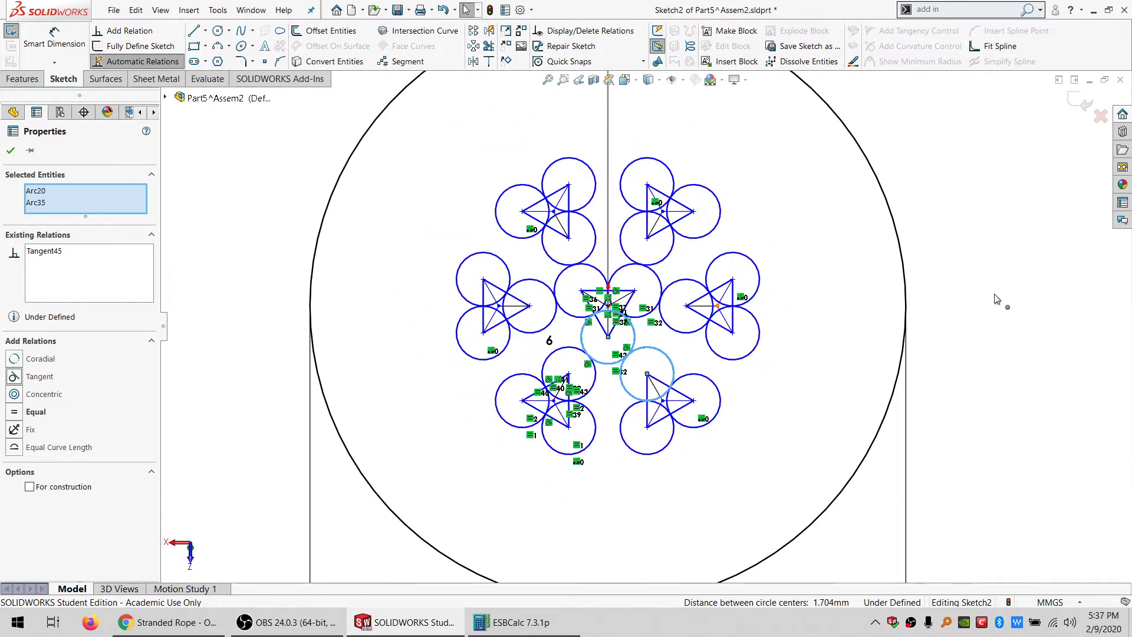
- Enlarge the circle clusters by moving the upper outer circle's centre in the right-hand cluster outward
left_click(925, 298)
left_click(718, 311)
left_click(698, 298)
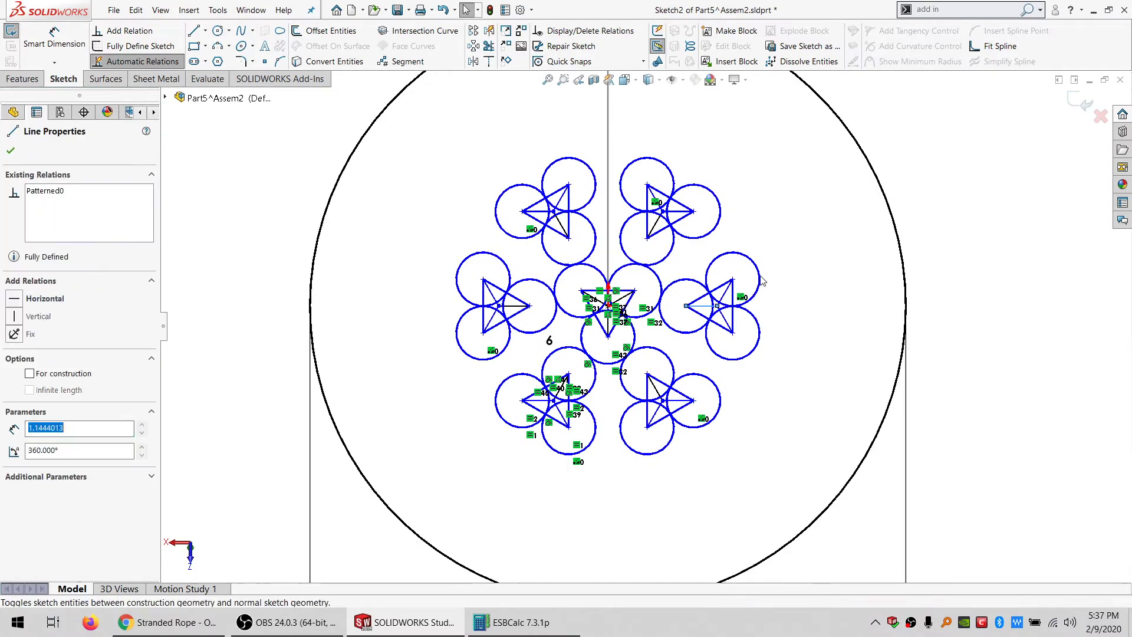
key("Escape")
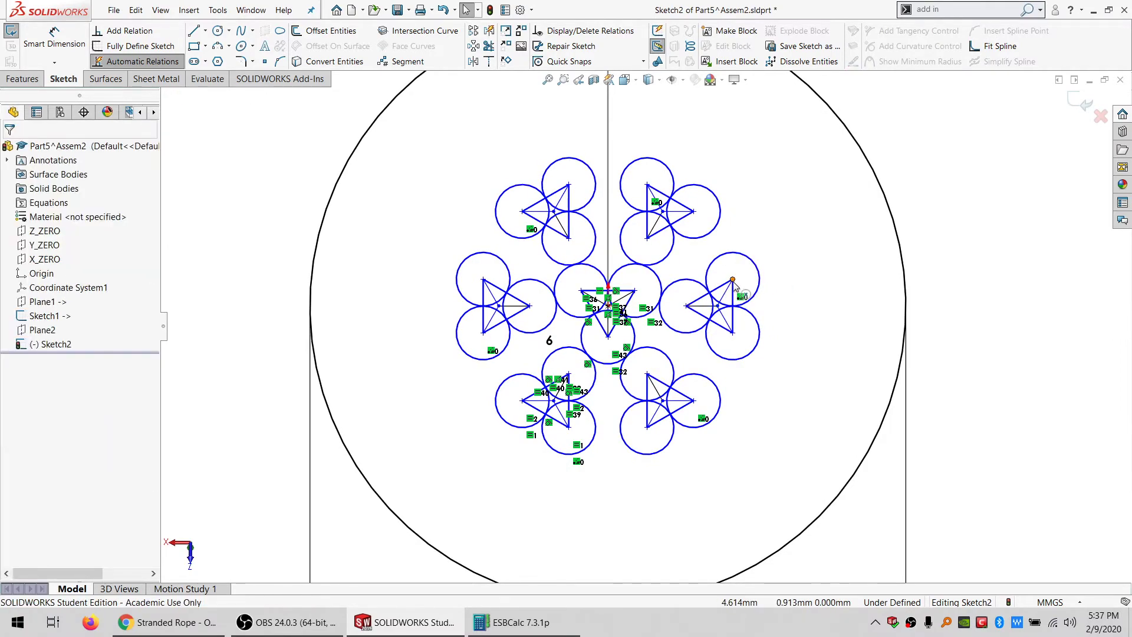
left_click_drag(732, 281, 785, 253)
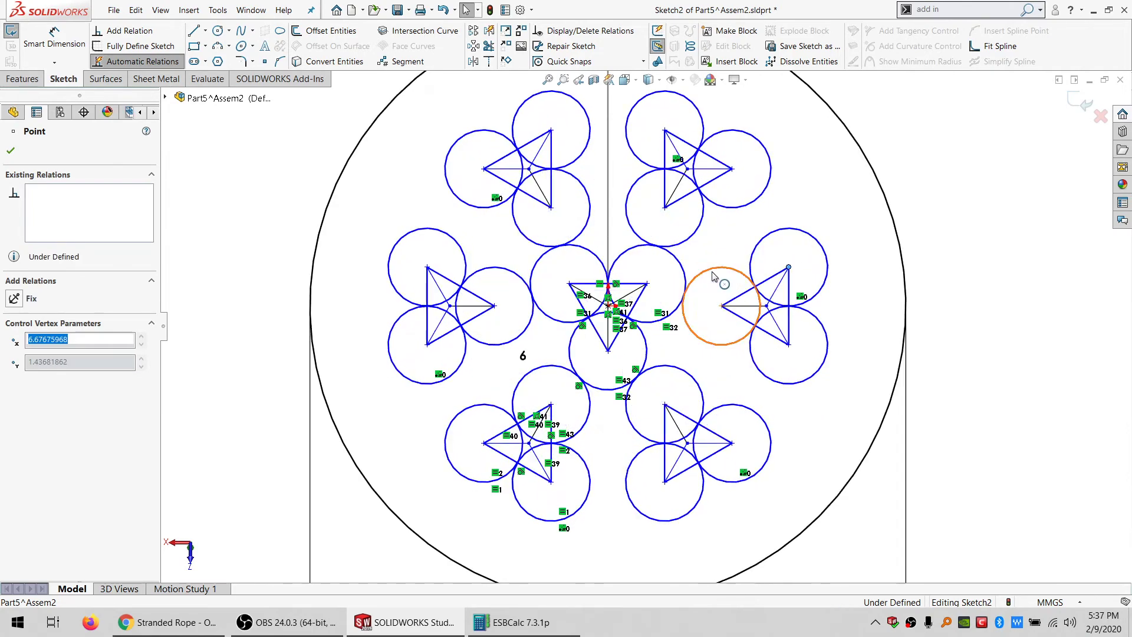
scroll(714, 276, "up", 5)
scroll(652, 327, "down", 2)
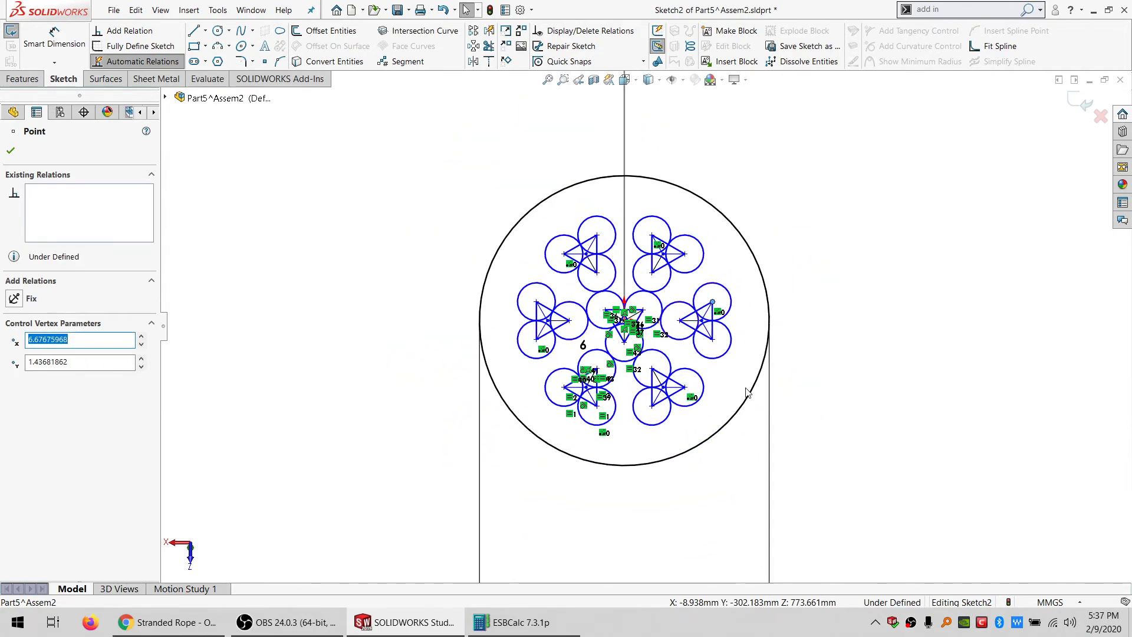
- Make the lower outer circle of the right-hand cluster tangent to the large enclosing circle
left_click(765, 354)
left_click(675, 361, "ctrl")
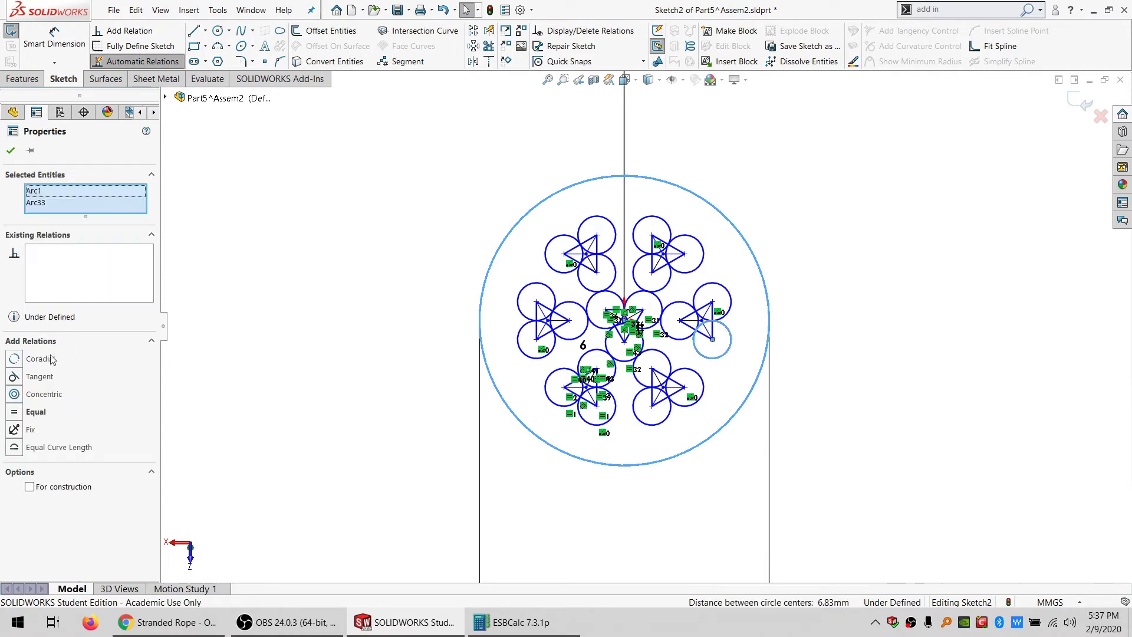
left_click(37, 378)
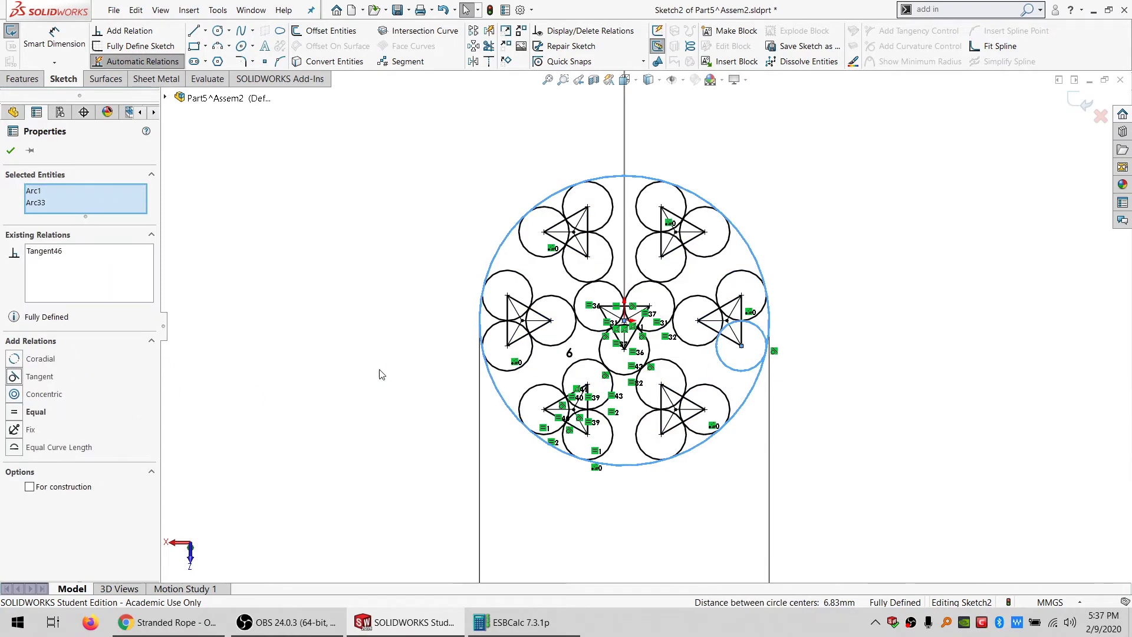
left_click(397, 350)
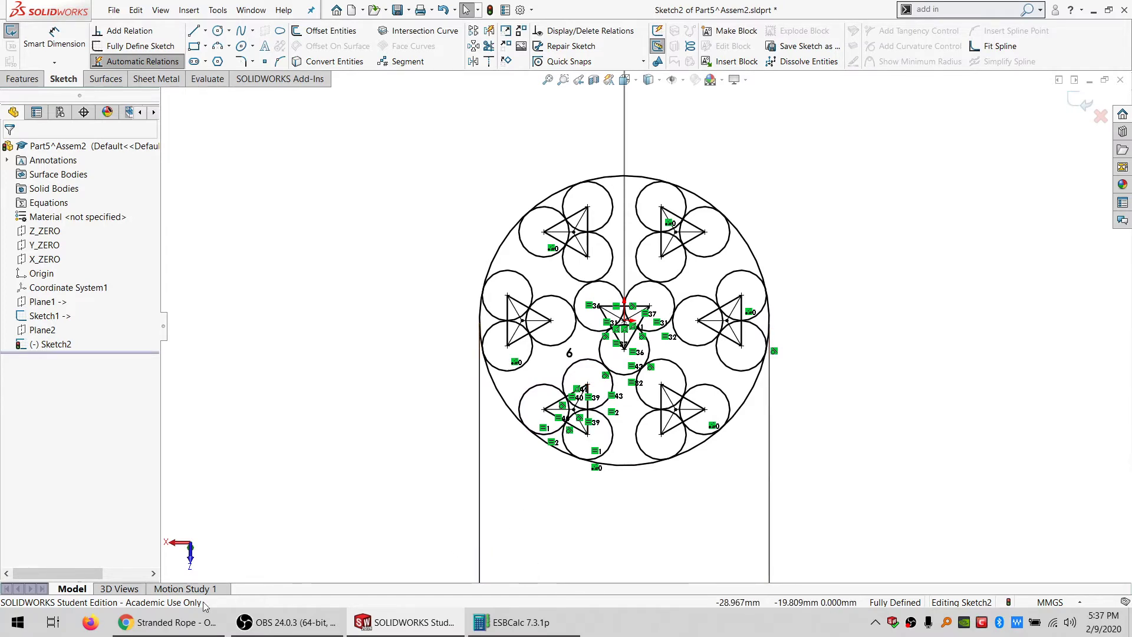
scroll(678, 359, "down", 2)
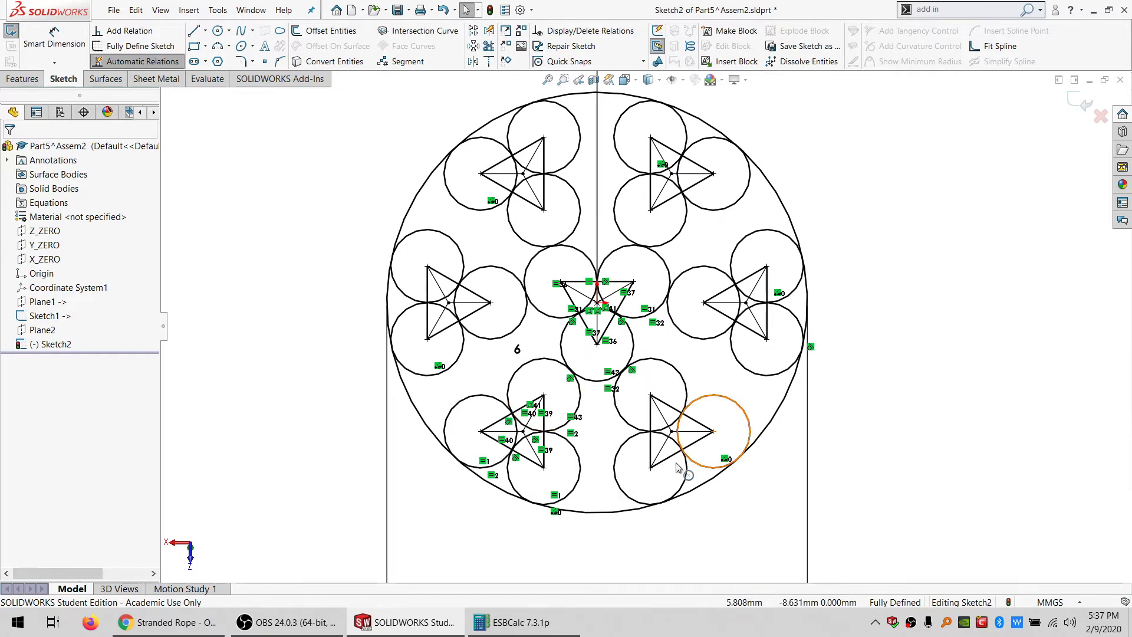
scroll(613, 414, "up", 3)
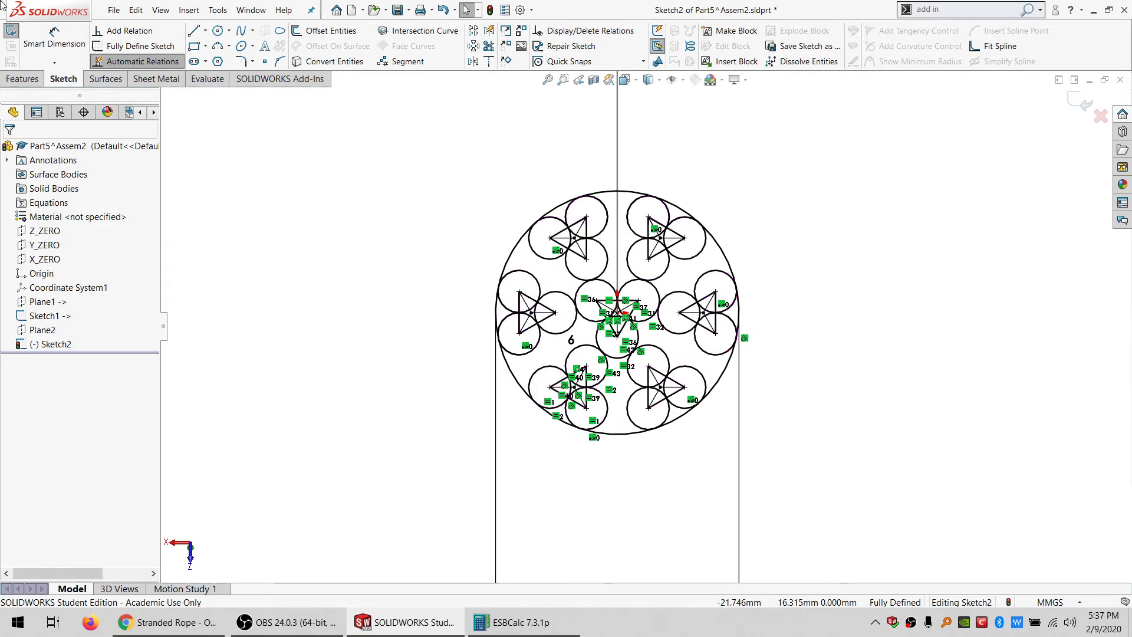
- Try to turn all sketch entities into construction geometry, and undo that along with the tangency to the enclosing circle
mouse_move(935, 420)
left_mouse_down()
mouse_move(371, 121)
mouse_move(509, 597)
mouse_move(448, 527)
left_mouse_up()
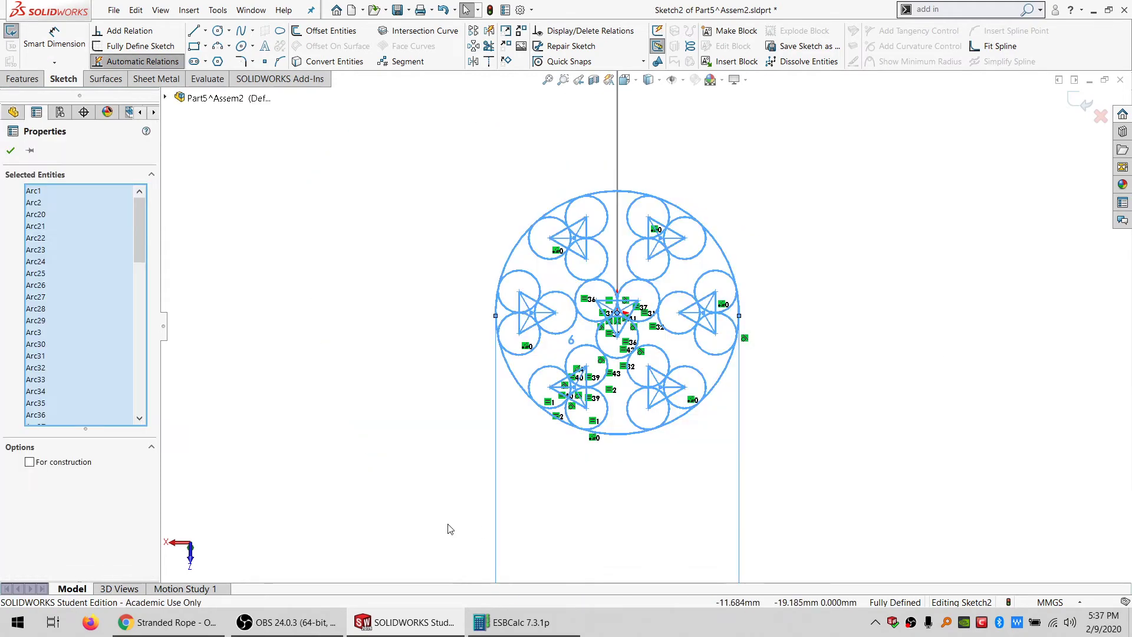
left_click(74, 465)
left_click(654, 439)
scroll(654, 379, "down", 4)
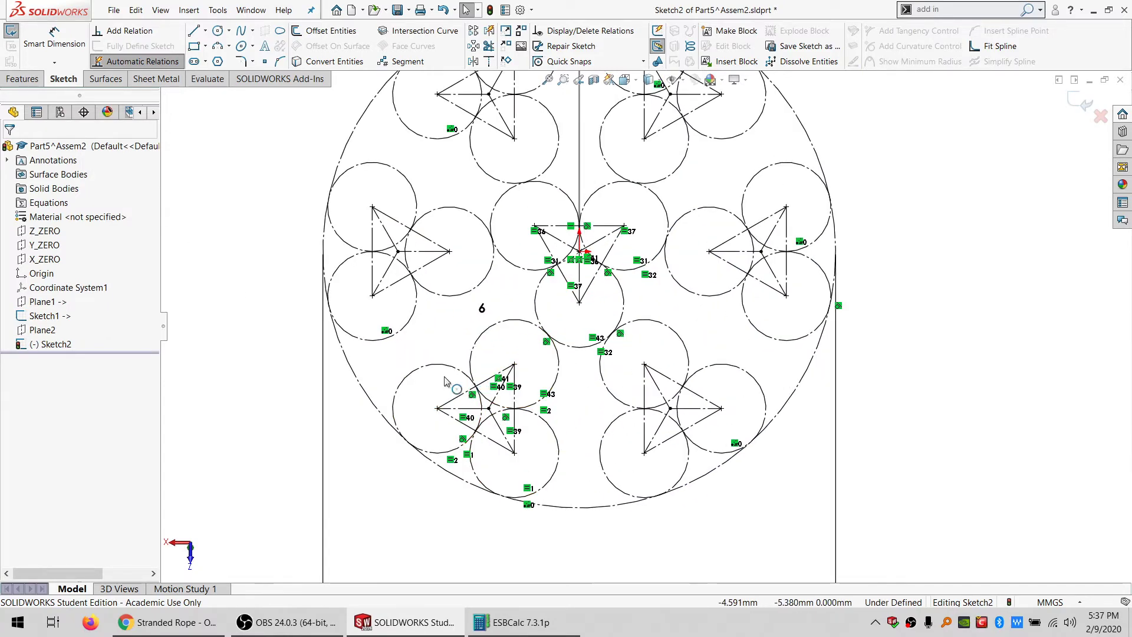
key("ctrl+z")
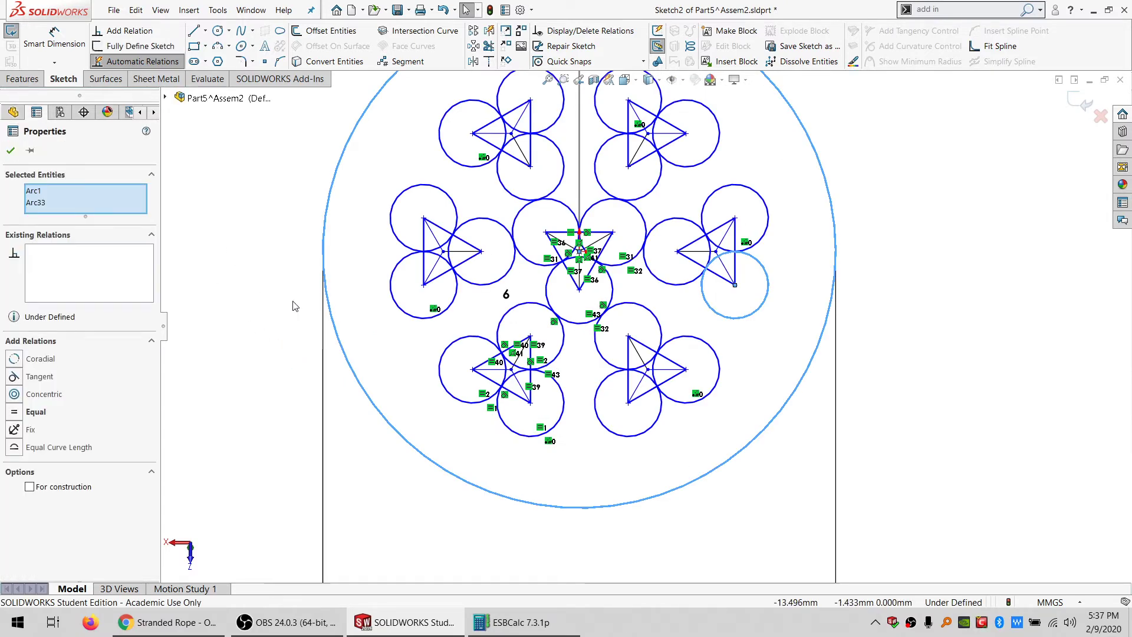
left_click(312, 379)
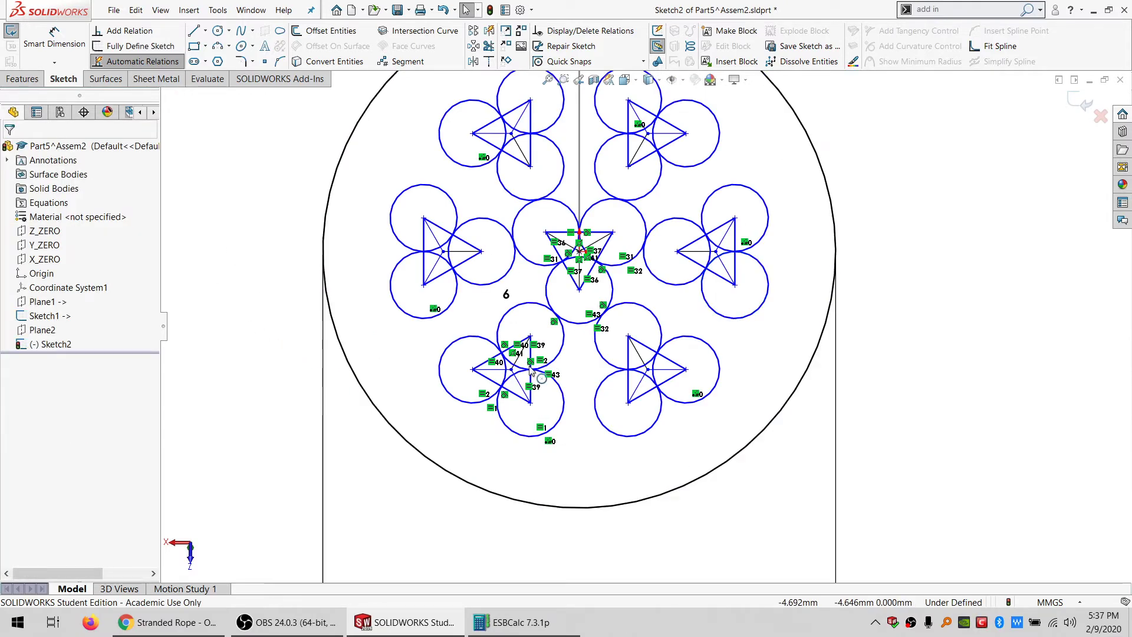
- Make the lowest circle of the lower-right cluster tangent to the large enclosing circle and exit the sketch
left_click(628, 436)
left_click(633, 503, "ctrl")
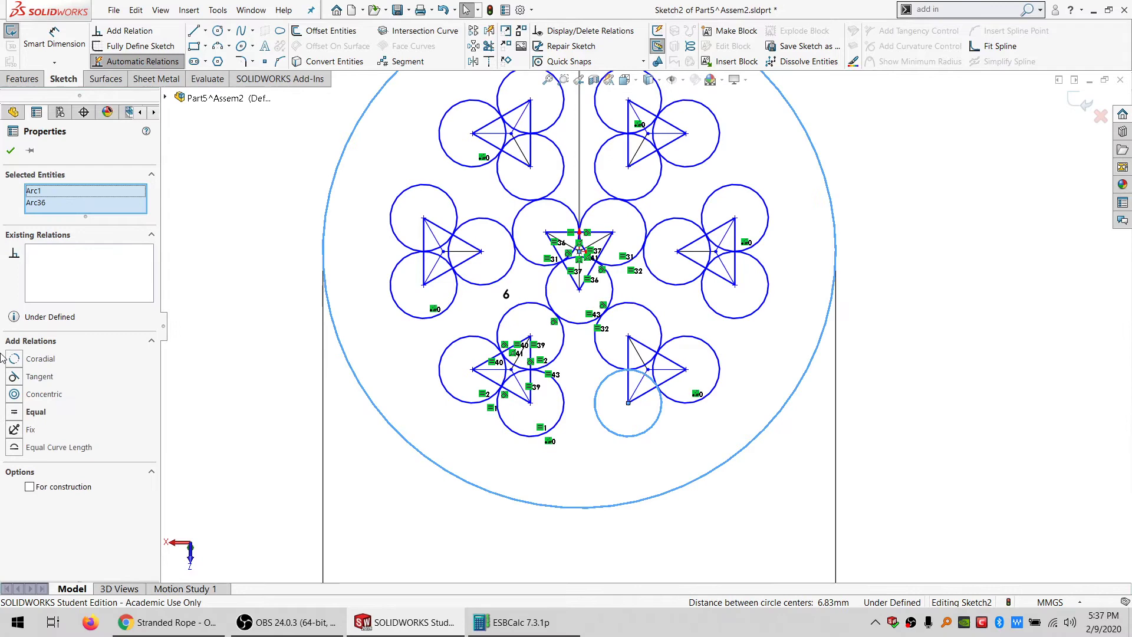
left_click(34, 377)
left_click(224, 286)
left_click(11, 31)
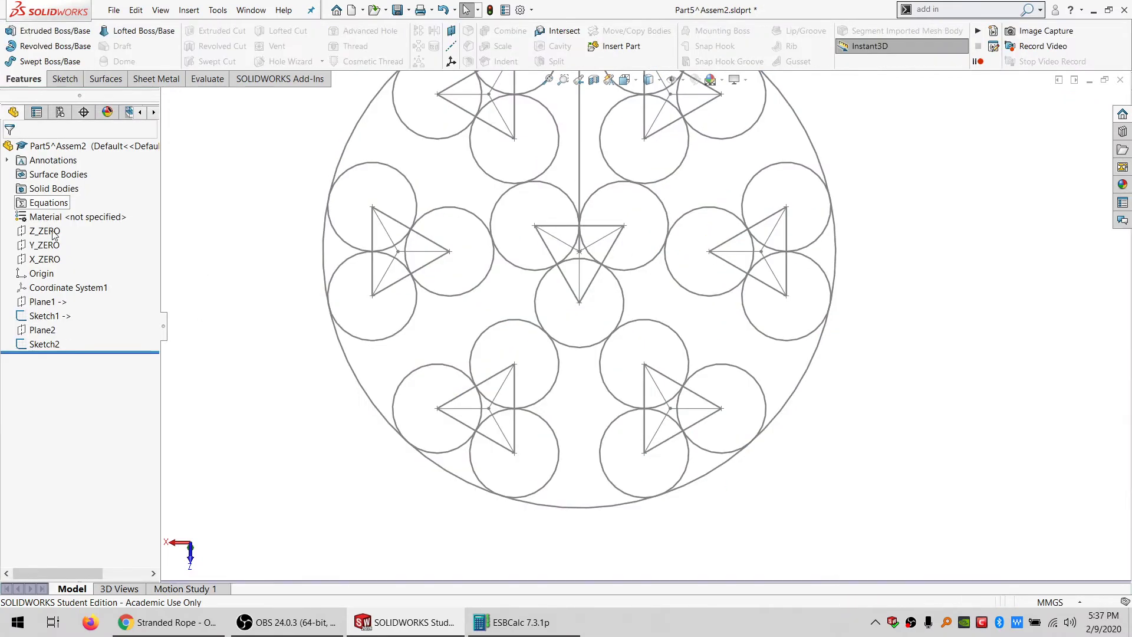
- Start a new sketch on Plane2
left_click(44, 332)
left_click(61, 79)
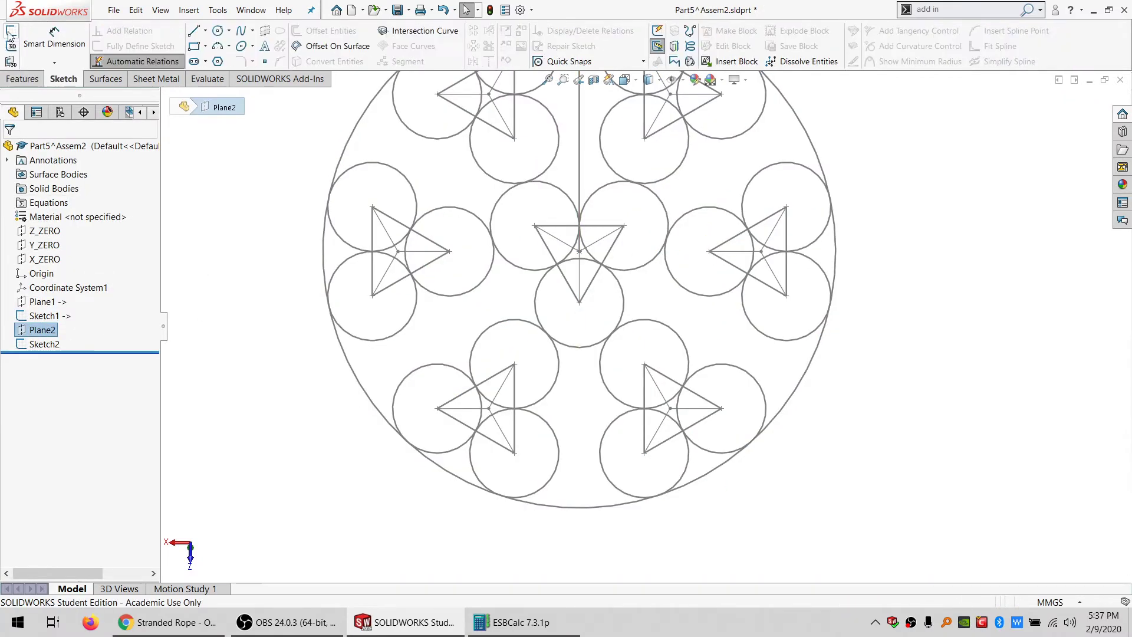
left_click(10, 30)
- Convert all the small circles of Sketch2, in the six outer clusters and the central one, into entities of the new sketch
scroll(585, 273, "up", 3)
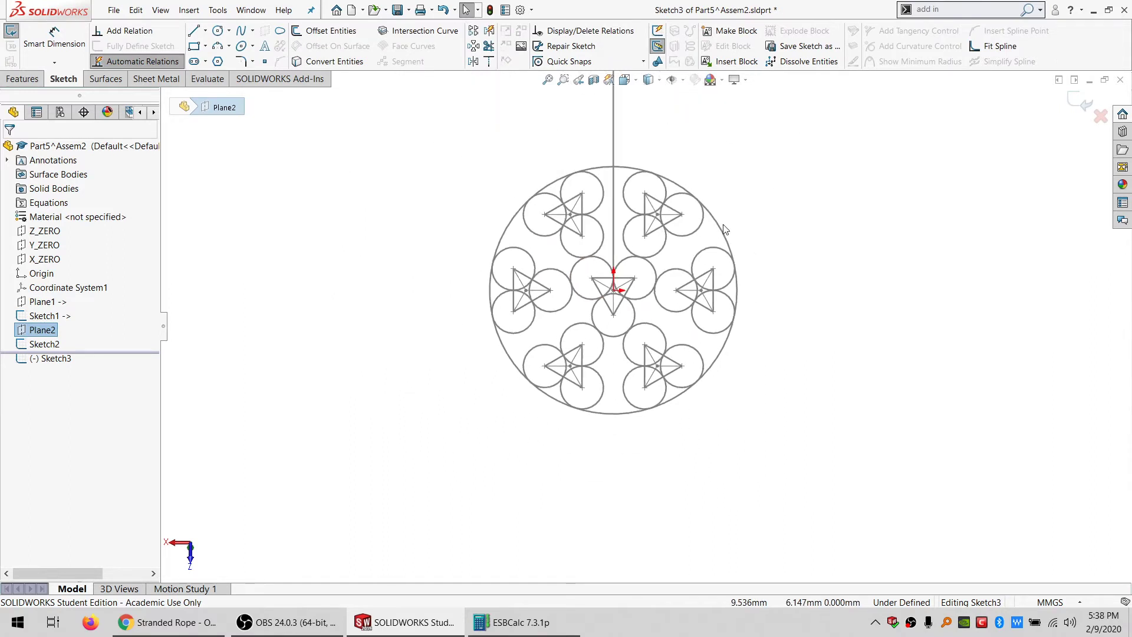
scroll(725, 231, "down", 2)
left_click(439, 371)
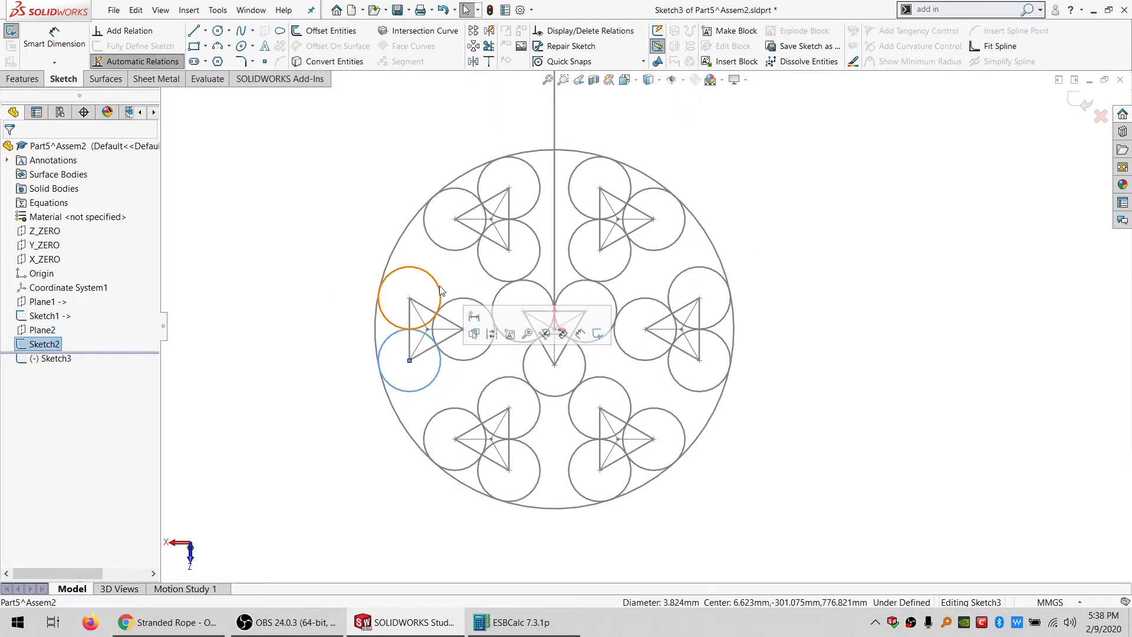
left_click(442, 290, "ctrl")
left_click(457, 253, "ctrl")
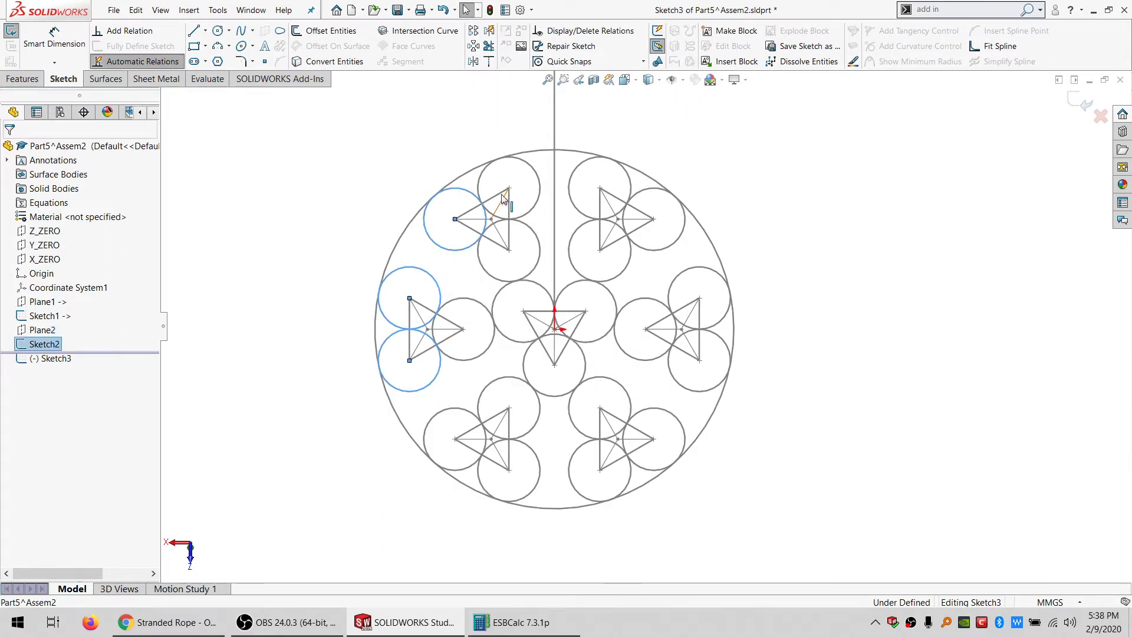
left_click(482, 175, "ctrl")
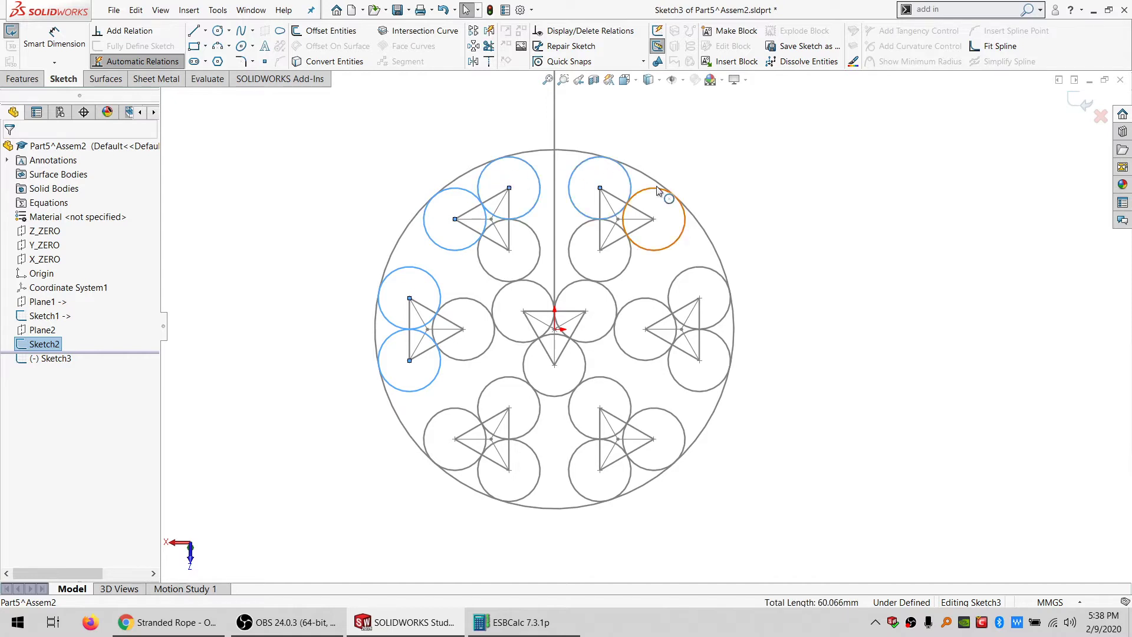
left_click(721, 276, "ctrl")
left_click(681, 426, "ctrl")
left_click(631, 479, "ctrl")
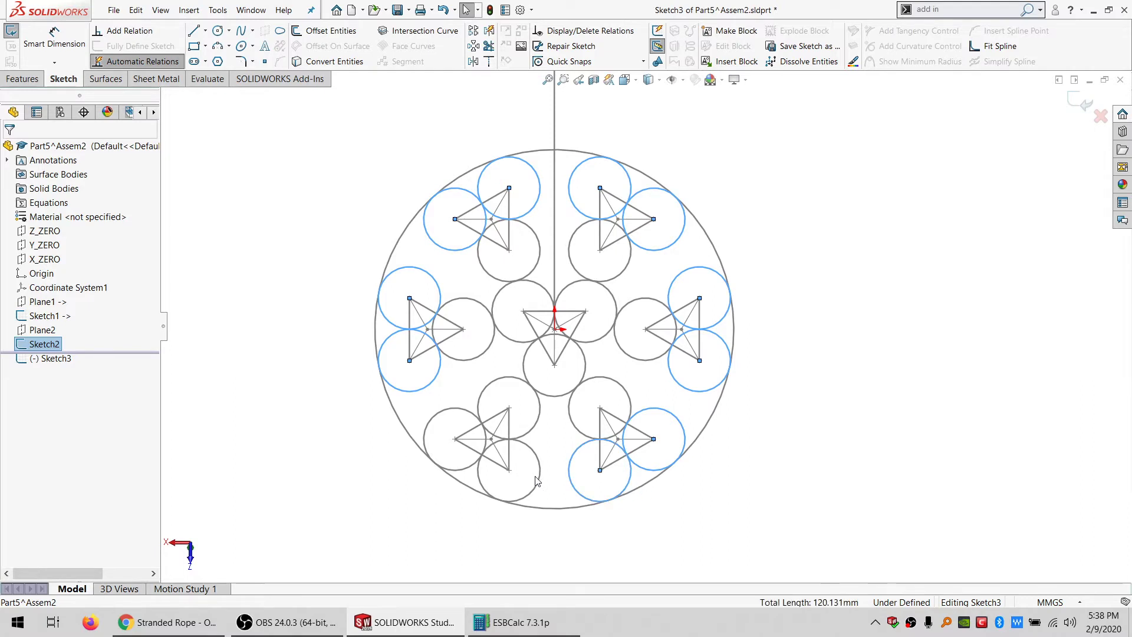
left_click(538, 480, "ctrl")
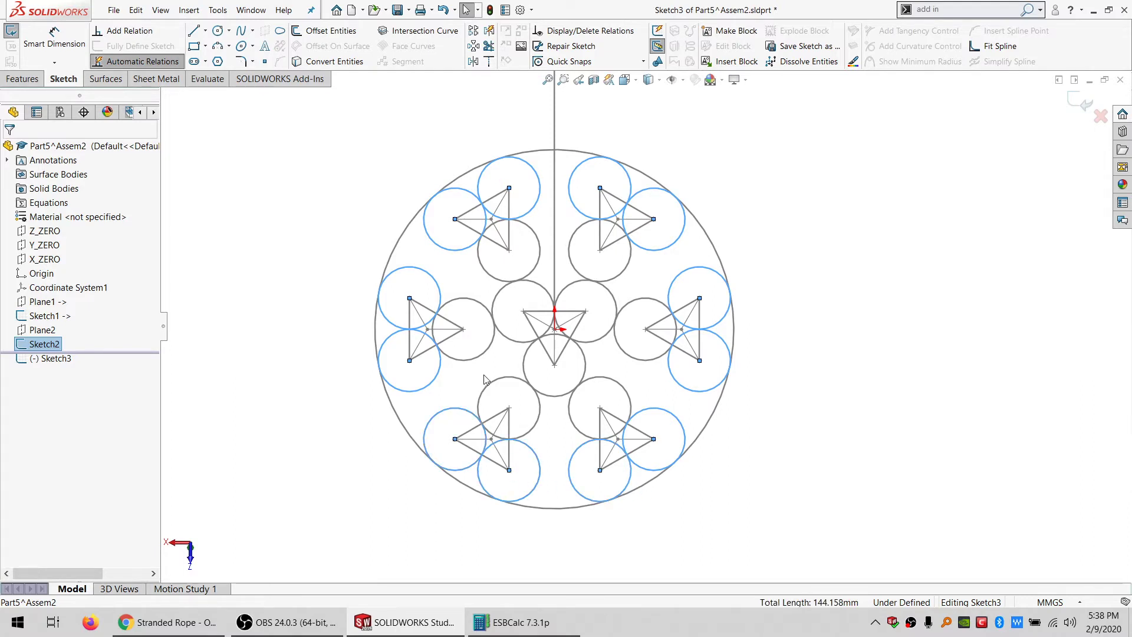
left_click(508, 281, "ctrl")
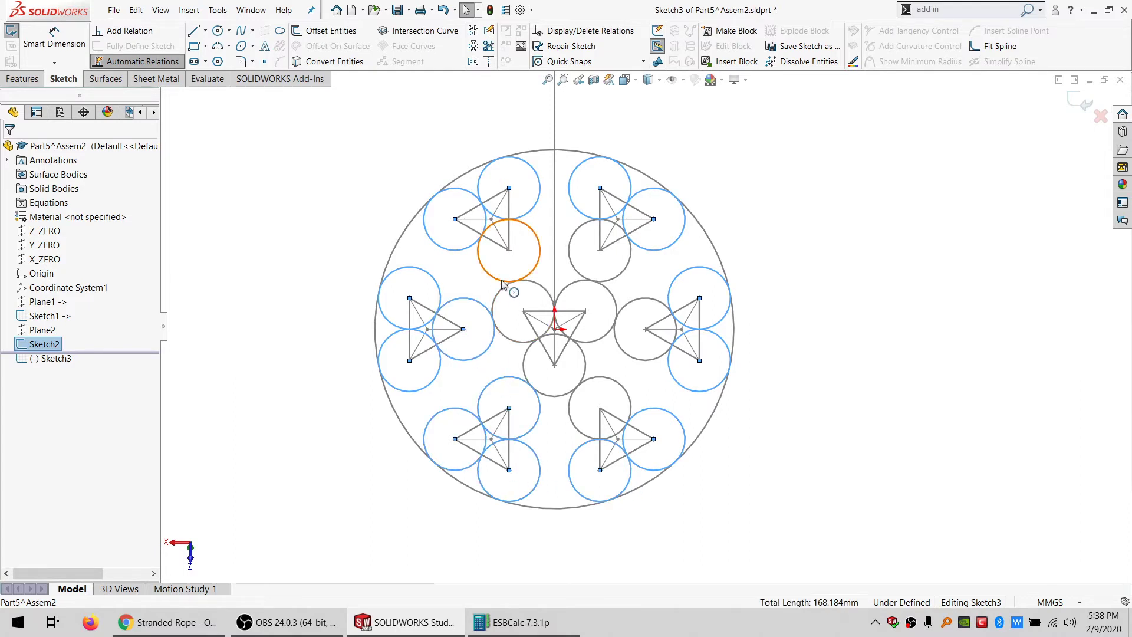
left_click(620, 276, "ctrl")
left_click(616, 313, "ctrl")
left_click(585, 370, "ctrl")
left_click(591, 343, "ctrl")
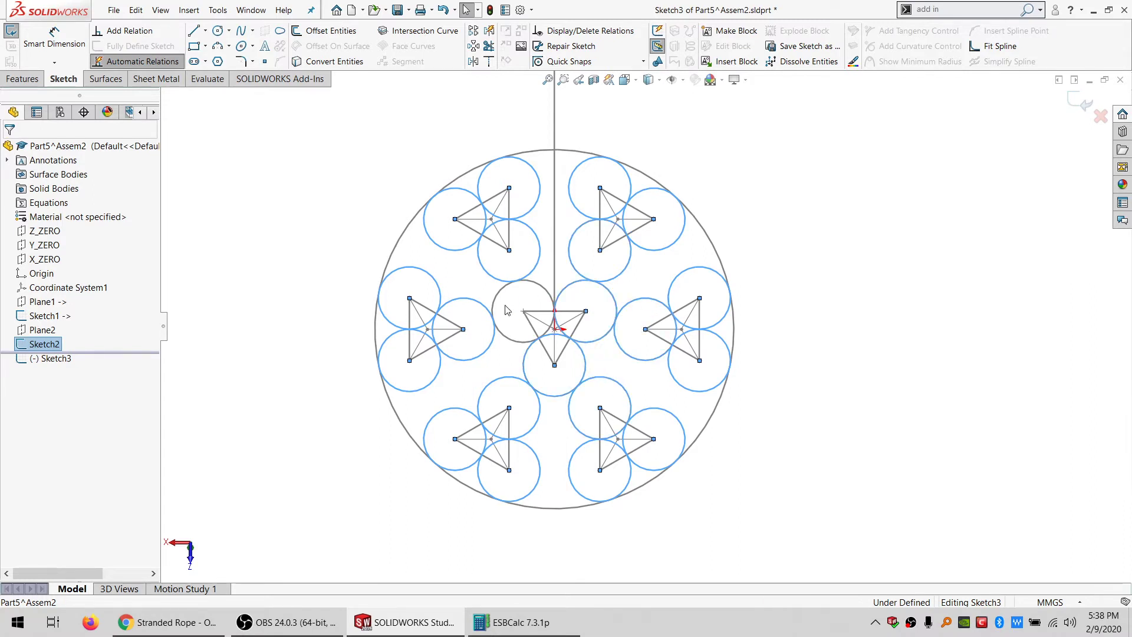
left_click(501, 291, "ctrl")
left_click(326, 62)
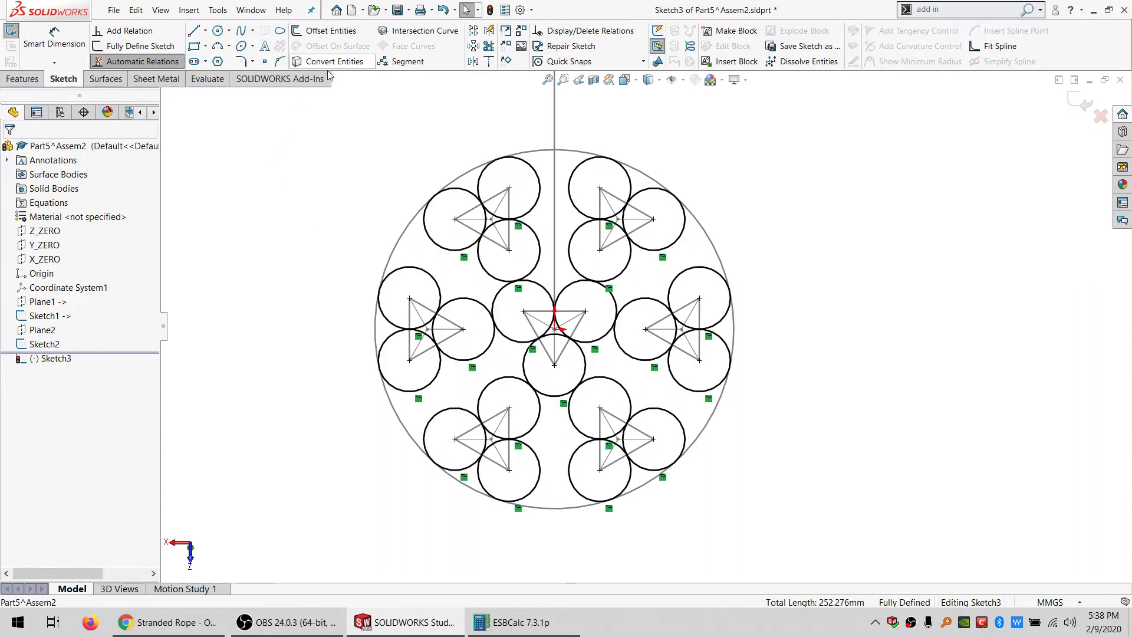
scroll(616, 389, "down", 2)
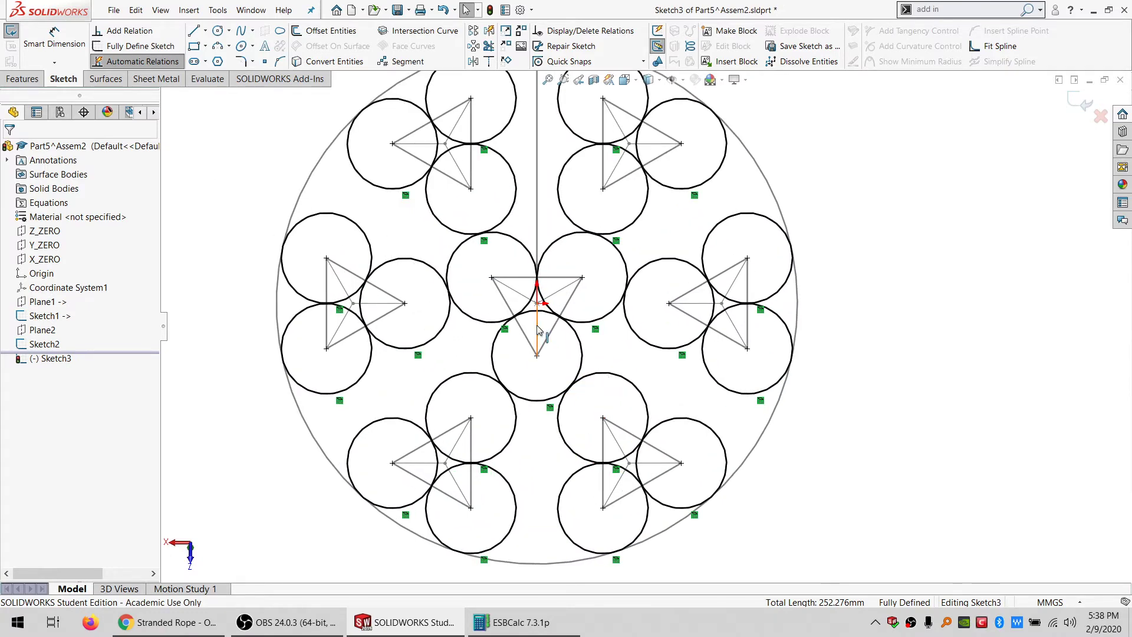
- Hide Sketch2, leaving the converted circles of the new sketch on display
scroll(572, 313, "up", 3)
scroll(574, 308, "down", 1)
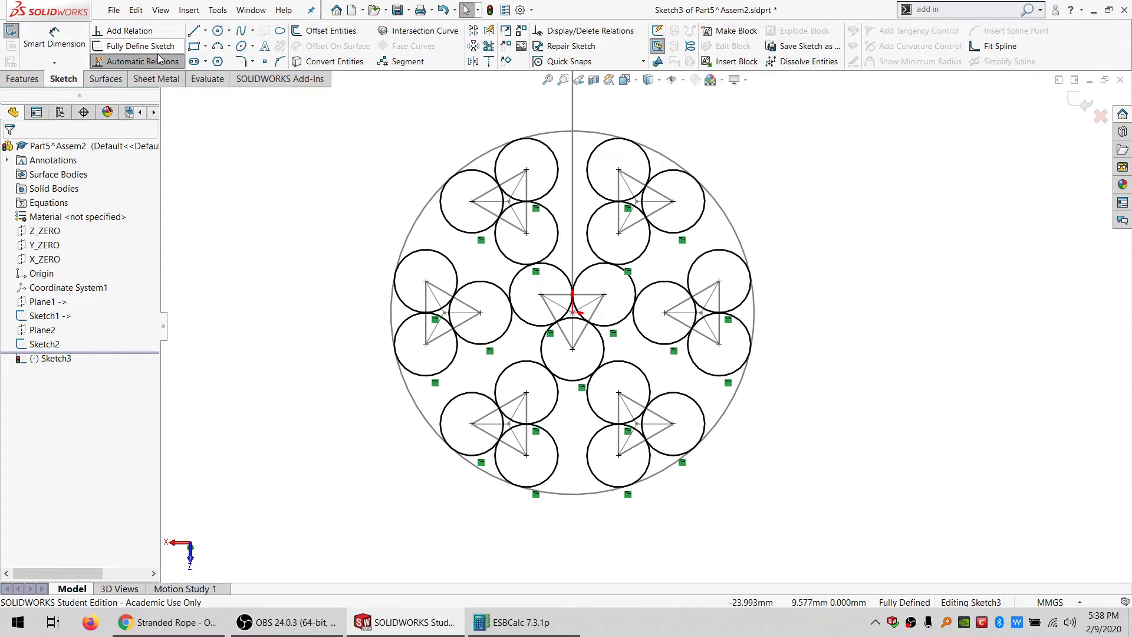
left_click(489, 48)
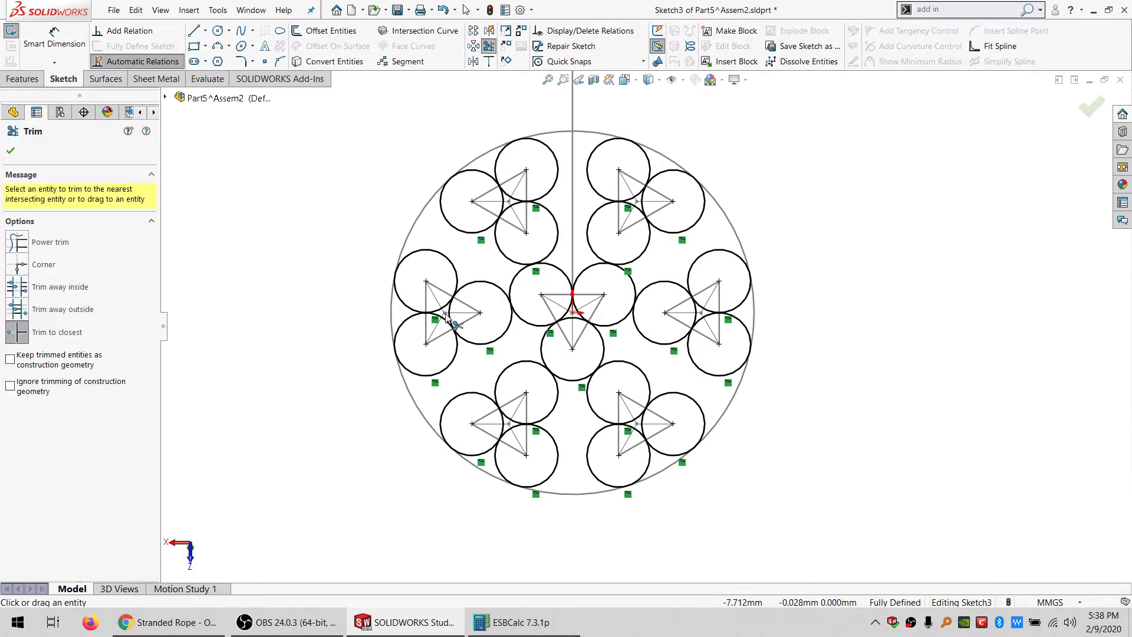
key("Escape")
scroll(448, 313, "down", 2)
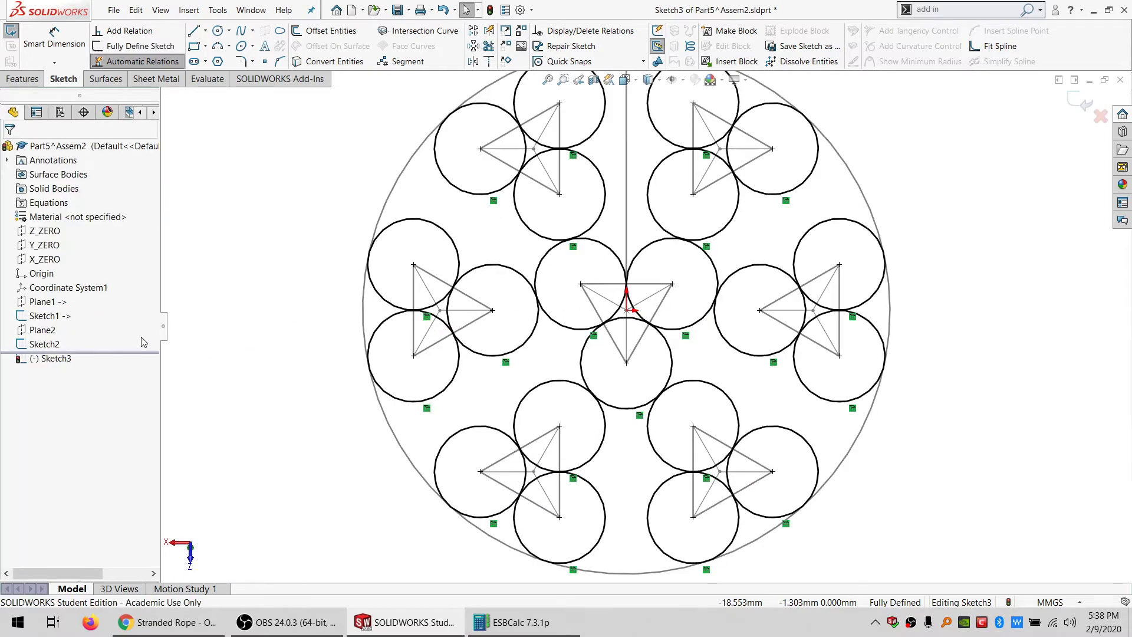
left_click(49, 344)
left_click(61, 327)
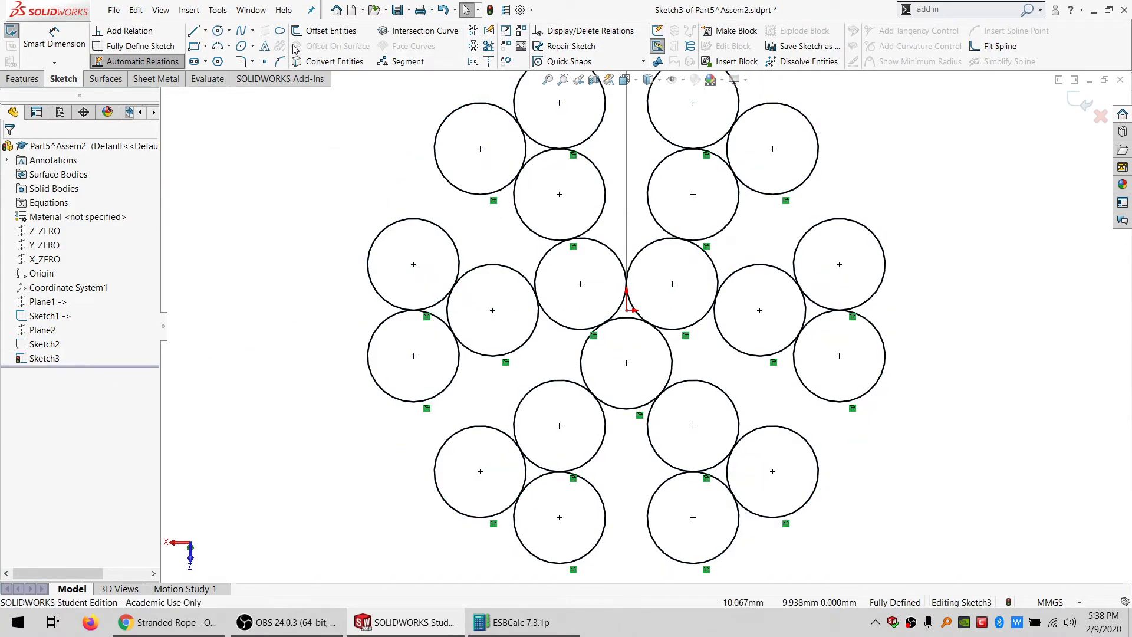
- Trim away the inner arcs enclosed between the three circles of the left, upper-left and upper-right clusters
left_click(487, 48)
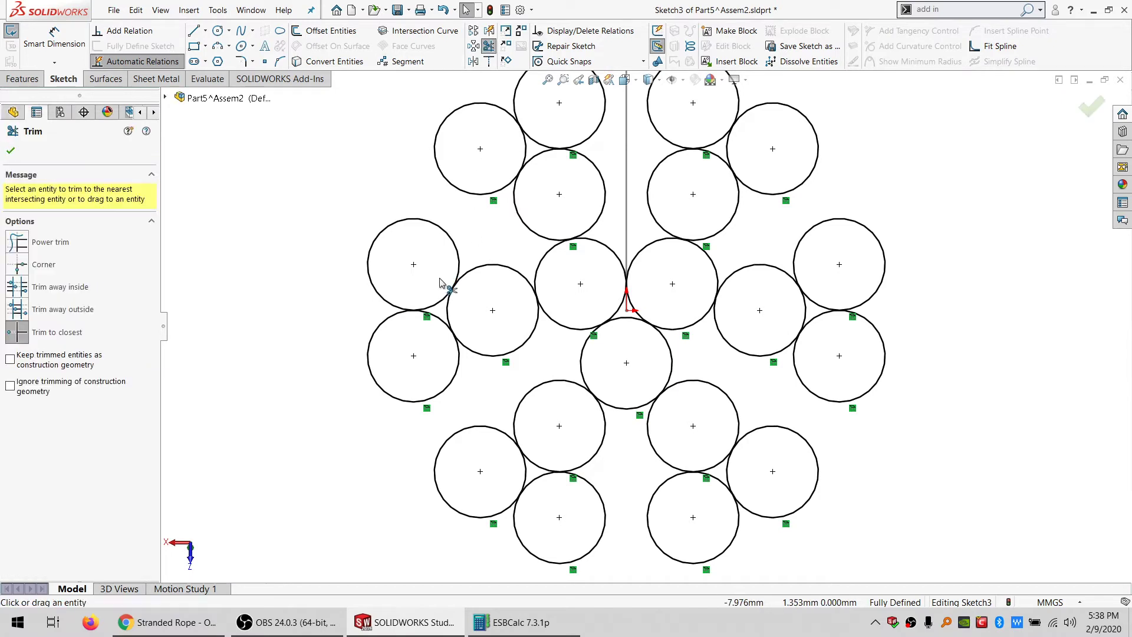
left_click(451, 315)
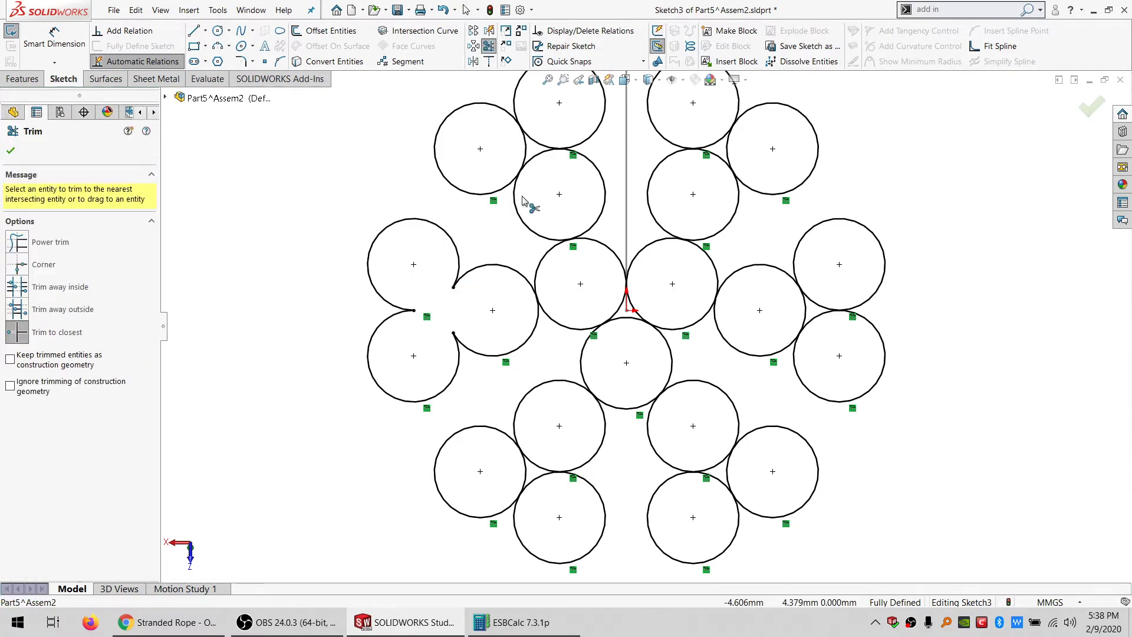
left_click(530, 161)
left_click(525, 155)
left_click(535, 142)
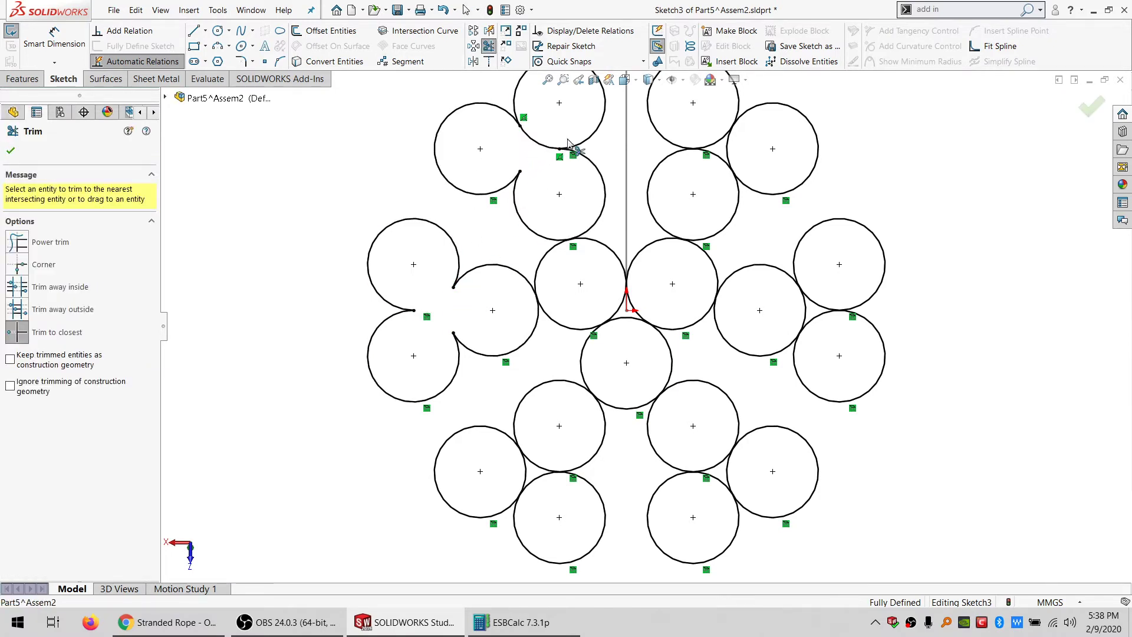
left_click(713, 153)
left_click(715, 140)
left_click(729, 148)
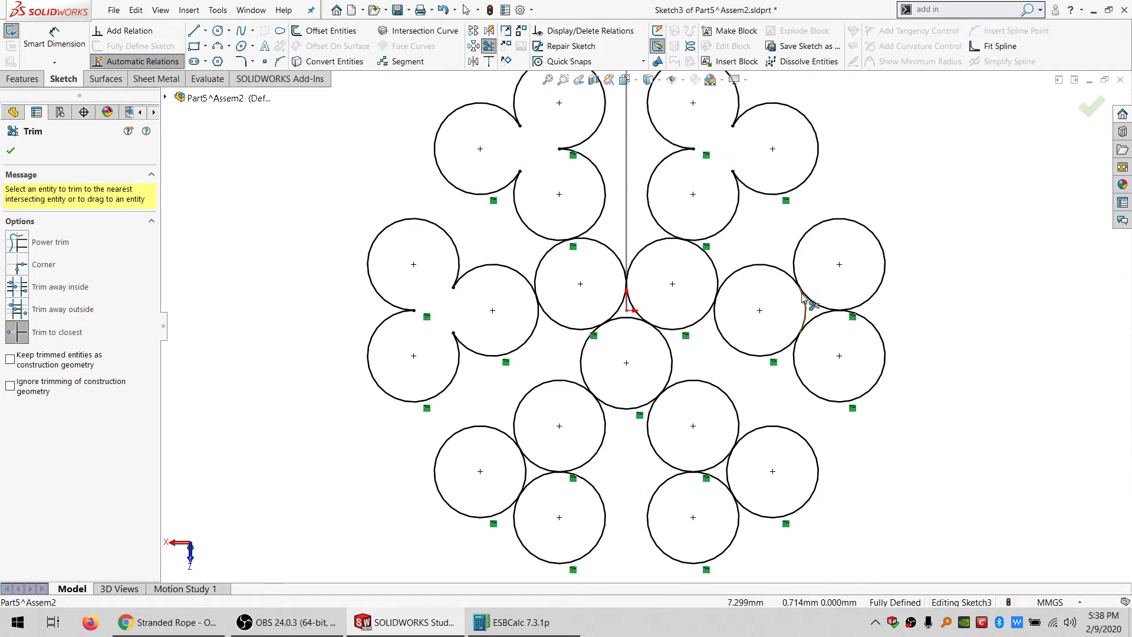
- Trim away the inner arcs enclosed between the three circles of the right, lower-right and lower-left clusters
left_click(803, 301)
left_click(816, 302)
left_click(817, 322)
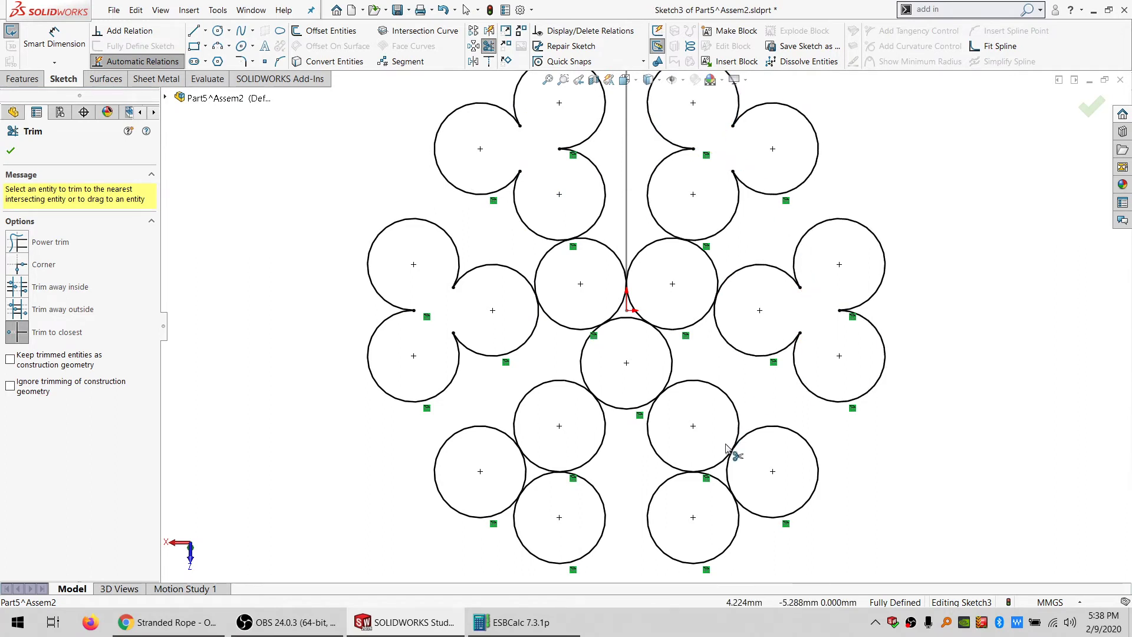
left_click(718, 464)
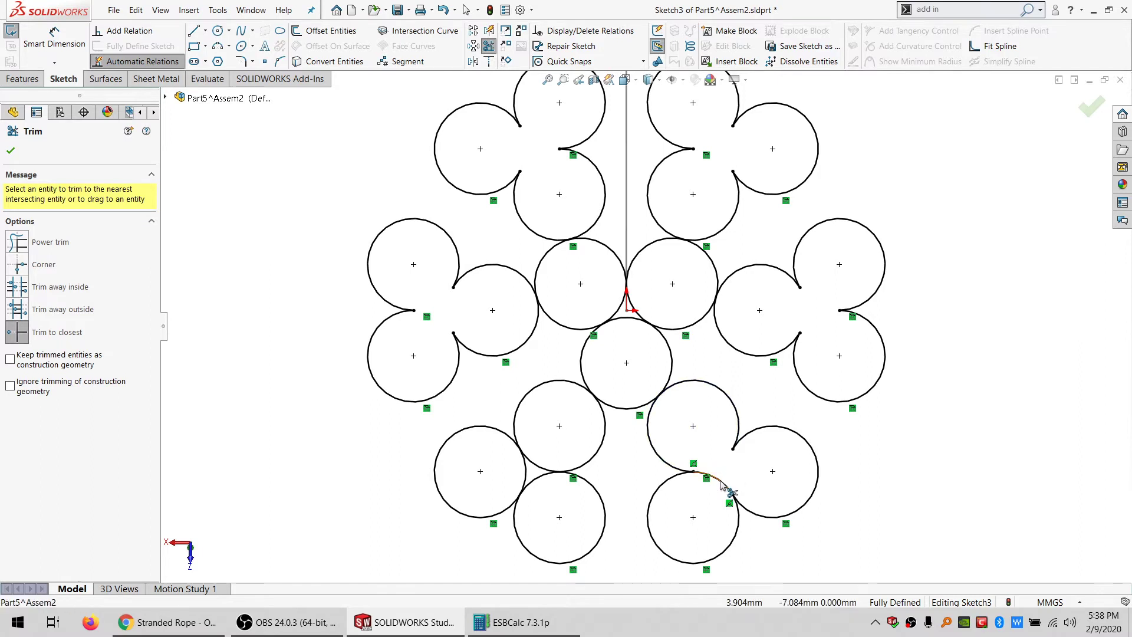
left_click(719, 479)
left_click(537, 478)
left_click(531, 463)
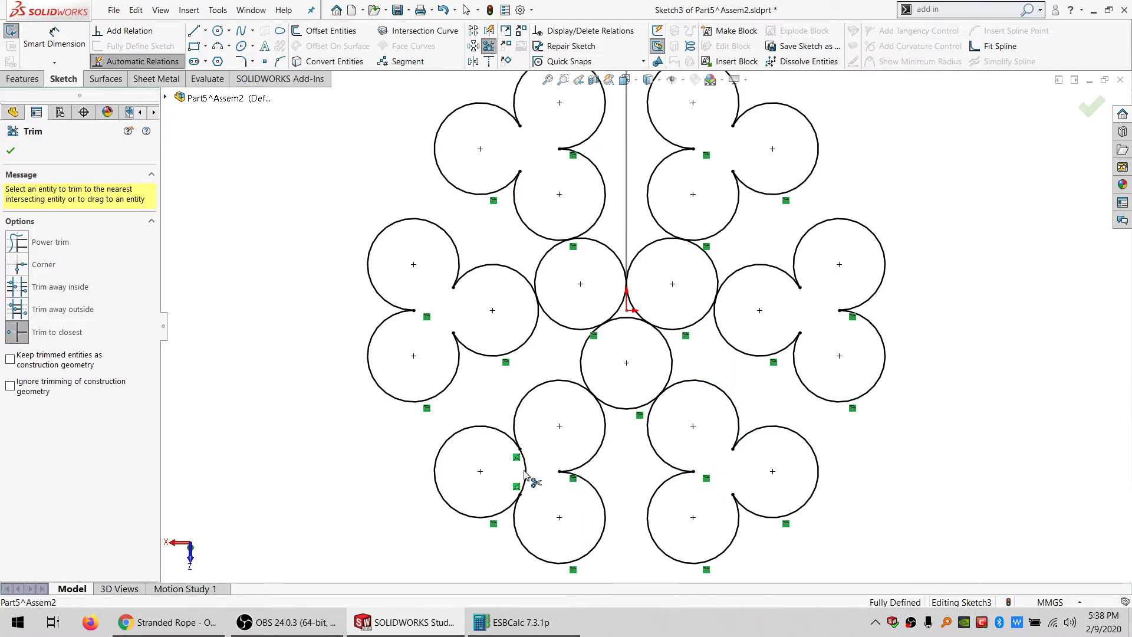
left_click(525, 476)
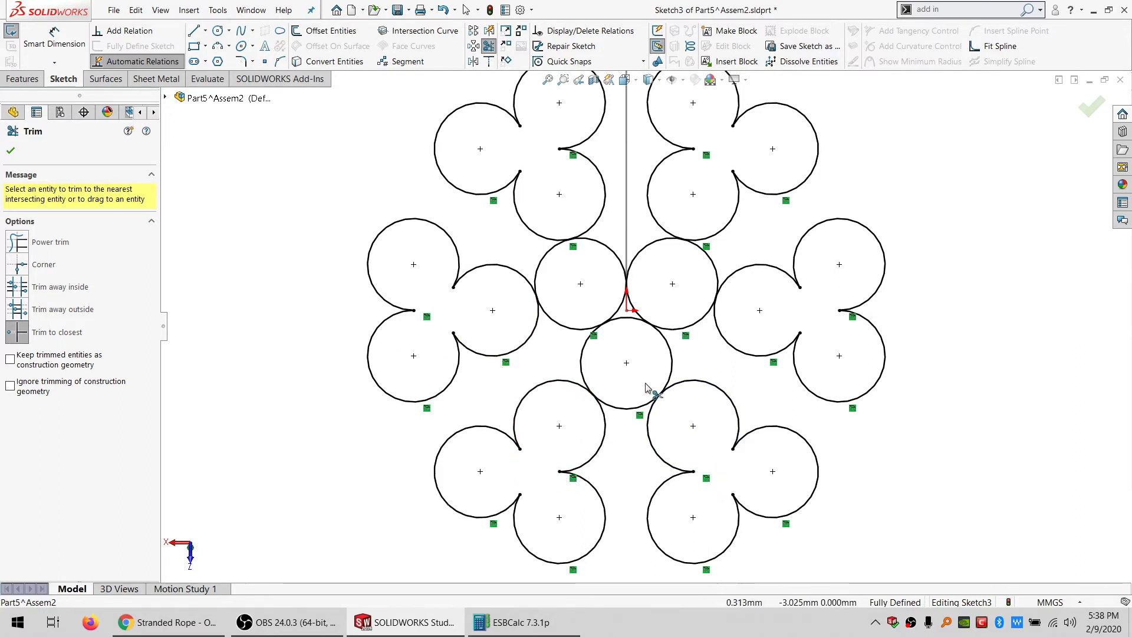
- Draw a circle of about 5.57 mm radius centred on the origin, passing through the centre of the lower-left cluster's upper circle
scroll(608, 394, "down", 1)
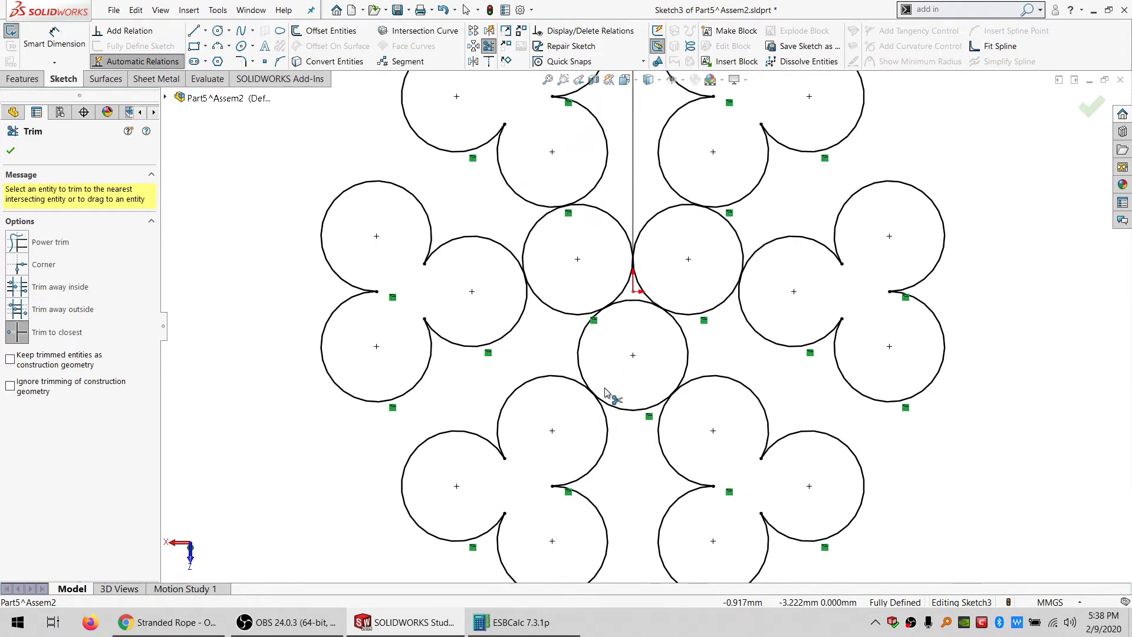
scroll(672, 340, "up", 4)
scroll(672, 341, "down", 2)
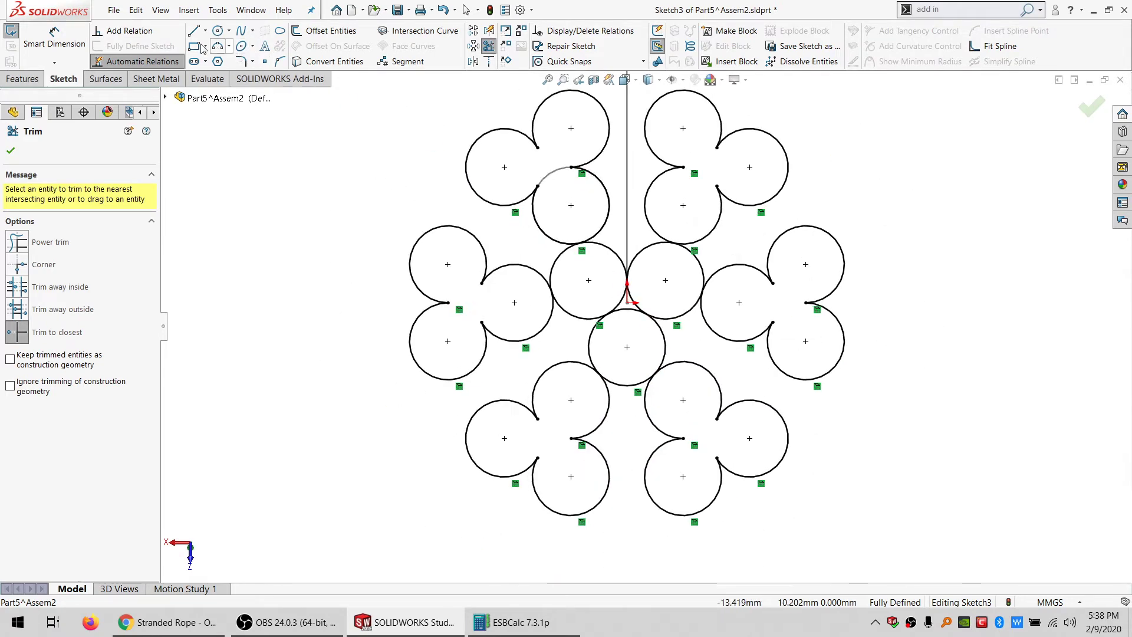
left_click(217, 31)
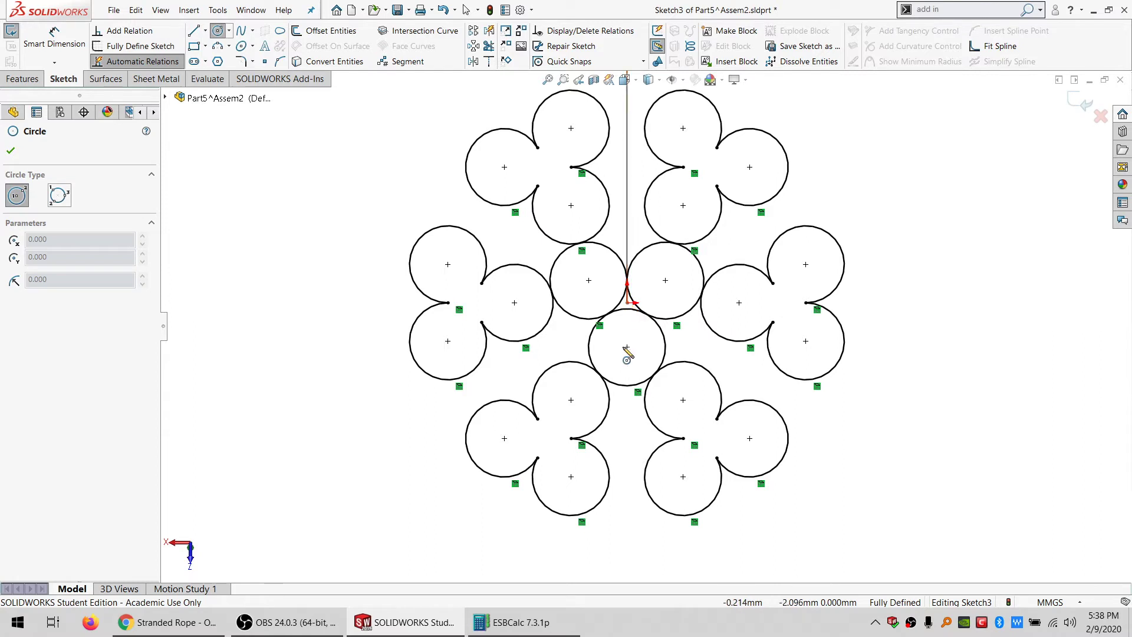
left_click(626, 302)
left_click(571, 399)
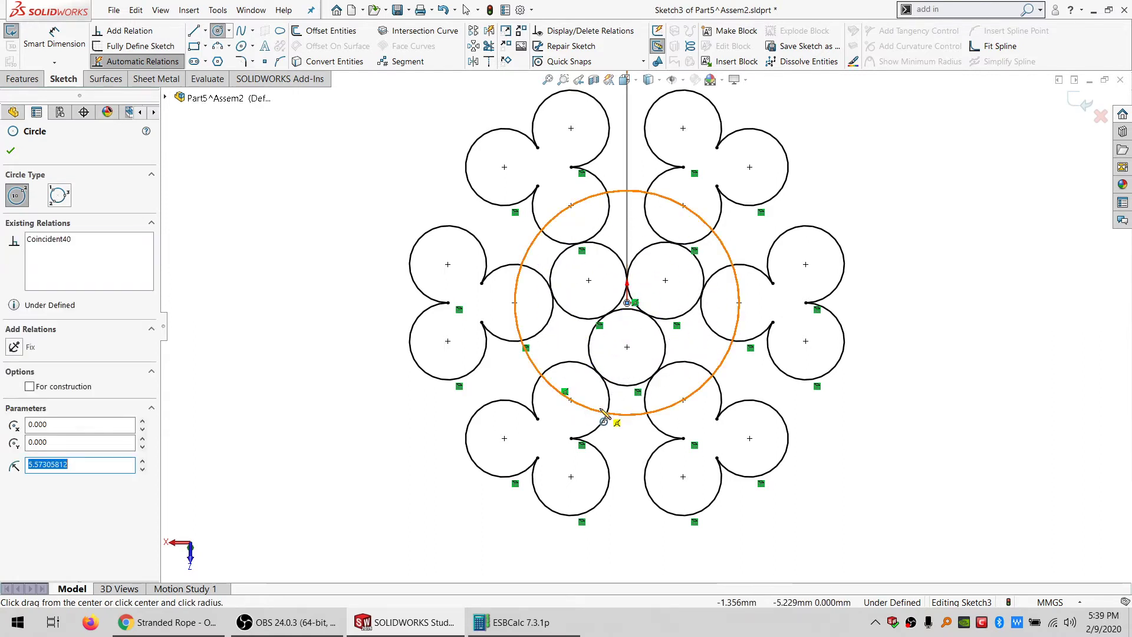
key("Escape")
- Turn the three central small circles into construction geometry
left_click(589, 326)
left_click(586, 318, "ctrl")
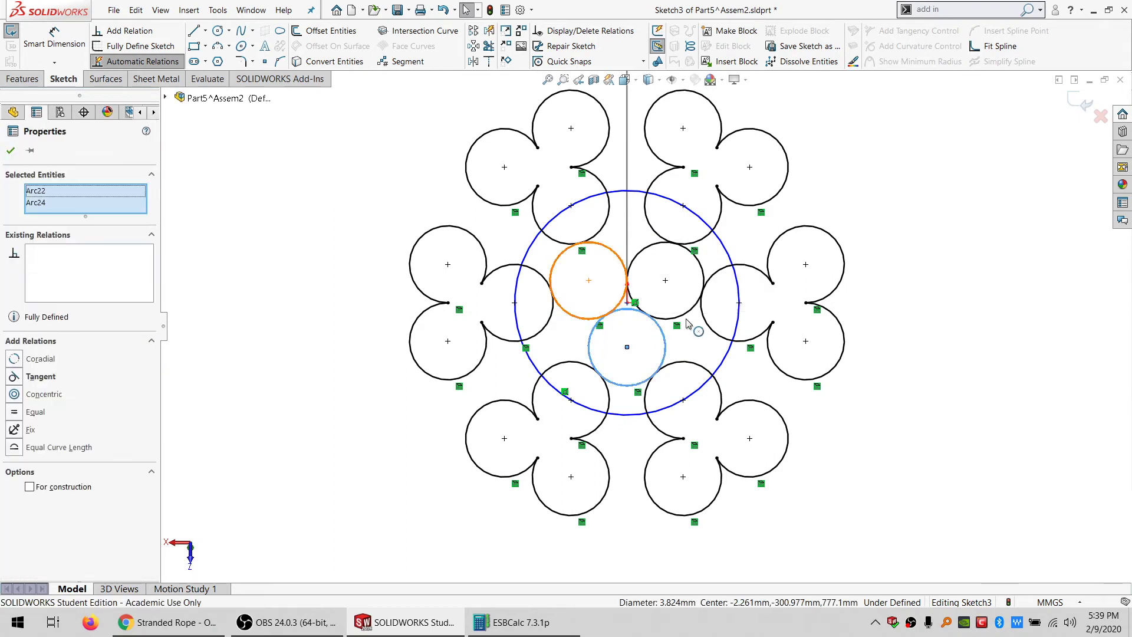
left_click(684, 314, "ctrl")
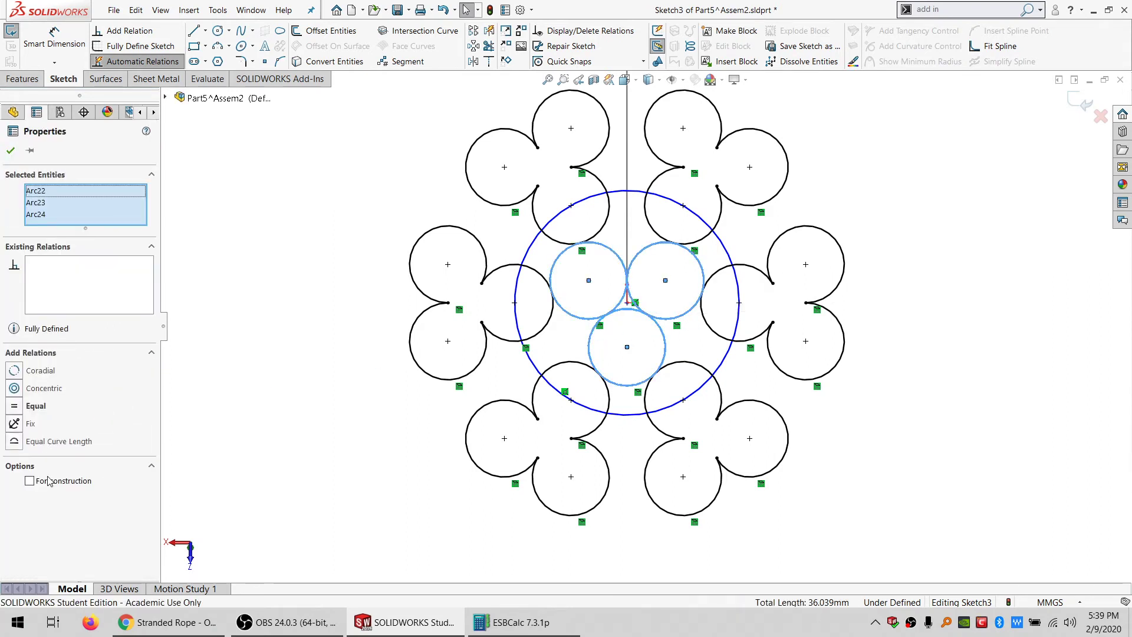
left_click(49, 481)
left_click(388, 122)
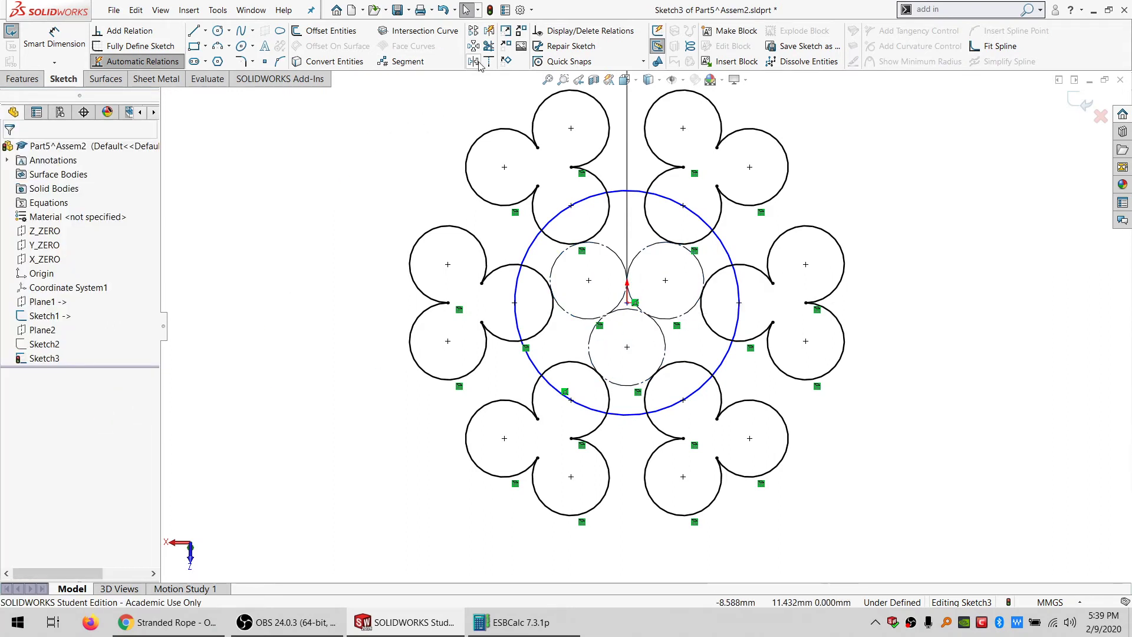
- Trim the left cluster's arcs inside the origin-centred circle, along with part of the adjacent central construction circle
left_click(488, 48)
left_click(546, 323)
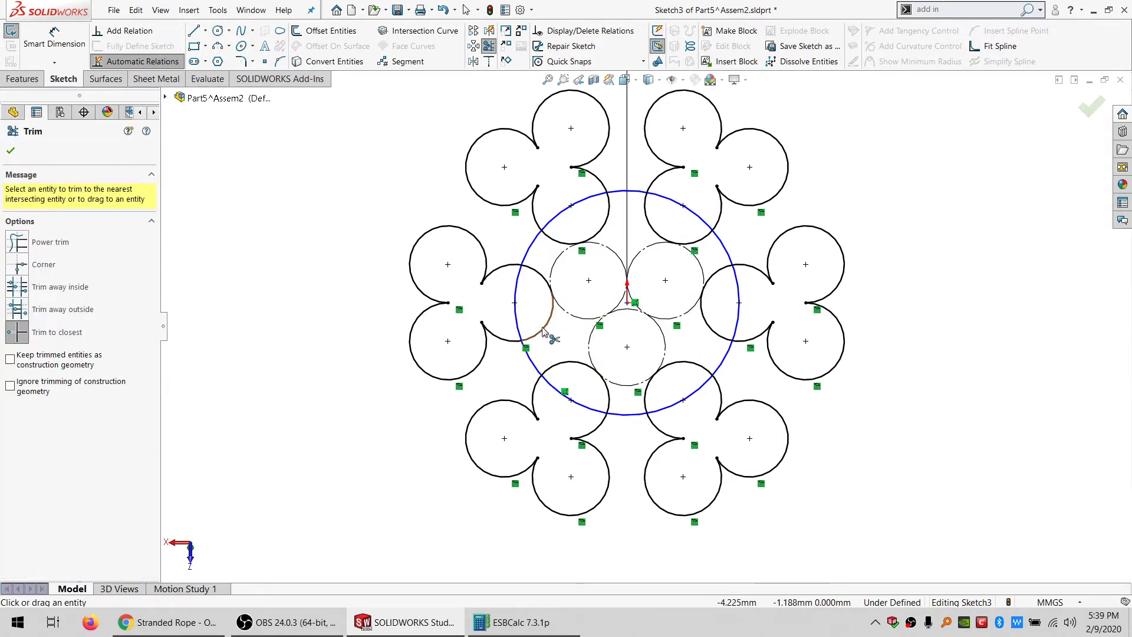
left_click(545, 285)
left_click(551, 282)
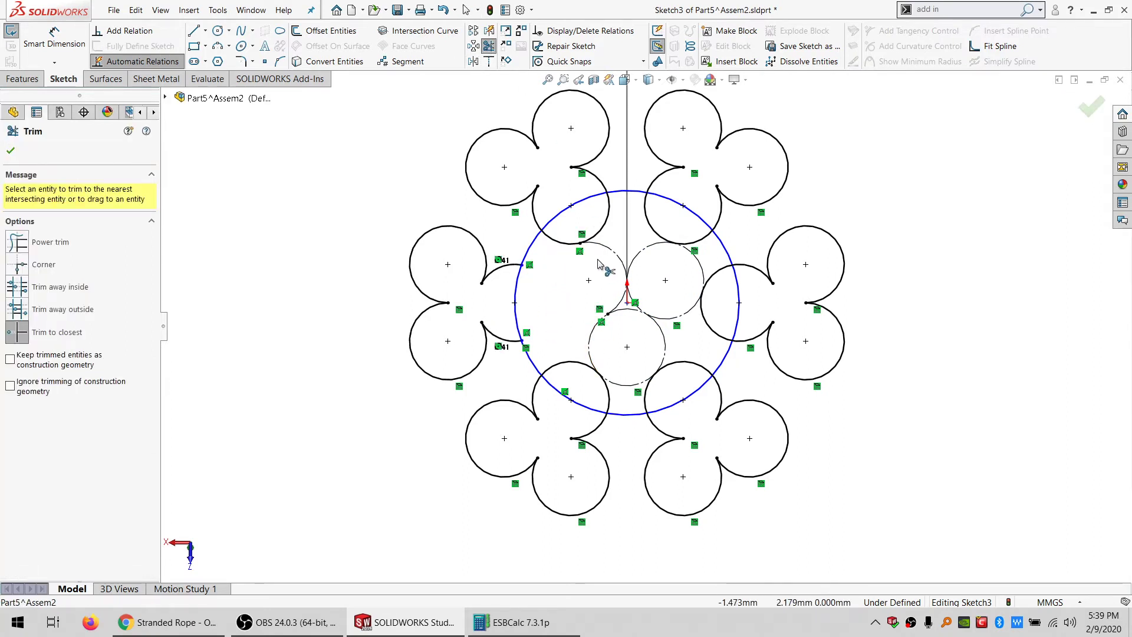
- Delete the remaining arc and the two full circles of the central construction cluster
key("Escape")
left_click(614, 250)
left_click(646, 248, "ctrl")
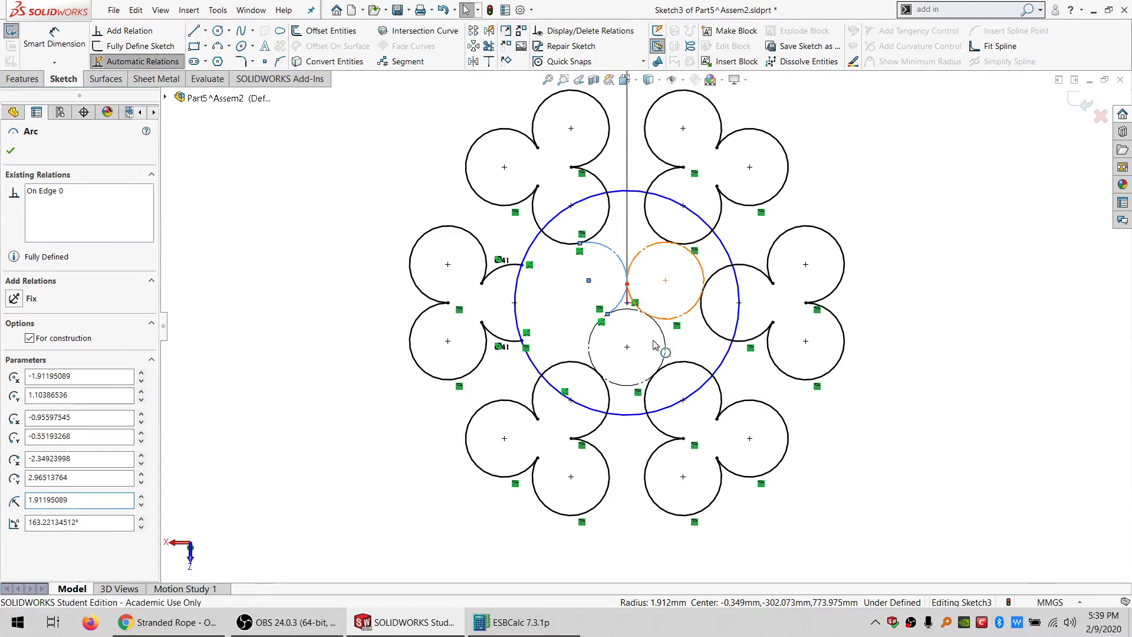
left_click(664, 345, "ctrl")
key("Delete")
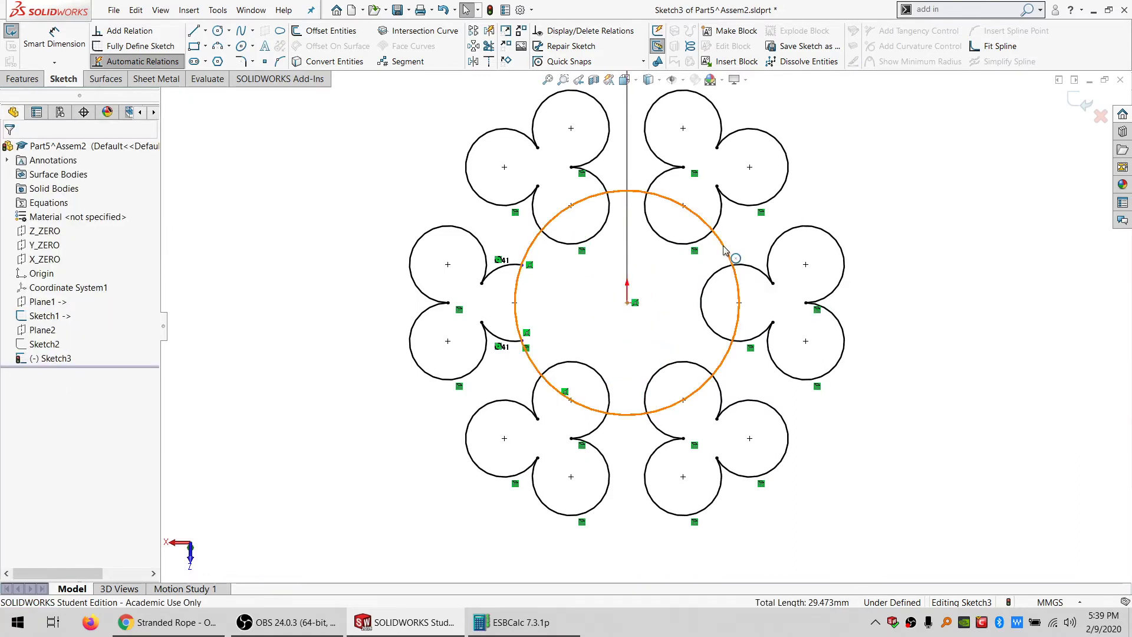
- Try moving the large circle's centre off the origin and relating it to the origin, and undo the changes
left_click_drag(627, 302, 627, 340)
left_click(627, 303, "ctrl")
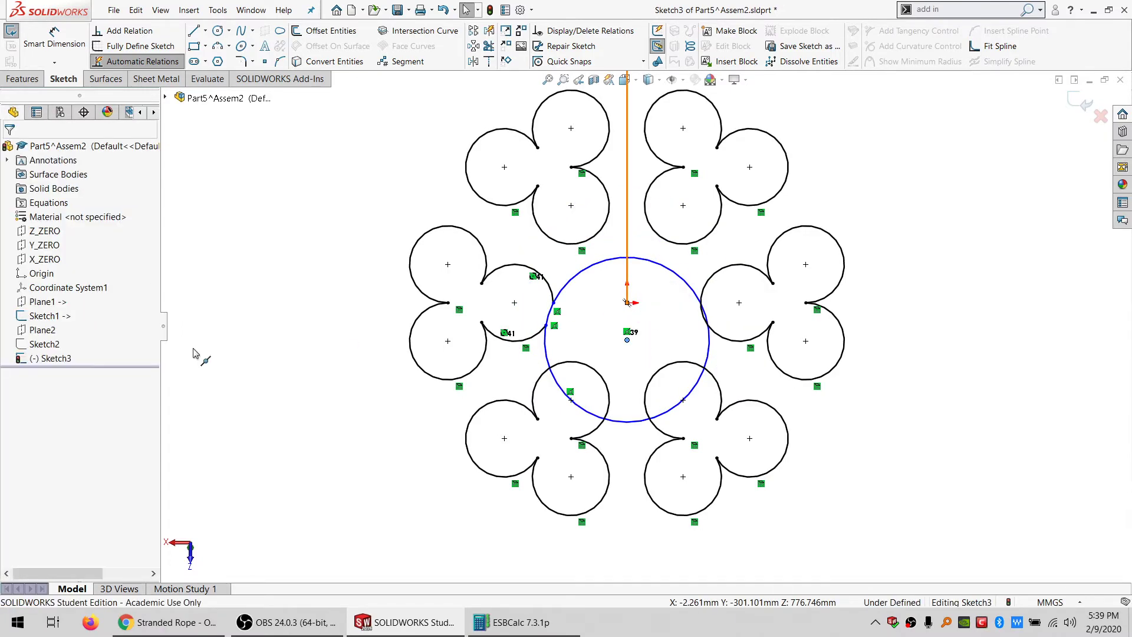
left_click(35, 392)
key("ctrl+z")
key("ctrl+z")
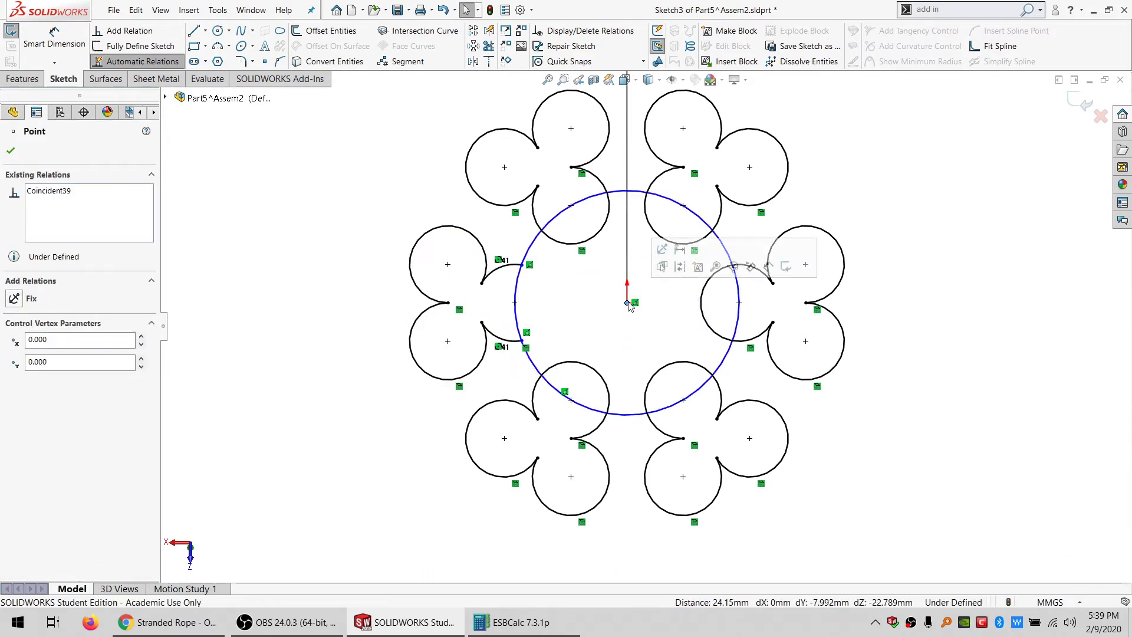
- Move the large circle's centre below the origin, try a Concentric relation with the Origin, and undo both
mouse_move(628, 303)
left_mouse_down()
mouse_move(629, 321)
mouse_move(628, 311)
left_mouse_up()
key("Escape")
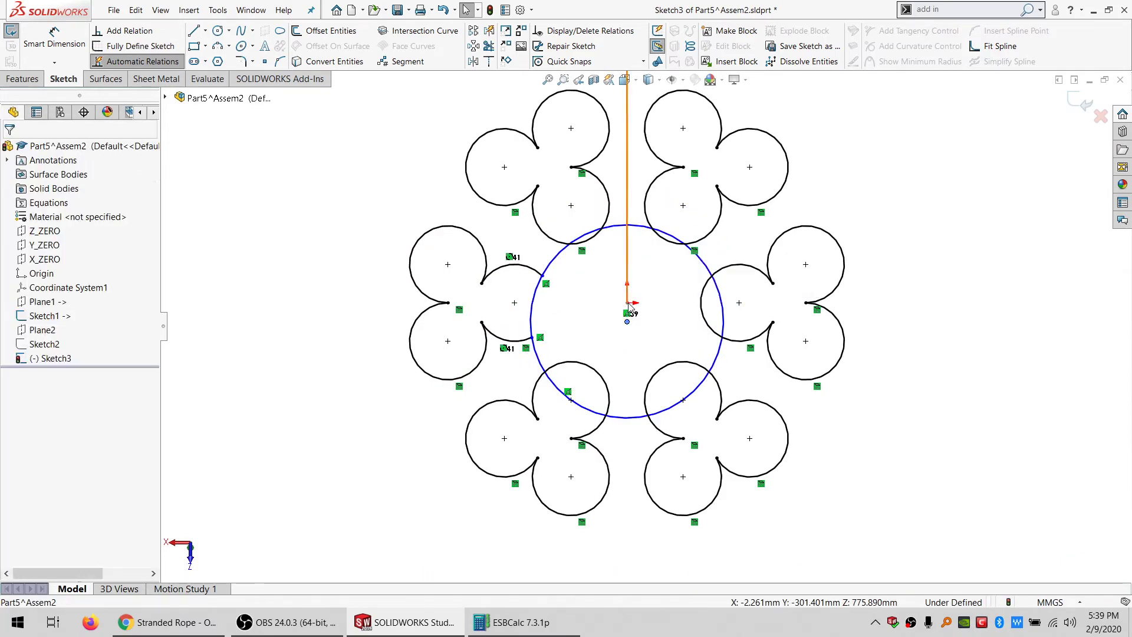
left_click(41, 273)
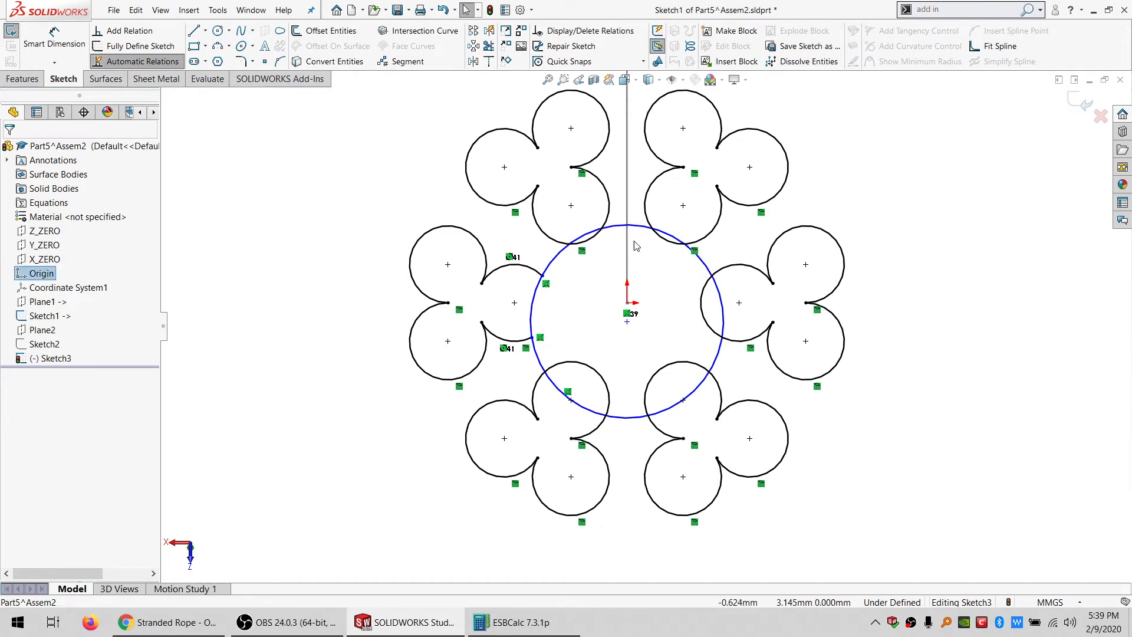
left_click(636, 225, "ctrl")
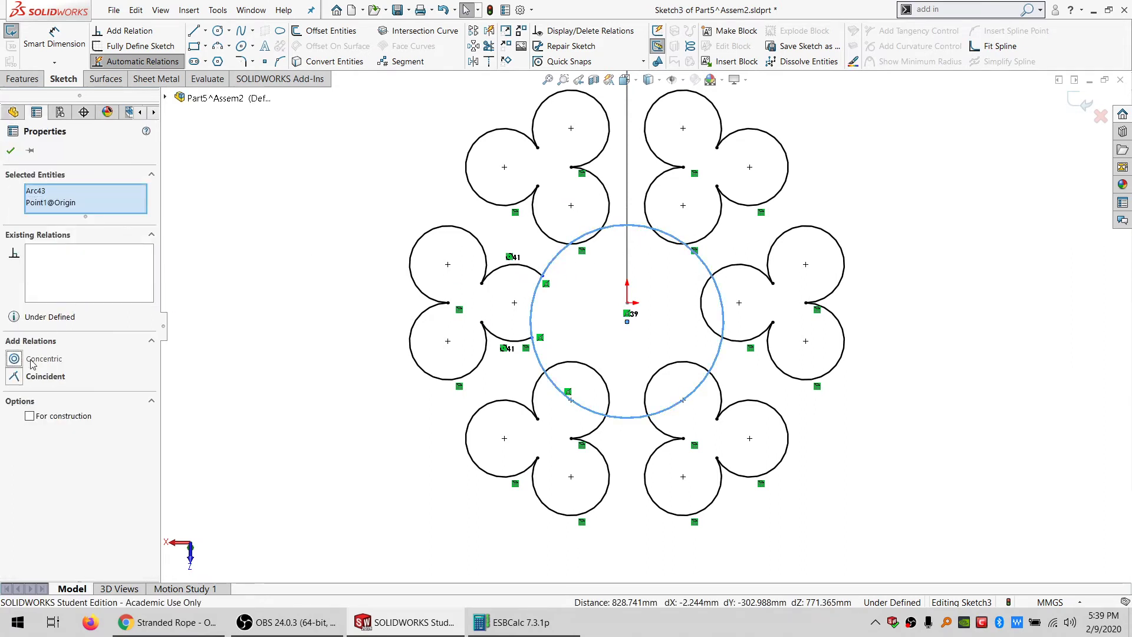
left_click(32, 363)
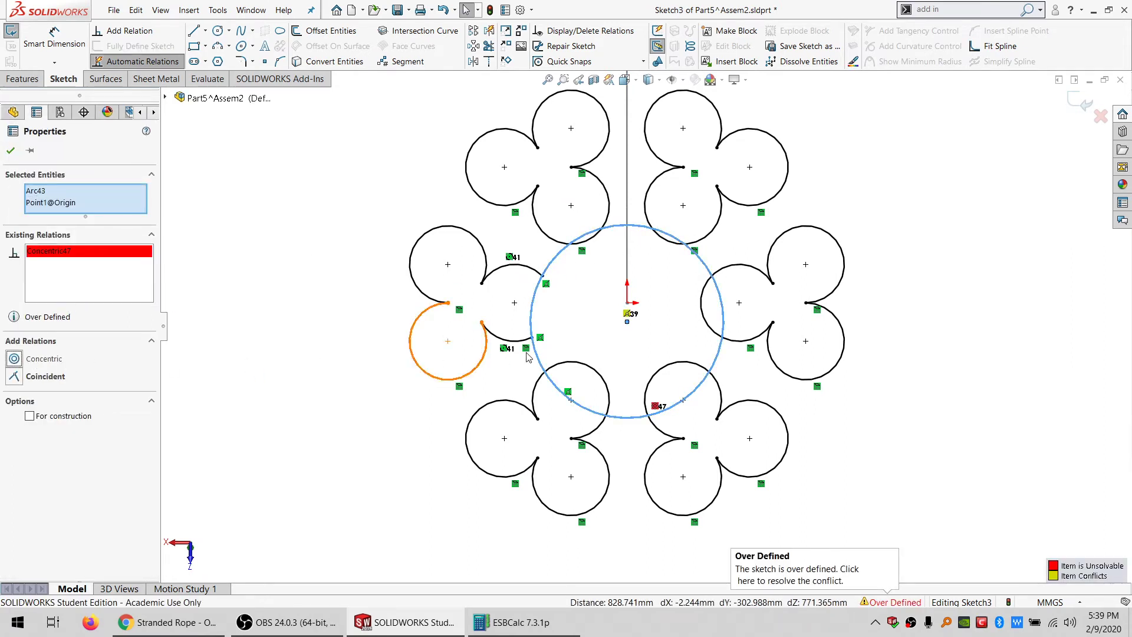
key("ctrl+z")
key("ctrl+z")
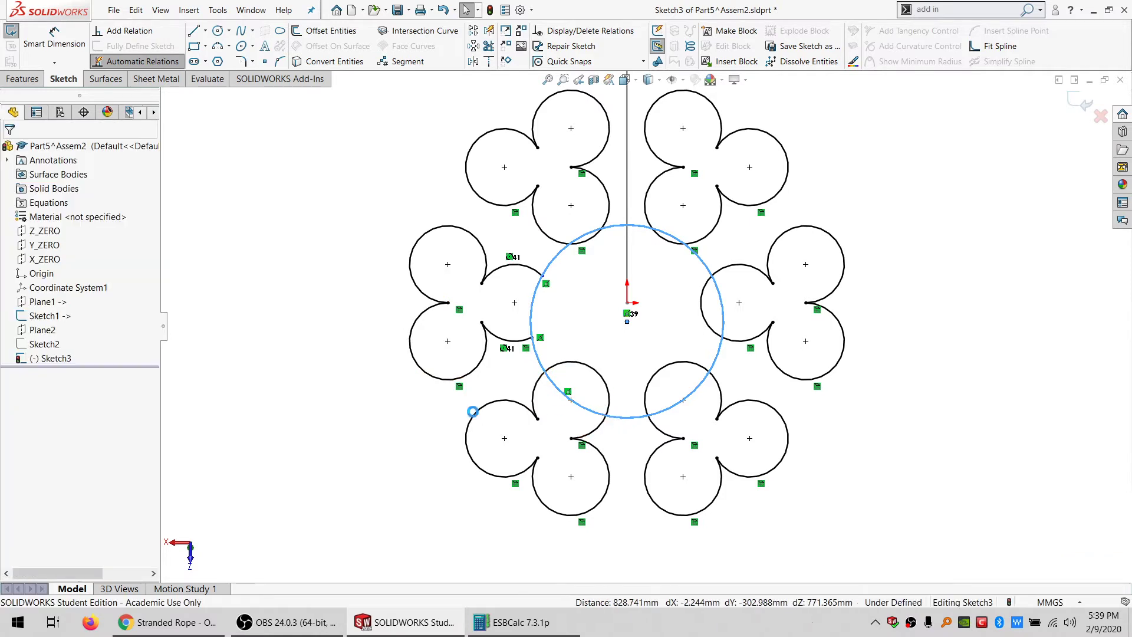
left_click(380, 429)
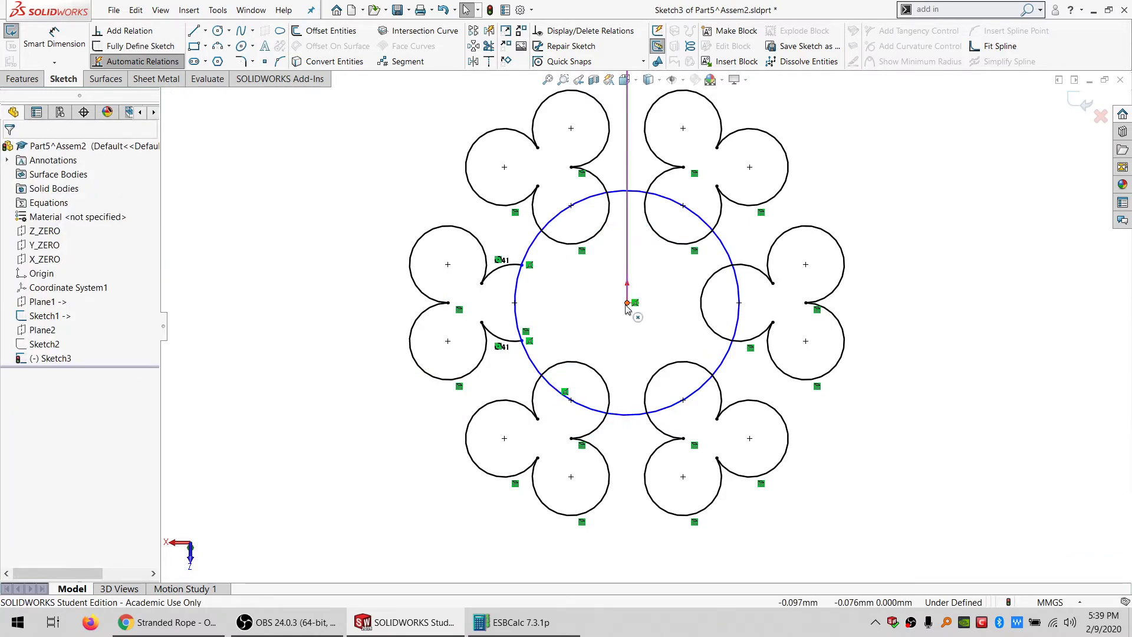
- Try fixing the large circle's centre point, and undo the fix along with the earlier deletion and trimming around the central circles
left_click(626, 304)
left_click(14, 298)
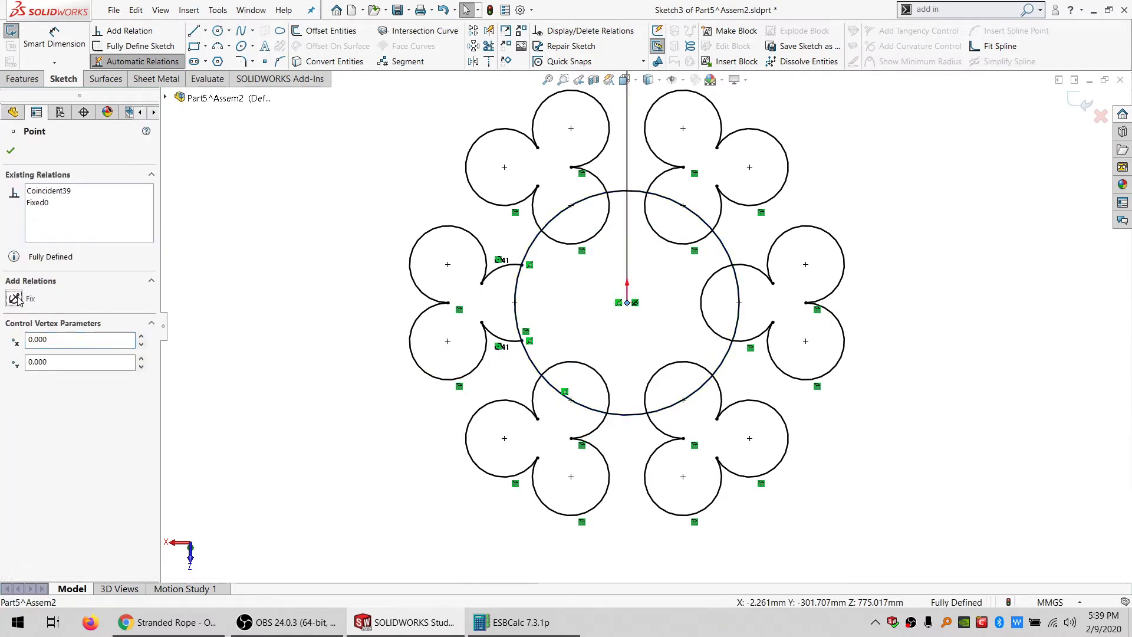
left_click(344, 290)
key("ctrl+z")
left_click(567, 281)
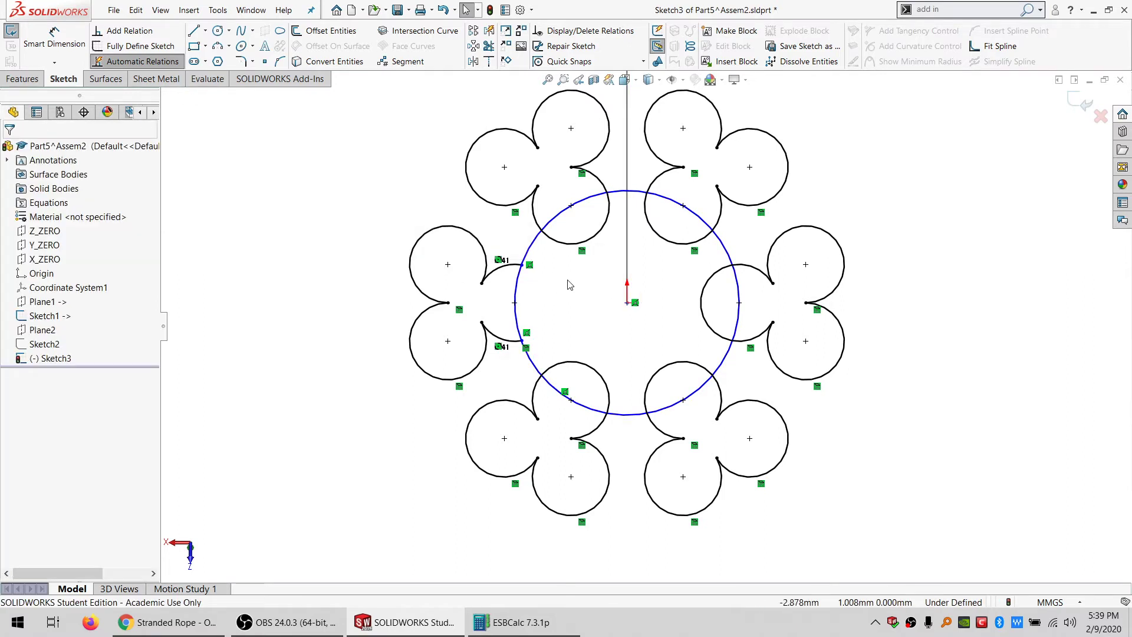
key("ctrl+z")
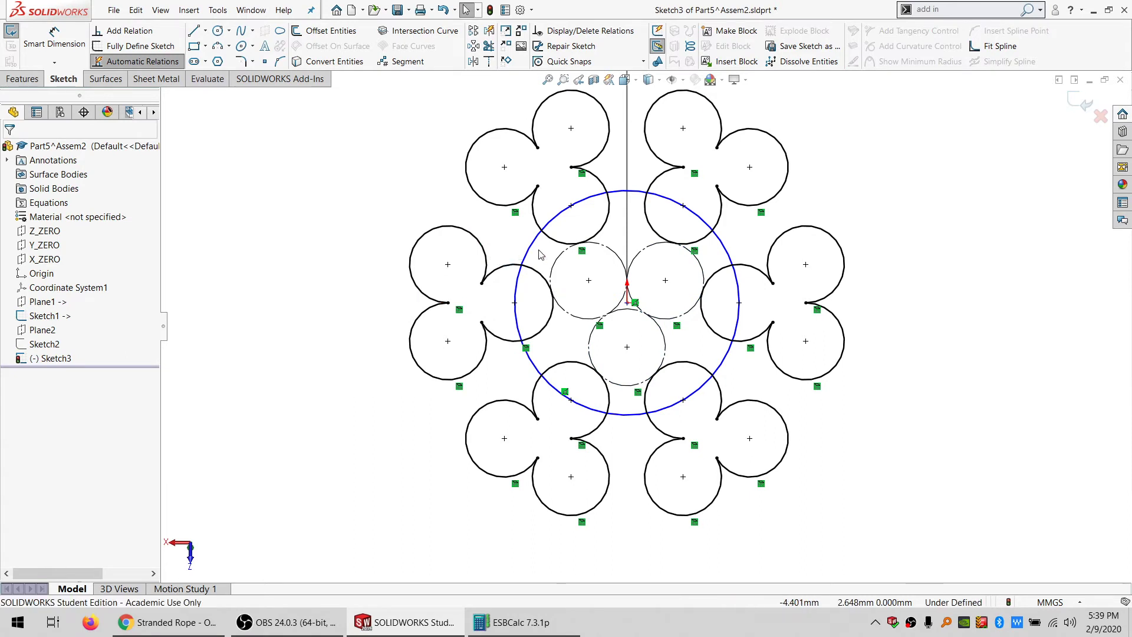
- Delete the three construction circles clustered around the origin inside the large circle
left_click(576, 312)
left_click(596, 325, "ctrl")
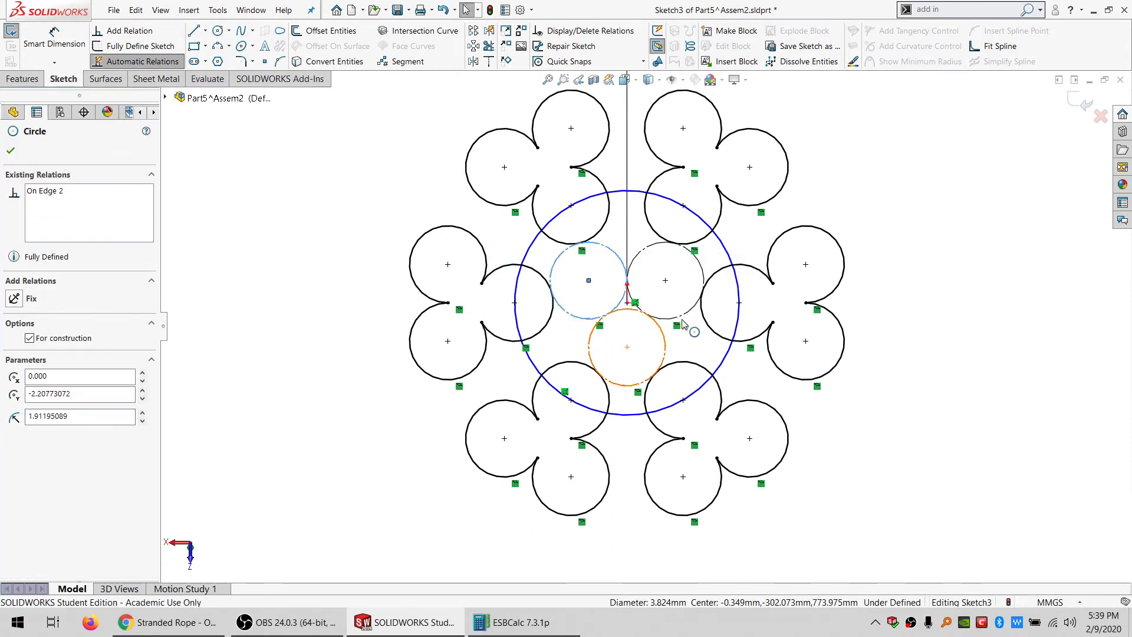
left_click(692, 314, "ctrl")
key("Delete")
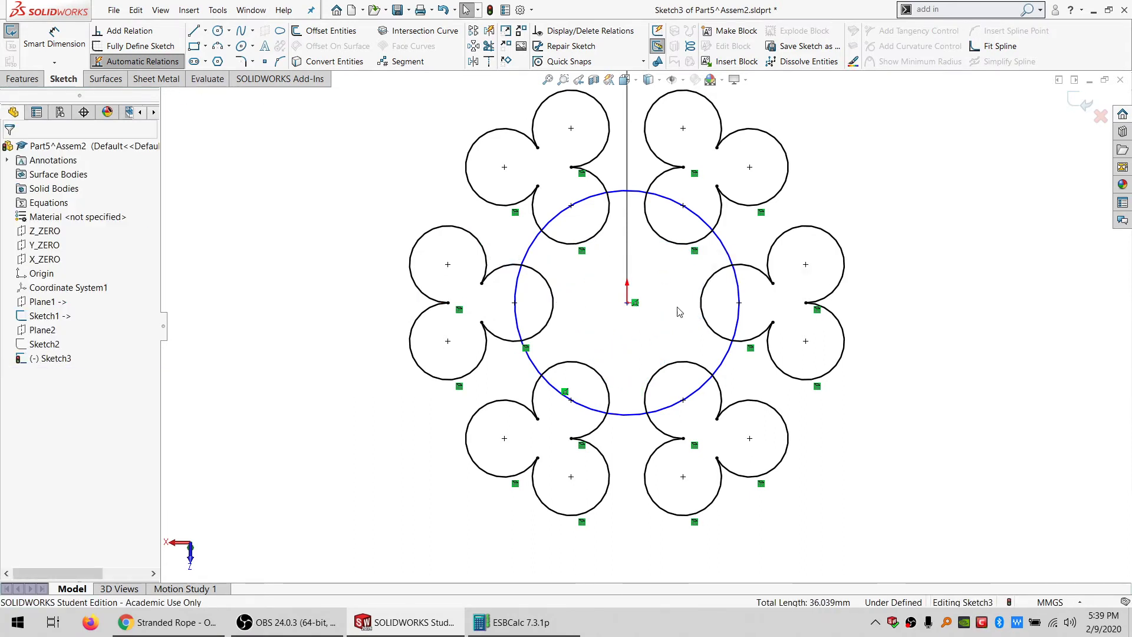
- Move the large circle's centre straight below the origin and delete the centre's coincident relation with the vertical line
left_click_drag(628, 310, 632, 324)
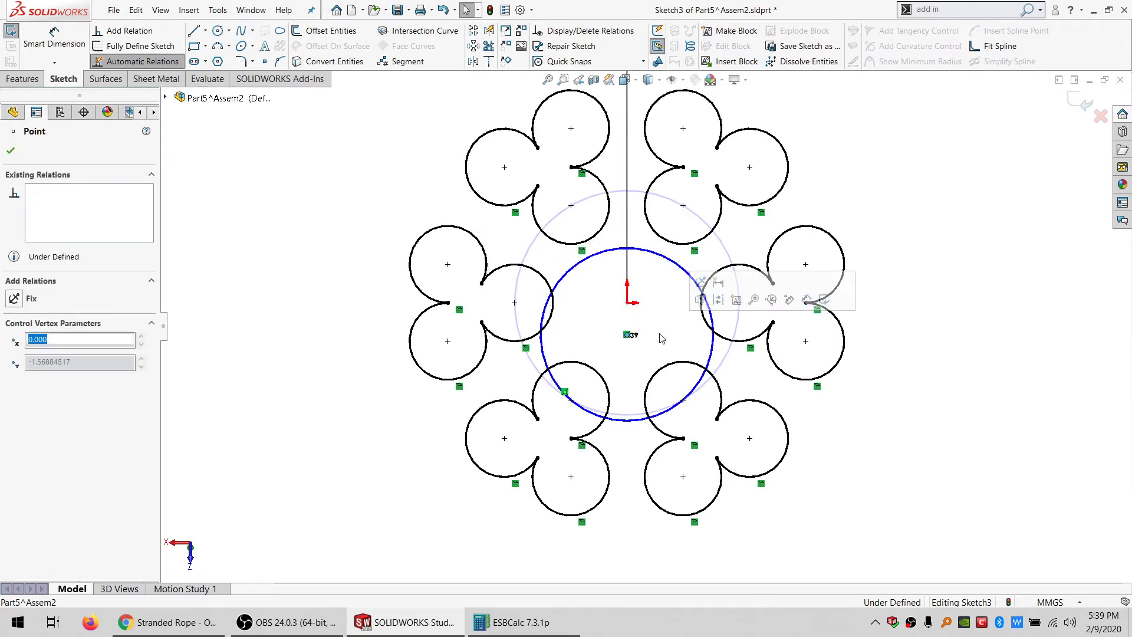
left_click(69, 196)
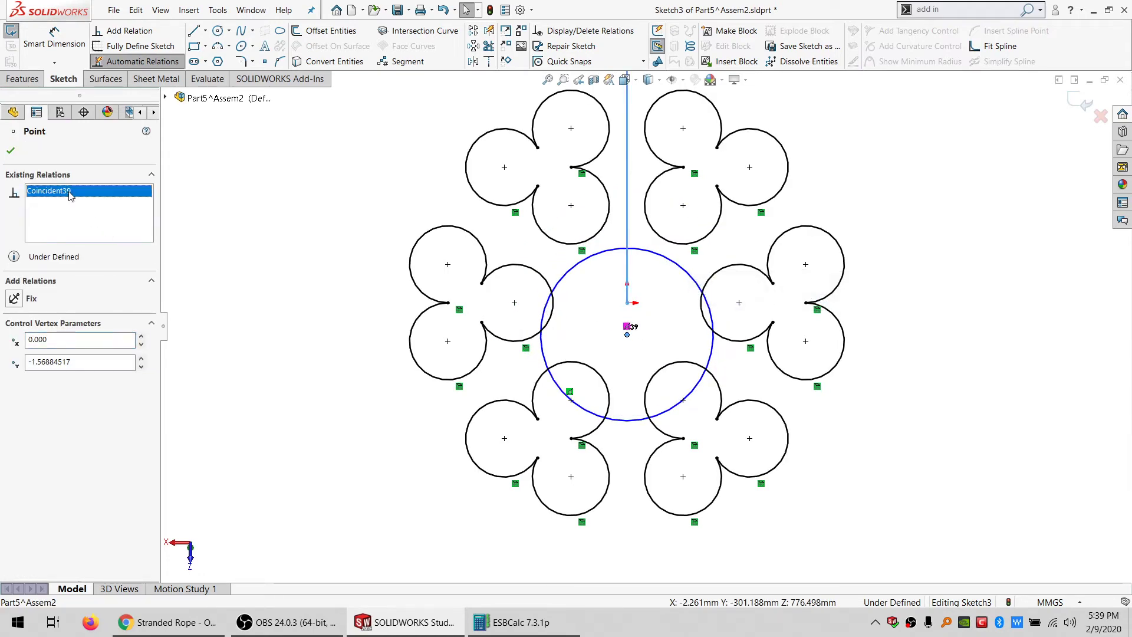
key("Delete")
left_click(245, 245)
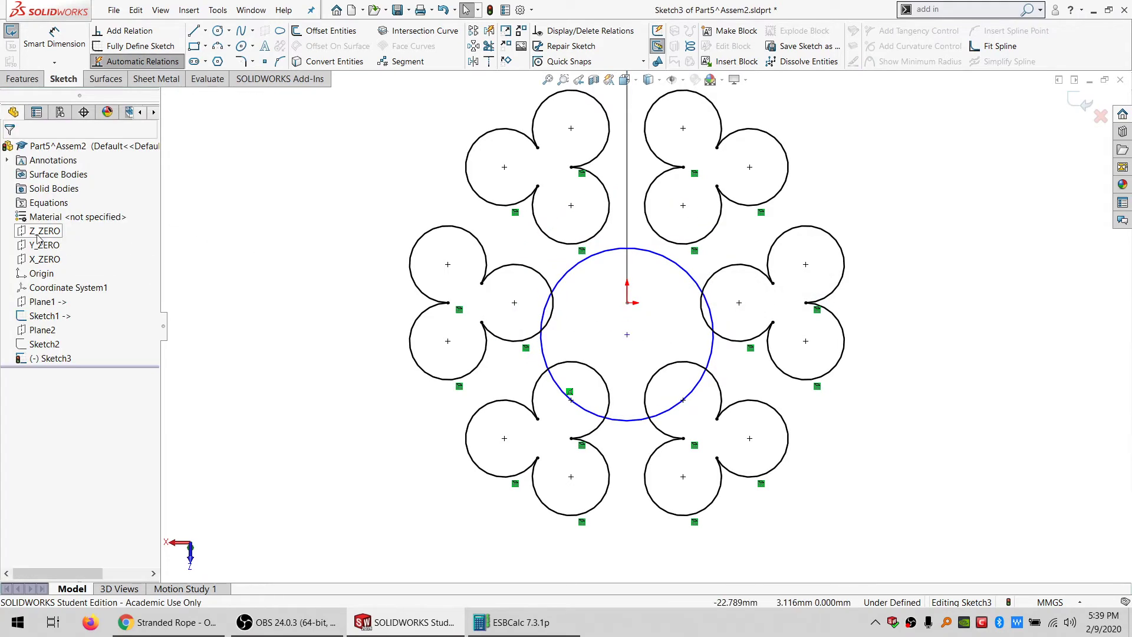
- Try a Concentric relation between the large circle and the part's Origin, and undo it
left_click(41, 273)
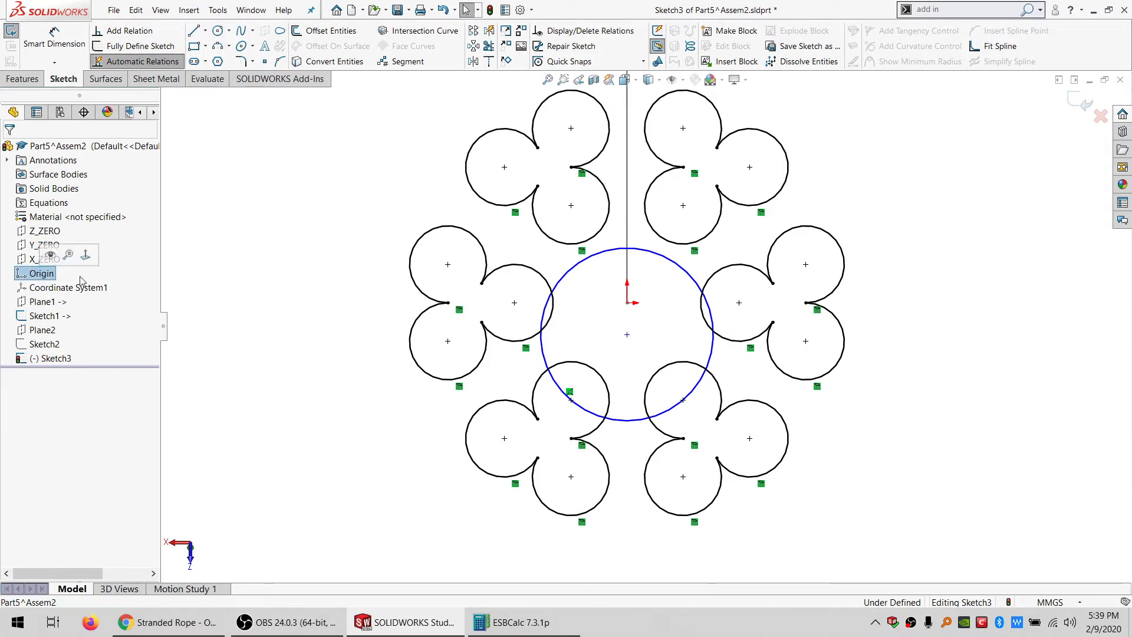
left_click(662, 263, "ctrl")
left_click(47, 360)
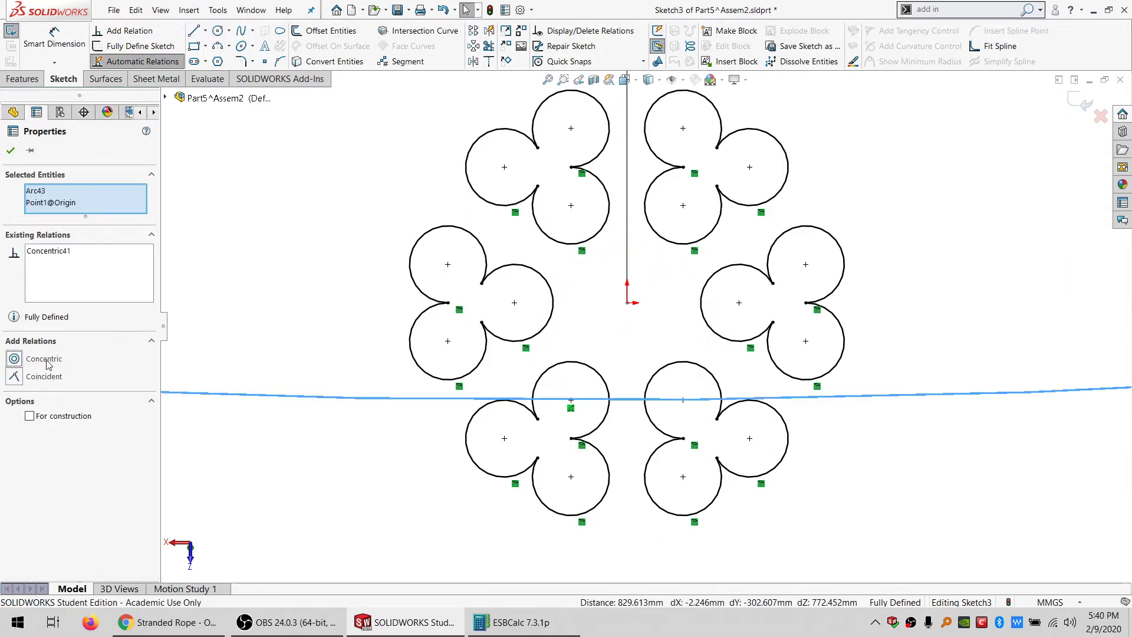
key("ctrl+z")
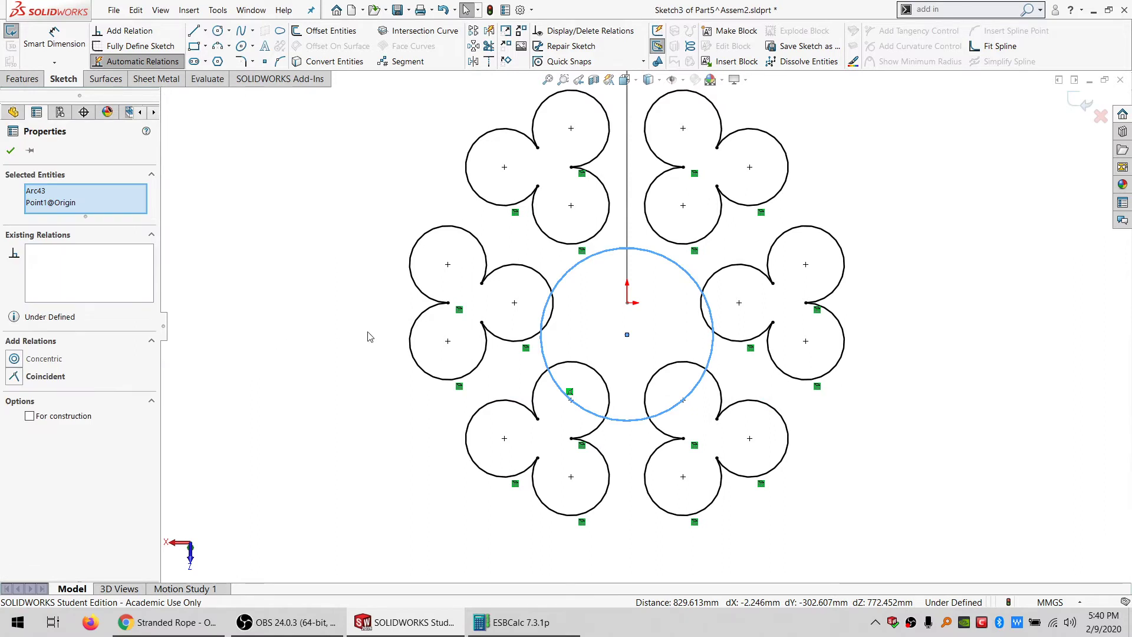
left_click(628, 305)
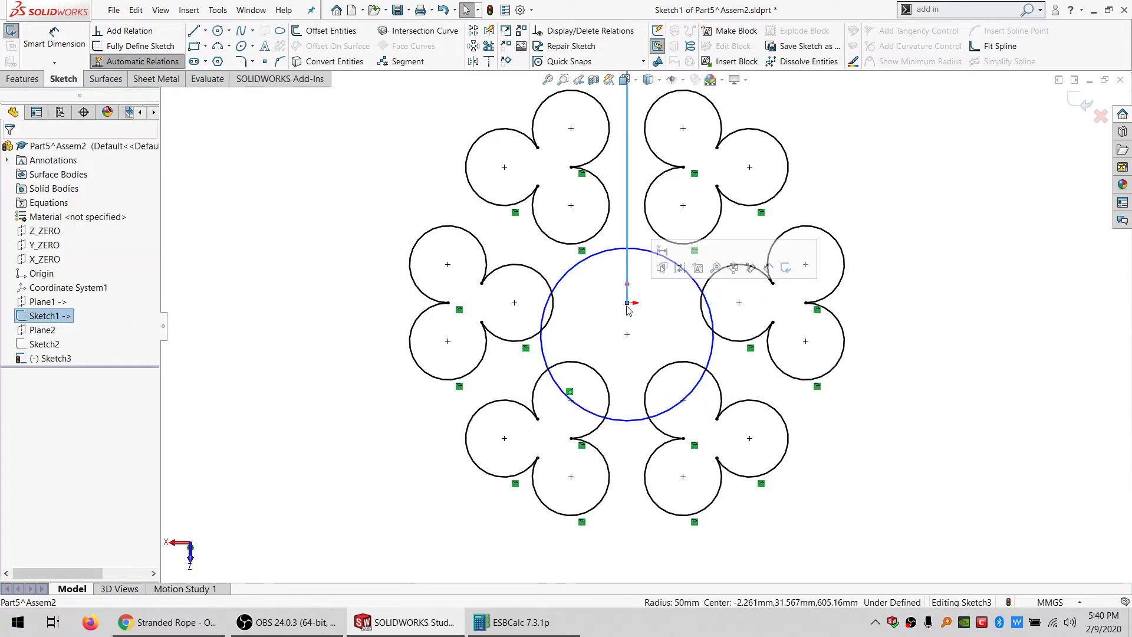
left_click(627, 304)
scroll(623, 330, "up", 8)
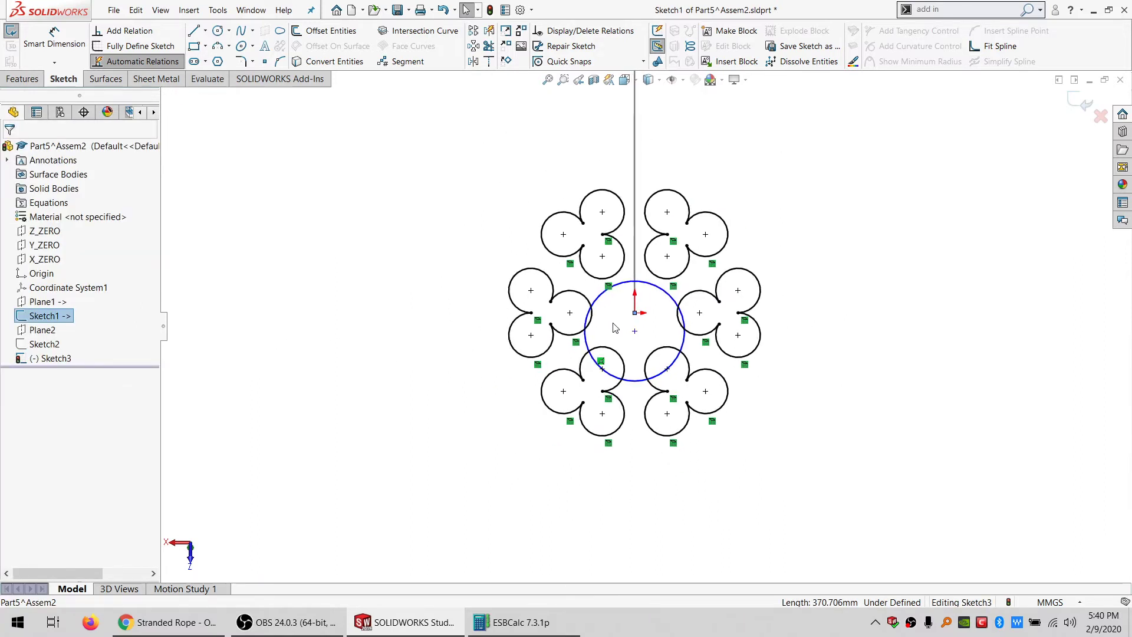
scroll(637, 319, "down", 8)
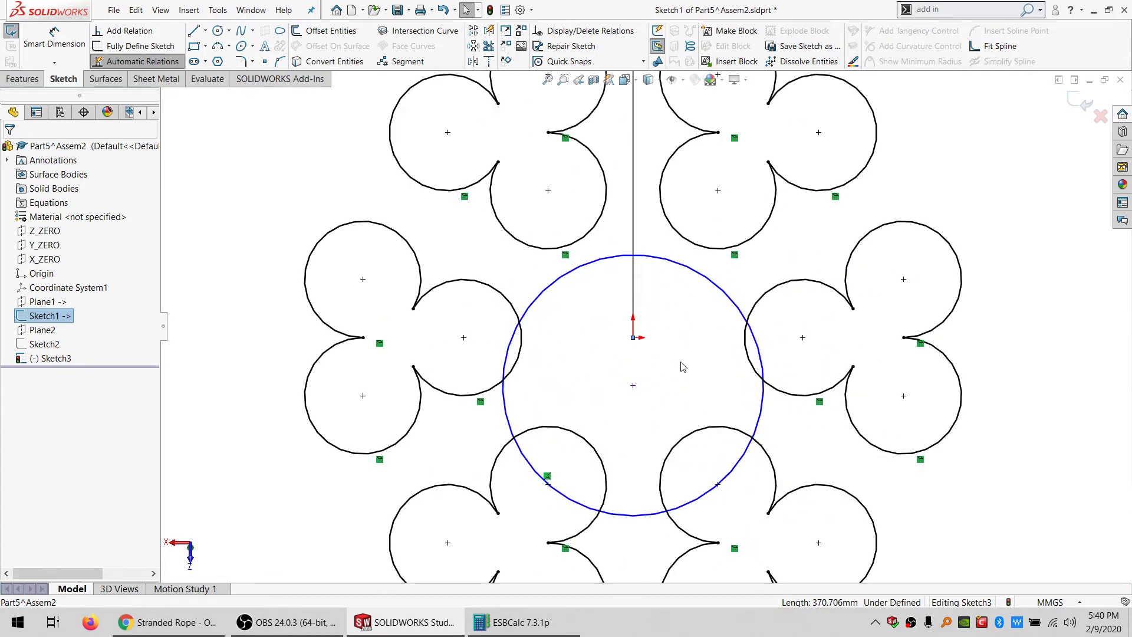
key("Escape")
left_click(634, 341)
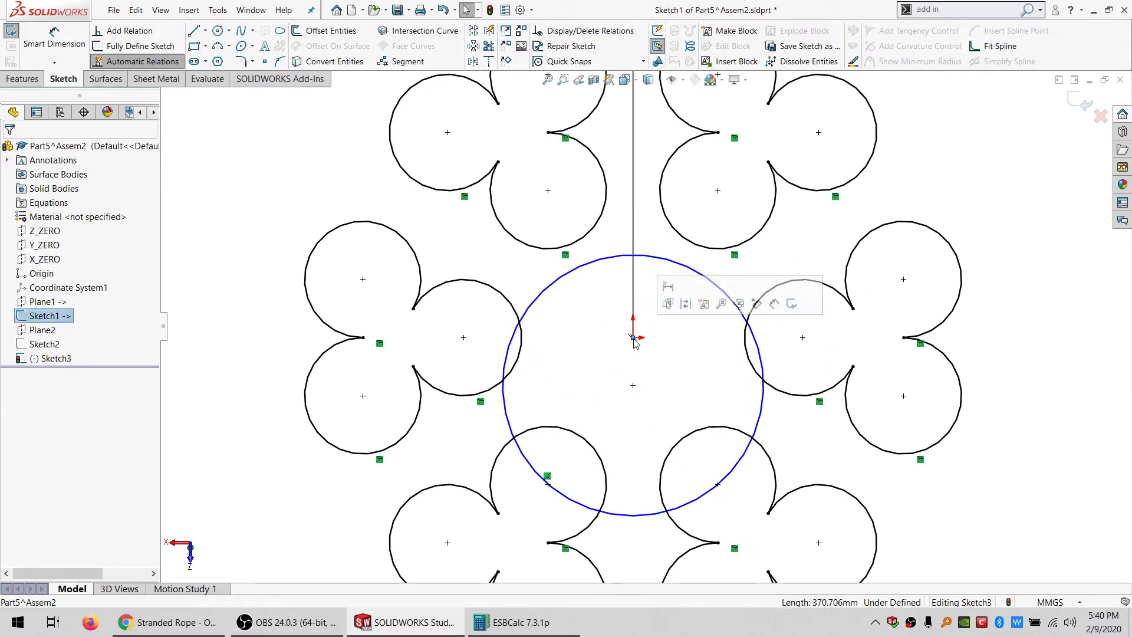
left_click(557, 286)
key("Escape")
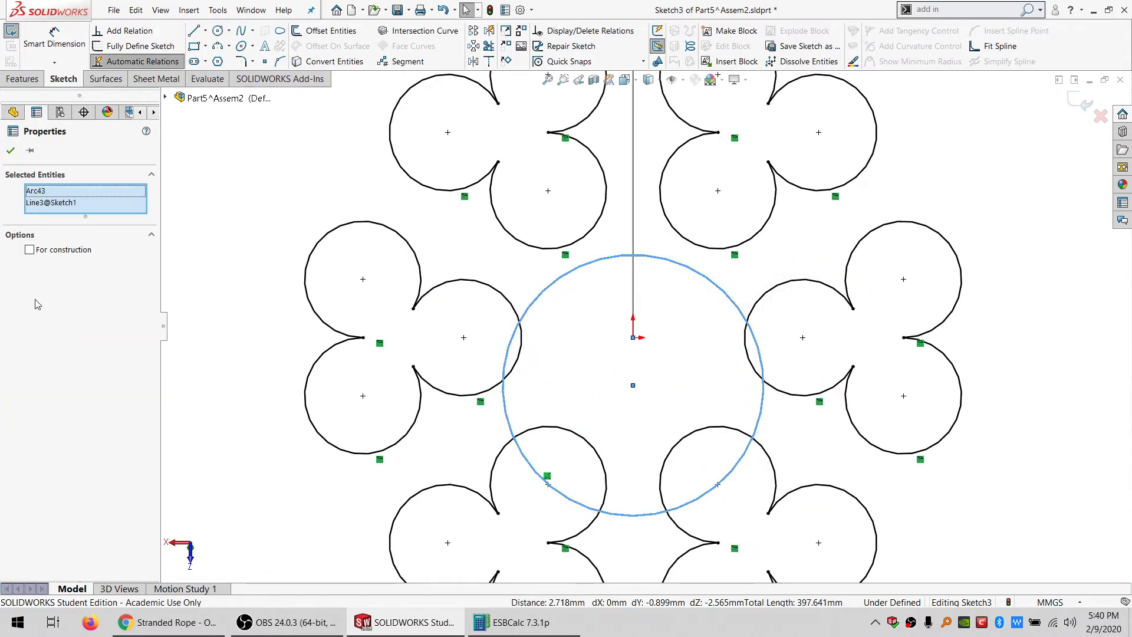
key("Escape")
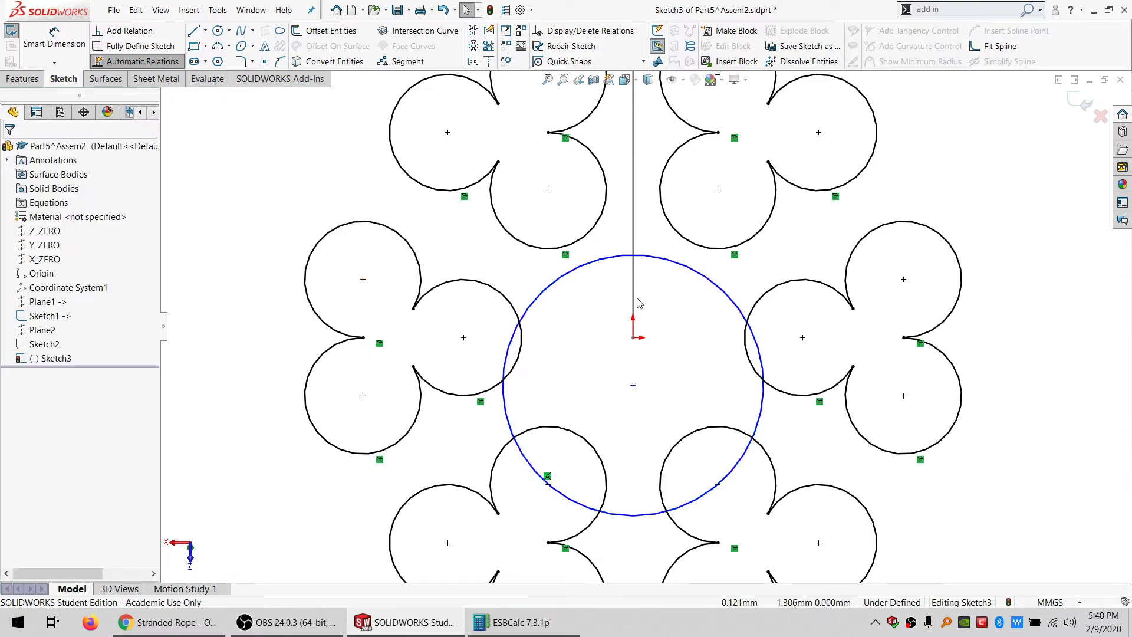
- Add a Concentric relation between the large circle and the construction line's endpoint at the origin
left_click(633, 338)
left_click(663, 260, "ctrl")
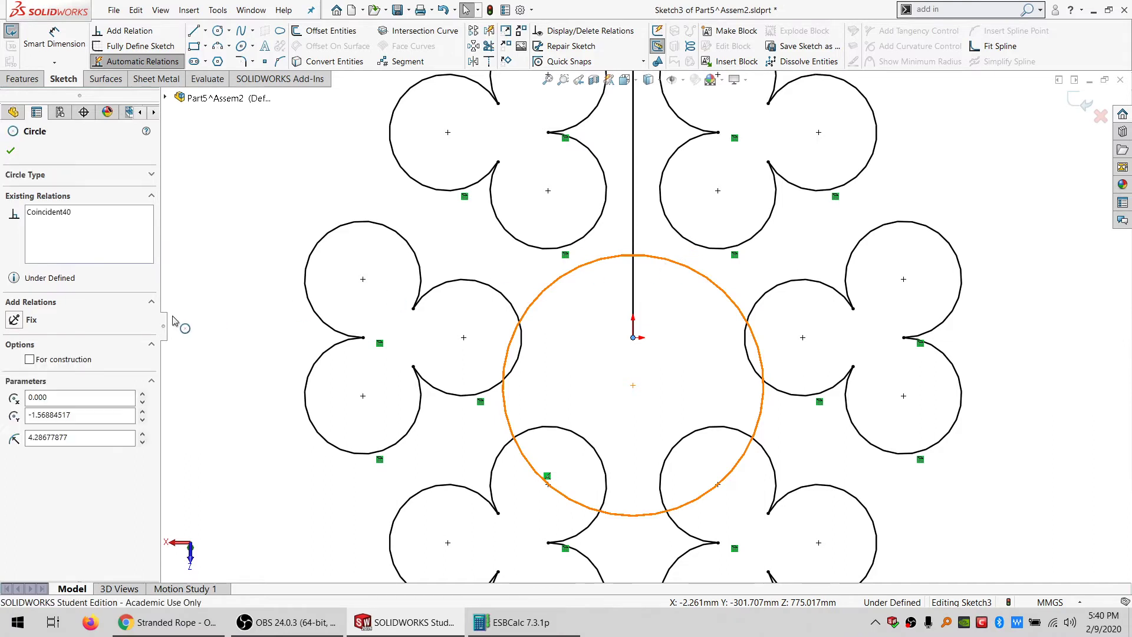
left_click(42, 360)
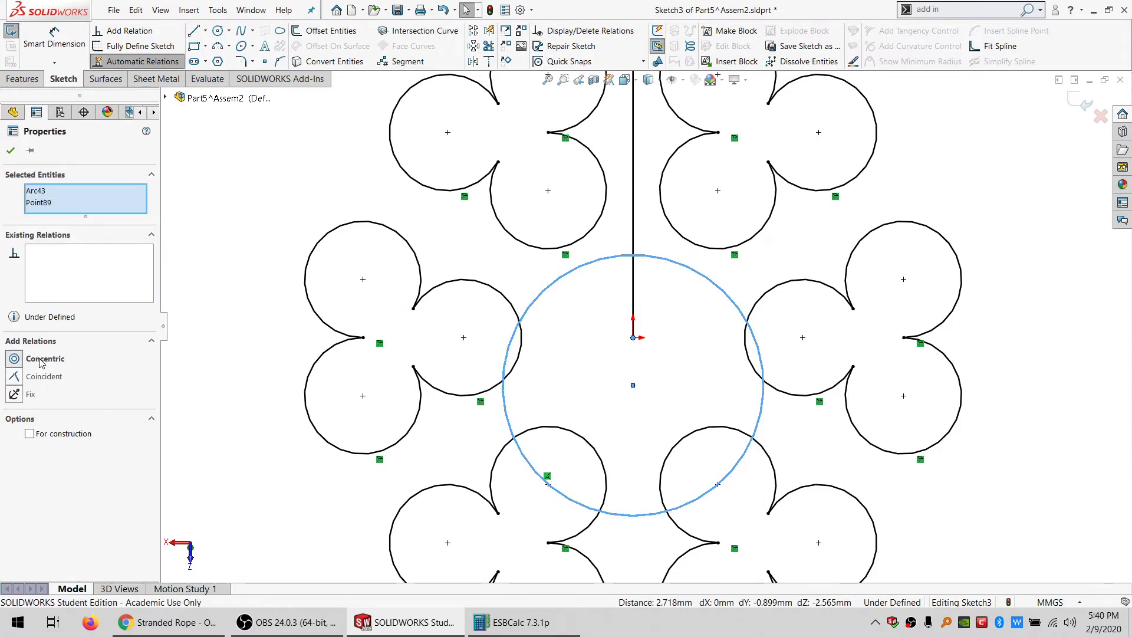
left_click(658, 293)
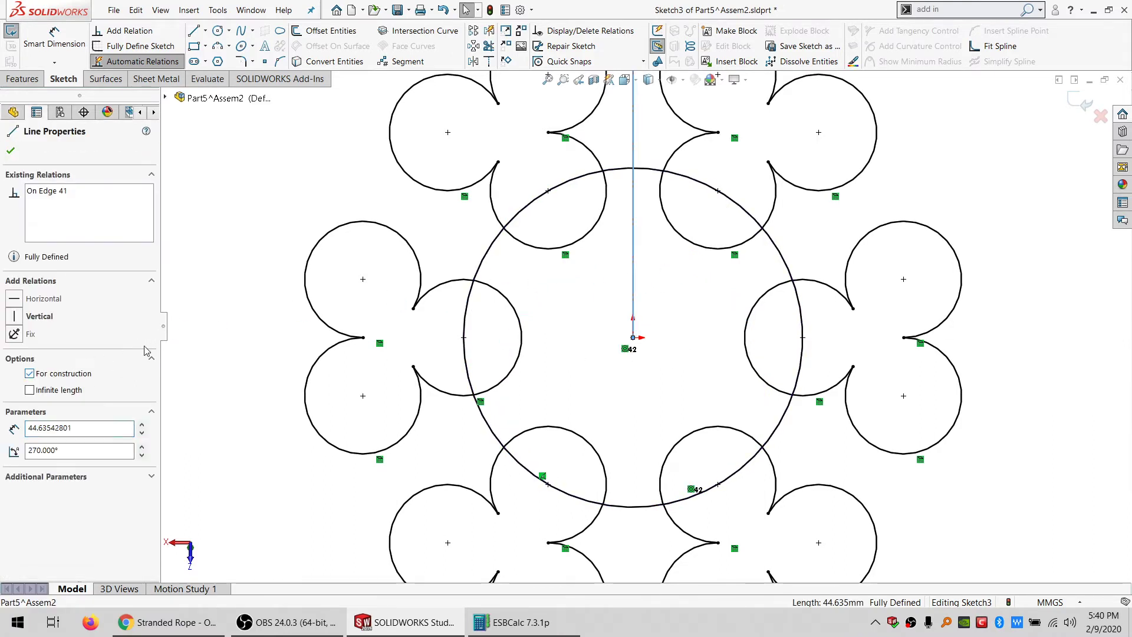
left_click(416, 161)
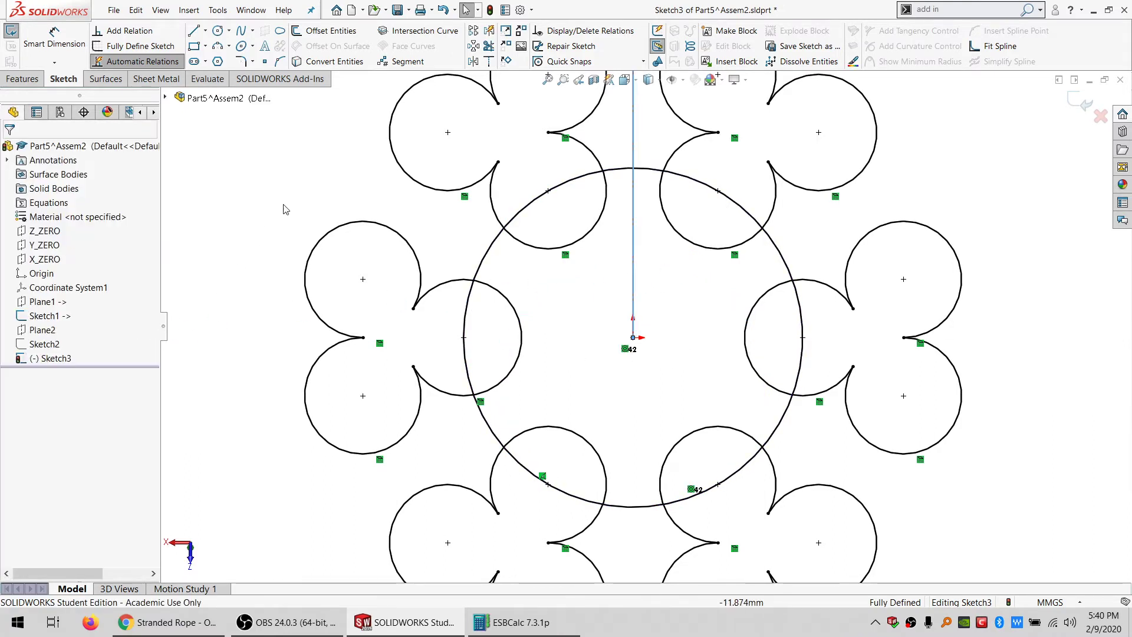
- Trim away the portions of the six innermost cluster arcs that lie inside the large circle
left_click(489, 47)
left_click(521, 333)
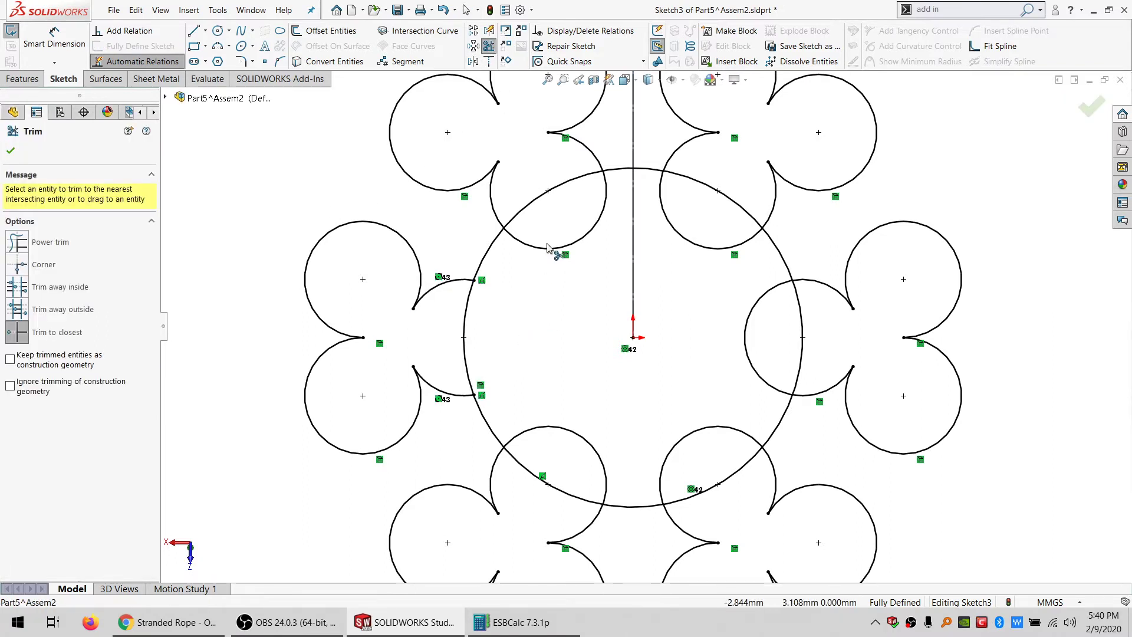
left_click(587, 234)
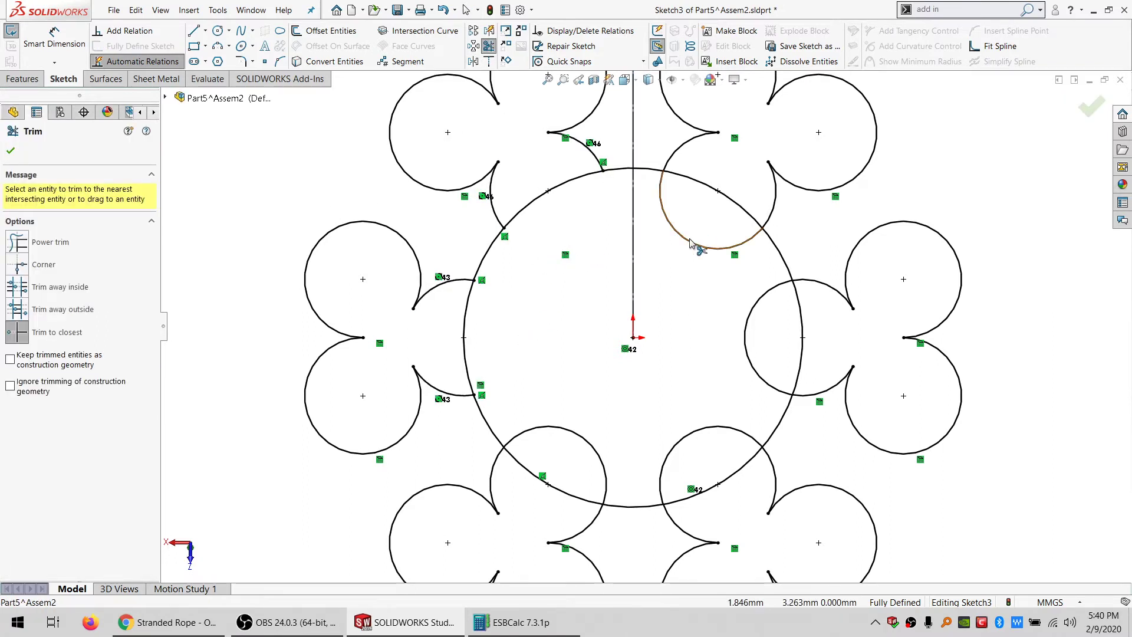
left_click(746, 328)
left_click(709, 429)
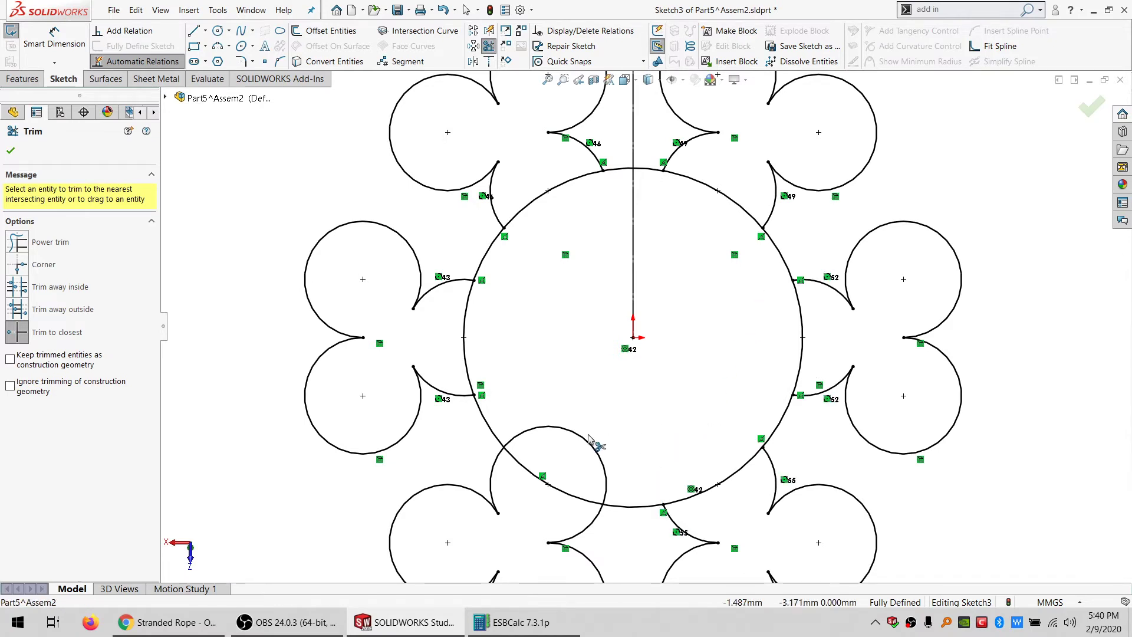
left_click(595, 443)
- Try trimming the large circle's segment between the two lower clusters, and undo the trimming of the large circle
left_click(626, 508)
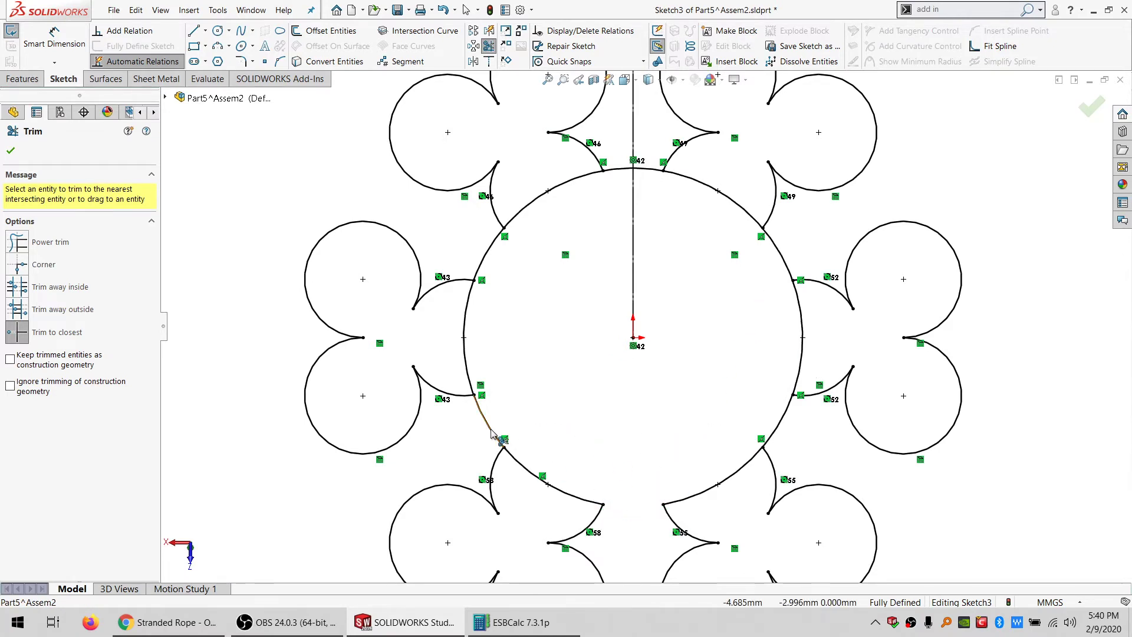
left_click(476, 327)
key("ctrl+z")
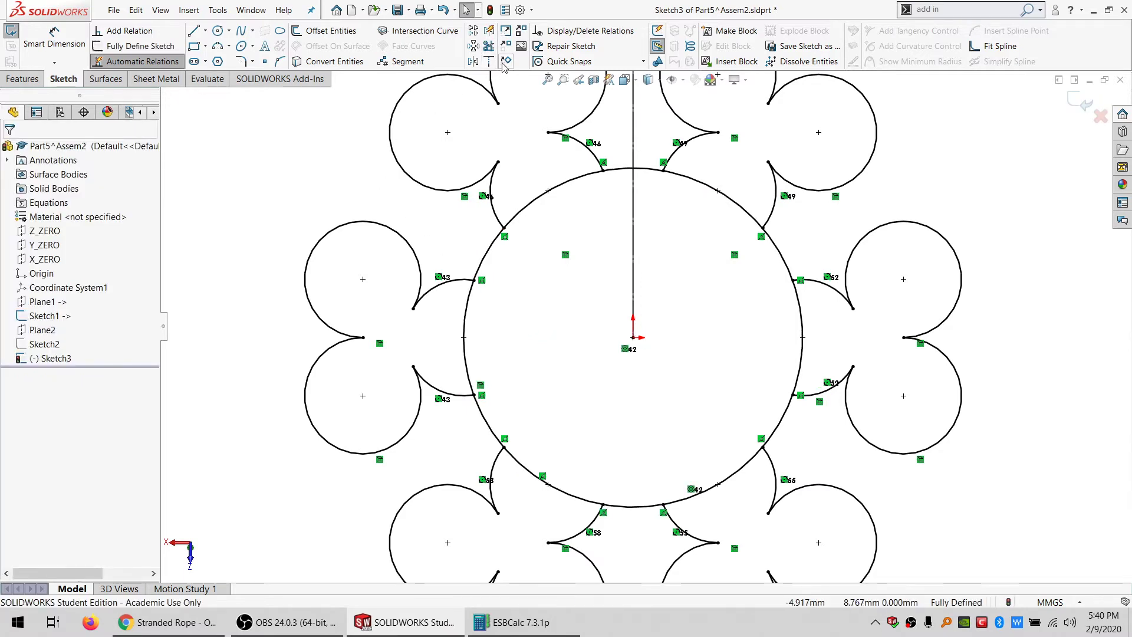
- Trim the large circle where it crosses each of the six clusters, keeping only the short arcs that bridge neighbouring clusters
left_click(488, 46)
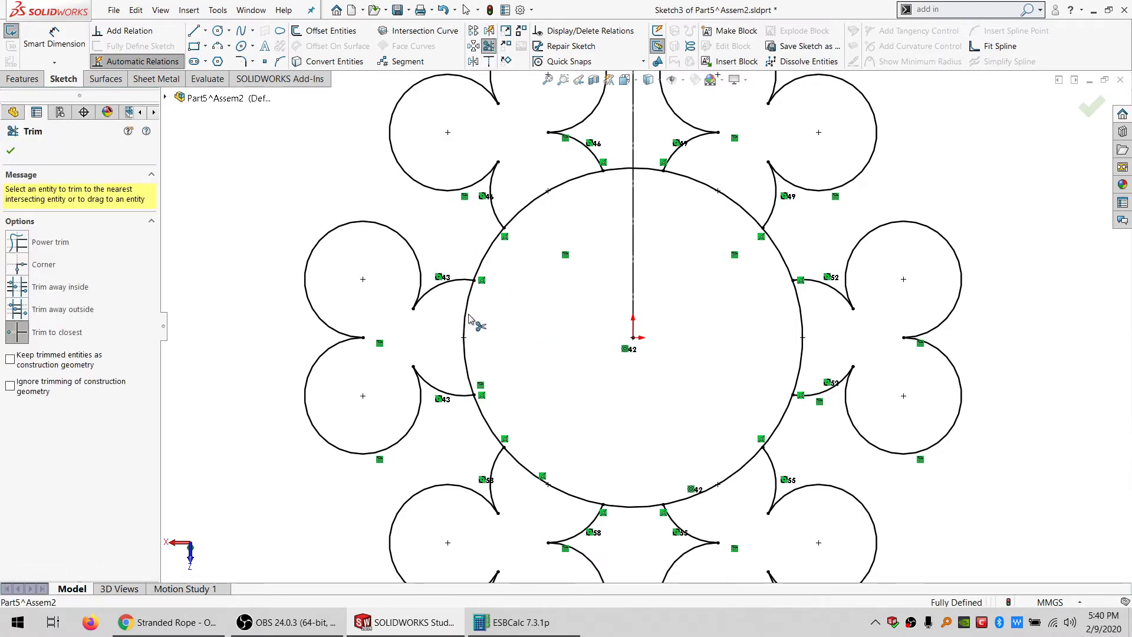
left_click(464, 334)
left_click(526, 212)
left_click(736, 203)
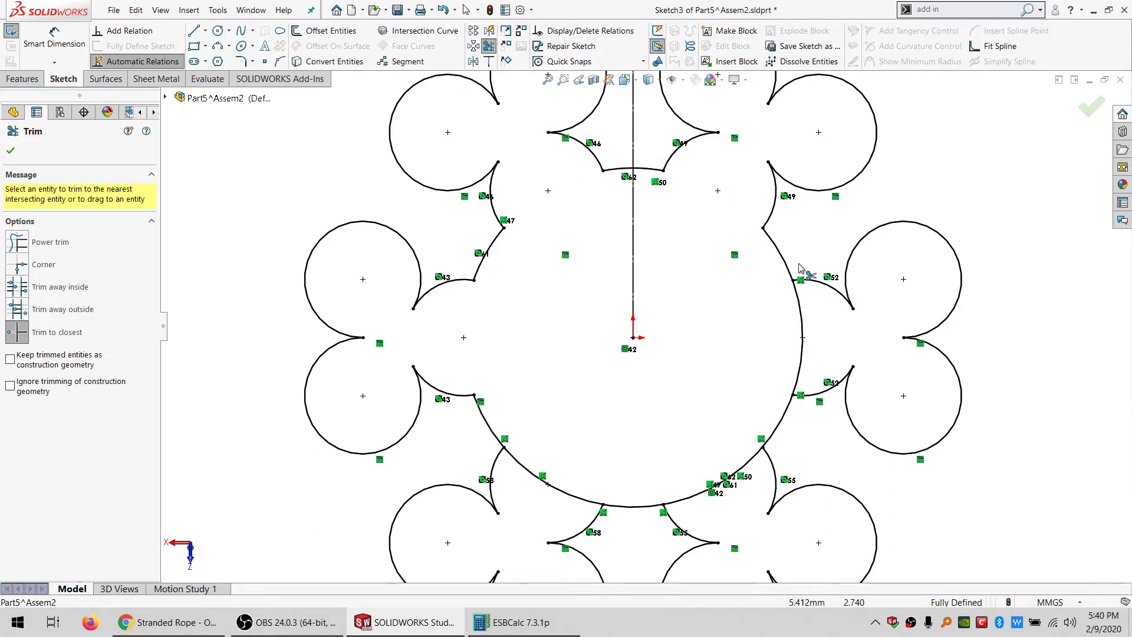
left_click(799, 302)
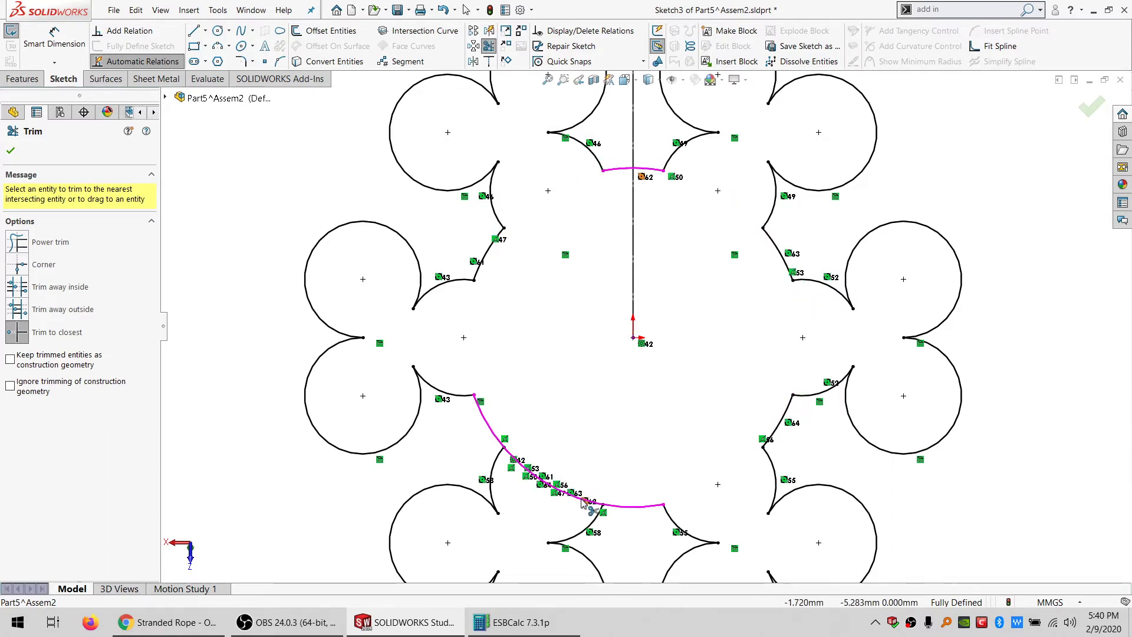
left_click(515, 458)
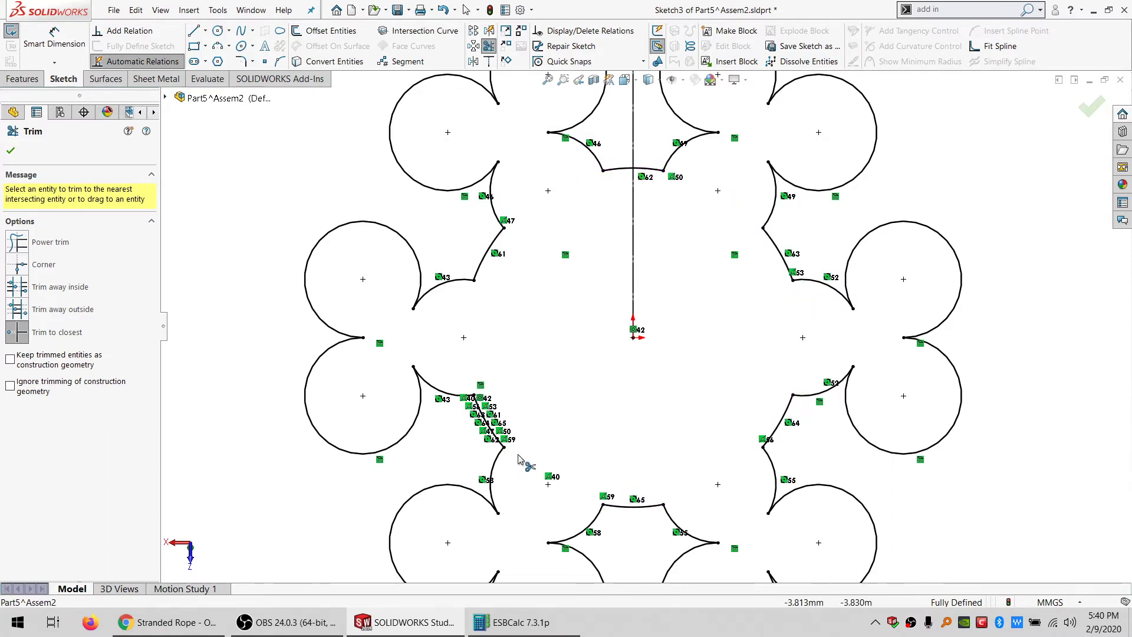
key("Escape")
- Check that the trimmed profile is closed by shading the sketch contours, and turn the shading off again
scroll(587, 295, "down", 1)
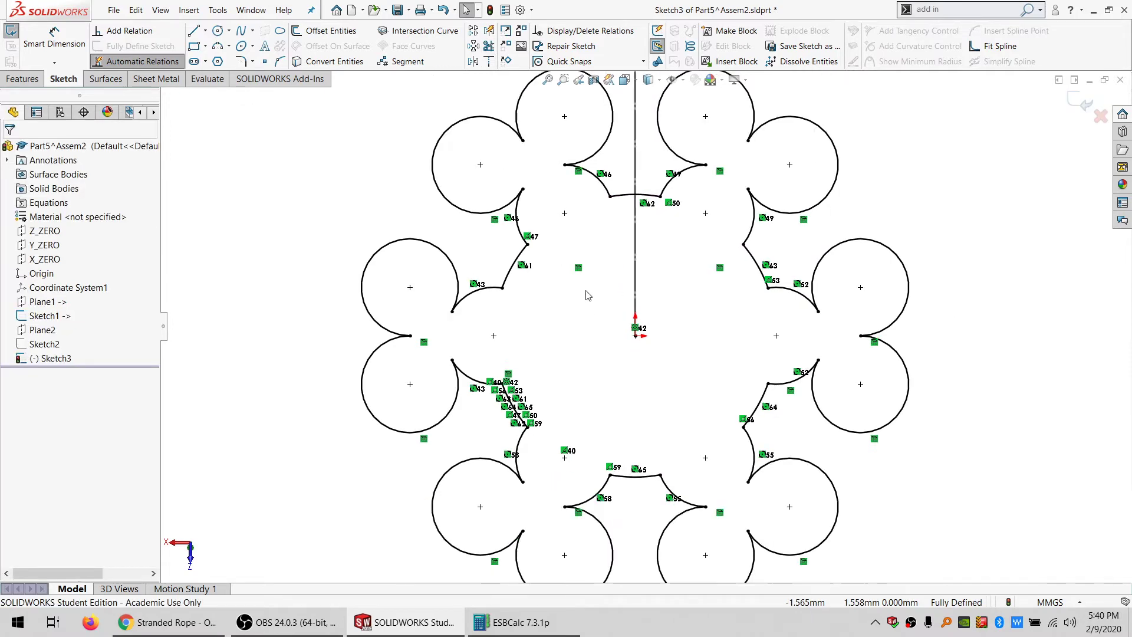
left_click(657, 62)
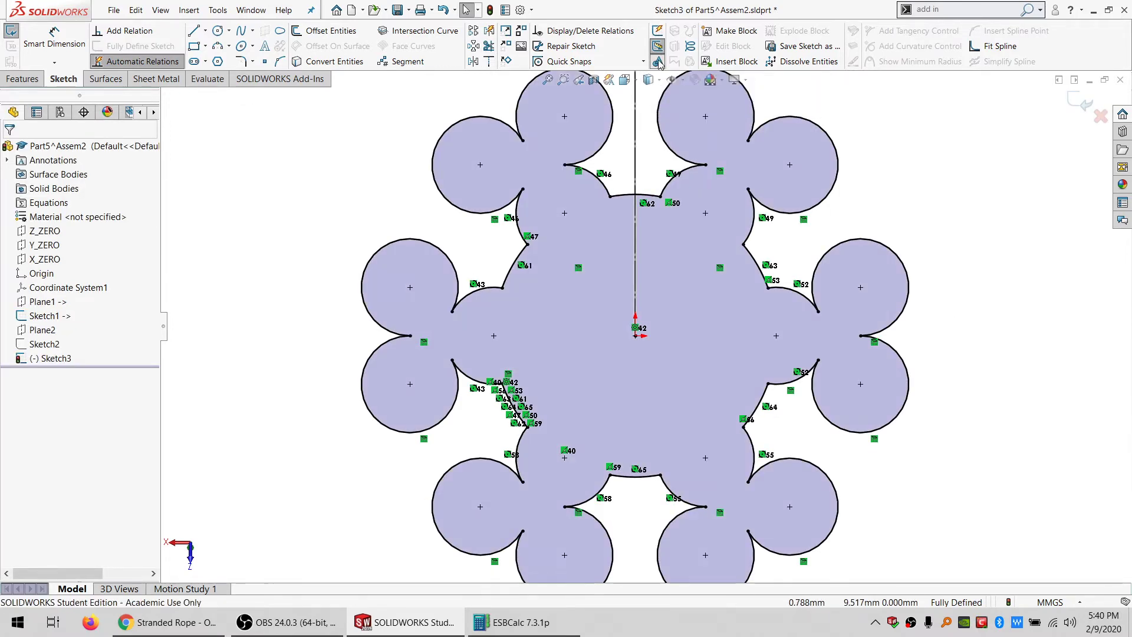
left_click(657, 62)
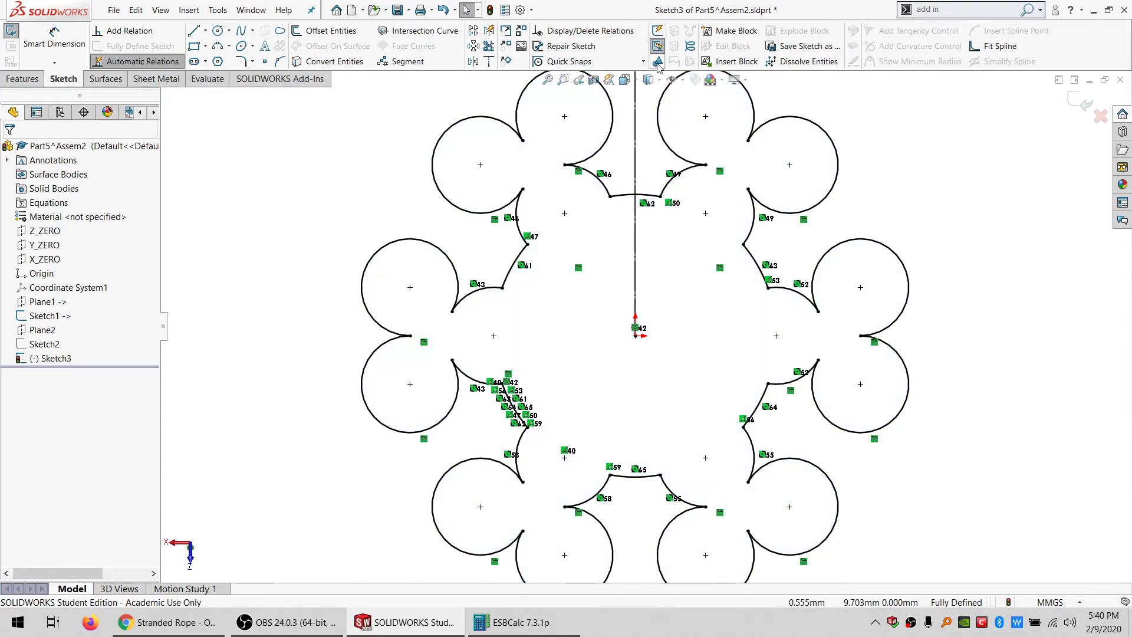
- Exit the completed rope profile sketch
scroll(684, 336, "up", 5)
scroll(667, 270, "up", 4)
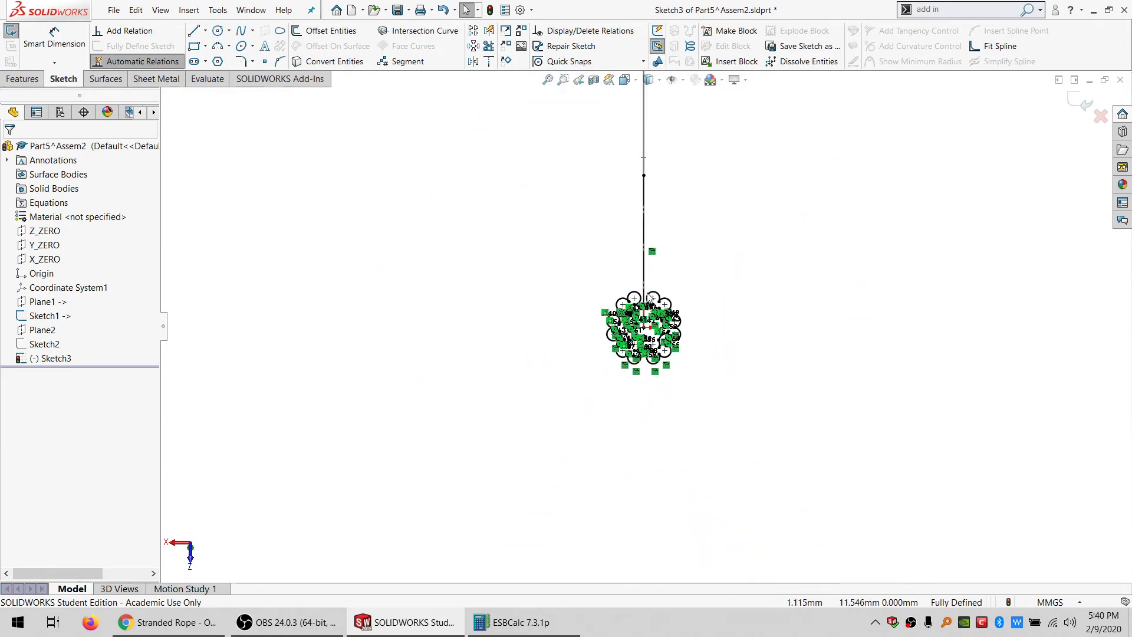
scroll(658, 290, "down", 3)
middle_click_drag(652, 364, 647, 147)
left_click(10, 31)
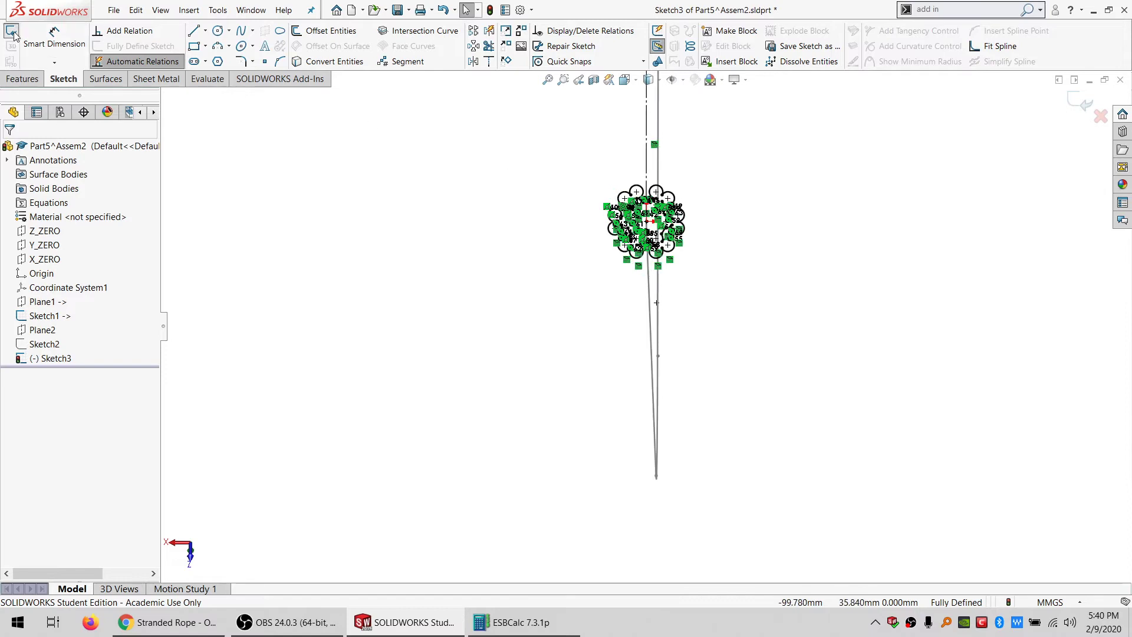
scroll(657, 232, "down", 1)
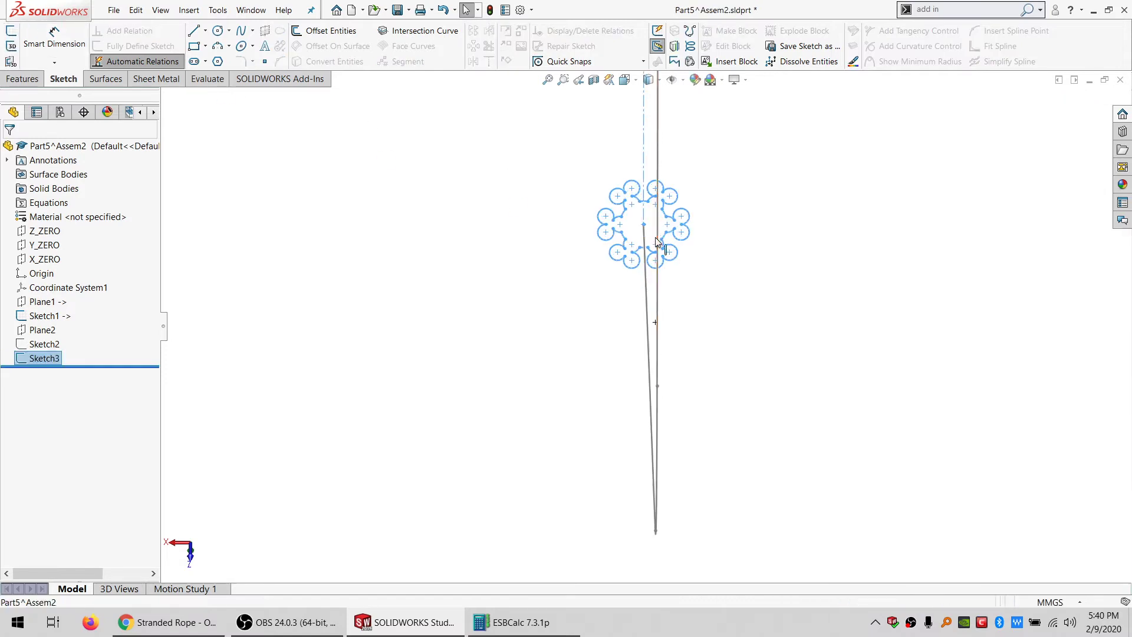
middle_click_drag(657, 237, 655, 245)
key("f")
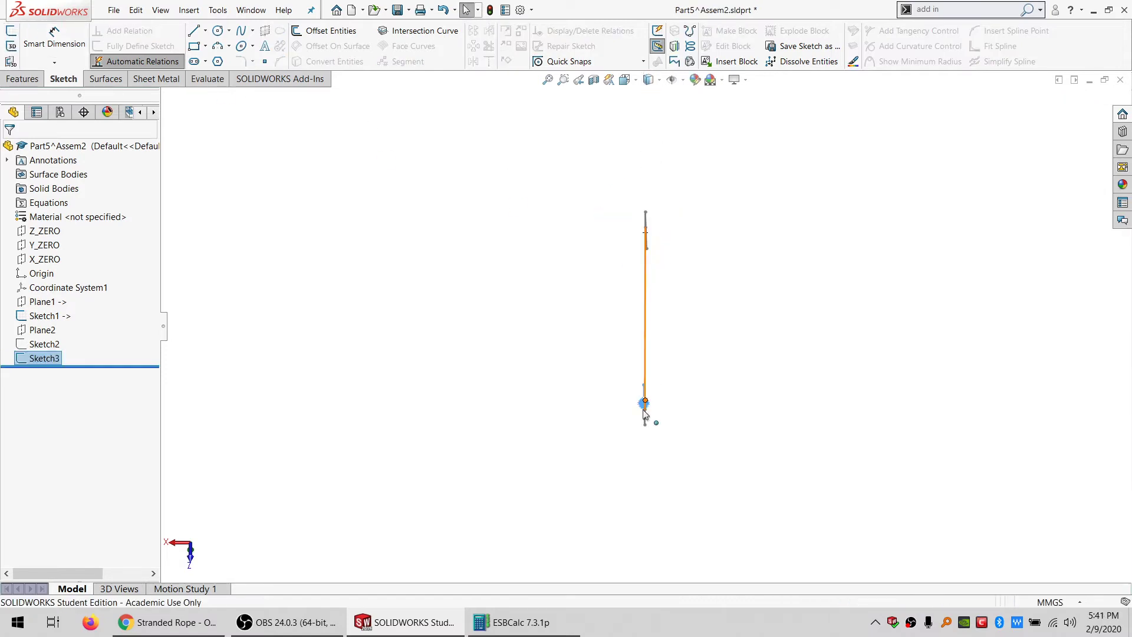
mouse_move(643, 413)
middle_mouse_down()
mouse_move(644, 380)
mouse_move(613, 389)
middle_mouse_up()
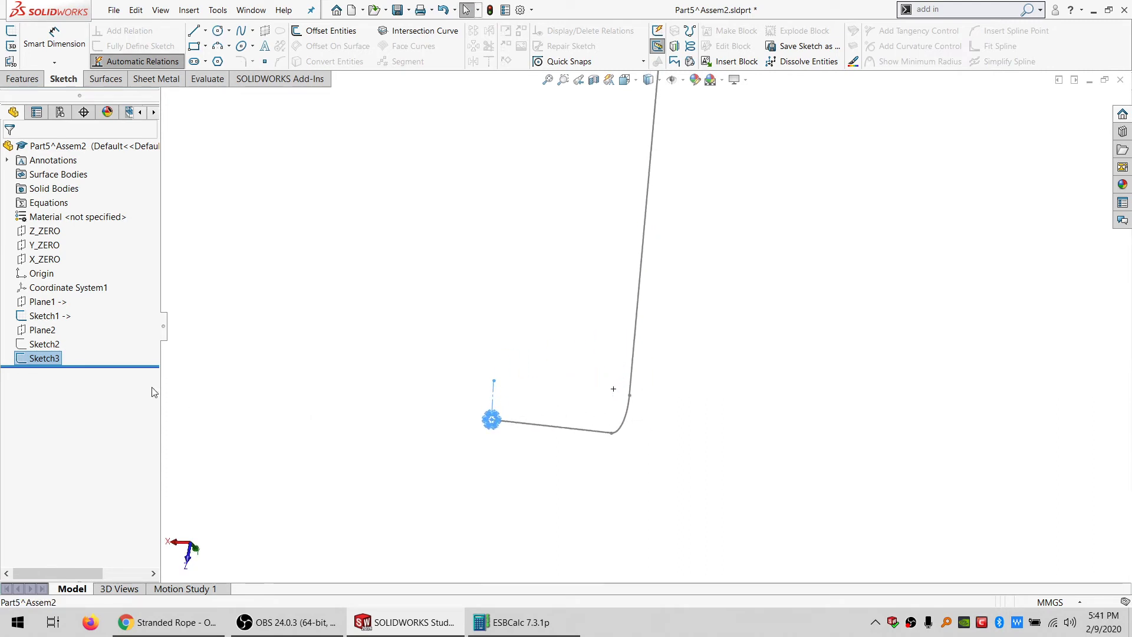
- Sweep the stranded profile Sketch3 along the Sketch1 path as a solid and inspect the strands at the rope's end
left_click(51, 320)
left_click(27, 80)
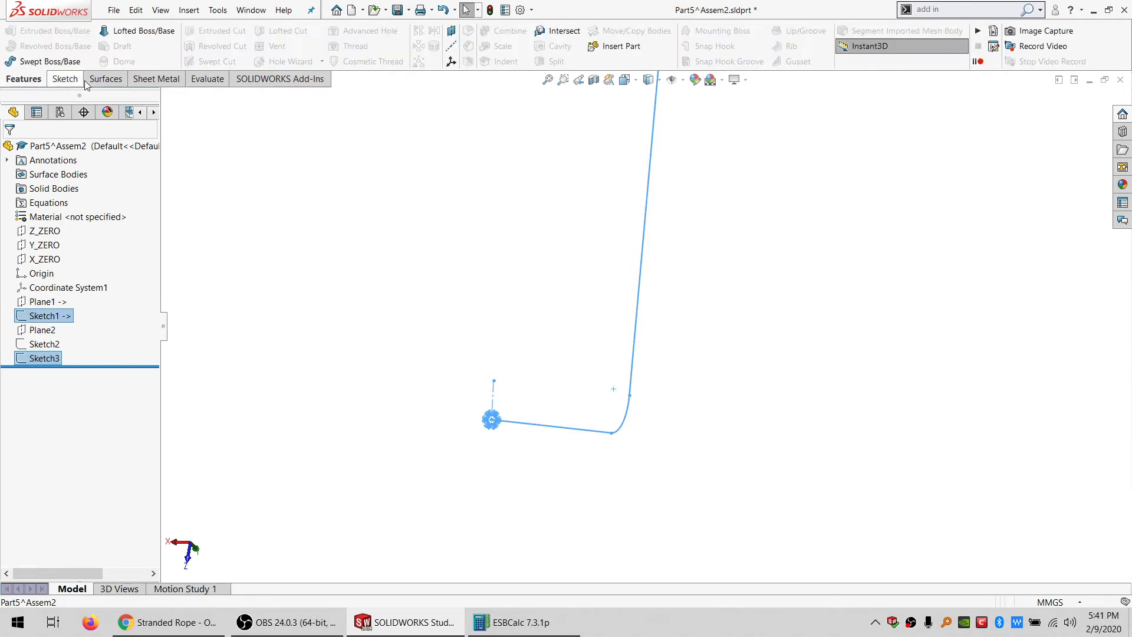
left_click(49, 62)
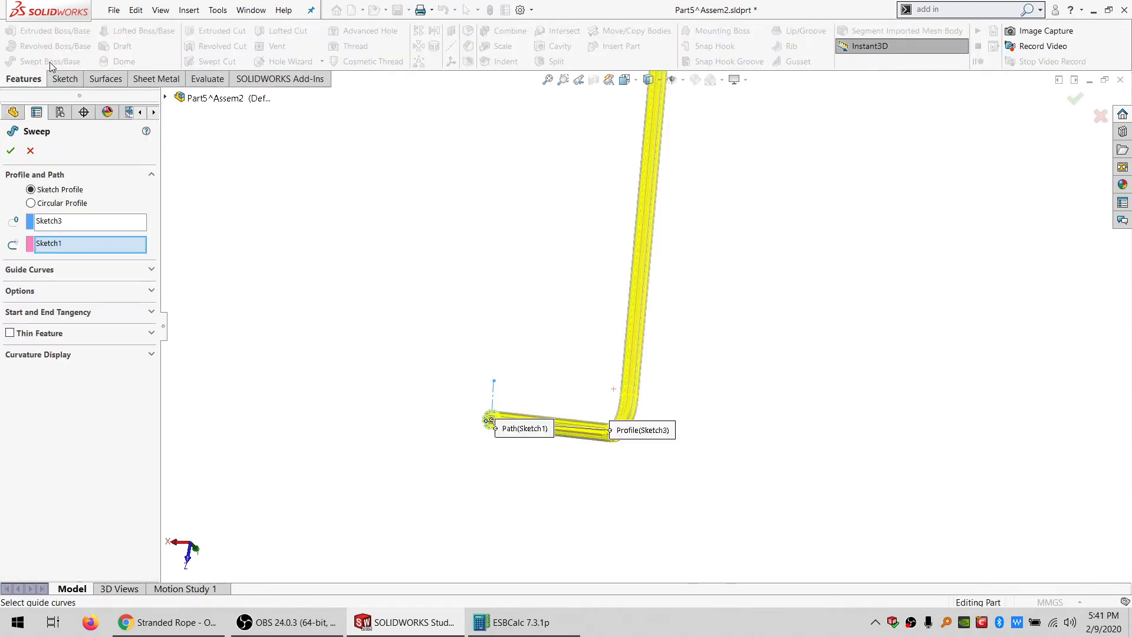
left_click(11, 151)
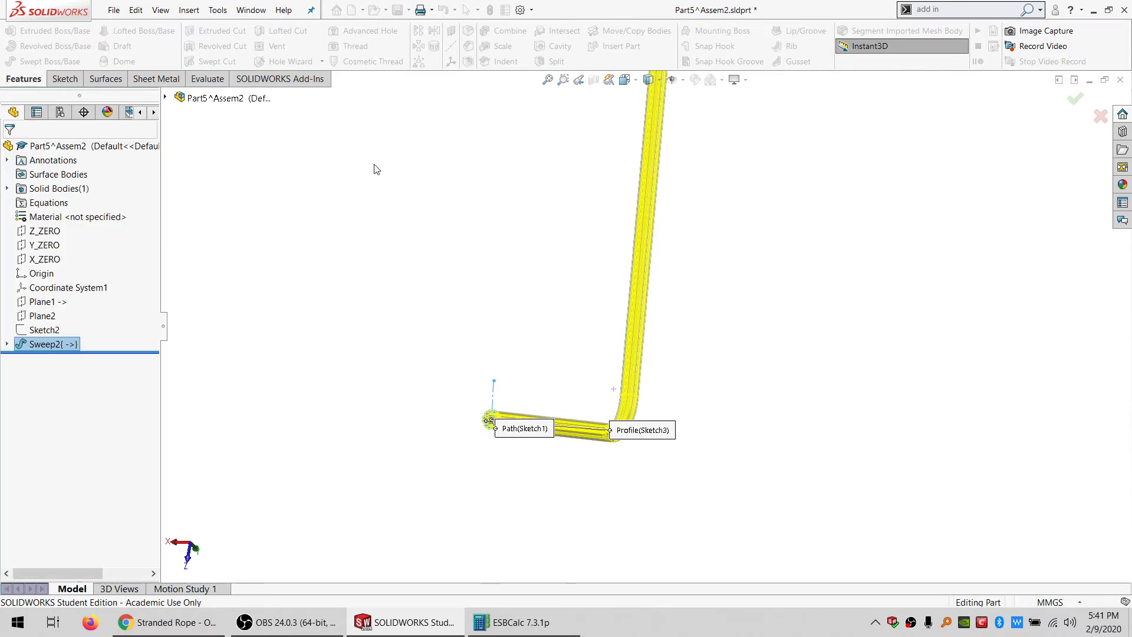
left_click(570, 361)
mouse_move(637, 376)
middle_mouse_down()
mouse_move(617, 189)
mouse_move(637, 255)
mouse_move(676, 320)
middle_mouse_up()
middle_click_drag(644, 244, 588, 462)
scroll(440, 543, "up", 2)
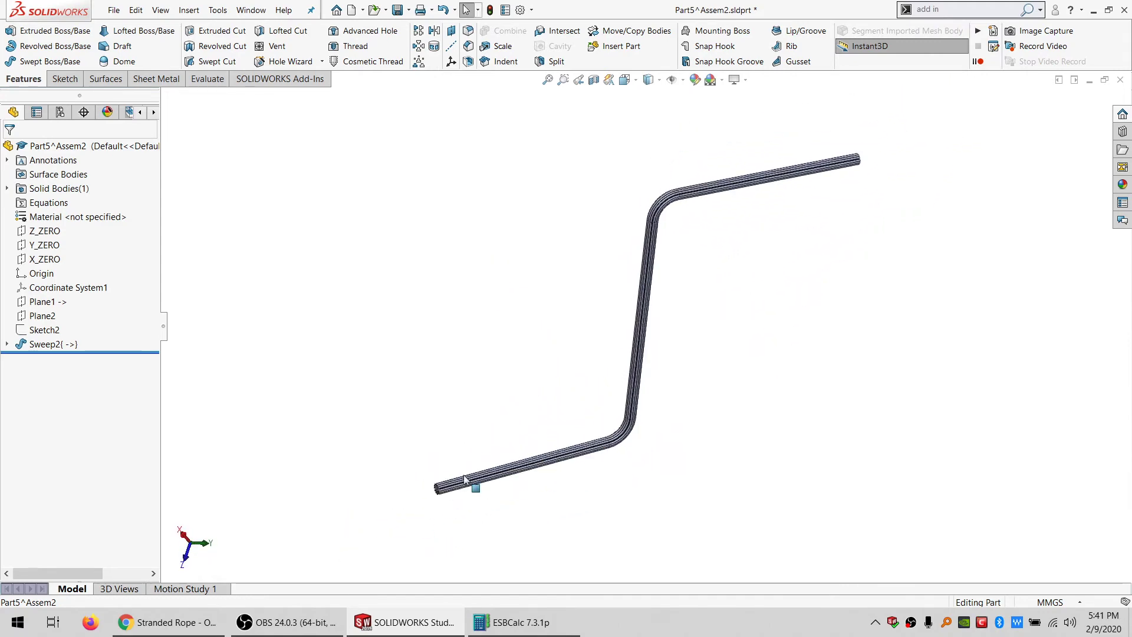
scroll(518, 420, "down", 8)
- Delete the stranded sweep while keeping its profile and path sketches
left_click(62, 344)
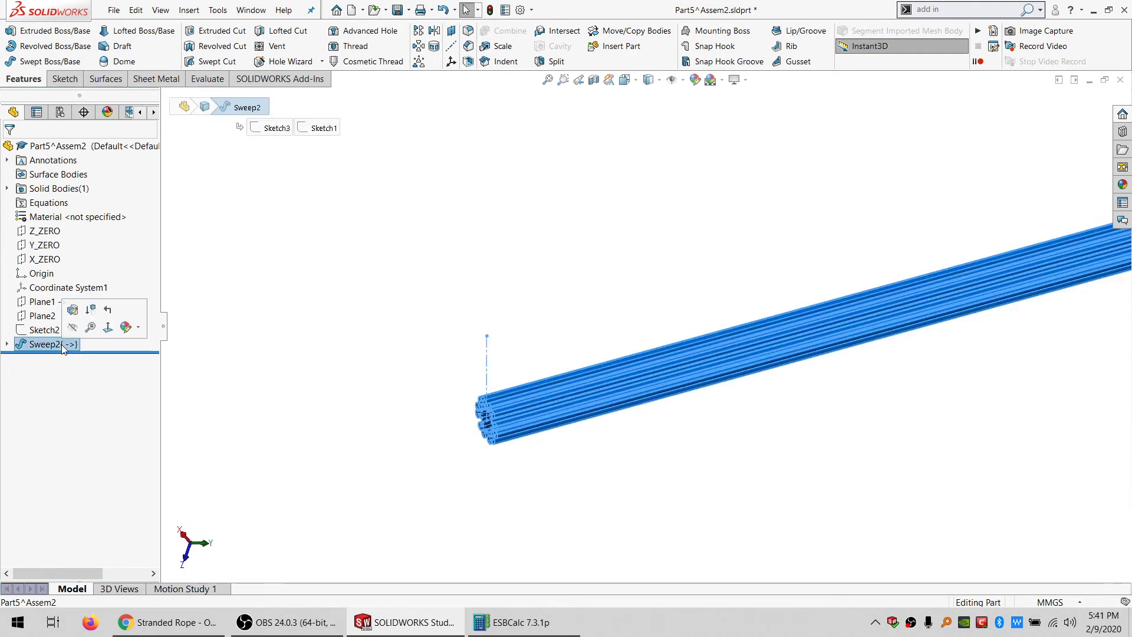
key("Delete")
key("Return")
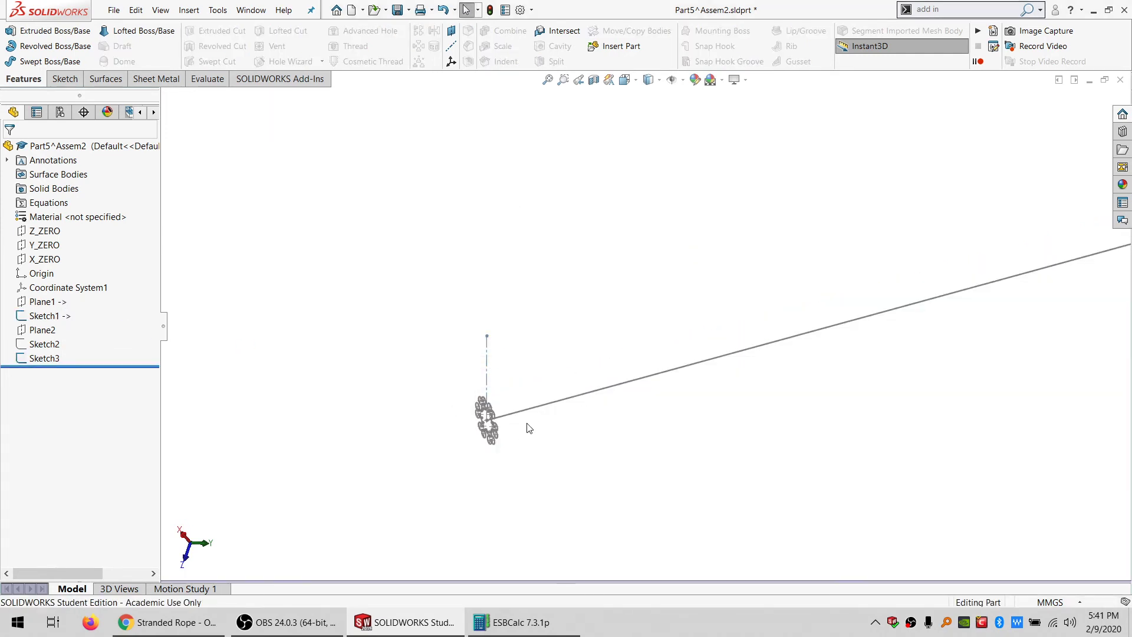
- Create a new sketch on Plane2 with the large outer circle converted from Sketch2, showing Sketch2 for reference and hiding it again
middle_click_drag(528, 427, 554, 419)
scroll(702, 423, "up", 3)
scroll(702, 423, "down", 3)
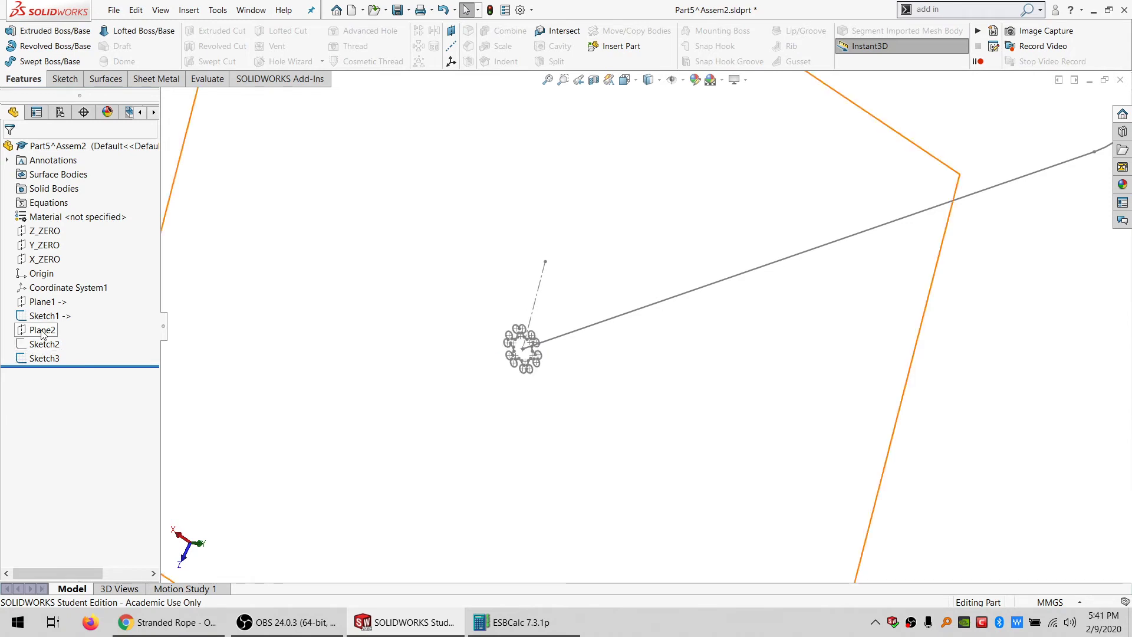
left_click(41, 331)
left_click(24, 281)
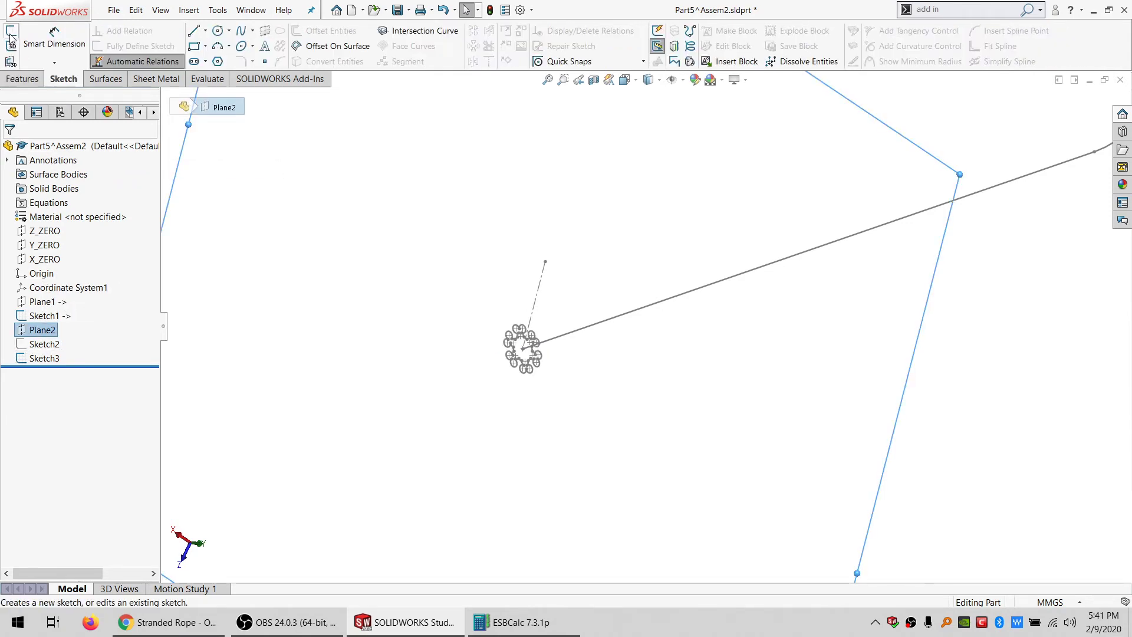
left_click(43, 343)
left_click(45, 325)
scroll(548, 348, "down", 5)
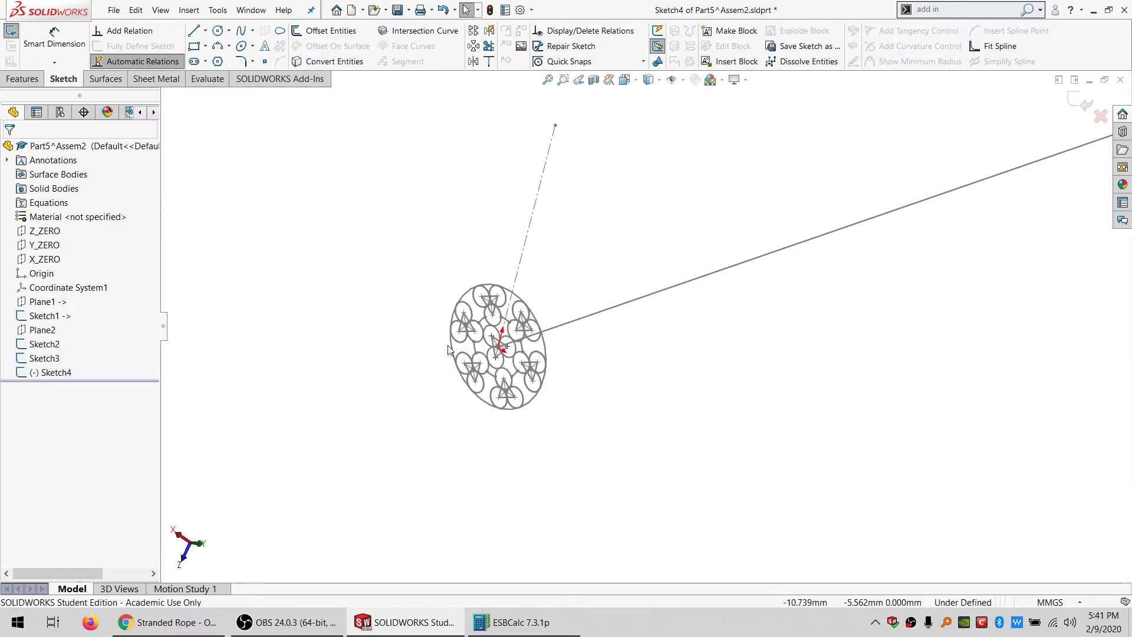
left_click(59, 344)
left_click(57, 332)
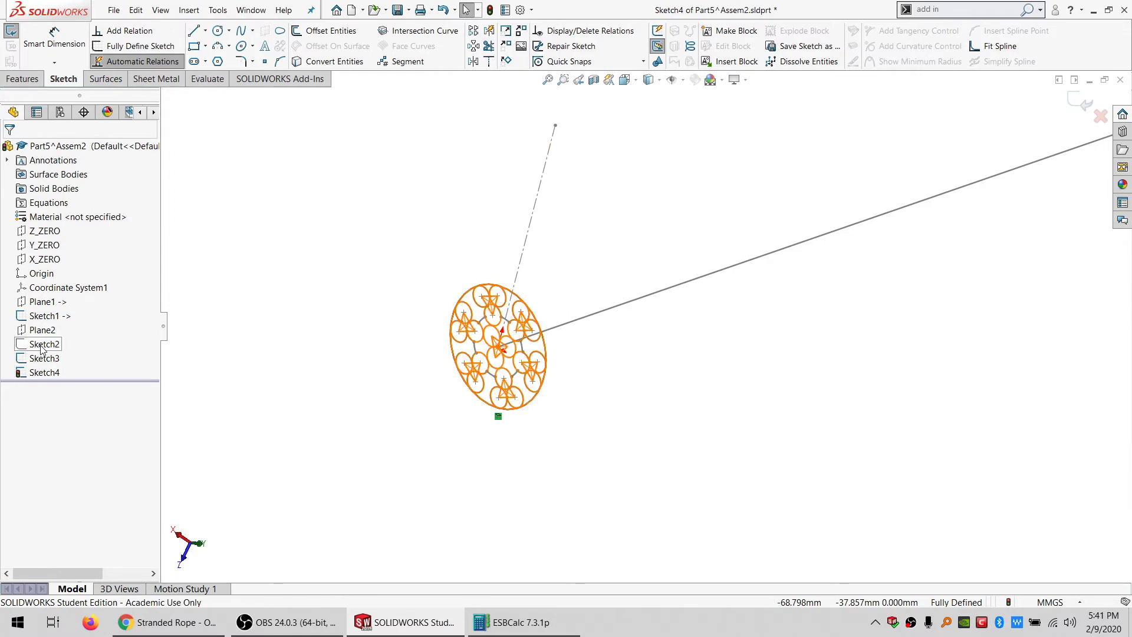
- Sweep the outer circle Sketch4 along the Sketch1 path into a solid round rod
left_click(22, 79)
left_click(27, 61)
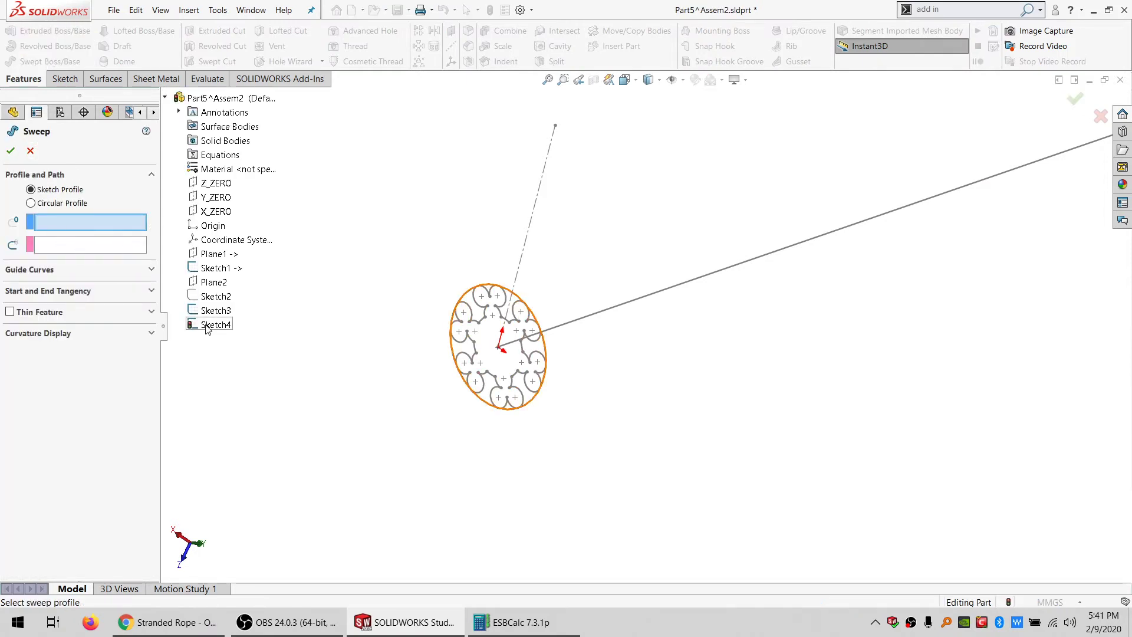
left_click(216, 324)
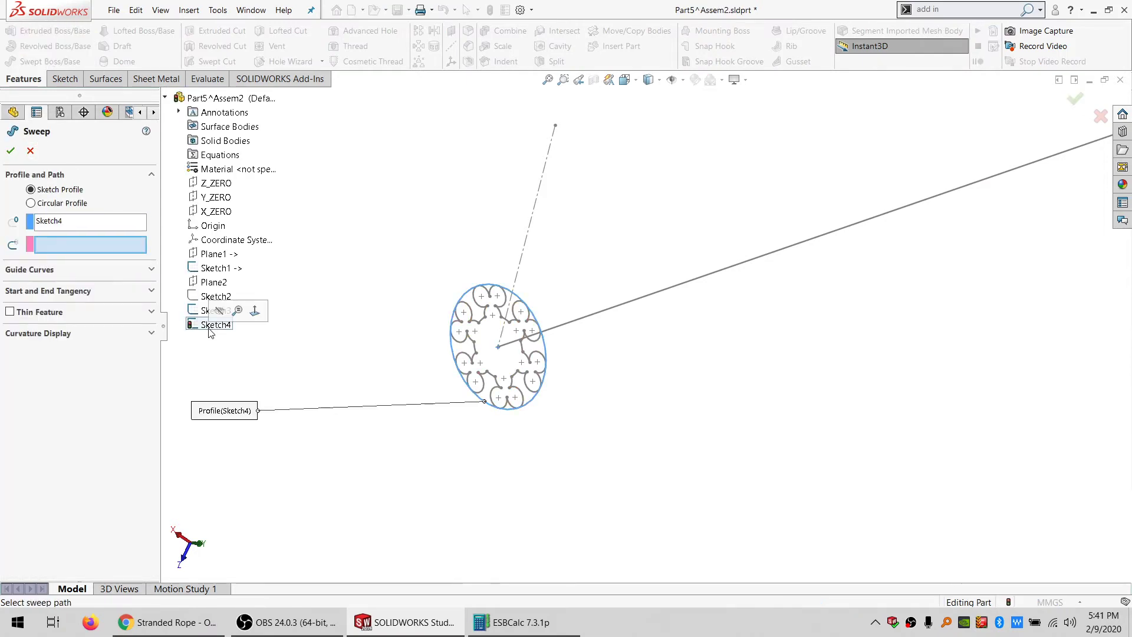
left_click(212, 268)
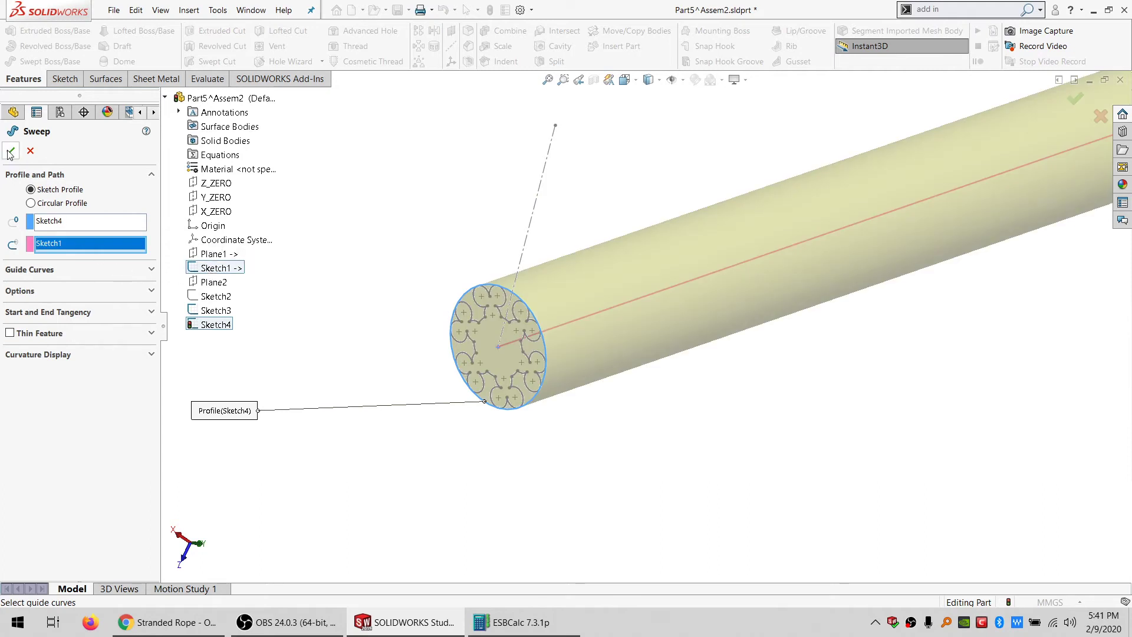
scroll(669, 305, "up", 6)
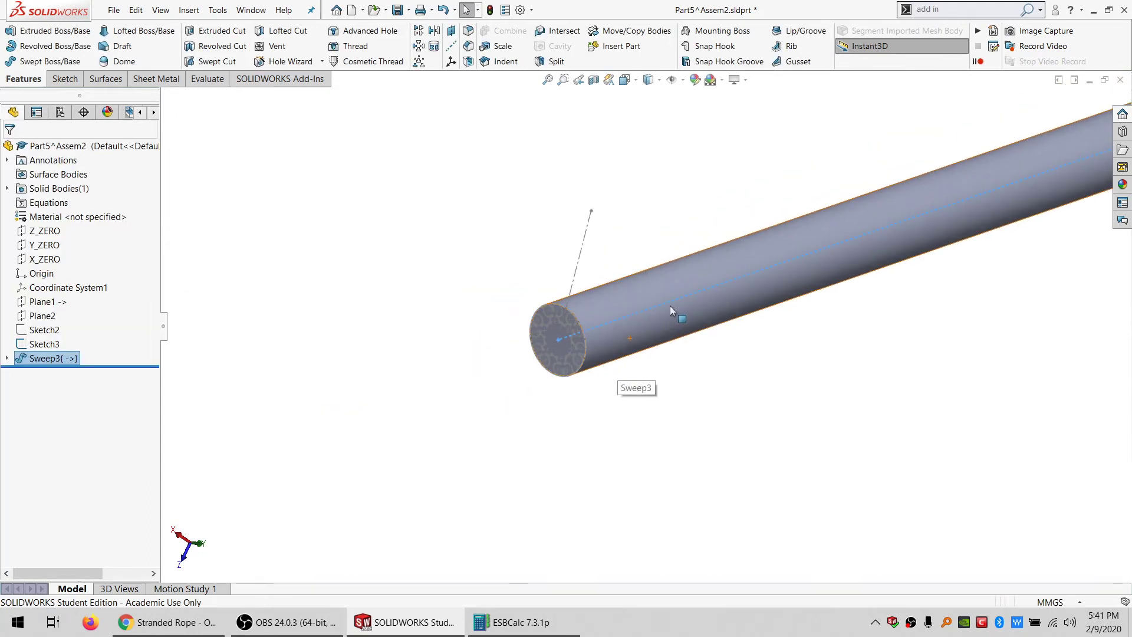
scroll(670, 305, "up", 5)
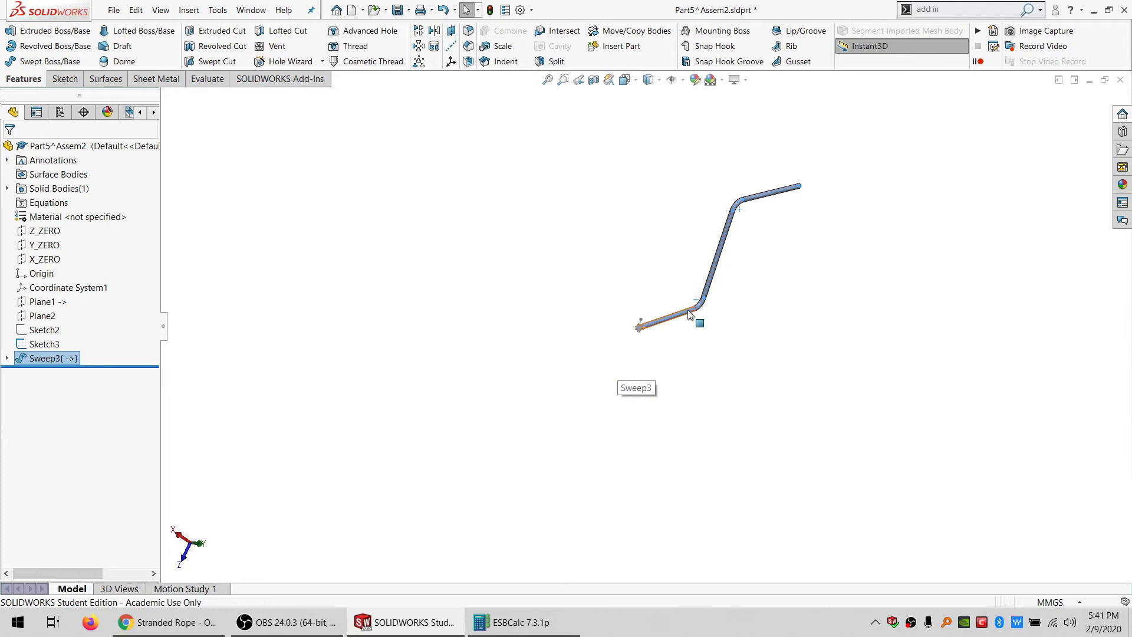
middle_click_drag(688, 314, 603, 389)
left_click(685, 507)
scroll(607, 463, "down", 5)
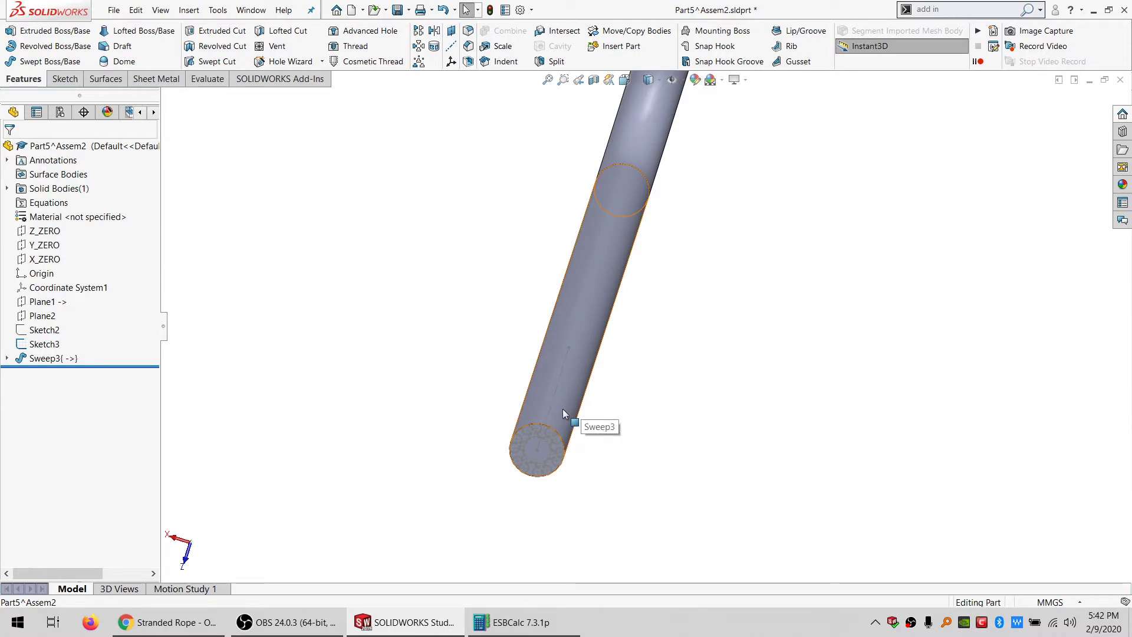
middle_click_drag(562, 408, 582, 373)
- Rename Sketch3 as ROPE PATTERN and hide it
left_click(47, 344)
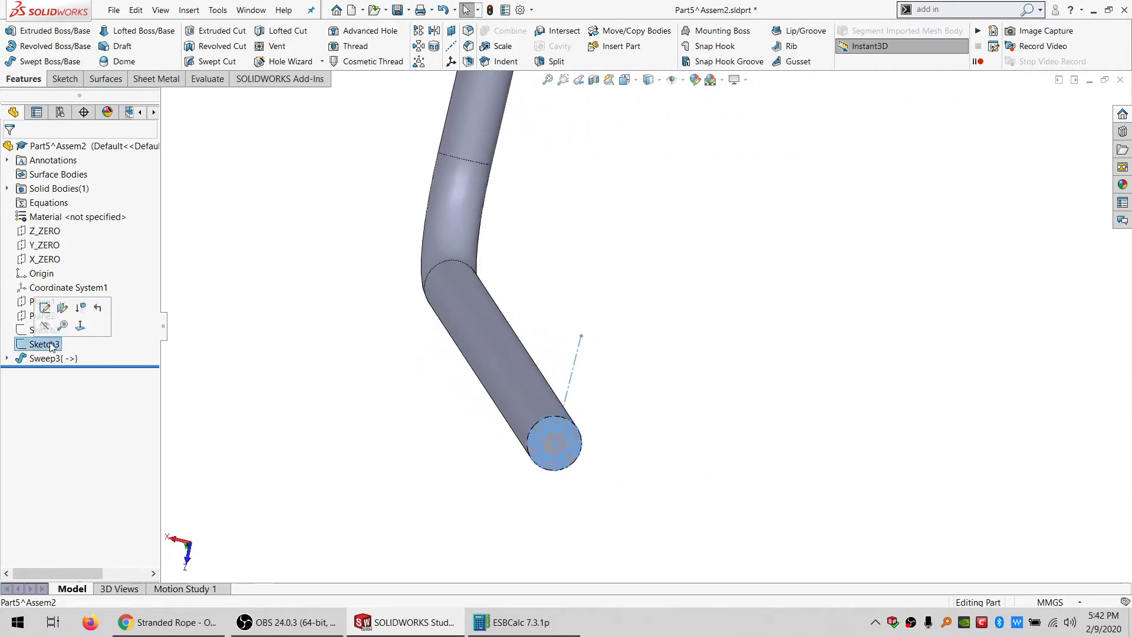
left_click(51, 347)
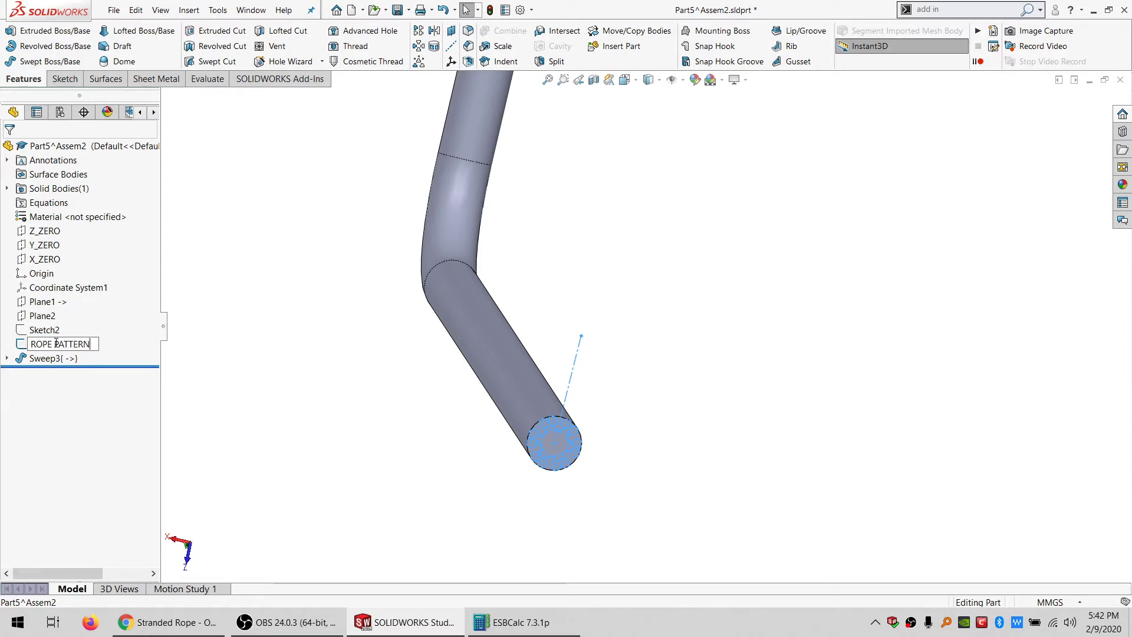
key("Return")
right_click(46, 343)
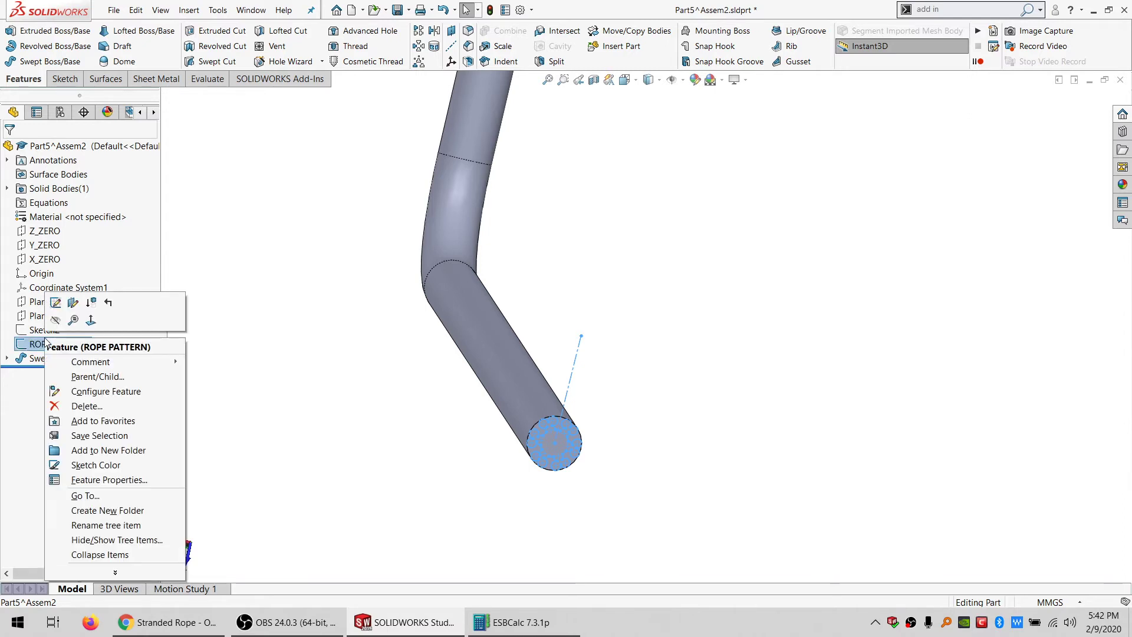
left_click(60, 318)
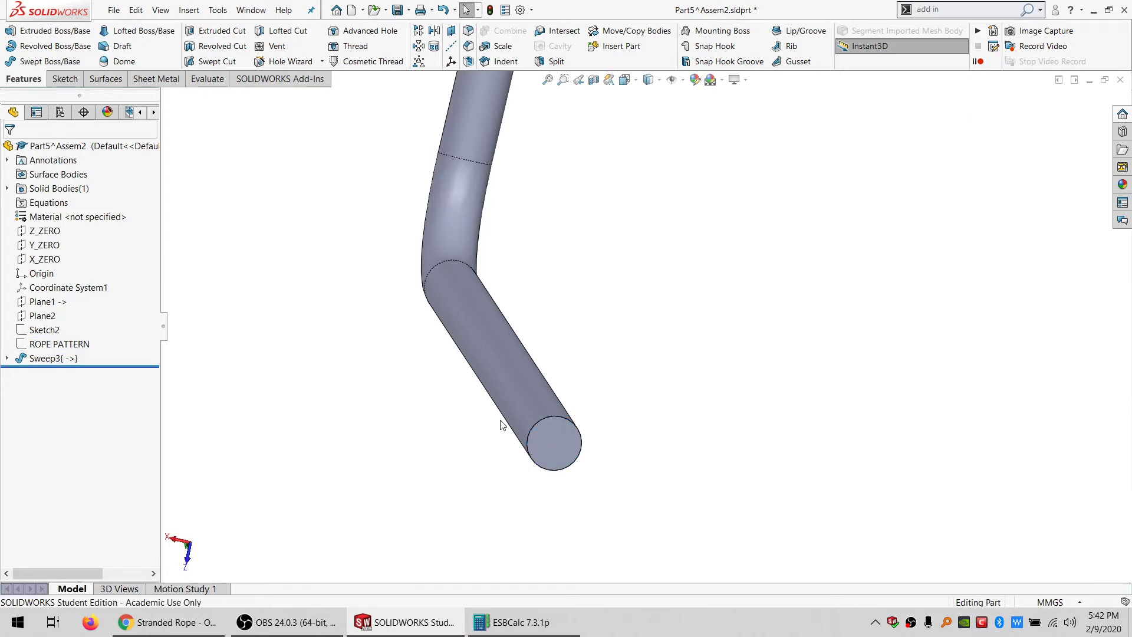
- Start a 3D sketch and draw a line about 22 mm long across the rod's end face, from edge to edge
left_click(56, 83)
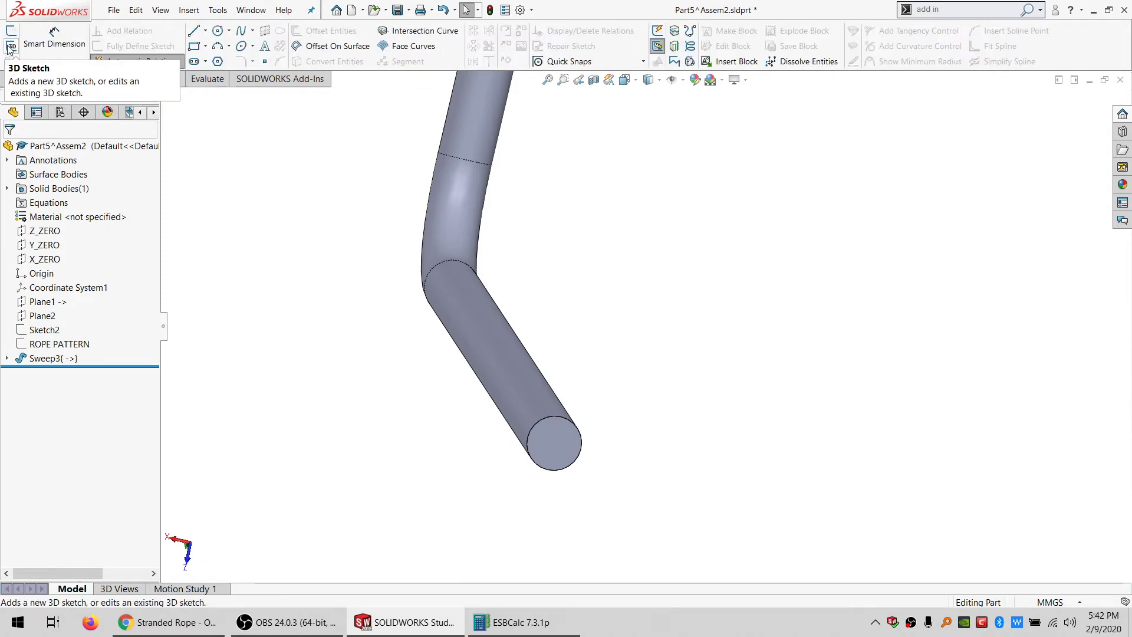
left_click(10, 47)
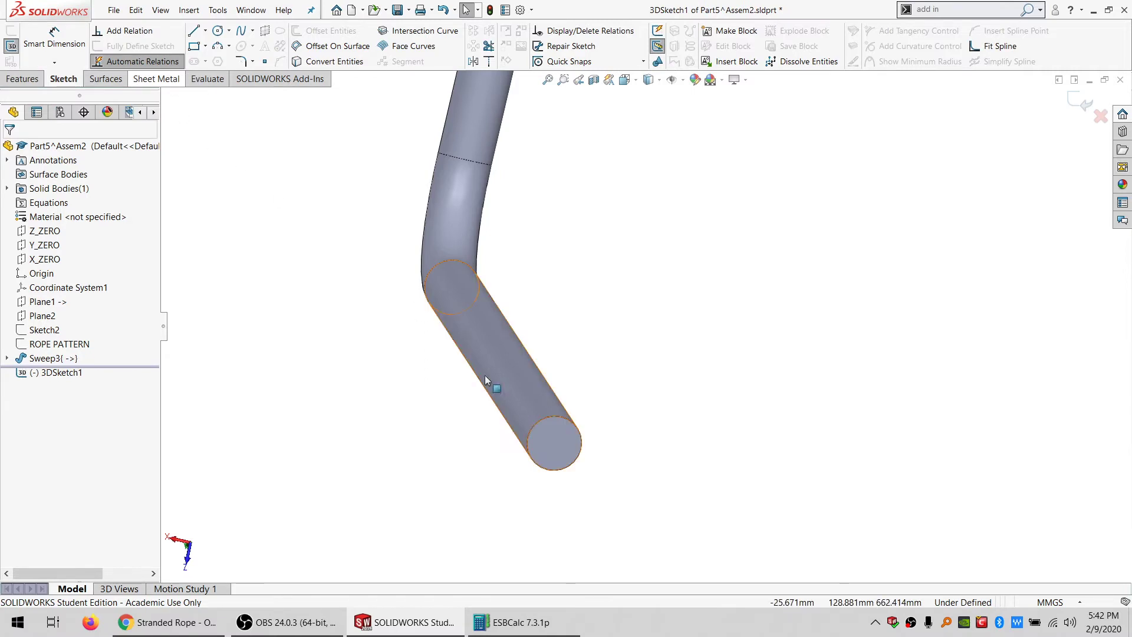
scroll(560, 342, "up", 3)
middle_click_drag(560, 342, 577, 323)
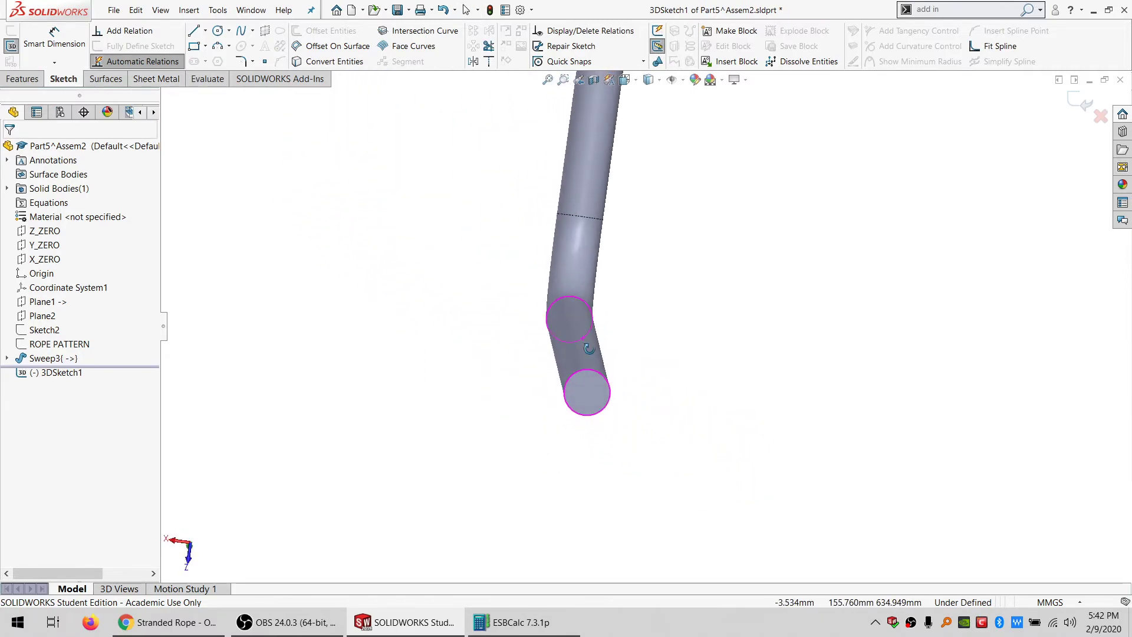
middle_click_drag(597, 379, 620, 363)
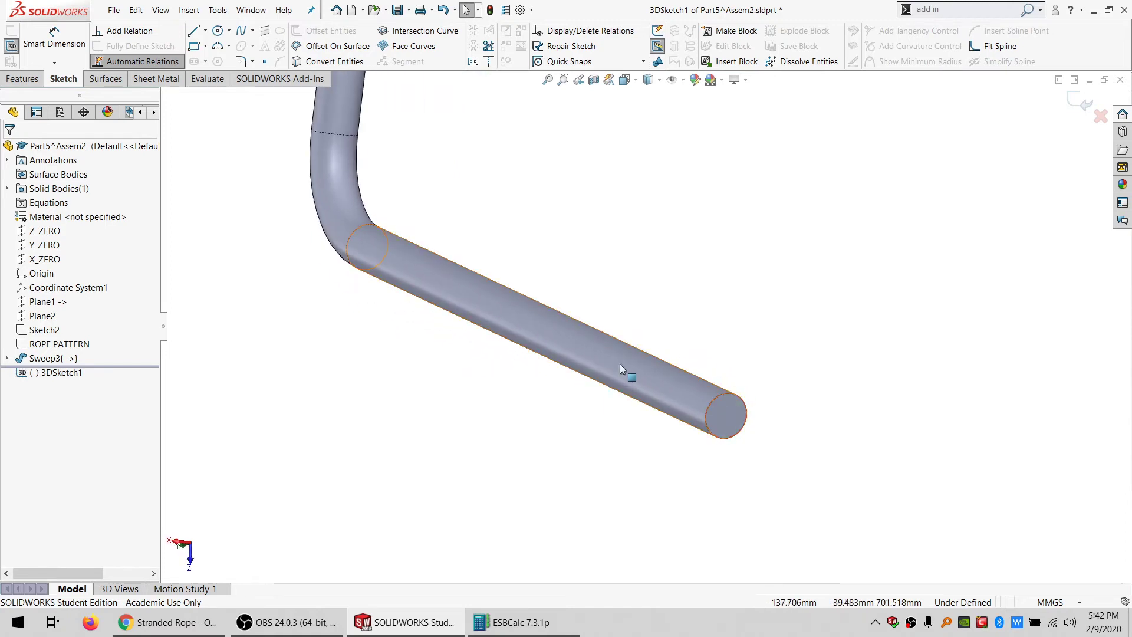
left_click(242, 33)
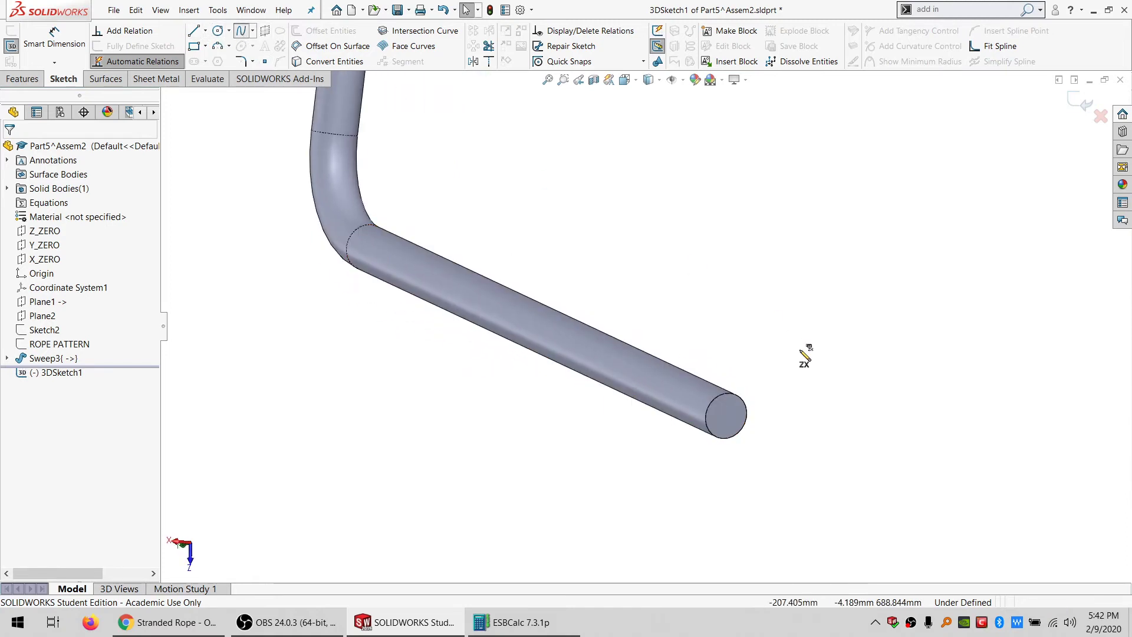
key("Escape")
left_click(724, 427)
left_click(199, 33)
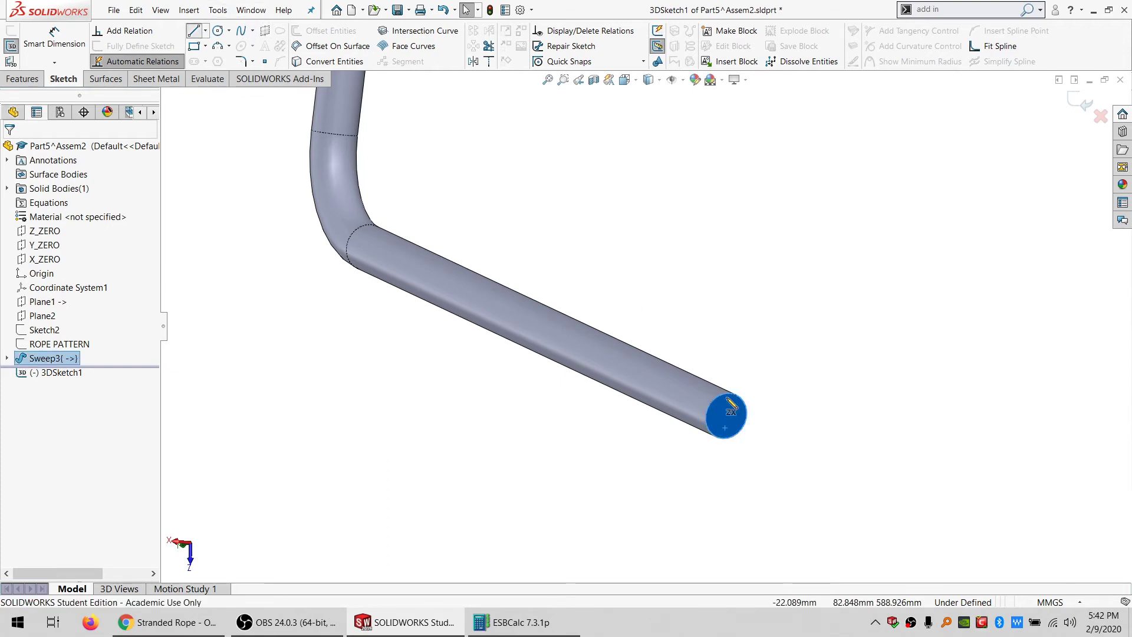
left_click(731, 400)
left_click(730, 439)
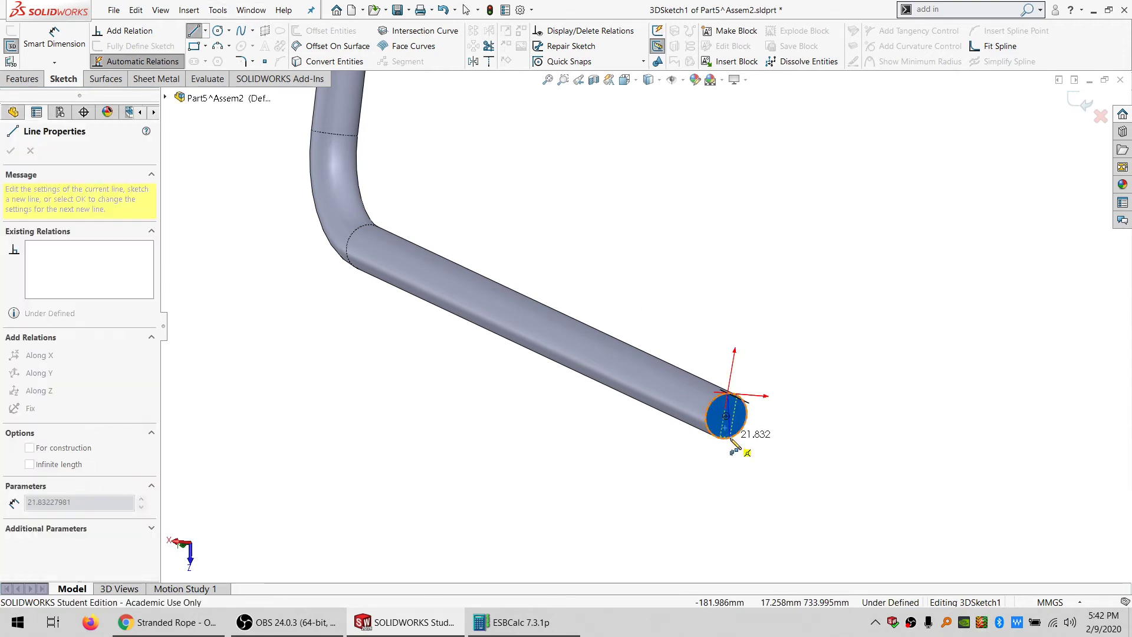
key("Escape")
- Try the Along Z and Along X relations on the end-face line, undoing each one
left_click(731, 434)
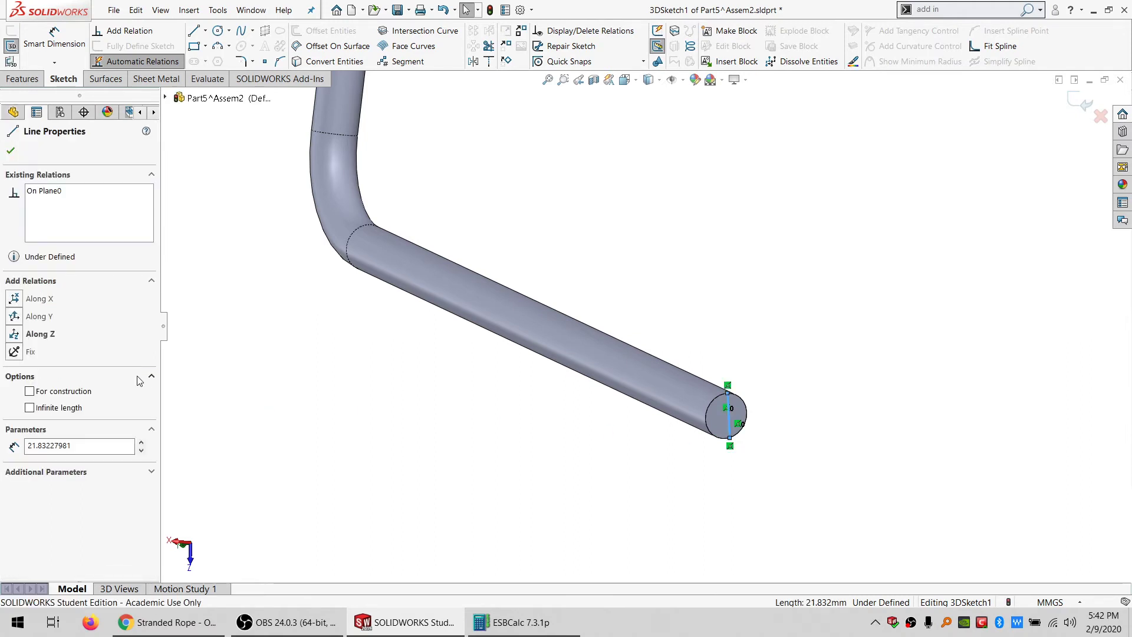
left_click(39, 334)
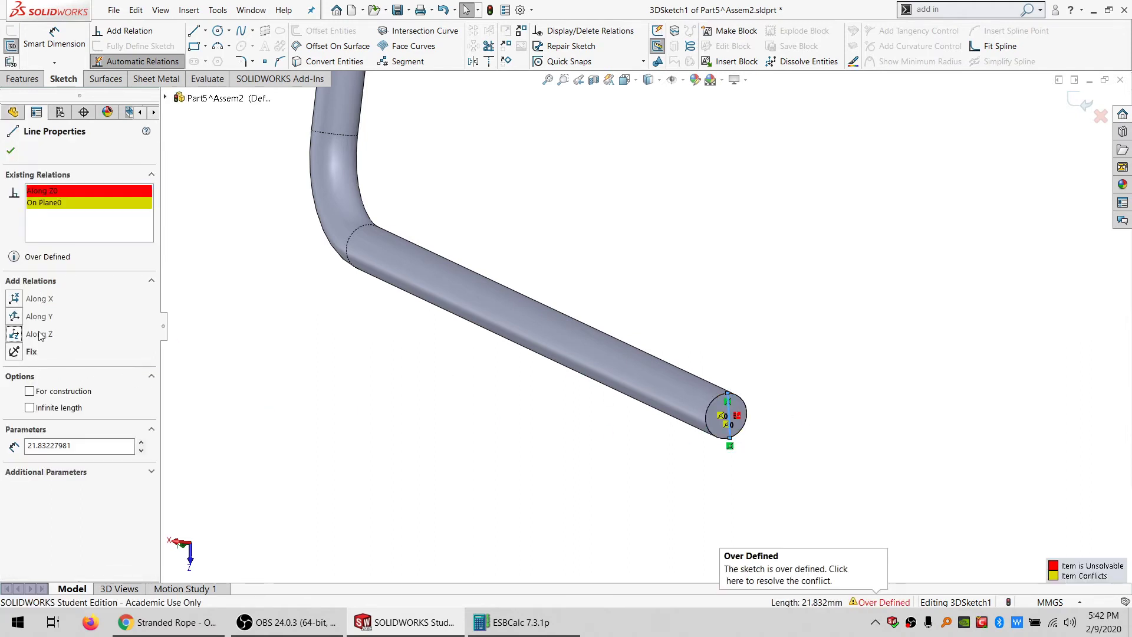
key("ctrl+z")
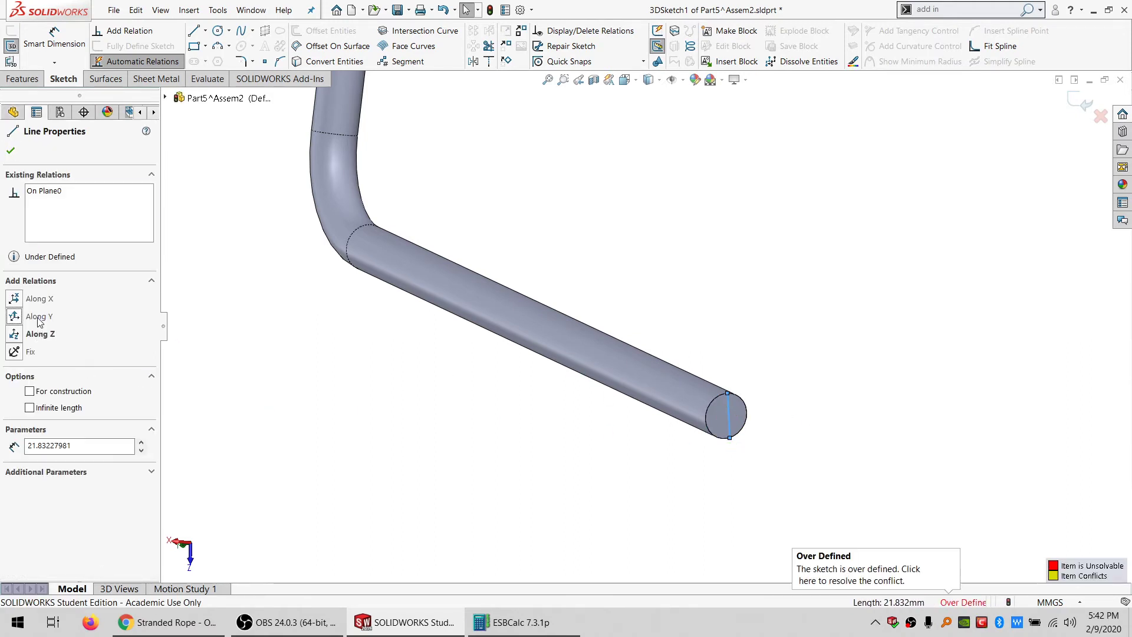
left_click(39, 317)
key("ctrl+z")
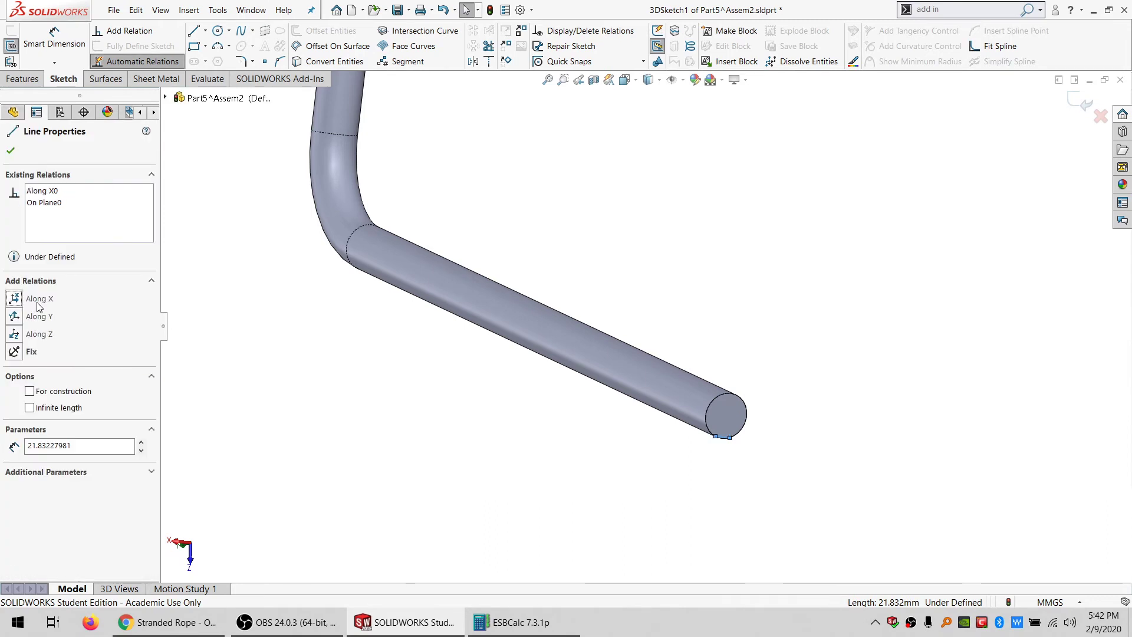
key("ctrl+z")
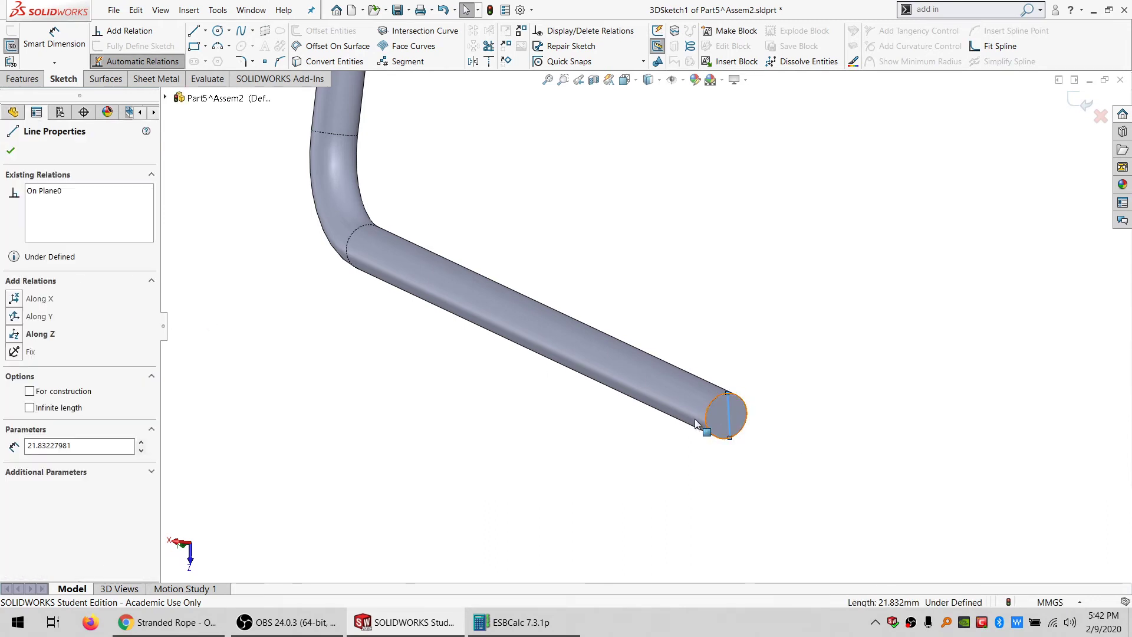
- Exit the 3D sketch with the end-face line and select that sketch in the feature tree
mouse_move(697, 424)
middle_mouse_down()
mouse_move(687, 433)
mouse_move(365, 358)
middle_mouse_up()
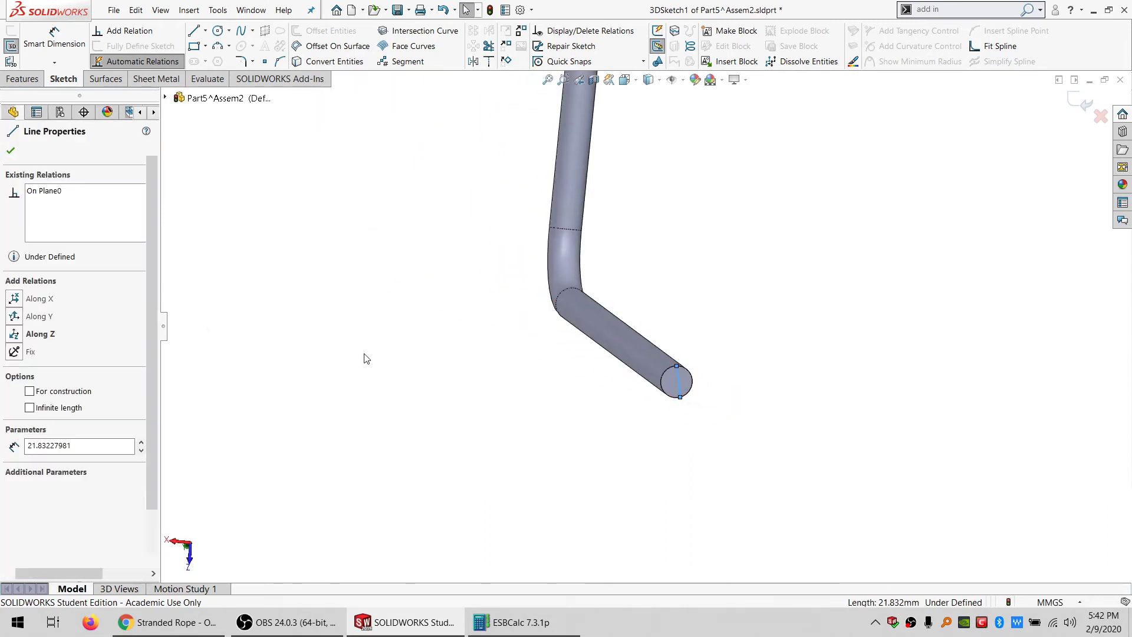
left_click(365, 358)
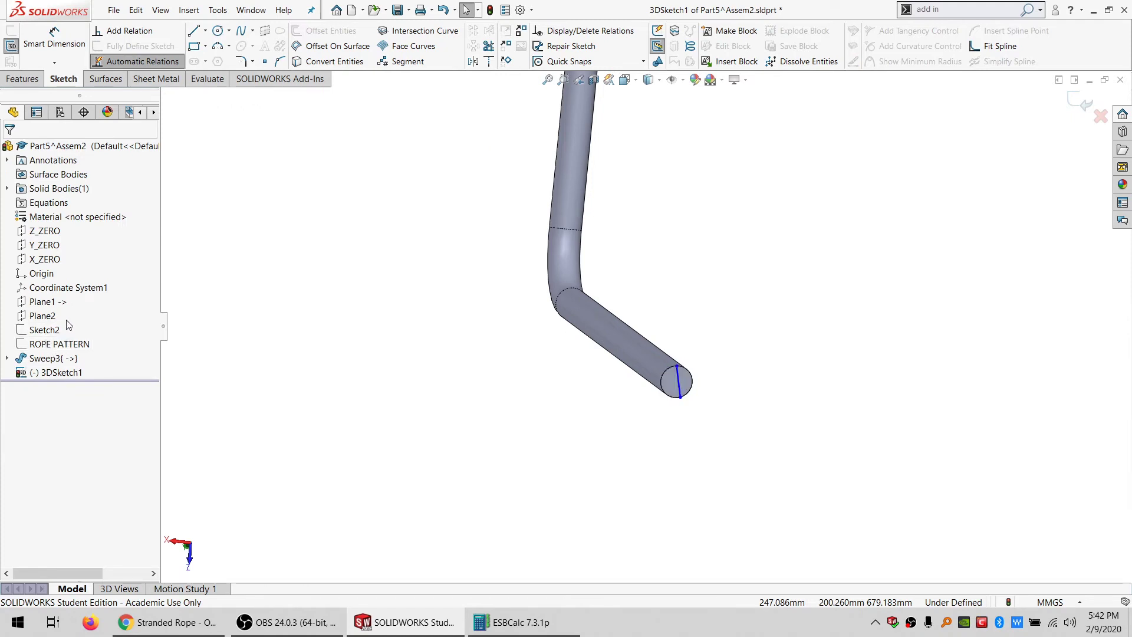
left_click(11, 46)
left_click(54, 372)
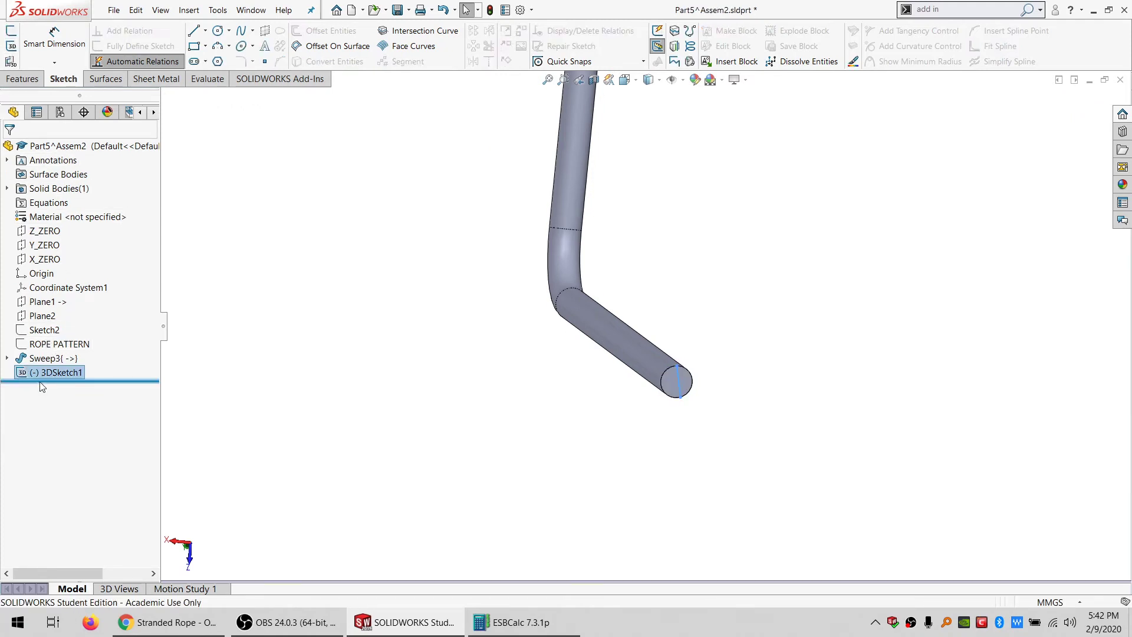
- Delete the 3D sketch with the end-face line and start a new 2D sketch on the rod's end face
key("Delete")
key("Return")
left_click(678, 384)
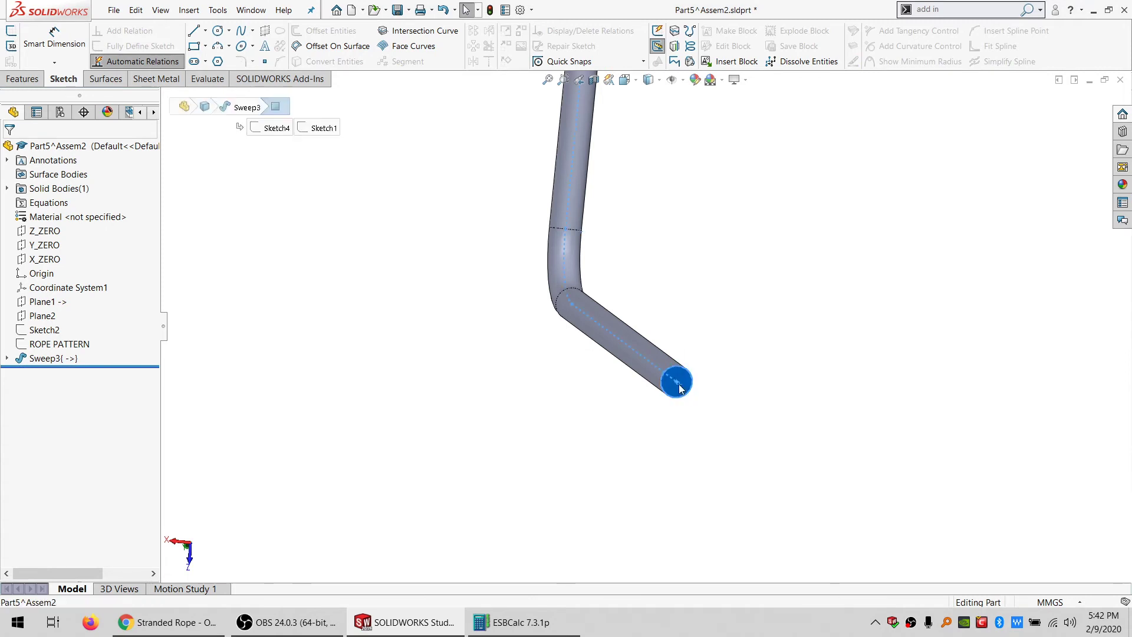
left_click(11, 31)
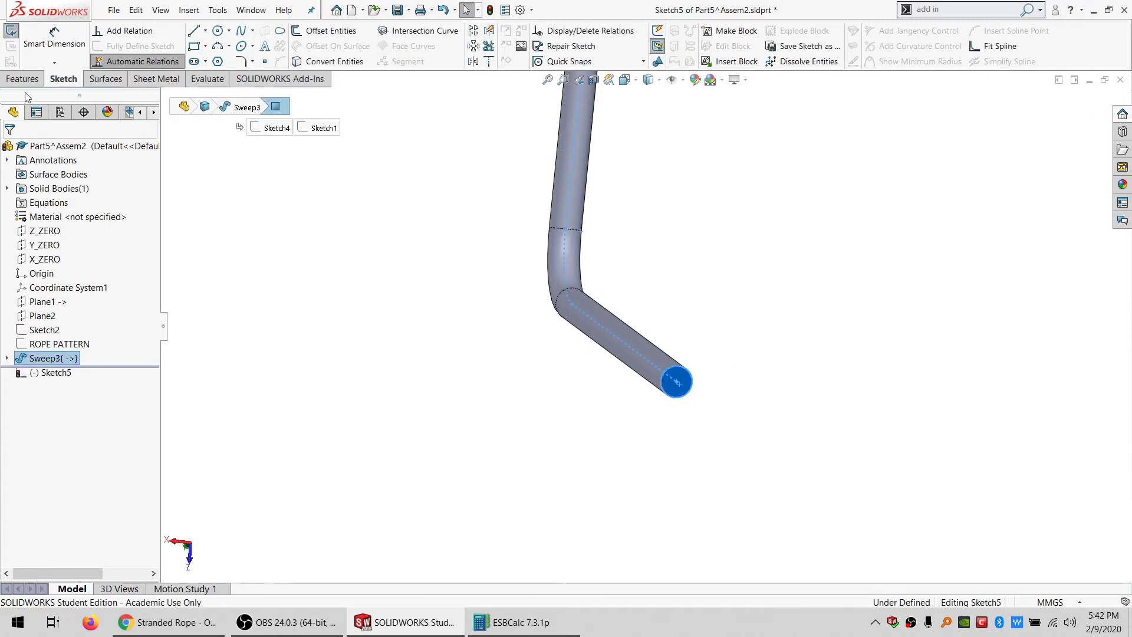
- Convert the long straight segment of the sweep's path sketch, Sketch1, into the end-face sketch
left_click(7, 358)
left_click(47, 373)
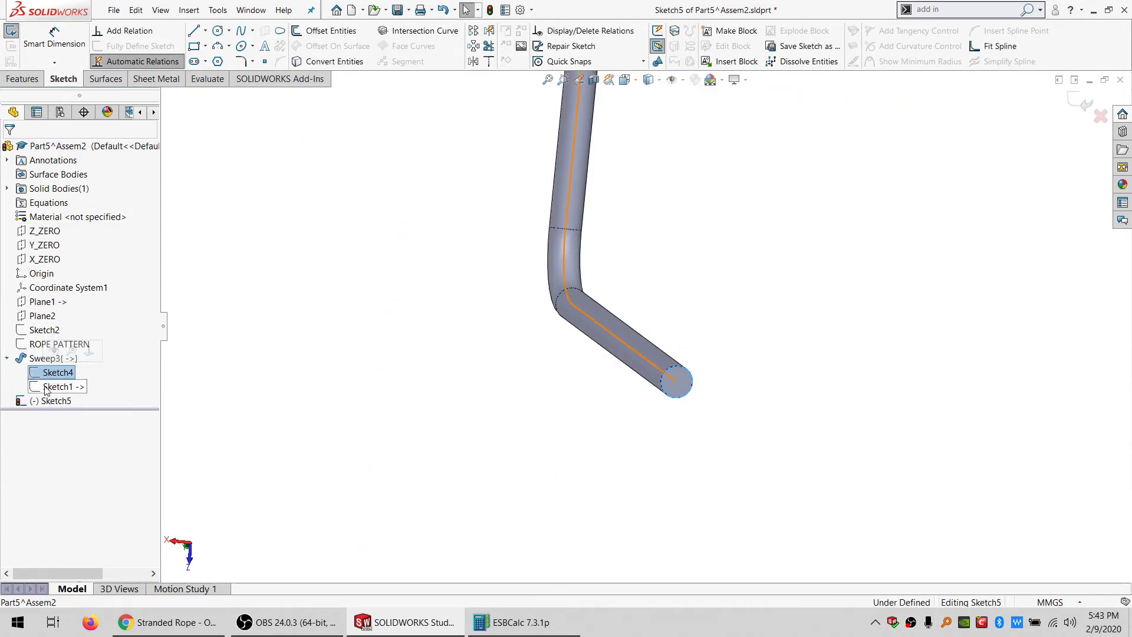
left_click(57, 386)
left_click(333, 374)
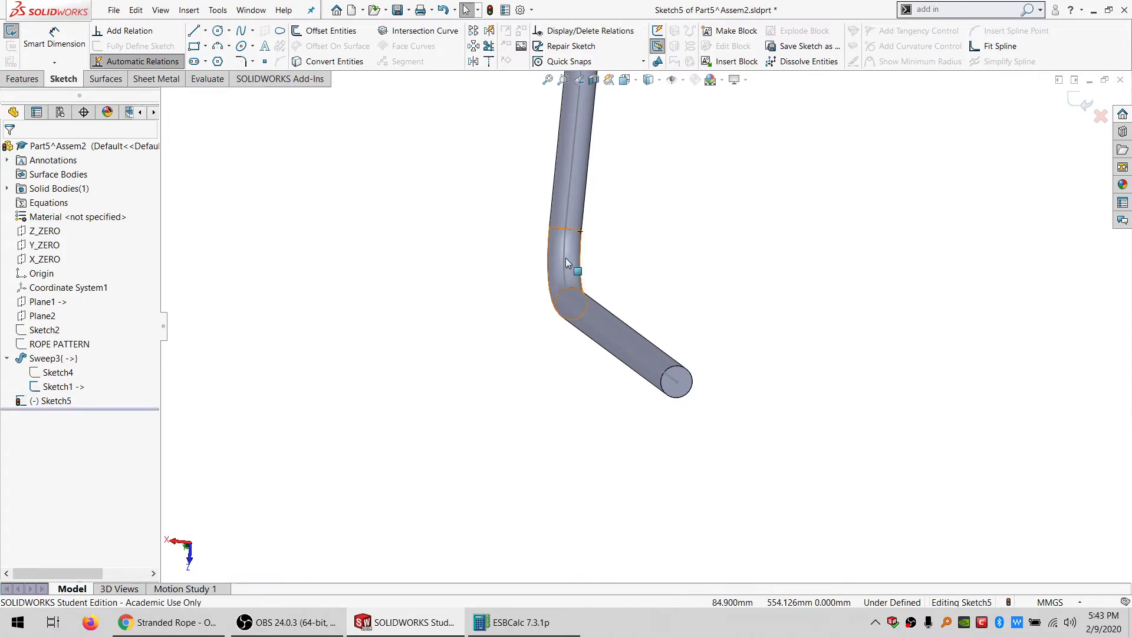
left_click(48, 387)
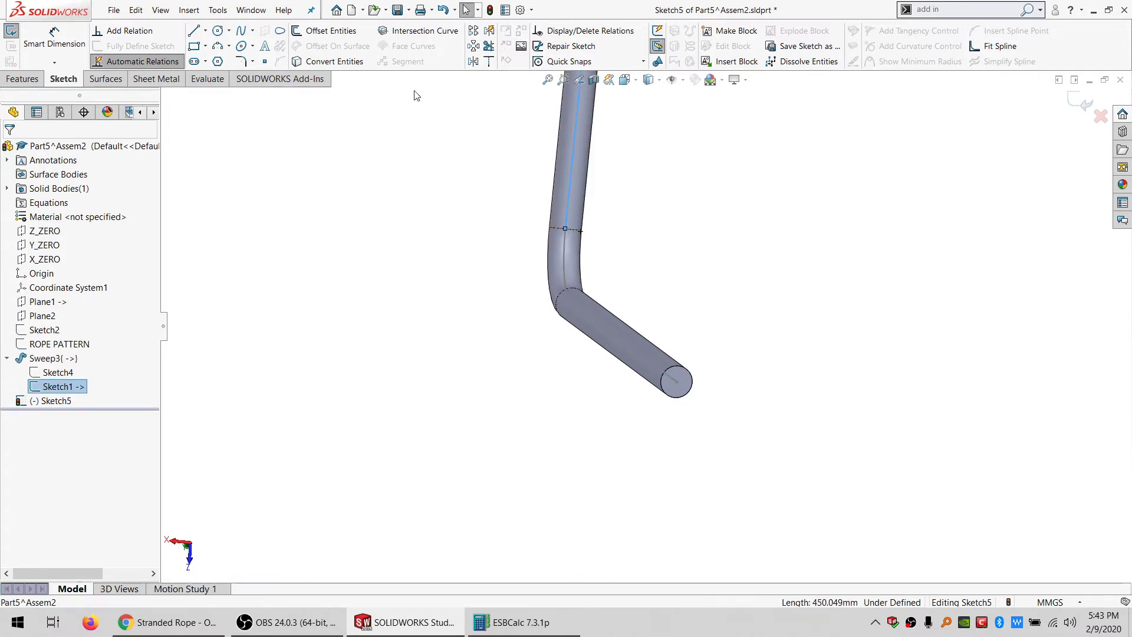
left_click(533, 364)
- Draw a line about 21.5 mm long across the rod's end face, from edge to edge
scroll(688, 393, "down", 5)
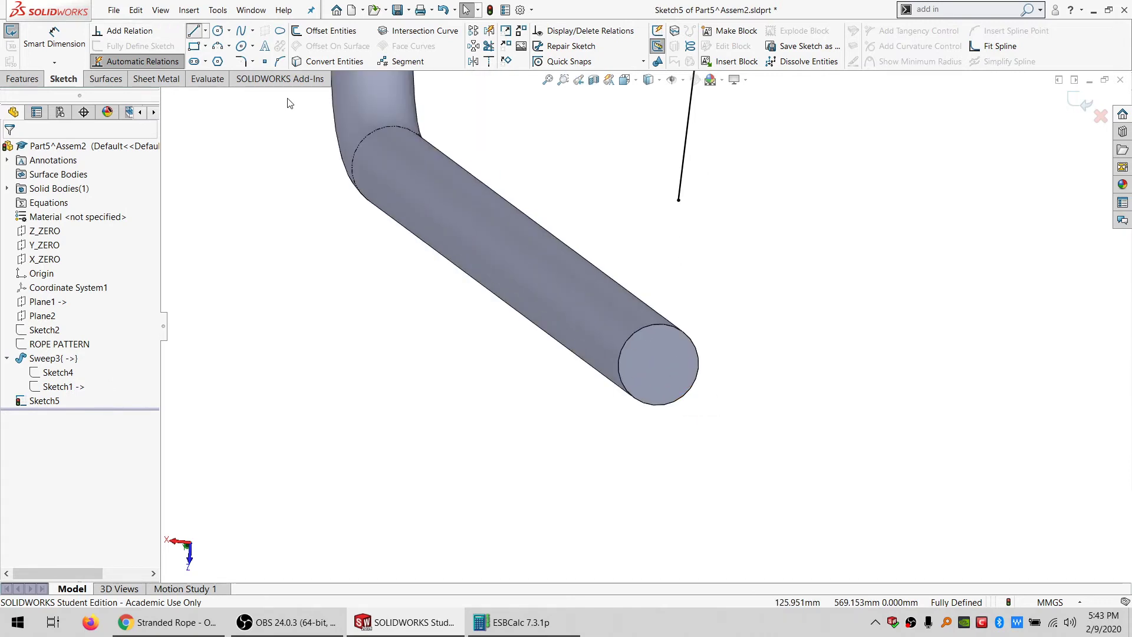
key("l")
left_click(642, 400)
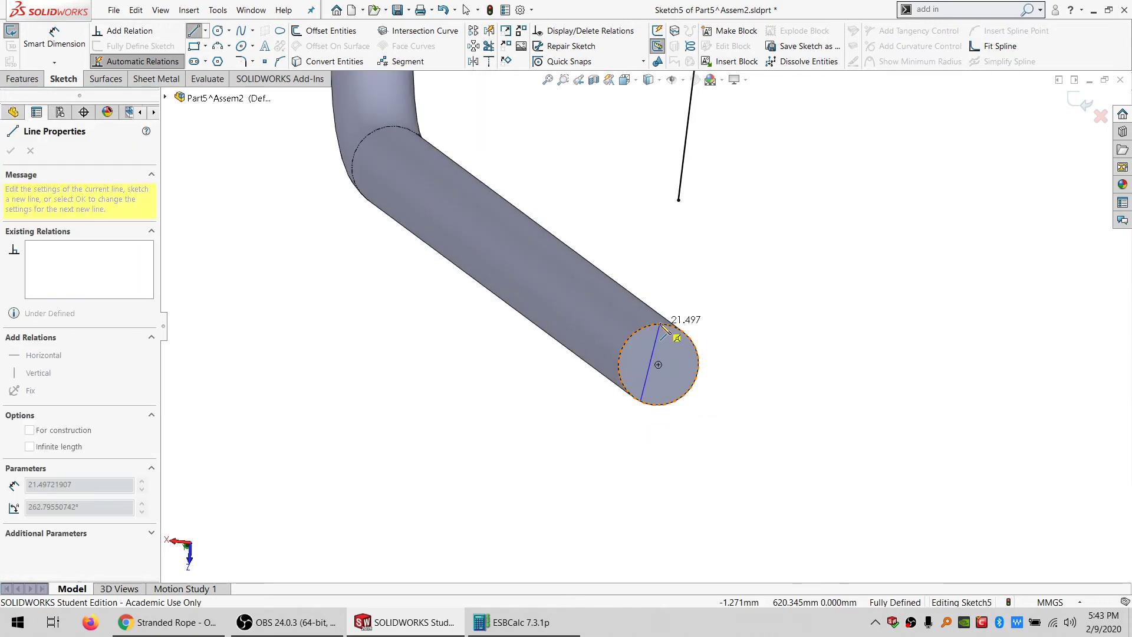
left_click(660, 326)
key("Escape")
- Make the line across the end face collinear with the converted path line
left_click(659, 340)
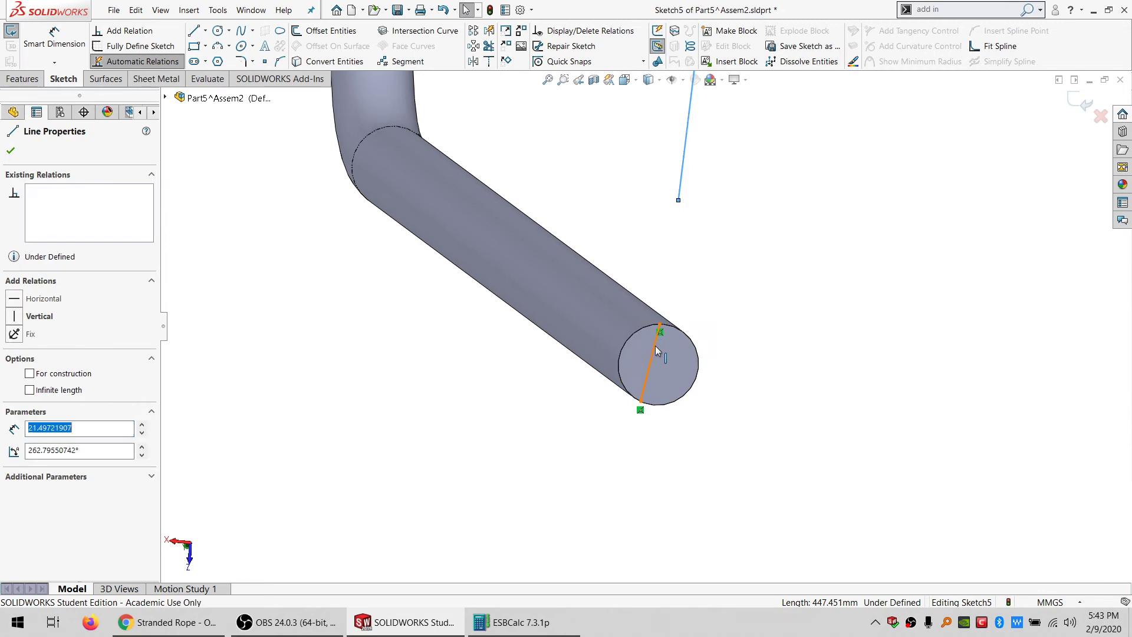
left_click(656, 345, "ctrl")
left_click(36, 394)
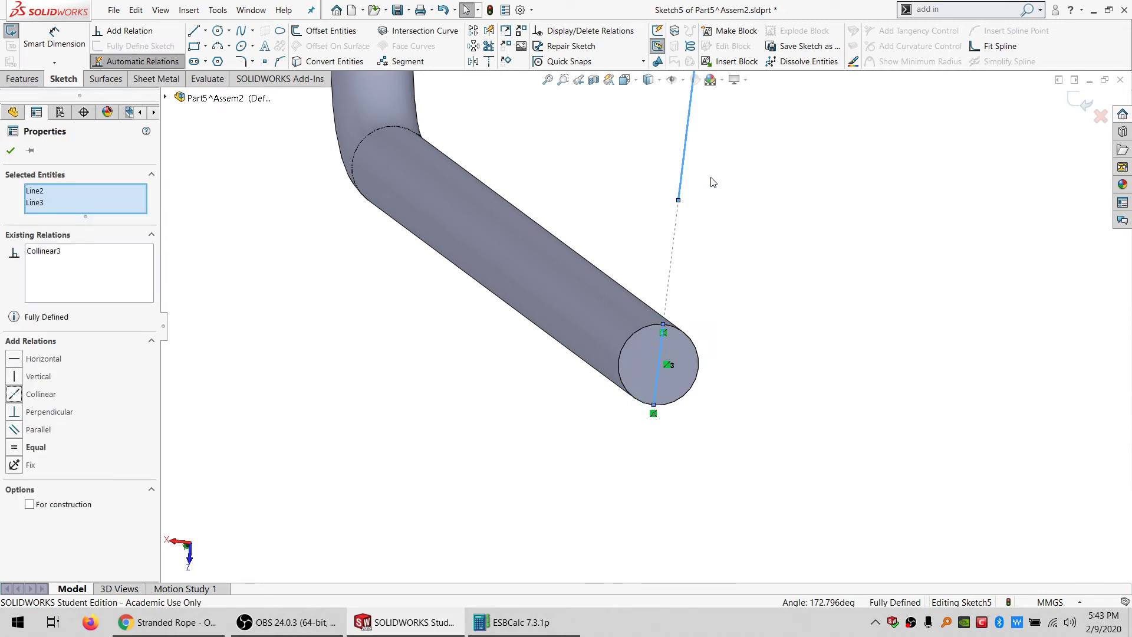
left_click_drag(679, 186, 169, 432)
left_click(525, 430)
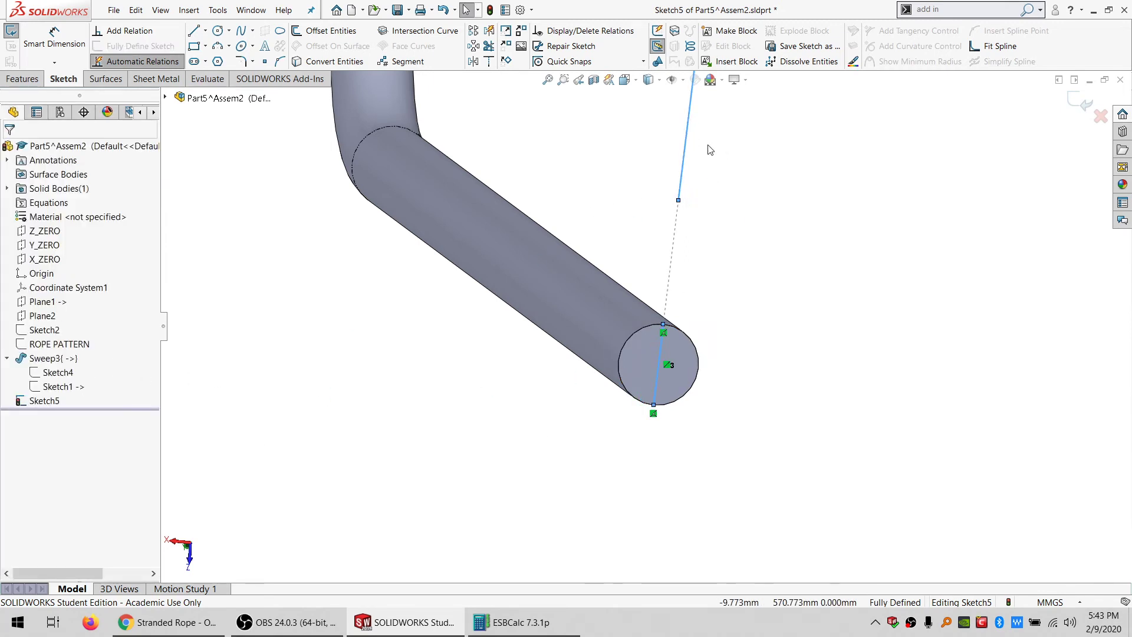
- Turn the converted path line into construction geometry and exit the end-face sketch
left_click(685, 174)
left_click(58, 371)
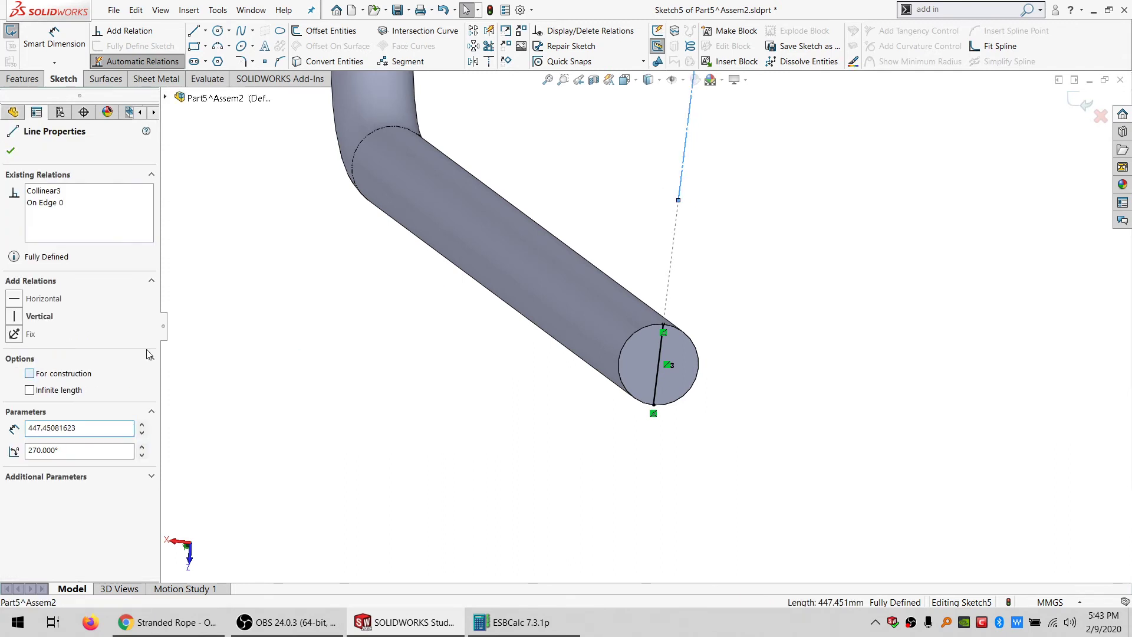
left_click(439, 333)
scroll(561, 290, "up", 3)
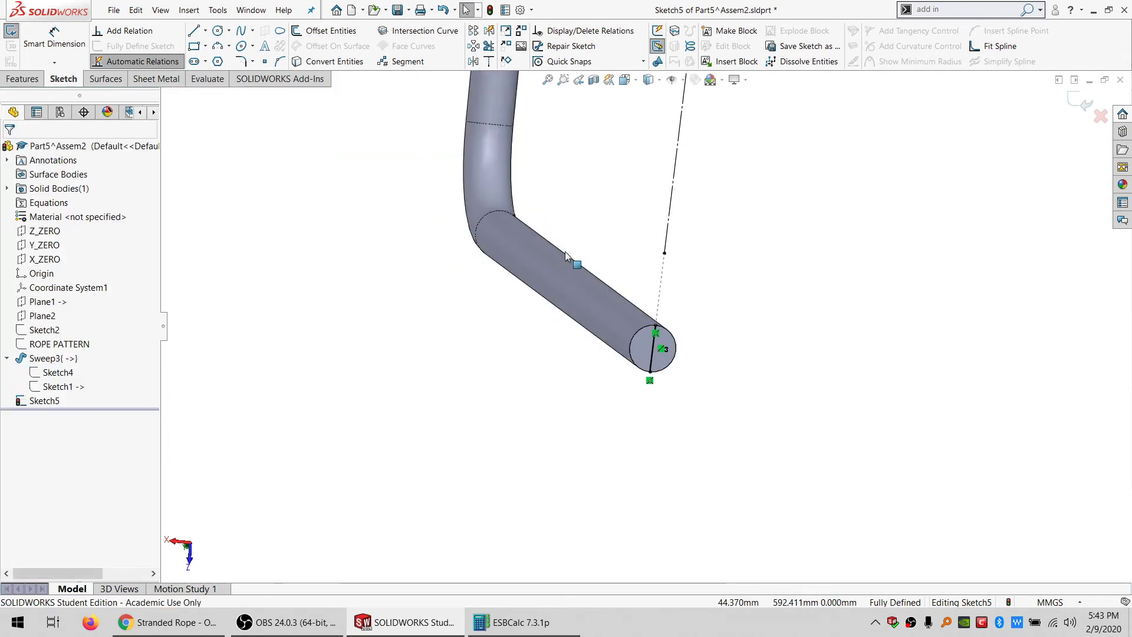
left_click(11, 31)
- Create a reference plane from the rod's circular edge where the end segment meets the bend
left_click(487, 212)
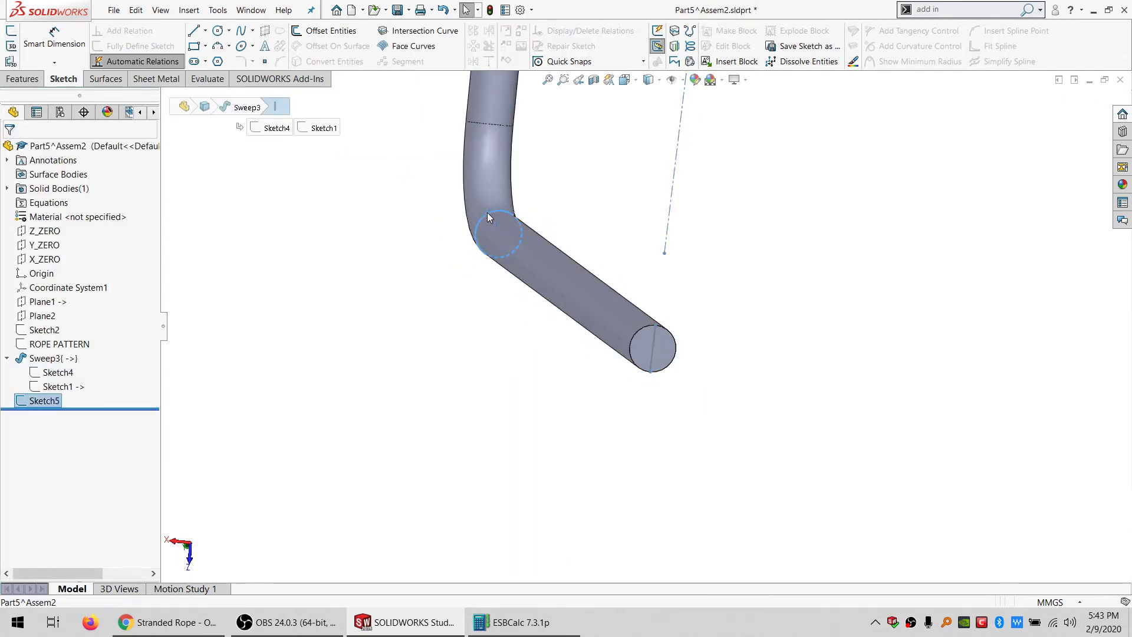
middle_click_drag(504, 245, 537, 260)
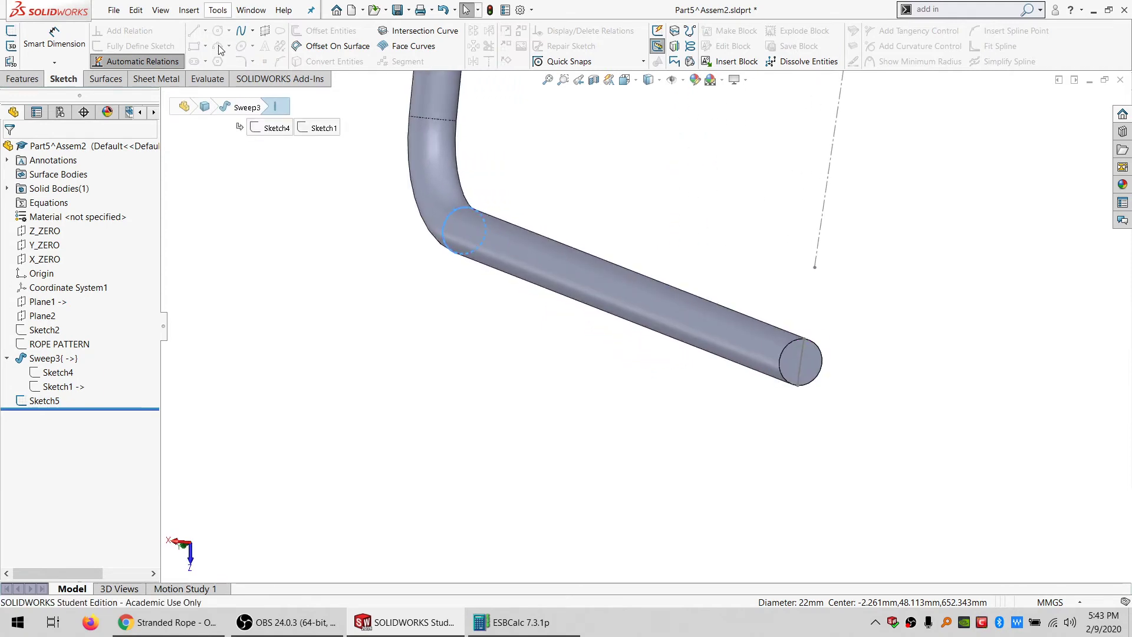
left_click(20, 80)
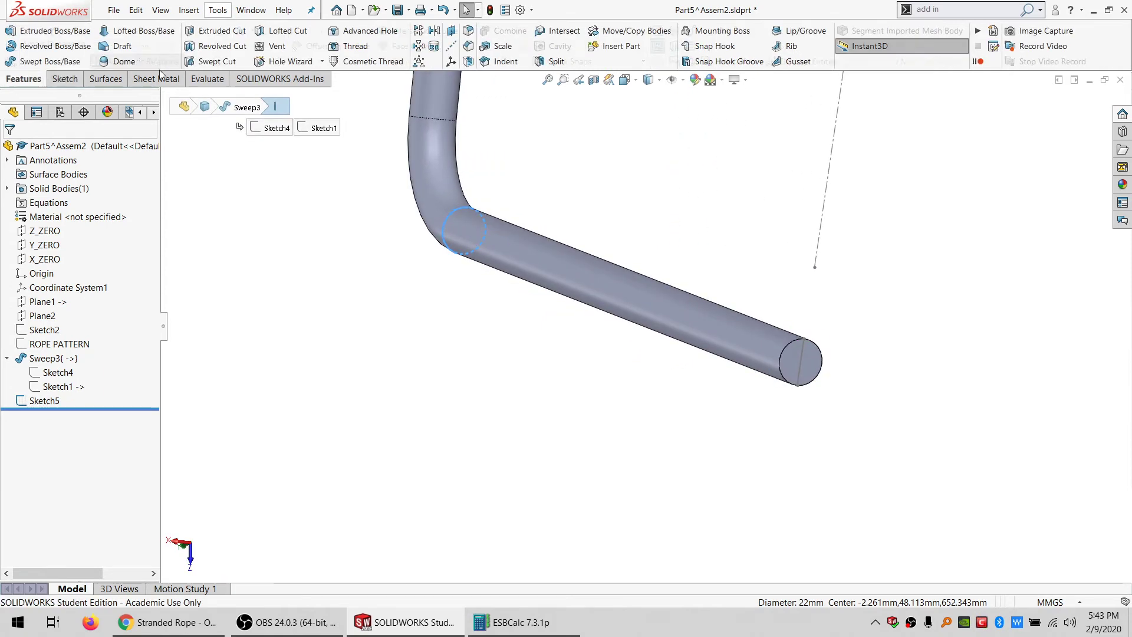
left_click(451, 34)
left_click(15, 155)
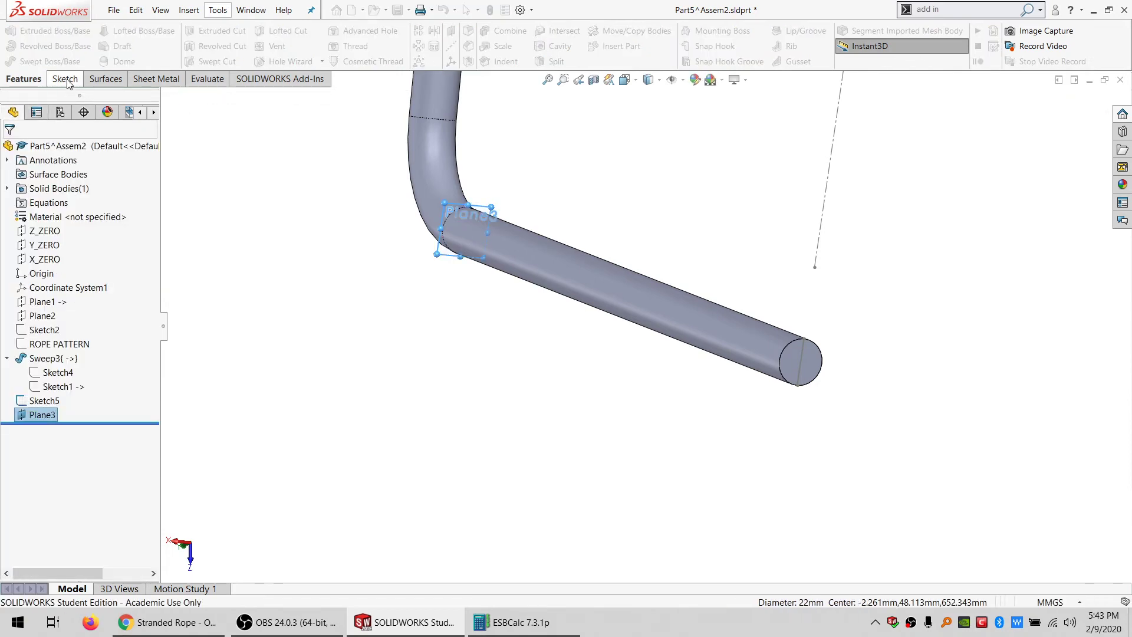
- Sketch on the new plane at the bend, convert the end-face line into it, and exit the sketch
left_click(65, 79)
left_click(11, 31)
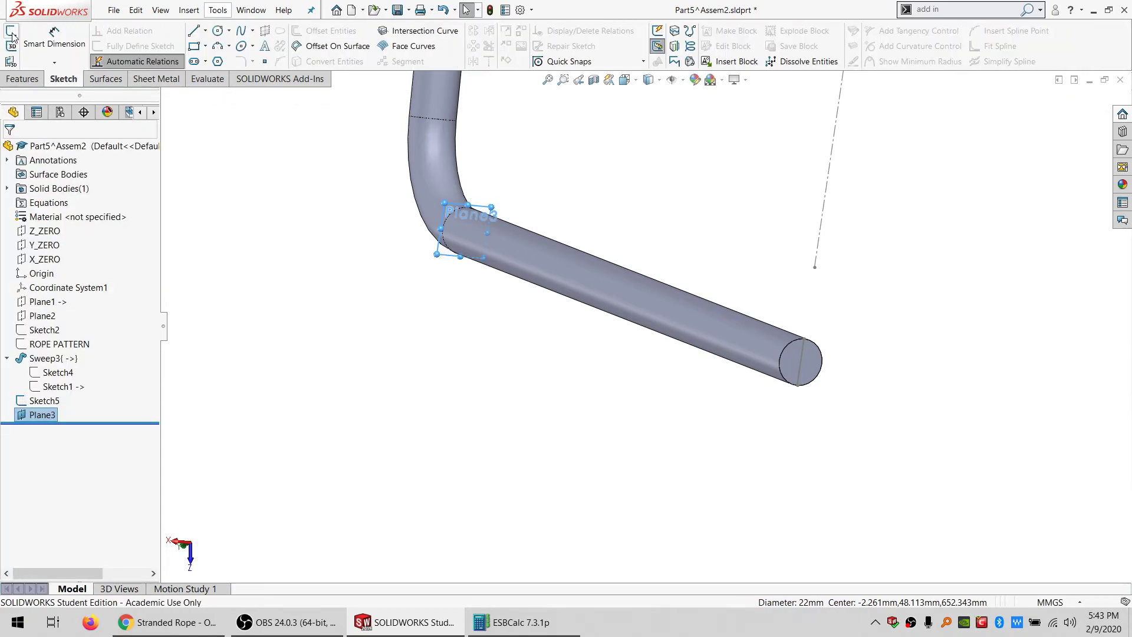
left_click(805, 356)
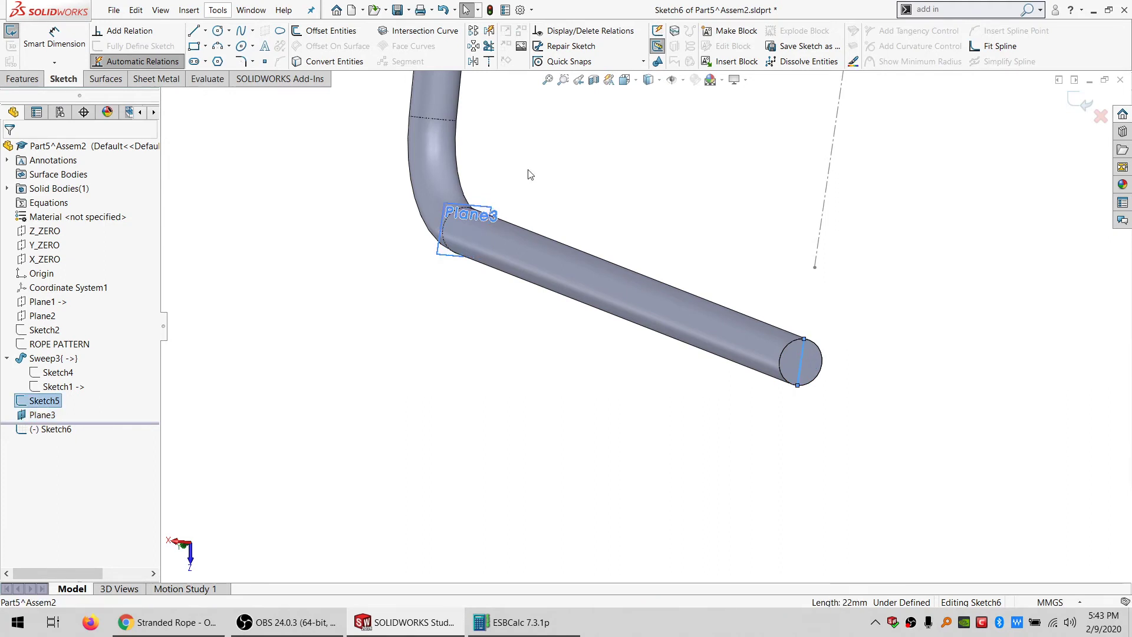
left_click(339, 61)
left_click(18, 36)
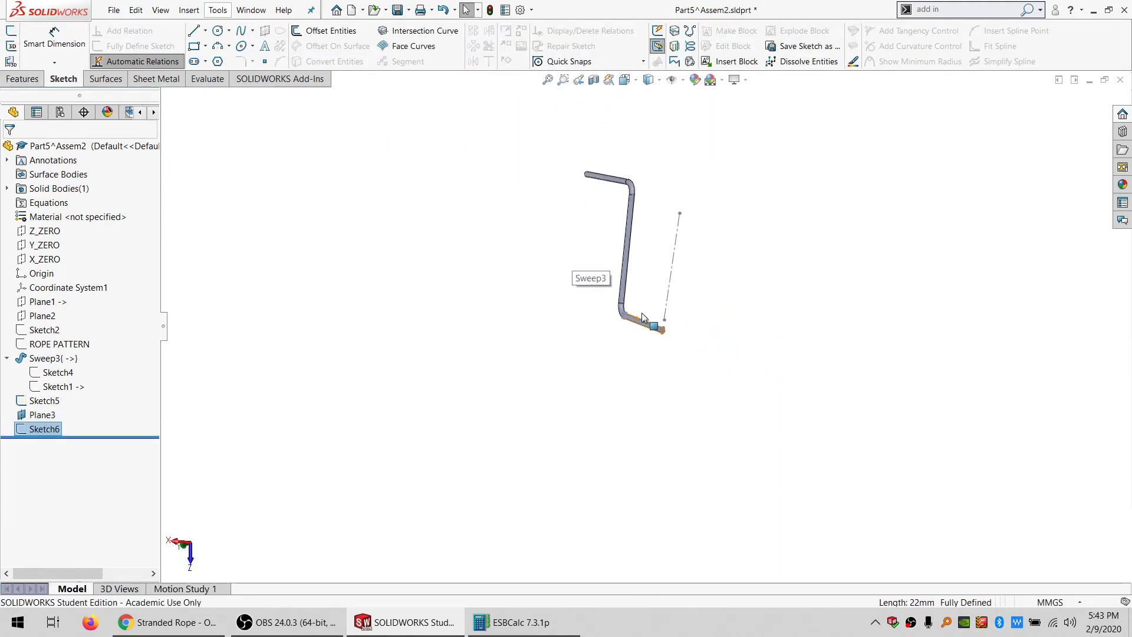
- Start a 3D sketch and draw a spline from the end-face line's upper end to the lower end of the line at the bend
scroll(641, 313, "down", 10)
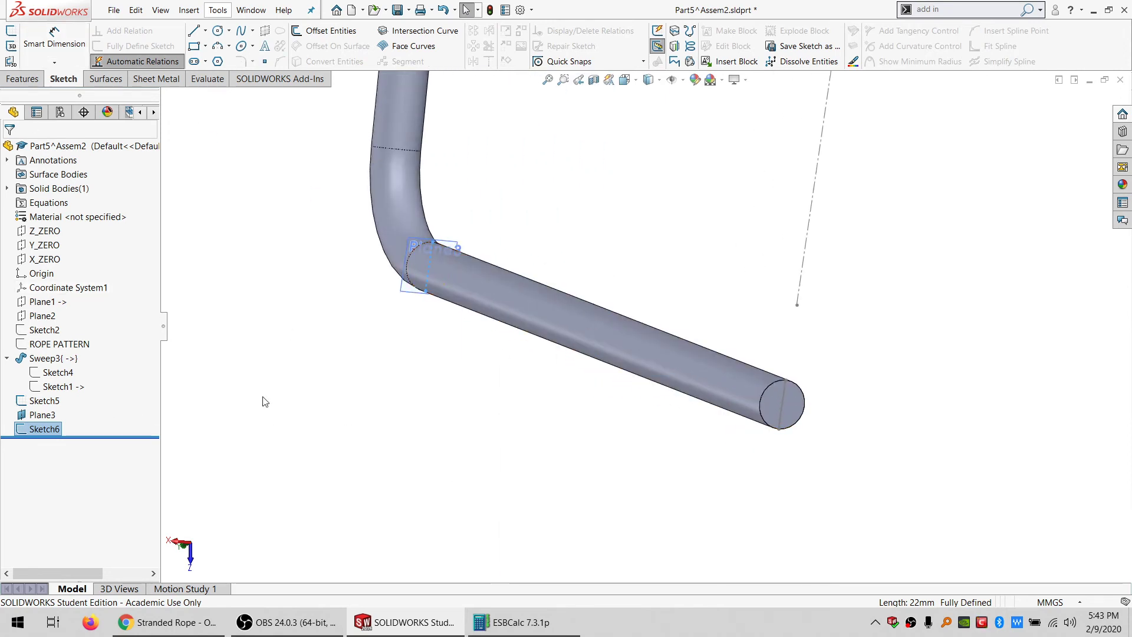
left_click(391, 371)
left_click(11, 47)
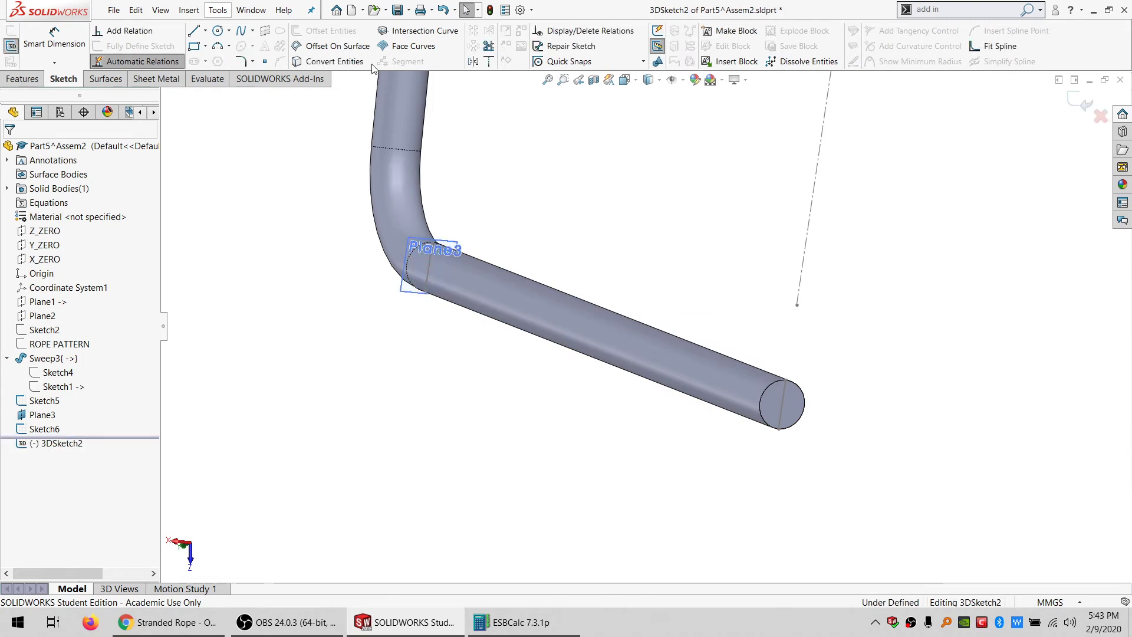
left_click(241, 34)
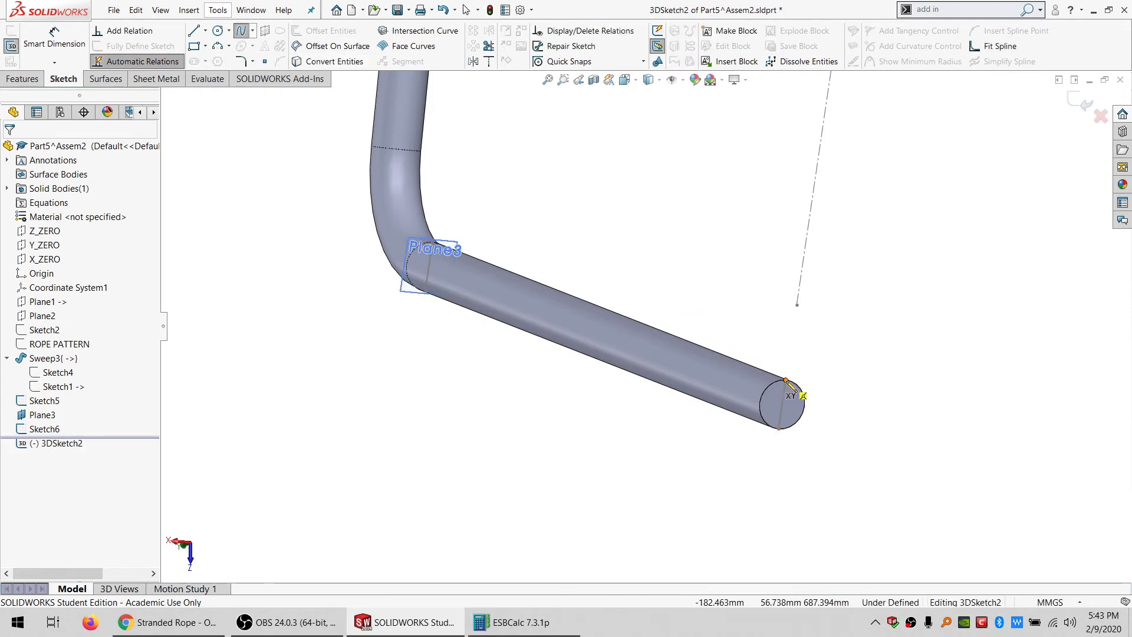
left_click(786, 381)
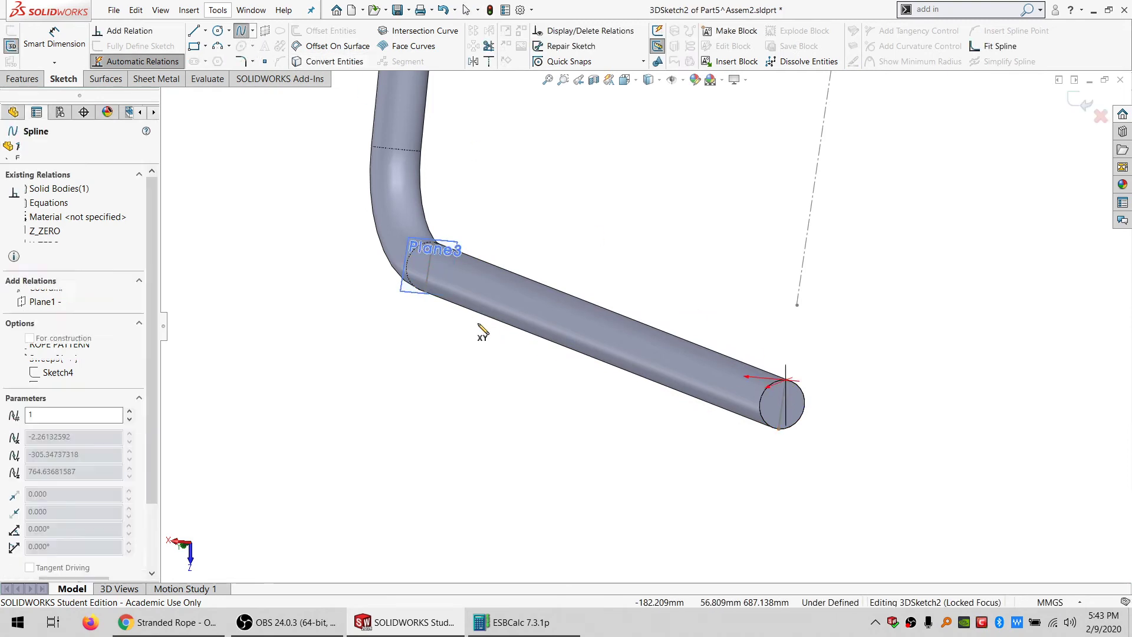
left_click(425, 291)
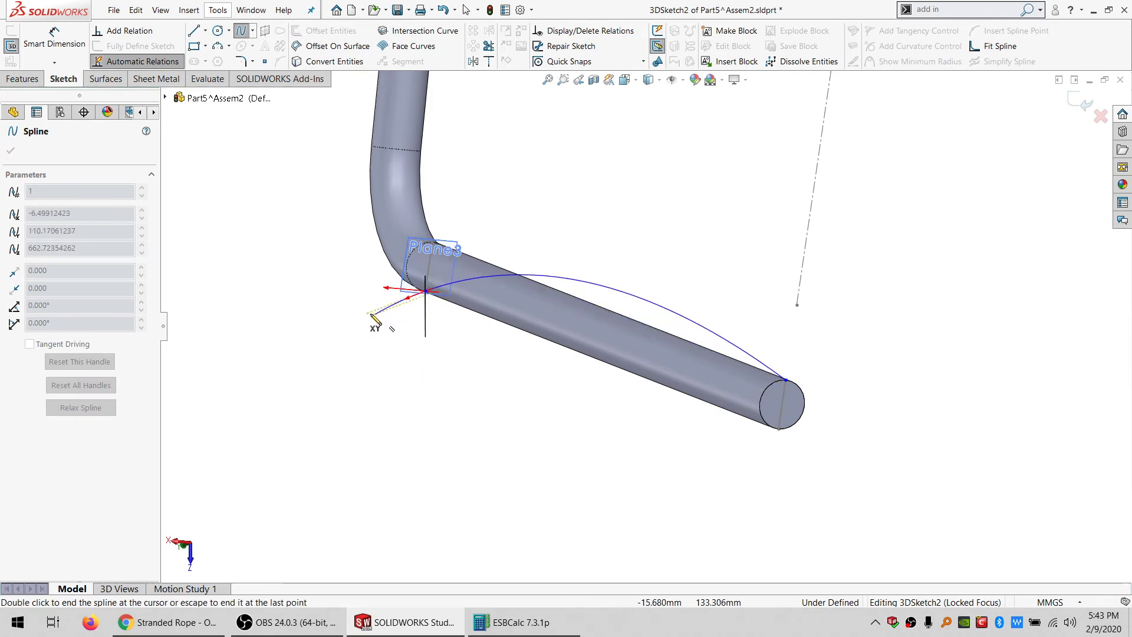
key("Escape")
- Draw a line about 117 mm long outward from the spline's bend end and another outward from its end-face end
left_click(194, 31)
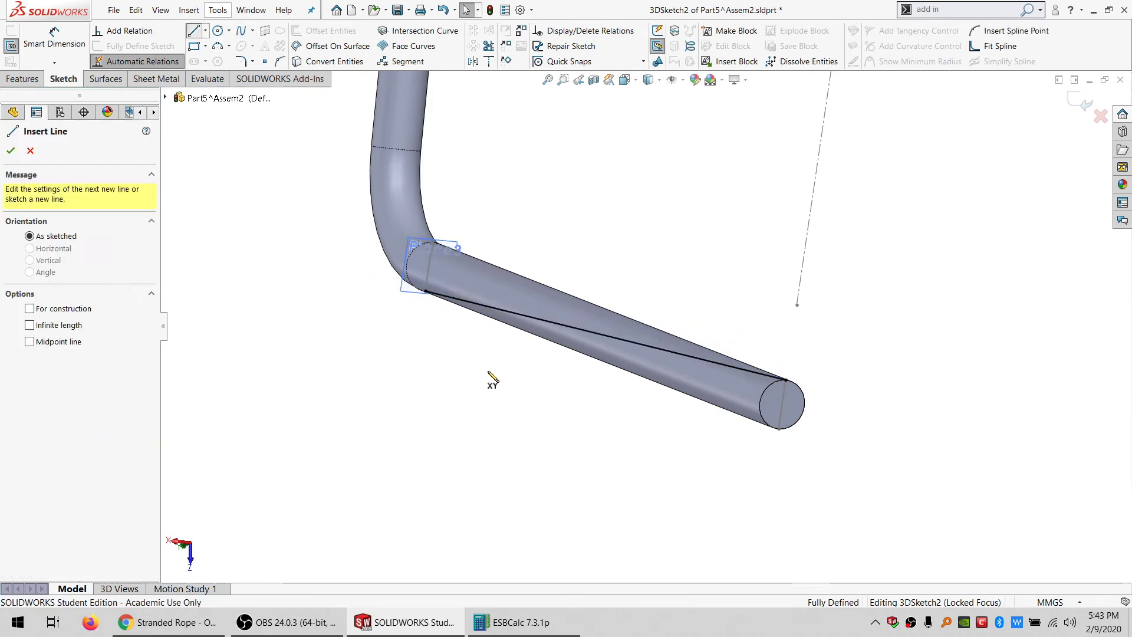
left_click(425, 291)
double_click(292, 249)
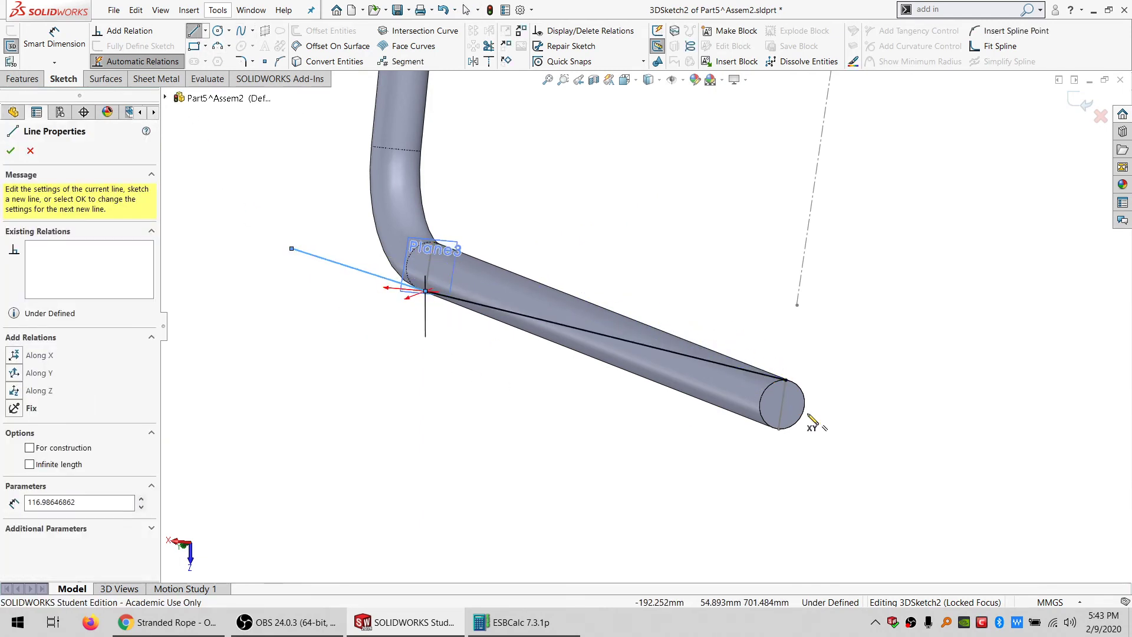
left_click(786, 381)
key("Escape")
- Make the line at the end-face end normal to the end face and move its free end beyond the rod
left_click(775, 403)
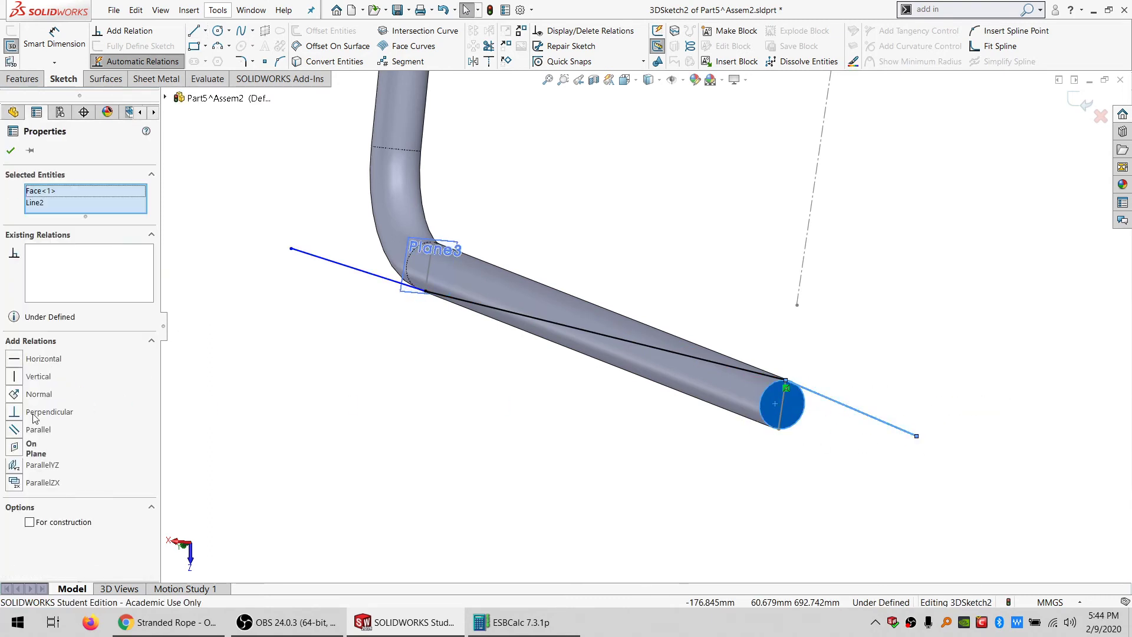
left_click(621, 419)
left_click_drag(648, 326, 917, 452)
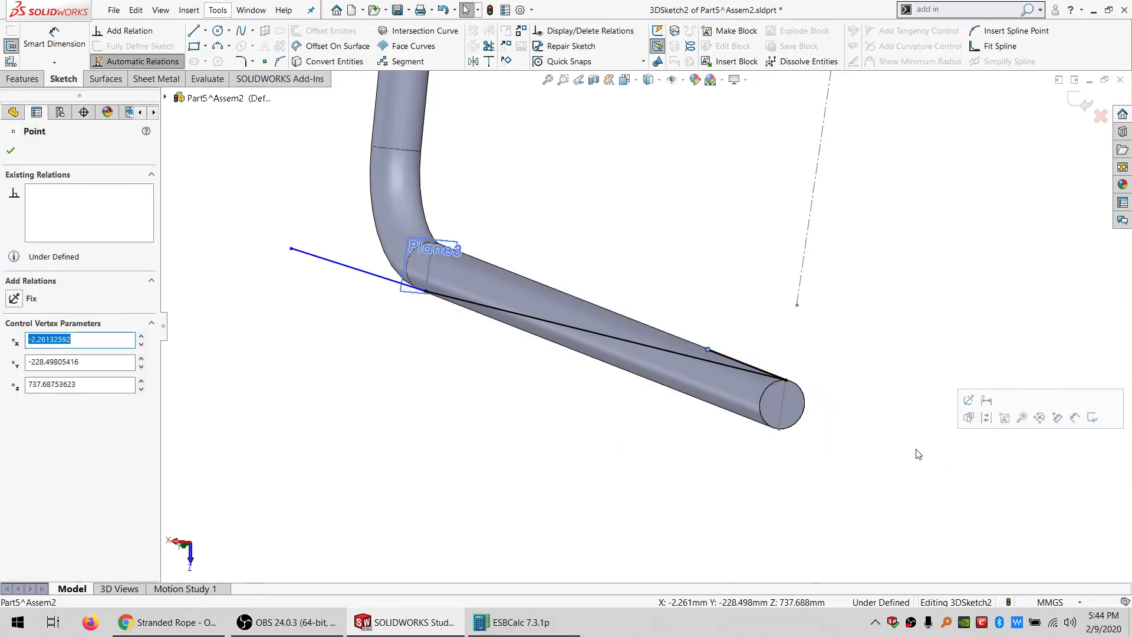
left_click_drag(707, 349, 1123, 524)
left_click_drag(794, 383, 803, 449)
left_click(802, 449)
- Make the two lines at the spline's ends parallel and equal in length
middle_click_drag(764, 394, 651, 351)
left_click(235, 185)
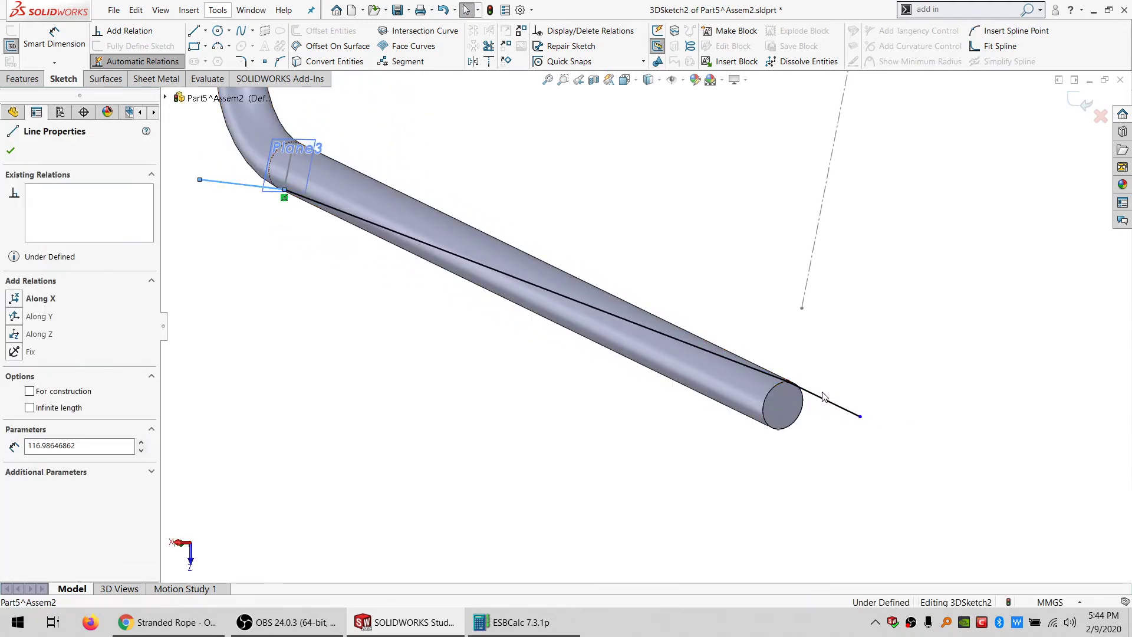
left_click(825, 400, "ctrl")
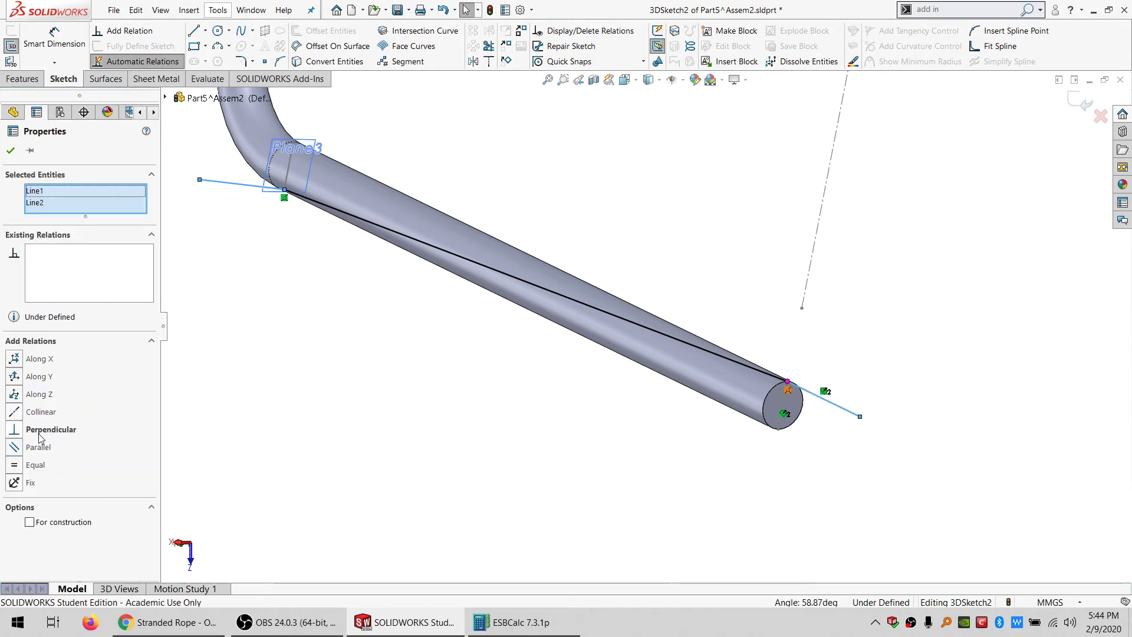
left_click(38, 454)
left_click(36, 465)
left_click(360, 283)
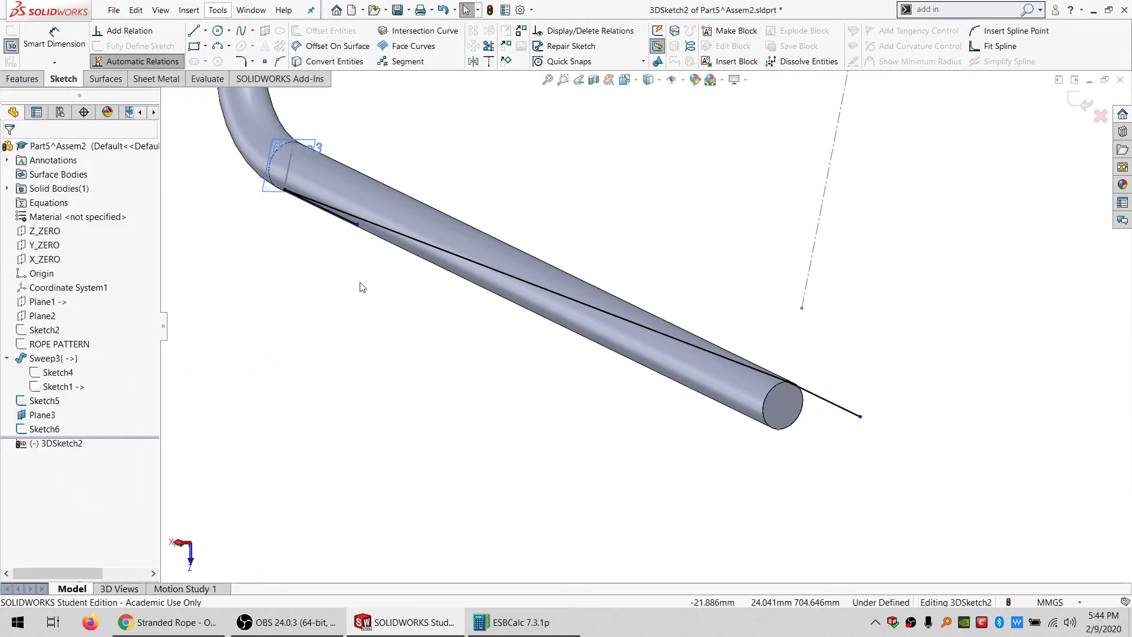
- Move the bend-side line's free end outward past the plane, leaving both lines about 39 mm long
left_click(358, 225)
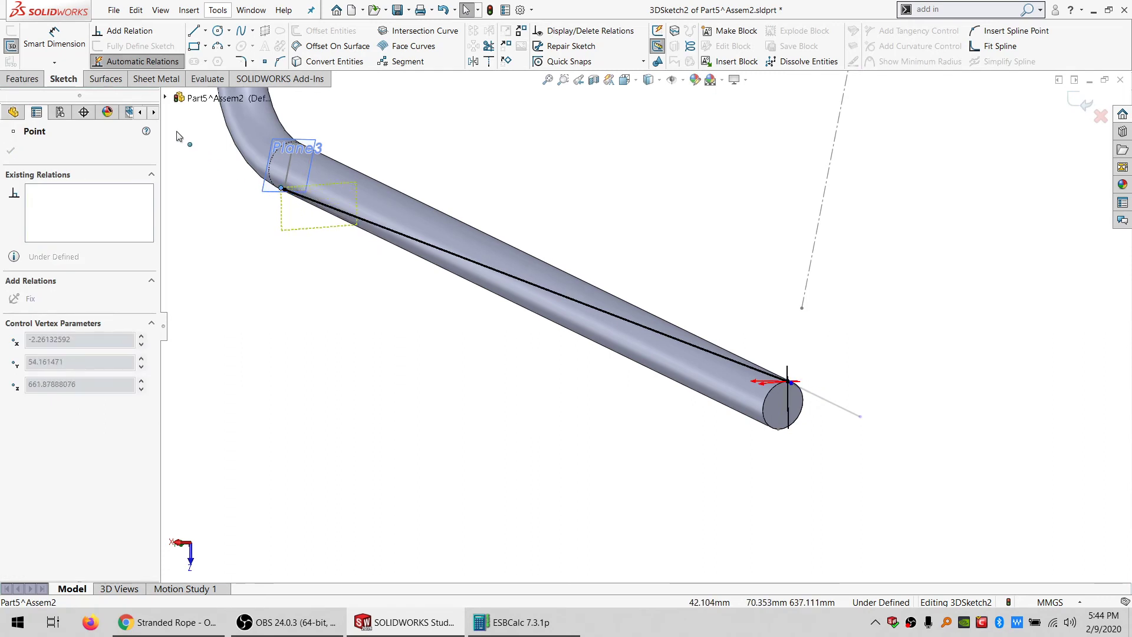
left_click_drag(177, 132, 73, 81)
left_click(508, 351)
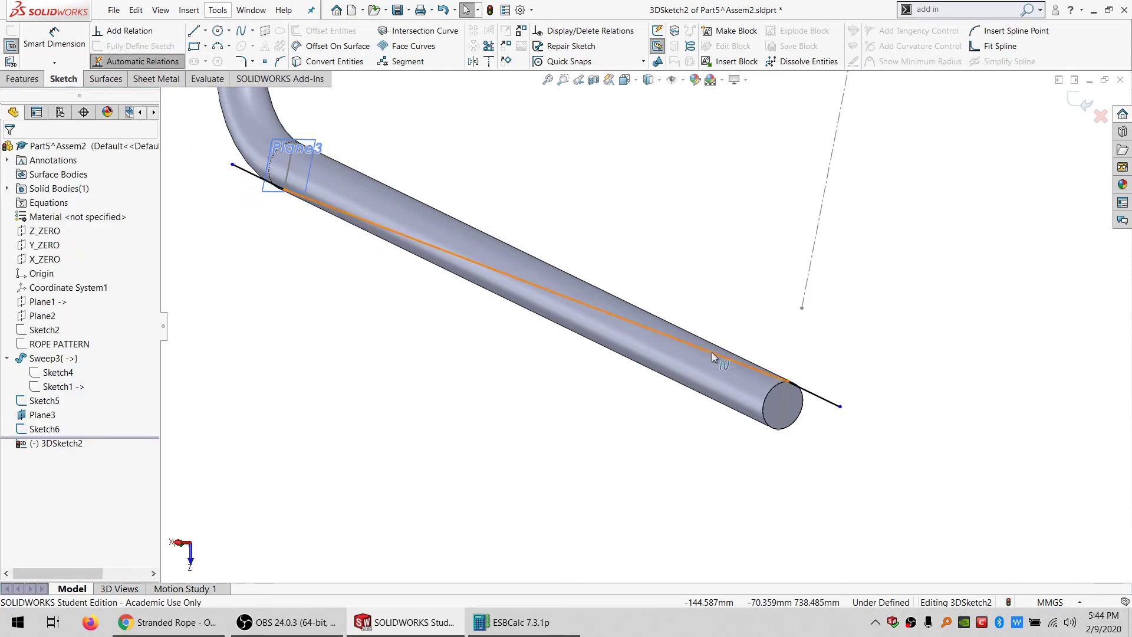
- Make the spline tangent to the line at the rod's end face
left_click(713, 357)
left_click(822, 401)
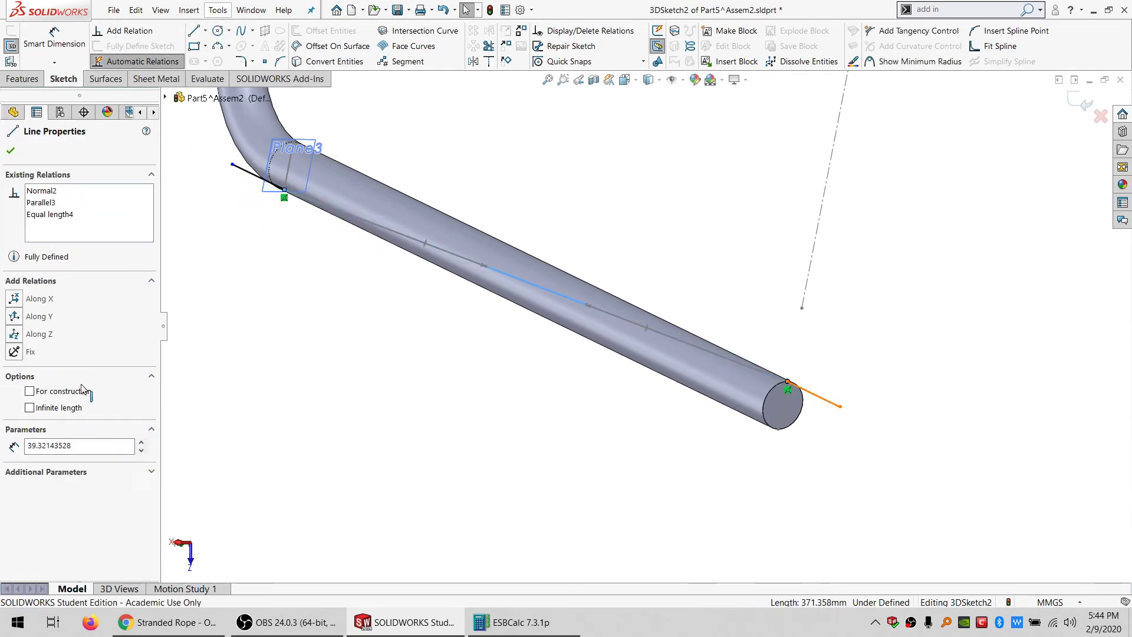
left_click(34, 363)
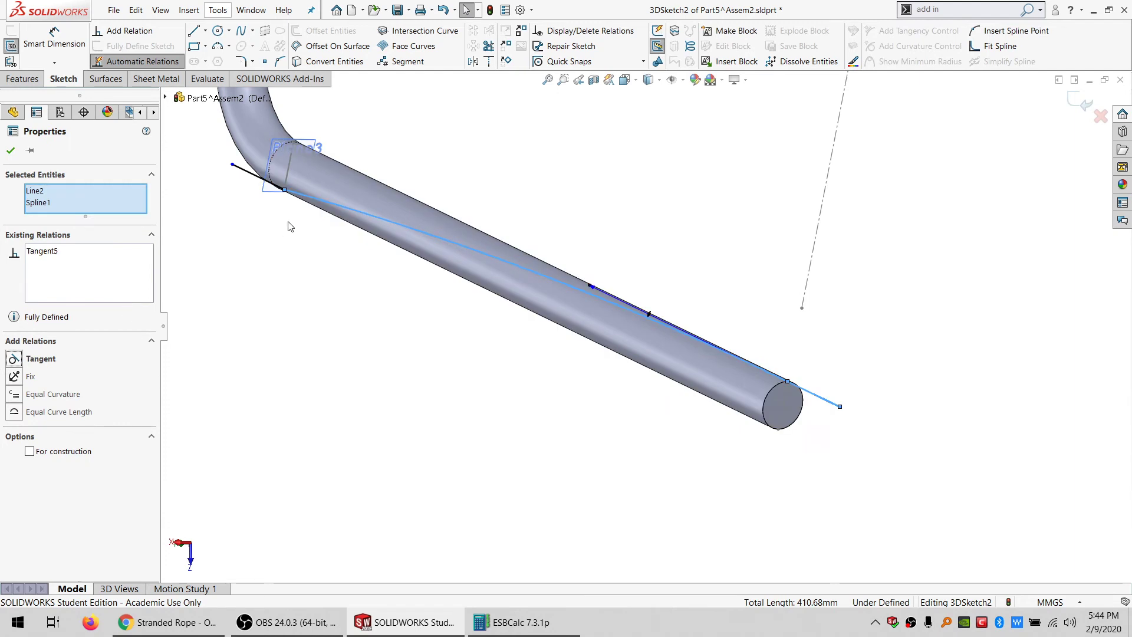
- Make the spline tangent to the line at the bend-side plane and exit the 3D sketch
left_click(258, 178)
left_click(305, 197, "ctrl")
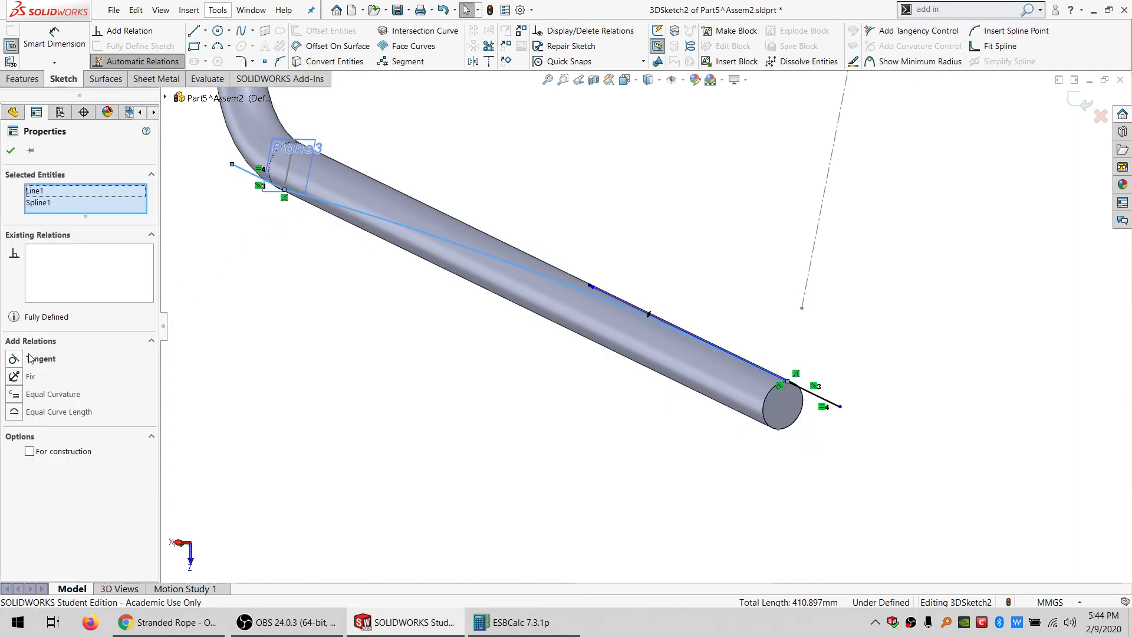
left_click(30, 359)
middle_click_drag(737, 370, 588, 391)
left_click(576, 405)
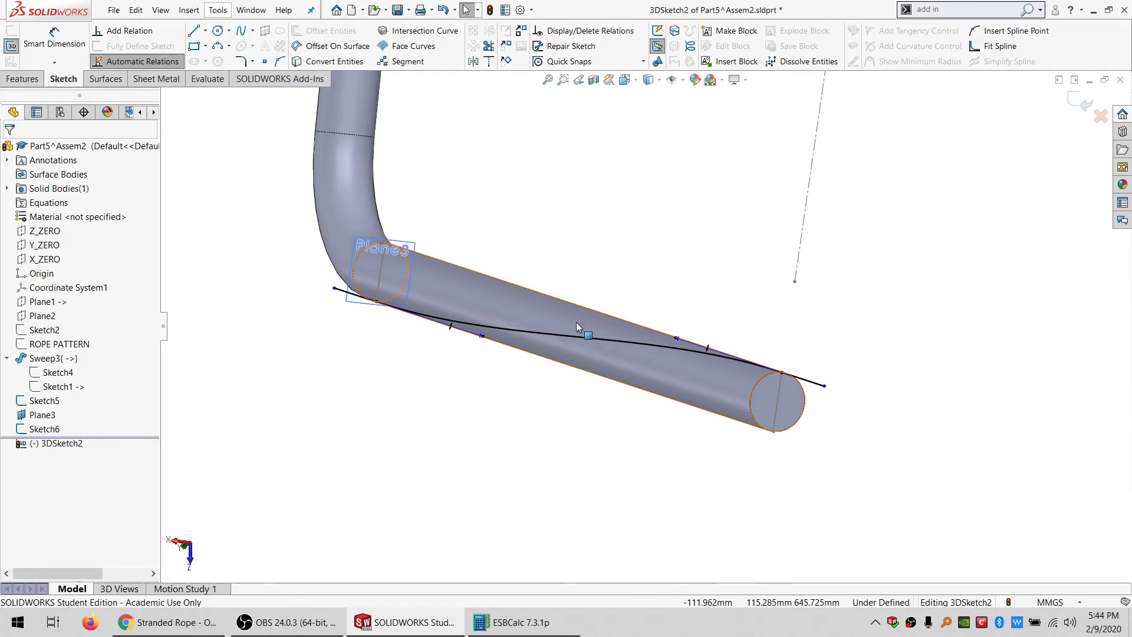
left_click(10, 44)
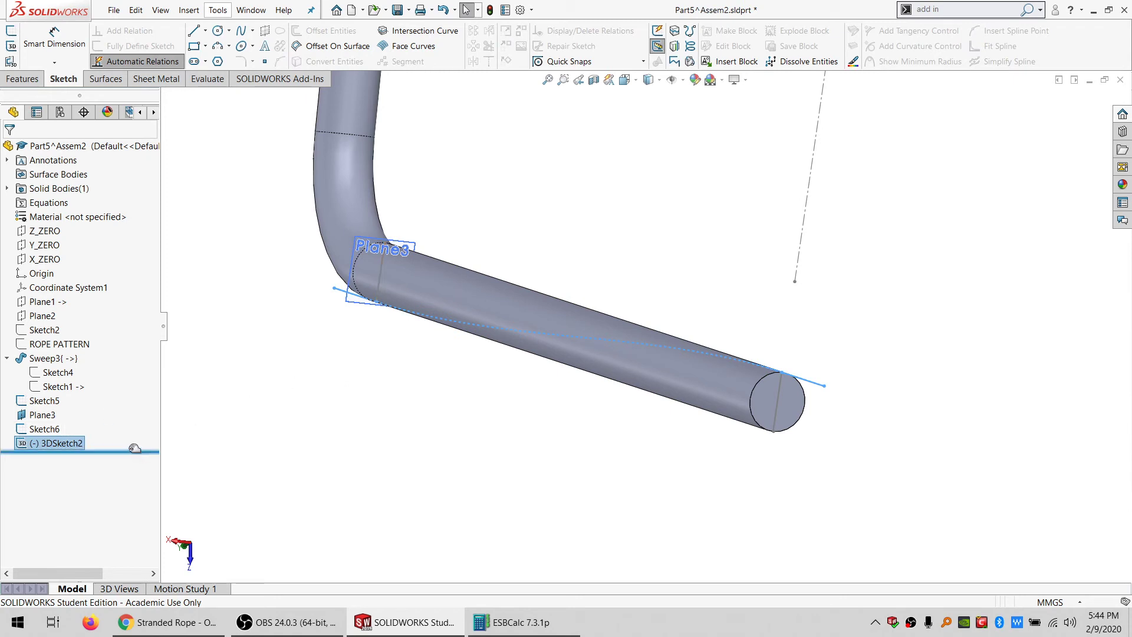
- Start a swept boss with the ROPE PATTERN sketch as the profile and Sketch1 as the path
scroll(650, 293, "up", 10)
scroll(650, 293, "down", 5)
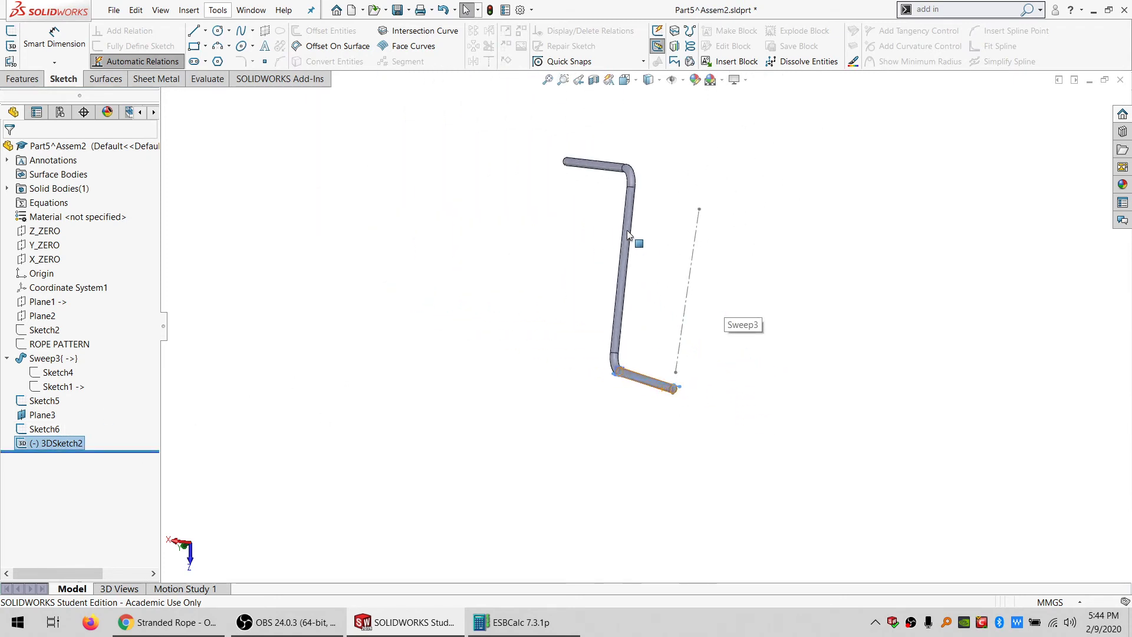
left_click(43, 429)
scroll(686, 470, "down", 4)
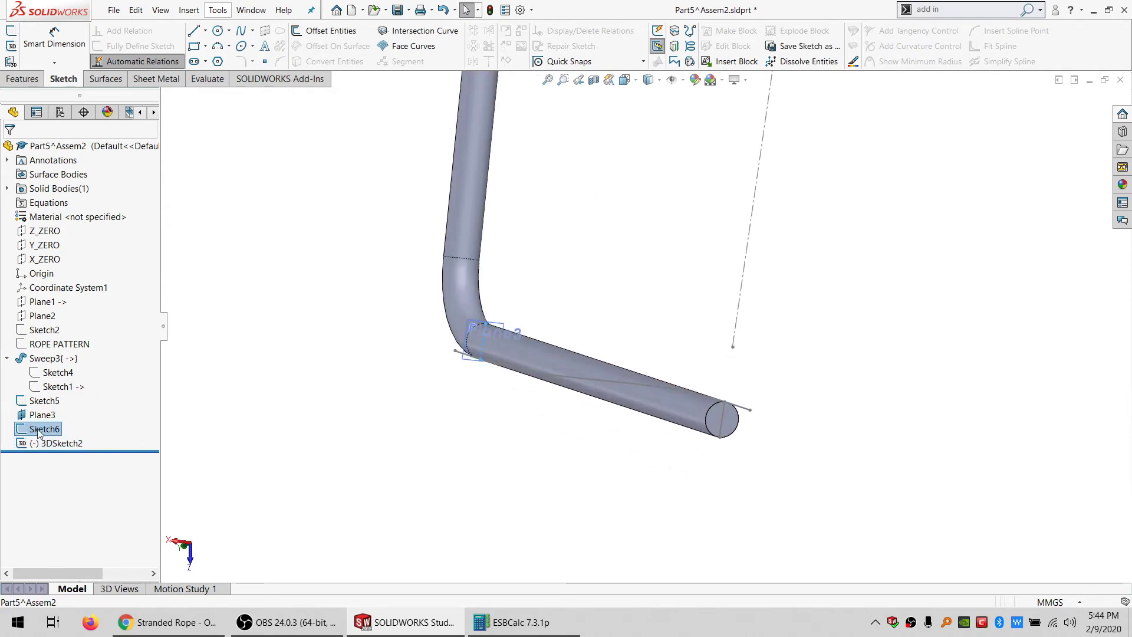
left_click(42, 400)
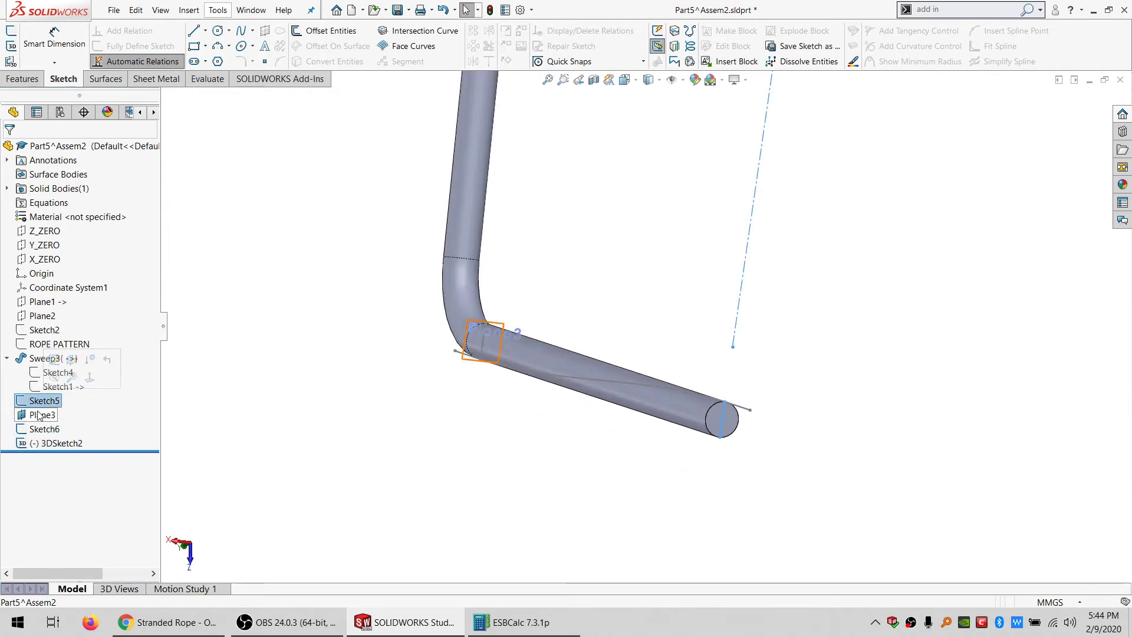
left_click(53, 372)
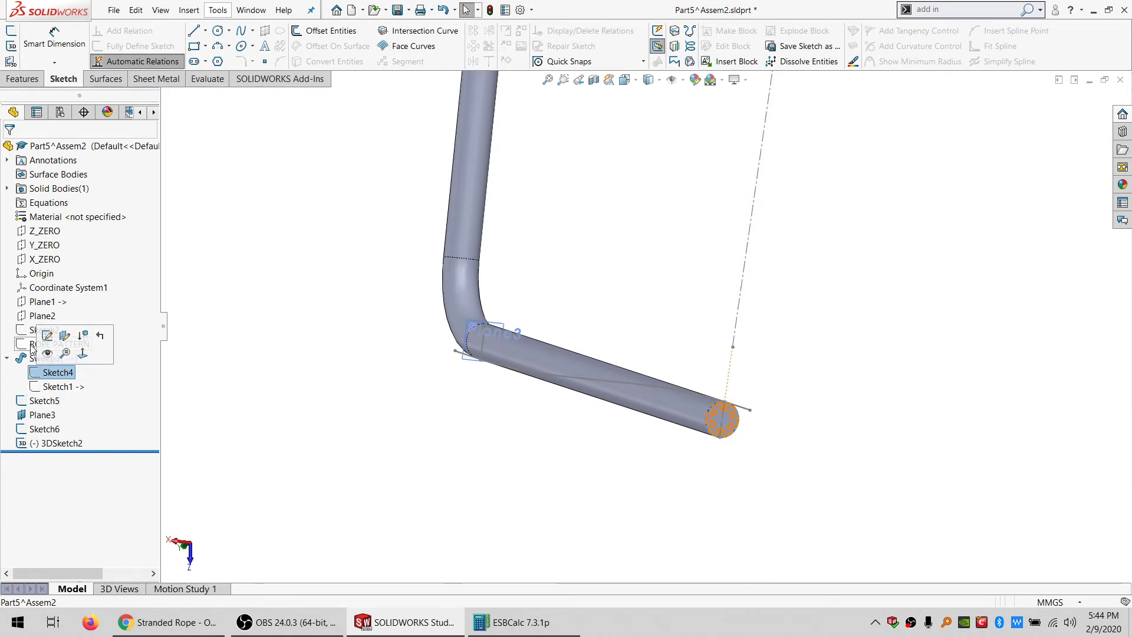
left_click(56, 387)
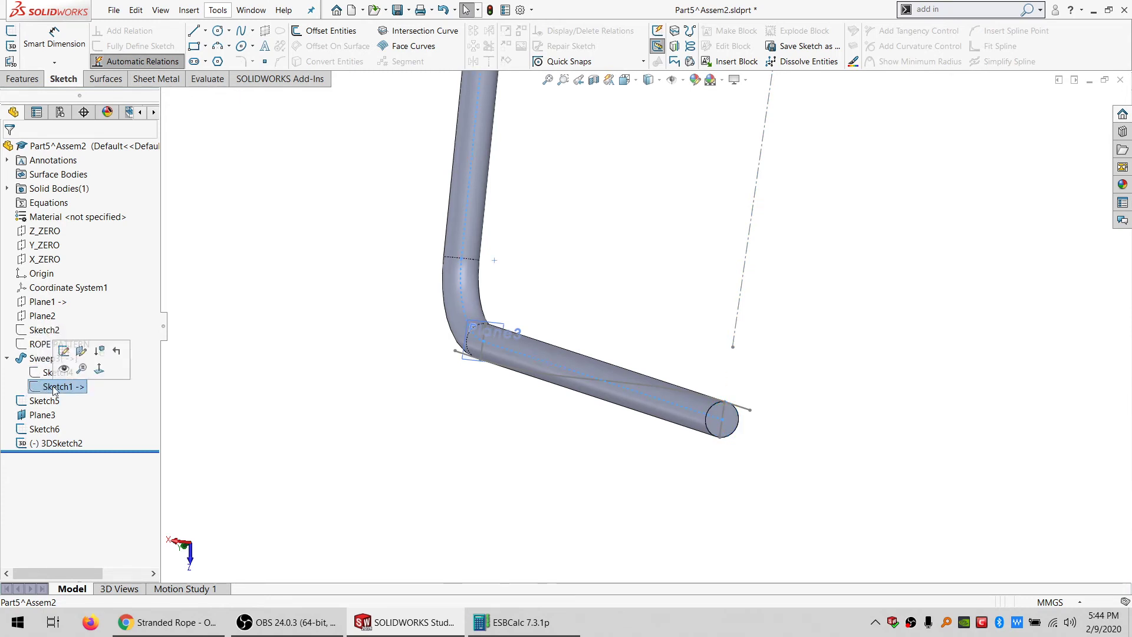
left_click(59, 344, "ctrl")
left_click(29, 80)
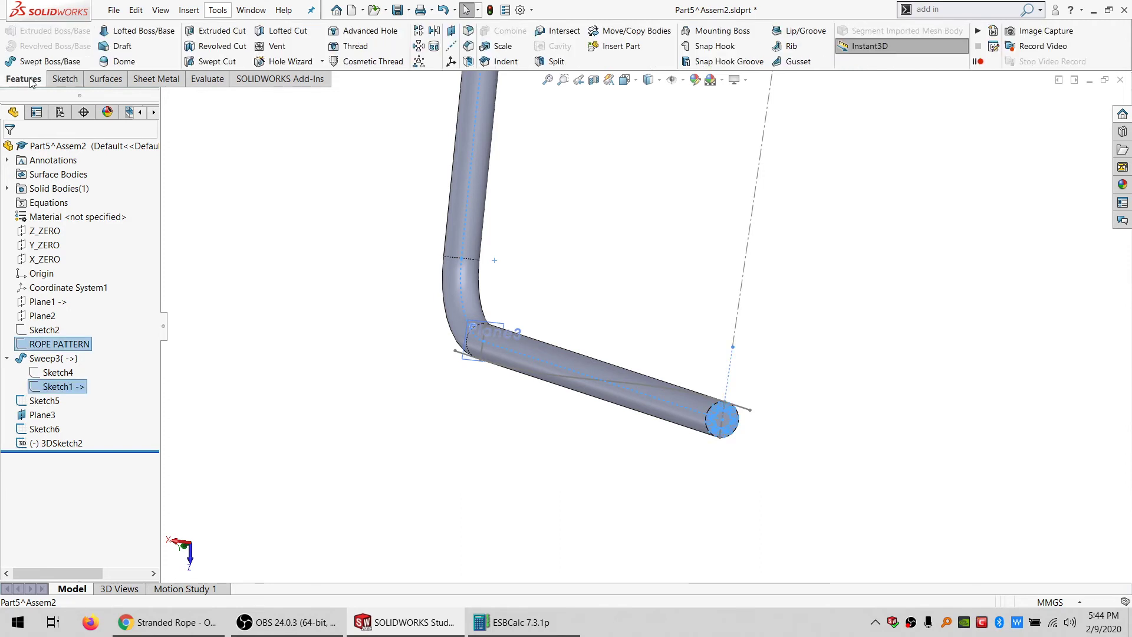
left_click(50, 61)
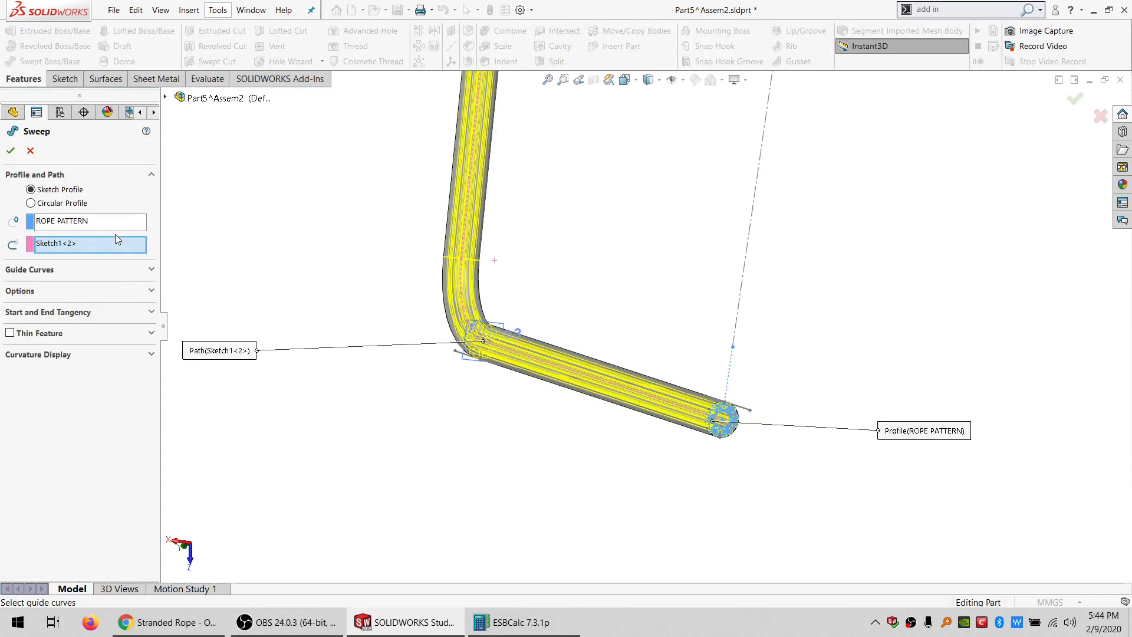
- Create the sweep with Follow Path orientation and a specified twist of 5 revolutions, without merging the result
left_click(61, 292)
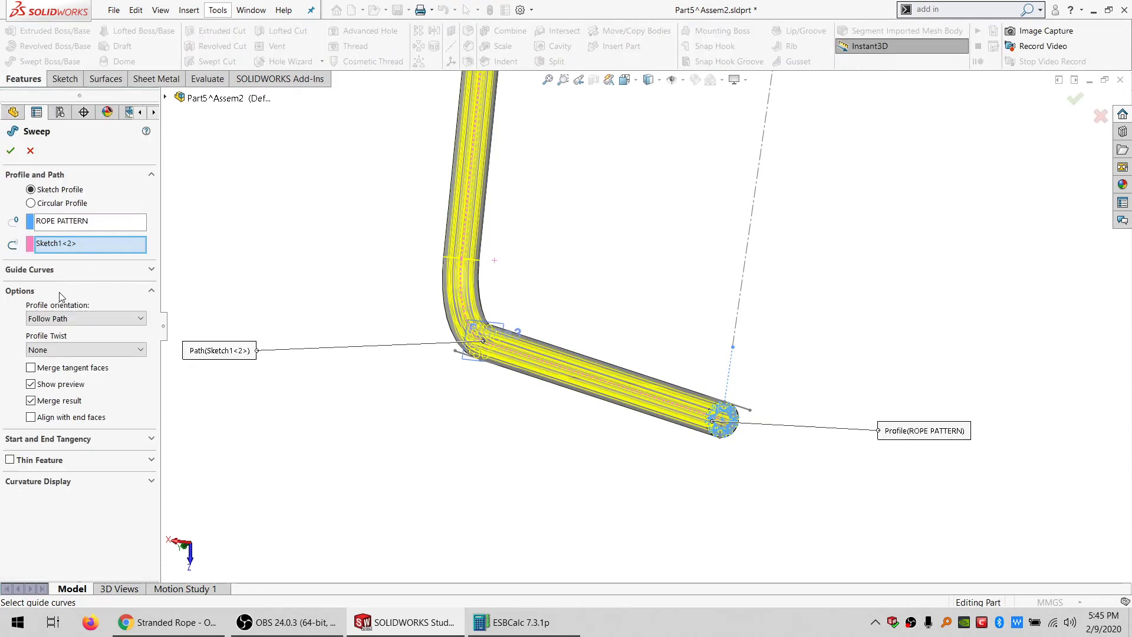
left_click(78, 318)
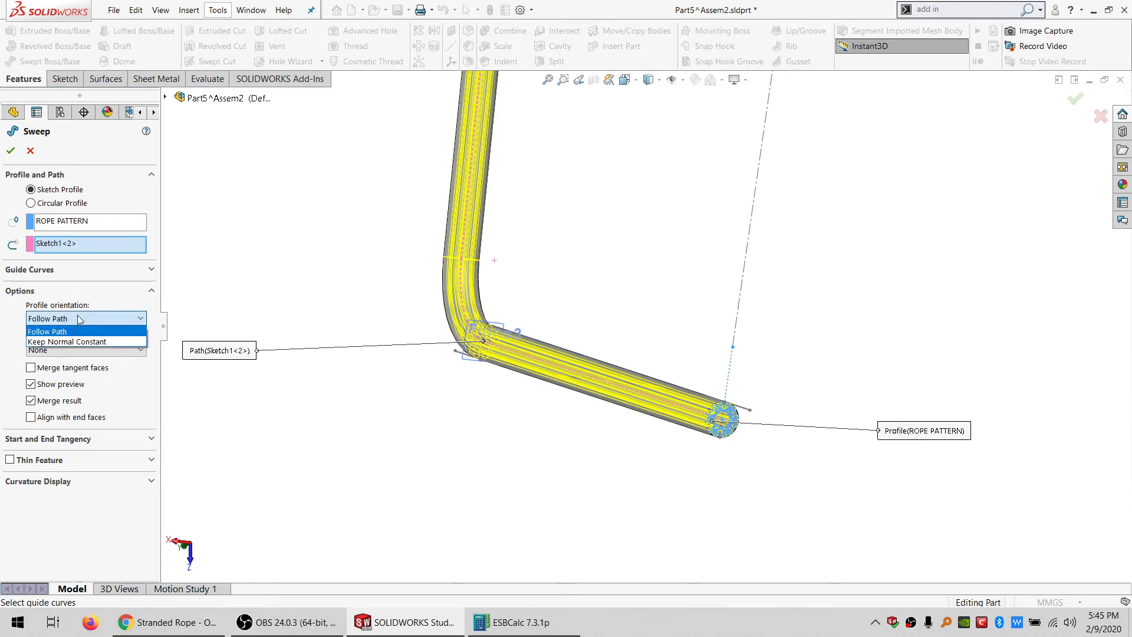
left_click(77, 332)
left_click(73, 350)
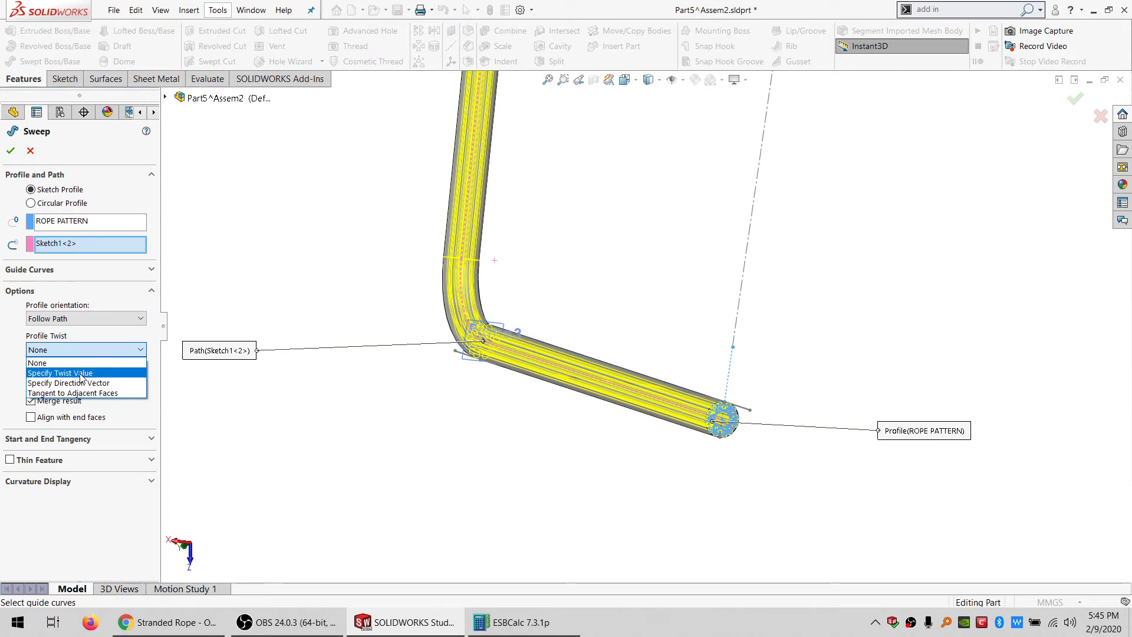
left_click(81, 373)
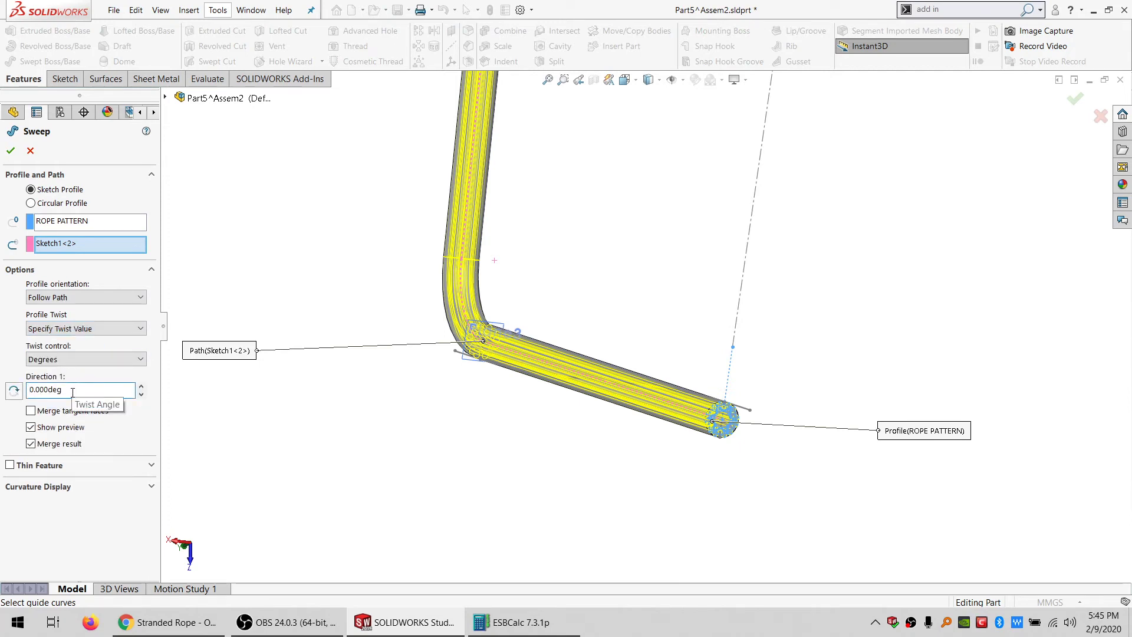
left_click(60, 361)
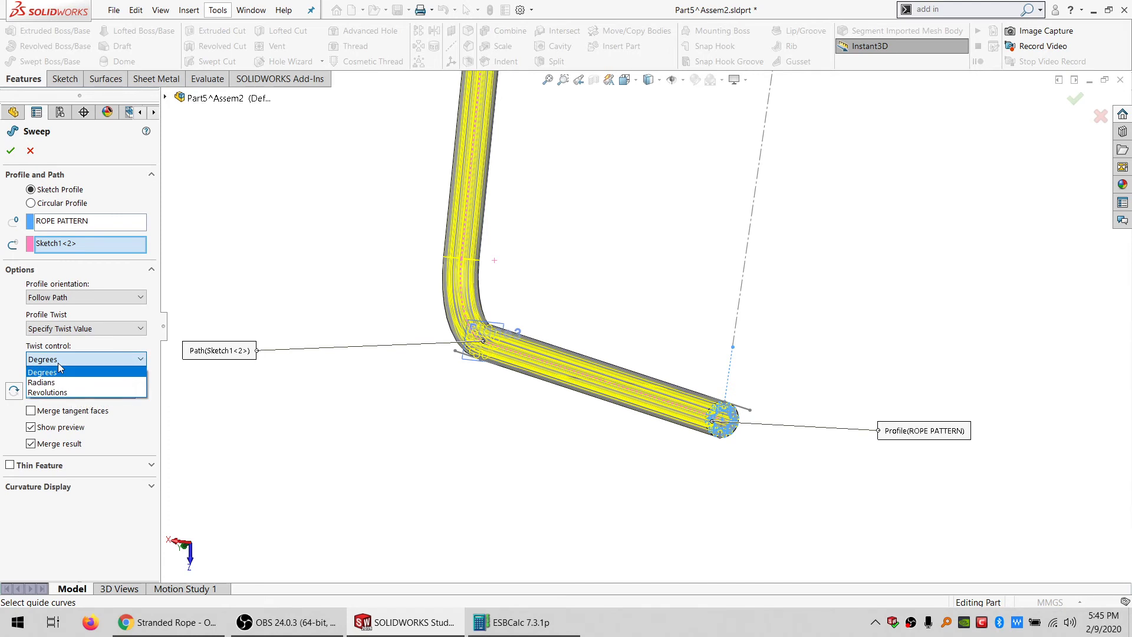
left_click(47, 392)
double_click(31, 389)
type("5")
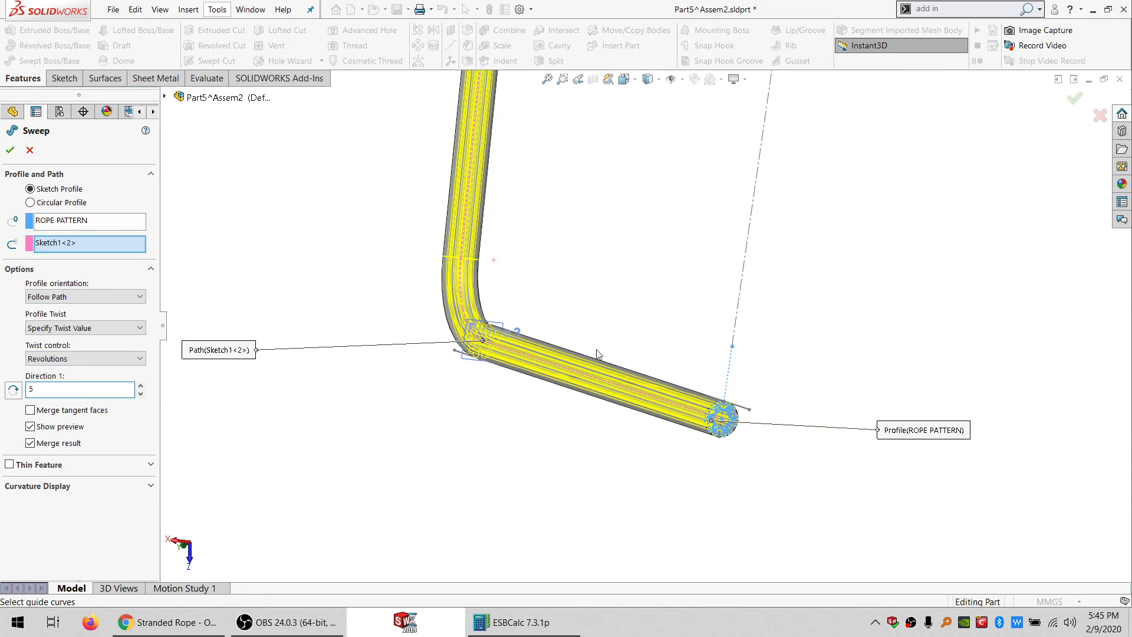
left_click(56, 443)
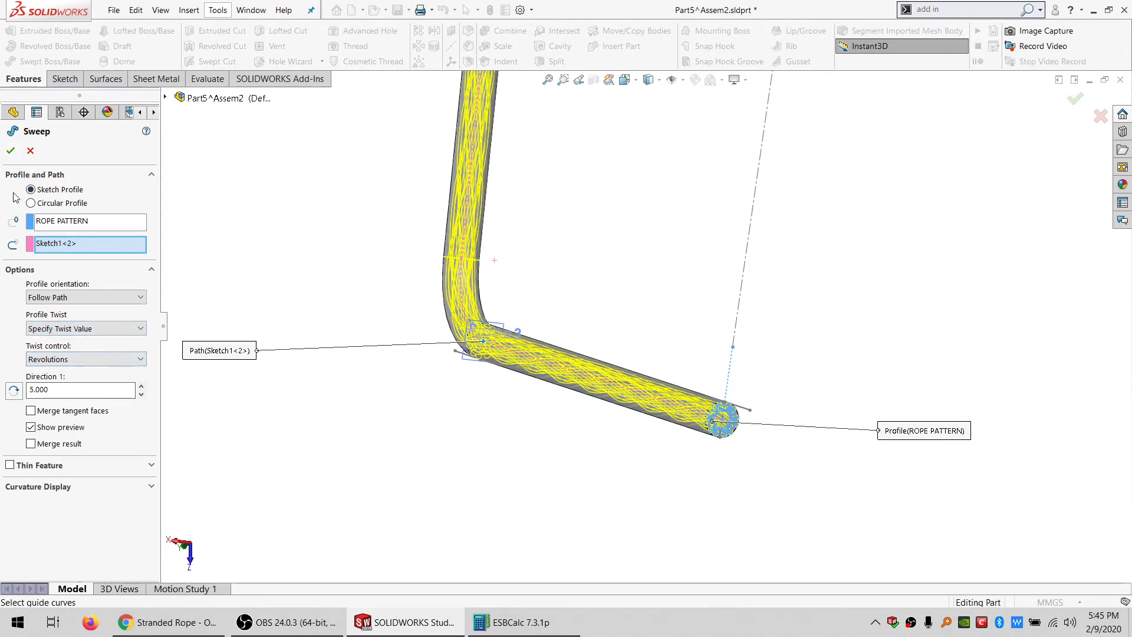
left_click(11, 150)
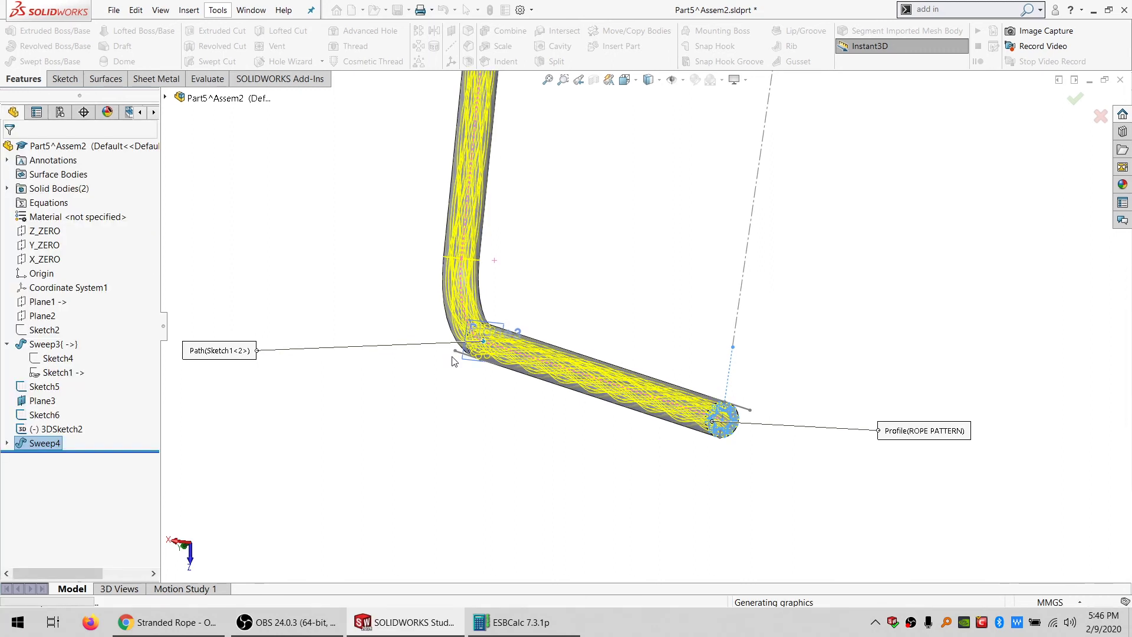
- Hide the round rod's solid body Sweep3
left_click(7, 188)
left_click(57, 201)
left_click(57, 194)
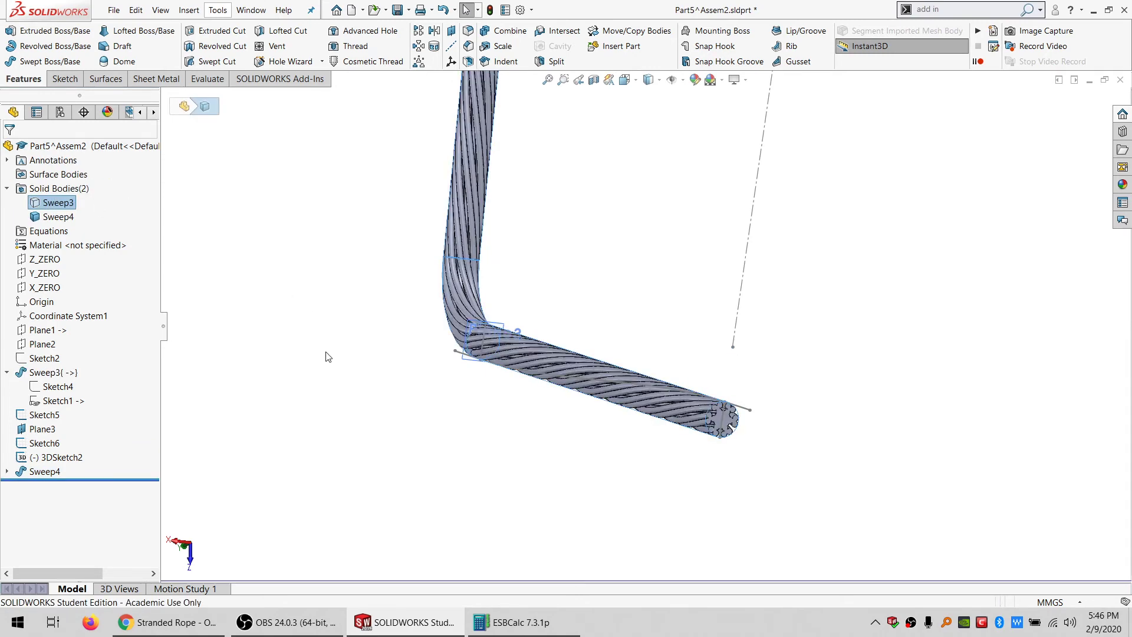
- Examine the twisted strands along the rope's end segments and around both bends
middle_click_drag(593, 393, 716, 400)
scroll(742, 412, "down", 5)
scroll(654, 383, "up", 5)
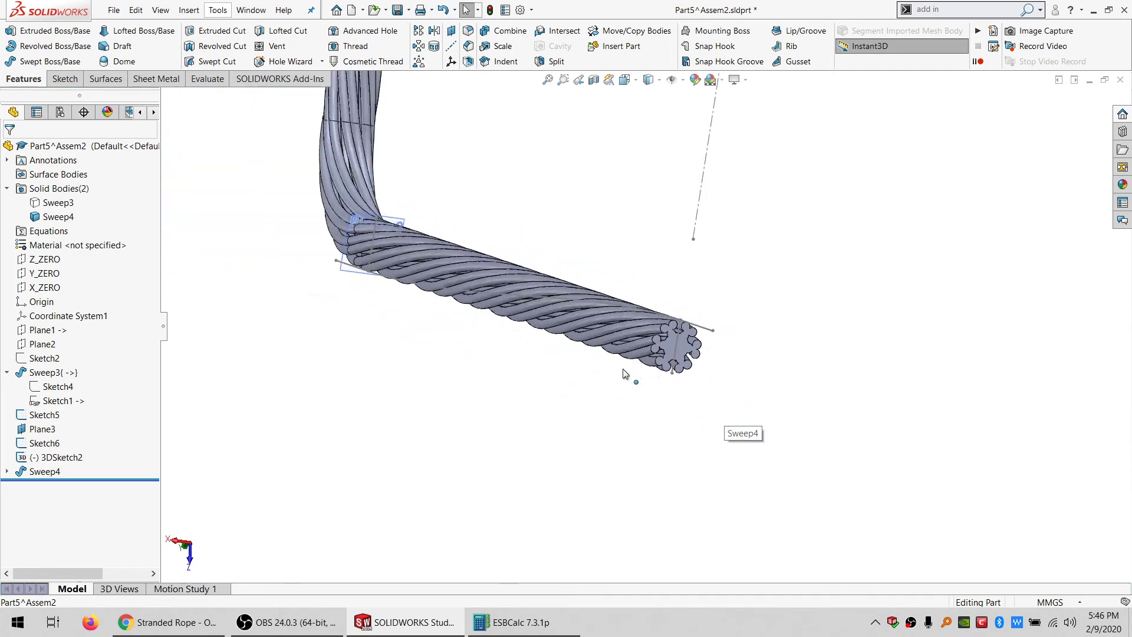
scroll(460, 280, "up", 5)
middle_click_drag(515, 164, 631, 217)
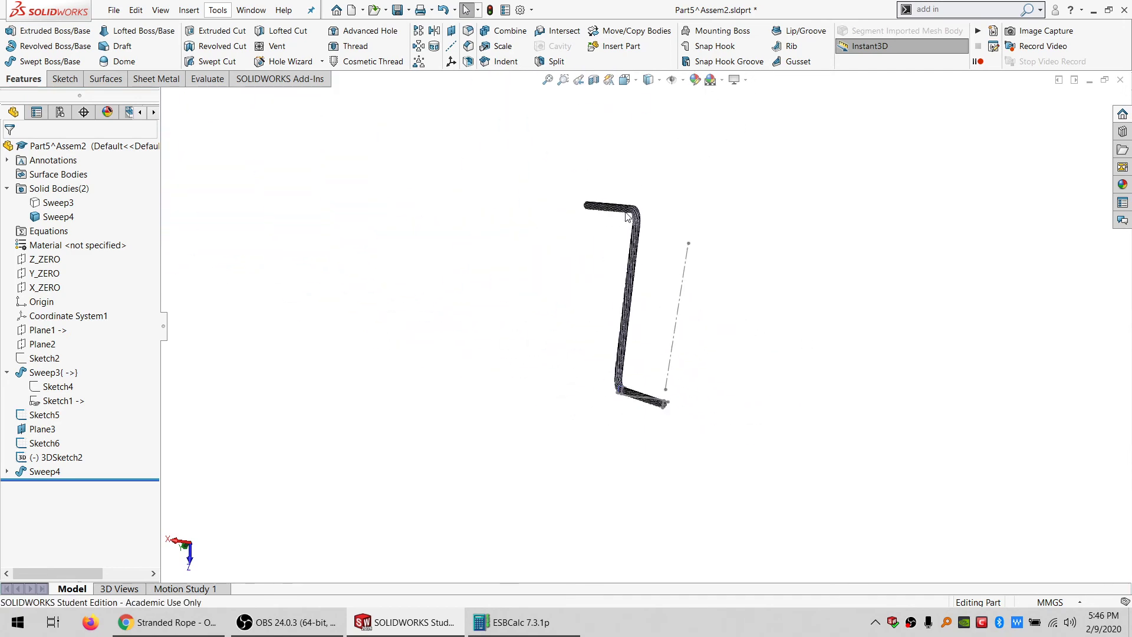
scroll(665, 275, "down", 4)
scroll(664, 276, "down", 4)
scroll(607, 250, "down", 5)
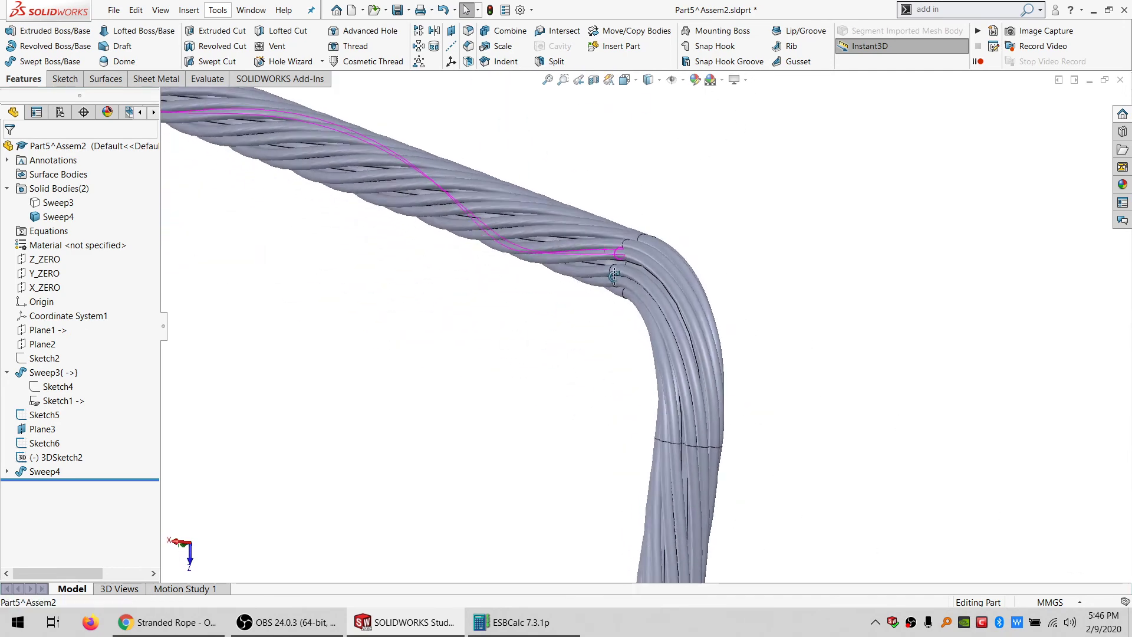
scroll(656, 292, "up", 8)
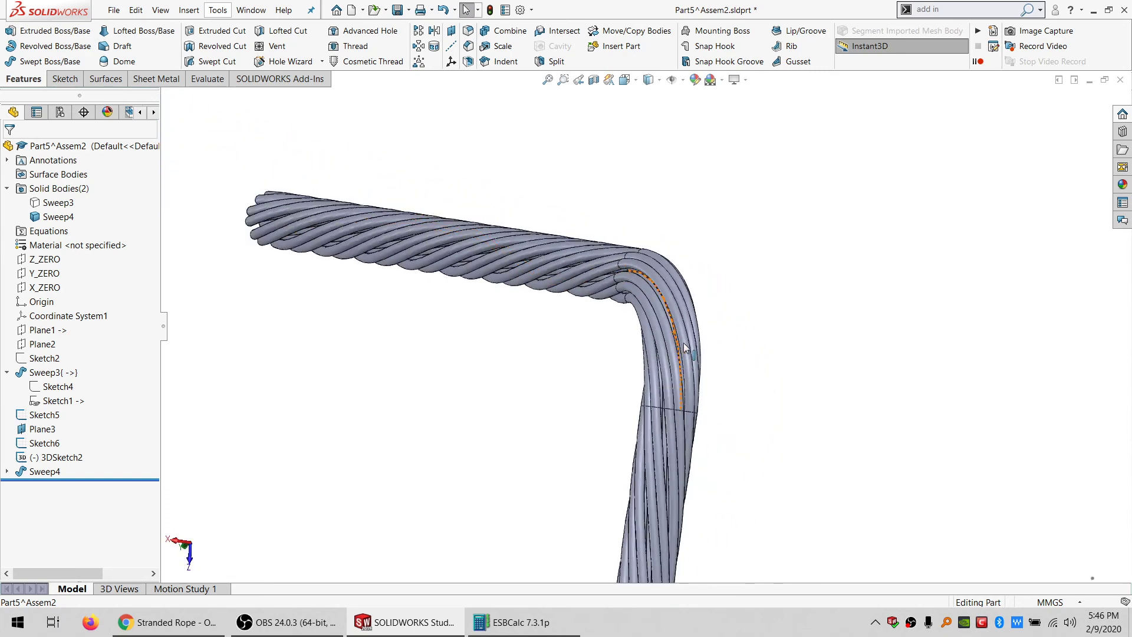
scroll(670, 399, "up", 5)
scroll(651, 524, "down", 7)
scroll(711, 433, "down", 3)
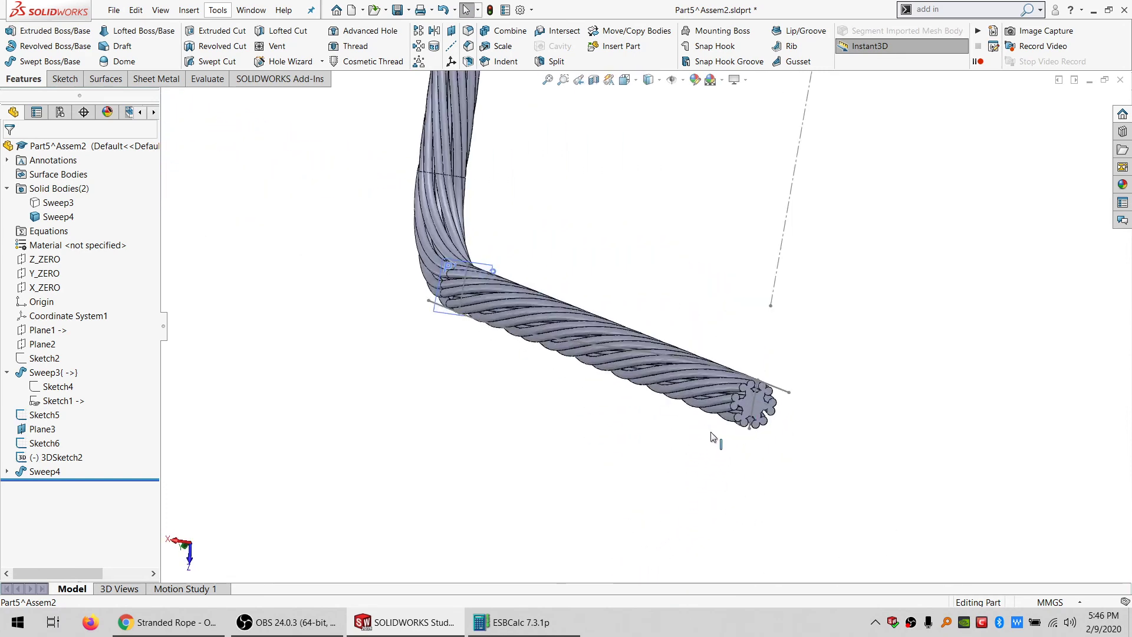
middle_click_drag(746, 391, 701, 388)
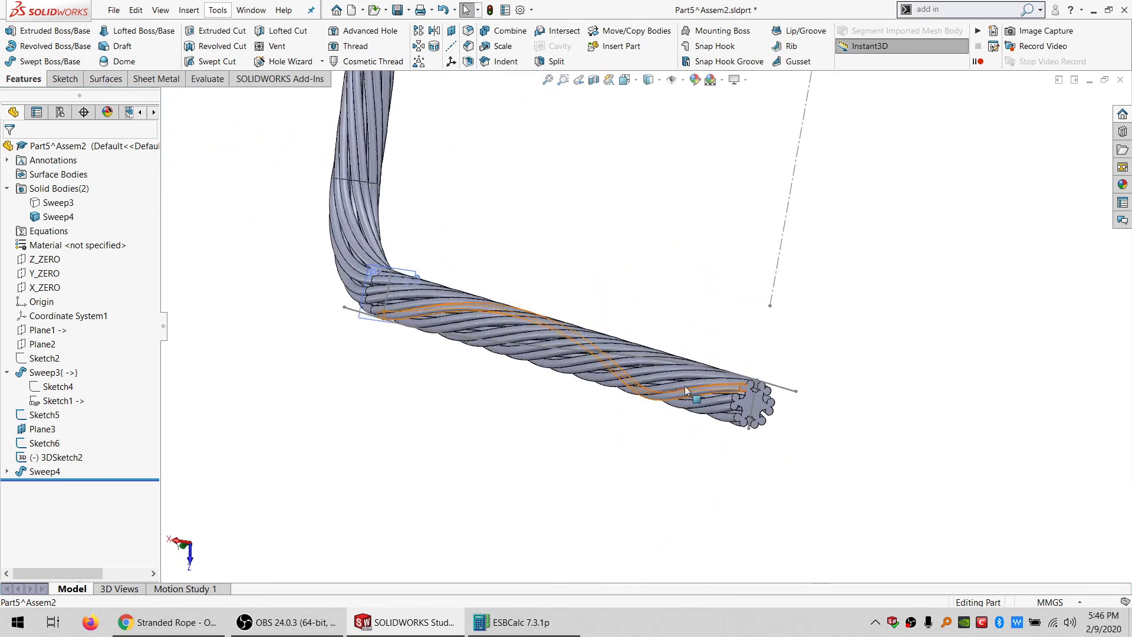
- View the copper stranded rope photos in Chrome, return to SOLIDWORKS and compare the modelled rope's end face and overall strand twist
left_click(168, 622)
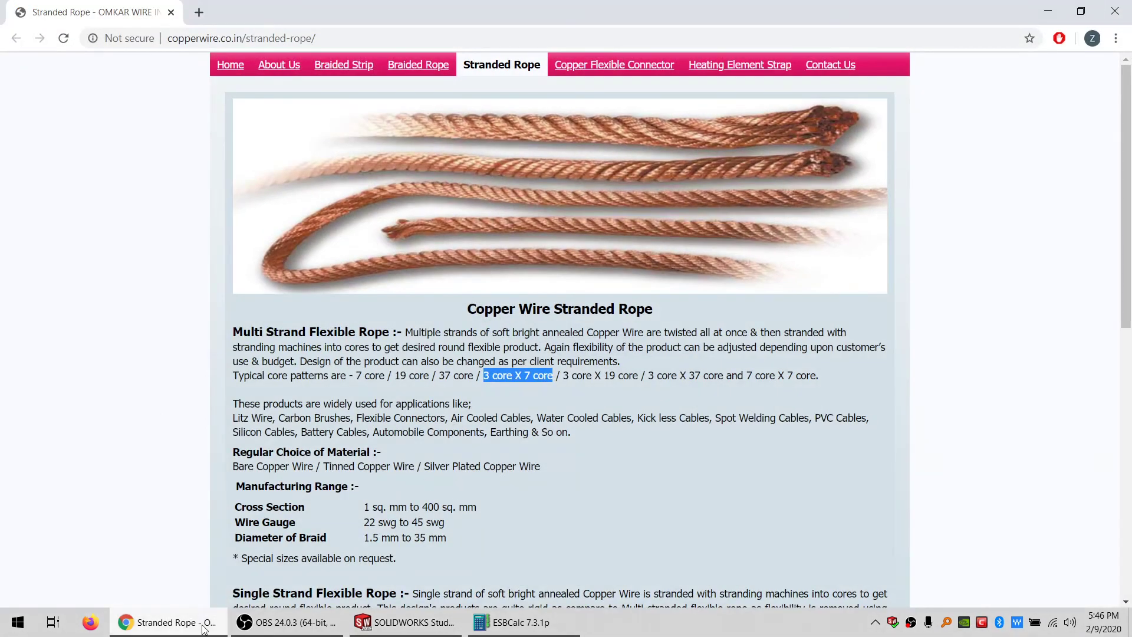
left_click(197, 626)
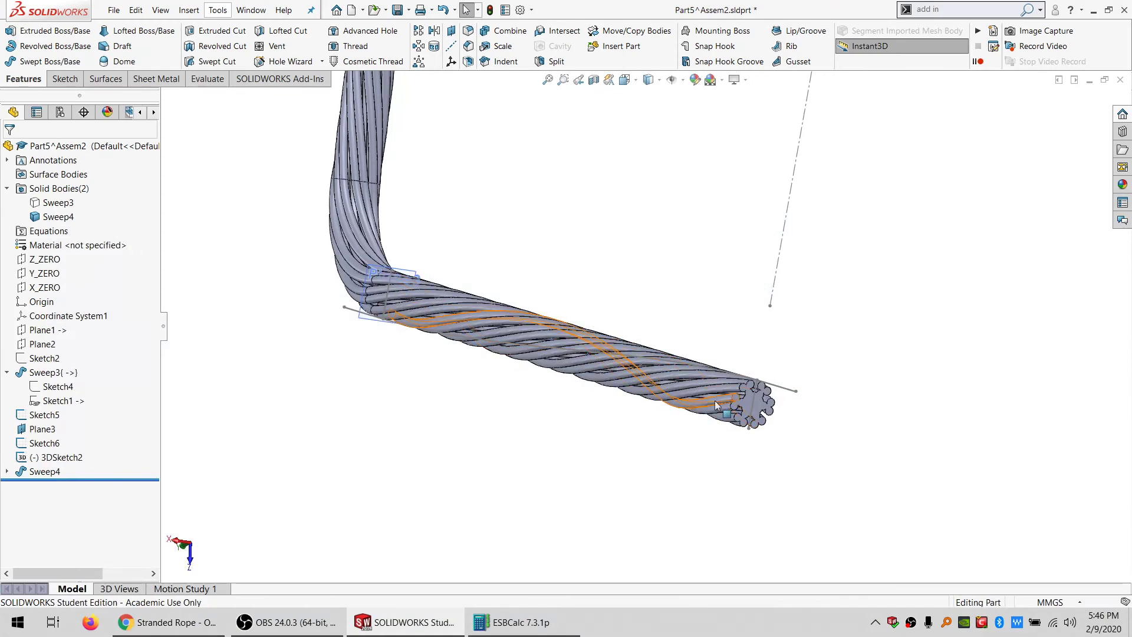
scroll(747, 406, "down", 4)
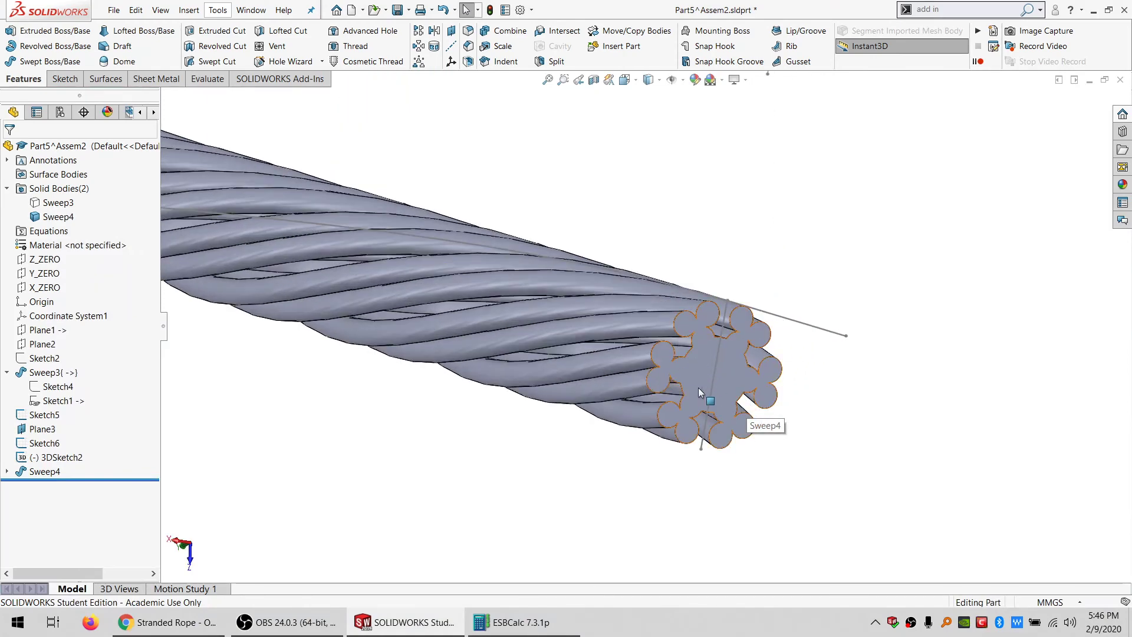
scroll(351, 249, "up", 4)
scroll(352, 249, "up", 4)
scroll(478, 121, "up", 4)
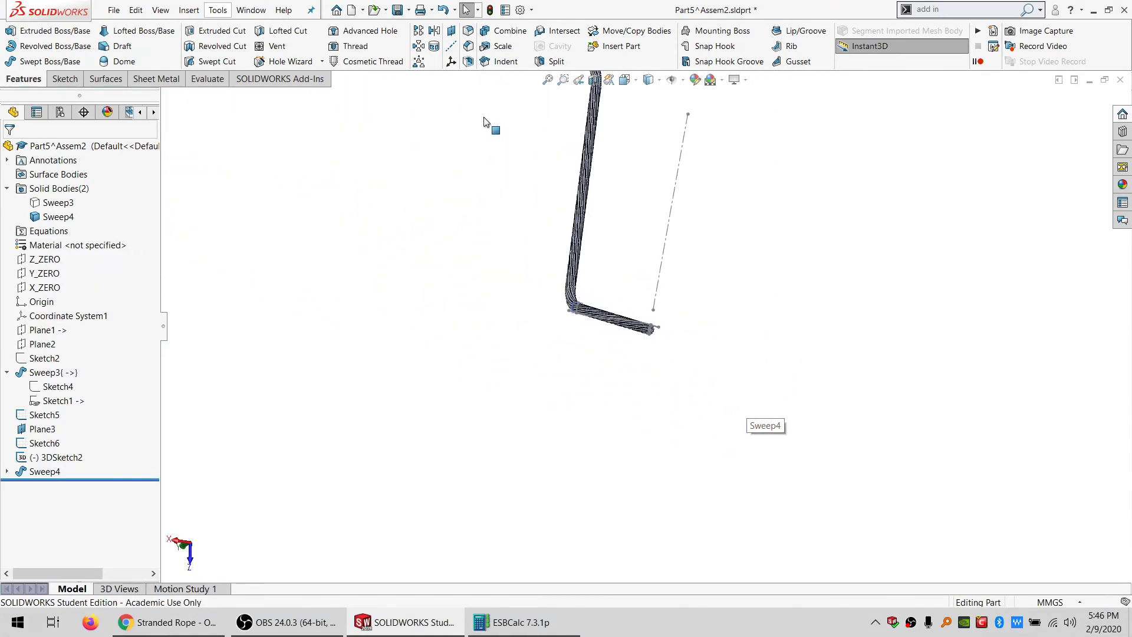
scroll(607, 127, "up", 2)
scroll(610, 153, "down", 2)
scroll(619, 277, "down", 2)
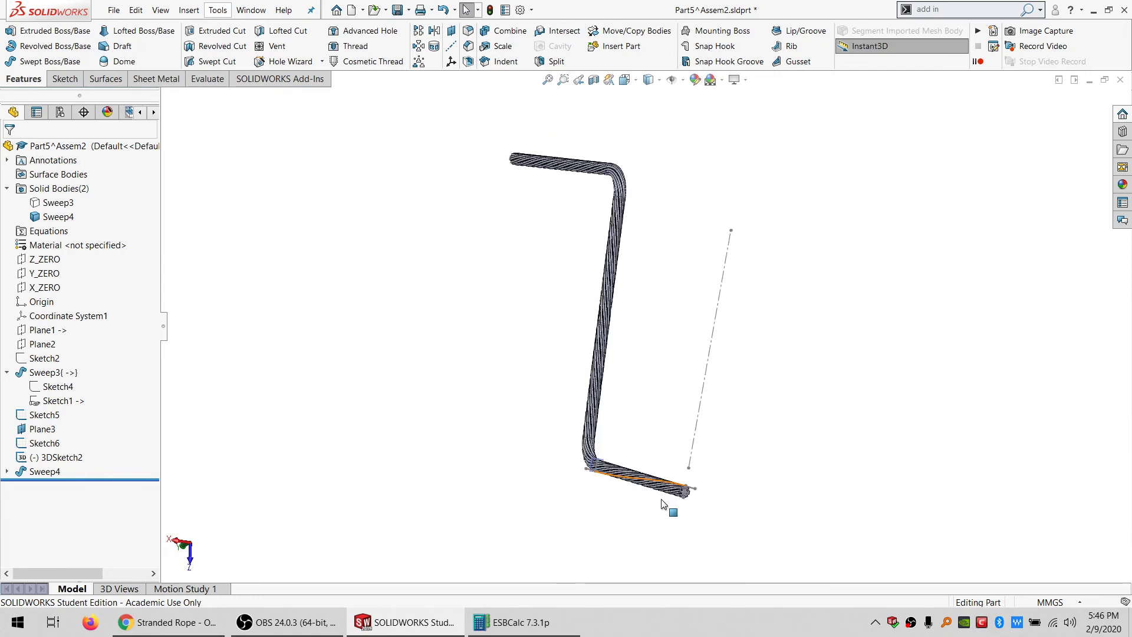
scroll(663, 507, "down", 3)
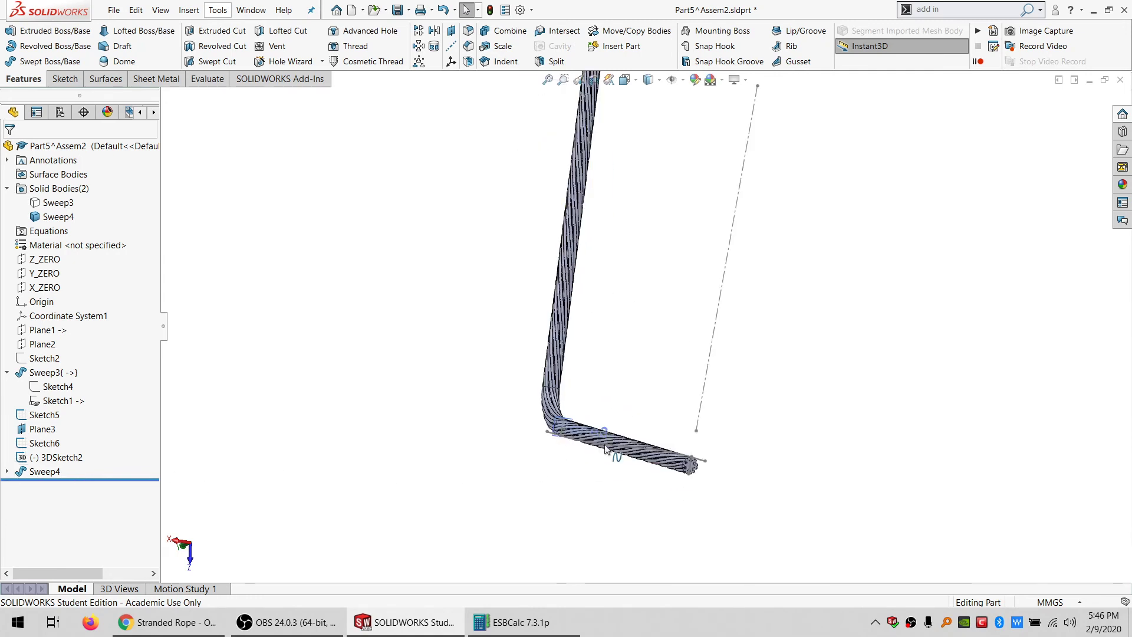
scroll(571, 367, "down", 1)
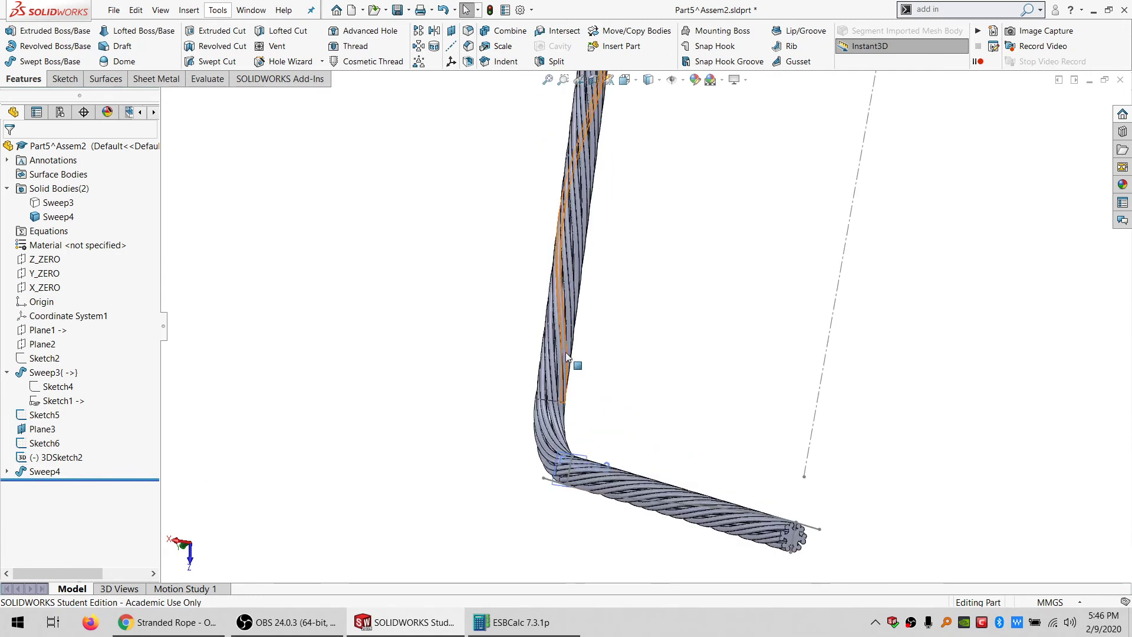
scroll(586, 296, "up", 1)
scroll(650, 241, "up", 2)
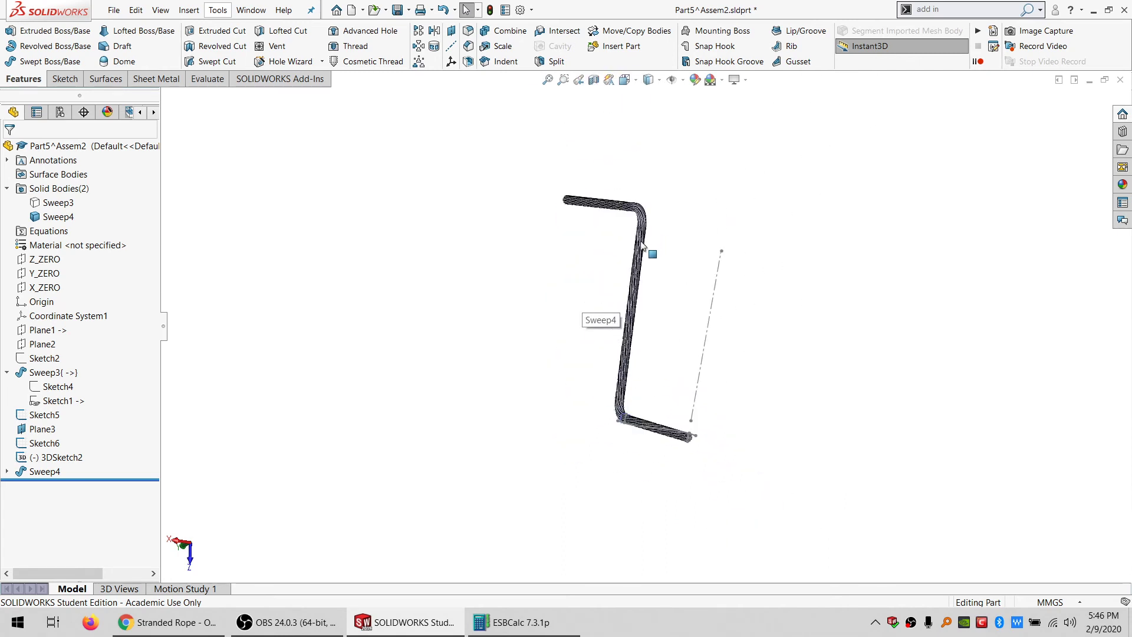
scroll(649, 250, "down", 1)
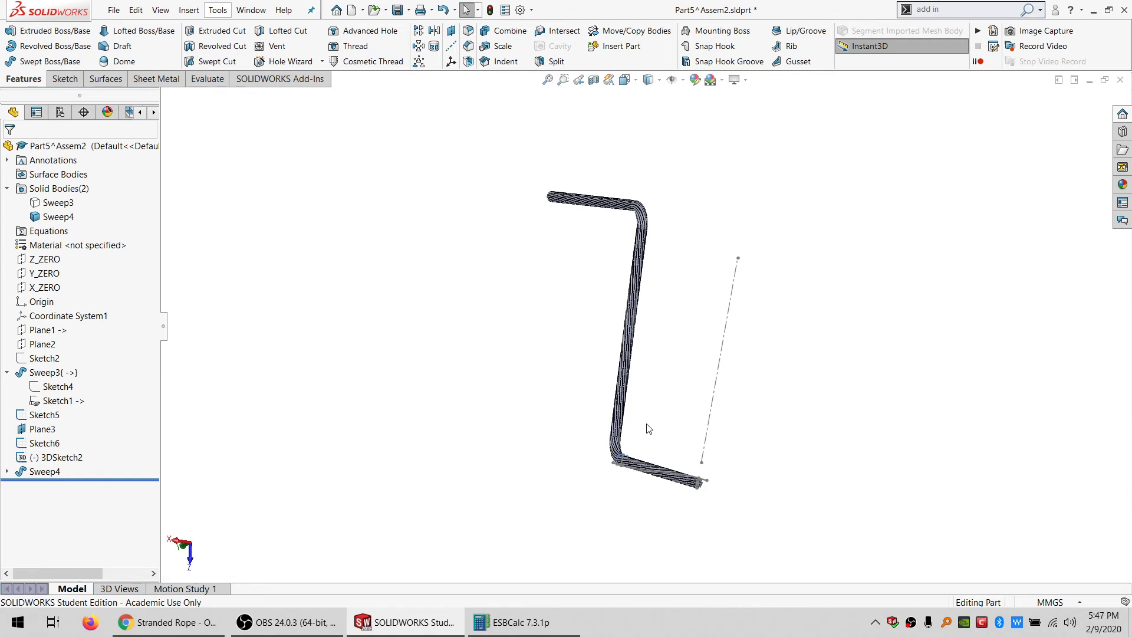
scroll(646, 464, "down", 2)
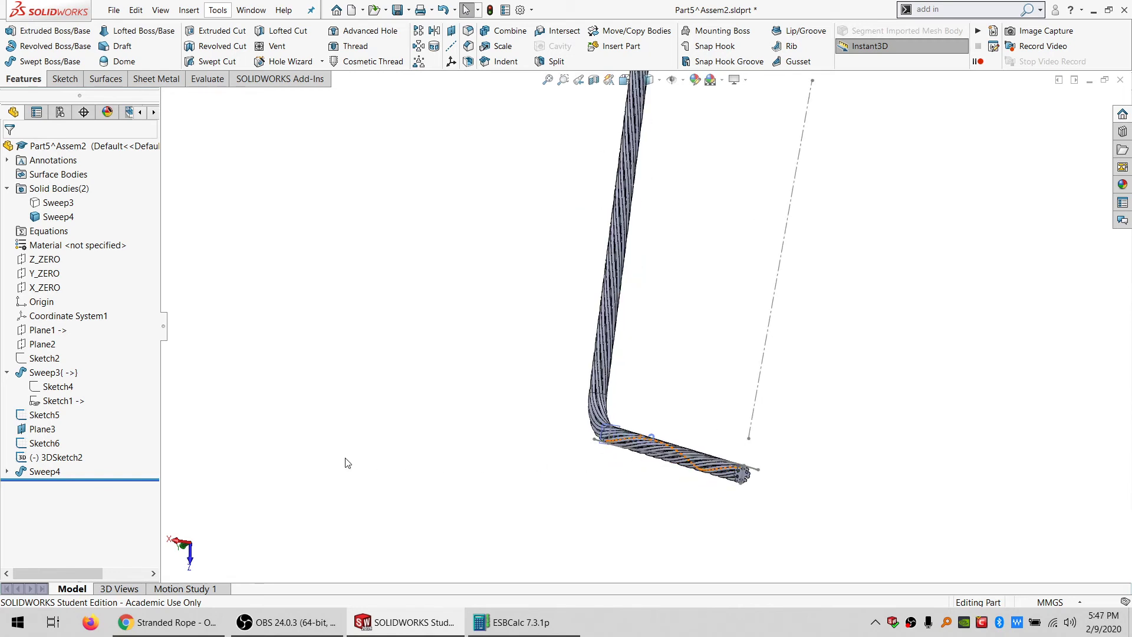
- Hide Plane3 and delete the round rod's solid body Sweep3
left_click(40, 429)
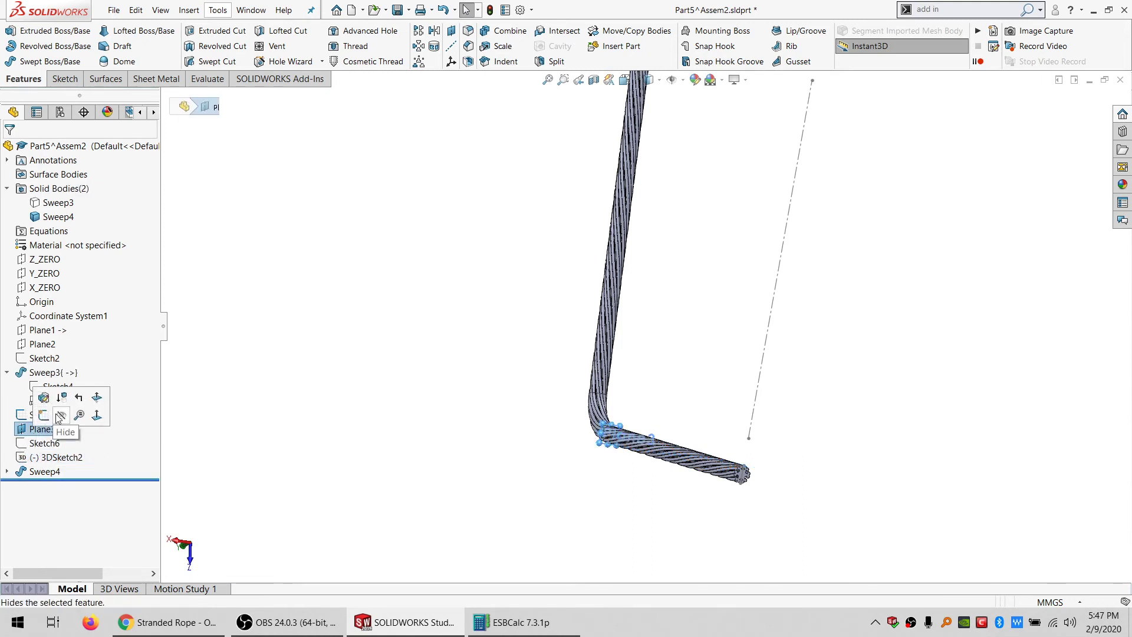
left_click(60, 416)
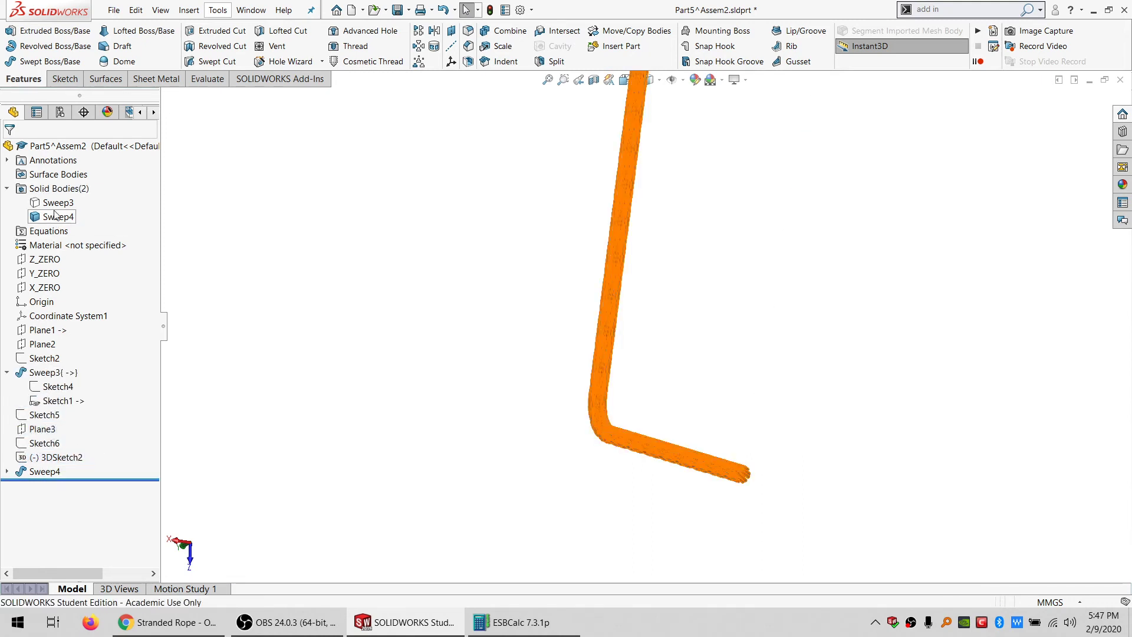
left_click(50, 204)
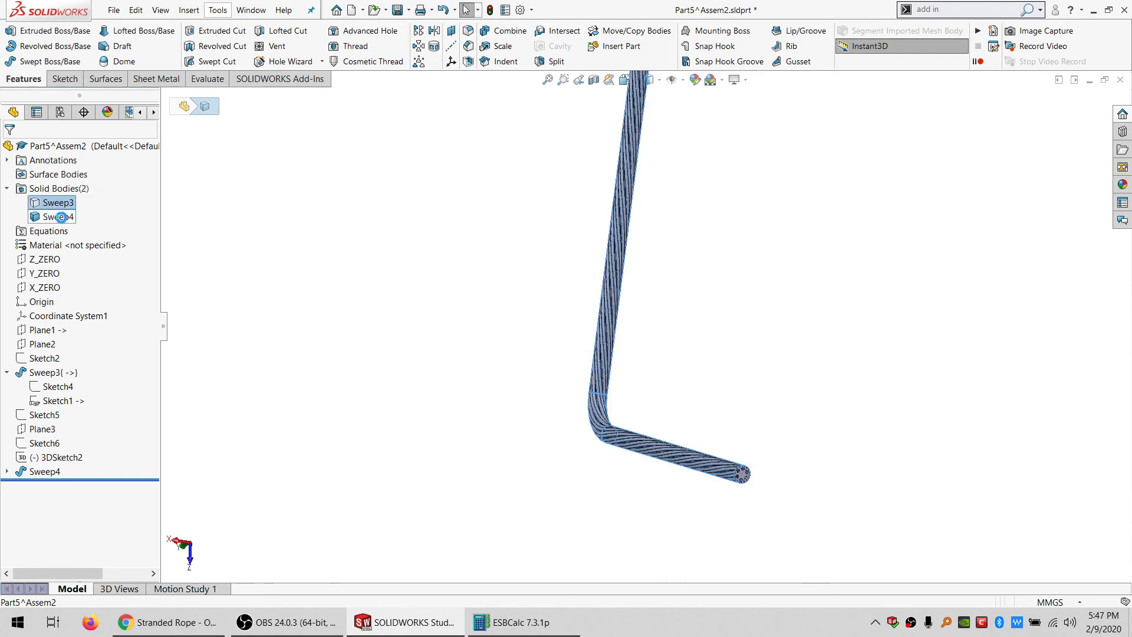
key("Delete")
key("Return")
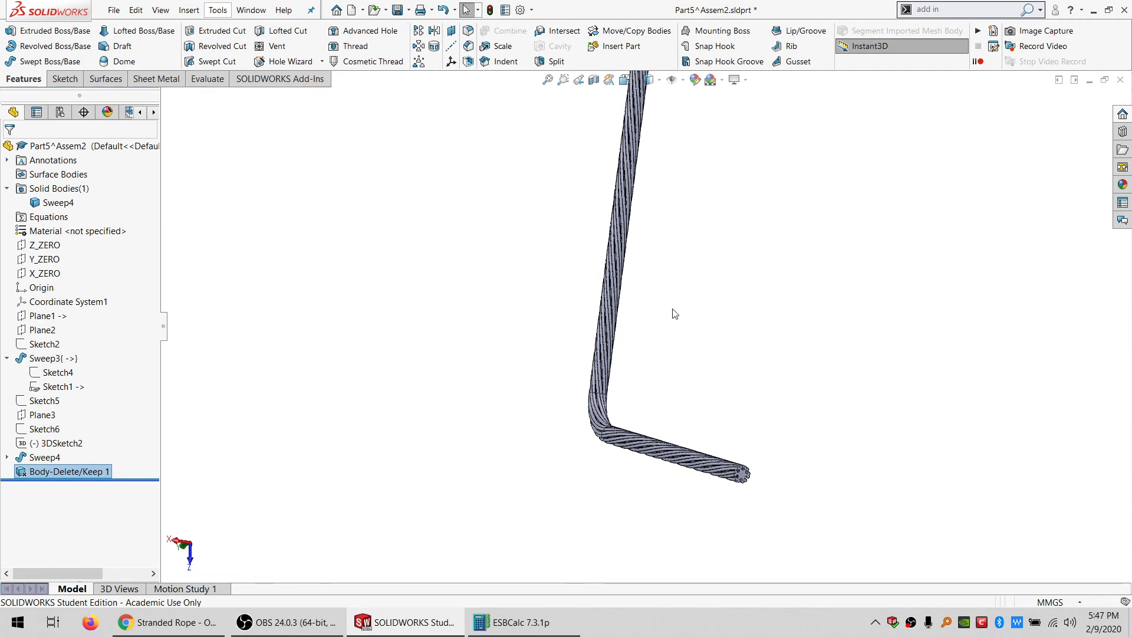
- Assign the Copper material from the Copper Alloys category to the rope part
middle_click_drag(674, 313, 647, 275)
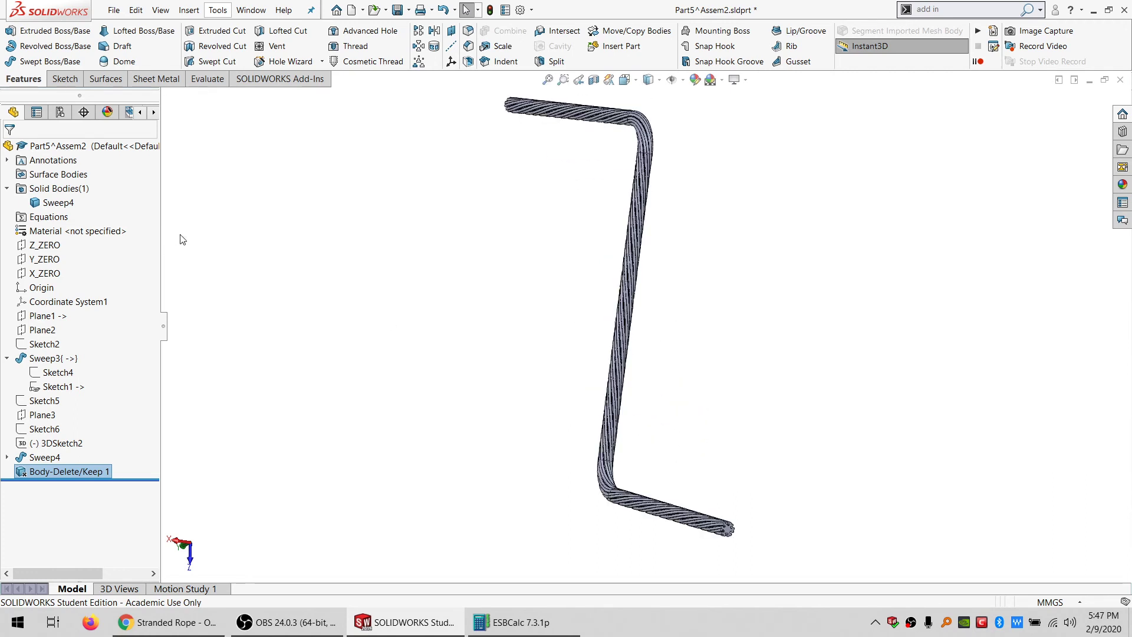
right_click(66, 235)
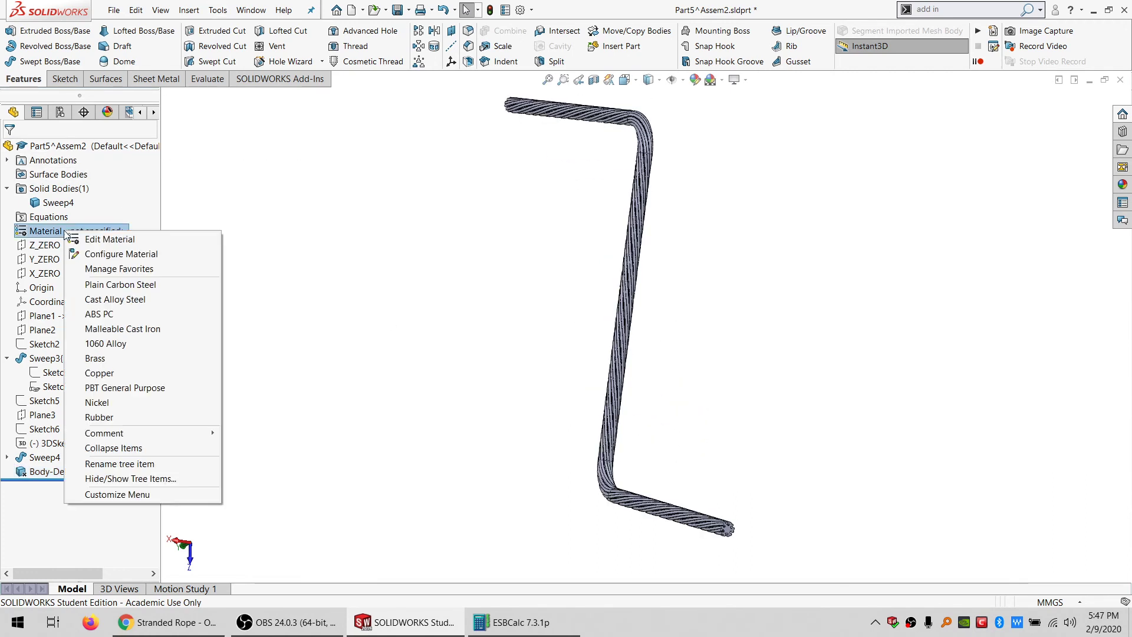
left_click(94, 240)
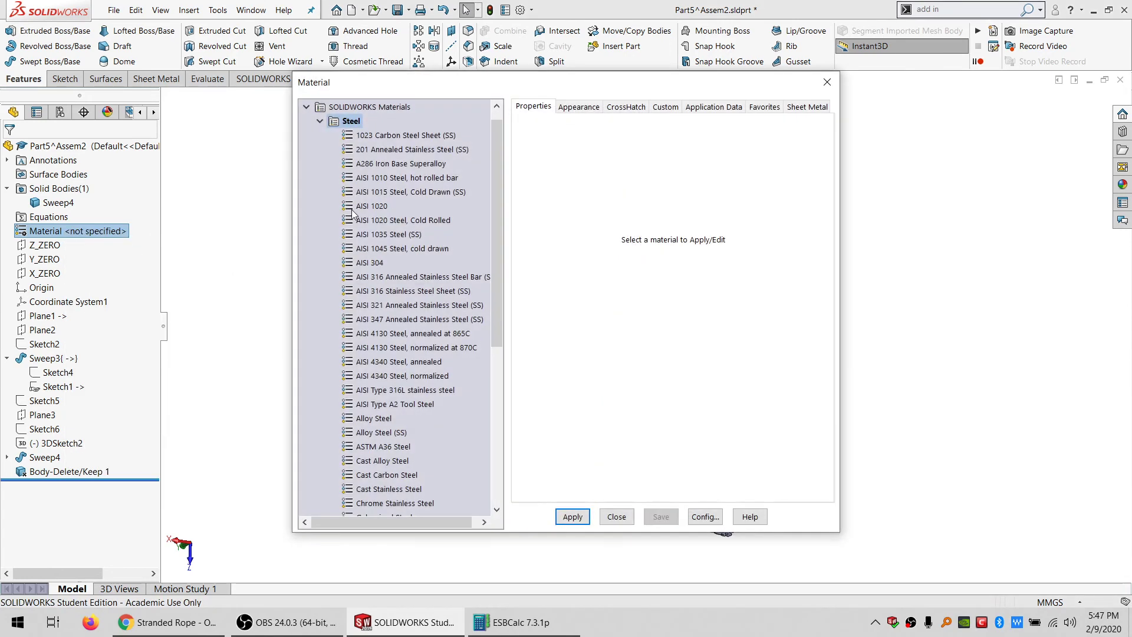
left_click(319, 120)
left_click(325, 175)
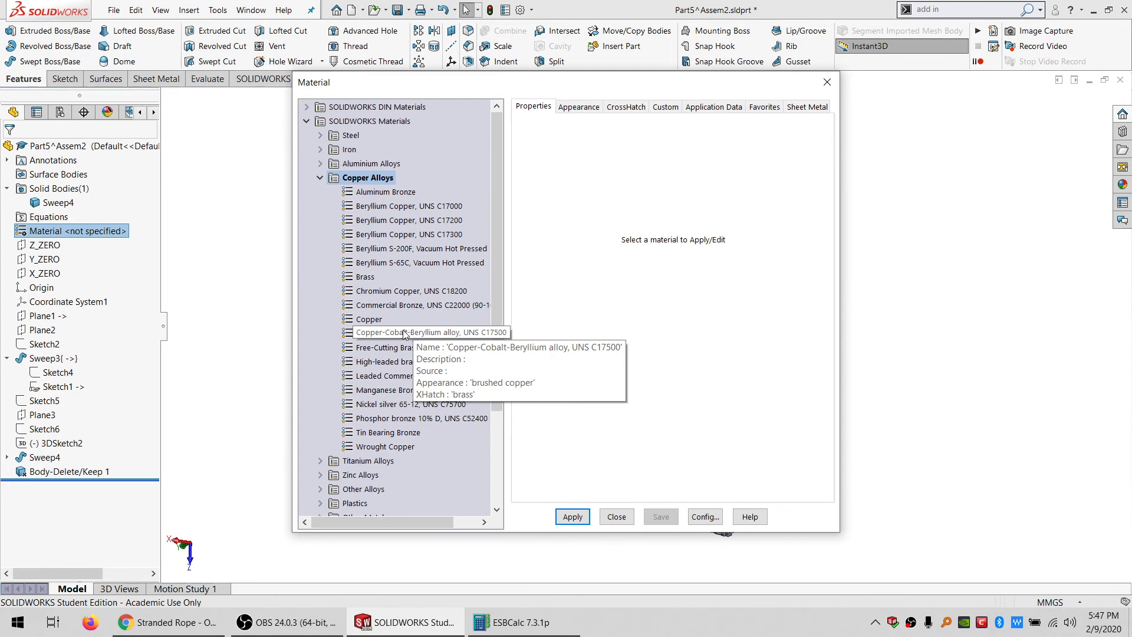
left_click(371, 319)
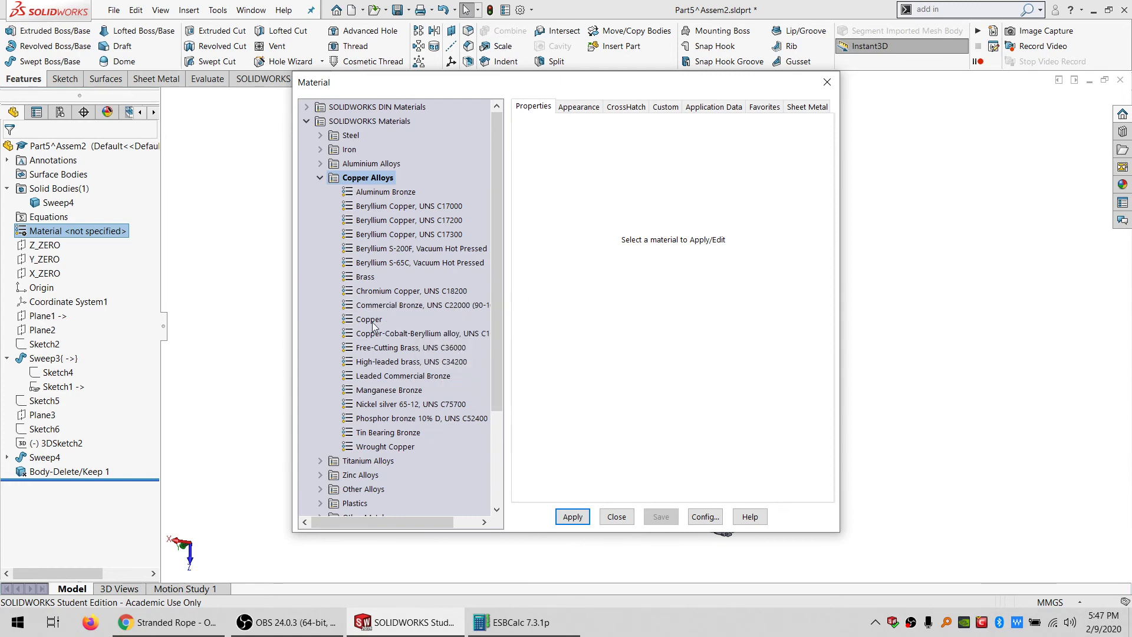
left_click(565, 521)
left_click(615, 516)
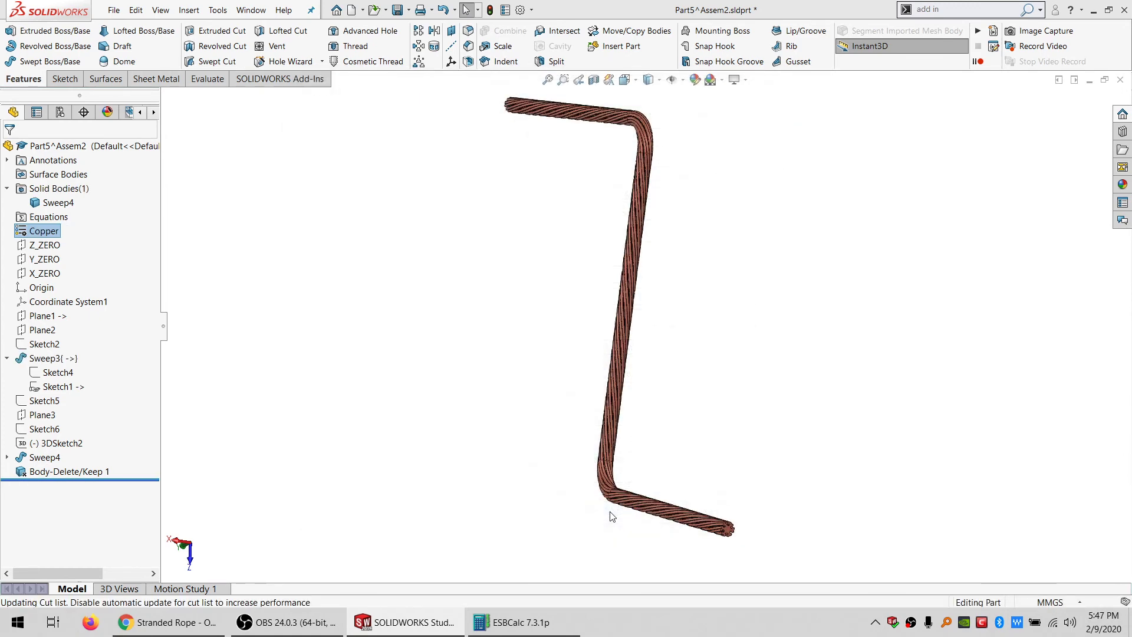
- Switch to the Assem2 assembly and rebuild it with the changed rope part
middle_click_drag(644, 275, 405, 260)
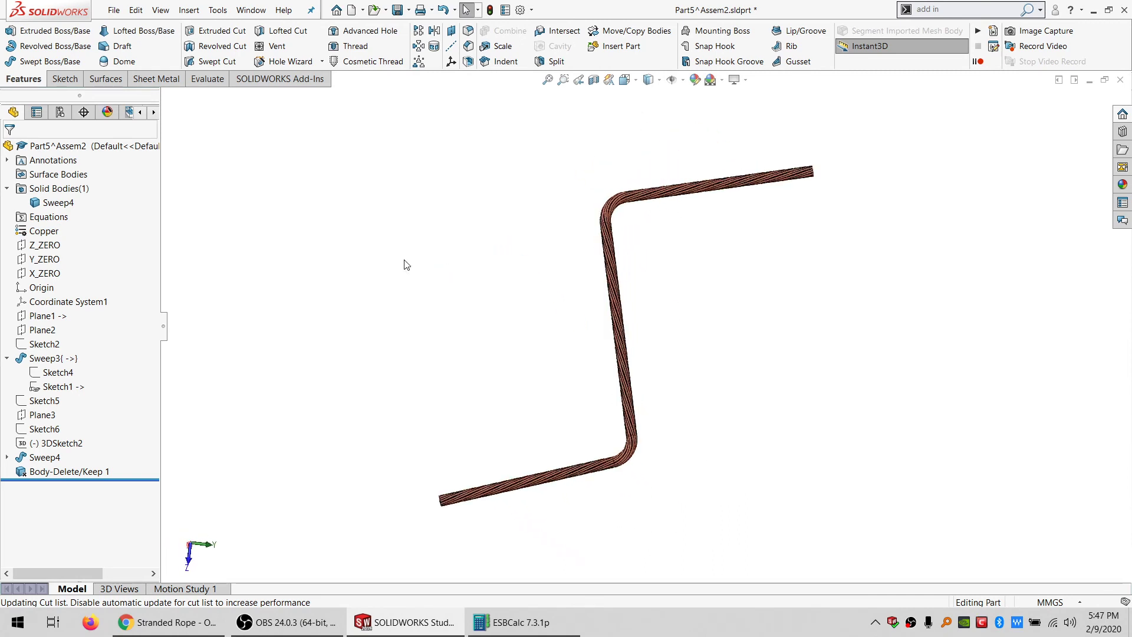
left_click(251, 10)
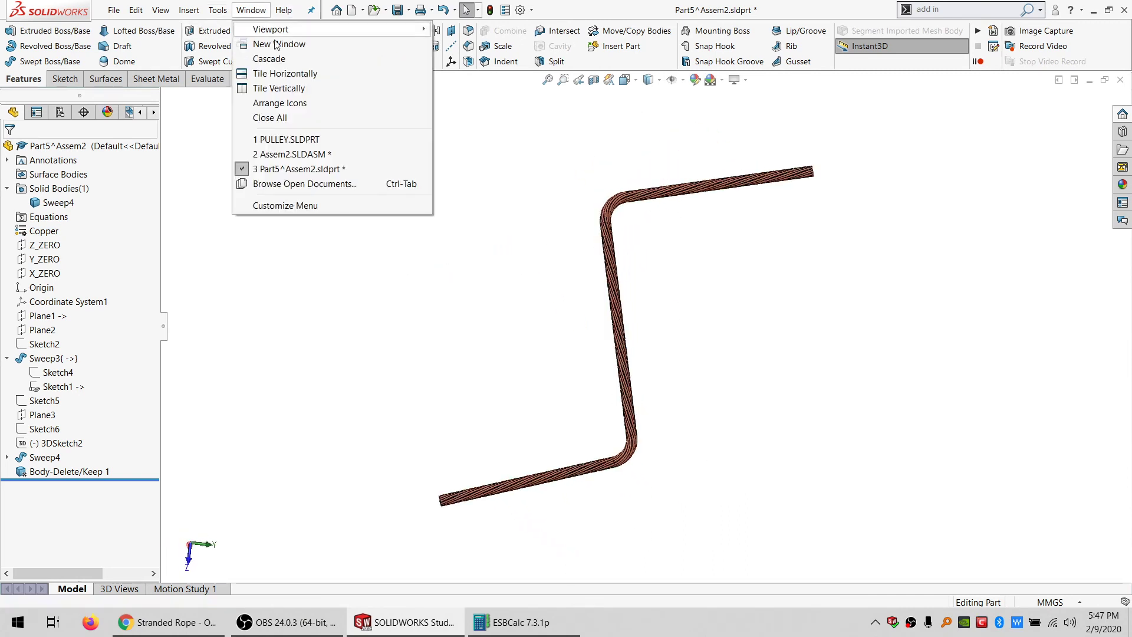
left_click(285, 153)
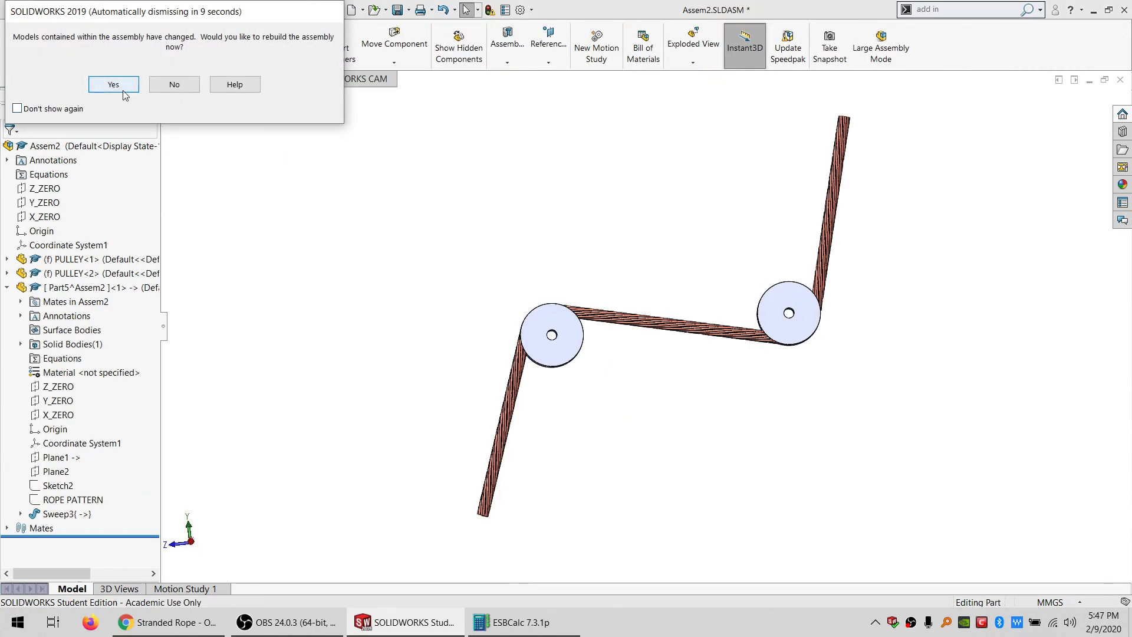
left_click(113, 85)
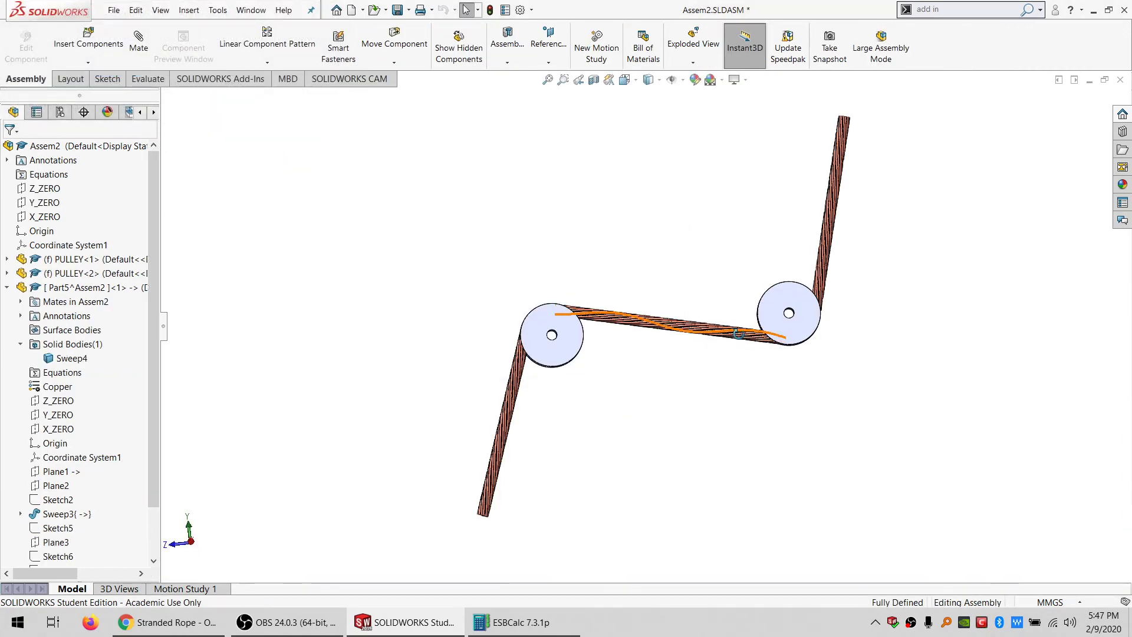
middle_click_drag(661, 324, 770, 349)
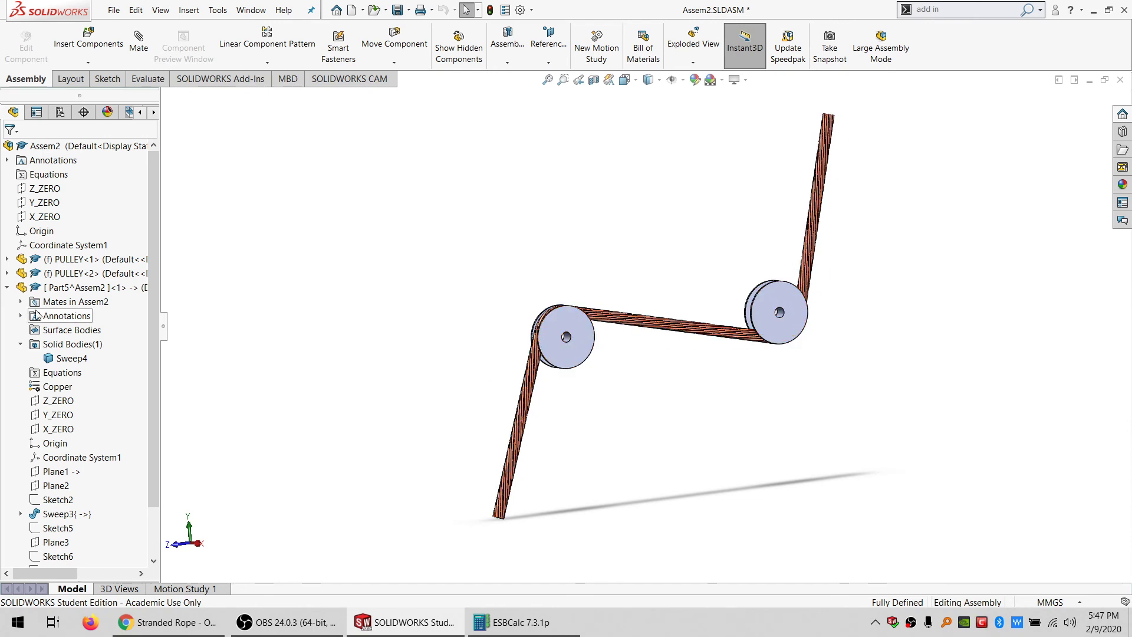
- Save the Assem2 assembly, storing its unsaved virtual rope component internally
left_click(63, 288)
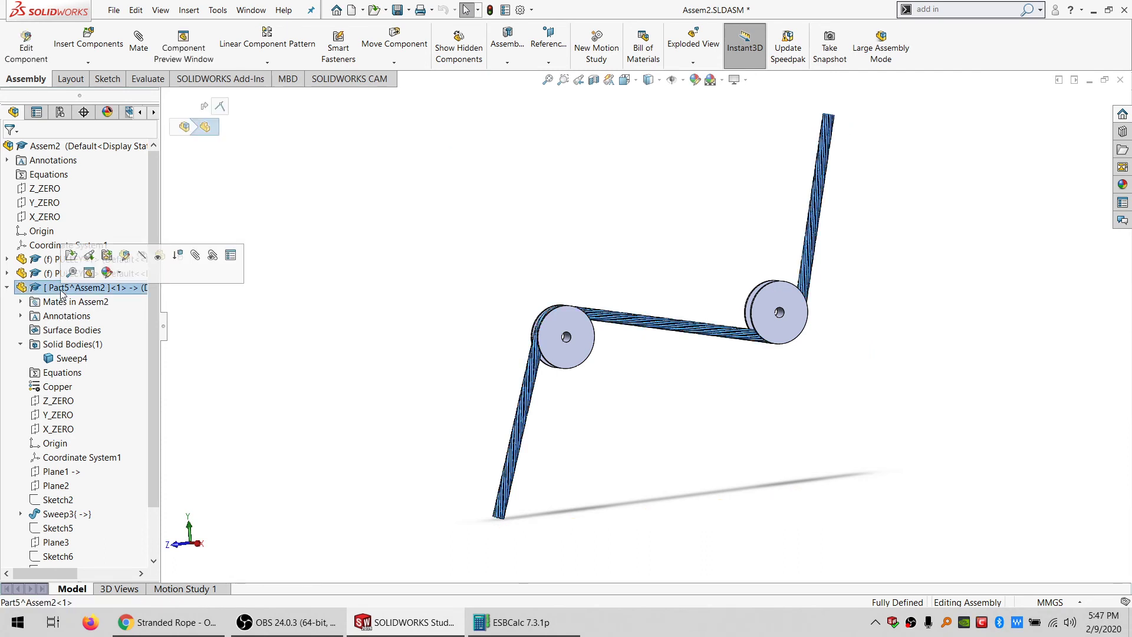
left_click(403, 12)
left_click(276, 247)
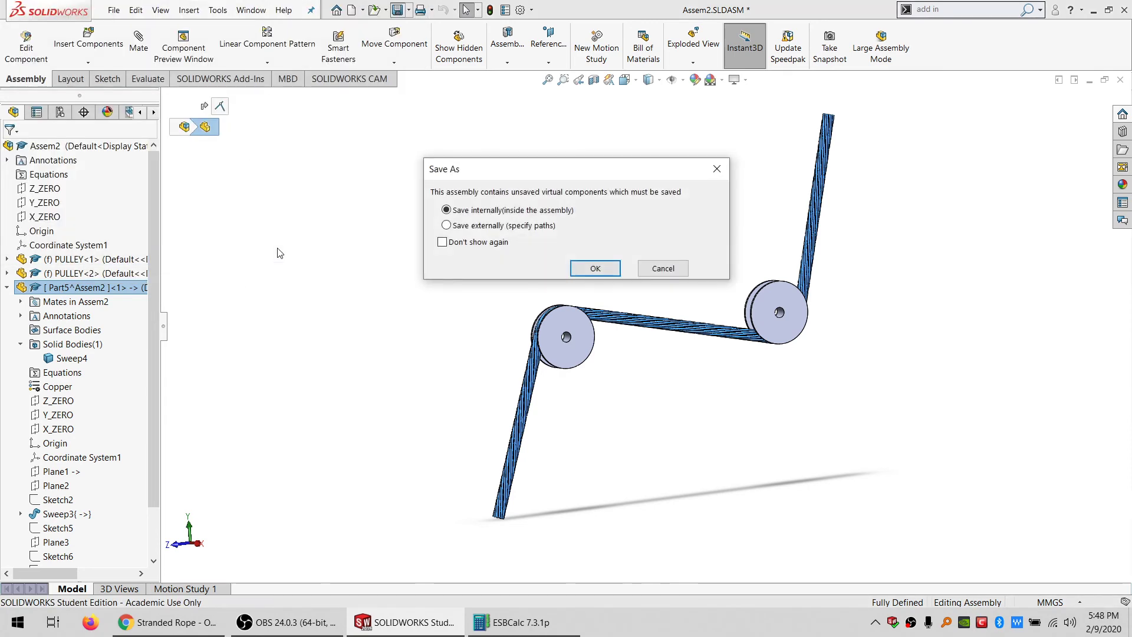
left_click(595, 268)
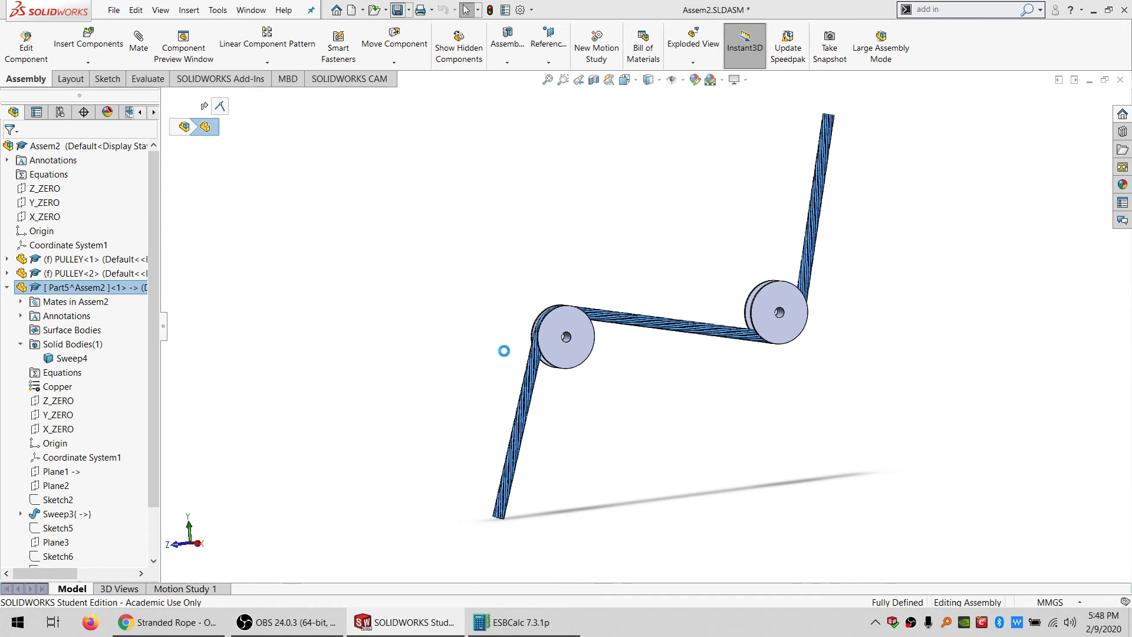
- Open the virtual rope part from the assembly and save it to the Desktop as COPPER ROPE
right_click(76, 295)
left_click(95, 202)
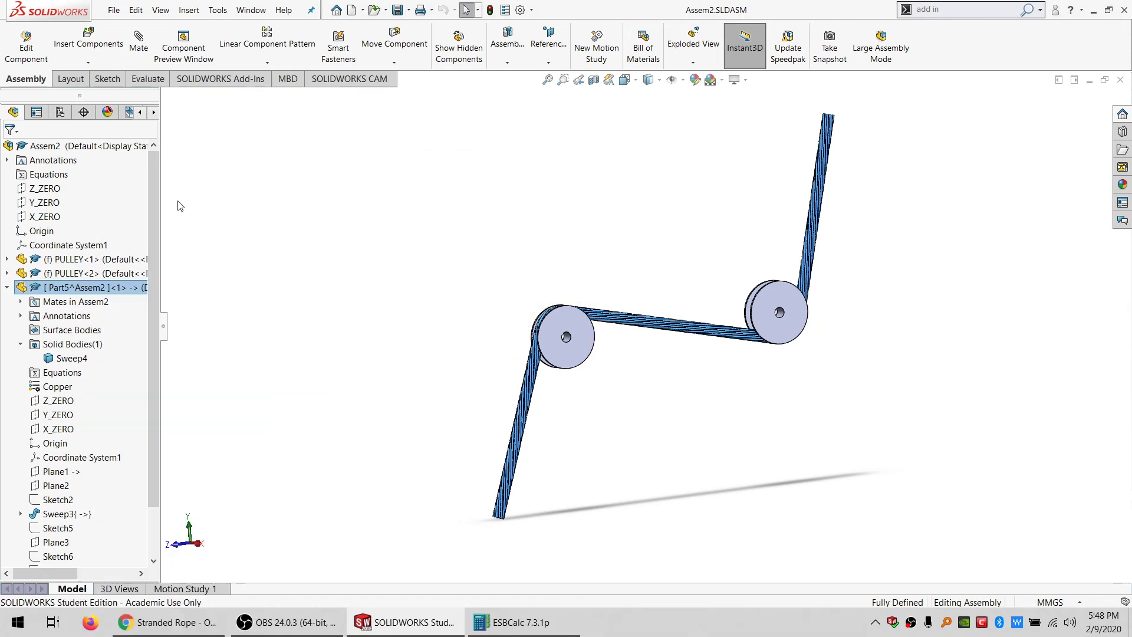
left_click(114, 10)
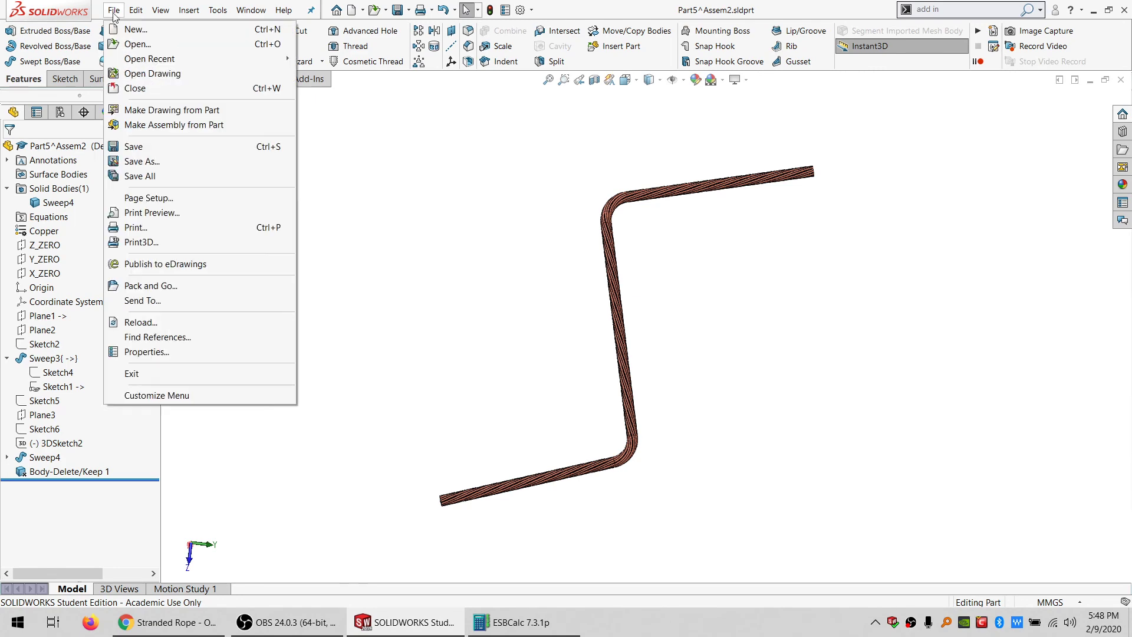
left_click(152, 161)
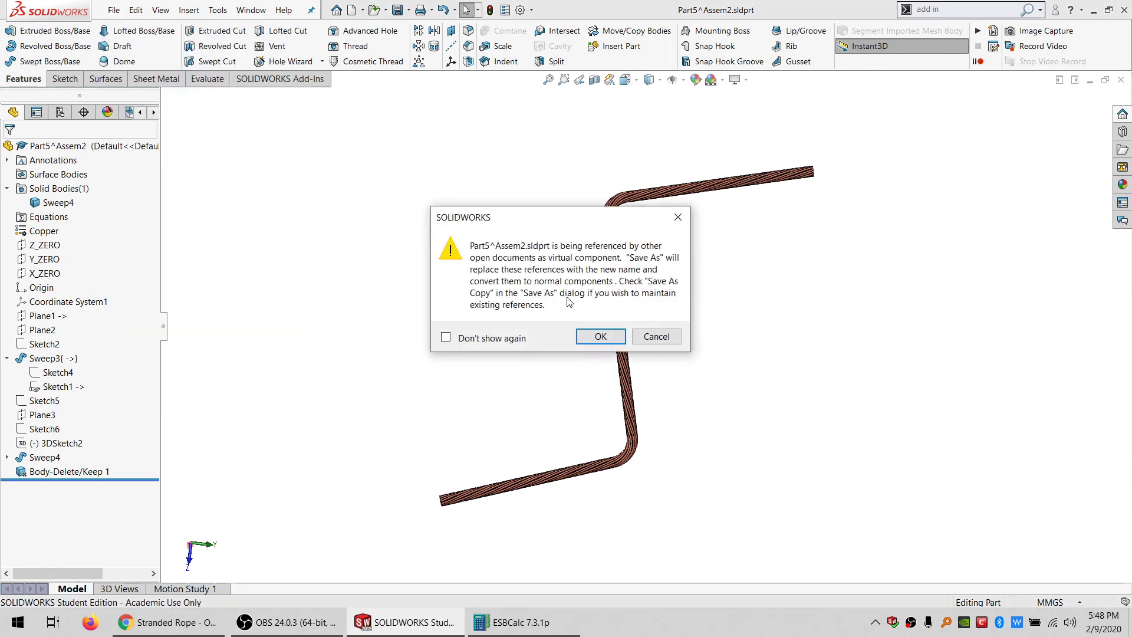
left_click(600, 335)
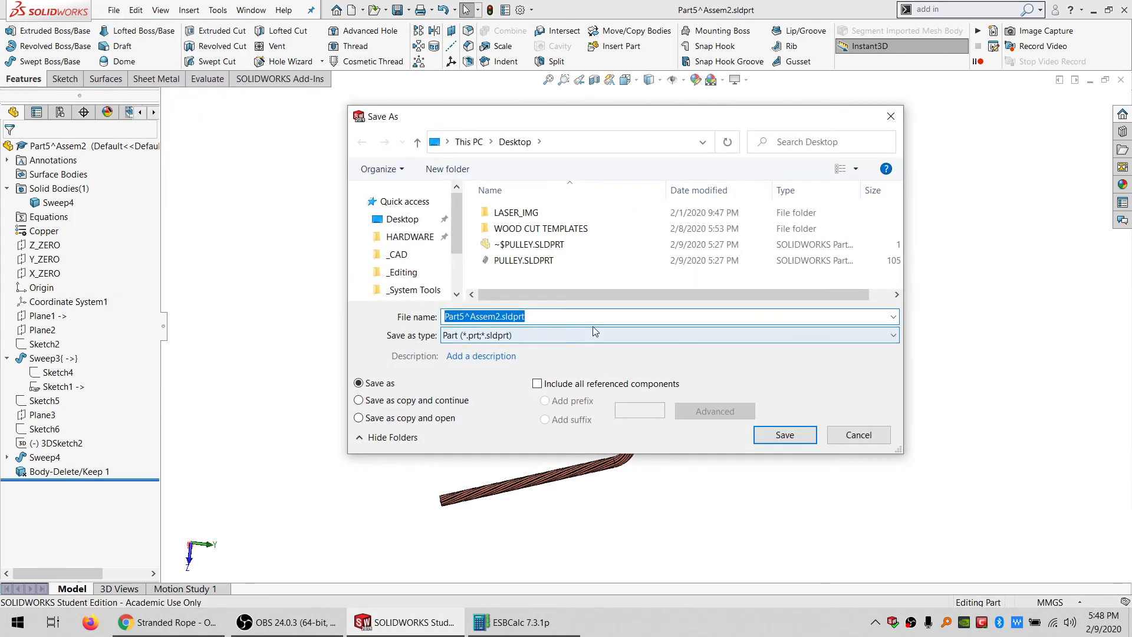
type("COPPER ROPE")
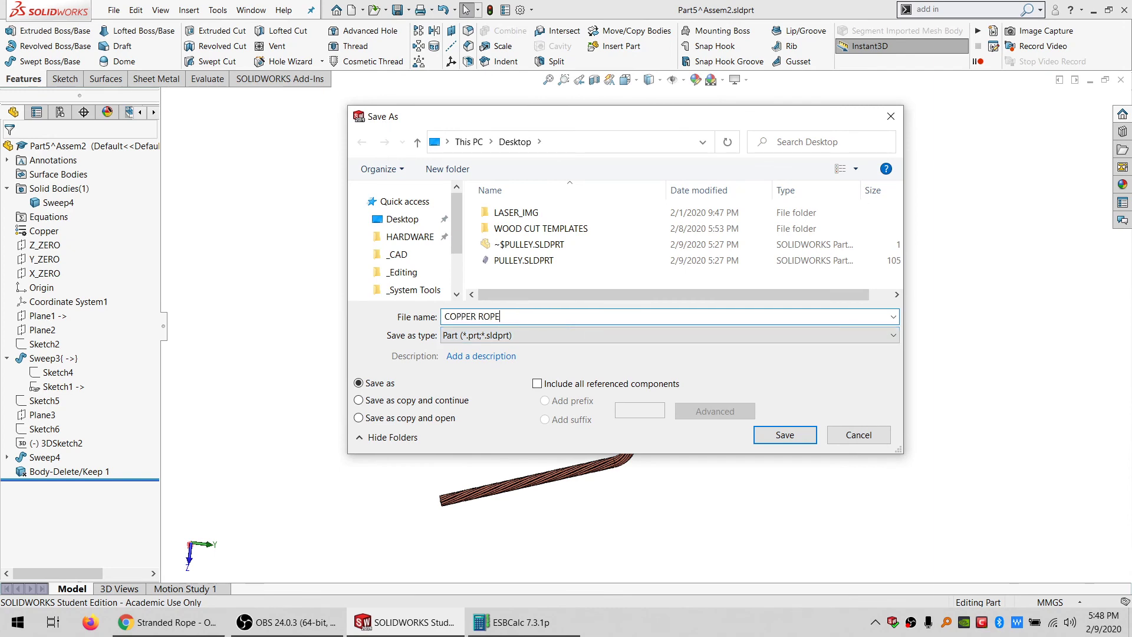
key("Return")
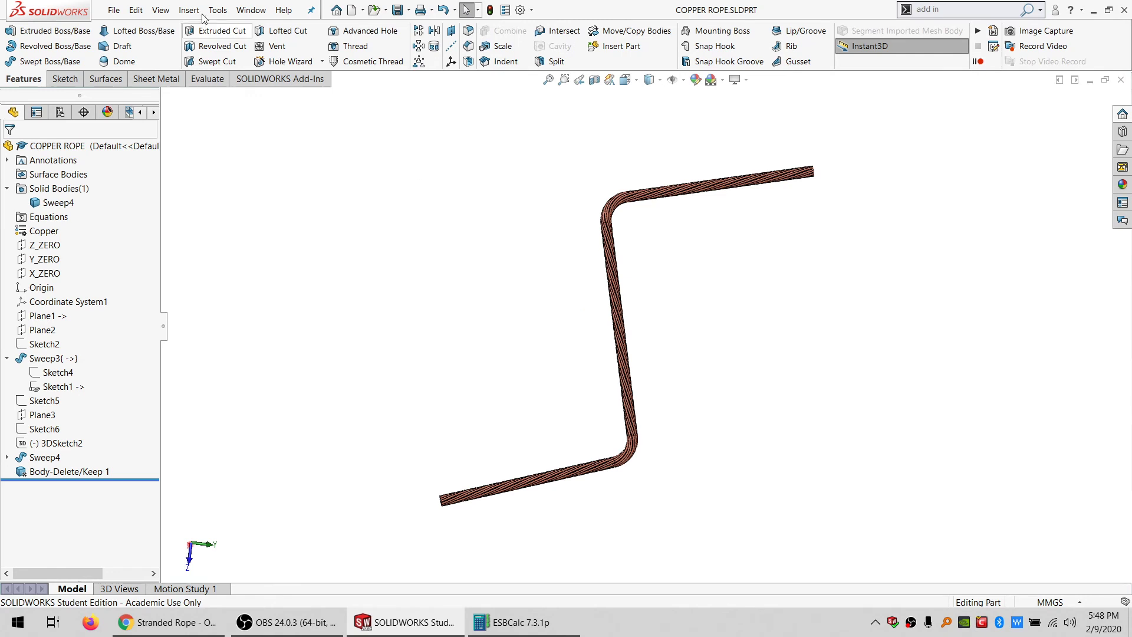
- Return to the Assem2 assembly, save it and collapse the COPPER ROPE component's feature list
left_click(251, 10)
left_click(292, 154)
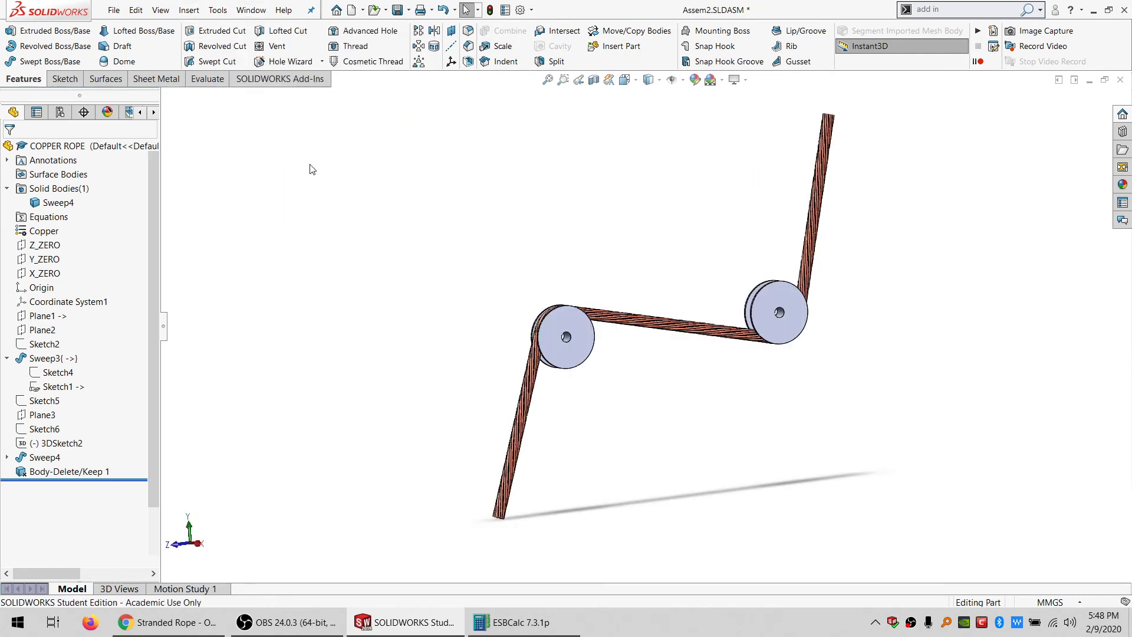
left_click(397, 12)
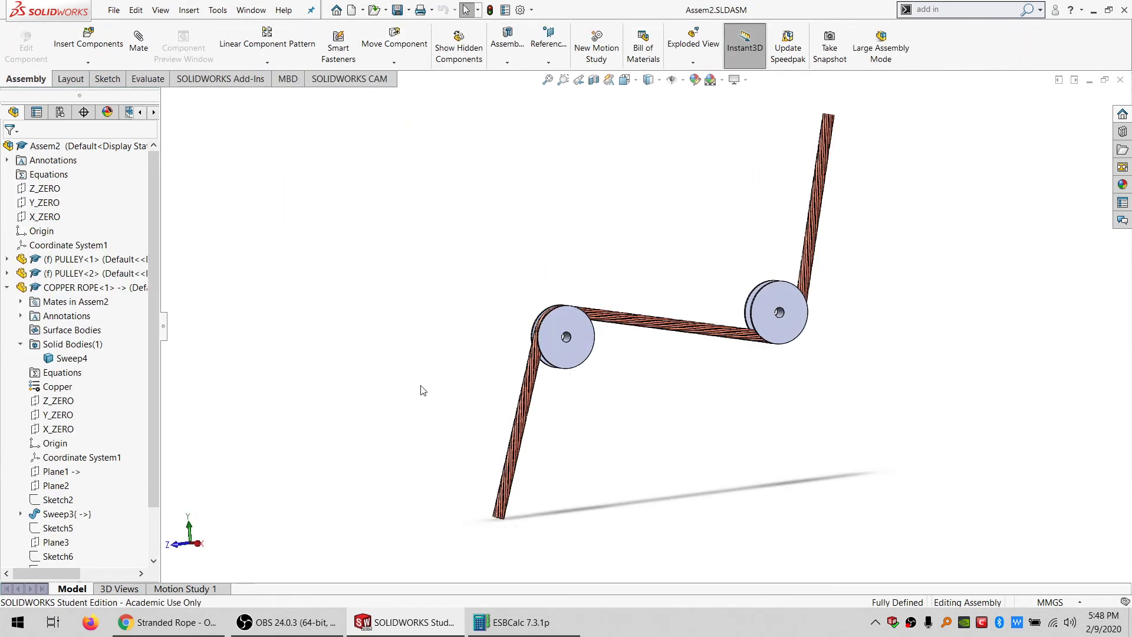
left_click(16, 289)
left_click(9, 288)
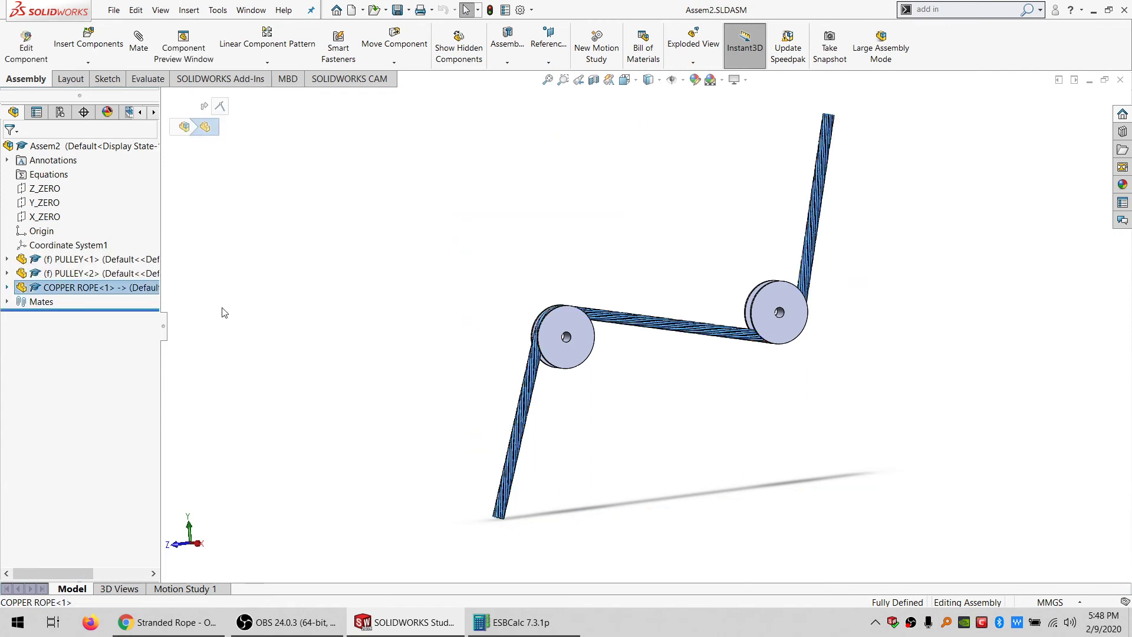
- Float the fixed PULLEY<2> component so it can be moved
scroll(605, 347, "down", 2)
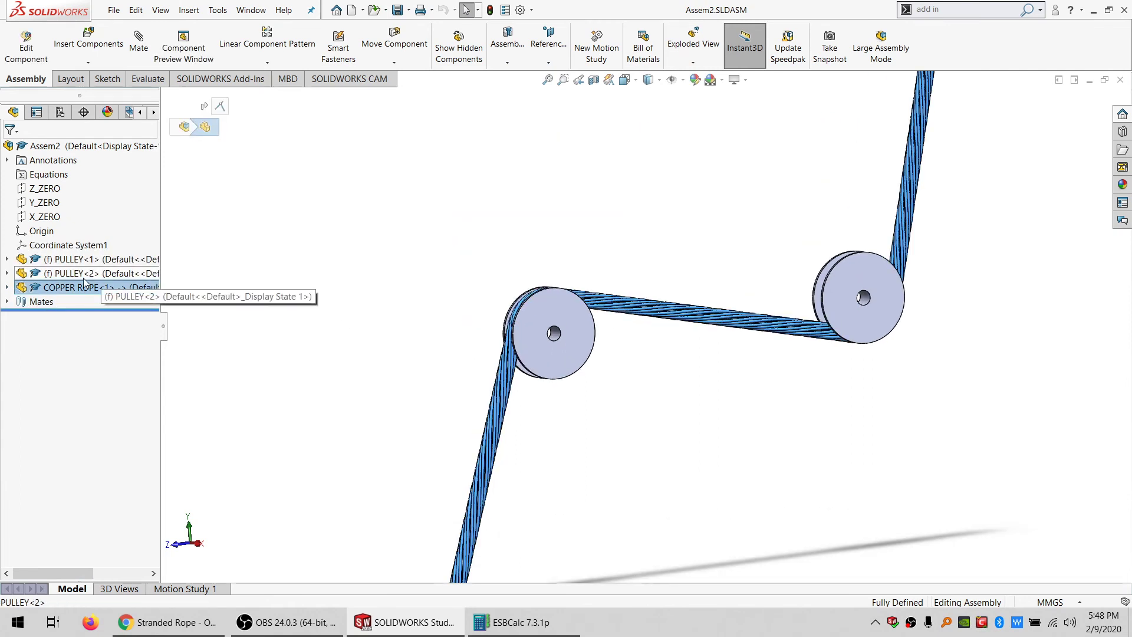
mouse_move(83, 259)
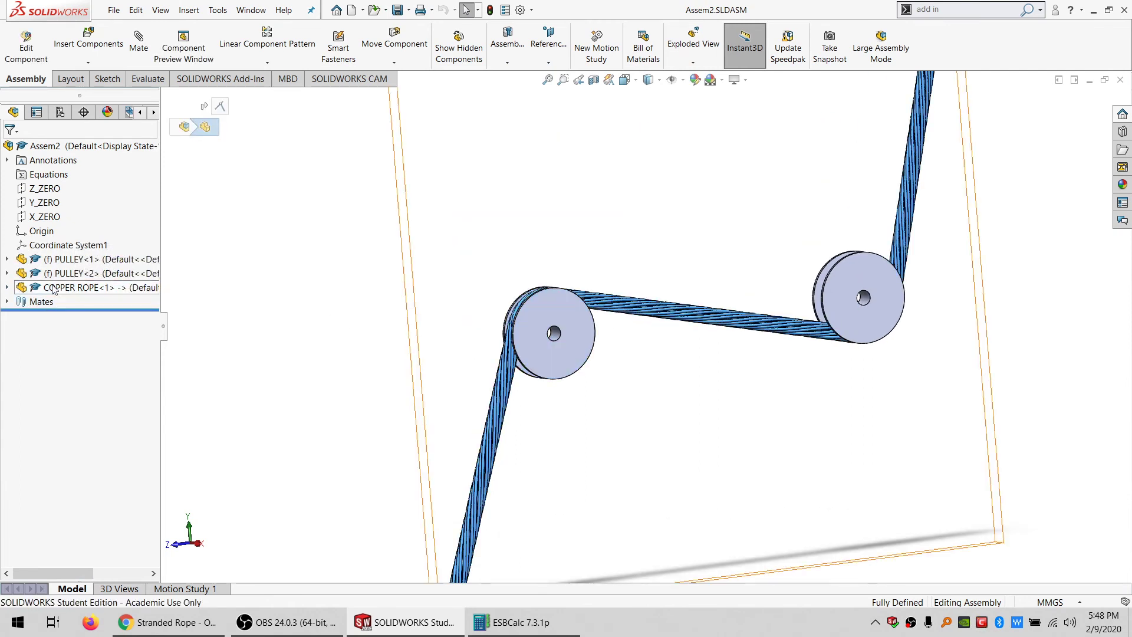
right_click(63, 272)
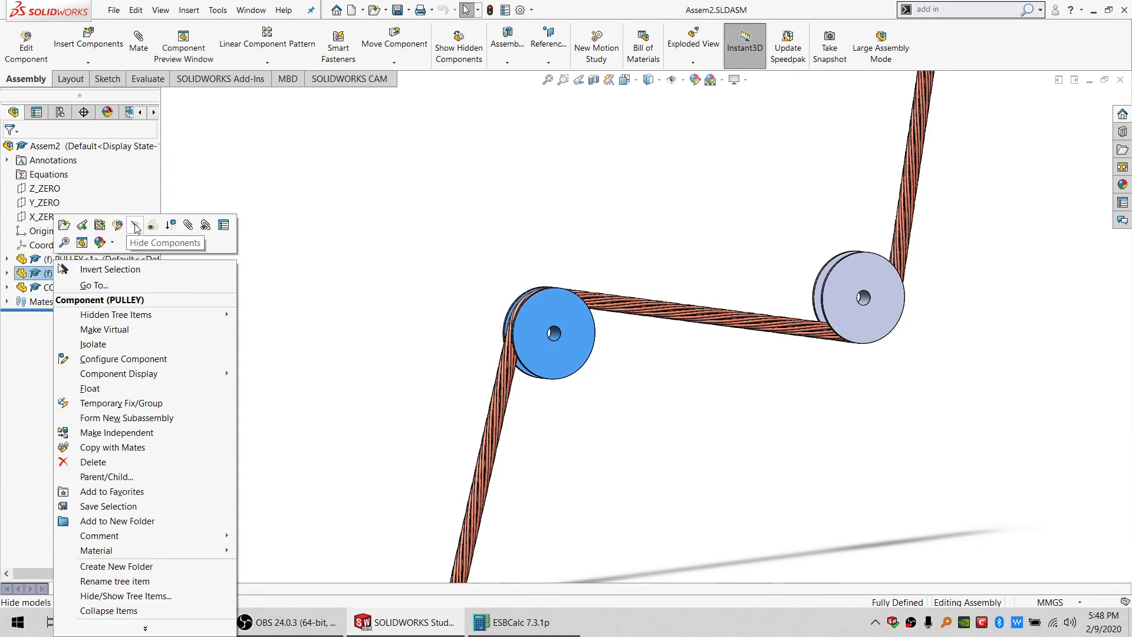
left_click(92, 388)
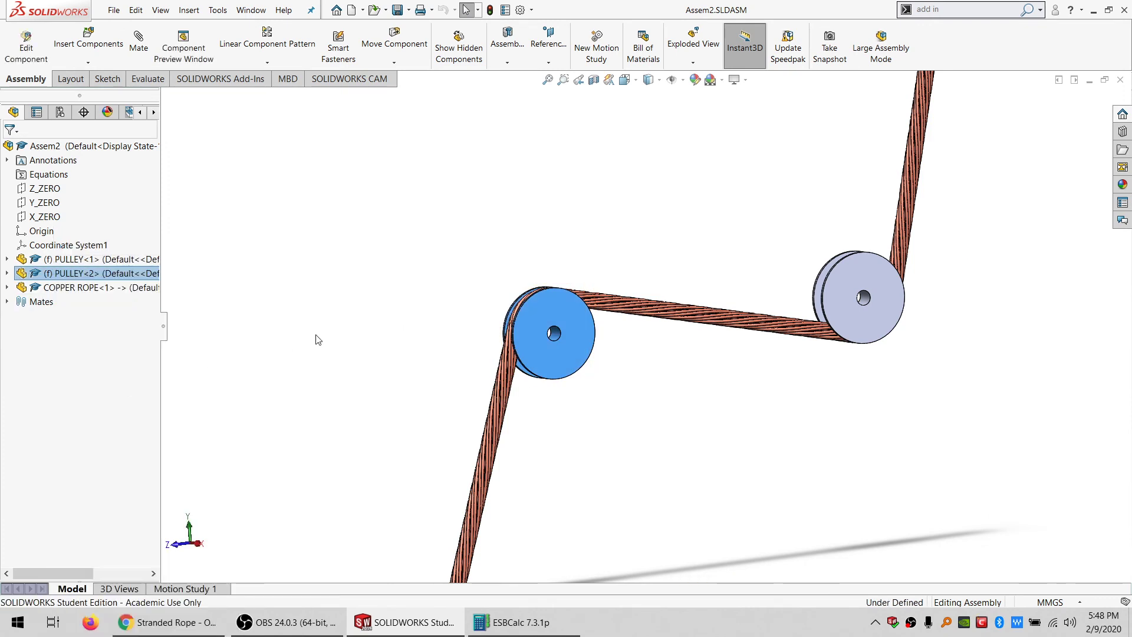
- Move PULLEY<2> farther away from PULLEY<1> and rebuild the assembly to update the rope path
left_click_drag(571, 332, 419, 295)
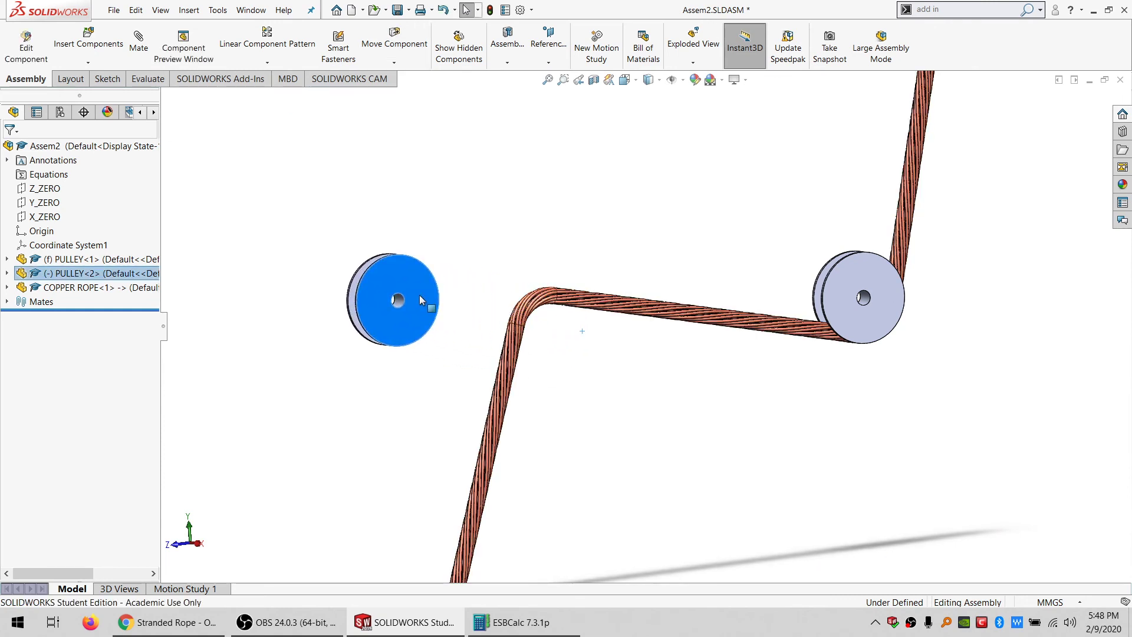
left_click(494, 336)
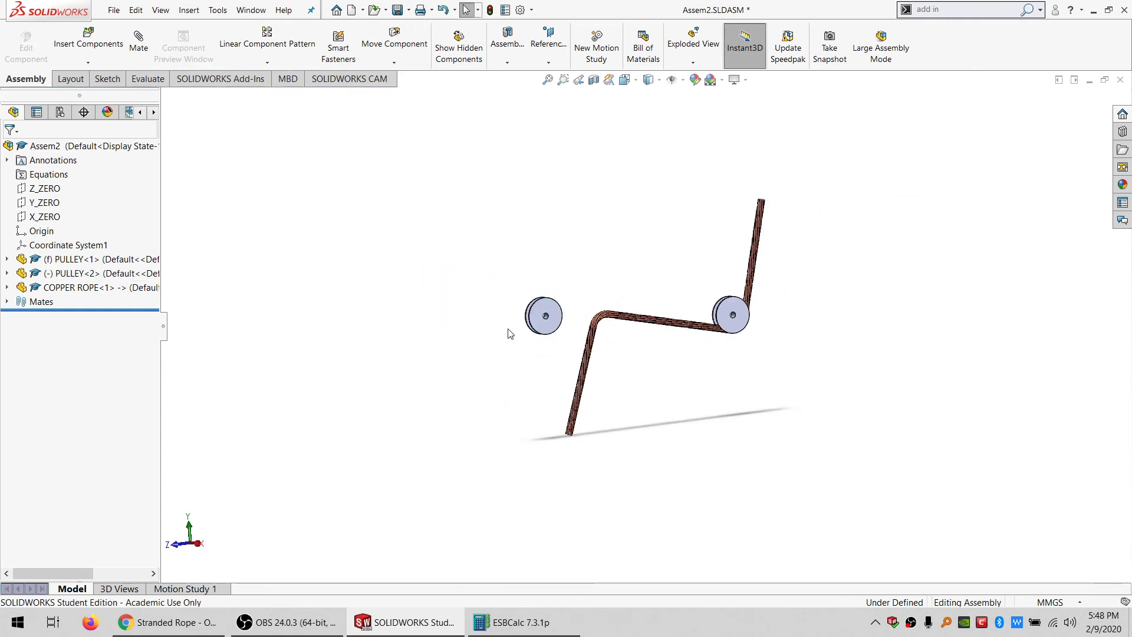
key("ctrl+b")
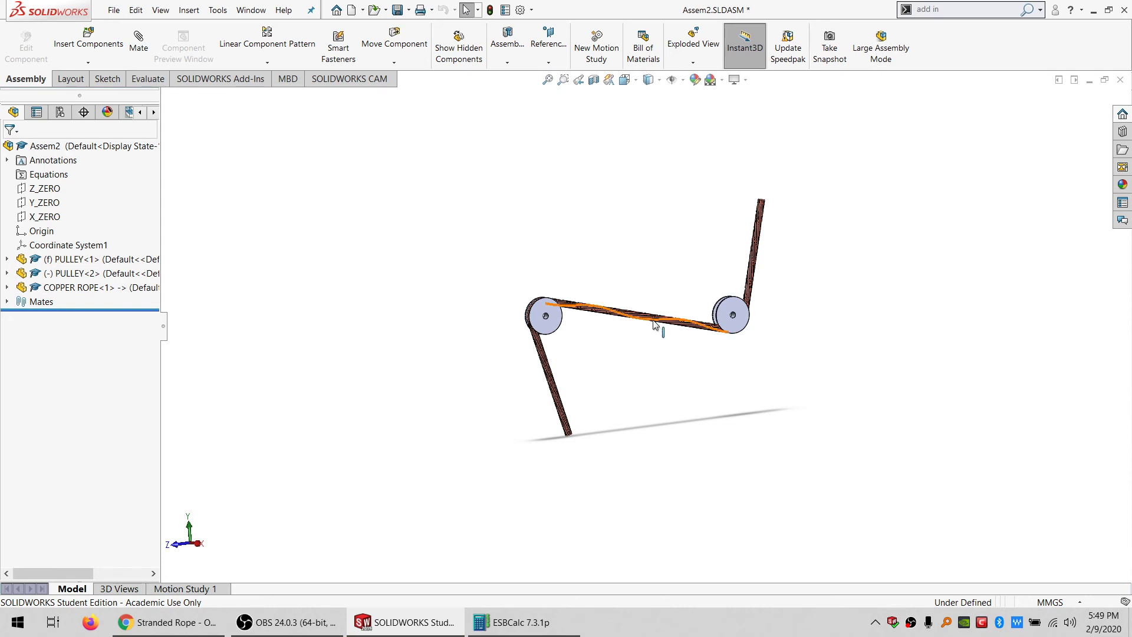
scroll(650, 330, "down", 3)
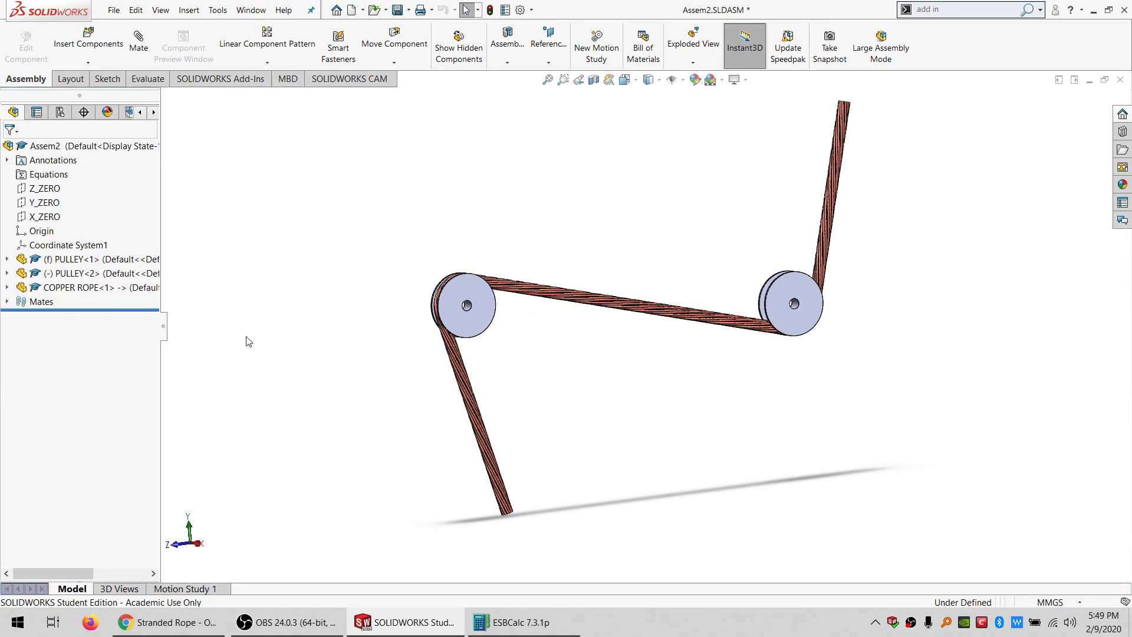
- Open the COPPER ROPE component of the Assem2 assembly as a separate part and keep that part as the active document
left_click(71, 287)
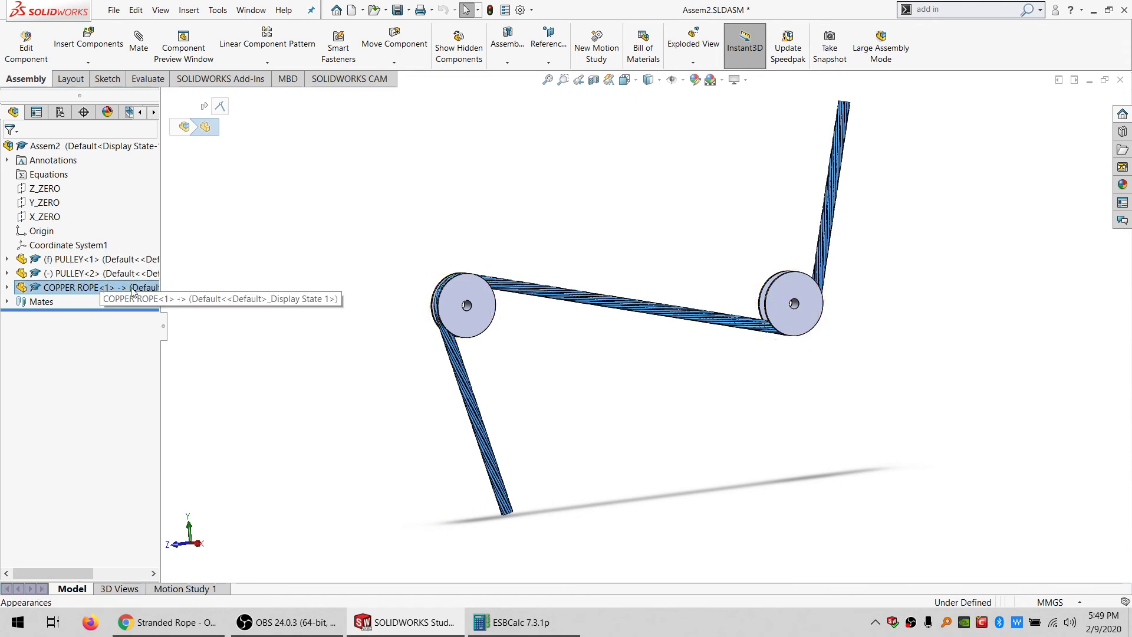
right_click(72, 287)
left_click(94, 228)
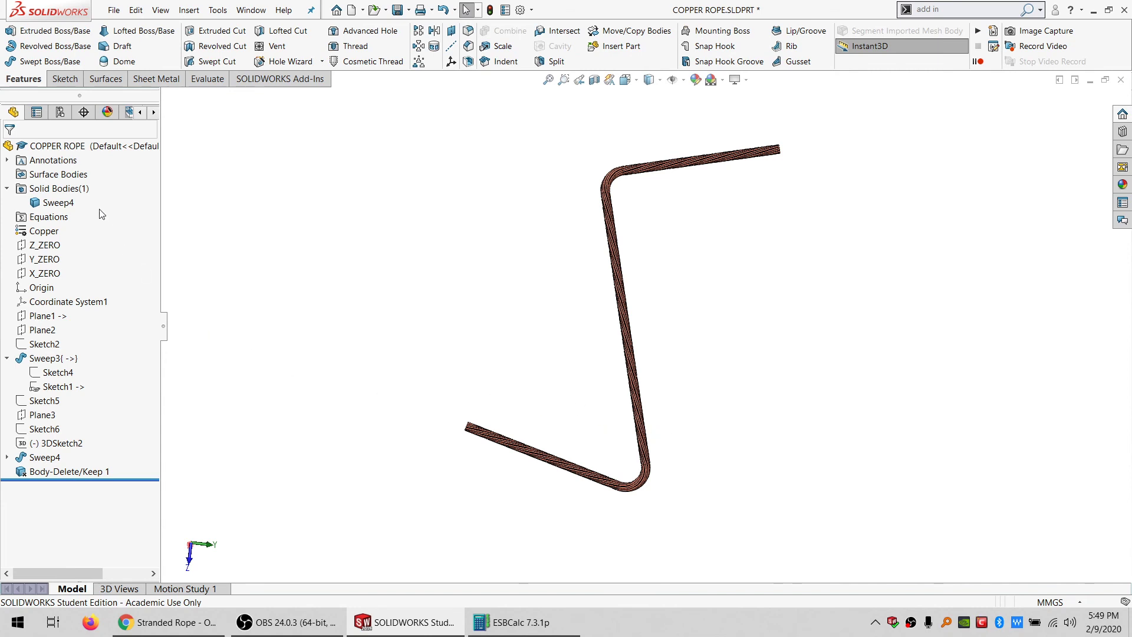
left_click(261, 11)
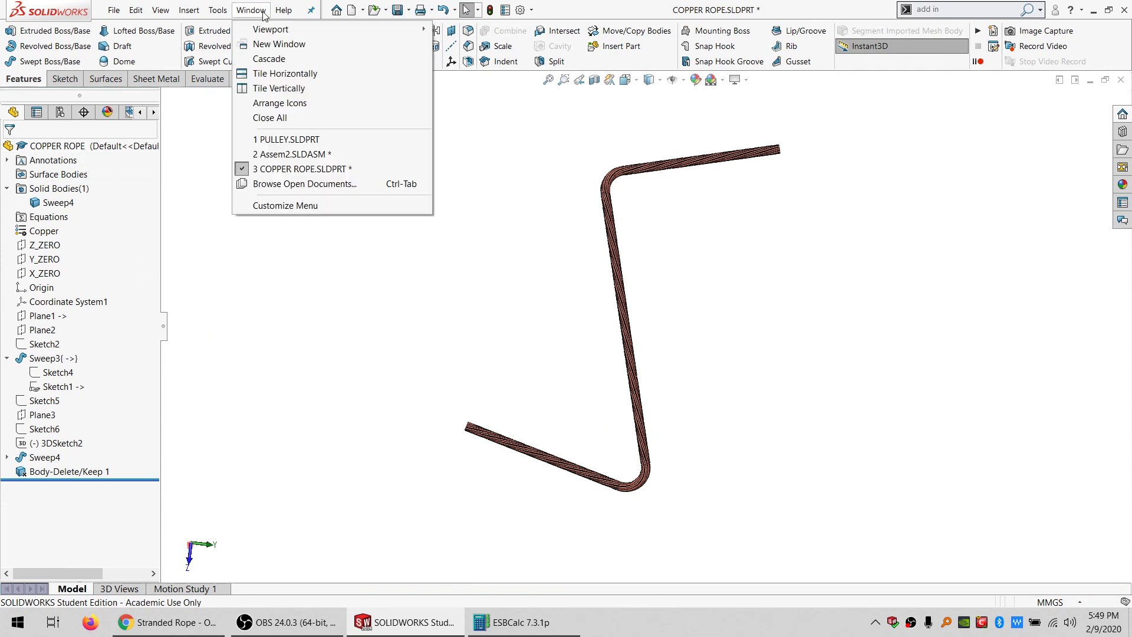
mouse_move(274, 156)
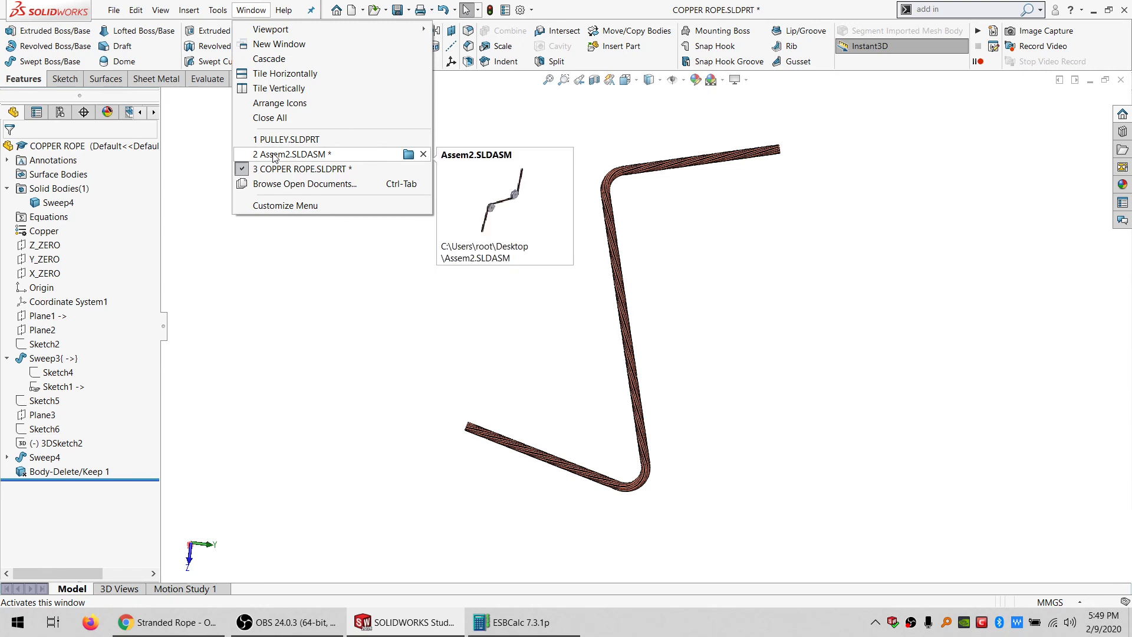
left_click(264, 170)
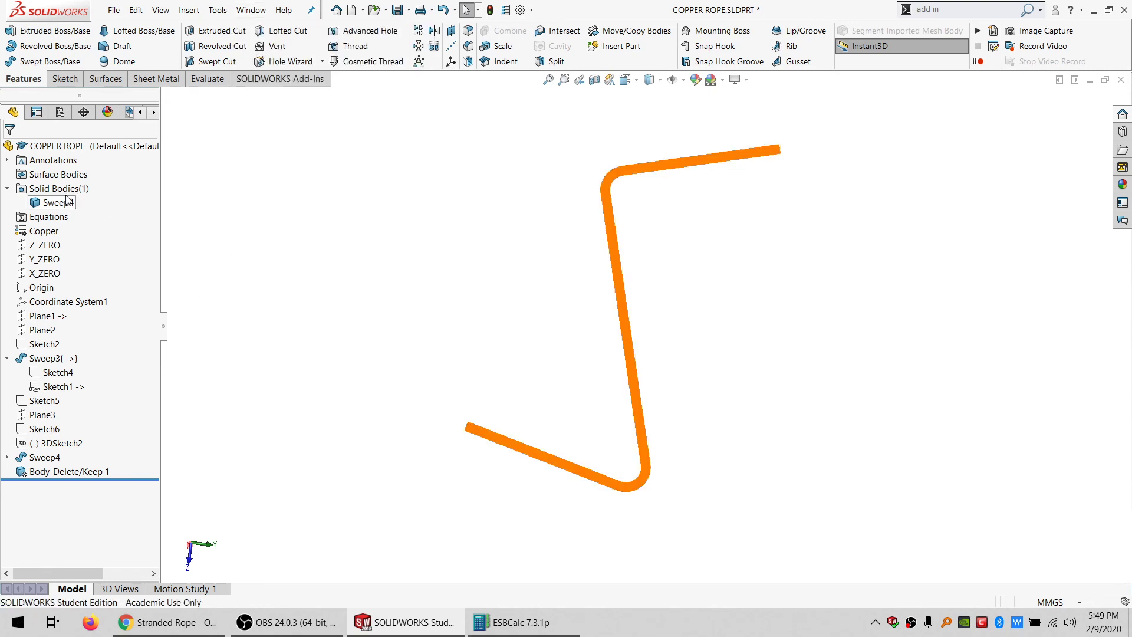
- Open the external references of the COPPER ROPE part and lock all of them
right_click(49, 145)
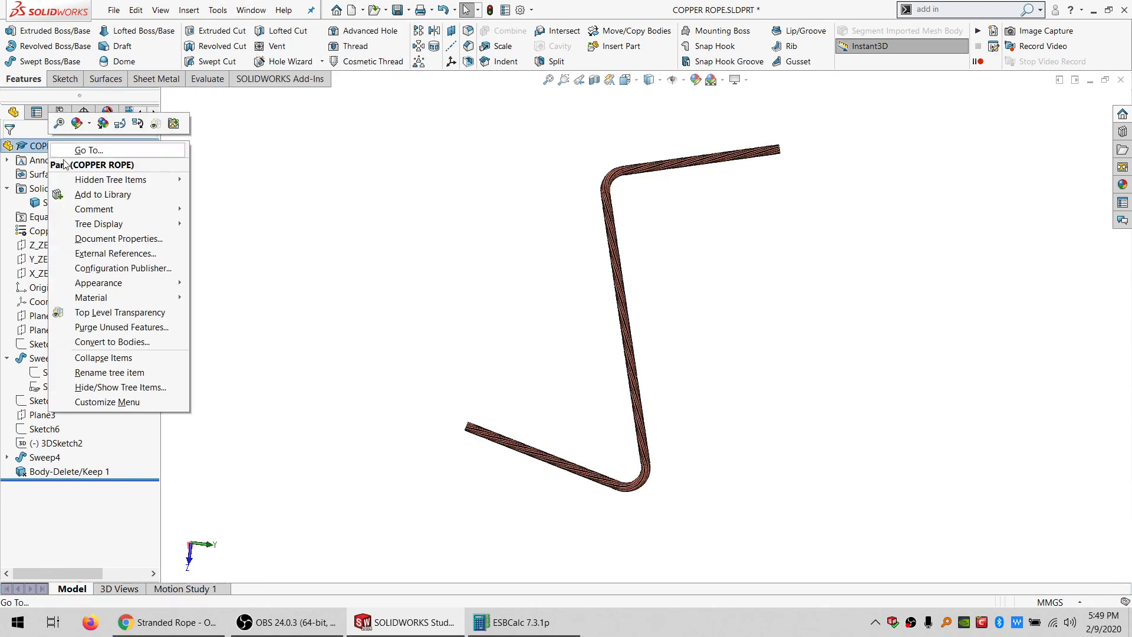
left_click(112, 252)
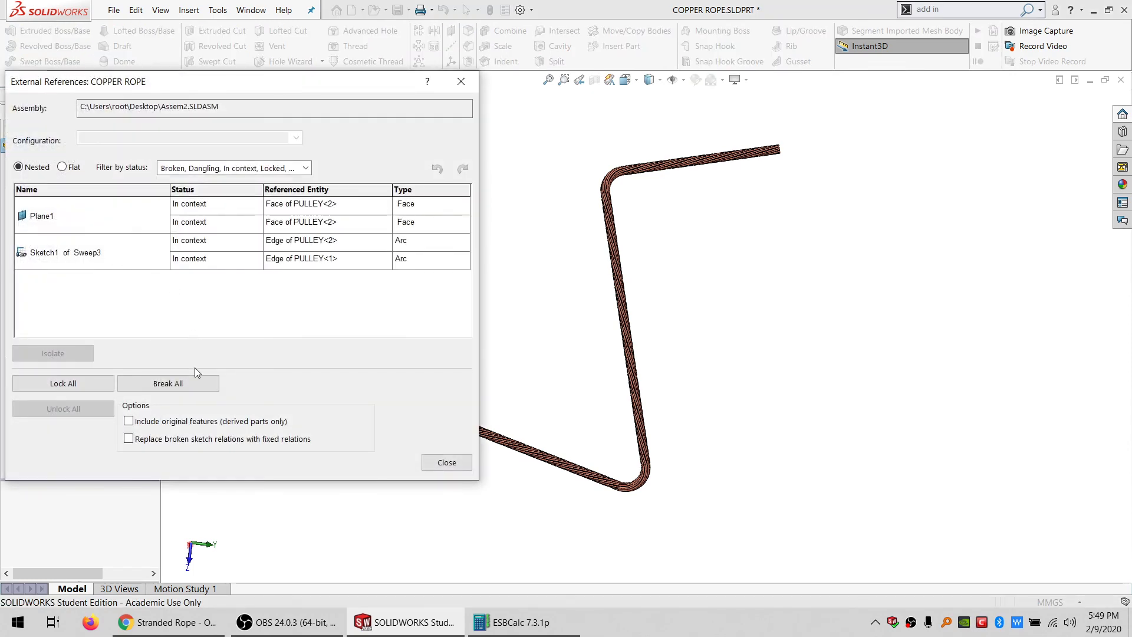
left_click(71, 384)
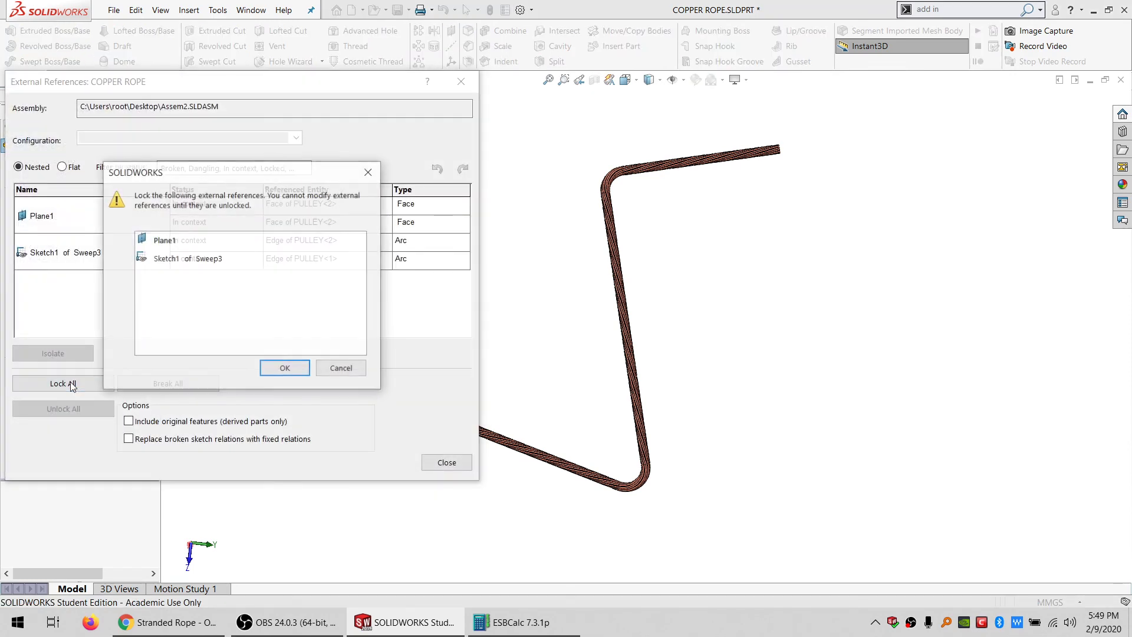
left_click(286, 368)
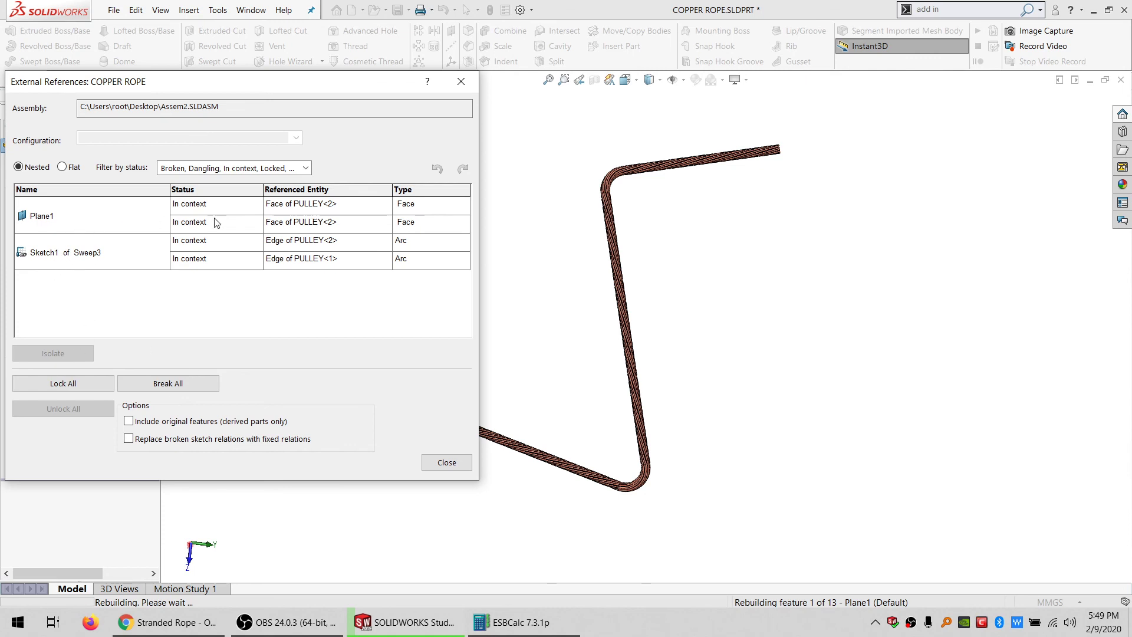
key("Escape")
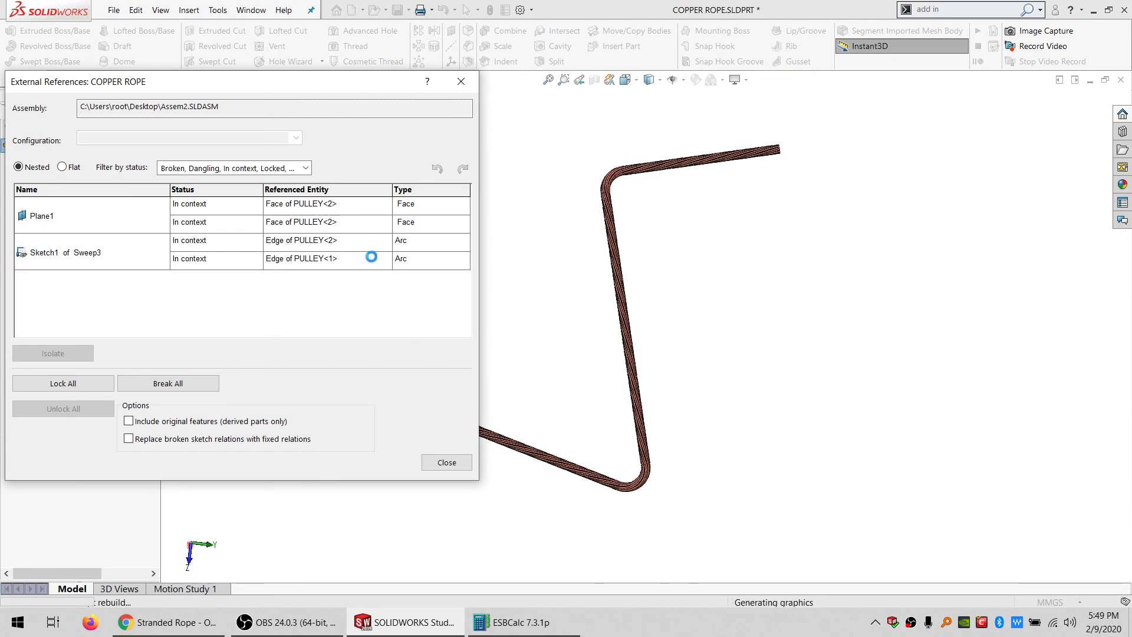
- Permanently break the external references of Plane1 and of Sketch1 of Sweep3
left_click(162, 216)
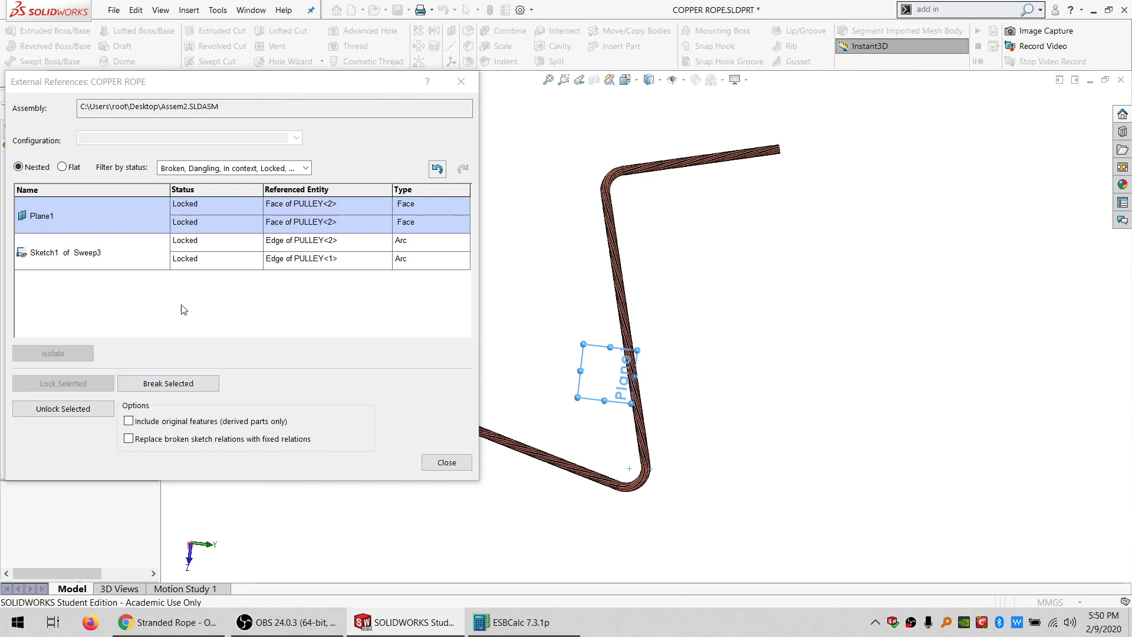
left_click(166, 383)
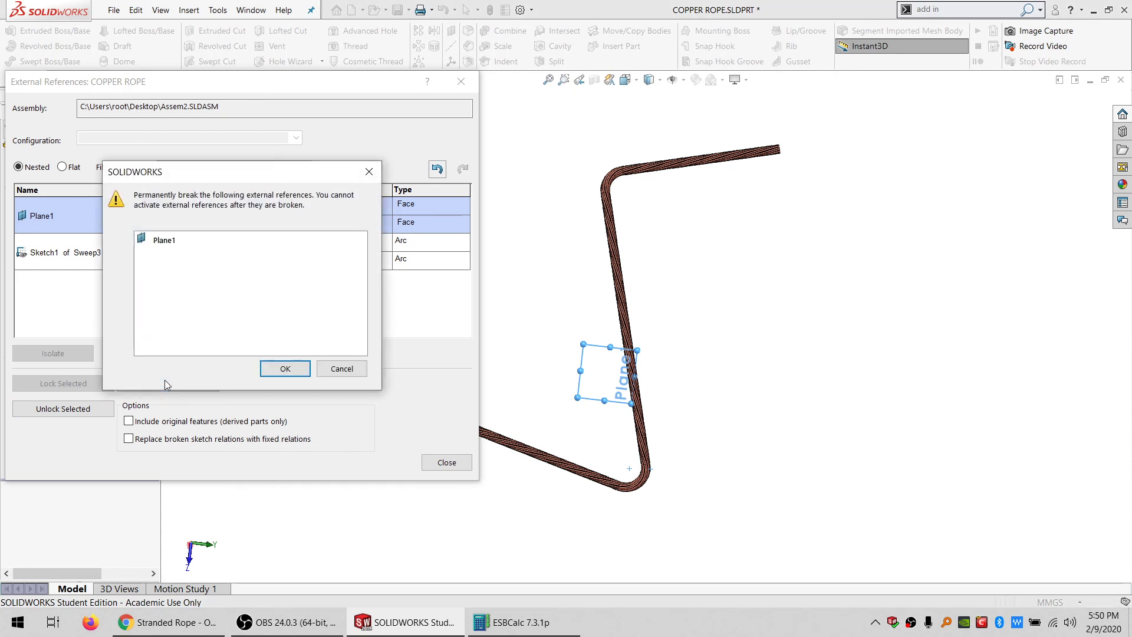
left_click(285, 367)
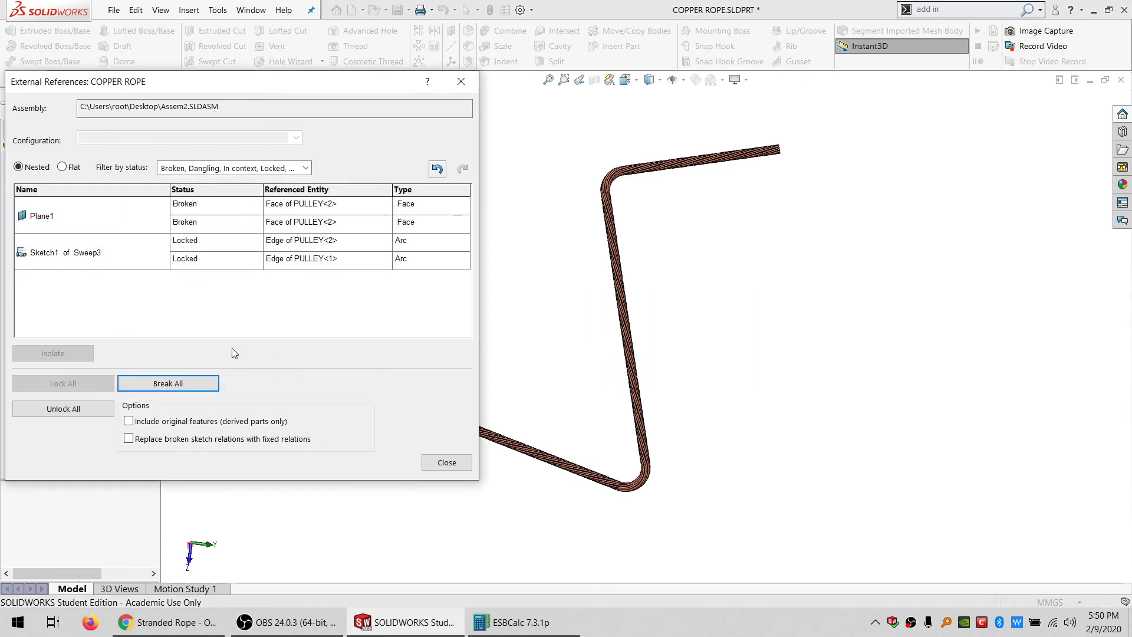
left_click(186, 260)
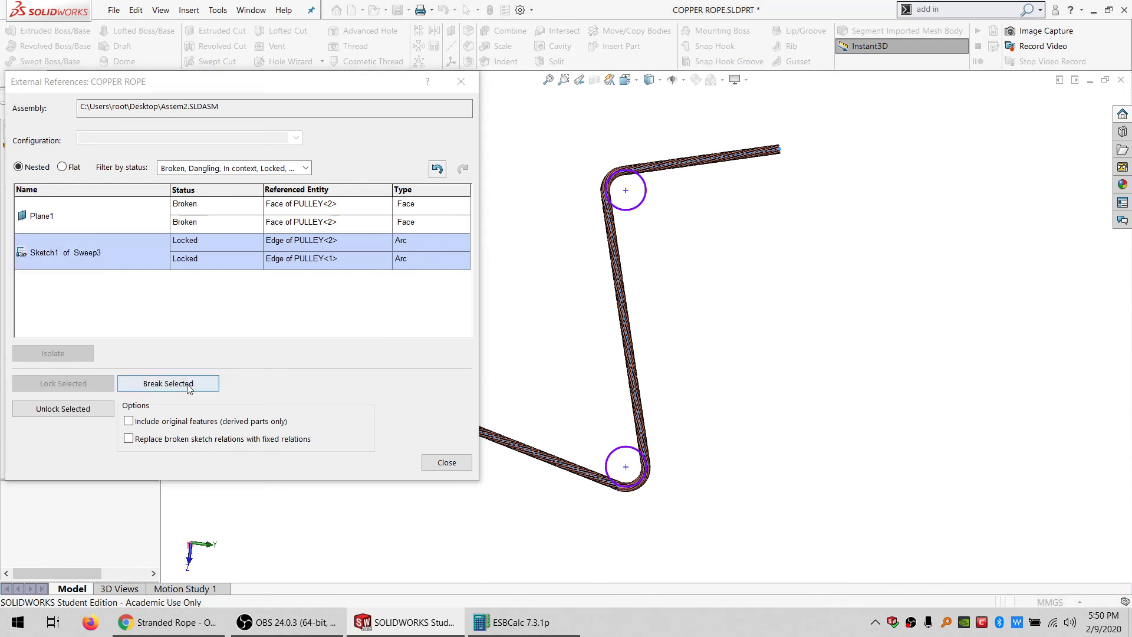
left_click(168, 383)
left_click(283, 366)
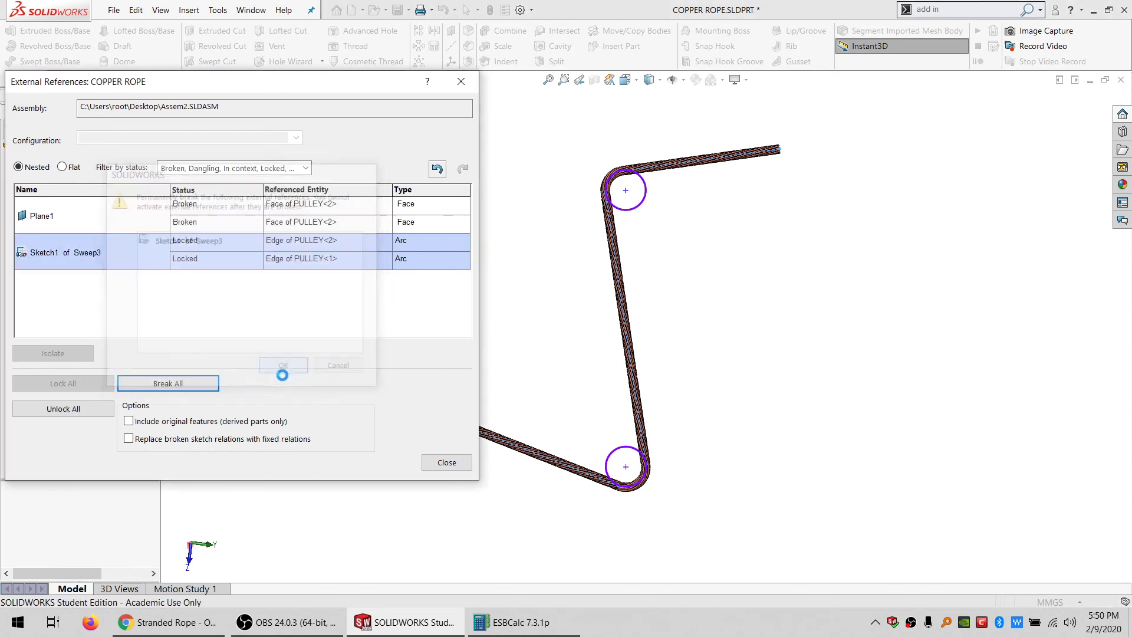
- Check the reference status of Sketch1 and Plane1, close the external references list and save the COPPER ROPE part
left_click(198, 260)
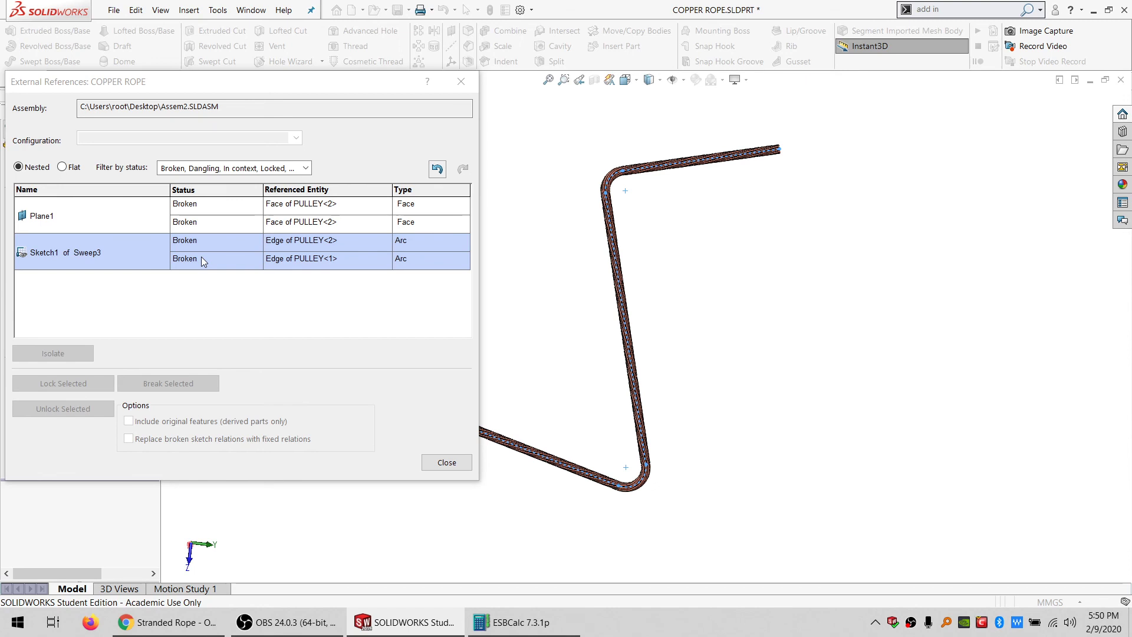
left_click(194, 215)
left_click(195, 216)
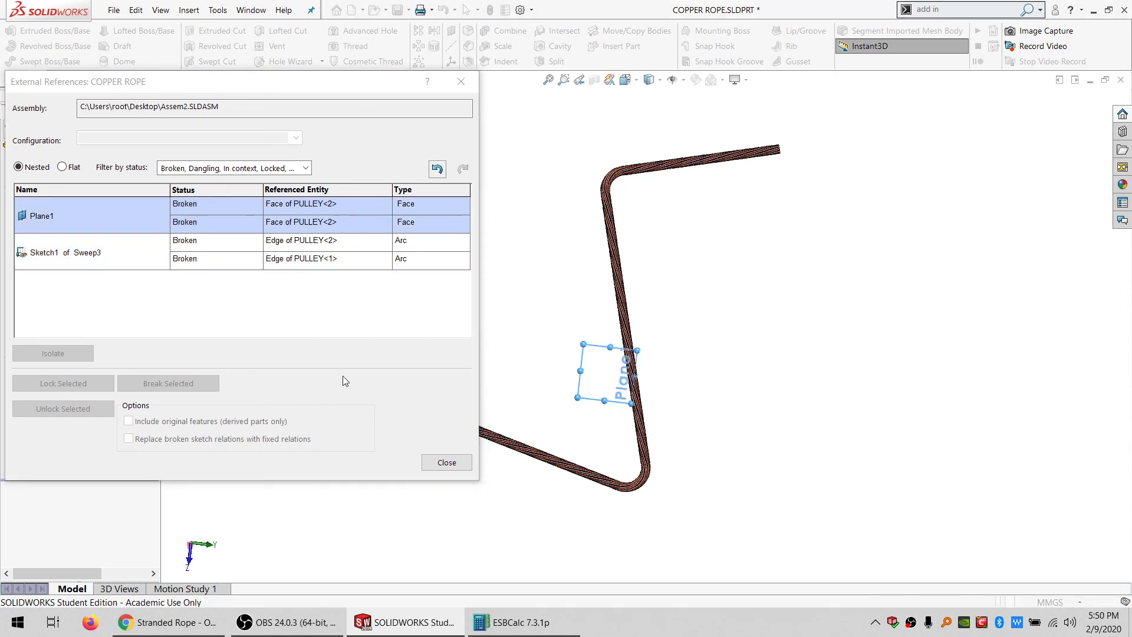
left_click(446, 461)
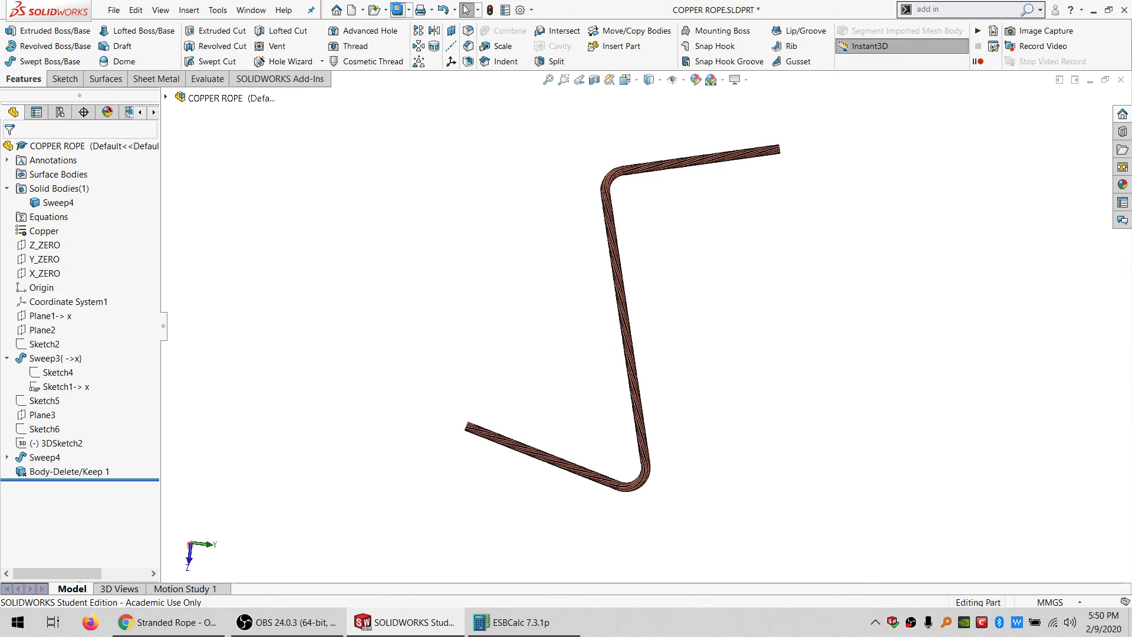
left_click(398, 9)
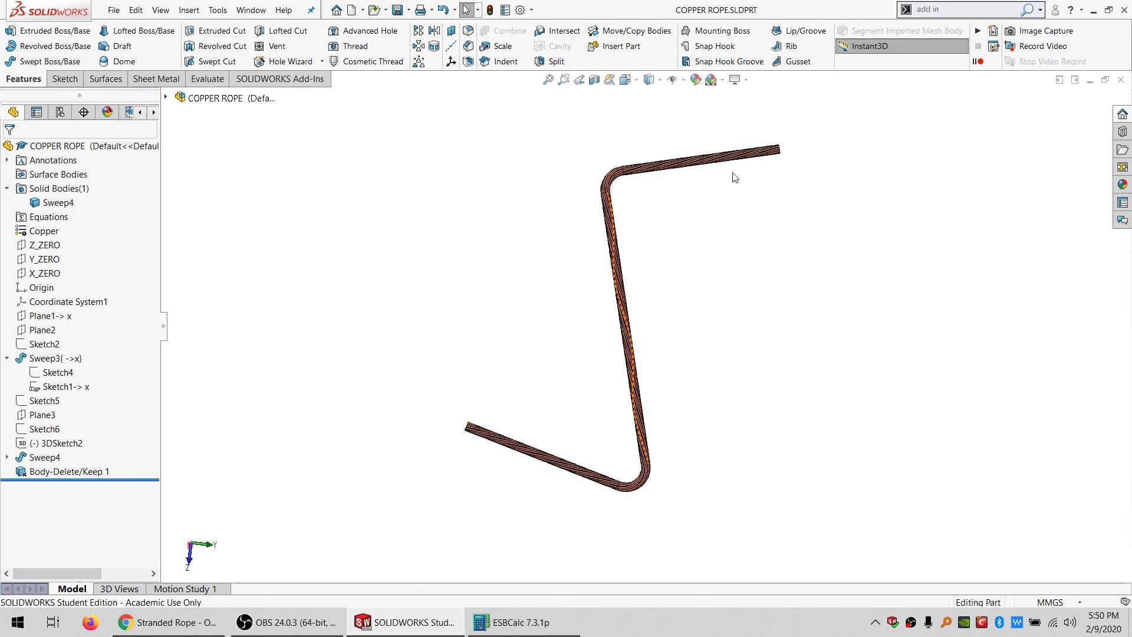
- Examine the rope's cut end, compare it with the core patterns on the Stranded Rope web page in Chrome, and return to the SOLIDWORKS part
scroll(758, 164, "up", 4)
middle_click_drag(753, 245, 778, 206)
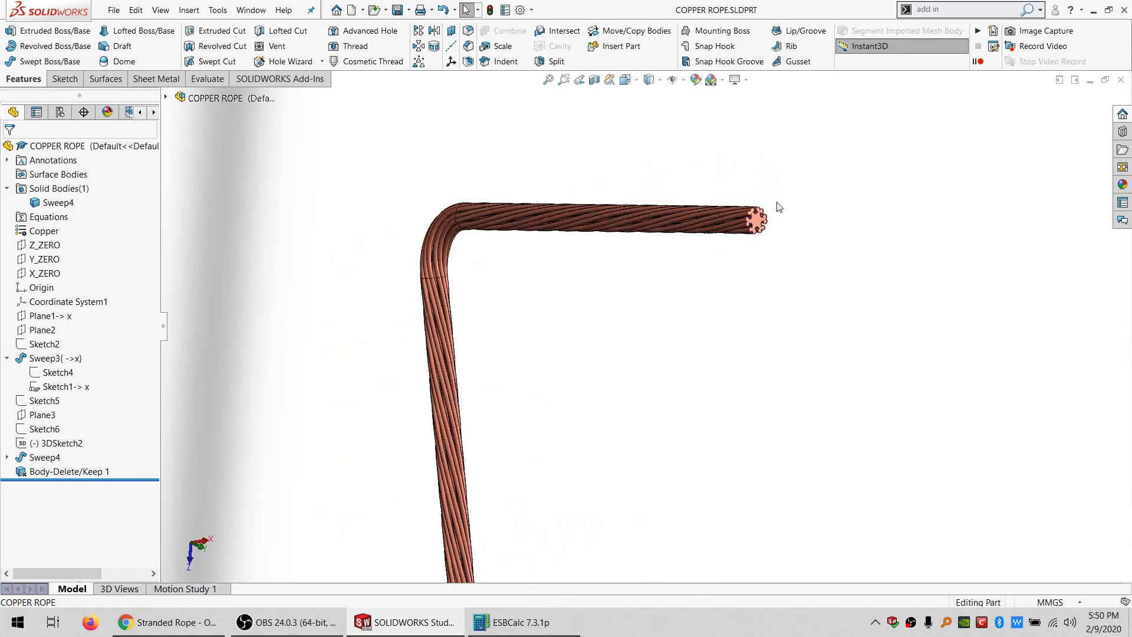
scroll(734, 240, "down", 6)
middle_click_drag(725, 248, 687, 312)
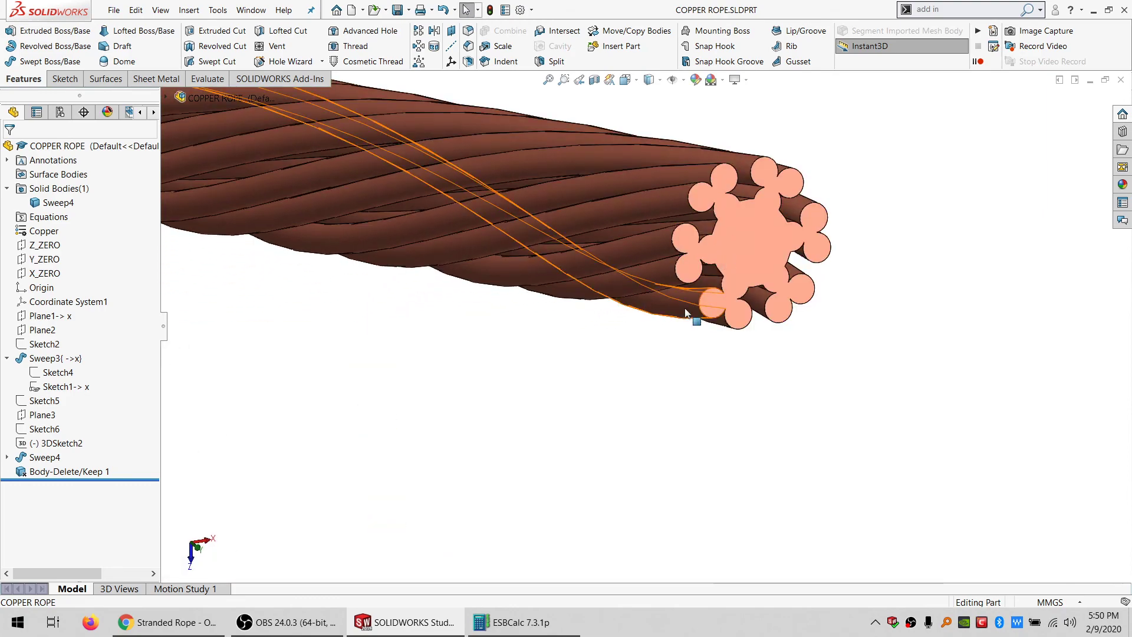
left_click(191, 626)
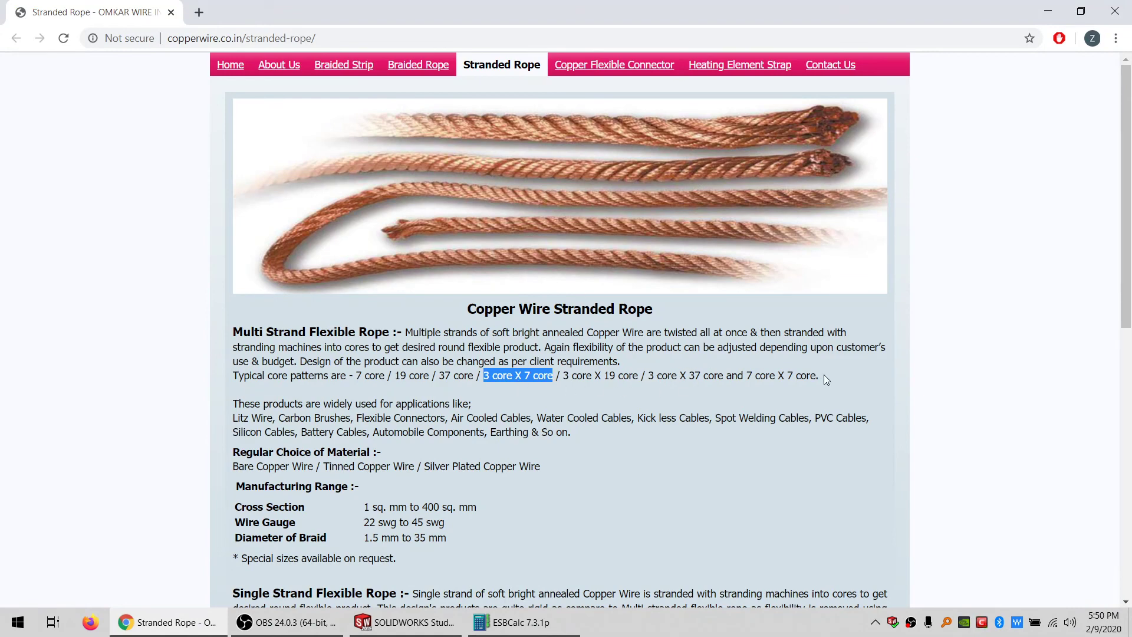
left_click_drag(820, 375, 619, 375)
left_click(565, 379)
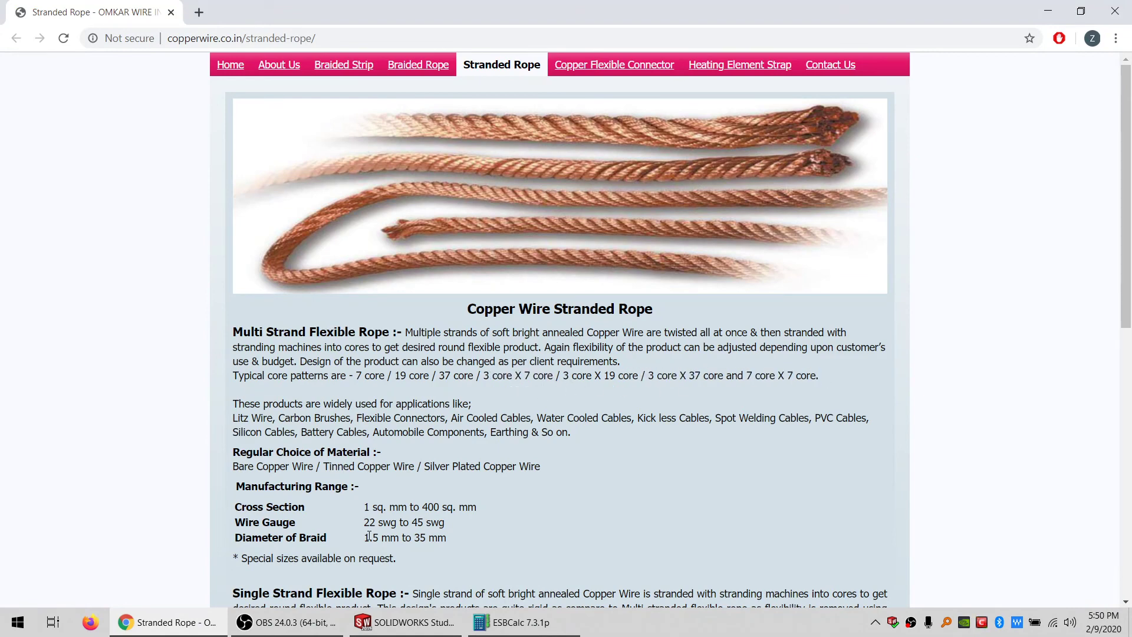
scroll(369, 537, "down", 2)
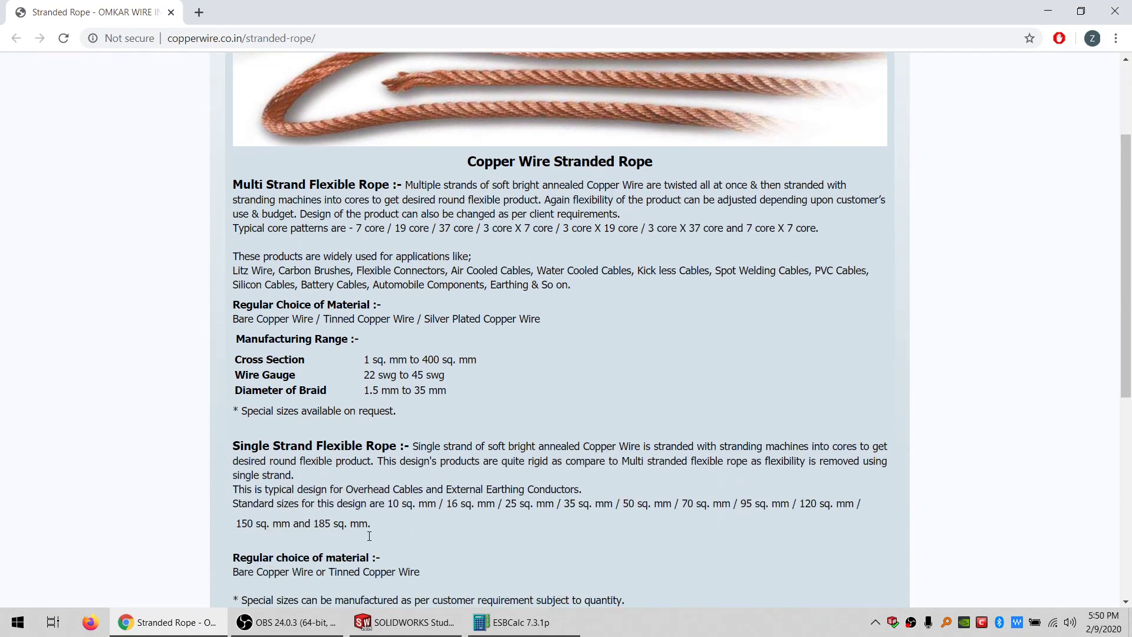
scroll(392, 510, "up", 3)
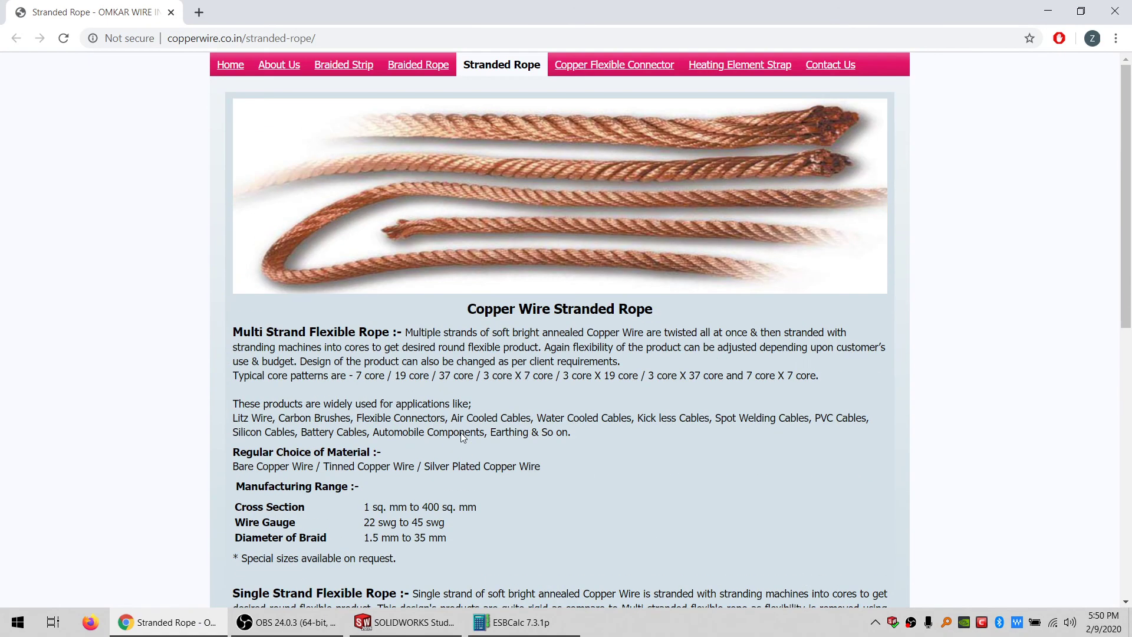
left_click(415, 629)
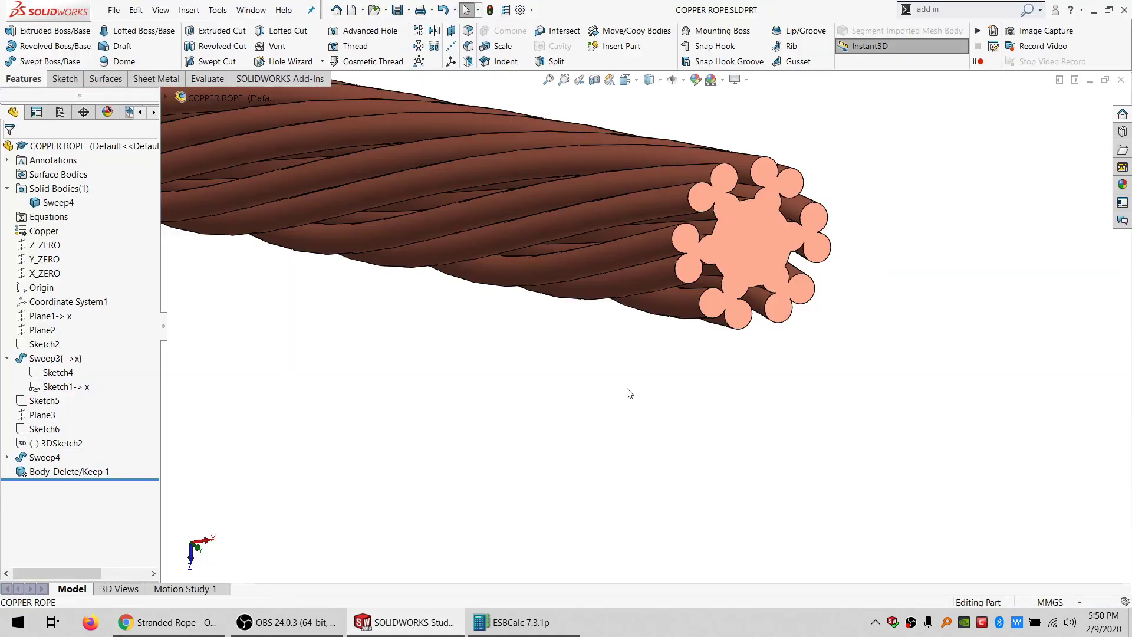
scroll(627, 392, "up", 6)
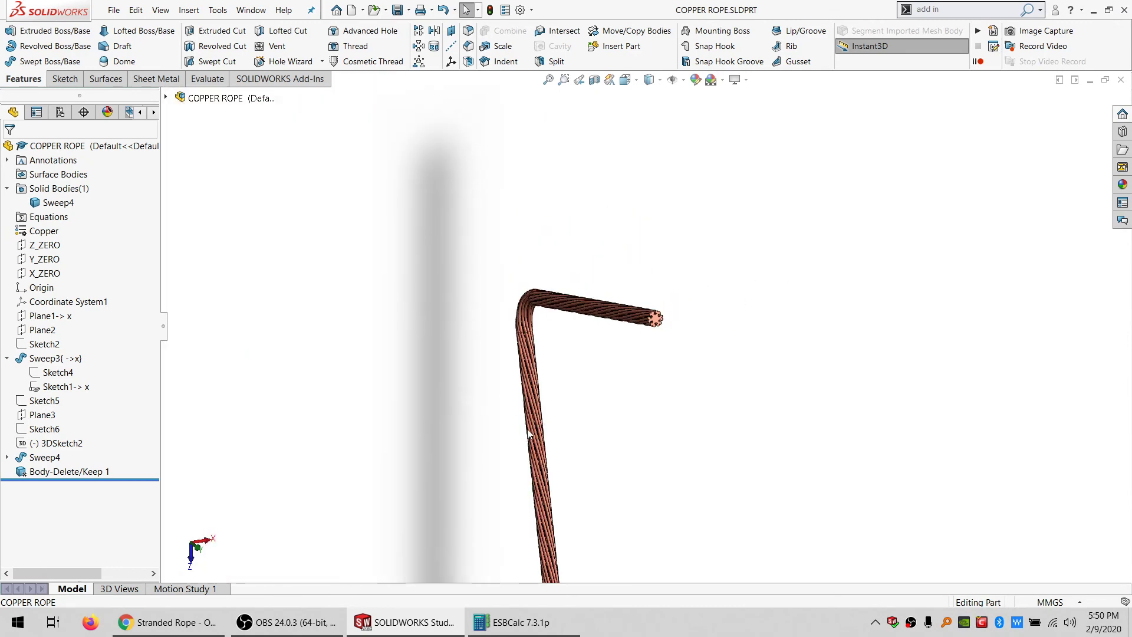